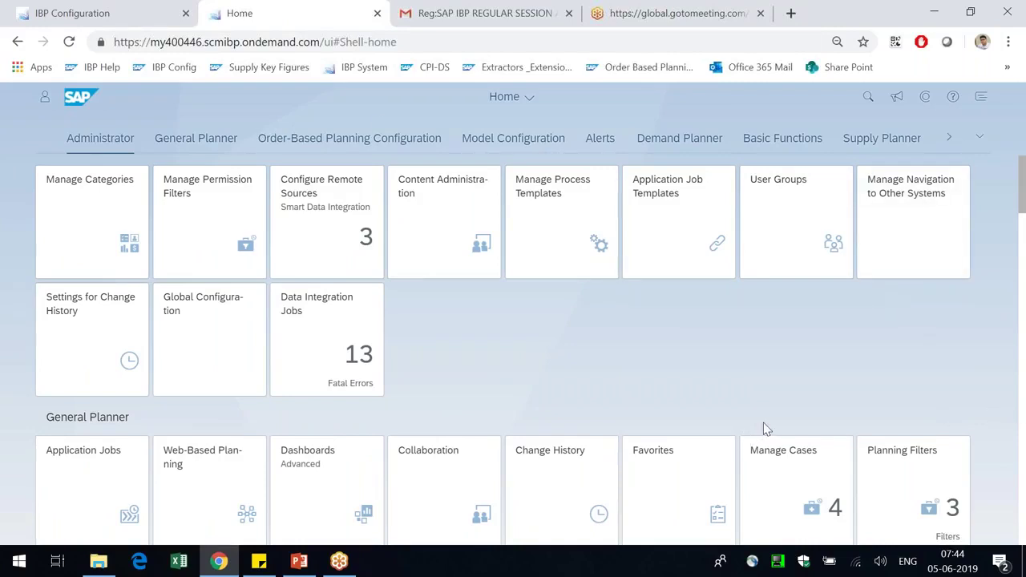
Step: Go to the Model Configuration group on the home page and look over its tiles
click(497, 141)
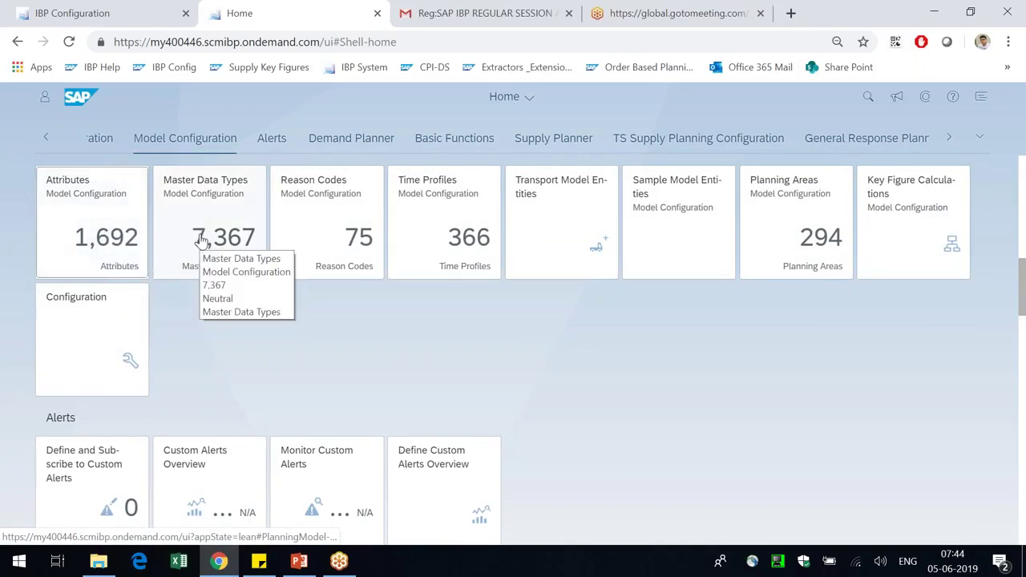
drag(87, 248, 84, 283)
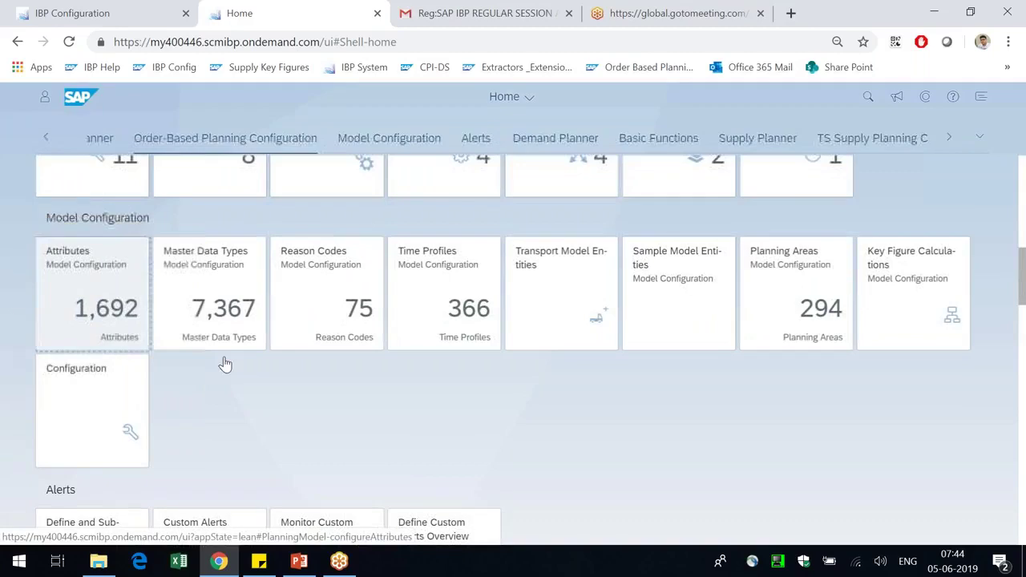
scroll(256, 384, down, 2)
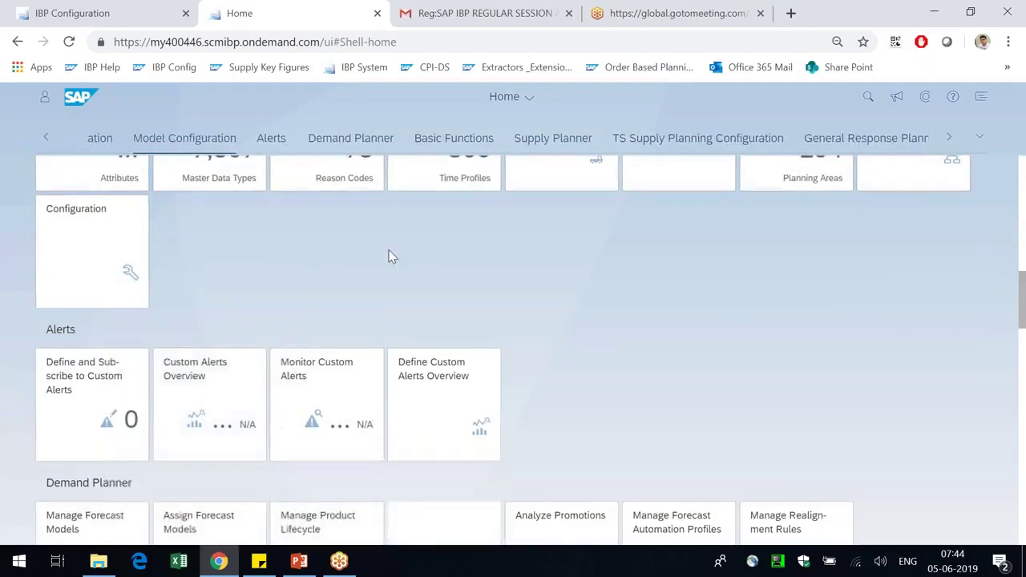
scroll(389, 252, up, 1)
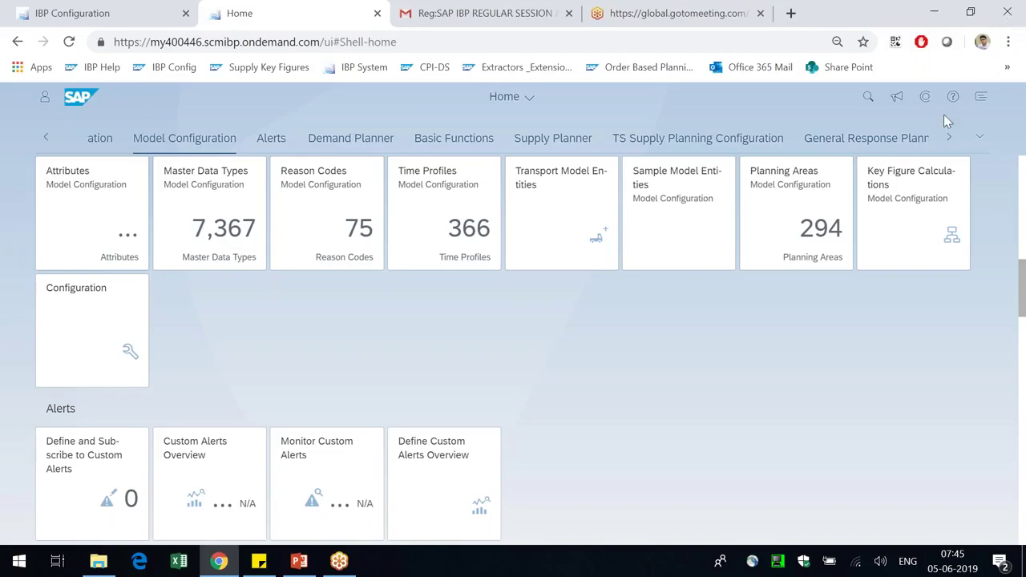
Step: Consult the planning area diagram slide in PowerPoint and return to the SAP IBP home page in Chrome
click(299, 561)
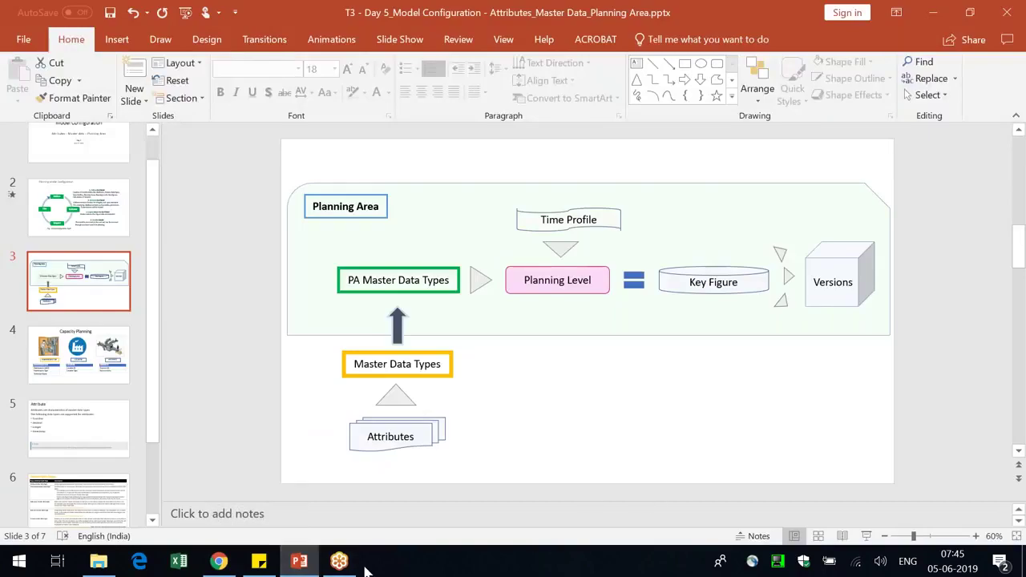
click(299, 561)
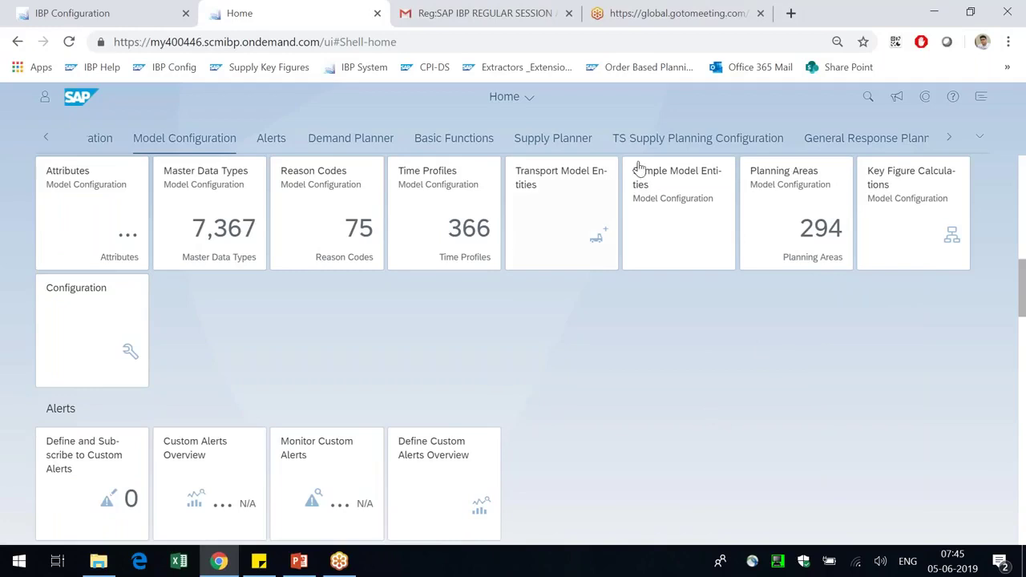
click(299, 561)
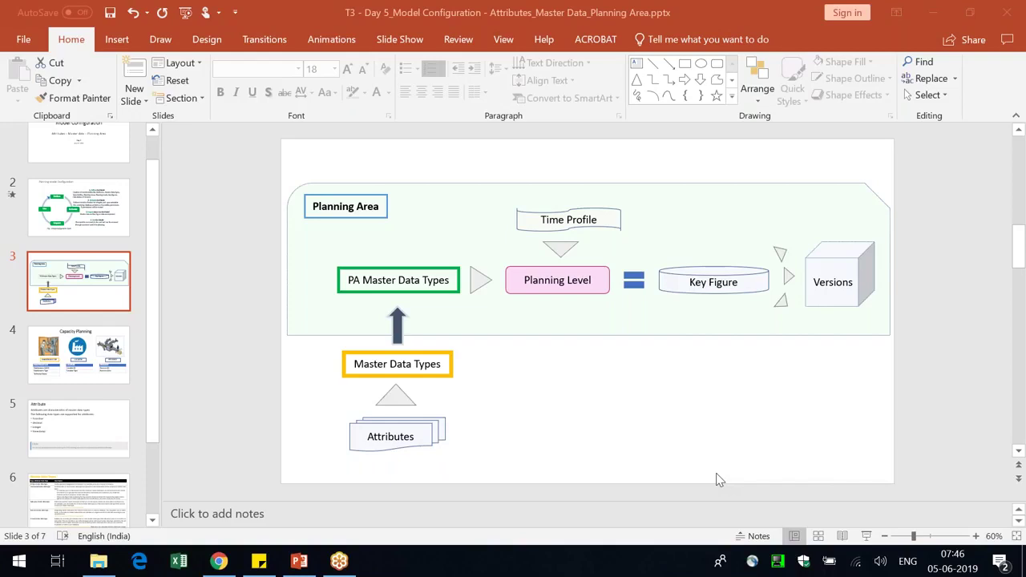
click(217, 561)
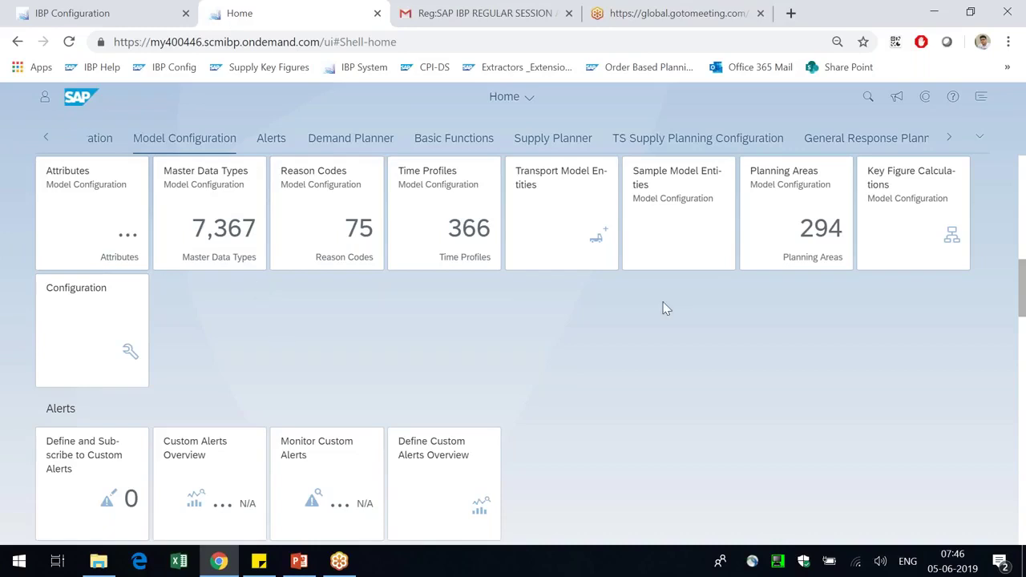
click(1006, 30)
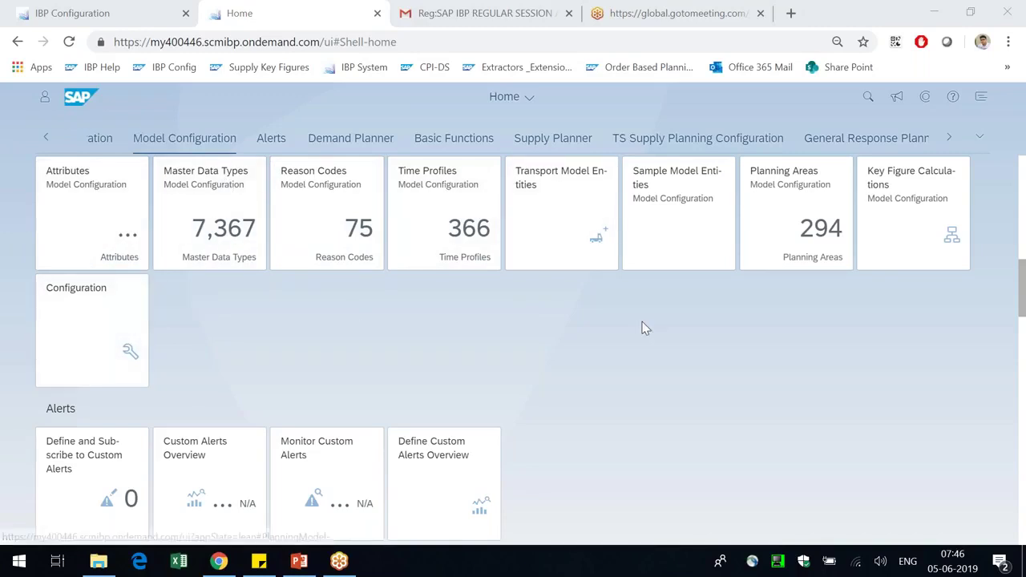
Step: Open Sample Model Entities and view the name and ID of the Unified Planning Area SAPIBP1
click(672, 198)
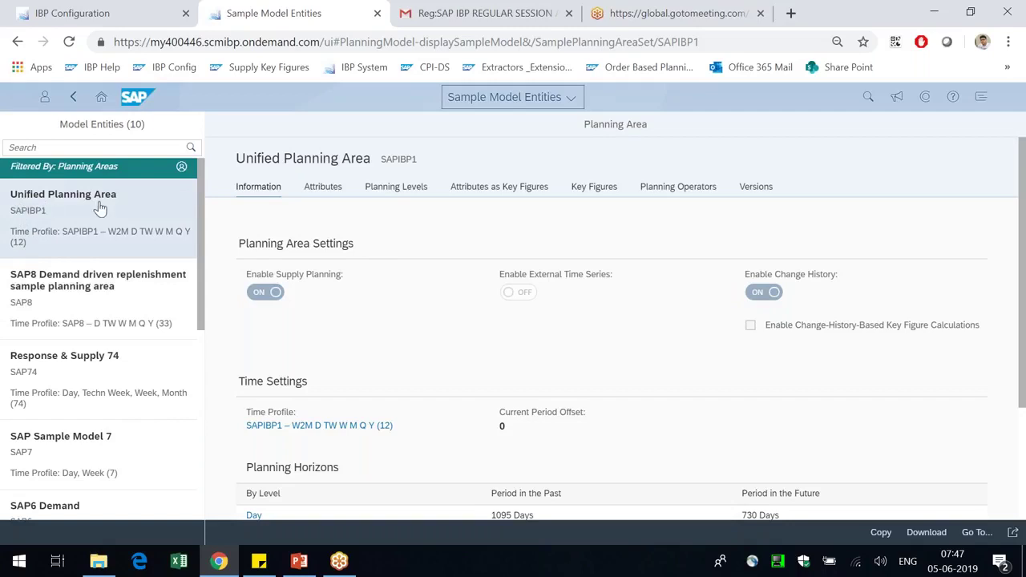
scroll(40, 336, down, 5)
scroll(43, 369, up, 5)
drag(237, 158, 371, 152)
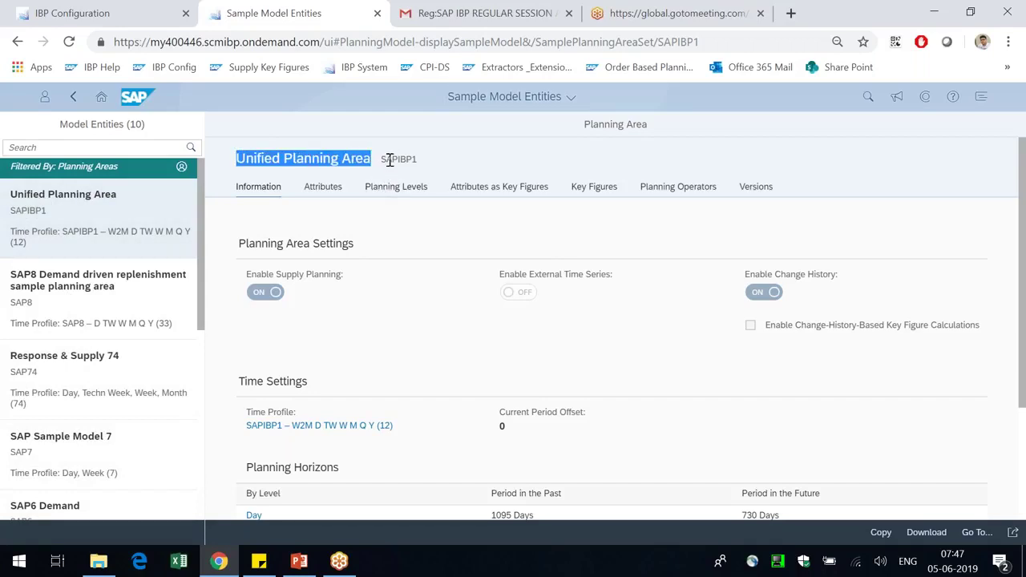
double_click(390, 160)
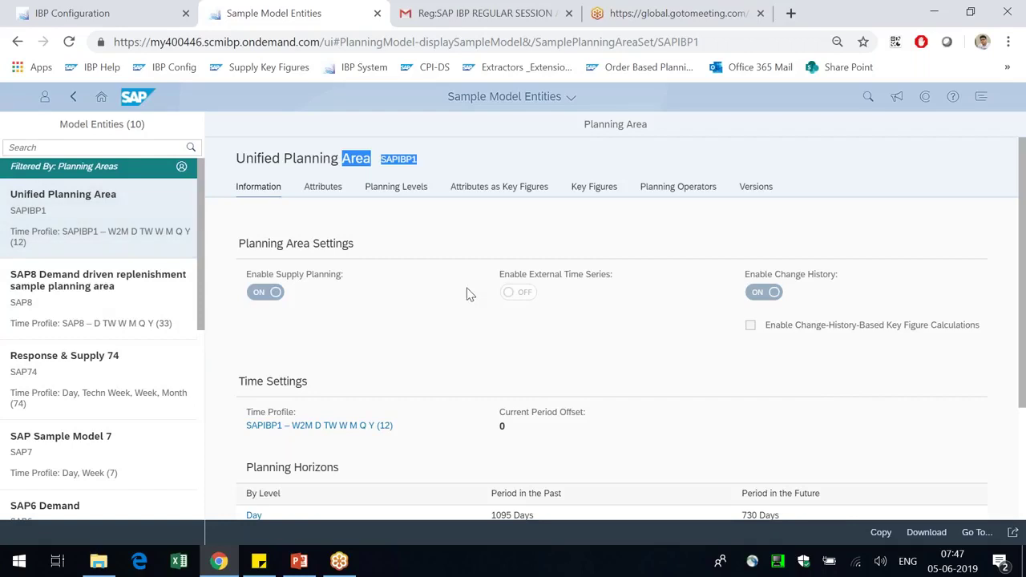
click(542, 273)
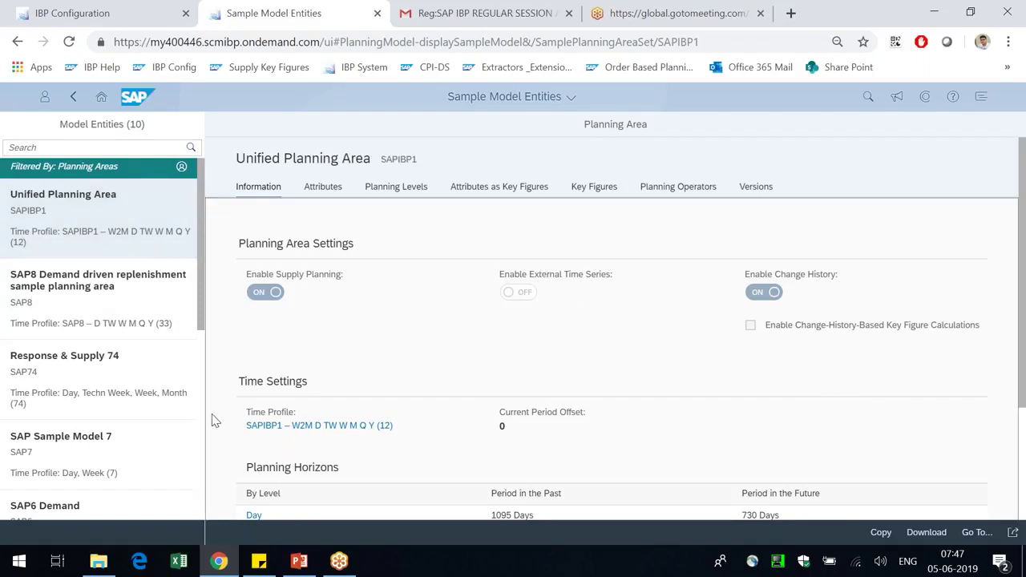
Step: Examine the Planning Area Settings for supply planning, external time series and change history in the Unified Planning Area
double_click(325, 245)
click(290, 245)
drag(239, 160, 345, 160)
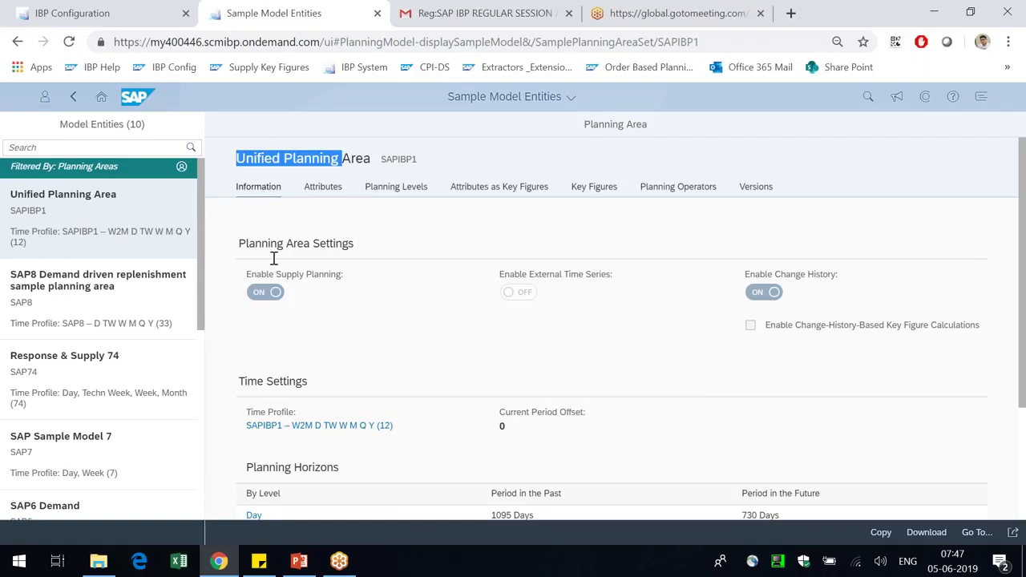
drag(243, 244, 321, 242)
drag(261, 274, 342, 274)
click(249, 274)
mouse_move(383, 159)
mouse_down()
mouse_move(423, 165)
mouse_move(400, 160)
mouse_up()
click(407, 160)
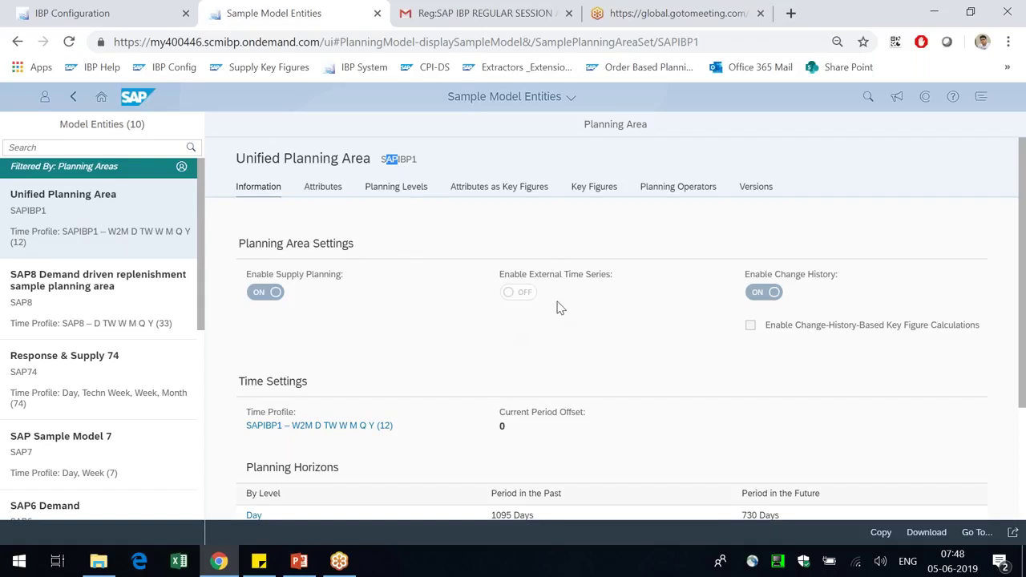
drag(539, 274, 596, 283)
drag(755, 274, 827, 275)
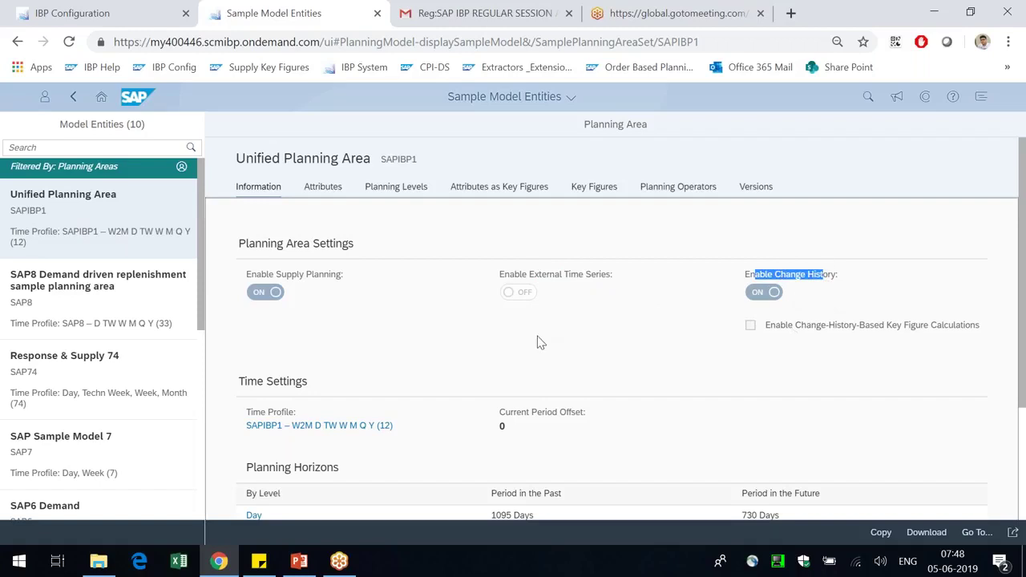
Step: Review the planning area's time settings and planning horizons, including the linked time profile, and return to the planning area
scroll(538, 343, down, 2)
drag(250, 230, 274, 228)
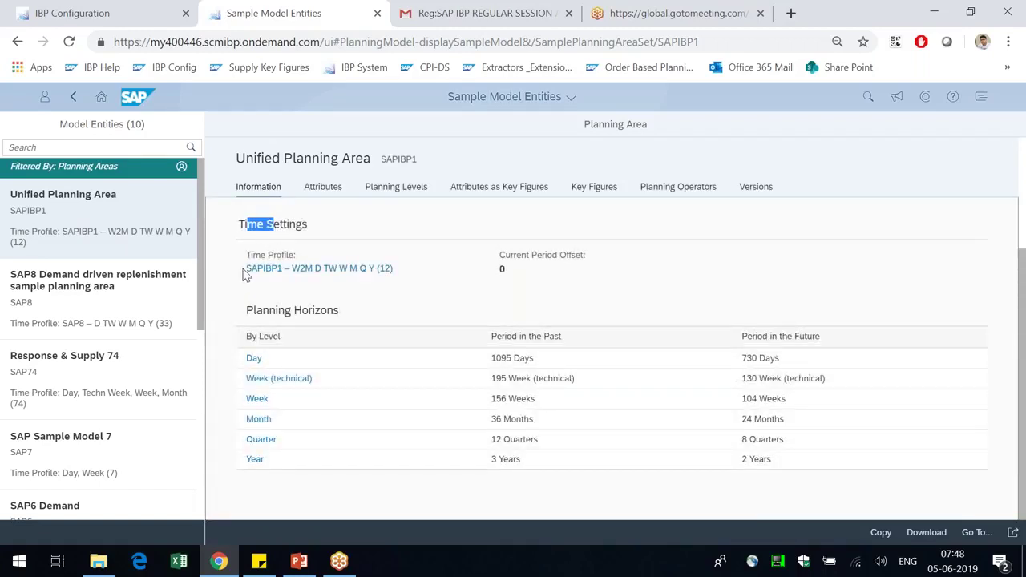
drag(255, 312, 318, 308)
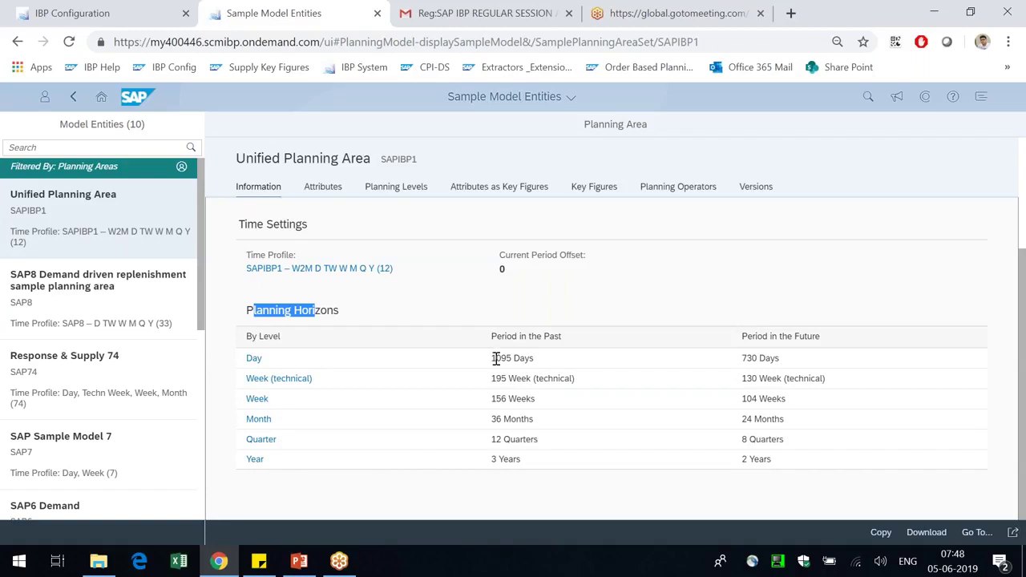
drag(492, 359, 517, 361)
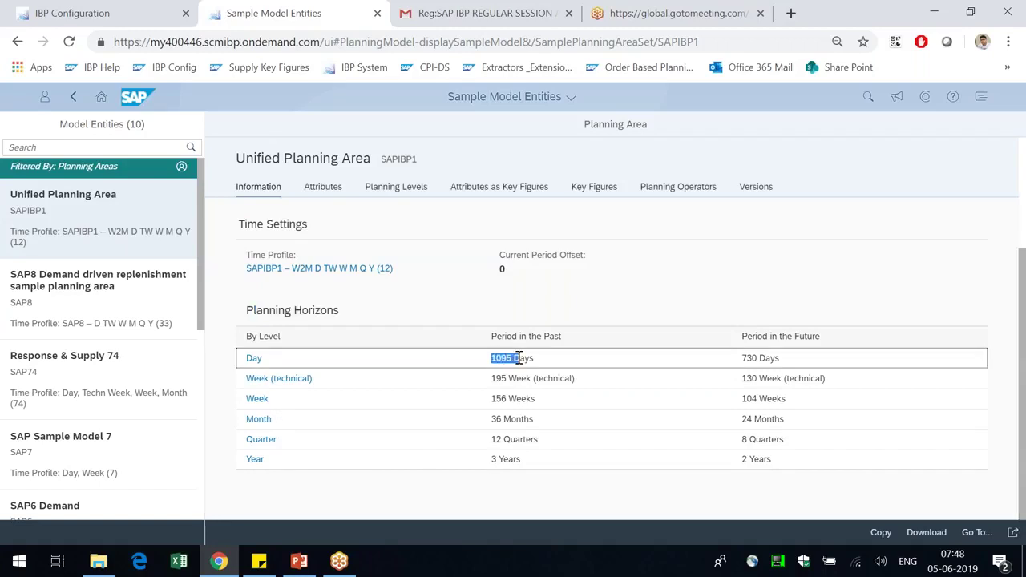
drag(740, 359, 766, 358)
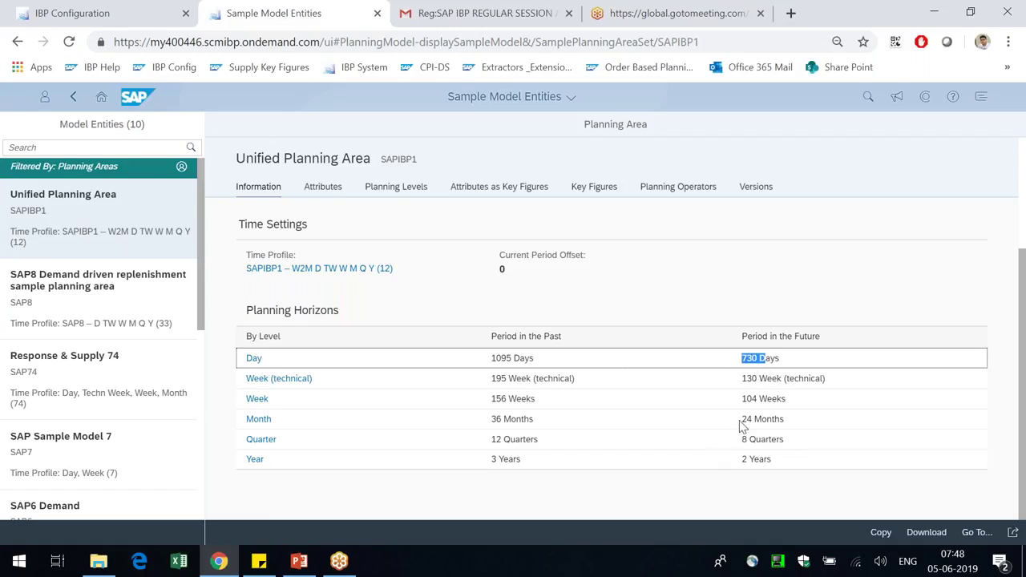
drag(747, 460, 759, 461)
drag(491, 460, 523, 462)
scroll(567, 440, up, 1)
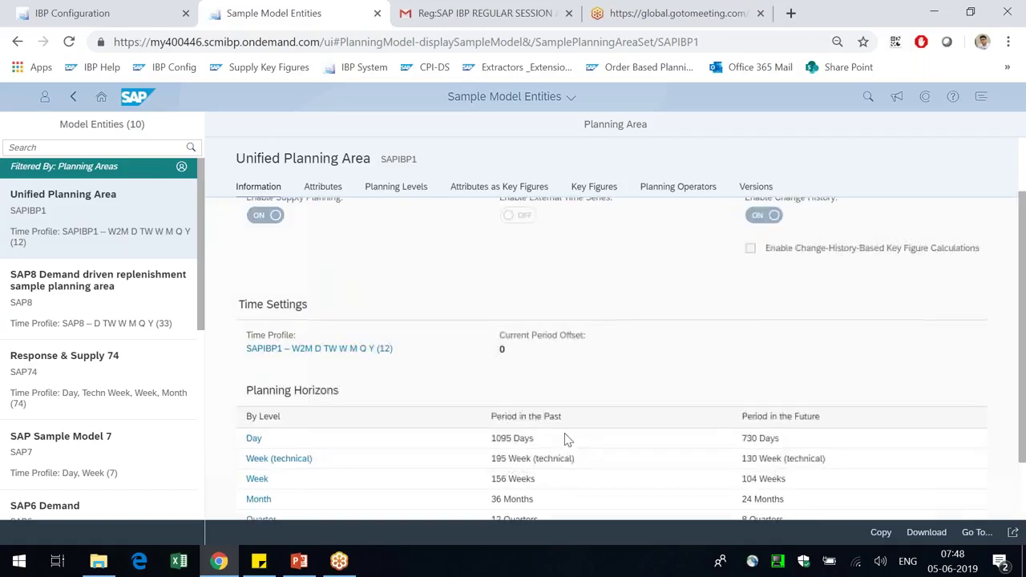
double_click(386, 355)
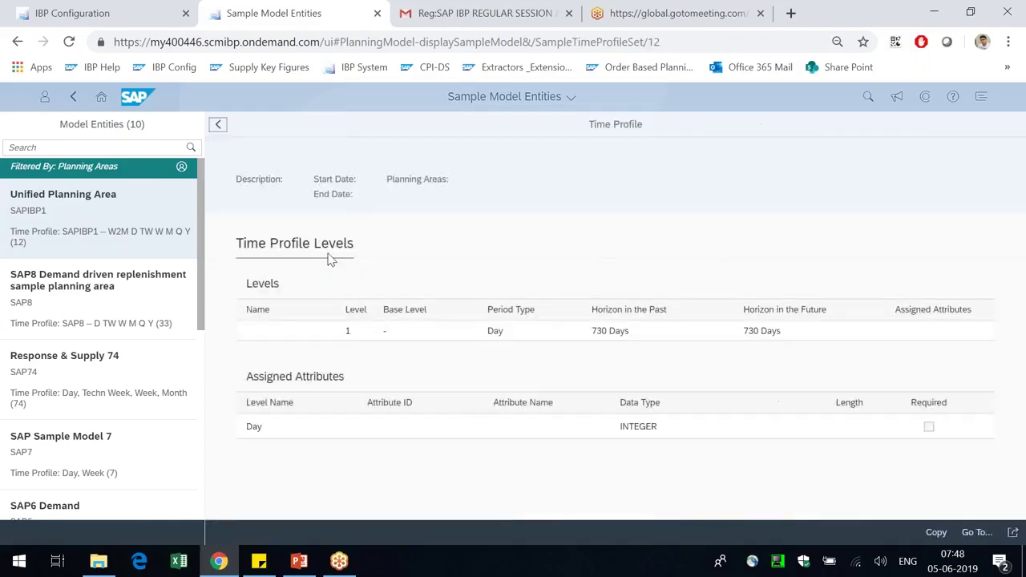
click(217, 124)
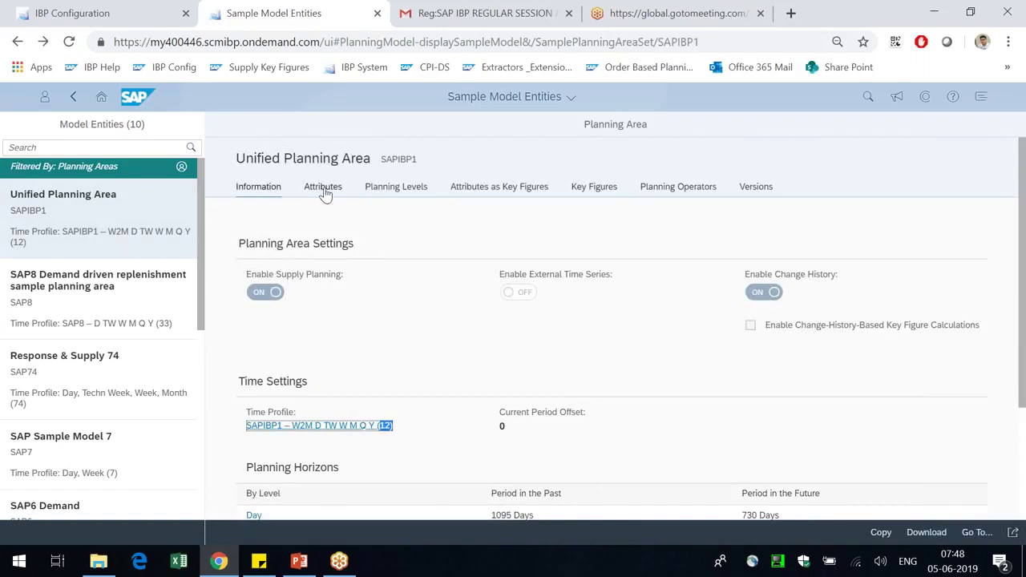
Step: Display the Unified Planning Area's attributes and examine the master data type, attribute ID and description columns
click(323, 189)
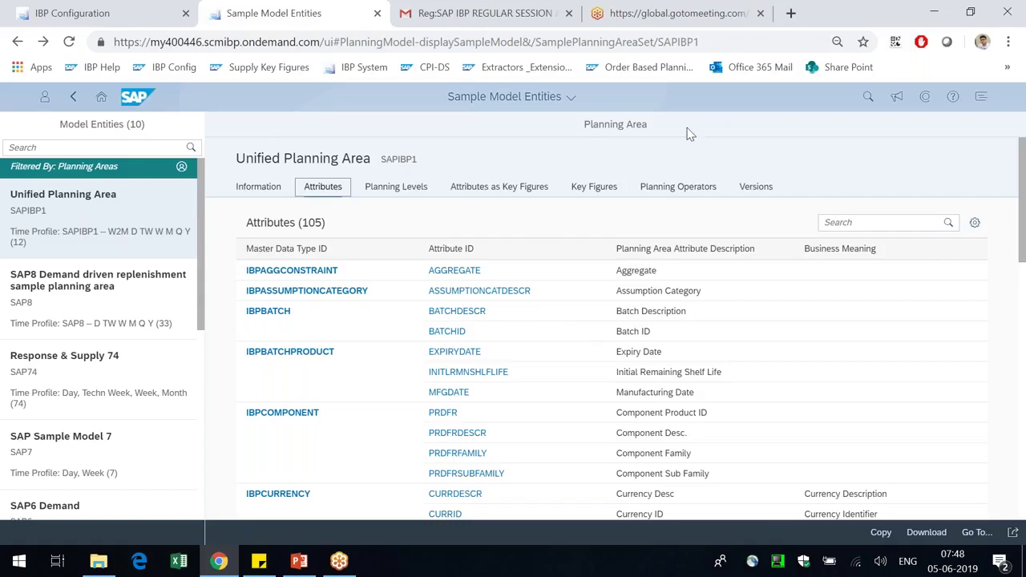
drag(292, 158, 342, 158)
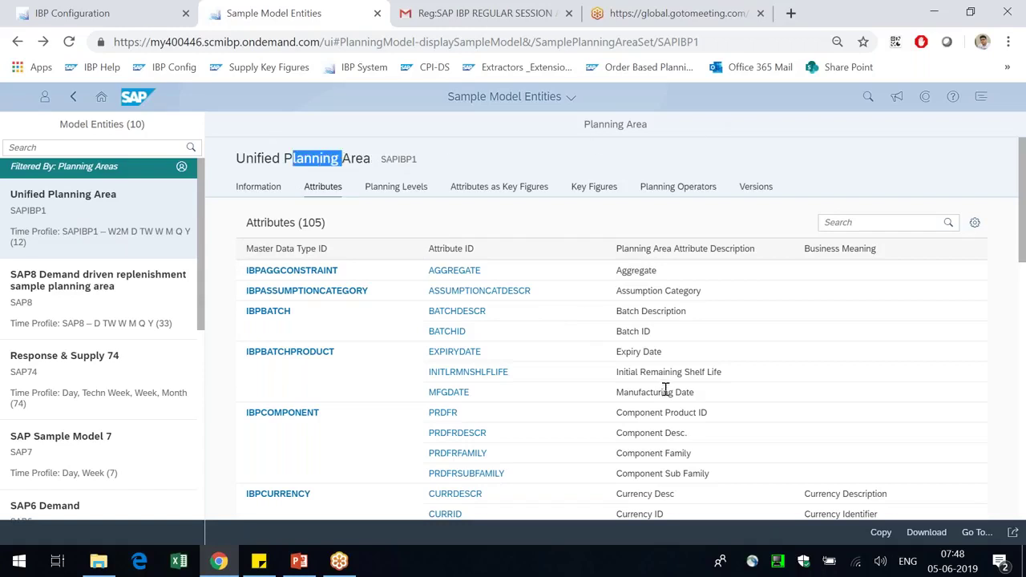
click(437, 255)
click(305, 251)
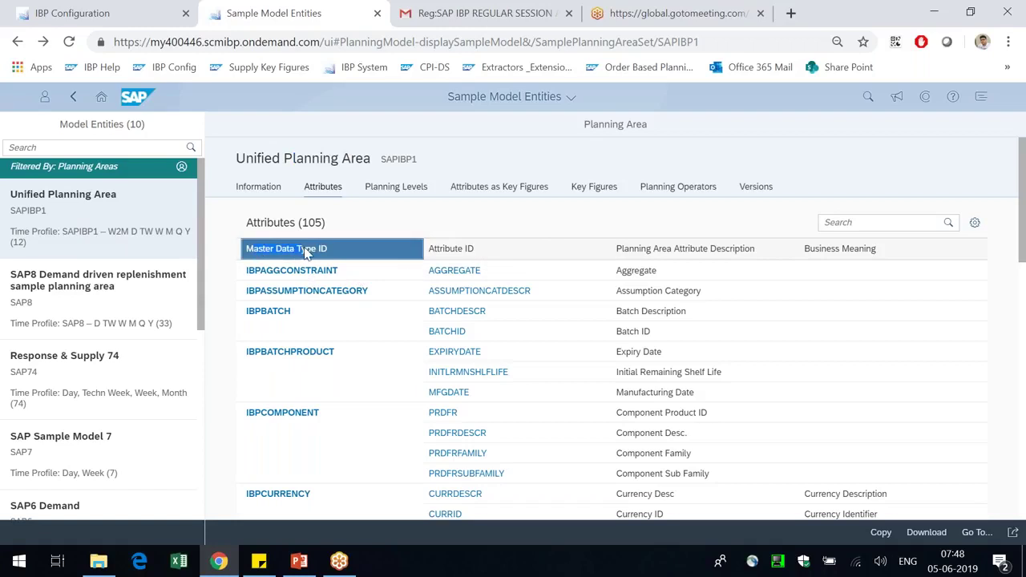
scroll(401, 240, down, 1)
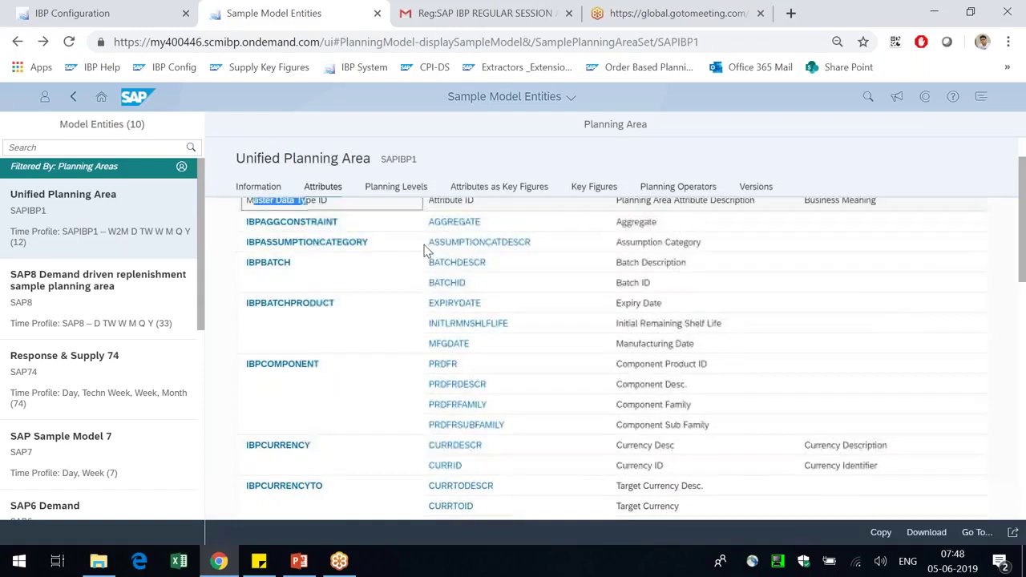
scroll(424, 251, up, 1)
click(666, 249)
click(572, 274)
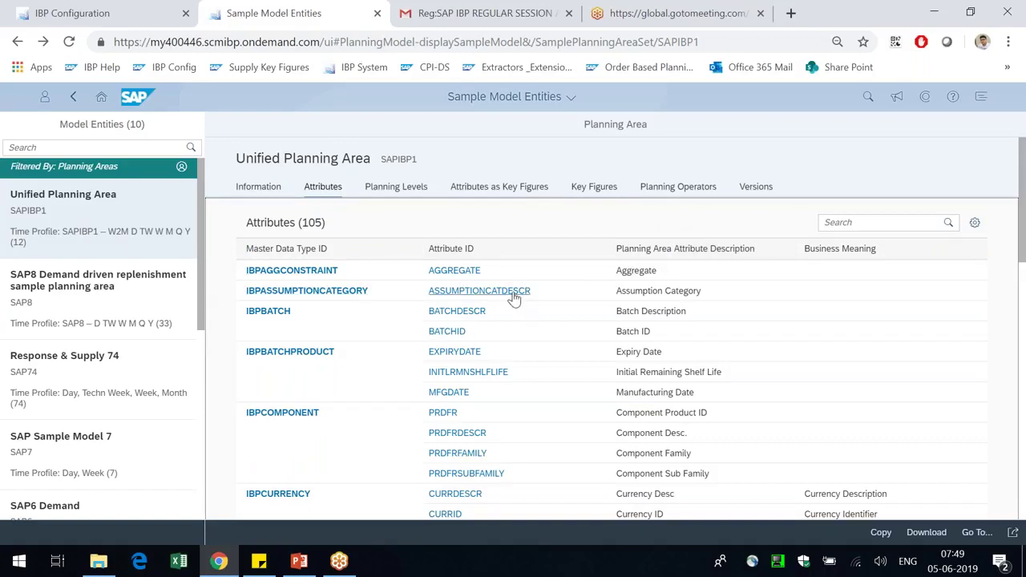
Step: Read through the attribute descriptions of the listed master data types, from IBPASSUMPTIONCATEGORY down to IBPCUSTOMER
drag(625, 291, 672, 290)
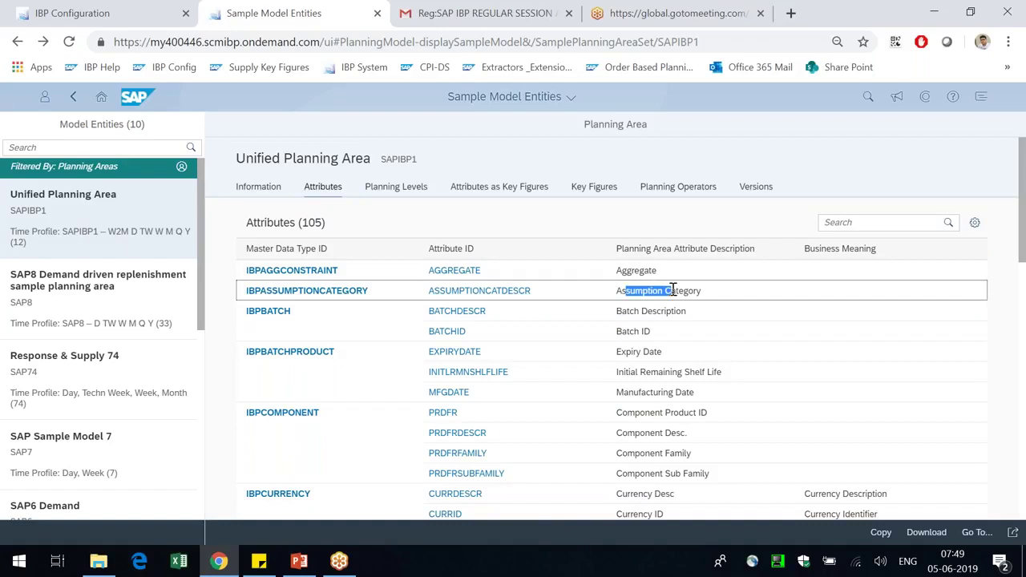
click(508, 230)
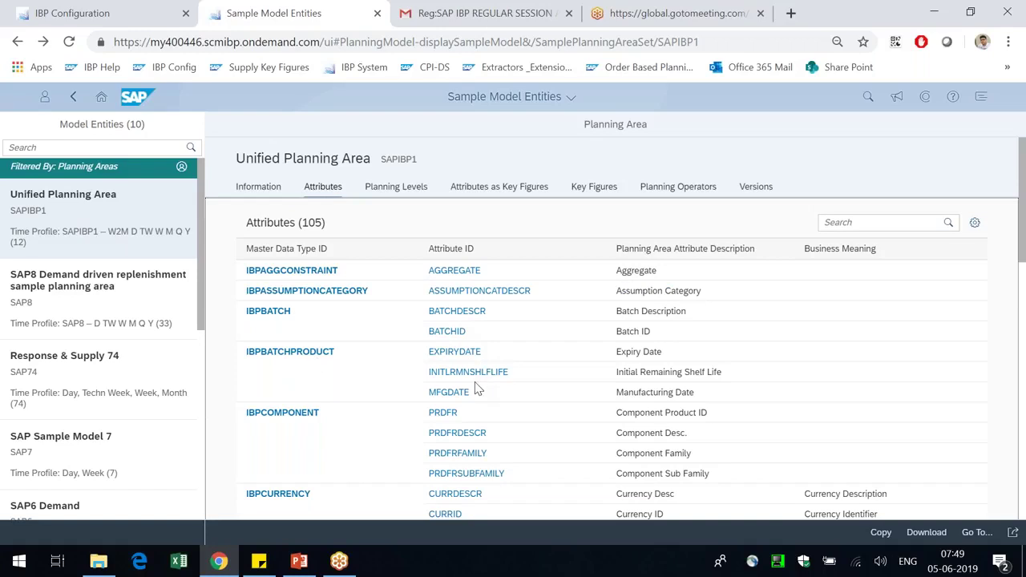
scroll(473, 388, down, 1)
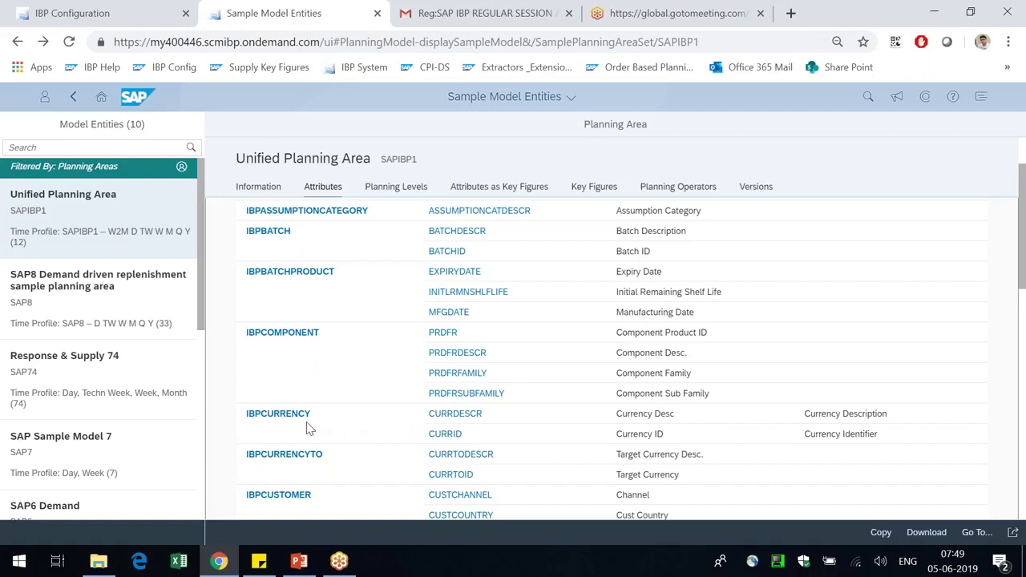
scroll(320, 431, down, 1)
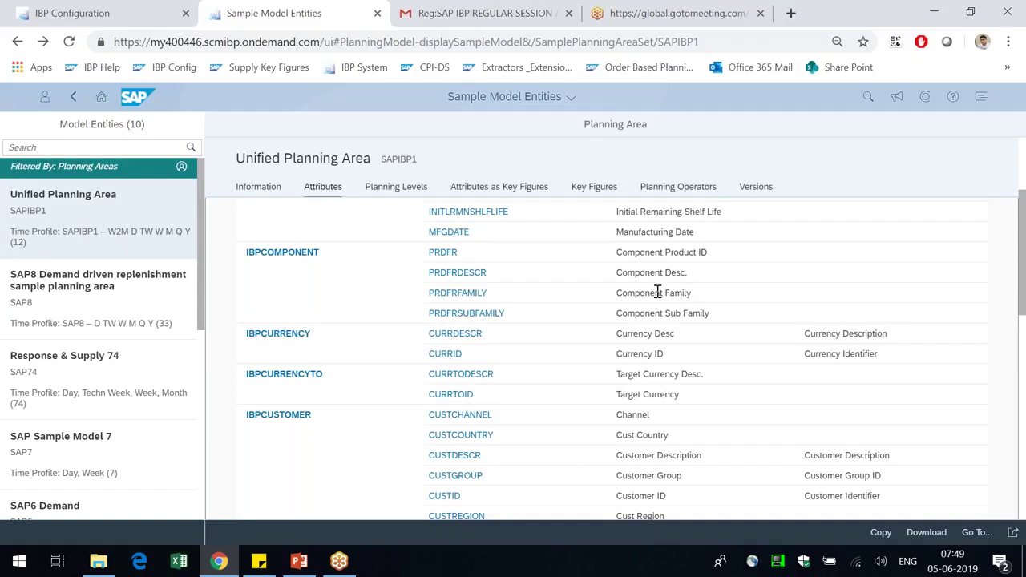
Step: Switch to the PowerPoint deck and present the Master Data Types slide, slide 6, as a slide show
click(299, 561)
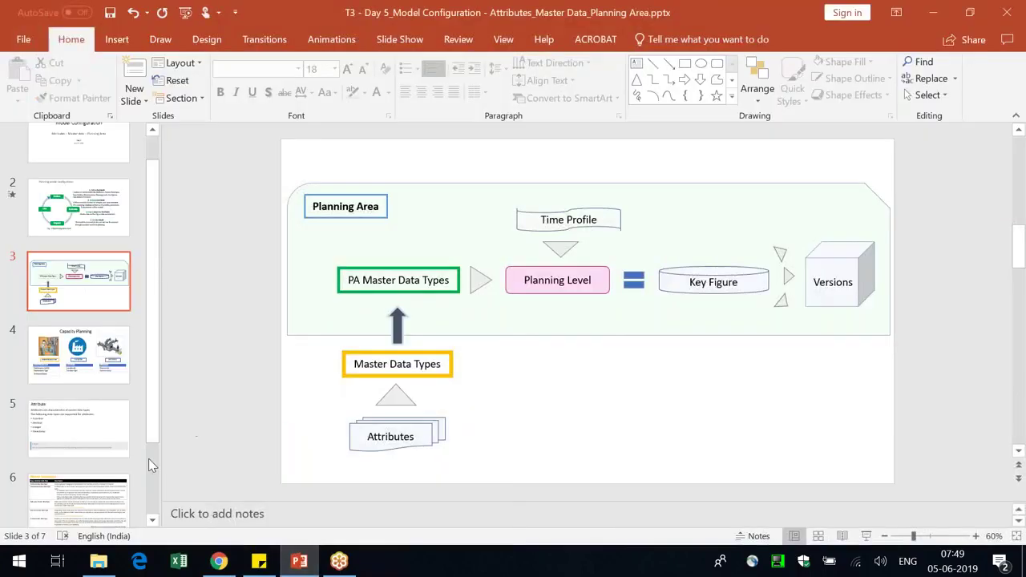
scroll(112, 481, down, 2)
click(121, 413)
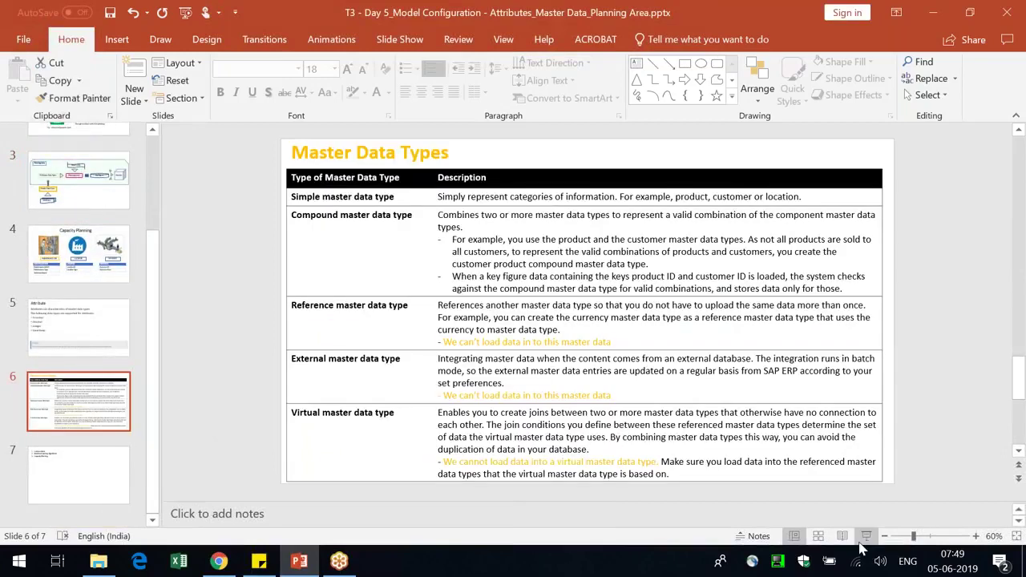
click(866, 536)
Step: Change the slide show pointer to the pen for annotating the Master Data Types slide
right_click(553, 258)
mouse_move(632, 423)
click(715, 433)
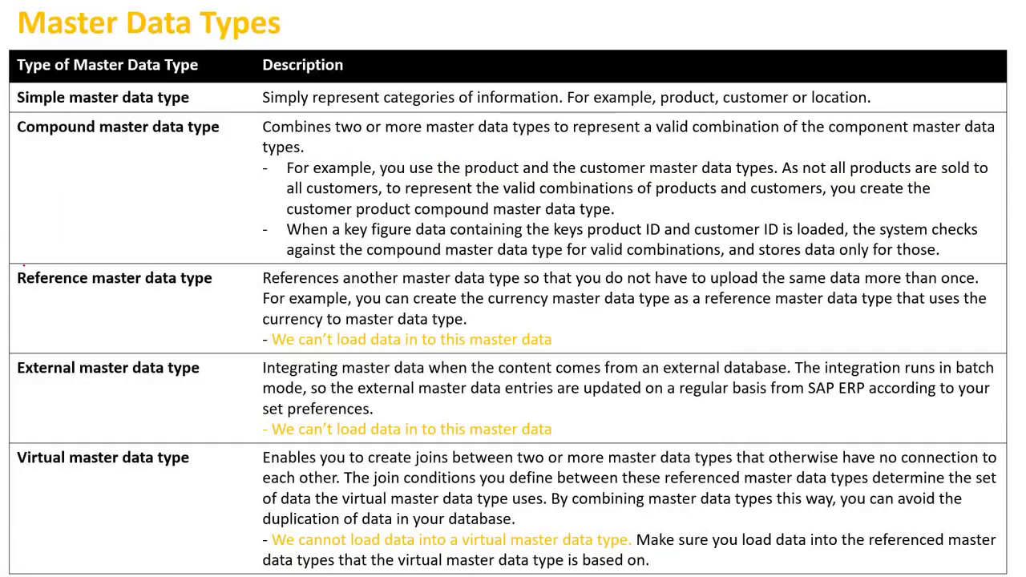
Step: Underline the Reference master data type label and the key phrases of its description, including the currency master data type example
drag(18, 294, 177, 290)
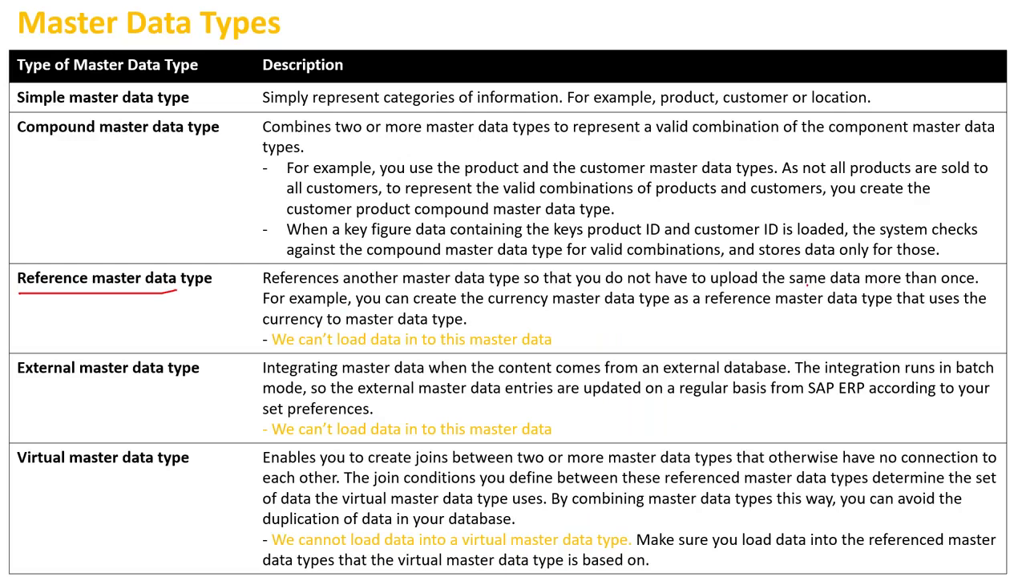
drag(597, 287, 663, 287)
drag(458, 303, 626, 310)
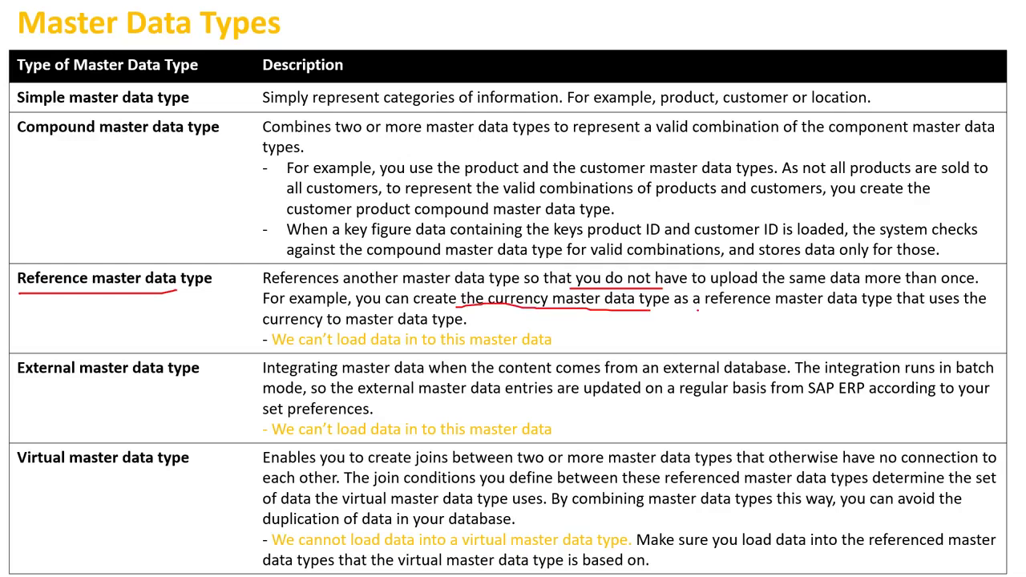
drag(729, 308, 840, 313)
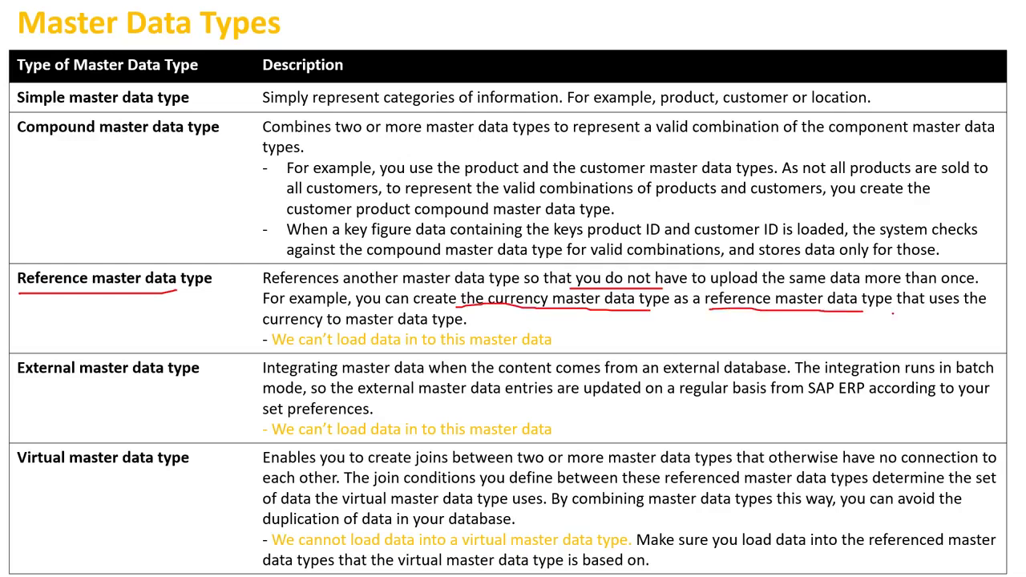
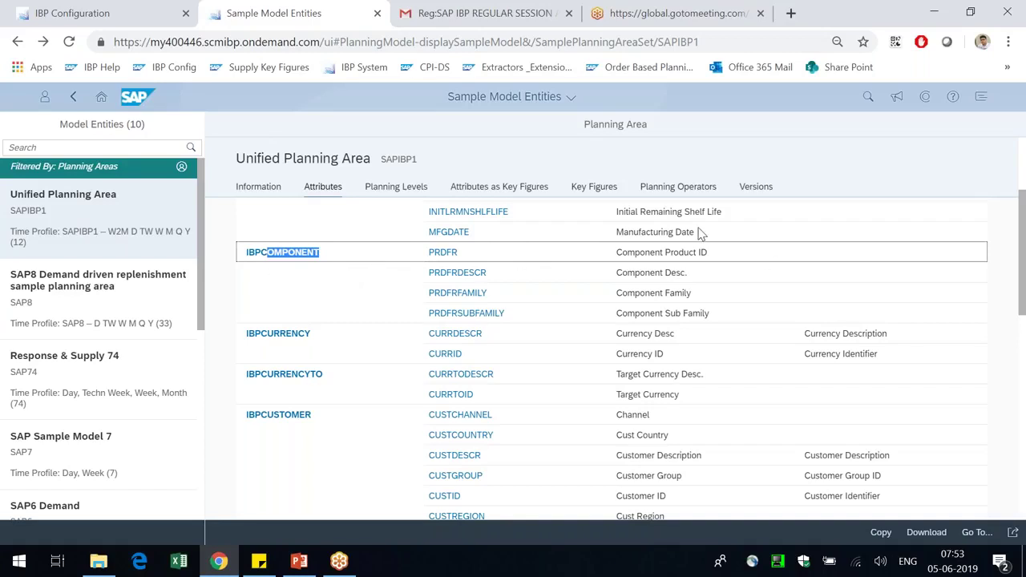
Step: Examine the component and currency attributes listed for IBPCOMPONENT, IBPCURRENCY and IBPCURRENCYTO in the Unified Planning Area
drag(624, 253, 694, 265)
drag(635, 273, 678, 314)
drag(332, 345, 256, 349)
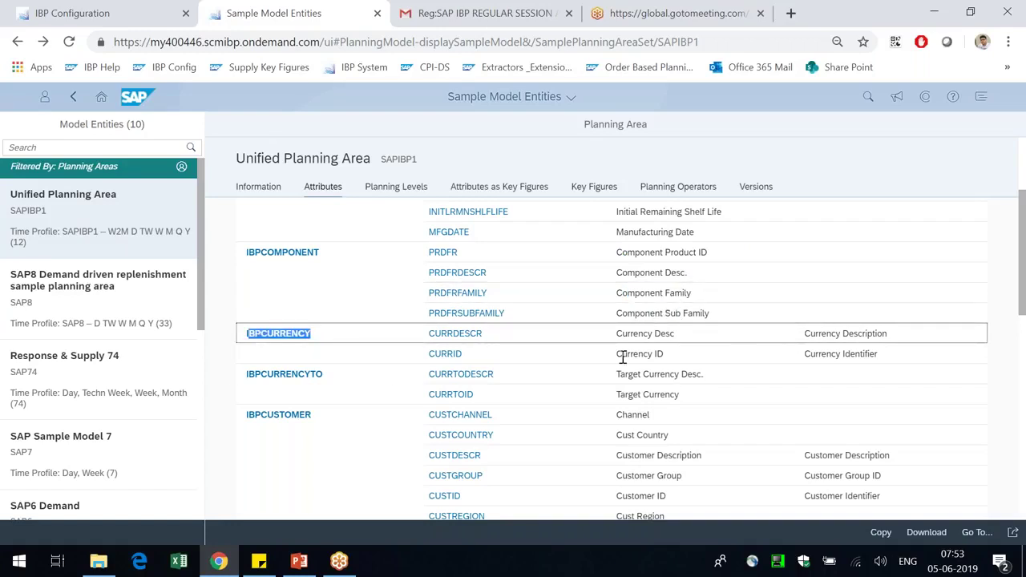
click(481, 357)
double_click(447, 353)
drag(497, 337, 425, 334)
drag(345, 377, 261, 378)
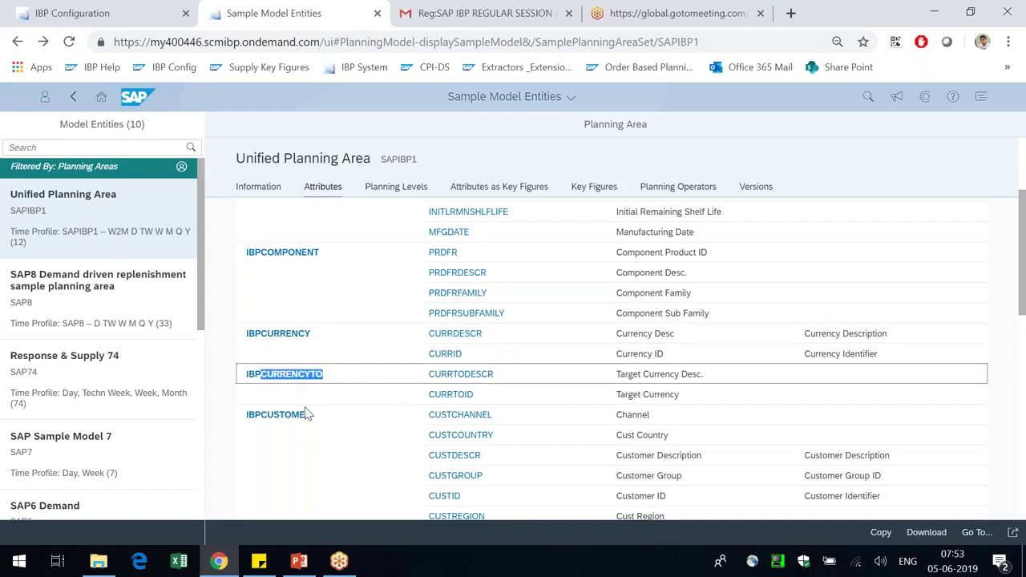
Step: Open the IBPCURRENCYTO master data type and examine its ID, description, reference type and referenced master data type
click(286, 376)
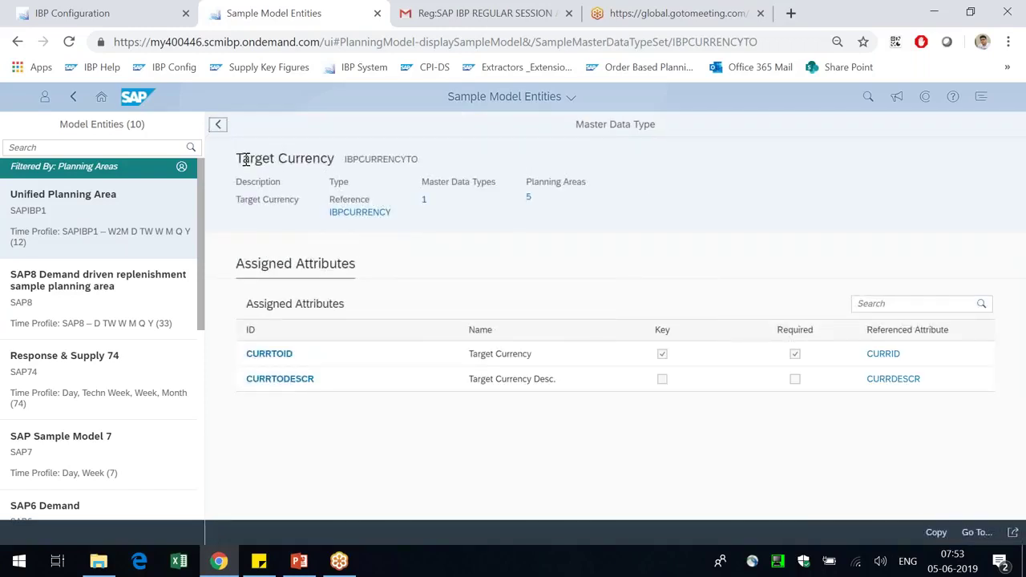
drag(358, 160, 415, 160)
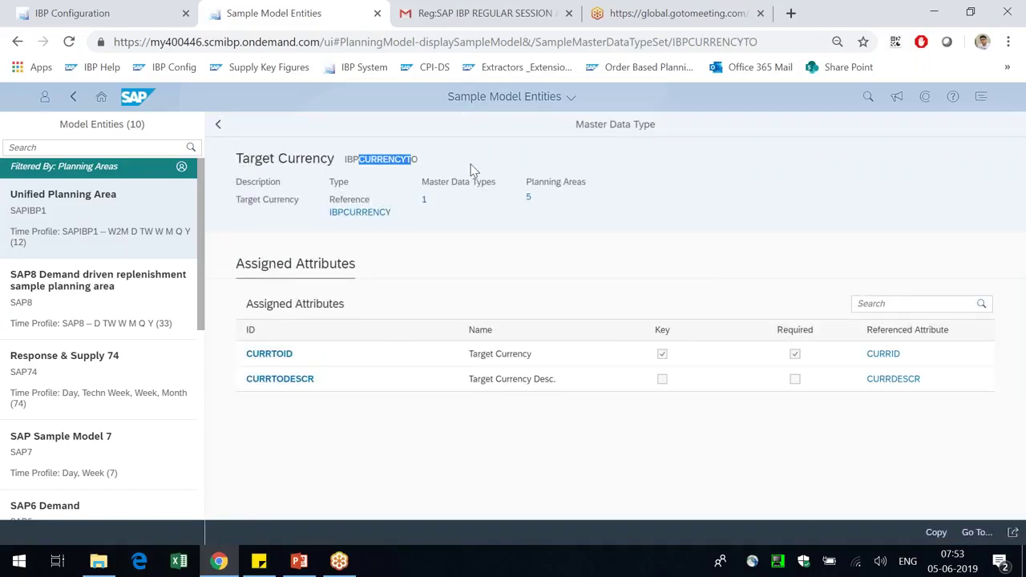
click(429, 171)
drag(242, 160, 335, 158)
drag(241, 200, 331, 222)
click(332, 181)
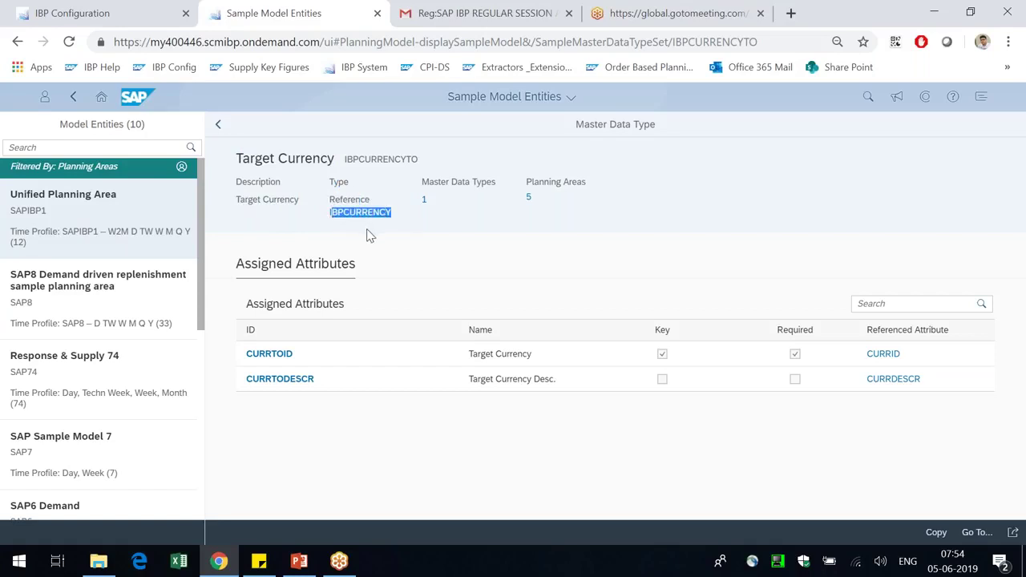
drag(364, 160, 404, 159)
drag(440, 182, 462, 183)
Step: Open IBPEXCHANGERATE from the master data types linked to IBPCURRENCYTO and examine its assigned attributes
click(425, 201)
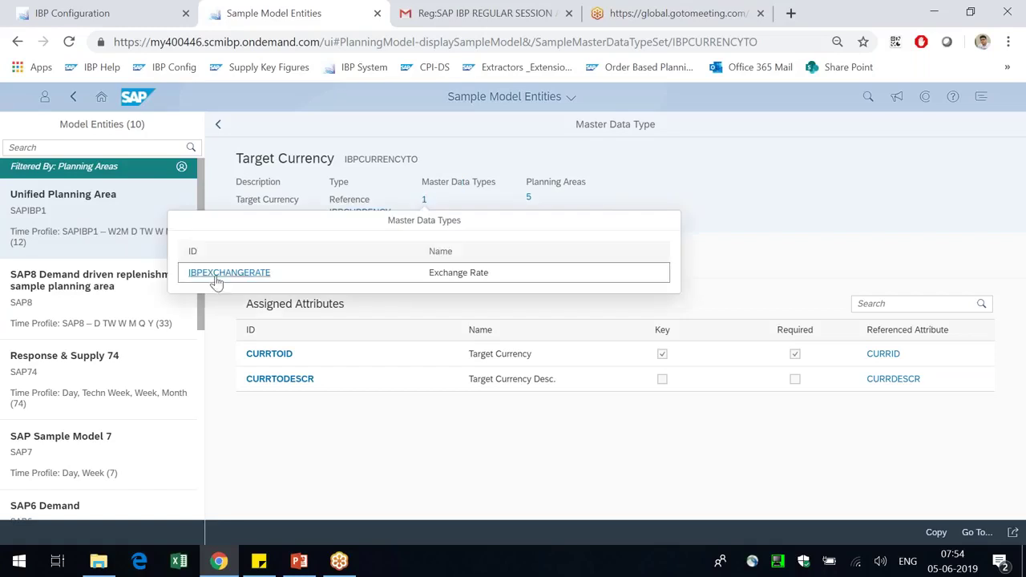
click(216, 276)
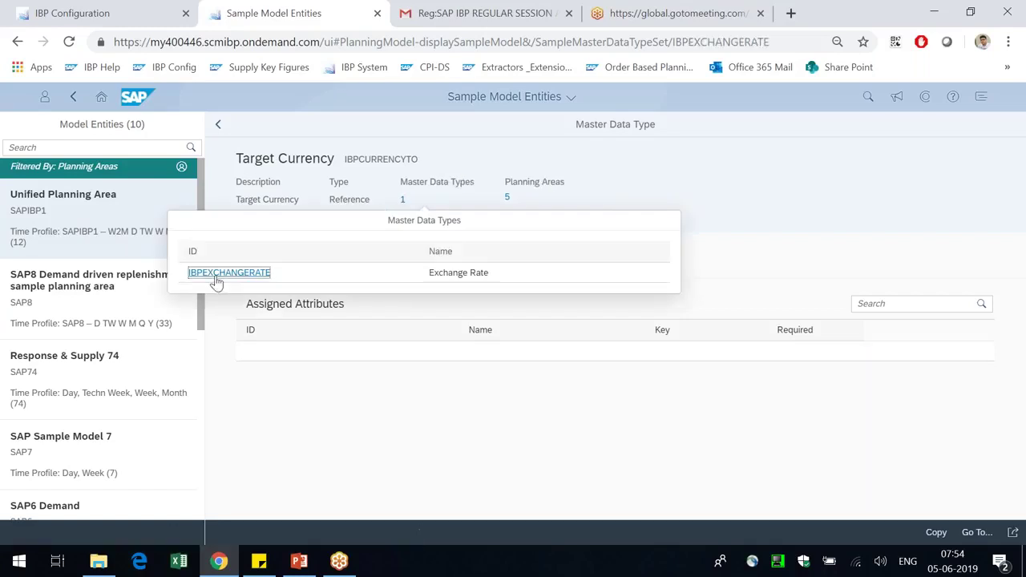
drag(281, 159, 245, 159)
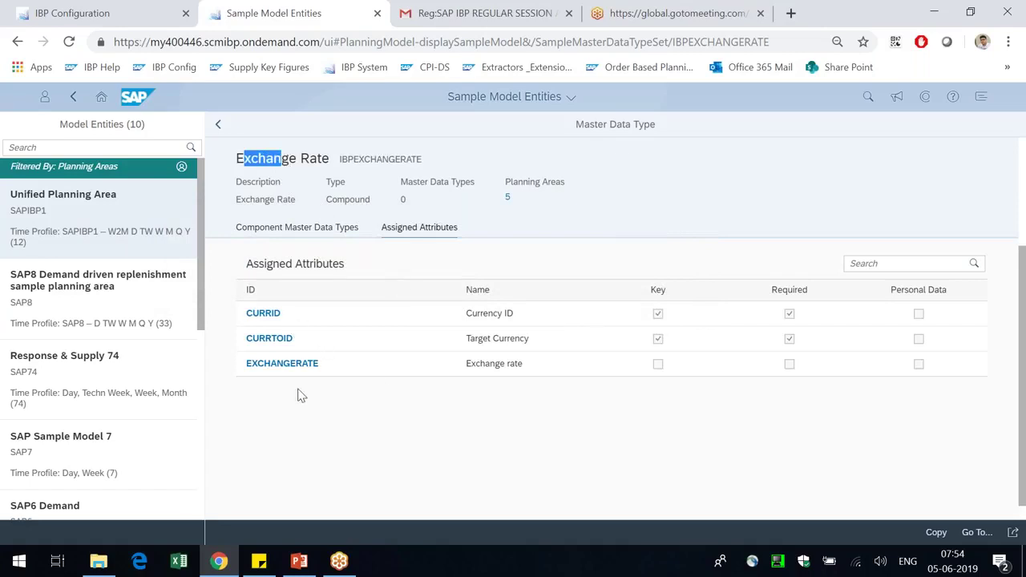
drag(253, 264, 329, 264)
drag(303, 319, 242, 319)
drag(312, 344, 245, 343)
drag(320, 364, 244, 365)
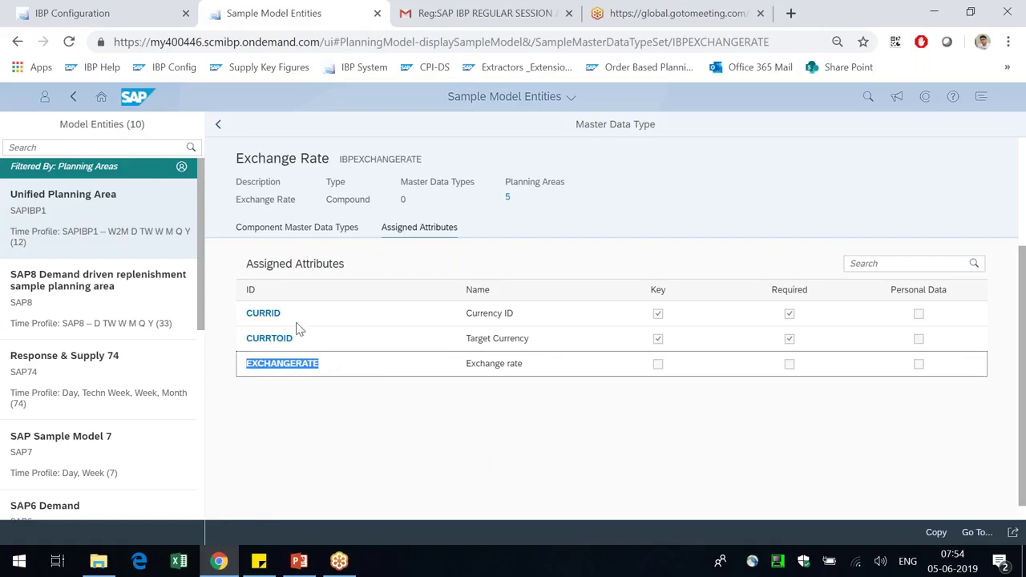
drag(482, 318, 518, 340)
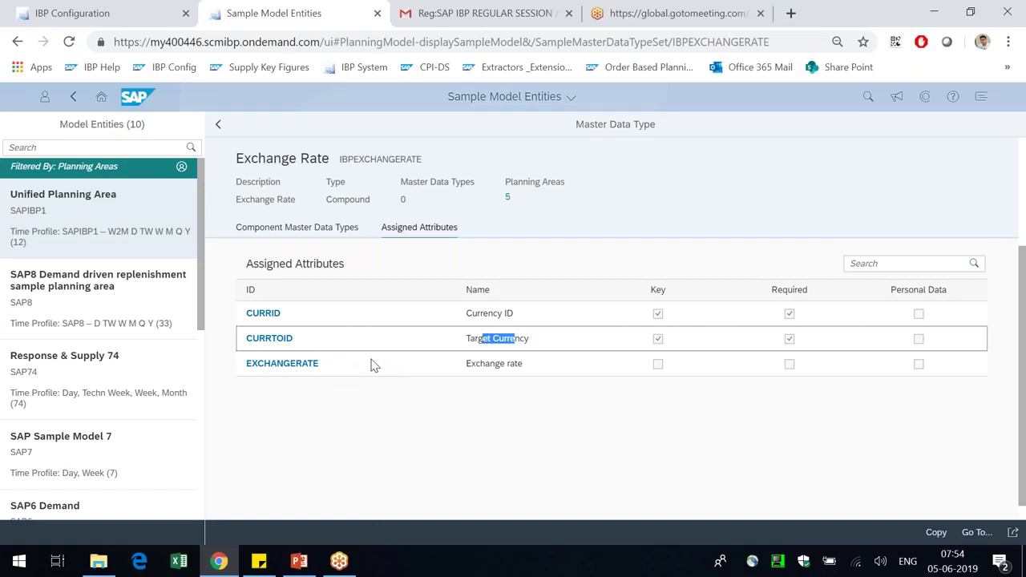
Step: Return to the Unified Planning Area's attributes and examine the IBPCUSTOMER master data type and its attributes
click(216, 126)
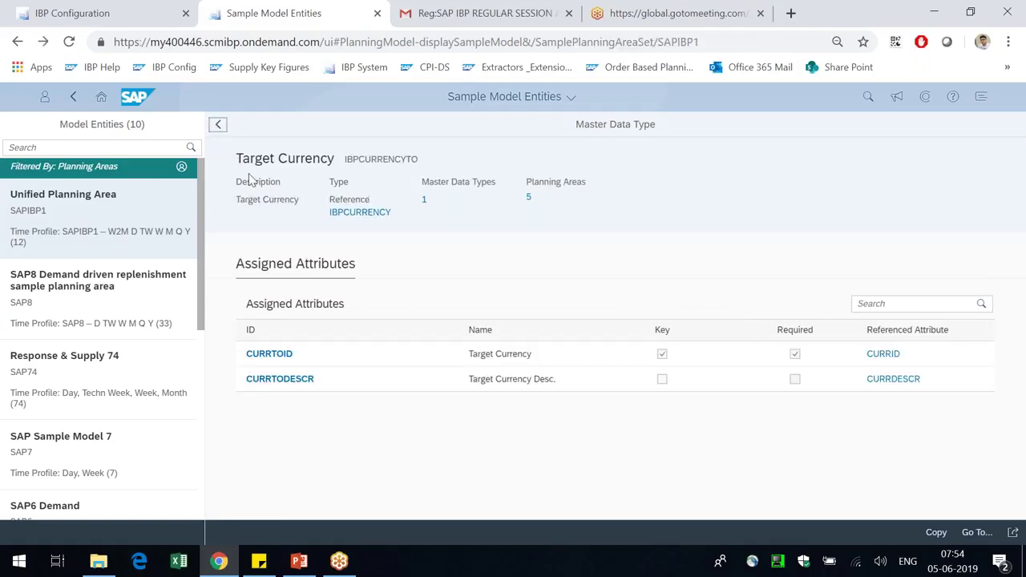
click(217, 125)
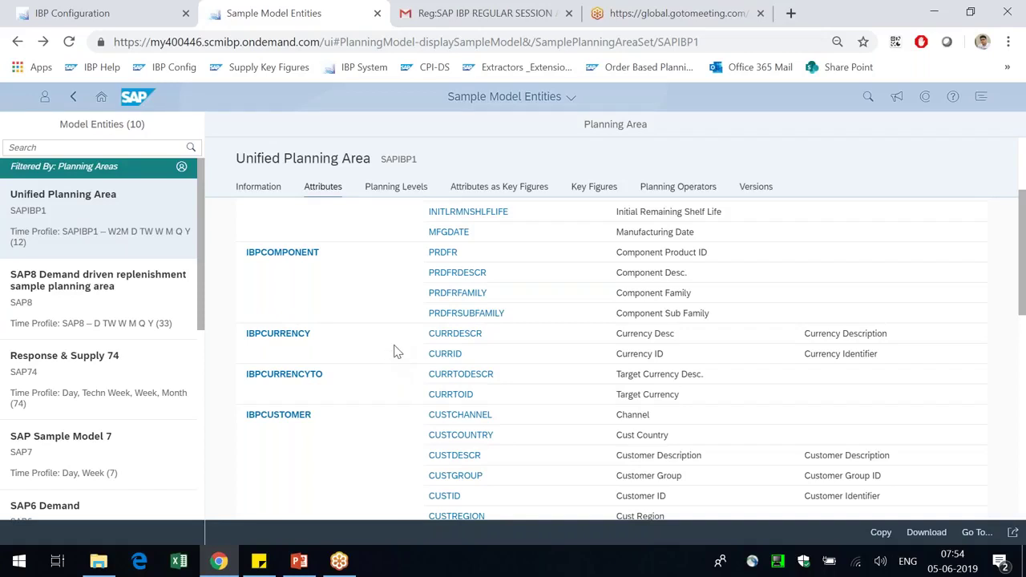
scroll(394, 355, down, 2)
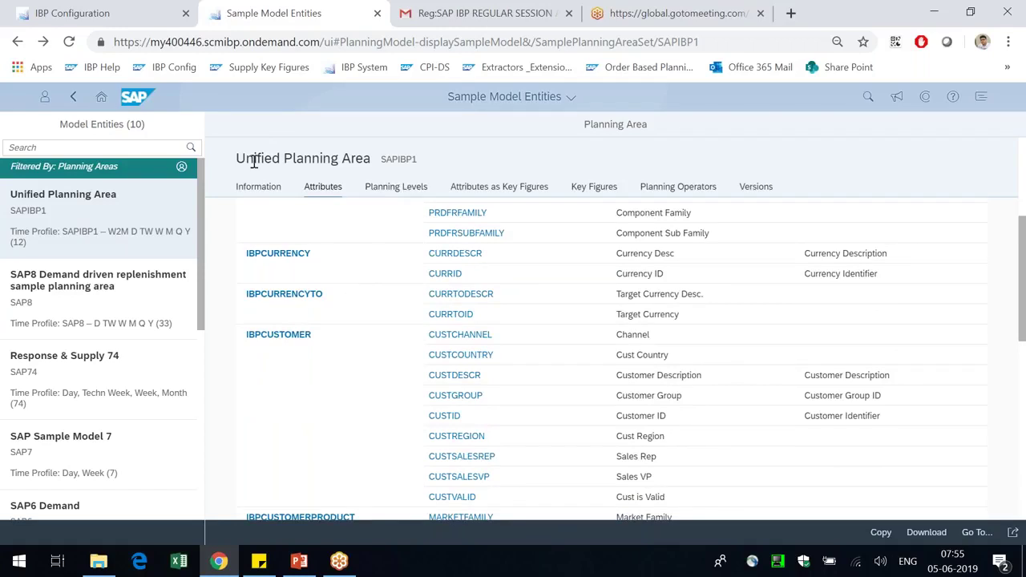
drag(235, 159, 412, 160)
drag(315, 337, 262, 337)
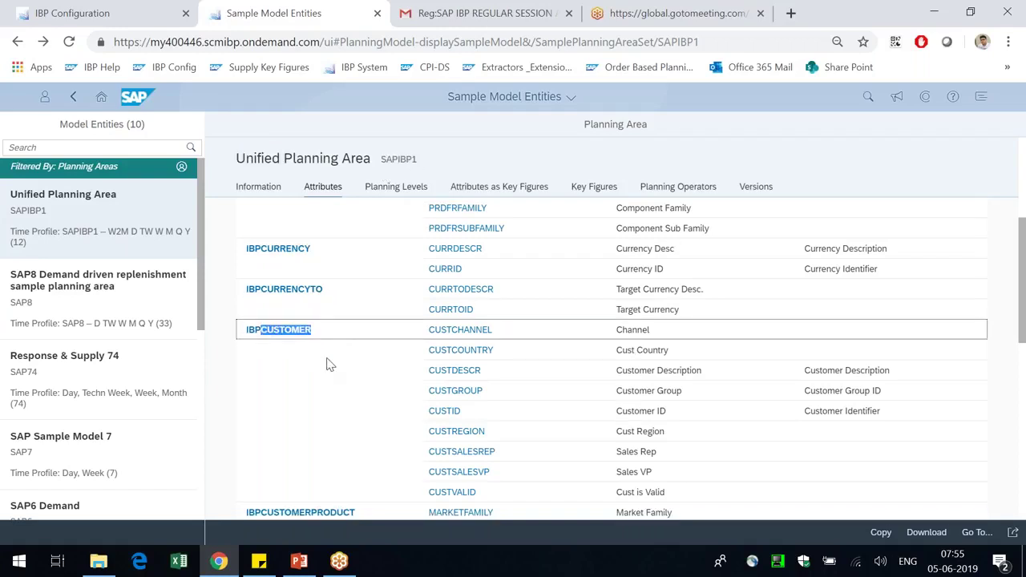
scroll(321, 353, down, 1)
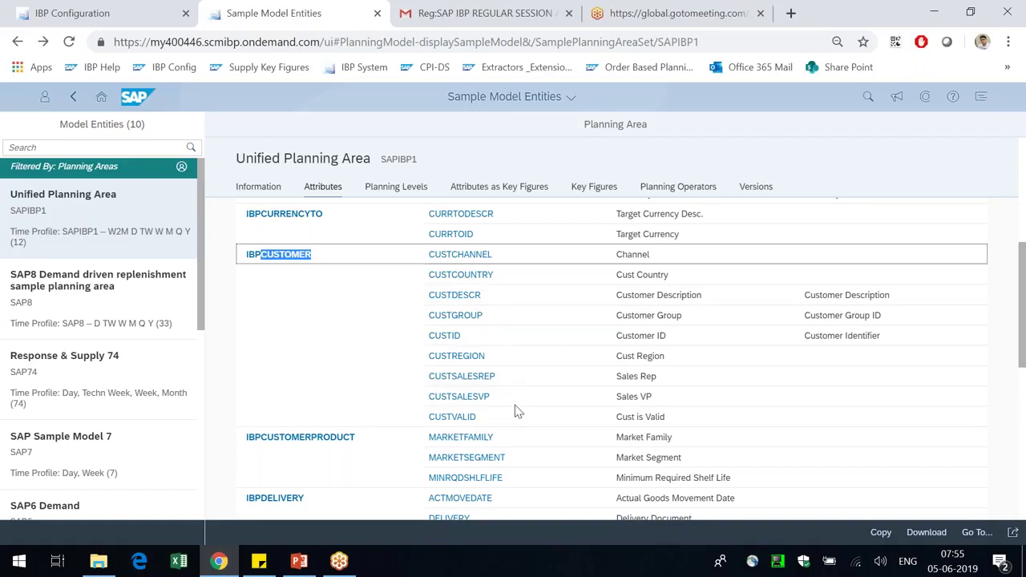
click(1017, 29)
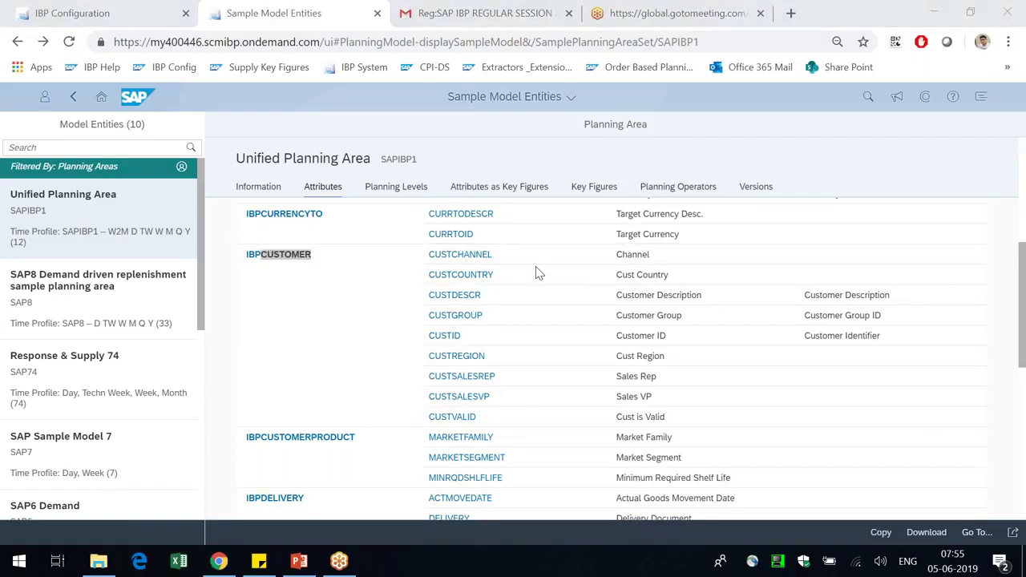
drag(245, 158, 321, 157)
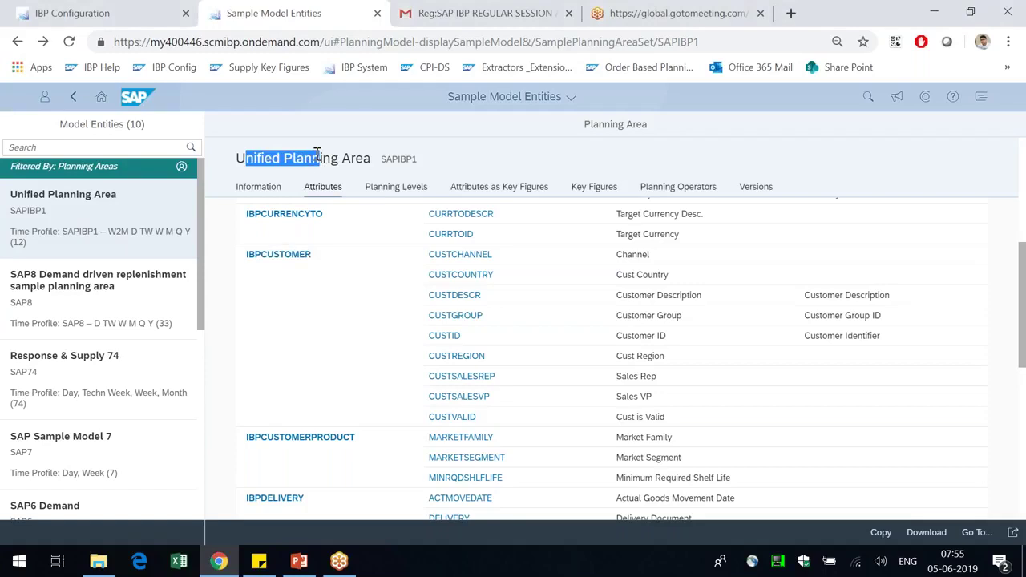
click(1015, 30)
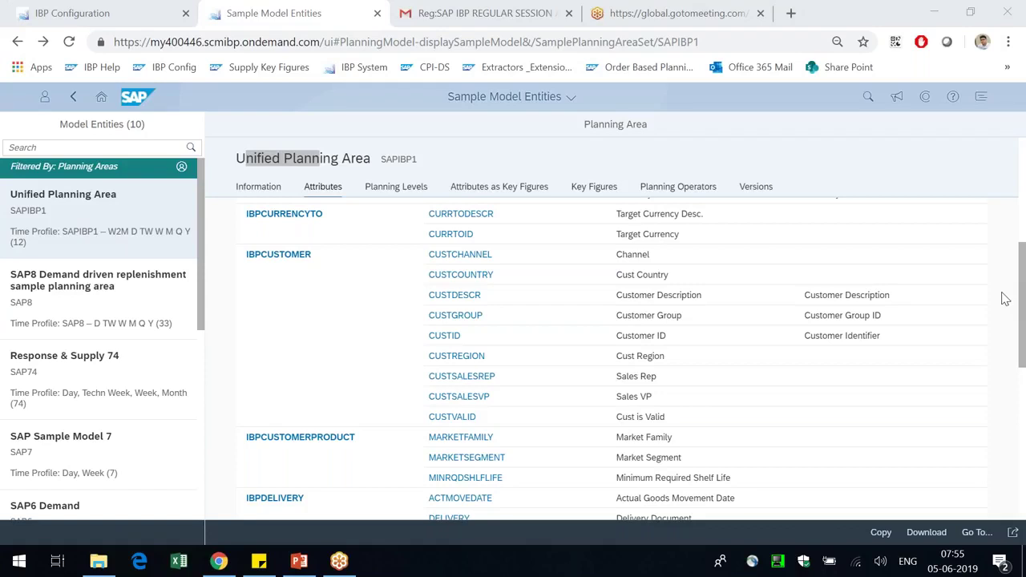
key(XF86AudioRaiseVolume)
key(XF86AudioRaiseVolume)
key(XF86AudioRaiseVolume)
key(XF86AudioRaiseVolume)
key(XF86AudioRaiseVolume)
key(XF86AudioRaiseVolume)
key(XF86AudioRaiseVolume)
key(XF86AudioRaiseVolume)
key(XF86AudioRaiseVolume)
key(XF86AudioRaiseVolume)
key(XF86AudioRaiseVolume)
key(XF86AudioRaiseVolume)
key(XF86AudioRaiseVolume)
key(XF86AudioRaiseVolume)
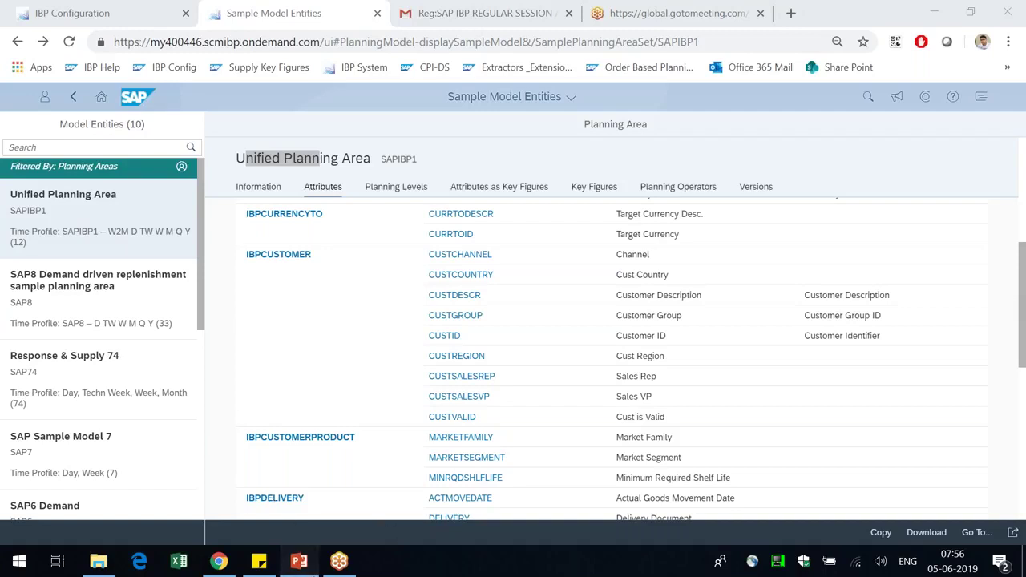
Step: Switch to the PowerPoint deck to show the Master Data Types slide
click(299, 561)
click(213, 441)
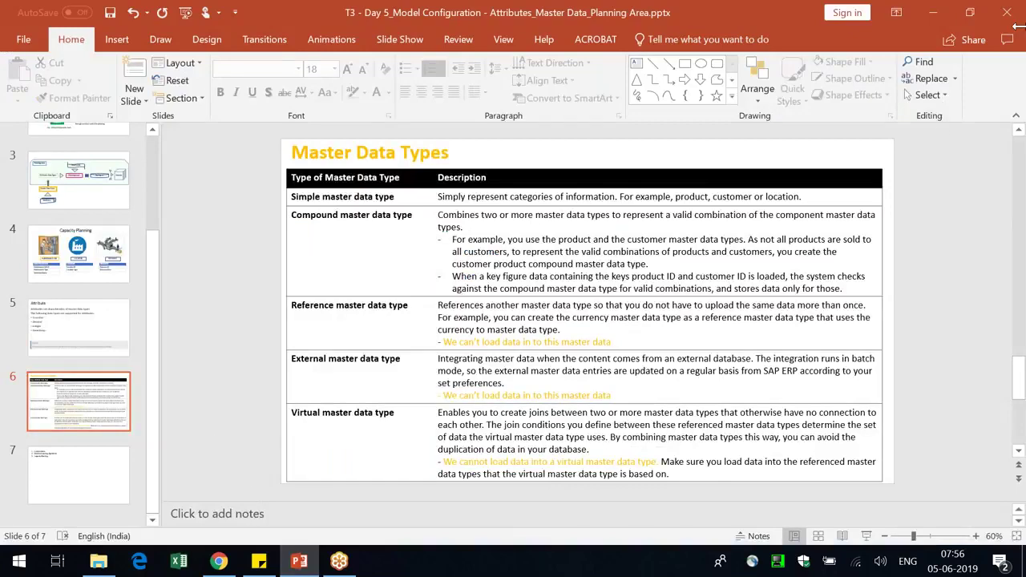
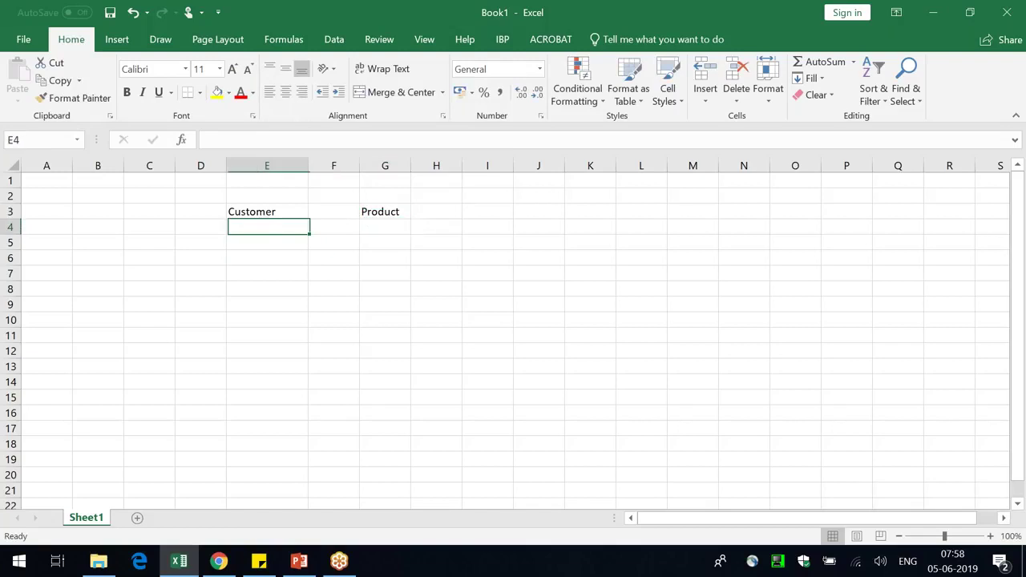
Step: Format the Customer header in cell E3 with a gold fill and bold white text
click(268, 211)
click(228, 93)
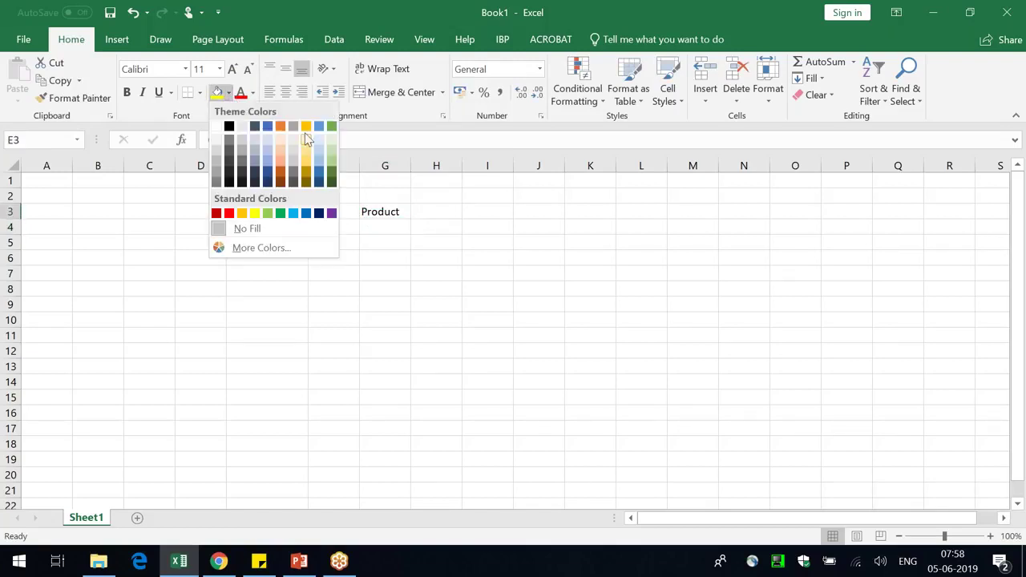
click(306, 126)
click(253, 93)
click(241, 143)
Step: Enter Amazon, Reliance Digital and eBay in cells E4 to E6 below the Customer header
click(259, 224)
text(Amazon)
key(Return)
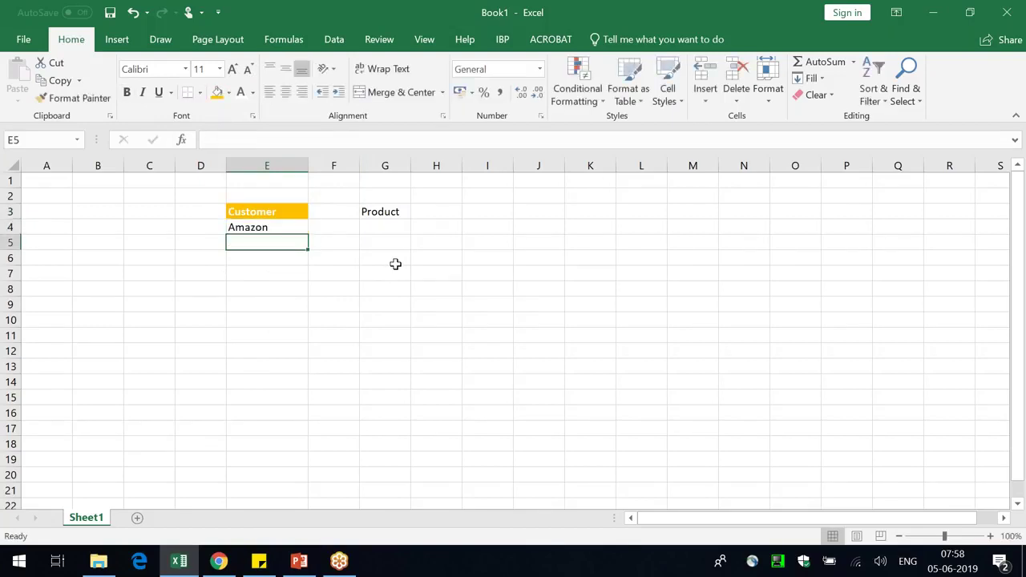
text(Relia)
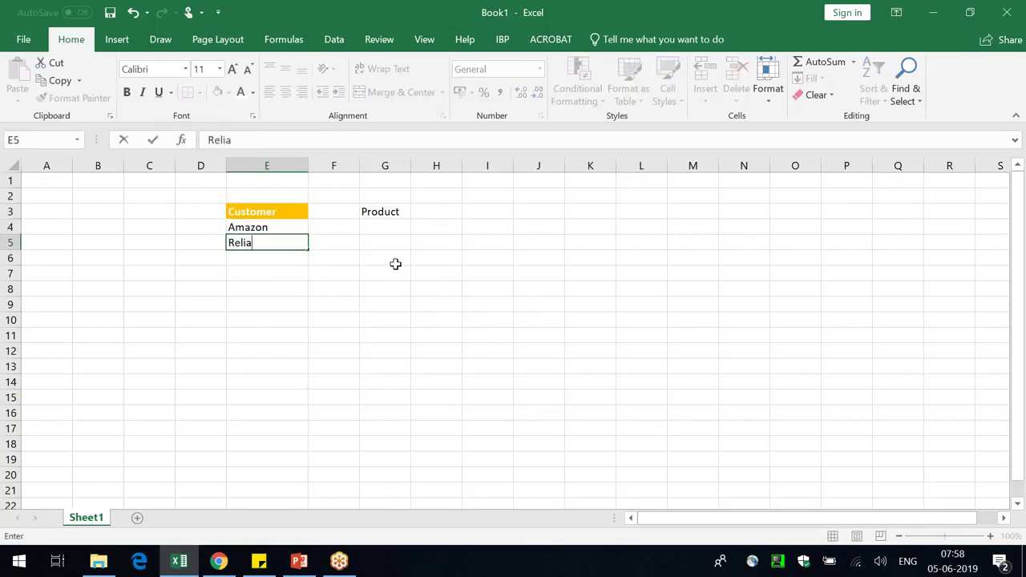
text(nxee Digital)
key(Return)
text(eBay)
key(Return)
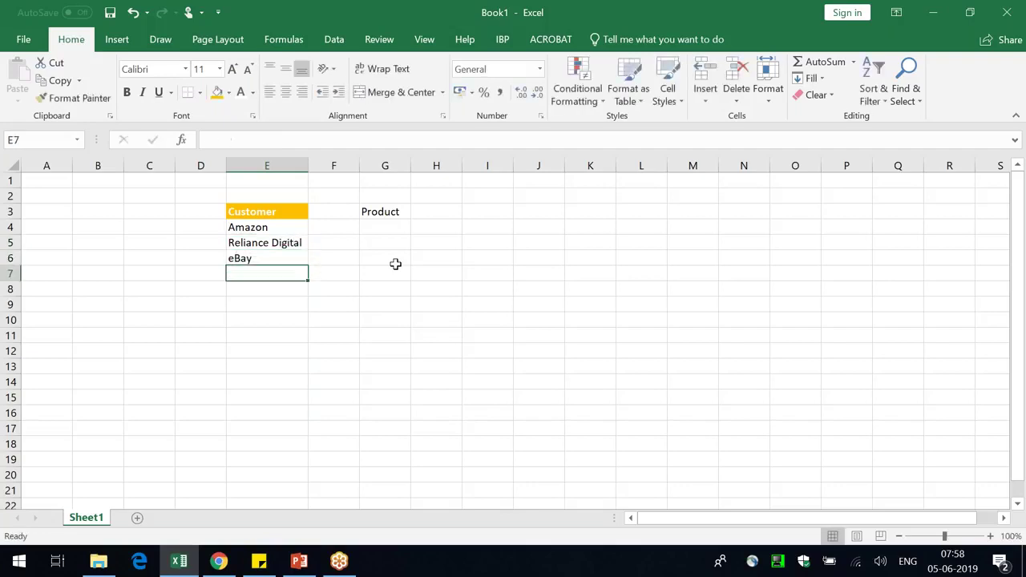
Step: Format the Product header in cell G3 with a blue fill and bold white text, and widen column G slightly
click(394, 212)
click(228, 93)
click(307, 134)
click(127, 93)
click(241, 93)
drag(411, 165, 425, 166)
Step: Enter GNote9, GNote10 and GNOte11 in cells G4 to G6 below the Product header
click(417, 231)
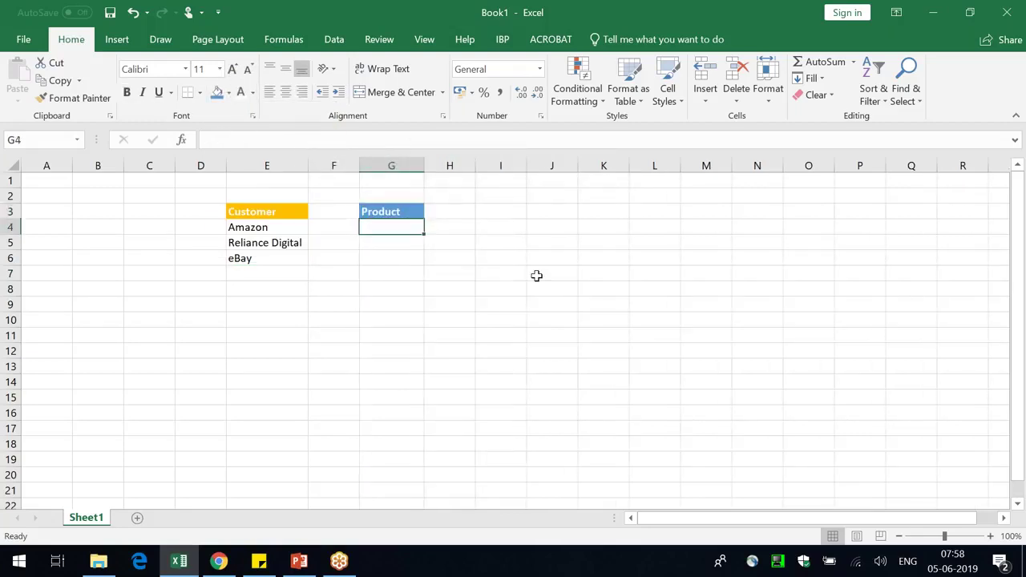
text(GNote)
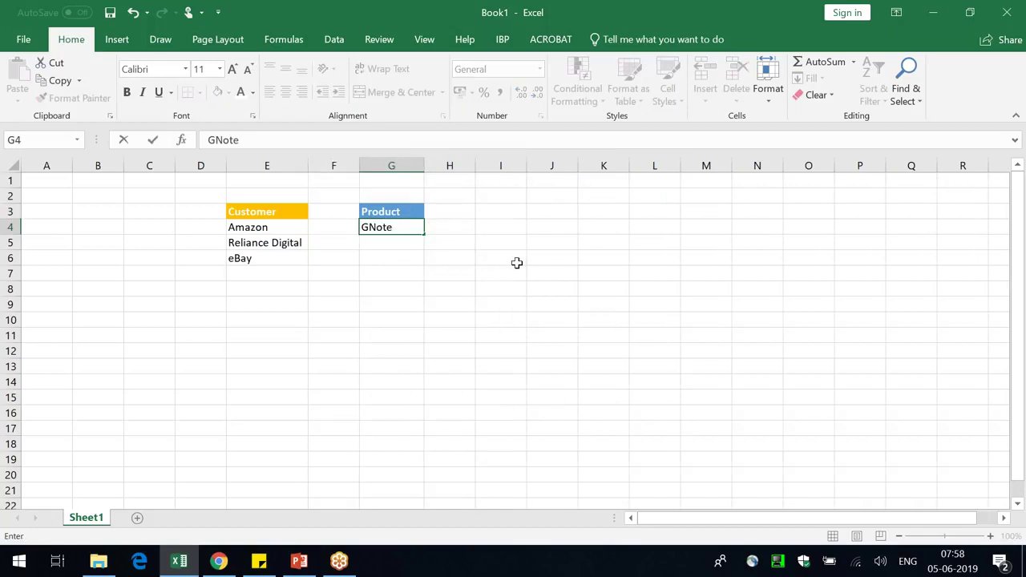
text(9)
key(Return)
text(G)
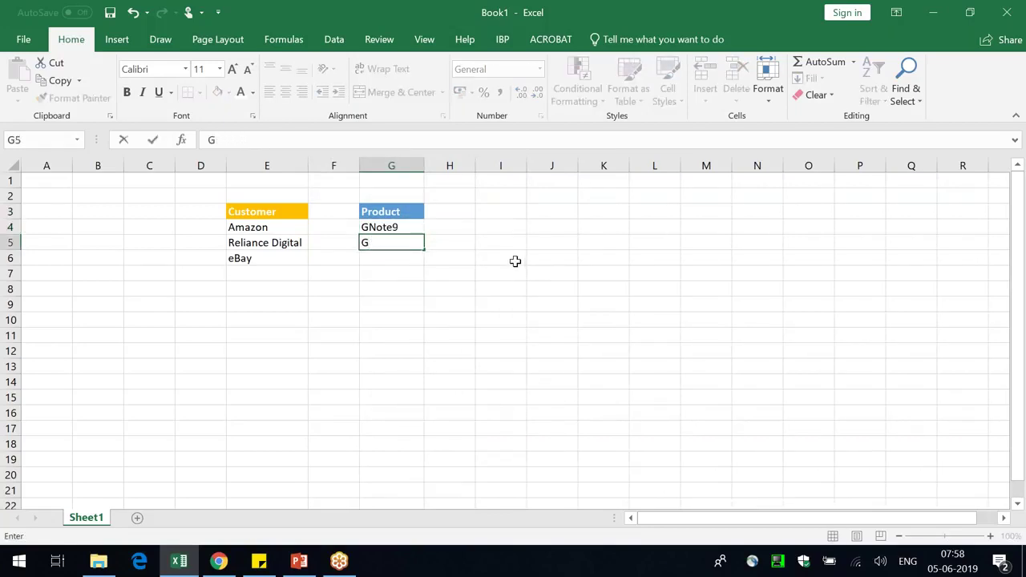
text(notNote10)
key(Return)
text(Gno)
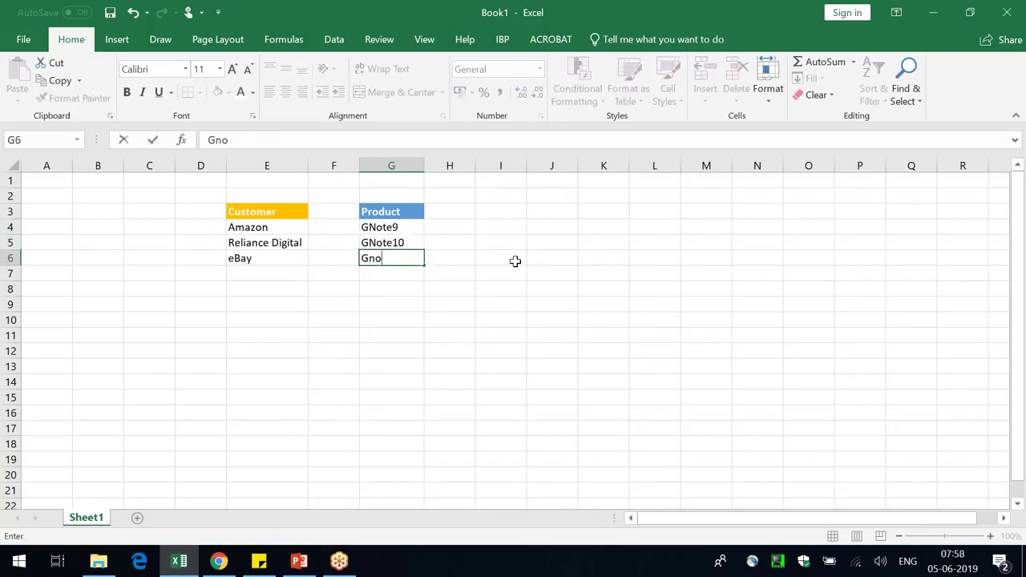
text(NOte11)
key(Return)
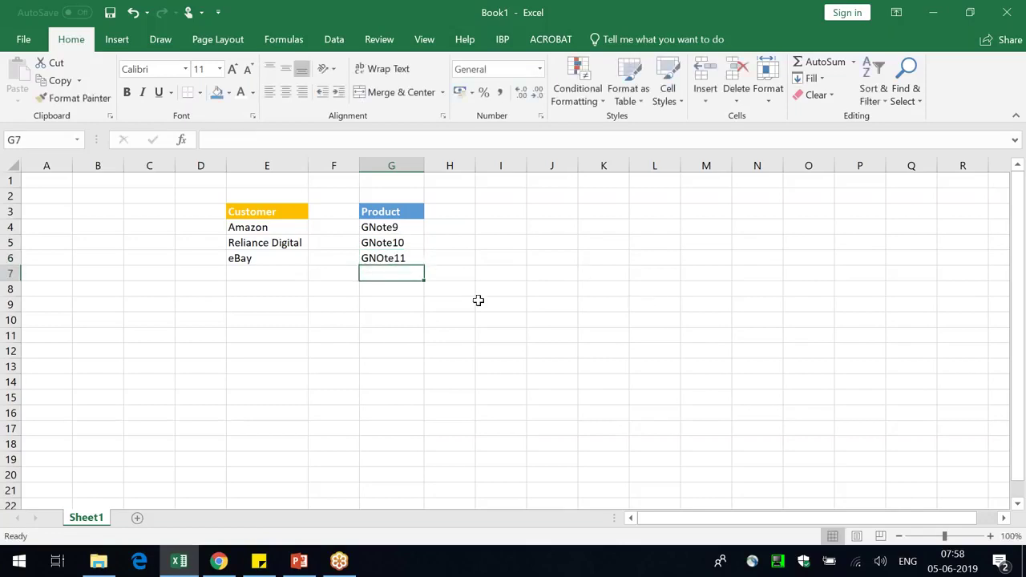
Step: Correct the spelling of the third product in cell G6 to GNote11
double_click(380, 259)
key(BackSpace)
text(o)
key(Return)
drag(382, 227, 386, 259)
drag(265, 230, 268, 243)
click(270, 292)
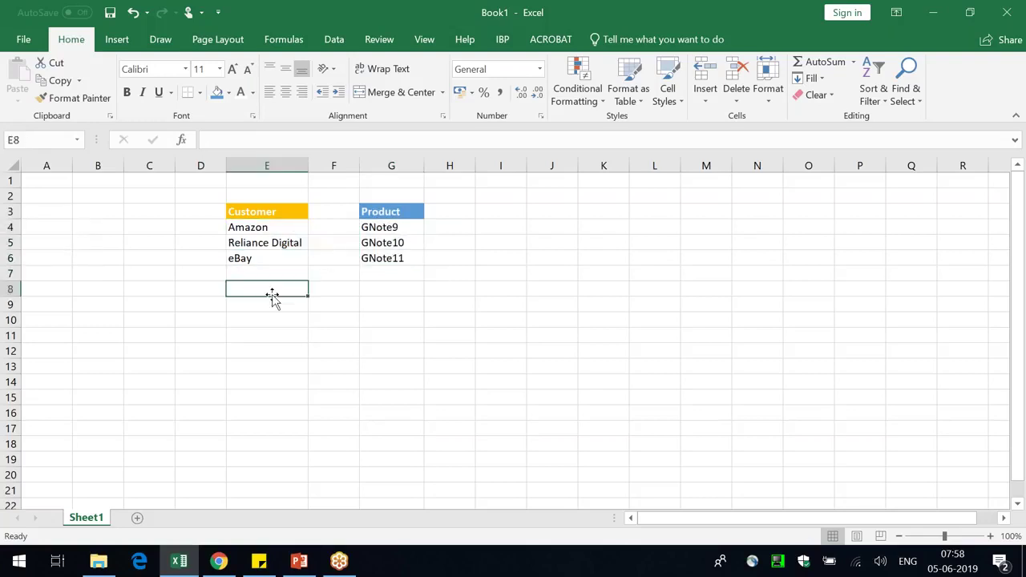
click(417, 272)
click(417, 259)
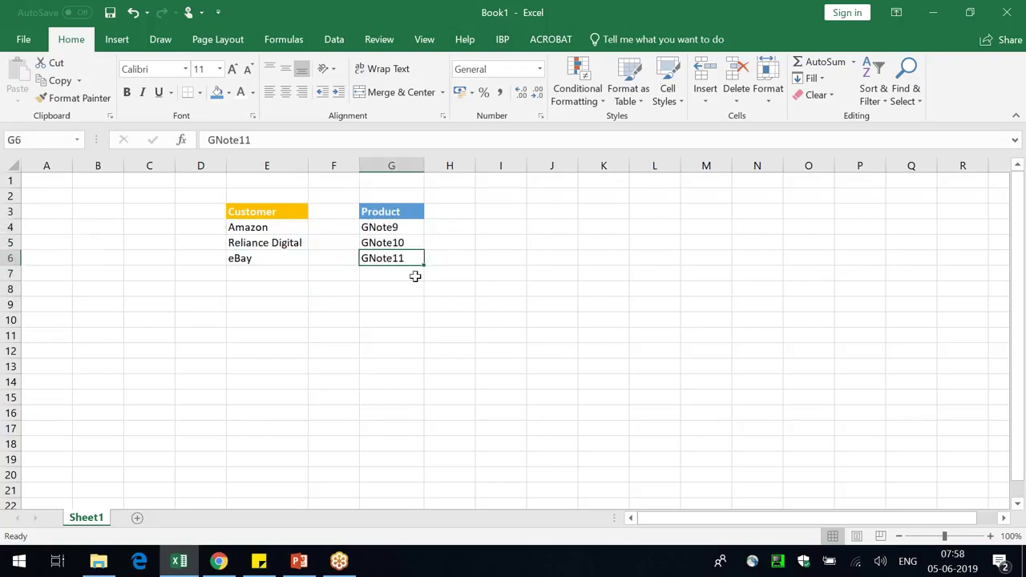
click(275, 226)
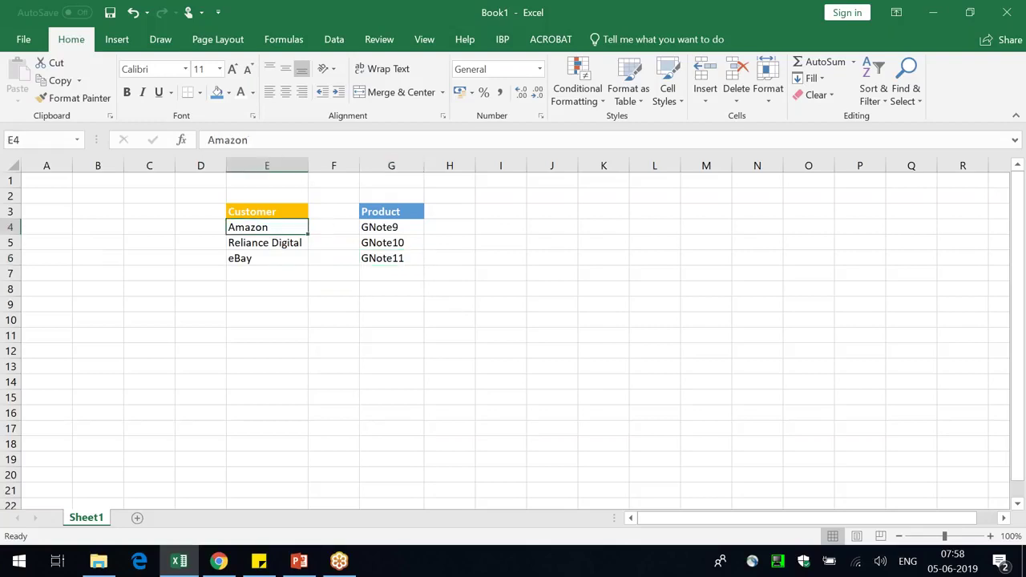
click(391, 258)
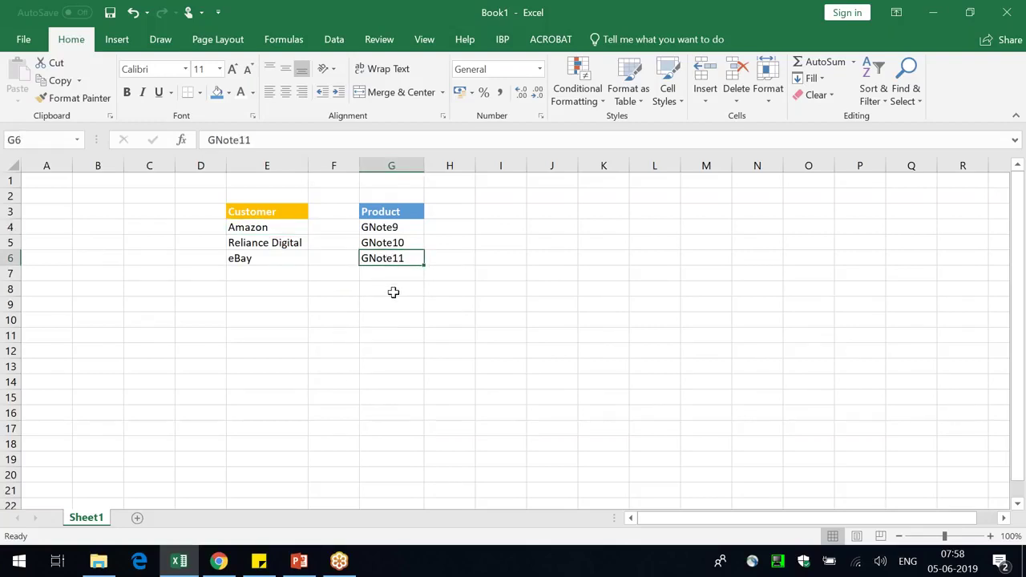
click(282, 227)
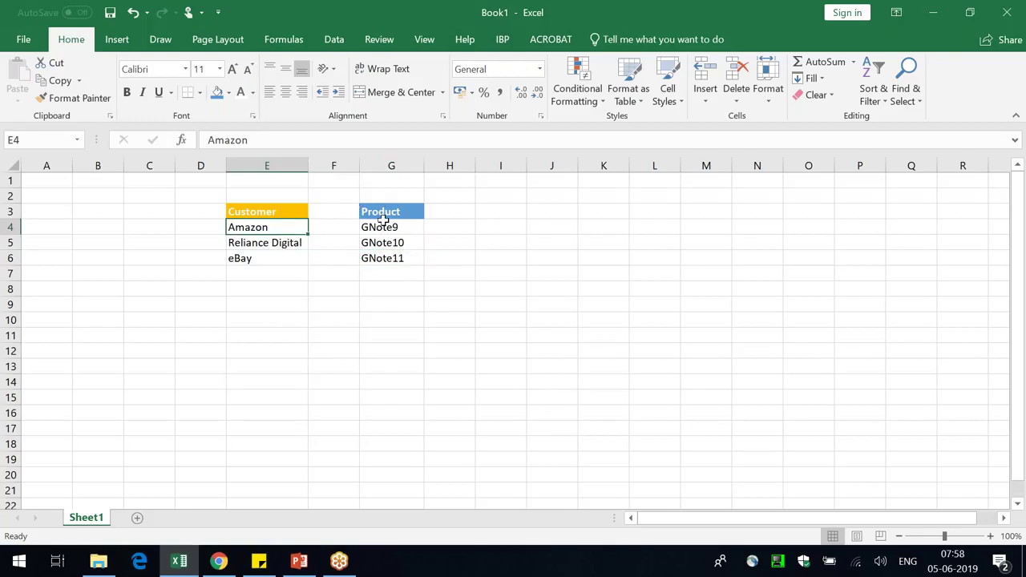
Step: Copy the Customer and Product lists side by side into J3:K6 and fit column J's width to its contents
click(561, 211)
drag(287, 213, 291, 256)
drag(408, 210, 408, 256)
key(ctrl+c)
click(548, 214)
key(ctrl+v)
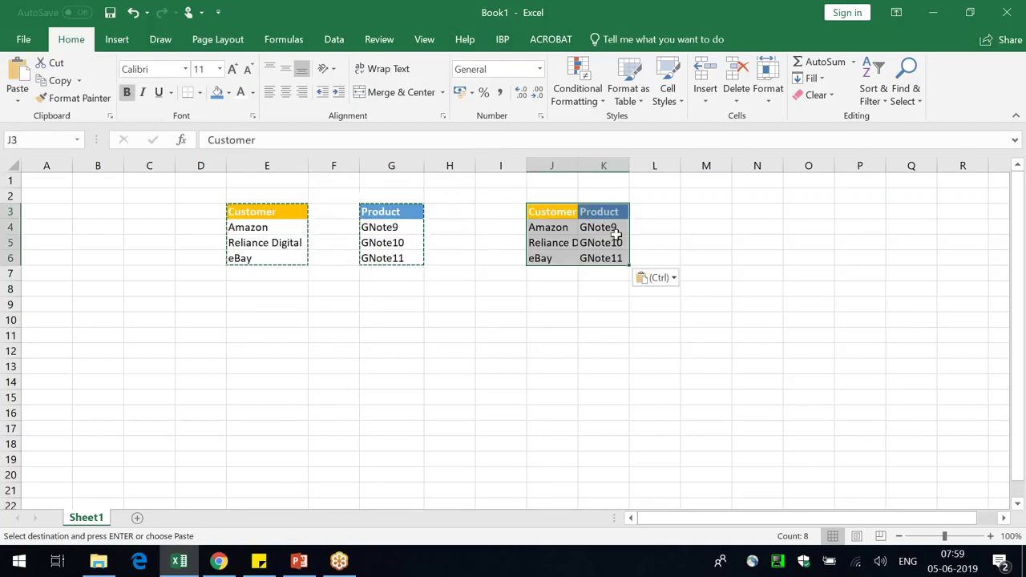
double_click(574, 165)
click(679, 245)
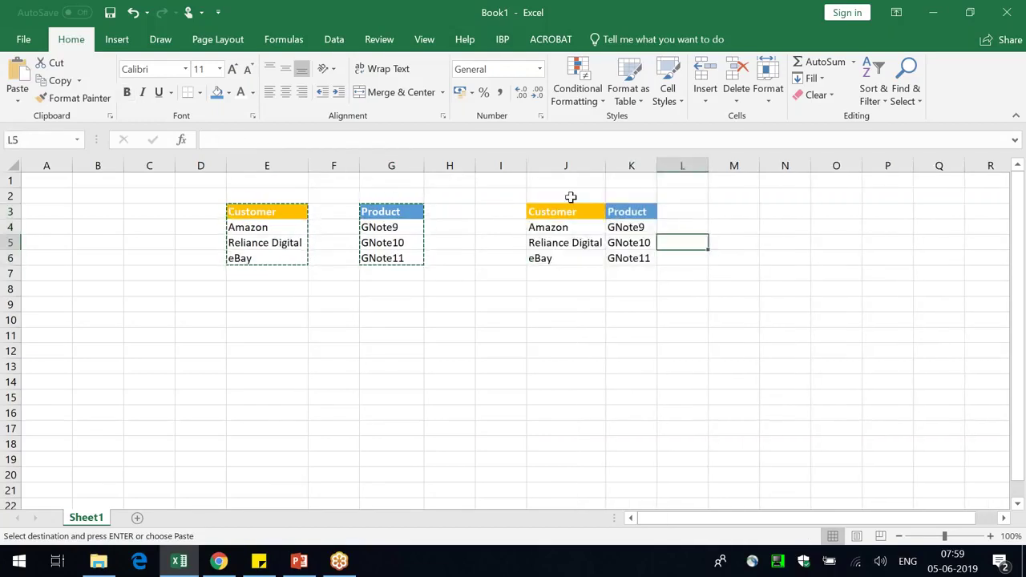
Step: Merge and center cells J2 to L2 and enter the title Customer - Product
drag(573, 197, 669, 193)
click(399, 91)
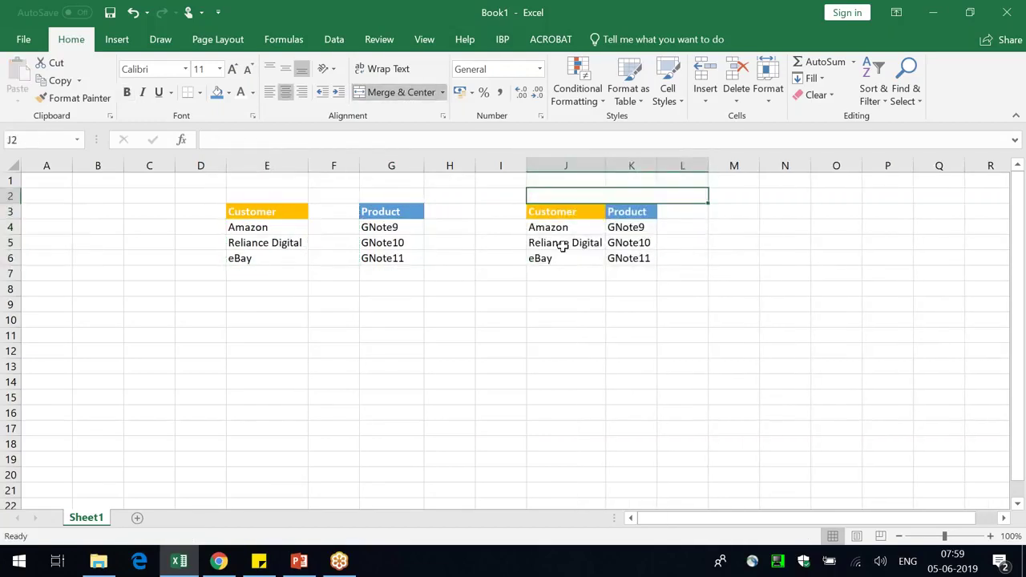
text(Cys)
key(BackSpace)
text(c)
key(BackSpace)
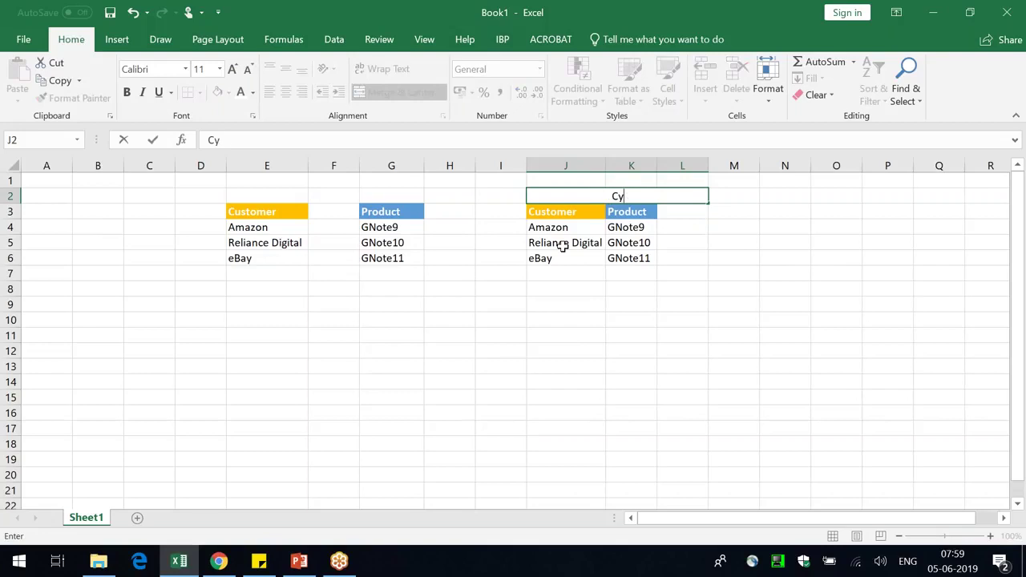
text(ustomer - Product)
key(Return)
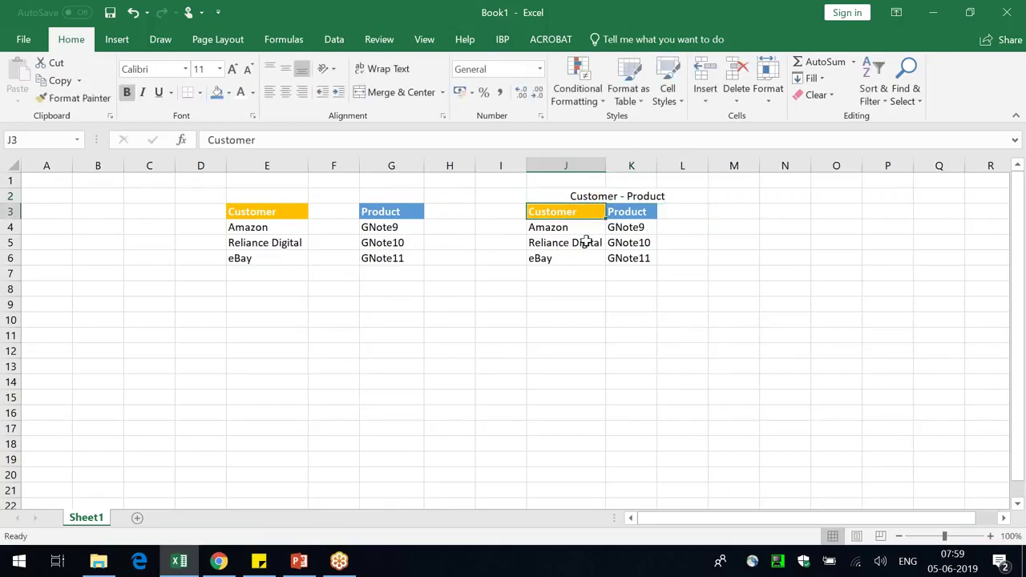
Step: Widen columns K and J slightly and make the Customer - Product title bold
drag(660, 164, 676, 165)
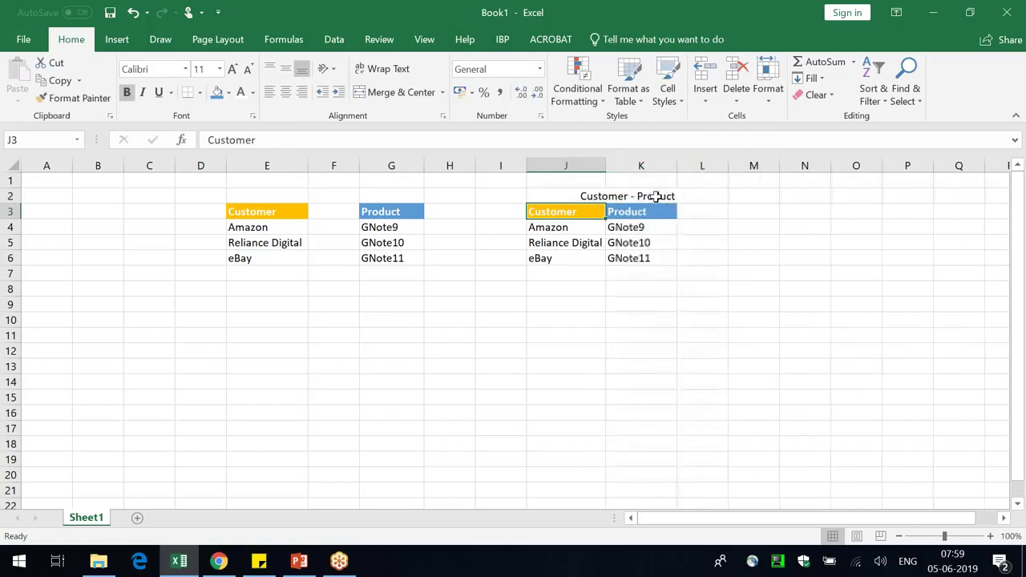
drag(605, 165, 618, 165)
click(681, 198)
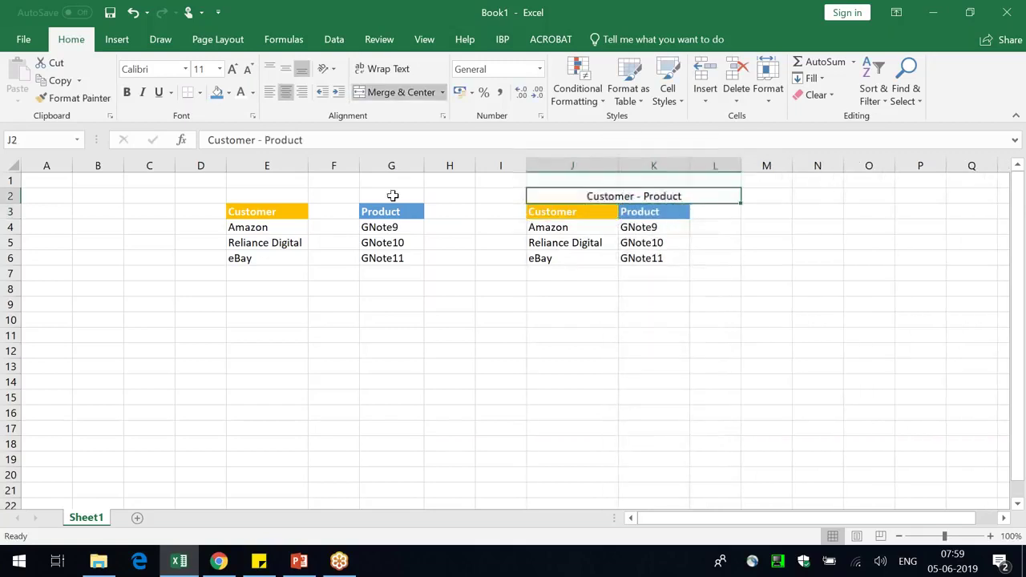
click(127, 93)
click(480, 425)
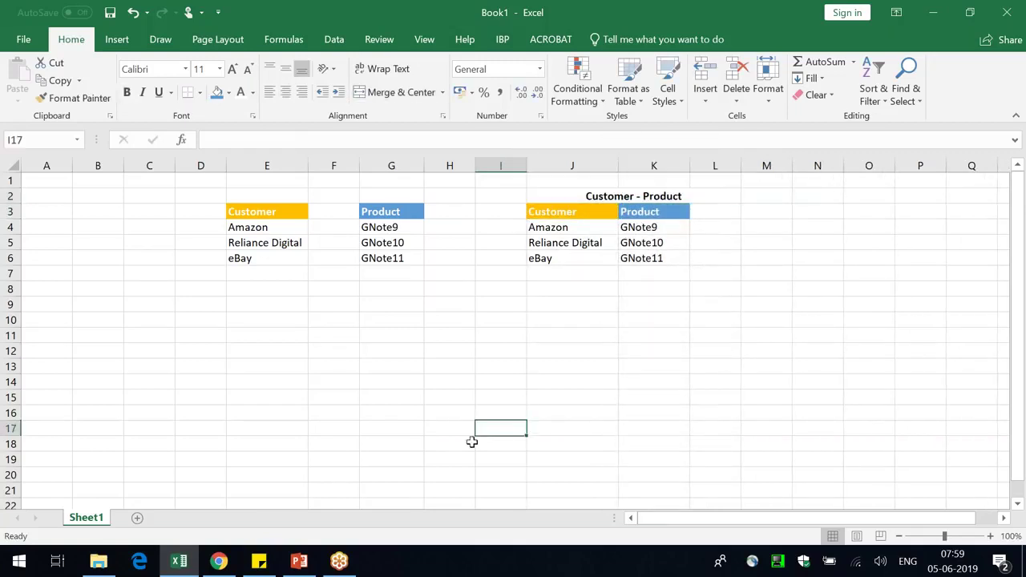
Step: Fill Amazon down into cells J5 and J6 of the Customer - Product table
click(581, 211)
click(647, 212)
click(663, 272)
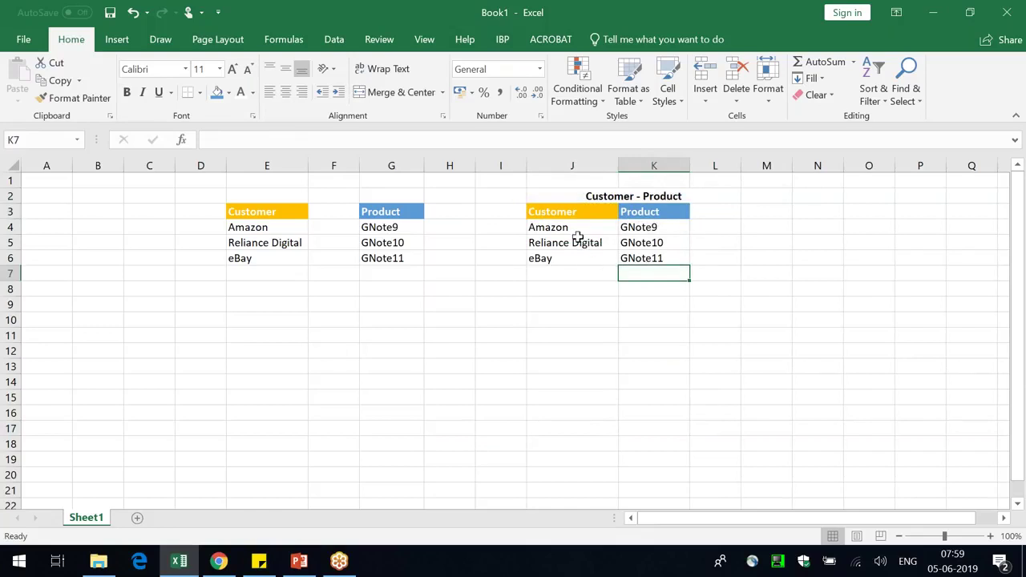
click(578, 245)
key(ctrl+d)
click(588, 258)
key(ctrl+d)
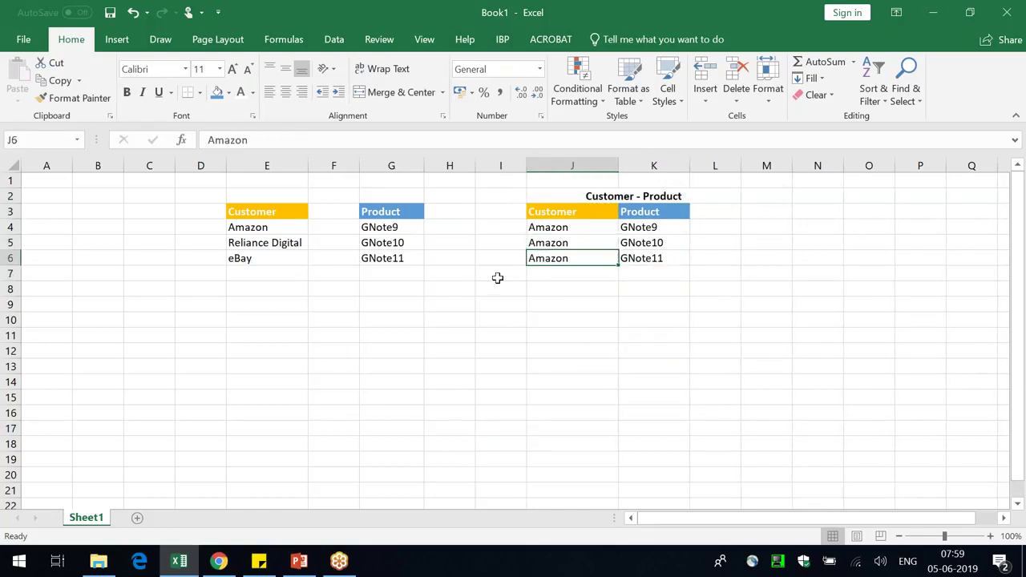
Step: Add two Reliance Digital rows in J7 and J8, paired with GNote9 and GNote10 in column K
click(280, 243)
key(ctrl+c)
click(554, 275)
key(ctrl+v)
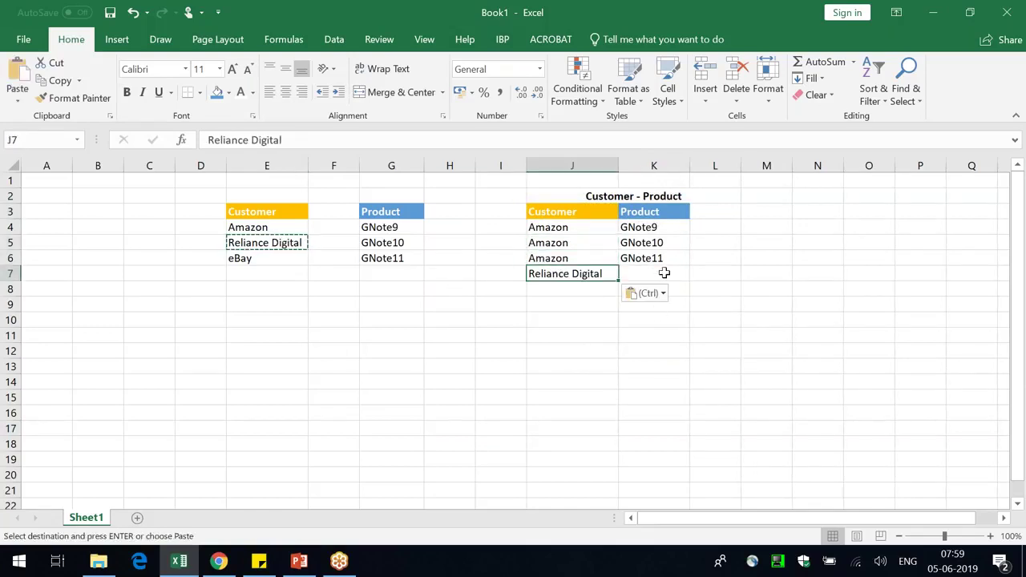
drag(393, 227, 408, 239)
key(ctrl+c)
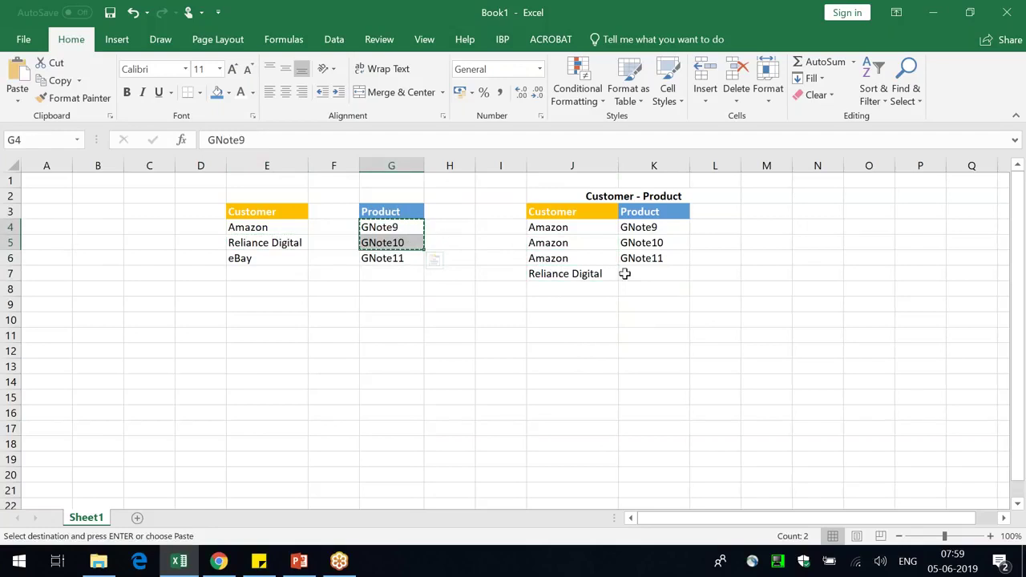
click(625, 273)
key(ctrl+v)
click(572, 289)
key(ctrl+d)
Step: Add an eBay row in J9 of the Customer - Product table, paired with GNote9 in K9
click(274, 260)
key(ctrl+c)
click(572, 306)
key(ctrl+v)
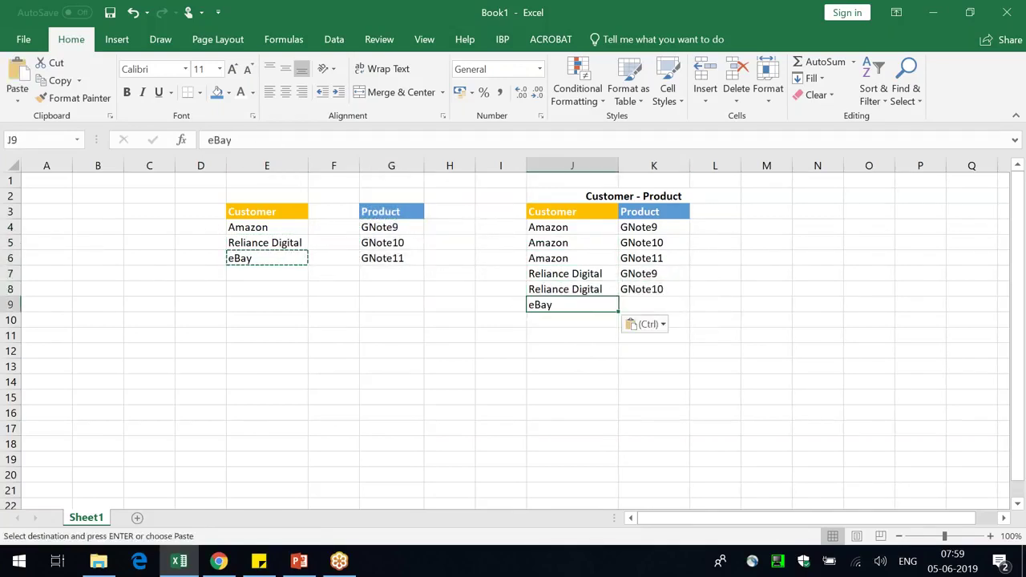
click(659, 276)
key(ctrl+c)
click(641, 303)
key(ctrl+v)
click(663, 380)
key(Escape)
drag(552, 226, 655, 314)
click(653, 365)
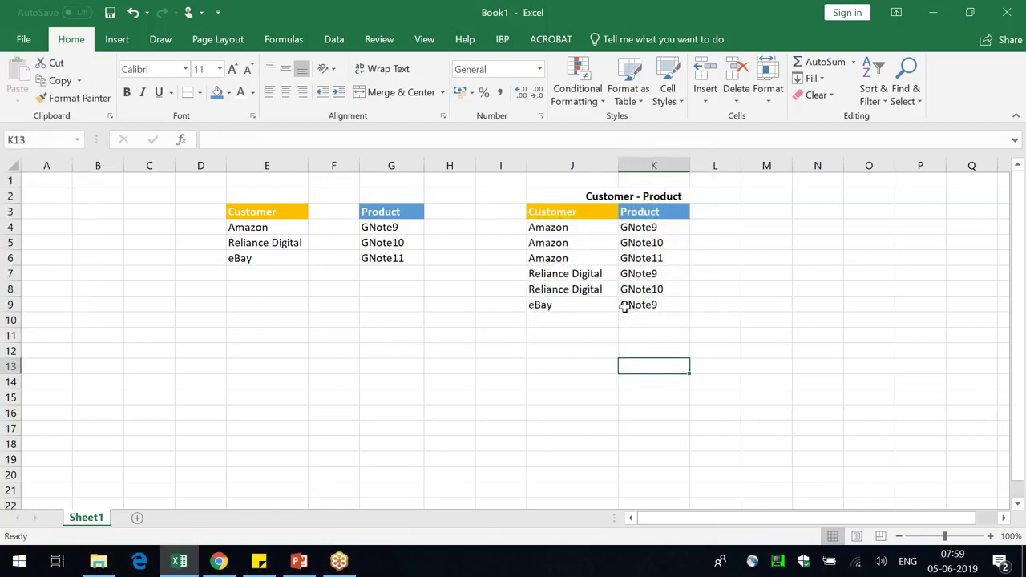
Step: Apply a thick outside border to the merged Customer - Product title cell
drag(569, 197, 715, 197)
click(400, 92)
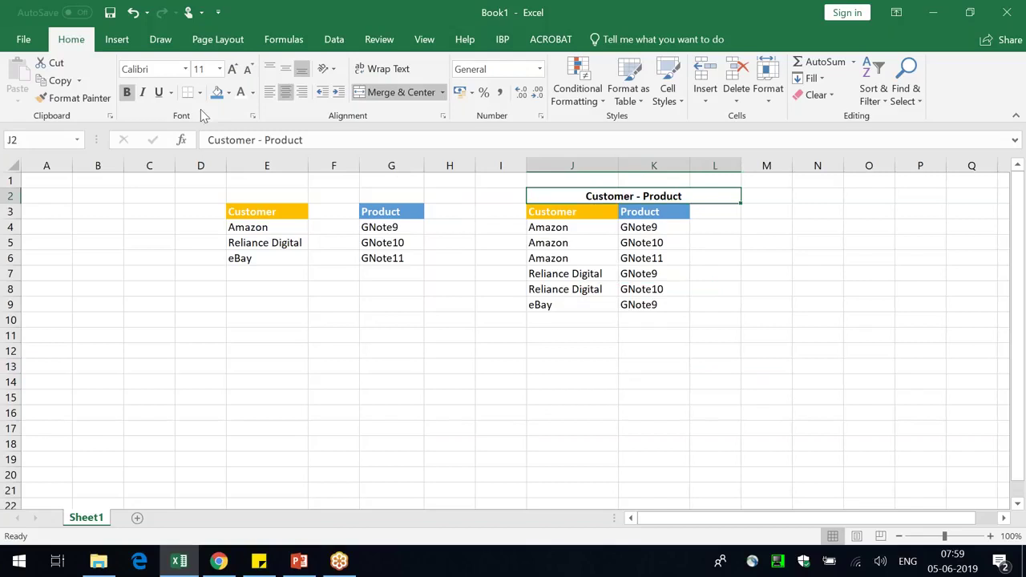
click(201, 92)
click(239, 265)
click(683, 447)
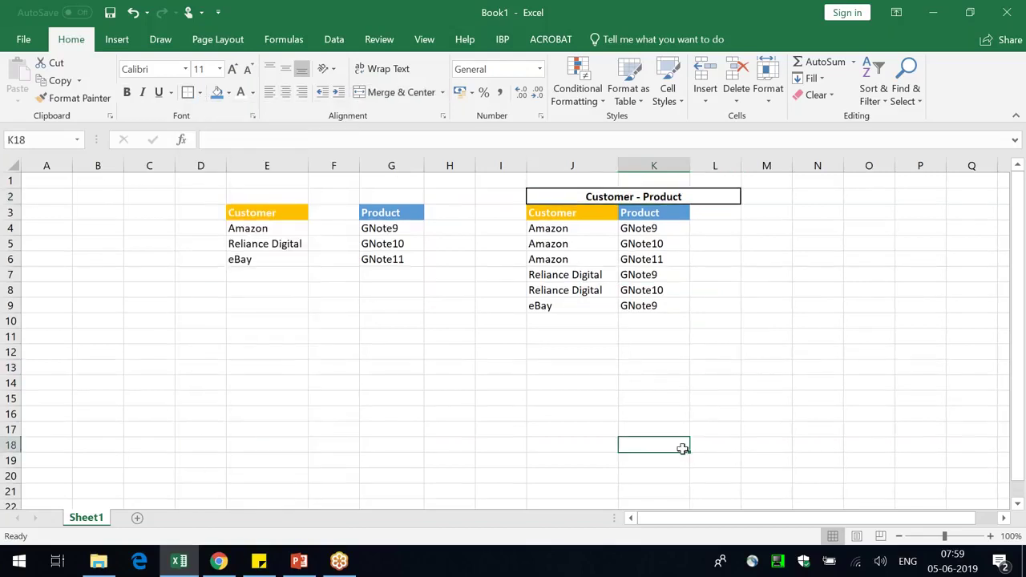
Step: Merge and center cells G15 to J15 and enter Demand Planning Forecast
drag(414, 401, 558, 403)
click(400, 93)
text(Demand )
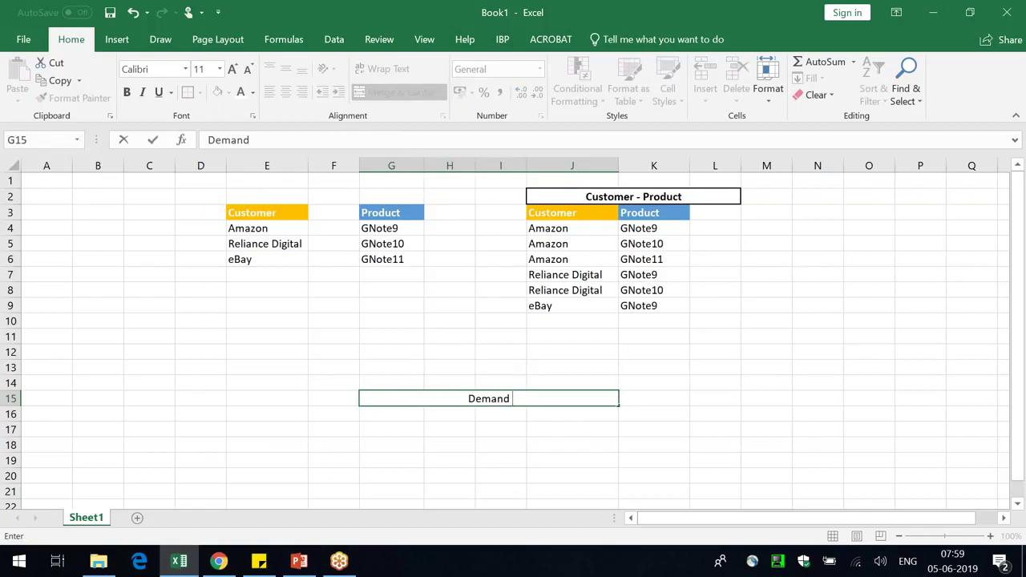
text(Planning For)
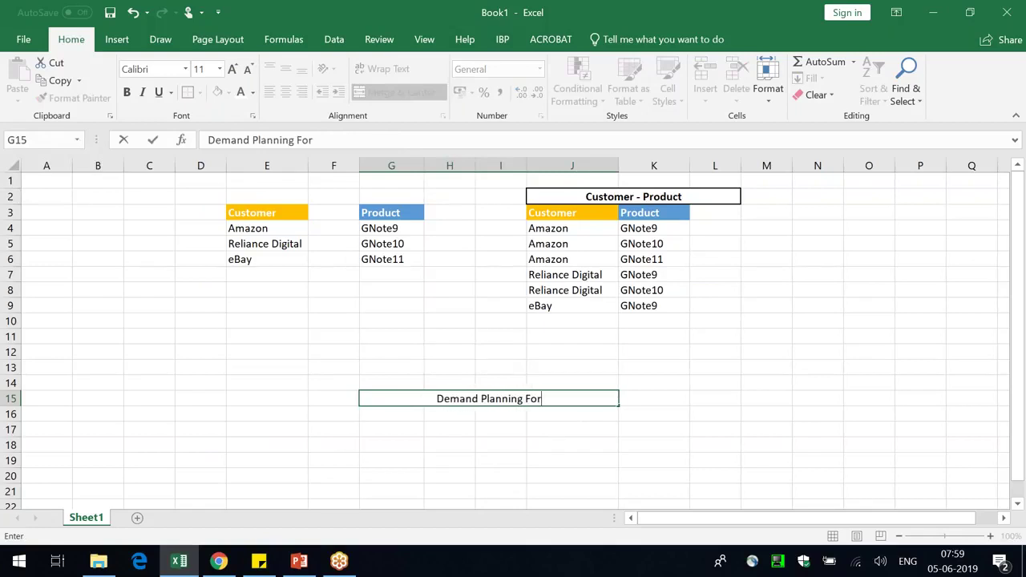
text(ecast)
key(Return)
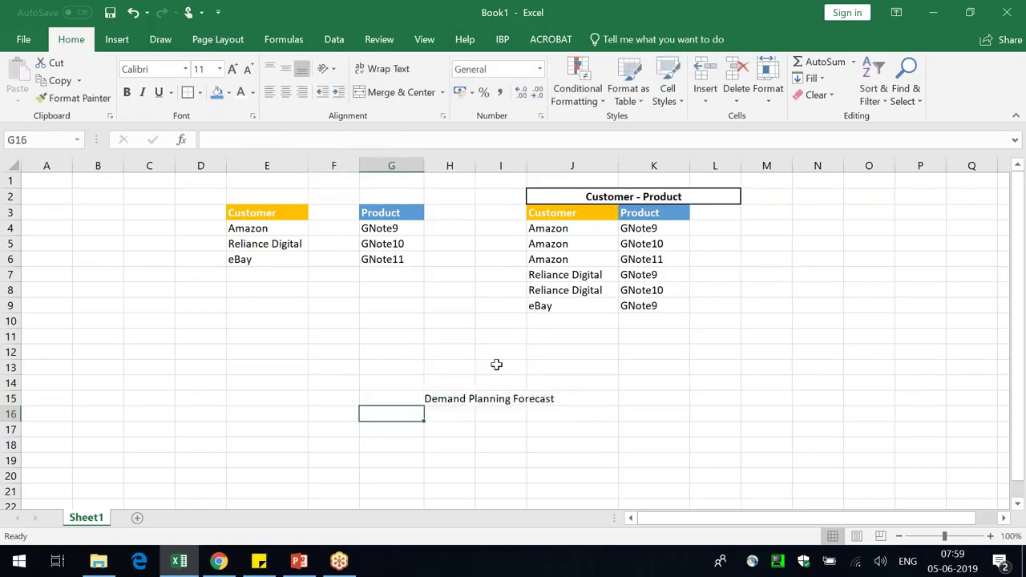
Step: Left-align the text in the merged cell G15
click(481, 396)
click(269, 92)
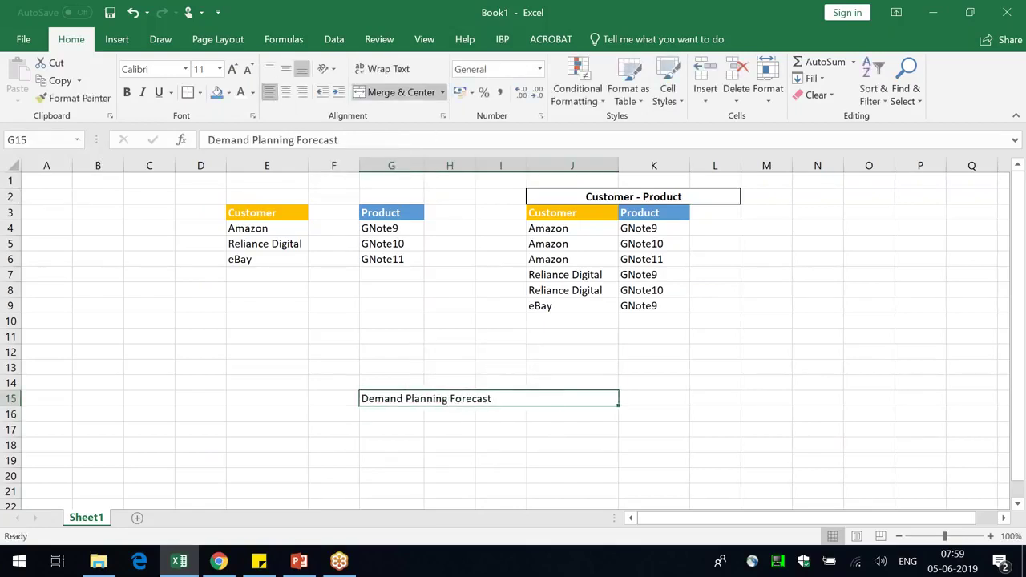
click(553, 425)
Step: Enter eBay in cell D15 and GNote11 in cell E15, in the row of the forecast label
click(202, 401)
text(e)
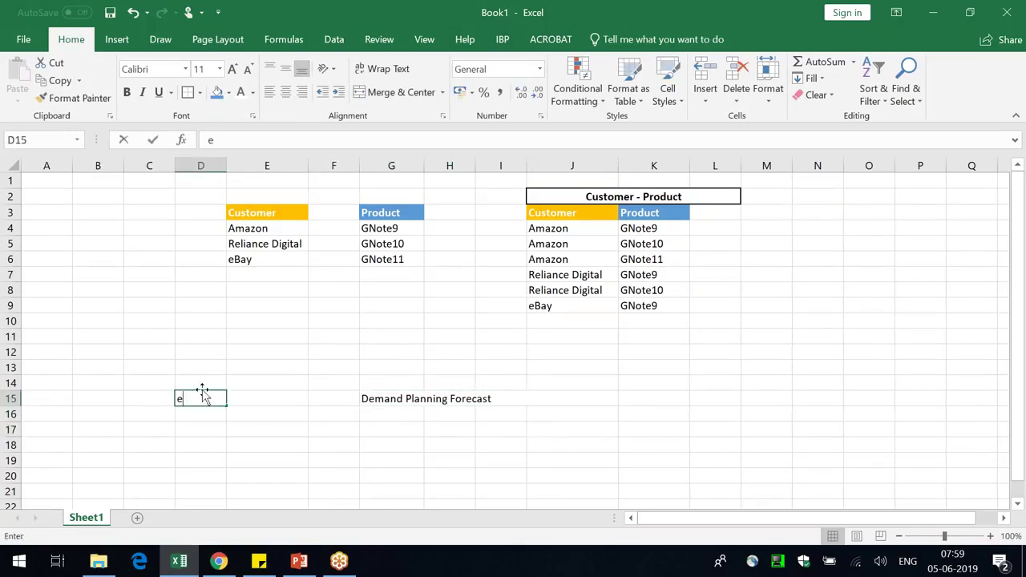
text(Bay)
key(Return)
key(Right)
key(Up)
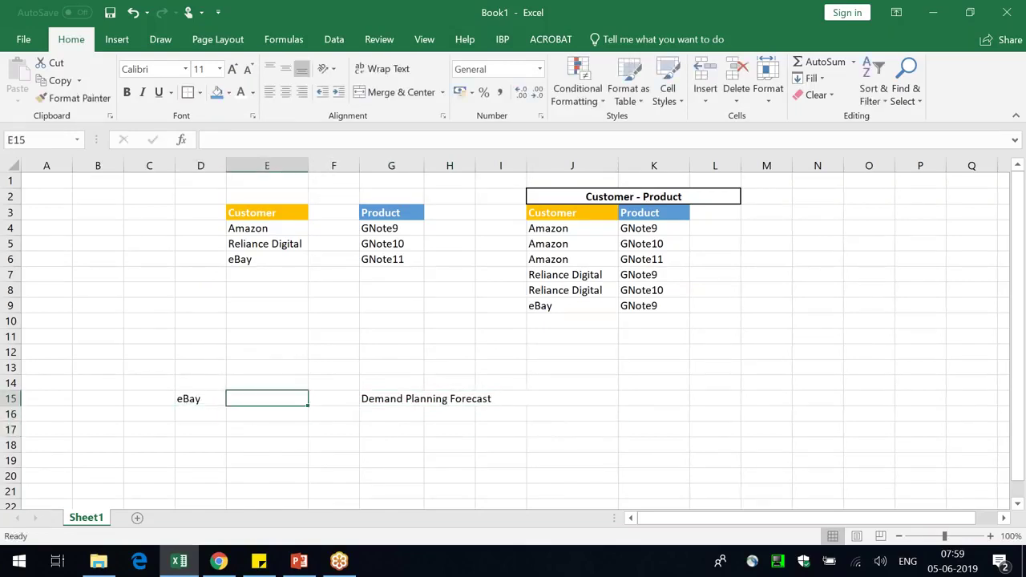
text(Gnoe)
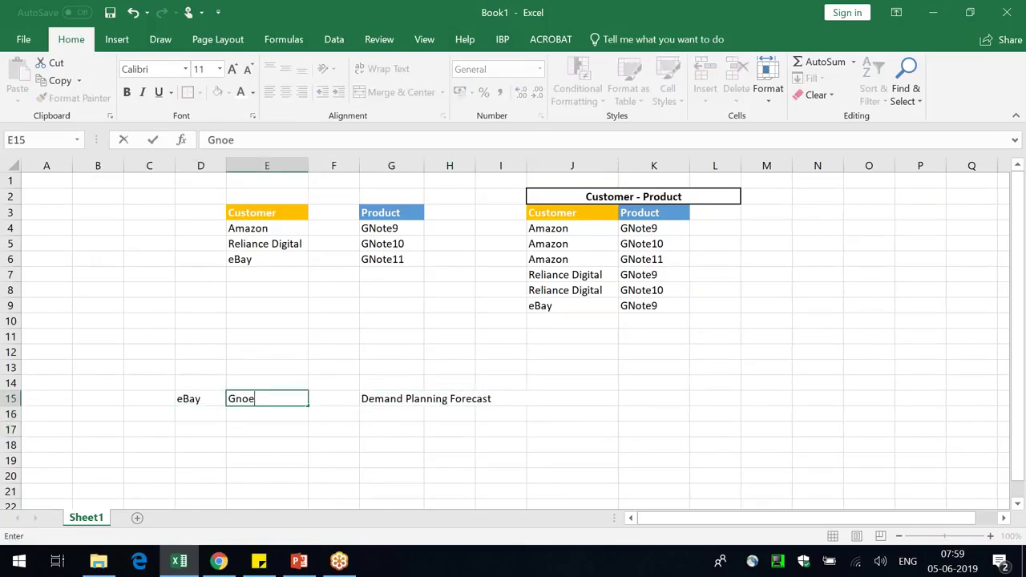
text(Note11)
key(Return)
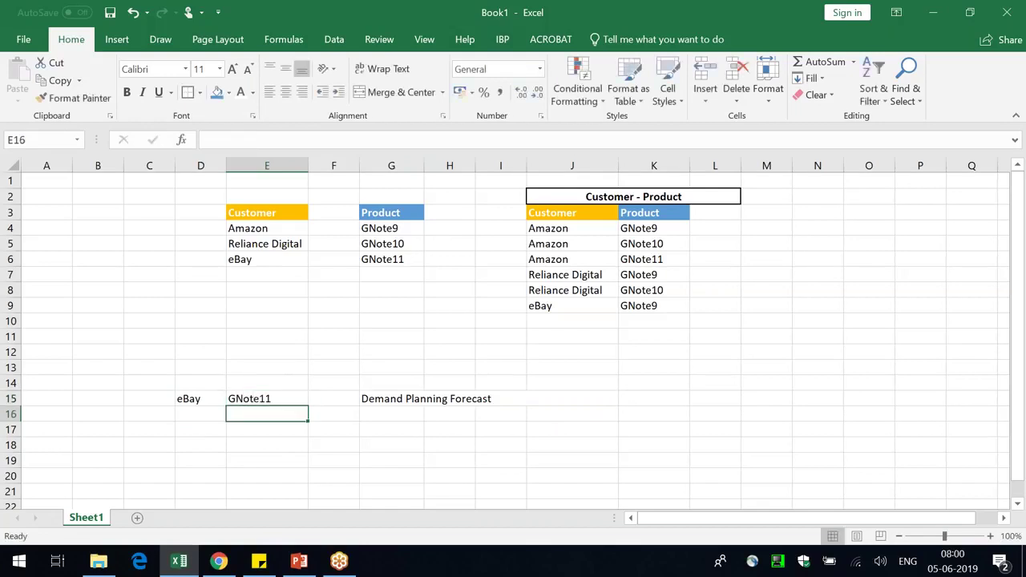
Step: Move the eBay and GNote11 entries one column over, into E15 and F15 beside the forecast label
key(Up)
key(Left)
key(shift+Right)
key(ctrl+c)
key(Right)
key(Return)
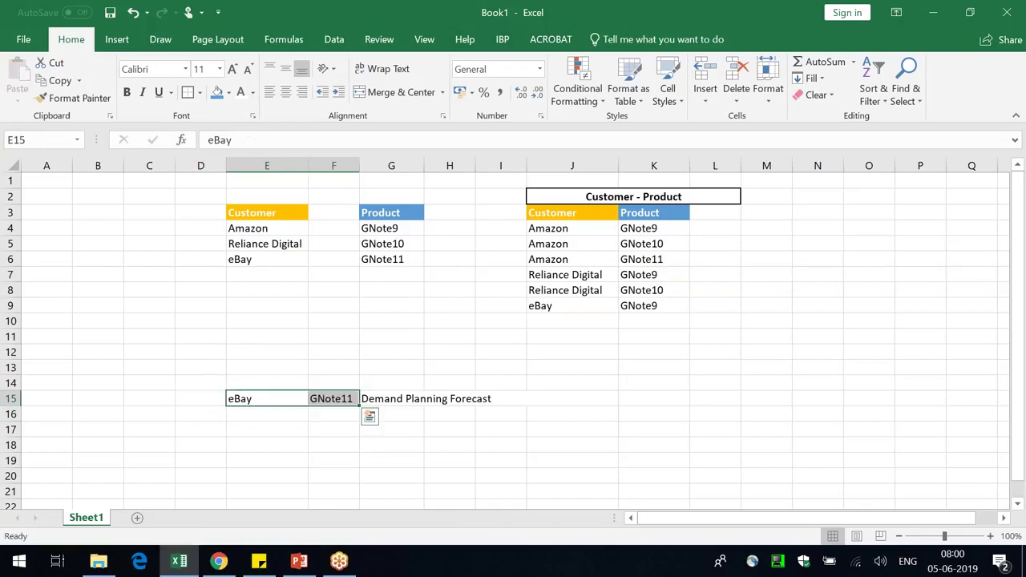
key(Right)
key(Right)
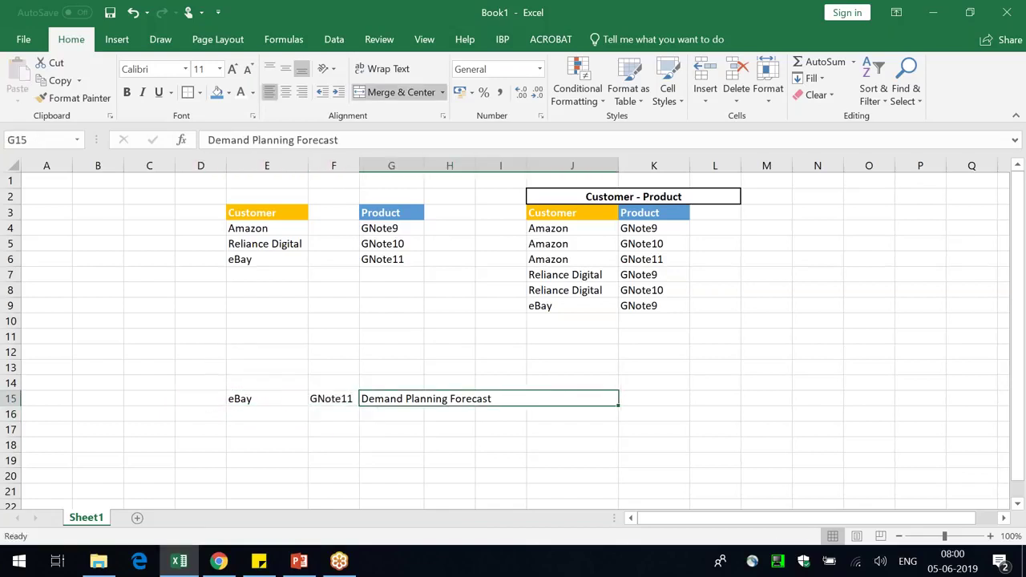
Step: Change the label in merged cell G15 to Demand Planner Adjustment
double_click(482, 399)
key(BackSpace)
key(BackSpace)
key(BackSpace)
key(BackSpace)
key(BackSpace)
key(BackSpace)
key(BackSpace)
key(BackSpace)
key(BackSpace)
key(BackSpace)
text(er Adju)
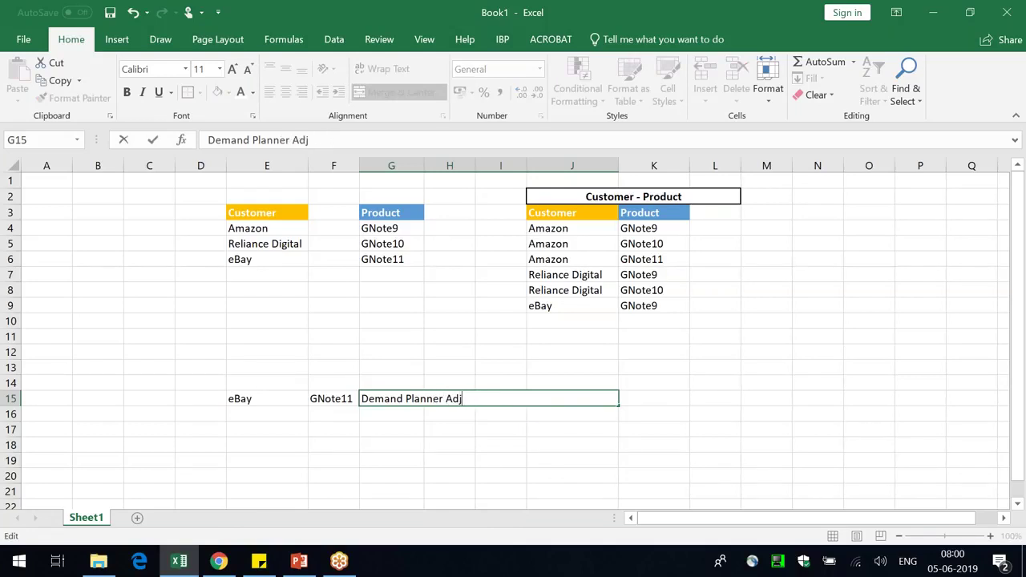
key(End)
text(ment)
key(Return)
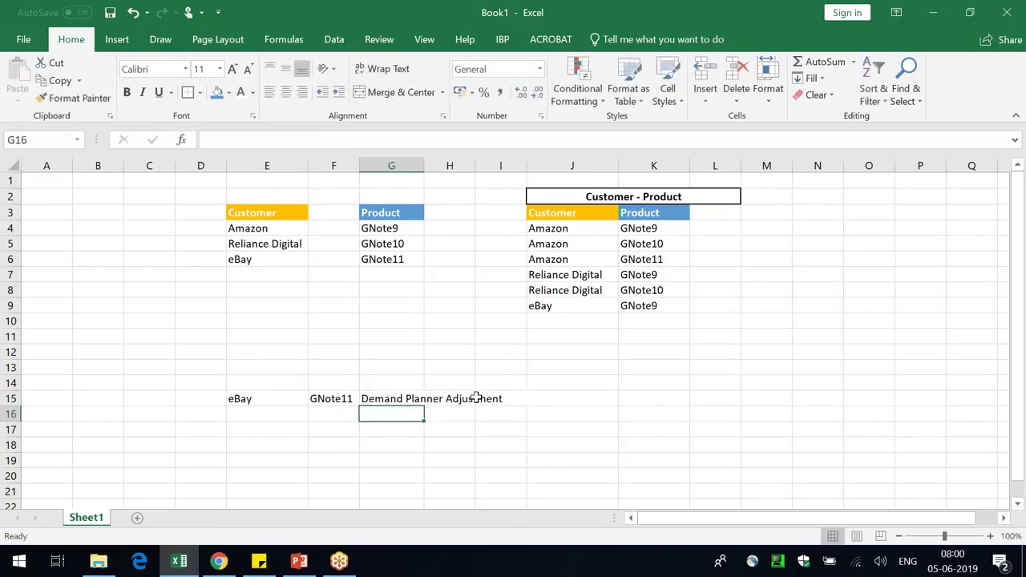
key(Up)
key(shift+Right)
key(shift+Right)
key(shift+Right)
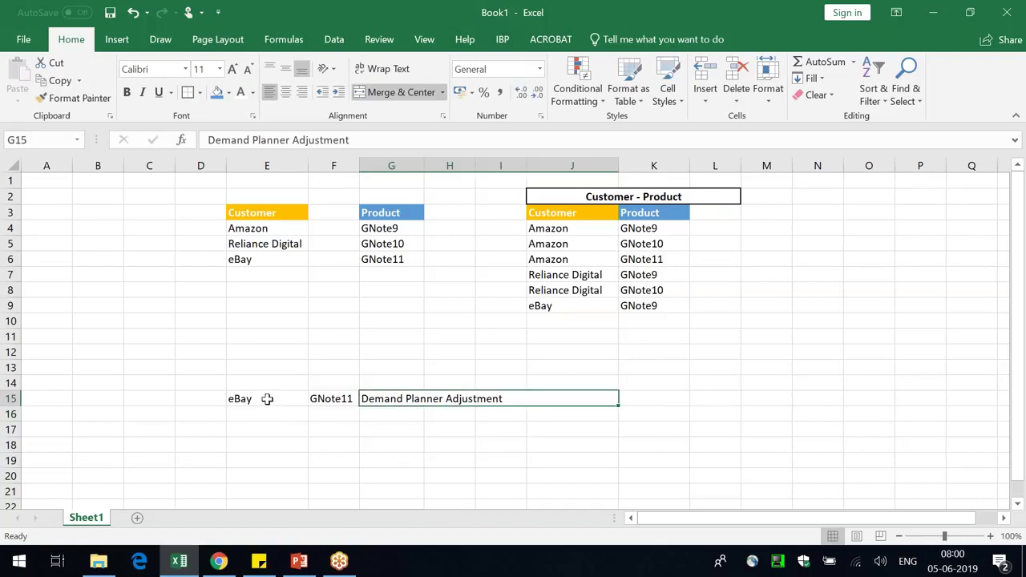
click(325, 399)
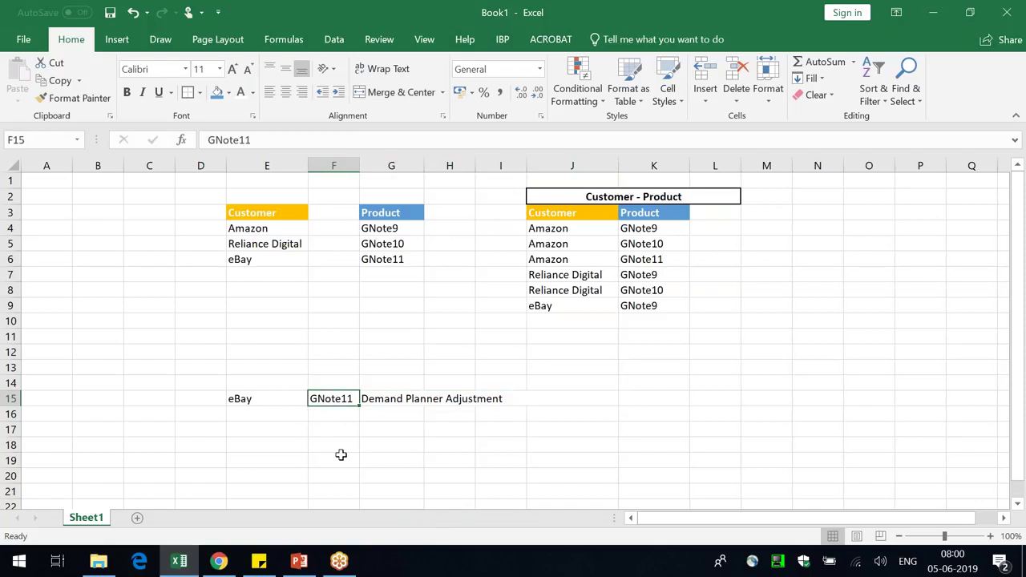
click(263, 400)
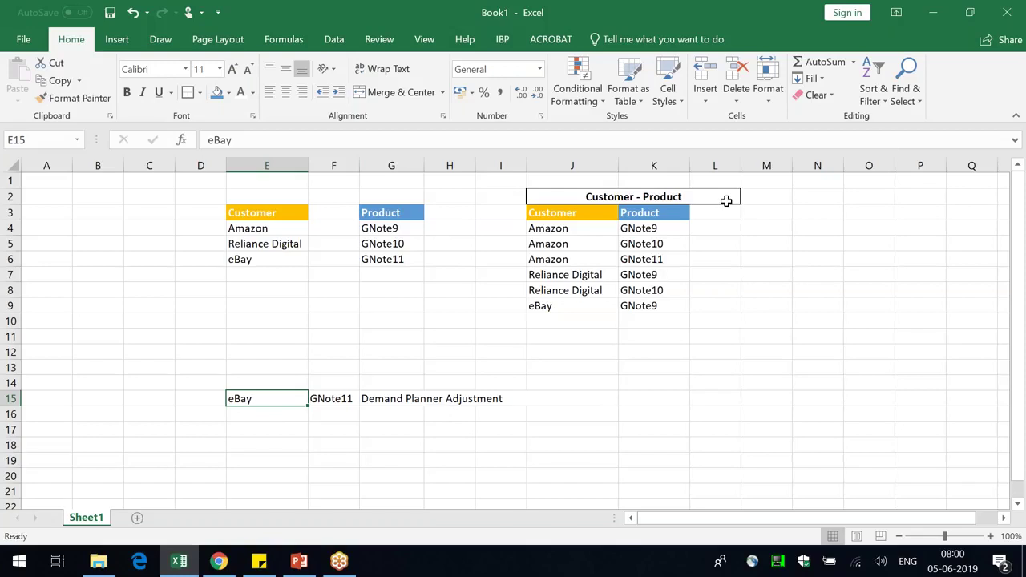
Step: Switch to PowerPoint, present the Master Data Types slide, and underline "Compound master", "two or more" and "valid combination" with the red pen
key(alt+Tab)
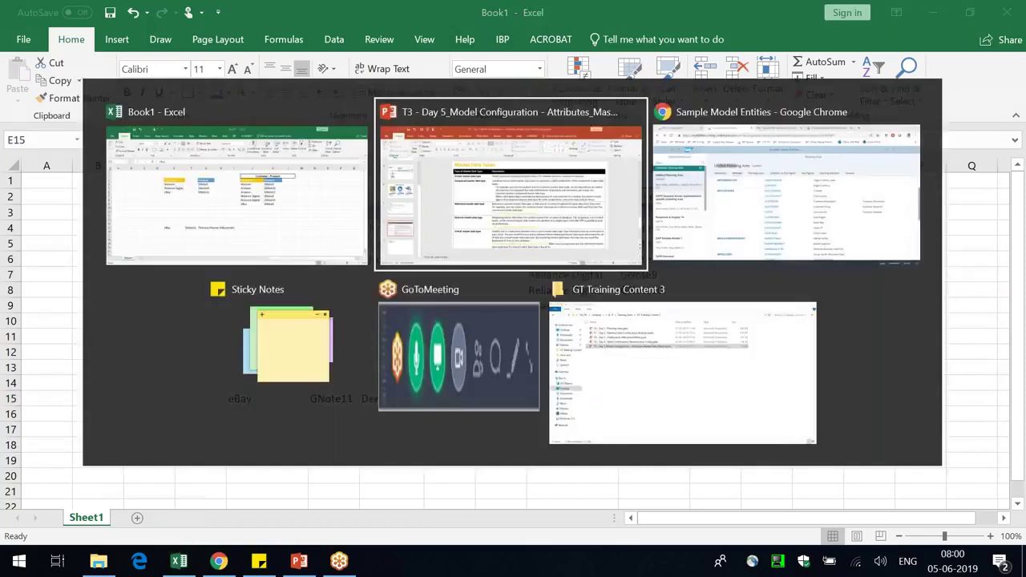
key(shift+F5)
right_click(143, 188)
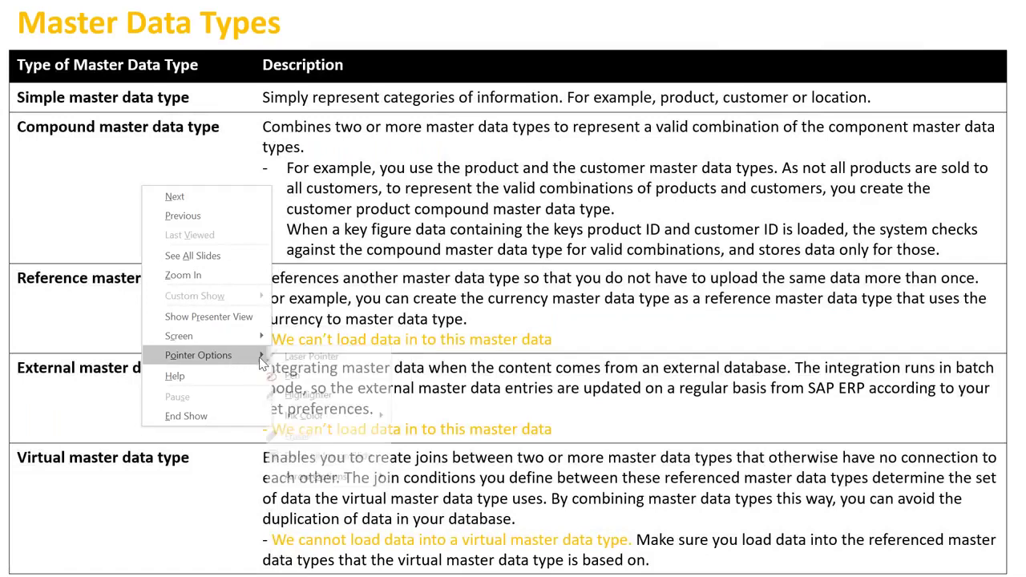
click(327, 376)
drag(54, 134, 157, 142)
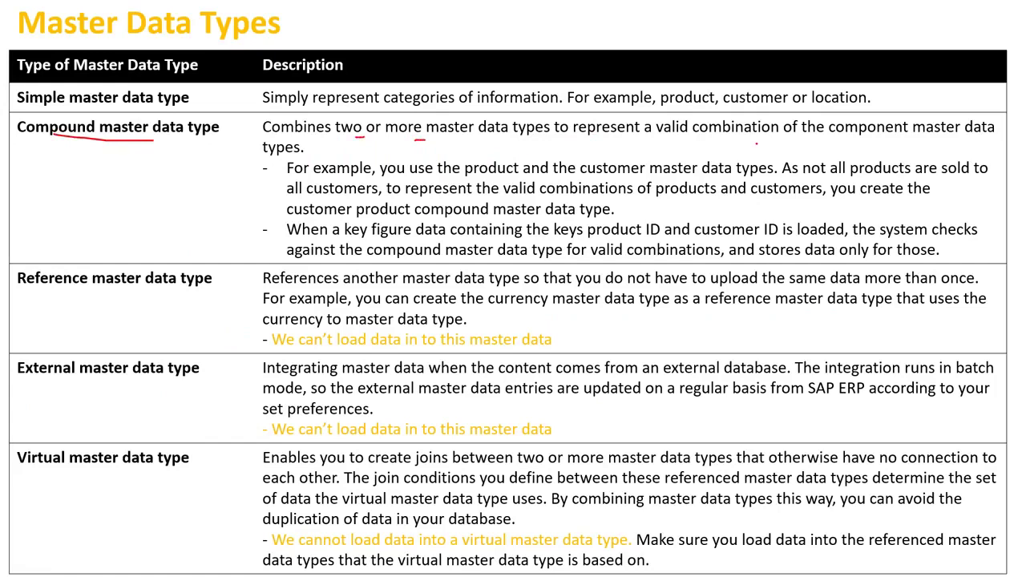
drag(661, 138, 746, 139)
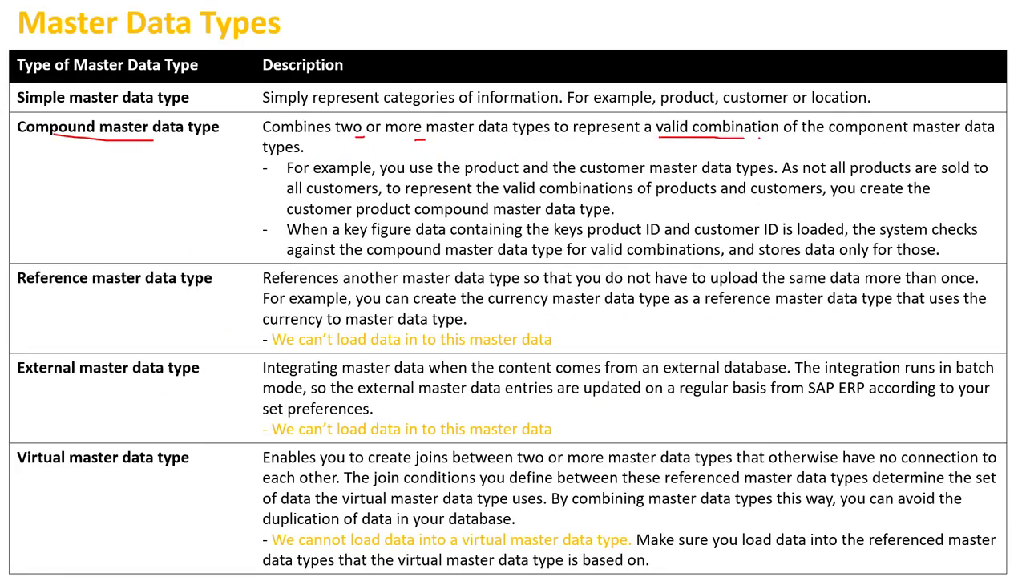
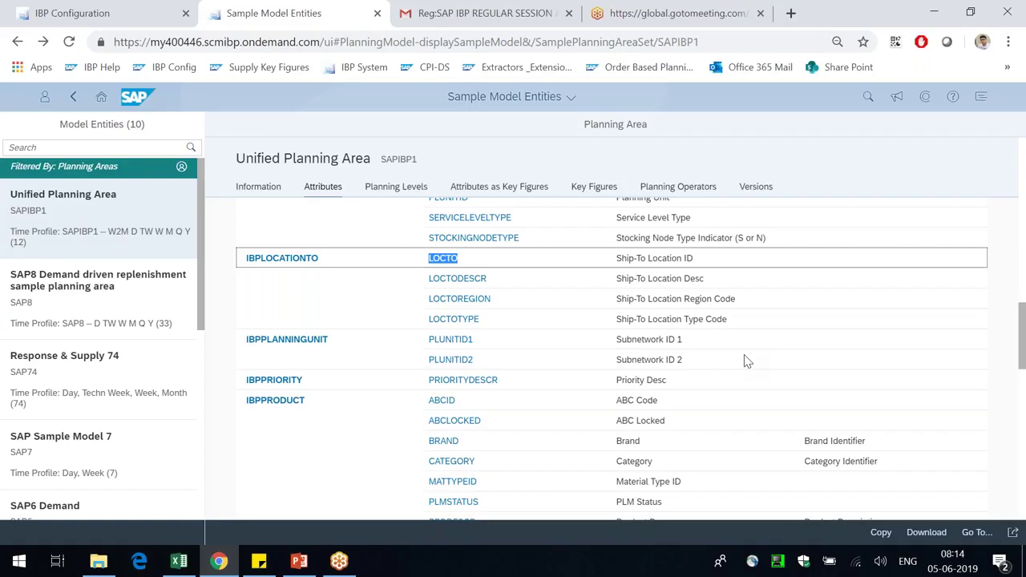
key(alt+Tab)
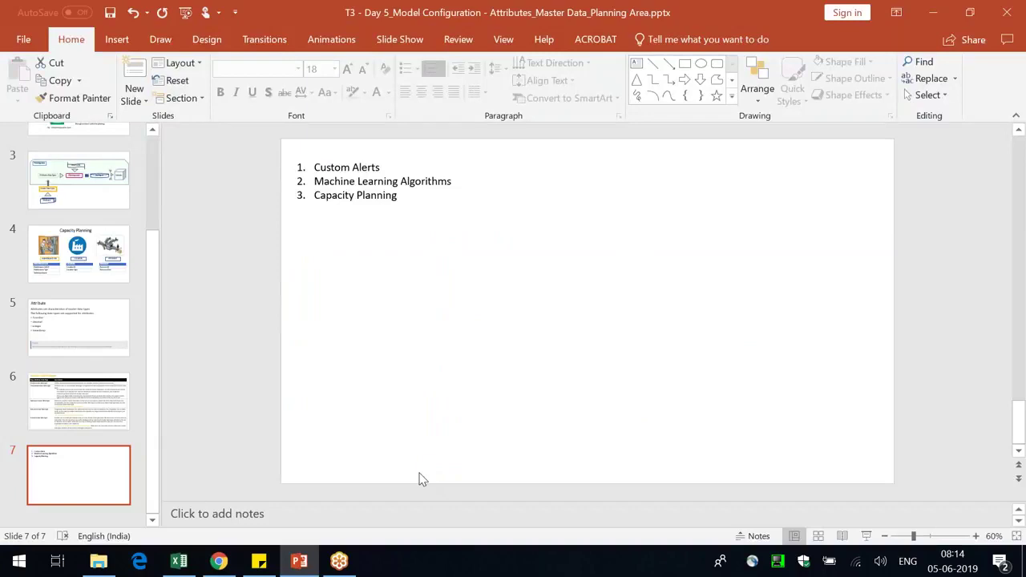
key(alt+Tab)
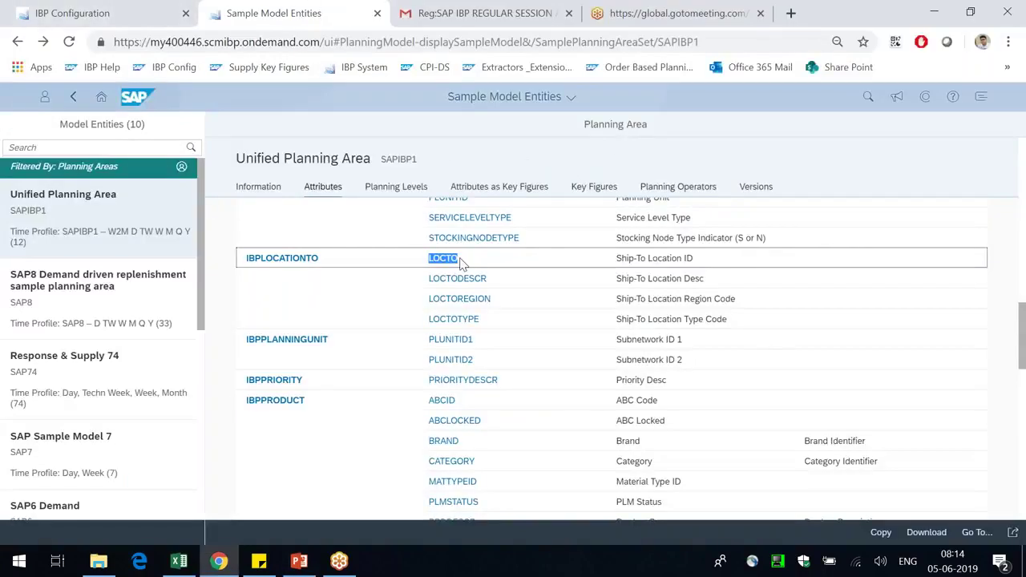
Step: Examine the IBPPLANNINGUNIT, IBPPRIORITY and IBPPRODUCT master data types in the Unified Planning Area attributes, highlighting their names
drag(370, 347, 245, 341)
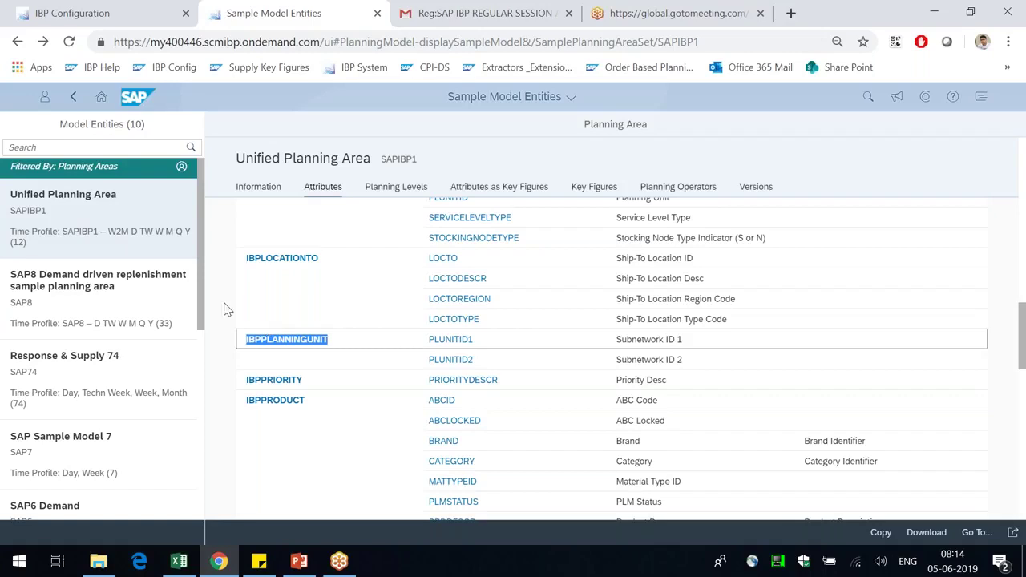
drag(314, 382, 235, 381)
scroll(287, 417, down, 1)
click(222, 348)
scroll(335, 385, down, 1)
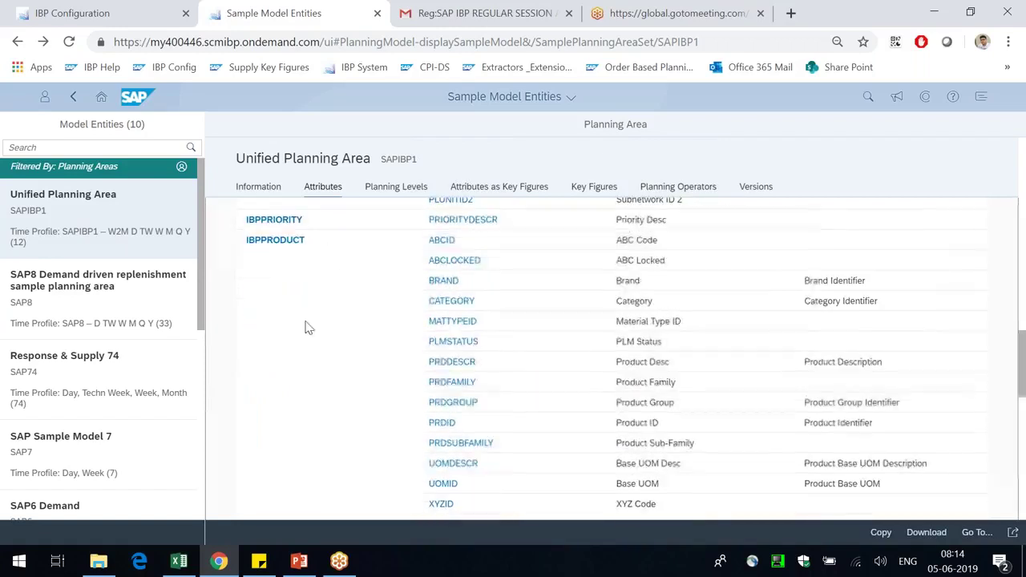
double_click(268, 248)
scroll(390, 377, down, 3)
scroll(394, 378, up, 3)
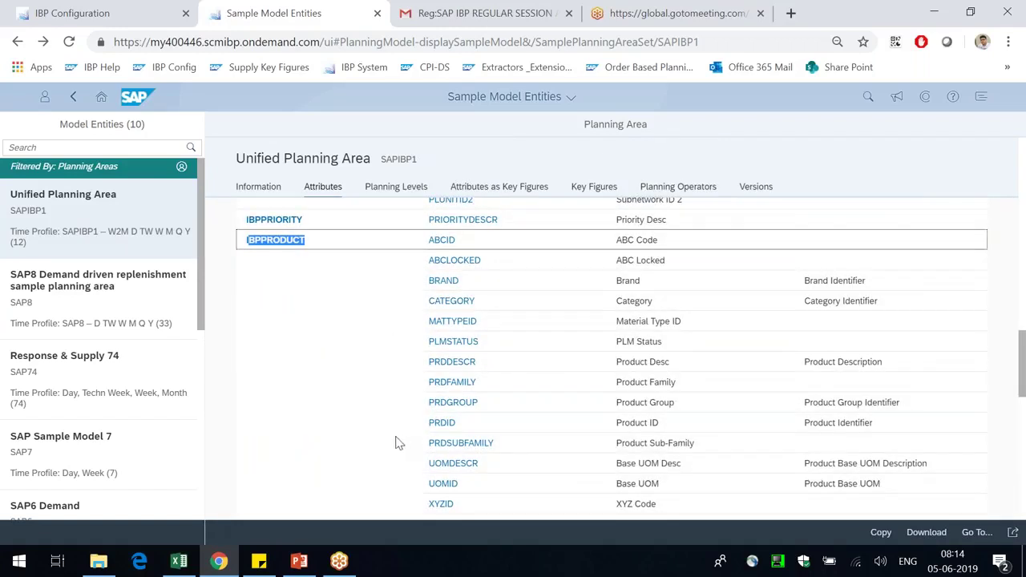
Step: Review the attributes assigned to IBPPRODUCT, from the ABC code and brand through to the XYZ code and XYZ locked entries
click(424, 282)
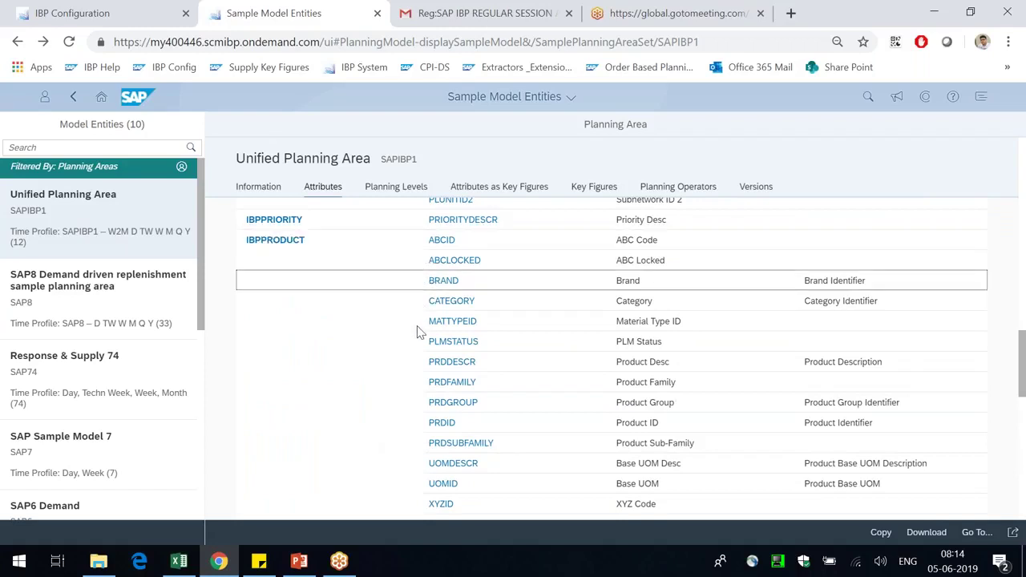
drag(628, 341, 629, 422)
scroll(646, 409, down, 1)
scroll(646, 405, down, 1)
drag(639, 363, 652, 444)
scroll(370, 399, up, 1)
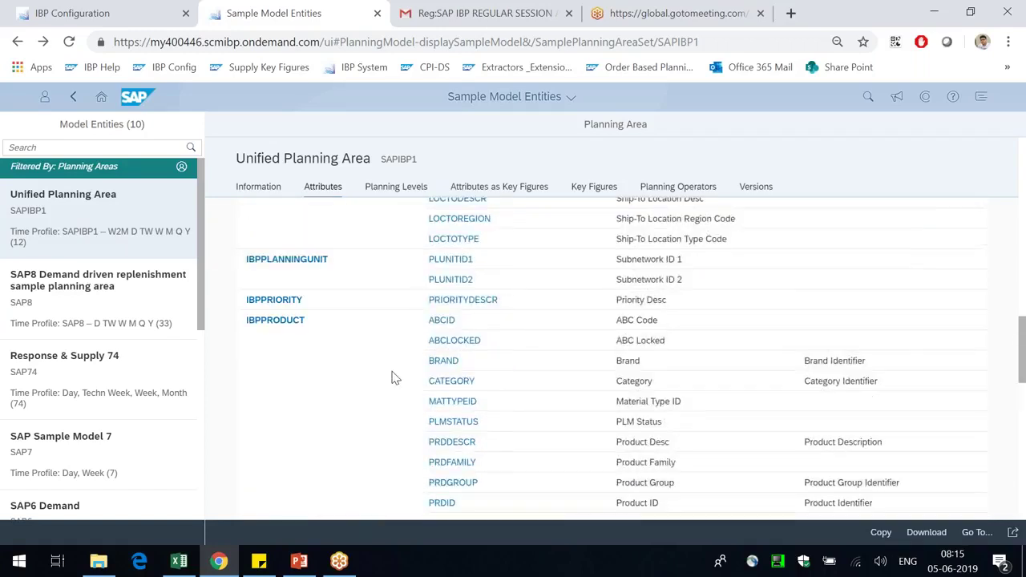
scroll(409, 383, down, 1)
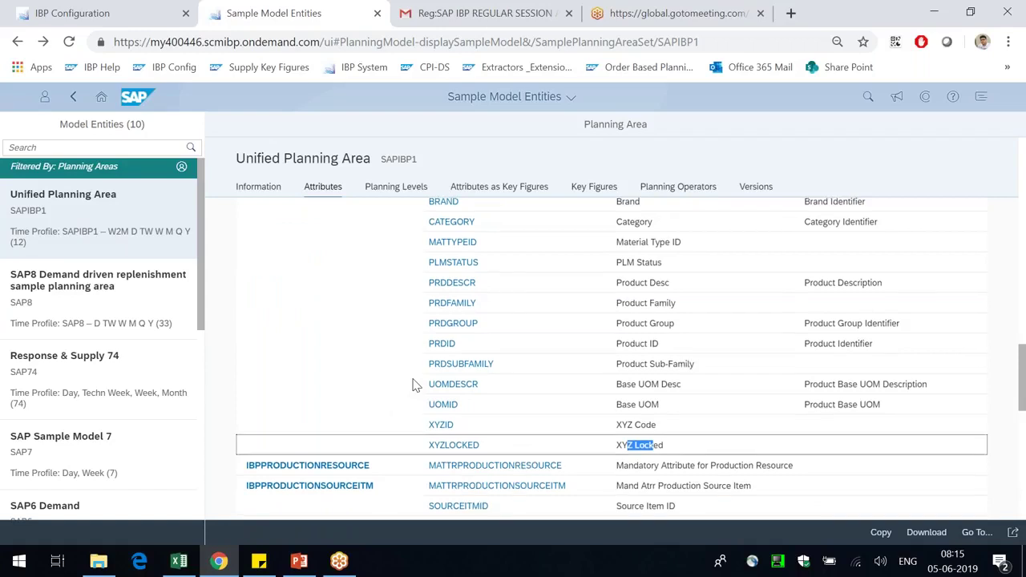
scroll(409, 337, up, 1)
scroll(425, 349, down, 1)
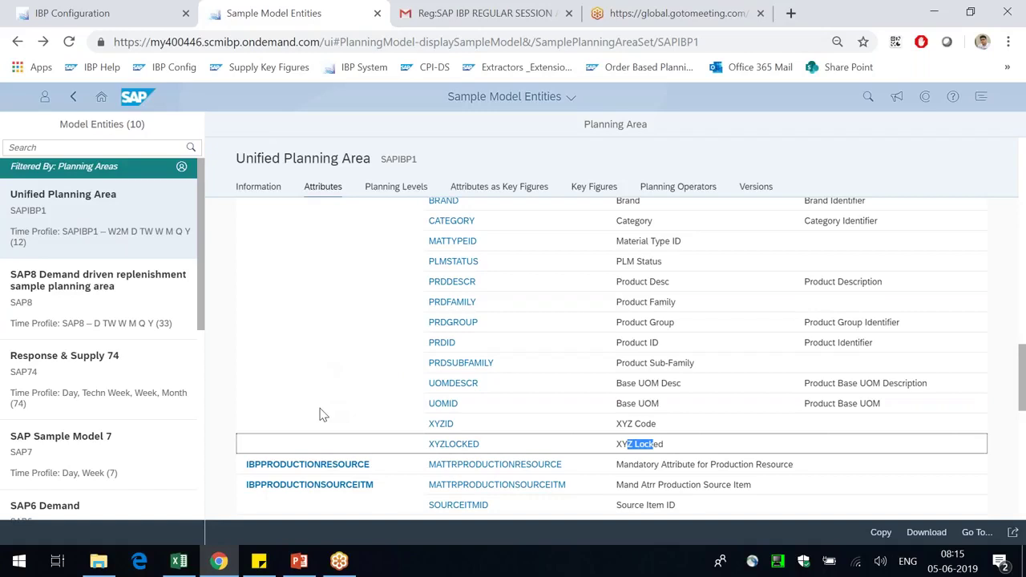
scroll(321, 409, up, 1)
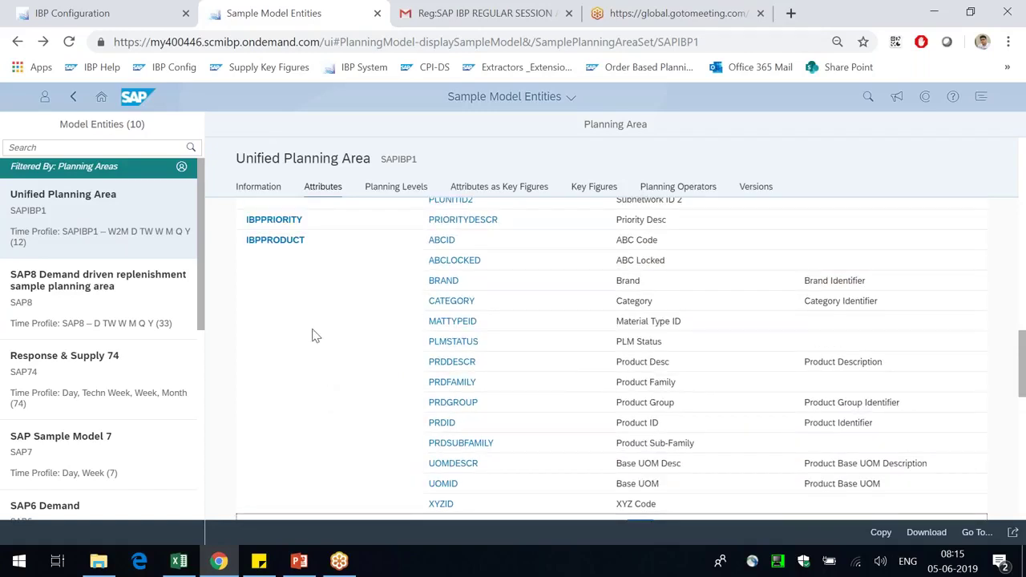
scroll(628, 397, down, 3)
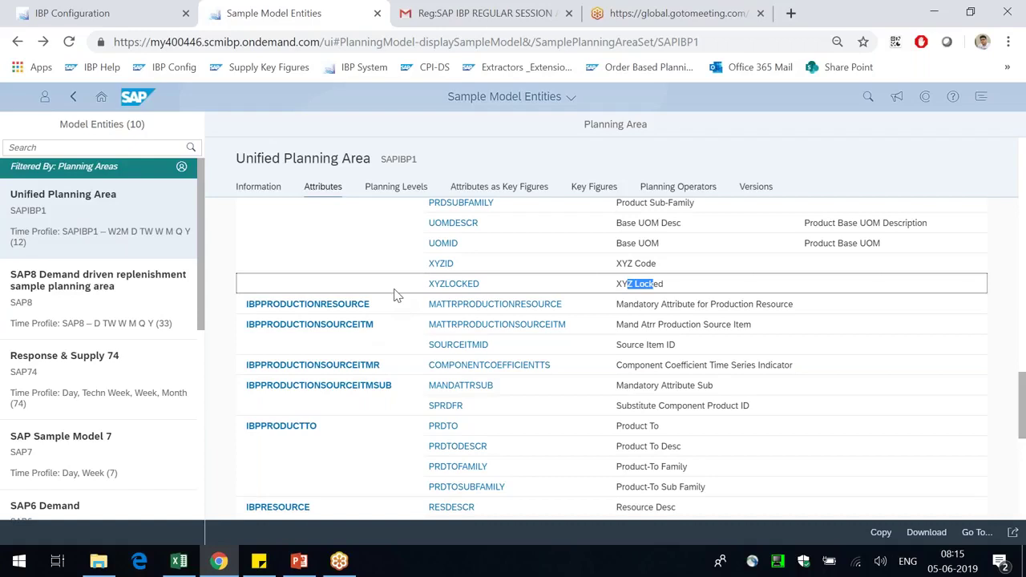
Step: Examine the IBPPRODUCTIONRESOURCE master data type and its mandatory attribute, highlighting the attribute's description and the type's name
click(391, 311)
drag(630, 303, 792, 302)
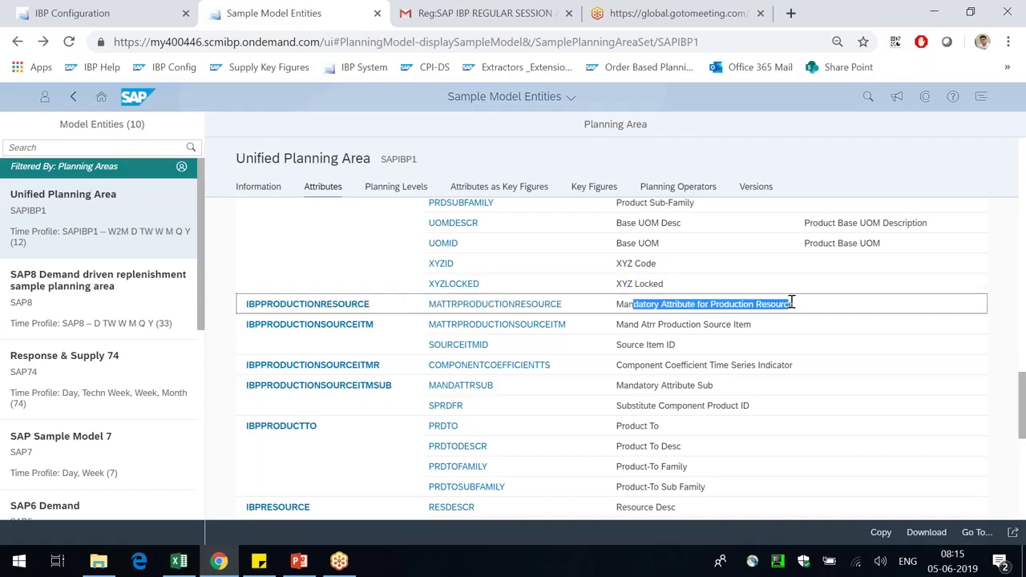
scroll(497, 445, down, 10)
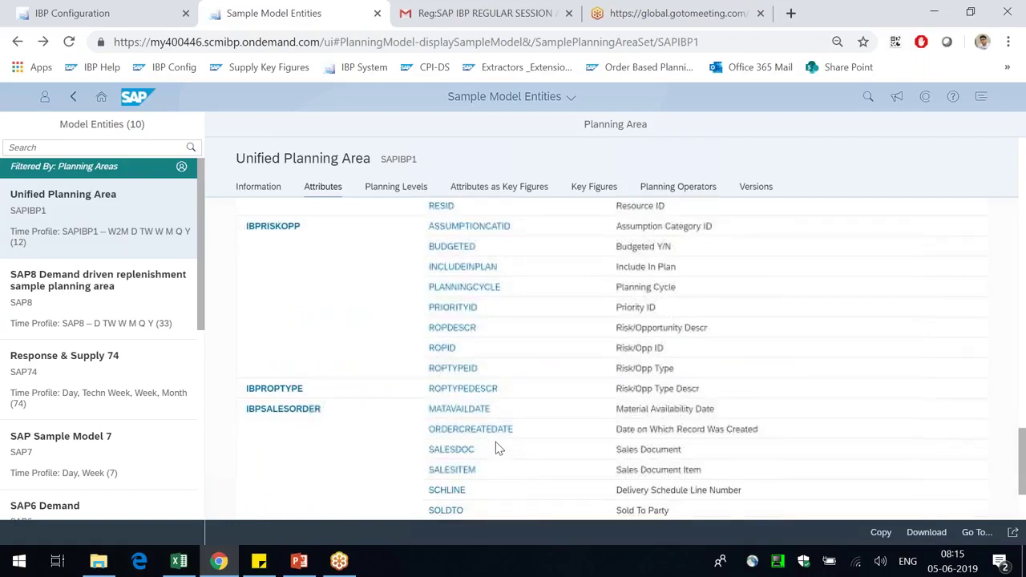
scroll(497, 445, down, 3)
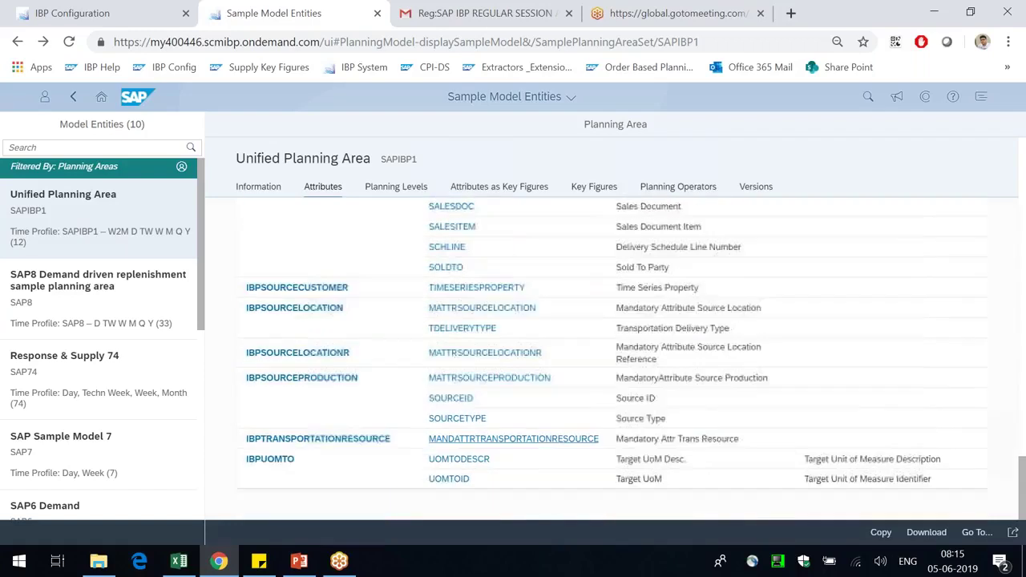
scroll(392, 343, up, 5)
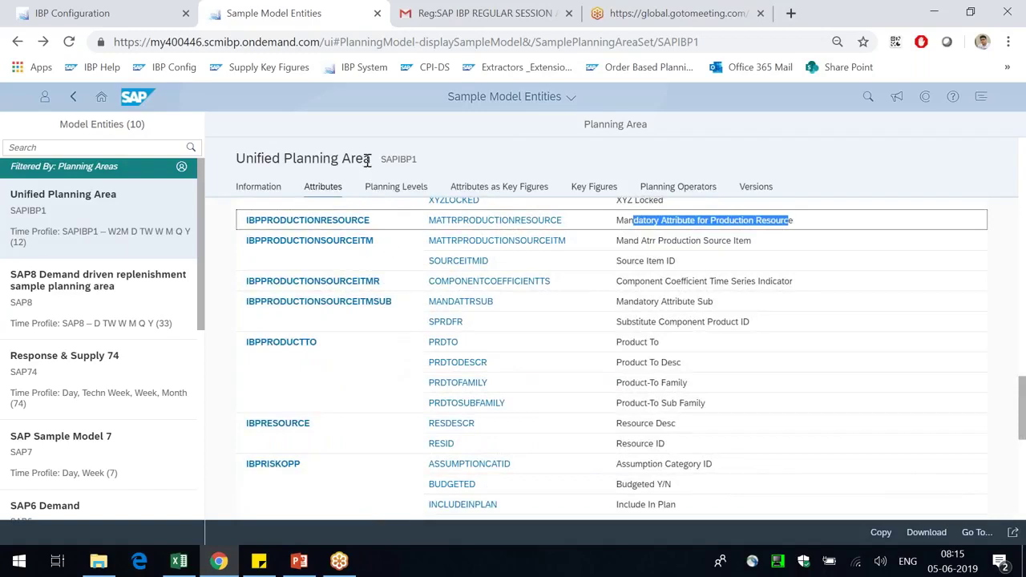
scroll(397, 241, up, 1)
drag(370, 302, 267, 301)
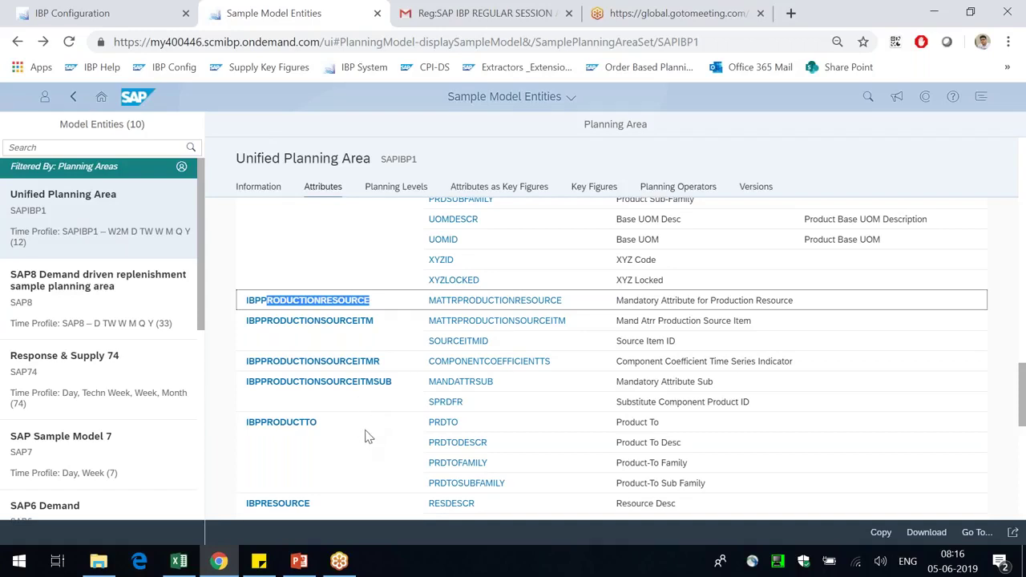
Step: Compare IBPTRANSPORTATIONRESOURCE at the end of the attribute list with the production-related master data types further up
scroll(365, 433, down, 10)
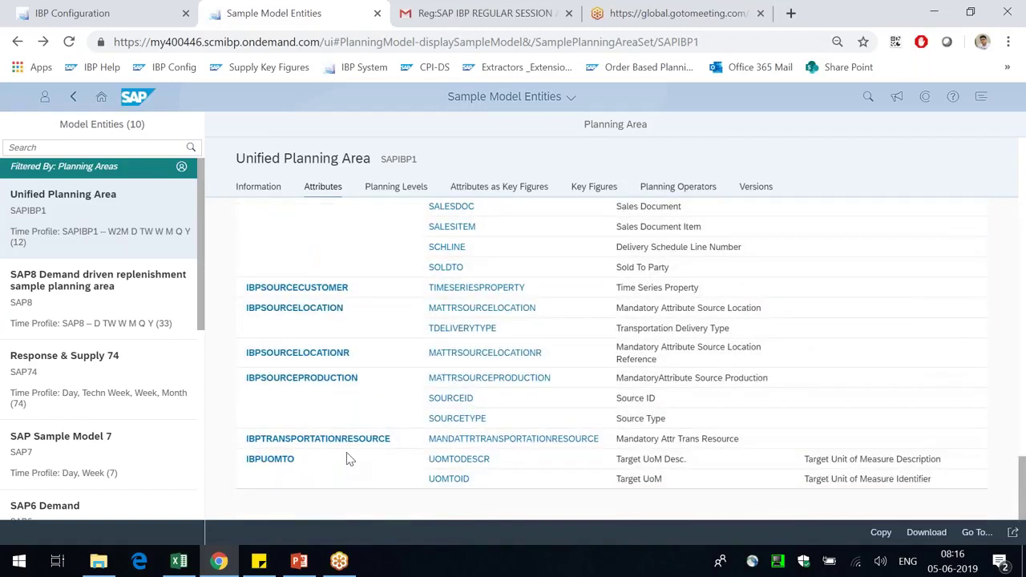
drag(405, 441, 298, 441)
scroll(358, 414, up, 6)
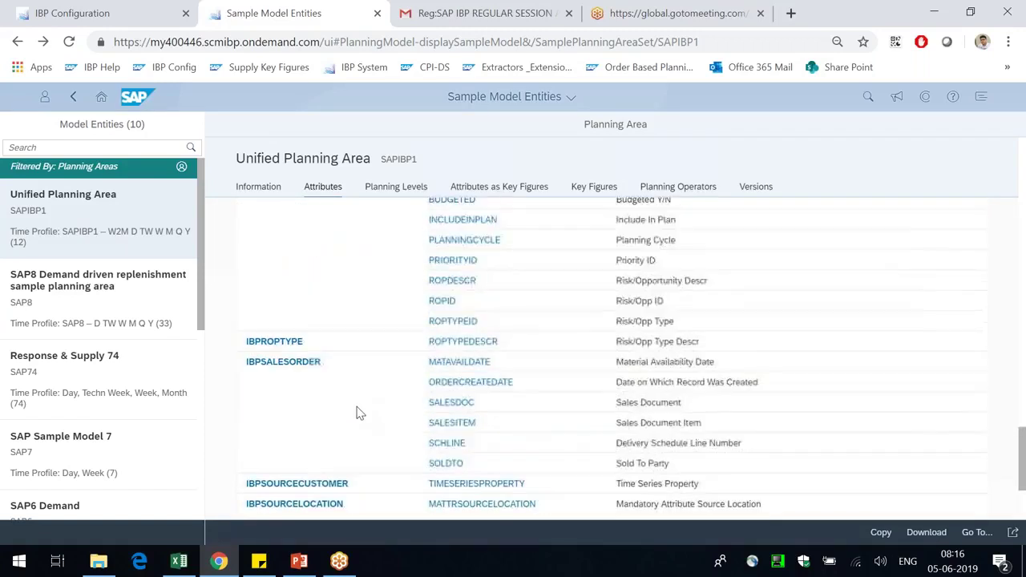
scroll(357, 414, up, 4)
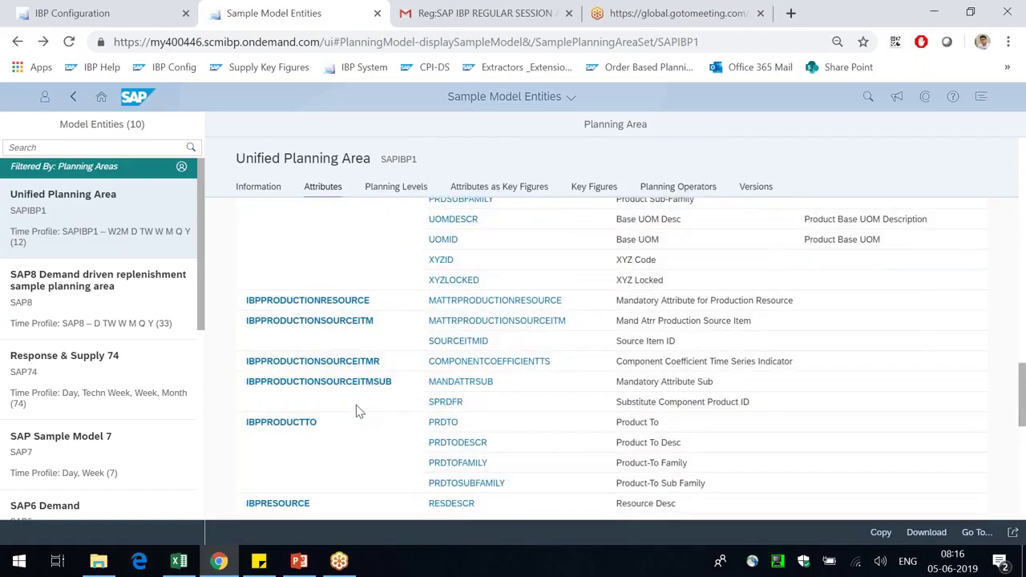
scroll(361, 404, down, 10)
scroll(365, 409, up, 10)
Step: Search the page for "resource" and go backwards through the matches to review the resource-related master data types
key(ctrl+f)
text(resource)
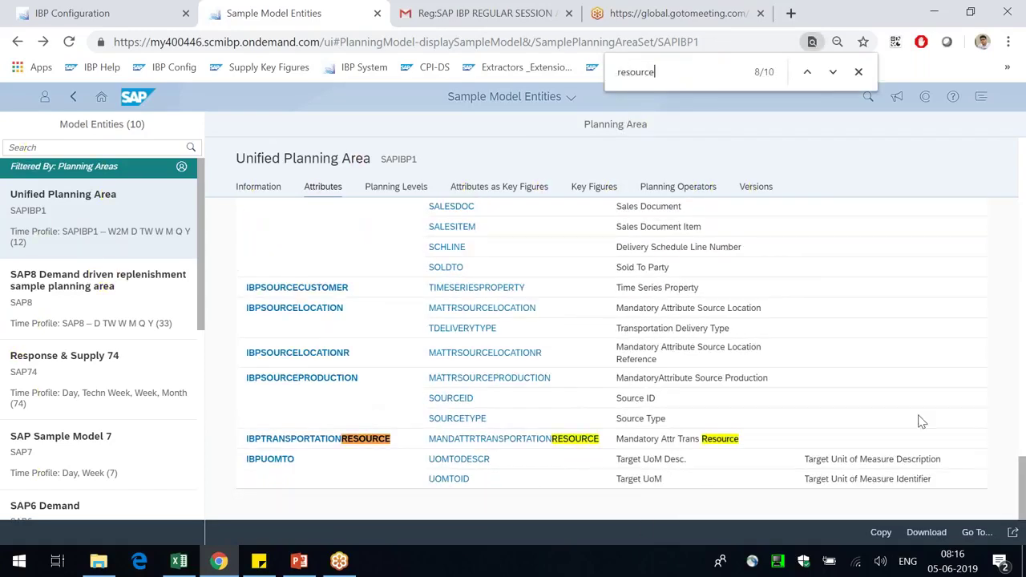
click(808, 73)
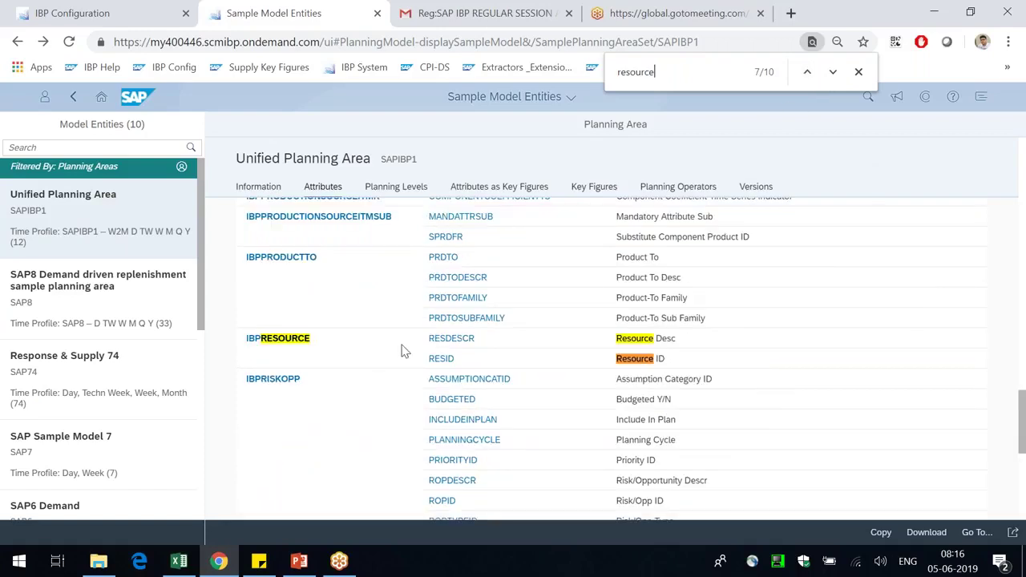
click(807, 73)
click(807, 72)
click(807, 72)
click(808, 72)
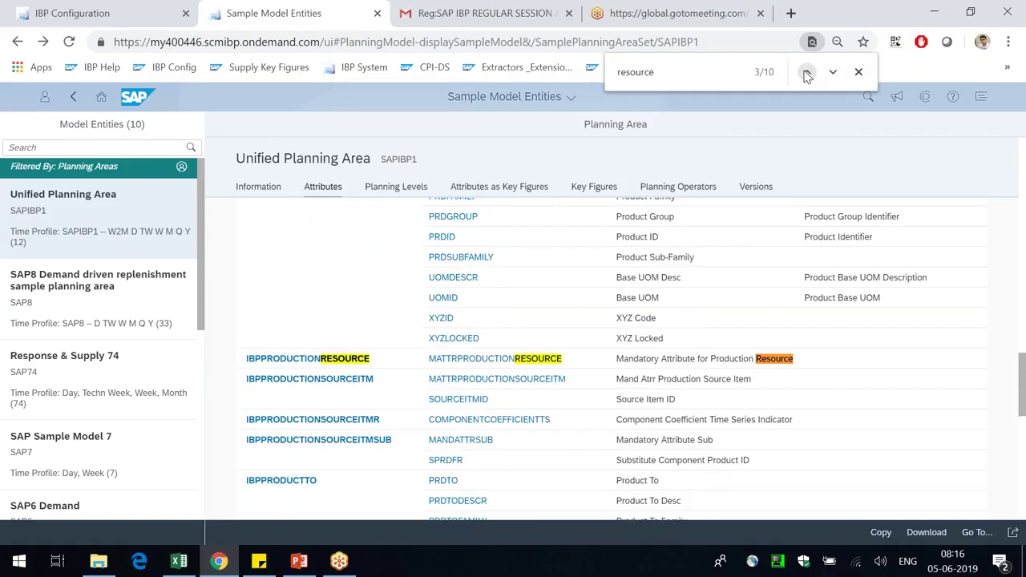
click(808, 72)
click(807, 72)
click(807, 72)
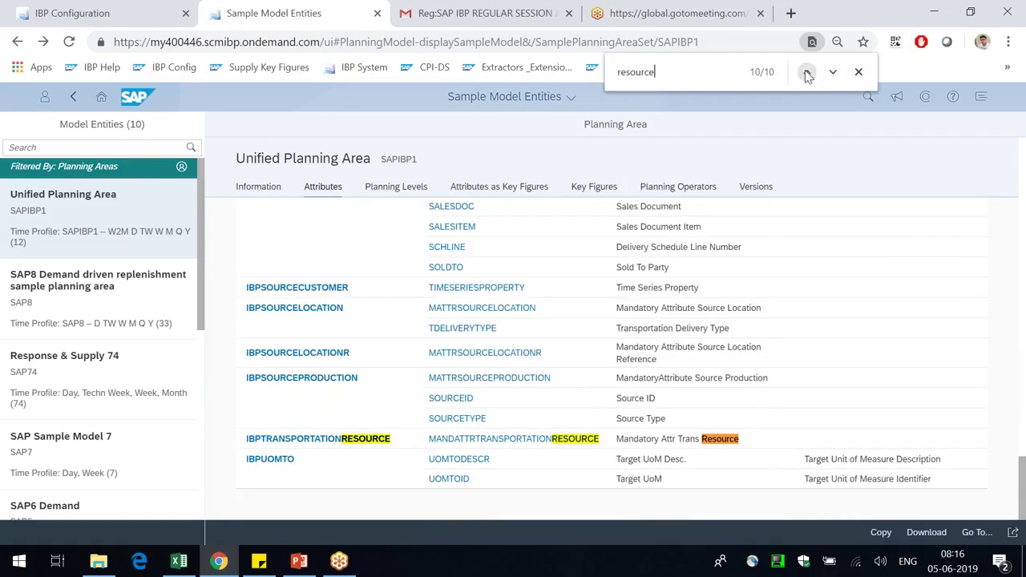
click(807, 72)
click(807, 72)
click(807, 72)
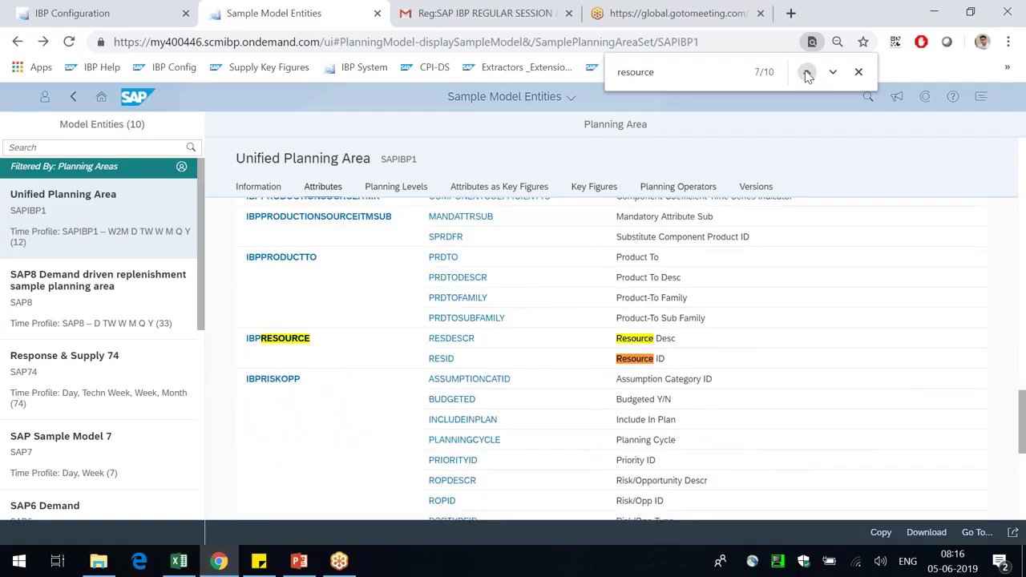
scroll(369, 401, down, 10)
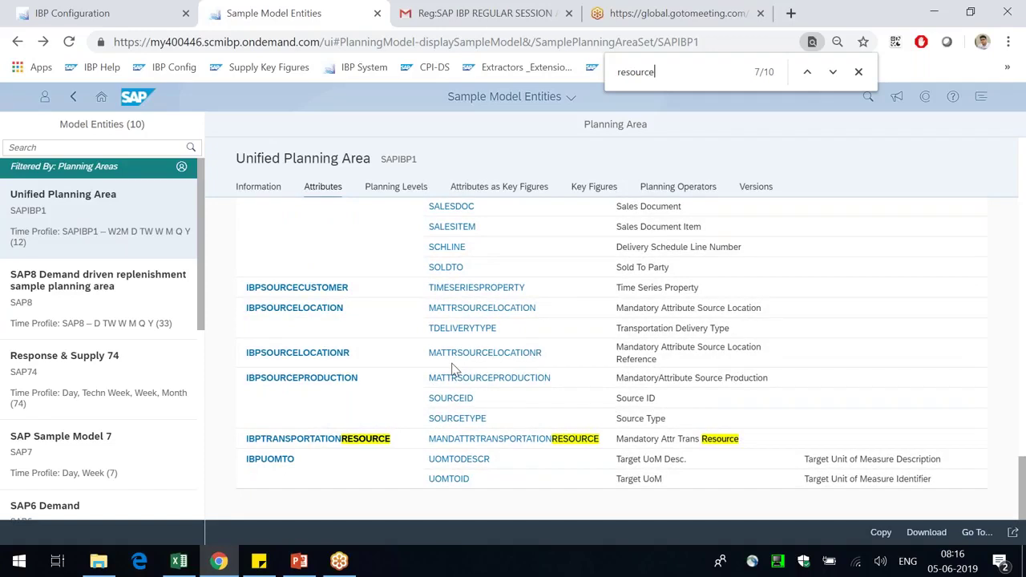
scroll(453, 359, up, 5)
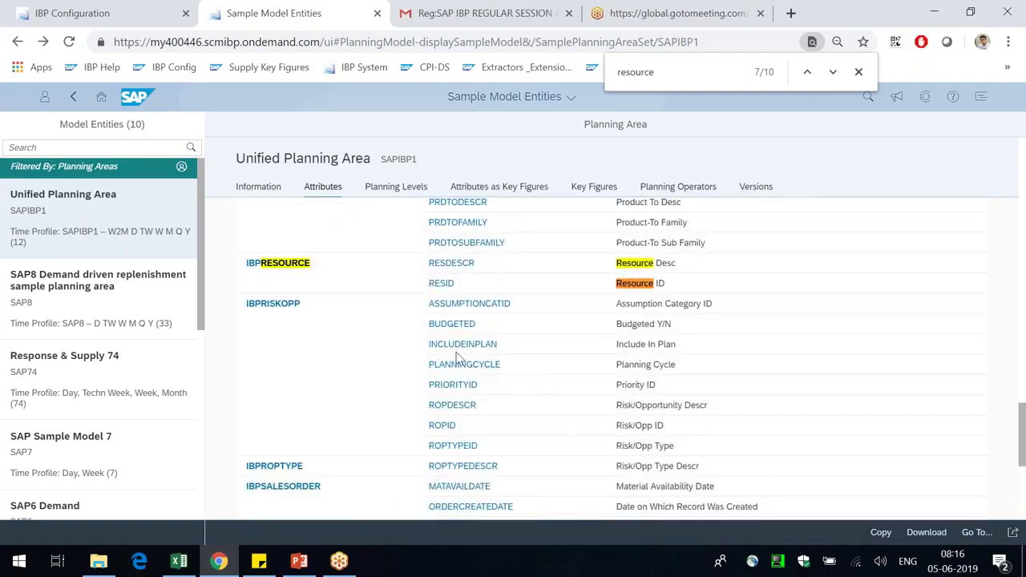
scroll(426, 366, down, 5)
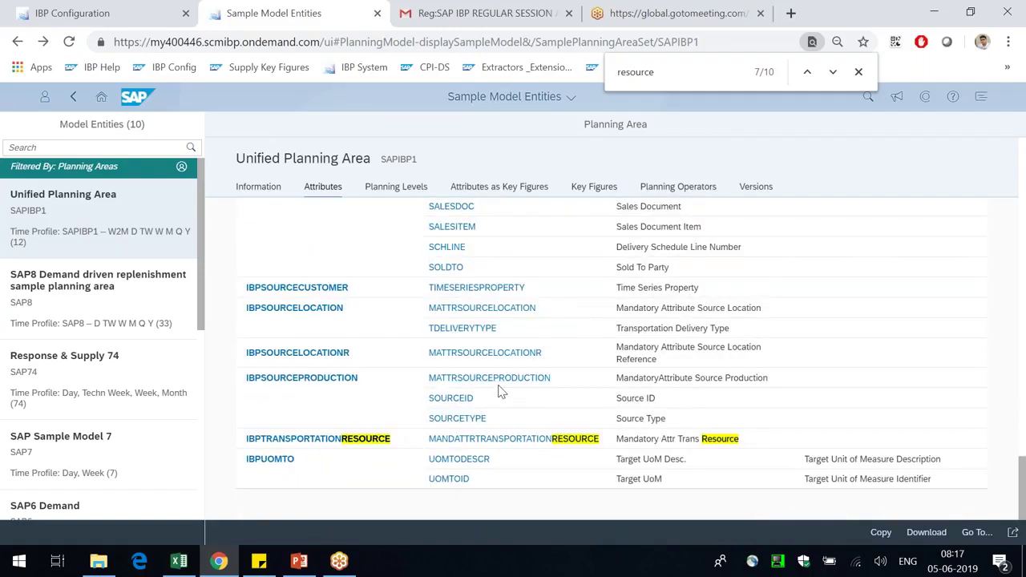
Step: Open the details of the IBPLOCATIONPRODUCT master data type from the planning area's attribute list
scroll(497, 391, up, 10)
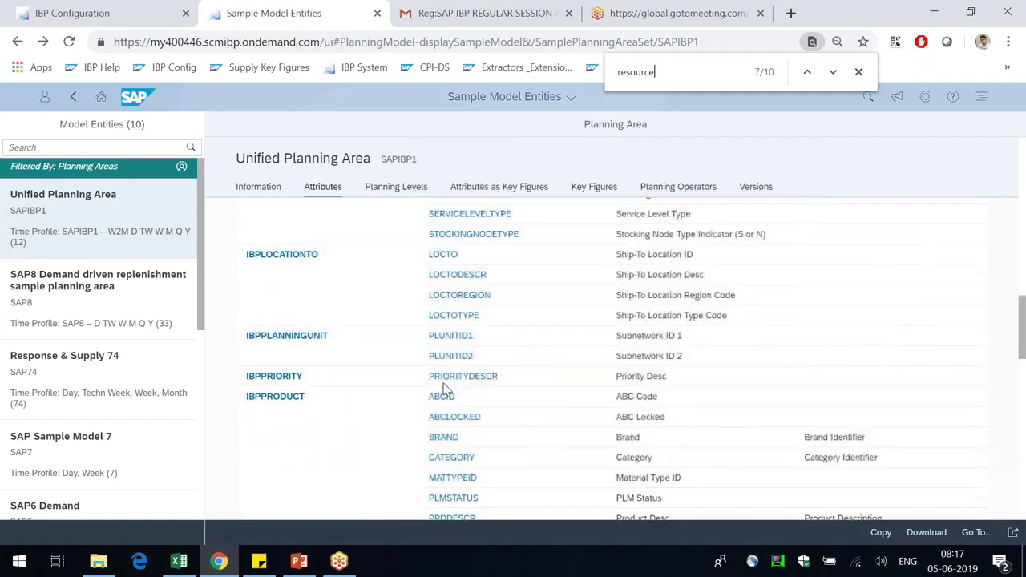
scroll(350, 412, up, 3)
scroll(350, 410, up, 3)
scroll(320, 393, down, 3)
right_click(299, 373)
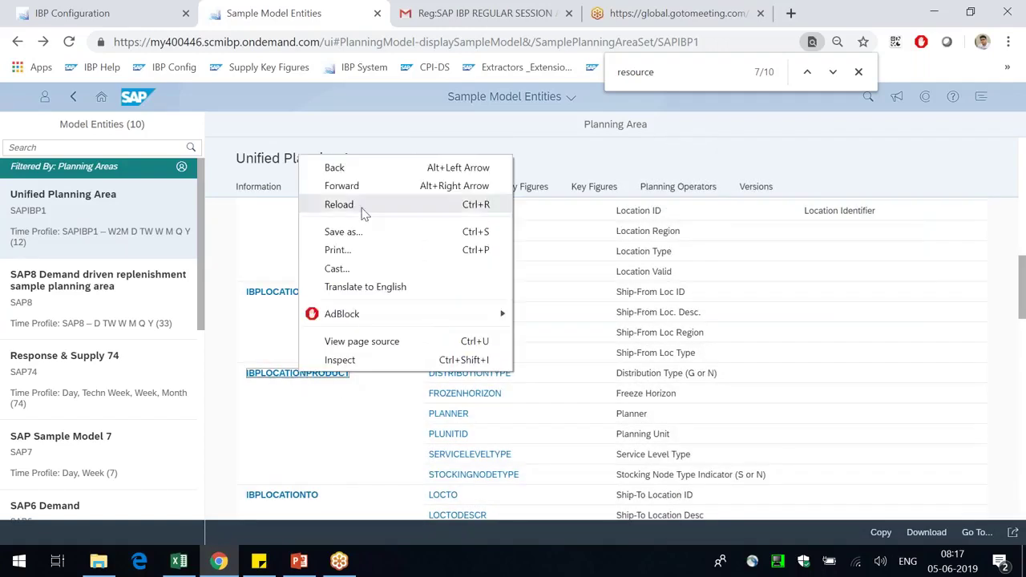
click(328, 430)
right_click(327, 375)
click(312, 399)
click(321, 377)
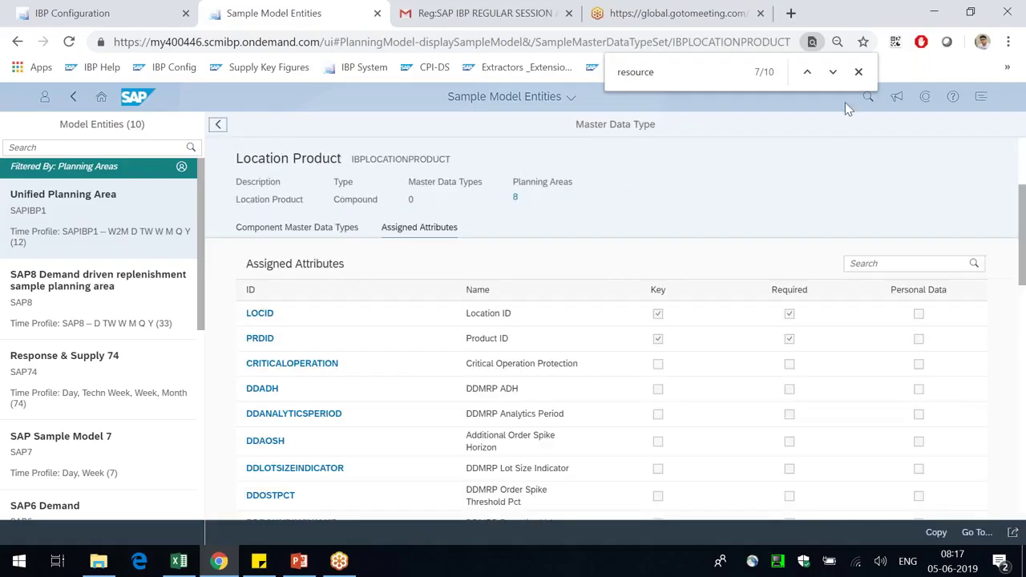
Step: Close the page search and review the assigned attributes of IBPLOCATIONPRODUCT, highlighting the PRDID key attribute
click(859, 71)
scroll(285, 262, down, 1)
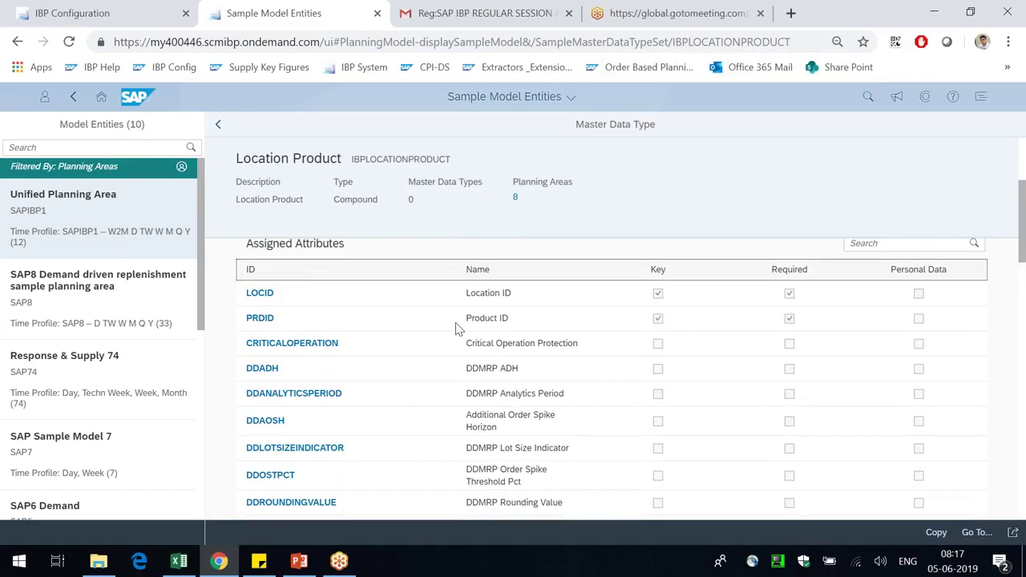
scroll(476, 393, down, 5)
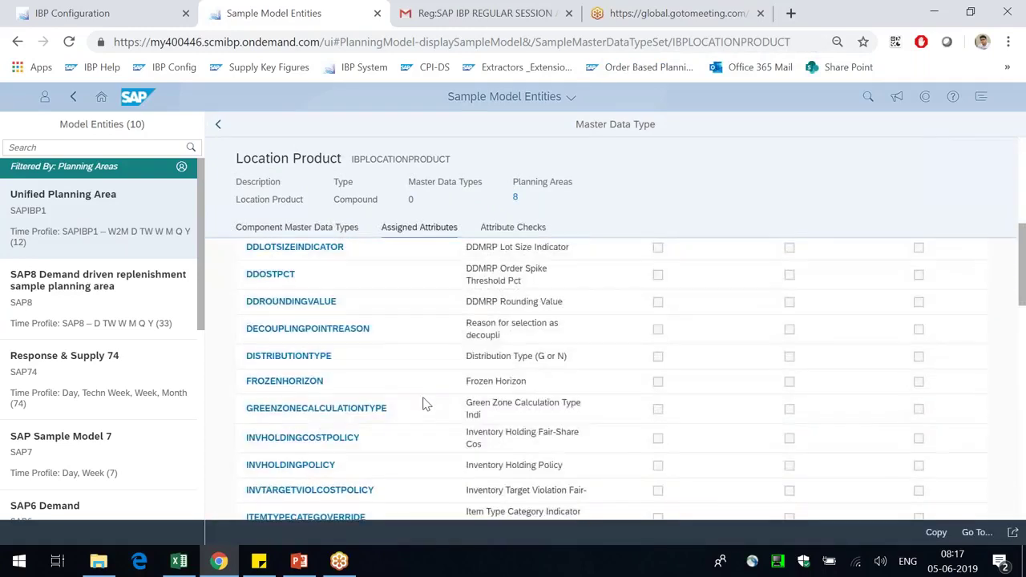
scroll(425, 403, down, 10)
scroll(425, 403, down, 2)
scroll(421, 417, up, 10)
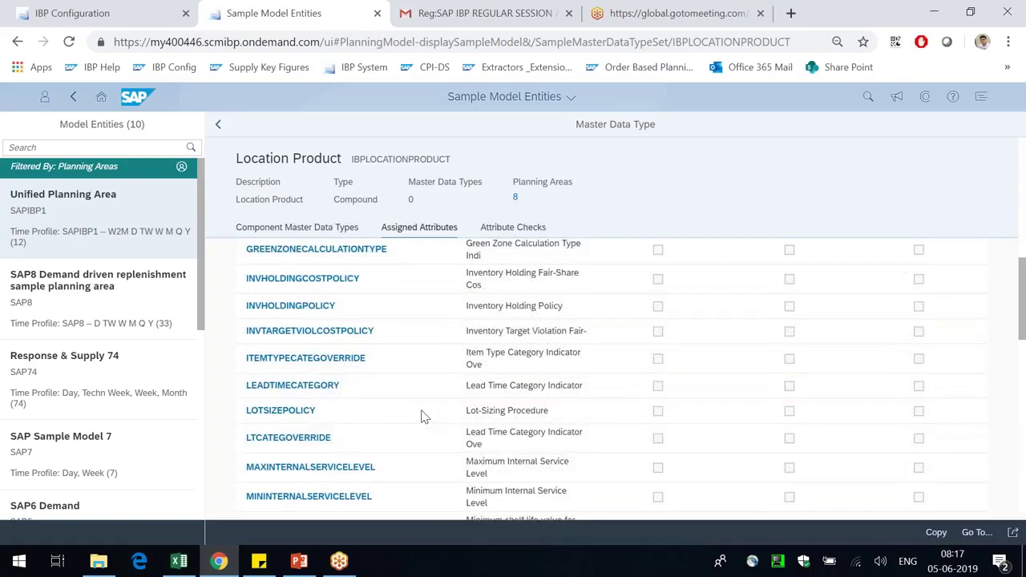
scroll(424, 416, up, 10)
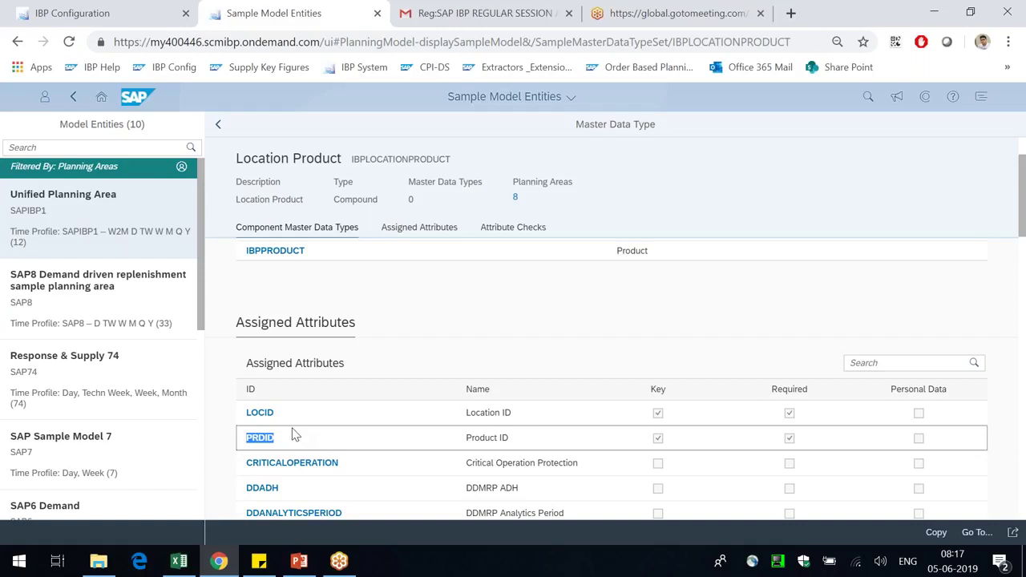
scroll(294, 433, up, 2)
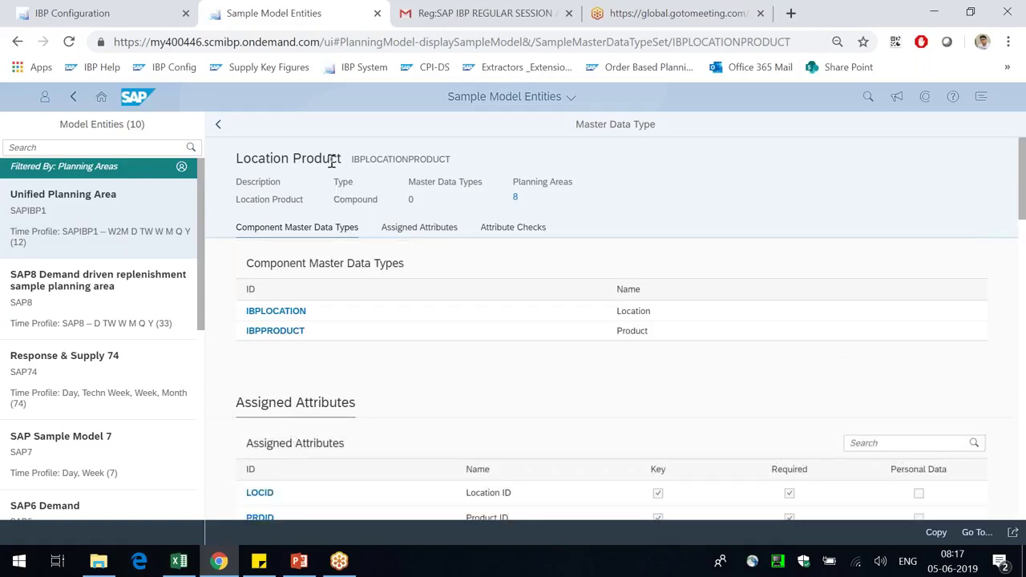
Step: Examine the Location Product header and its component master data types, highlighting the name, the Compound type, IBPLOCATION and IBPPRODUCT
drag(341, 160, 239, 158)
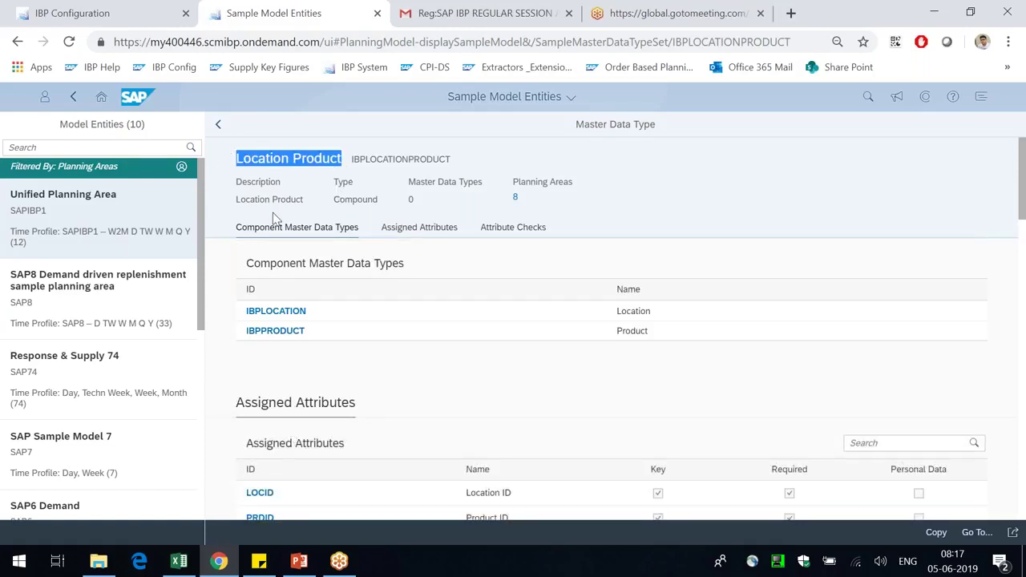
click(260, 185)
drag(256, 199, 361, 200)
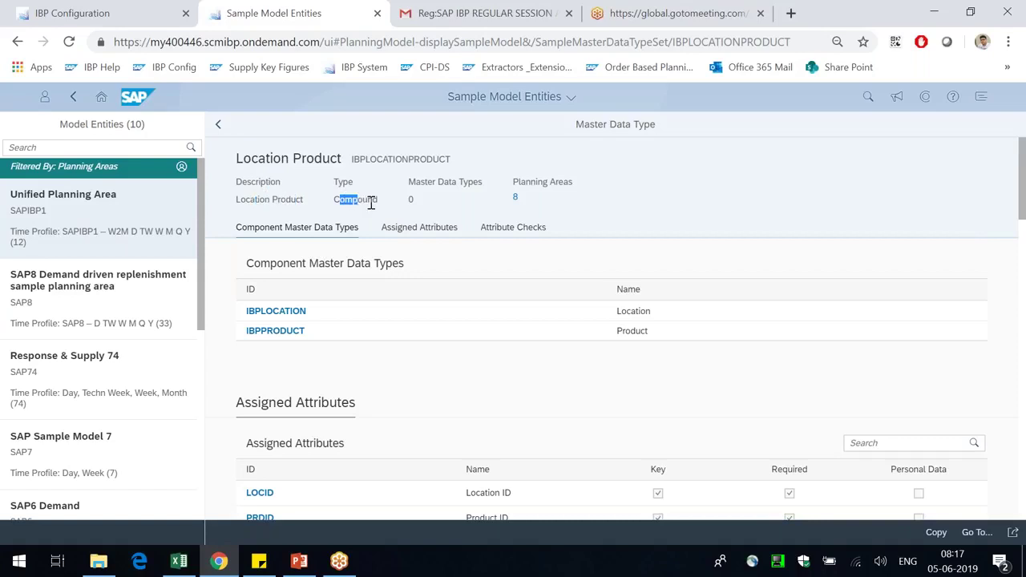
drag(513, 182, 531, 182)
drag(253, 258, 400, 269)
drag(322, 311, 248, 332)
drag(323, 335, 250, 337)
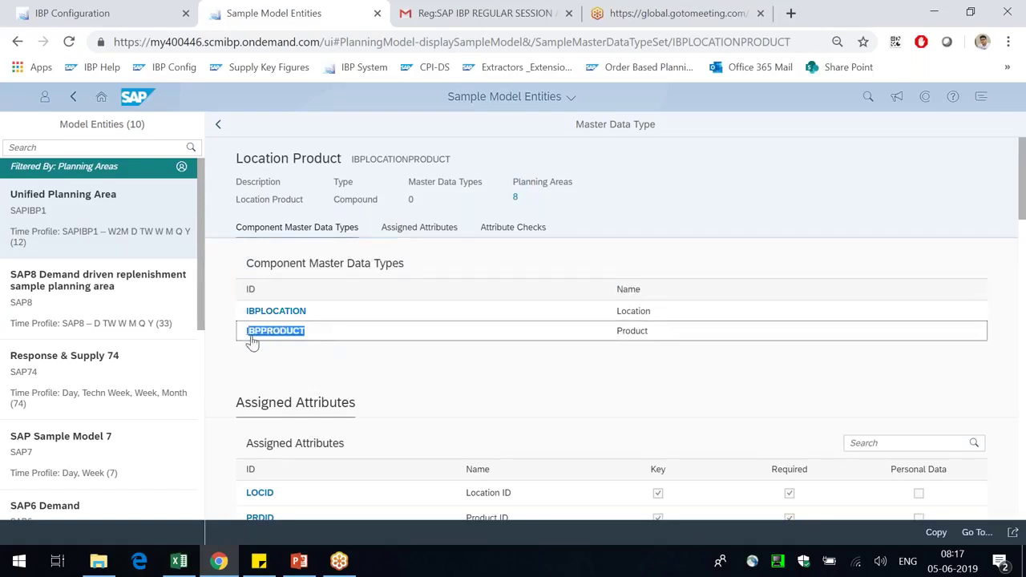
Step: Recheck the key attributes assigned to Location Product and return to the Unified Planning Area's attribute list
scroll(401, 393, down, 1)
scroll(364, 367, down, 1)
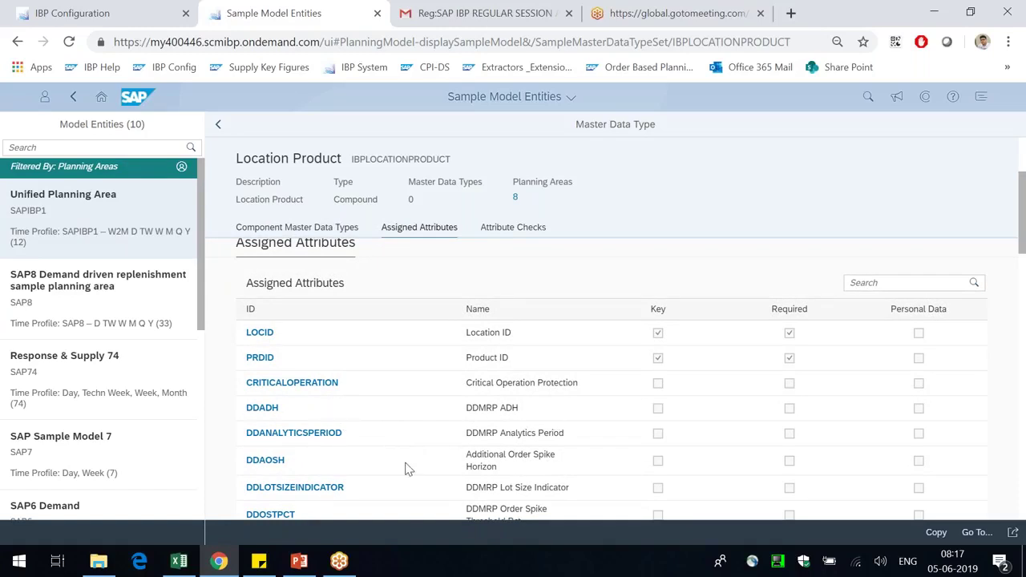
scroll(377, 433, up, 1)
click(265, 430)
click(216, 126)
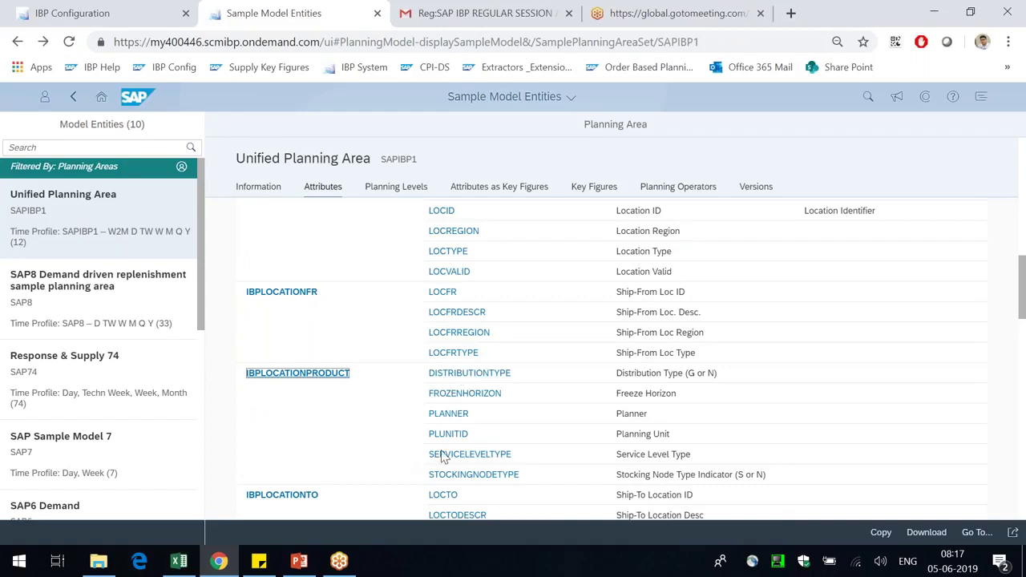
Step: Review the planning area's attributes by master data type, highlighting LOCID under IBPLOCATION and continuing to the end of the list
scroll(360, 407, up, 3)
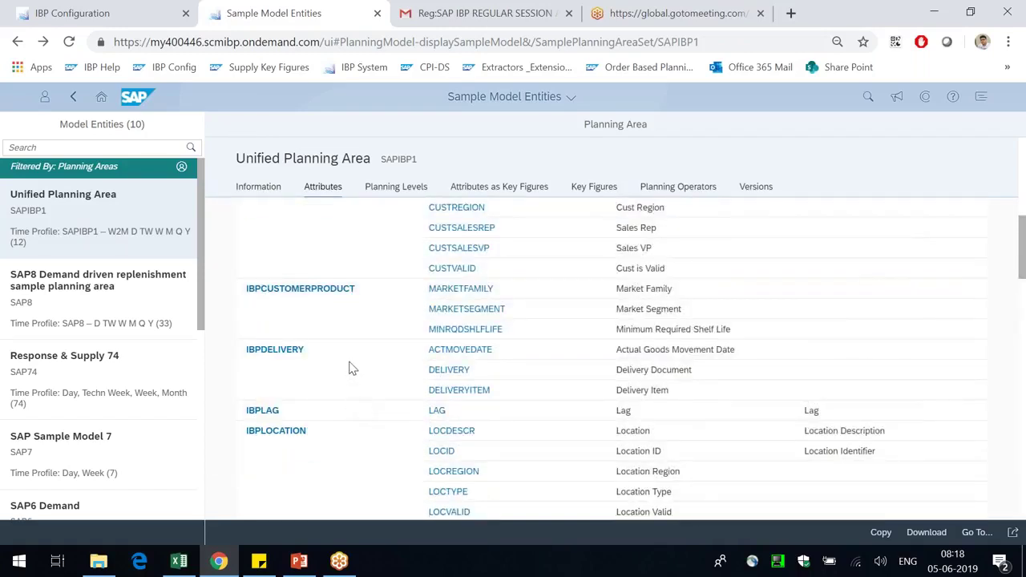
double_click(439, 452)
scroll(394, 419, down, 3)
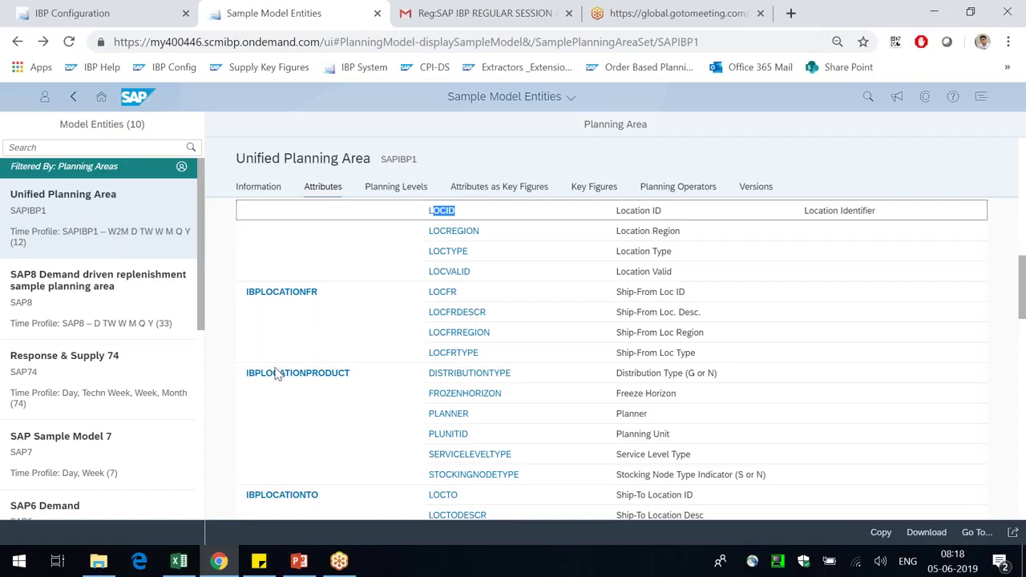
scroll(407, 429, down, 12)
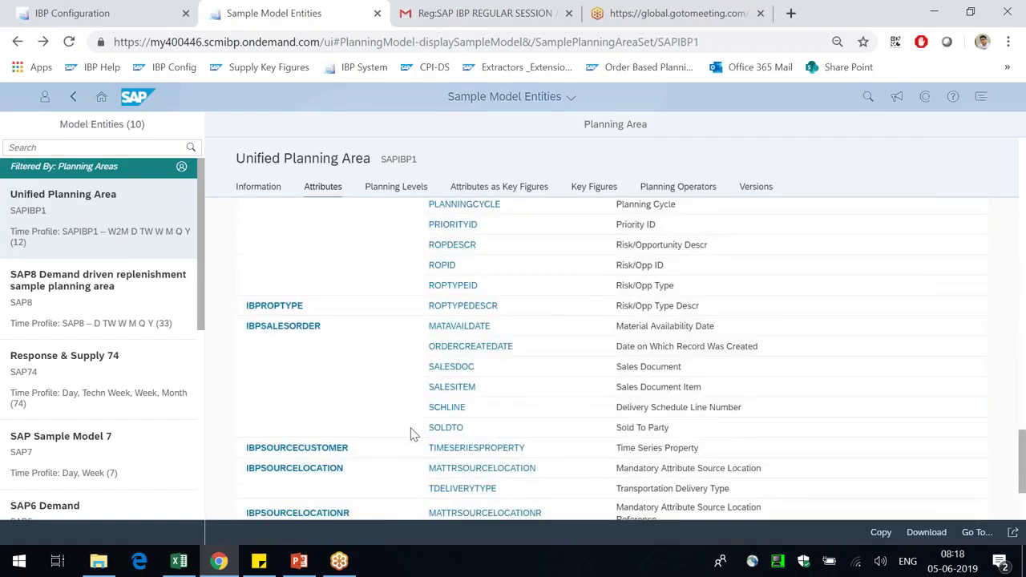
scroll(407, 436, down, 2)
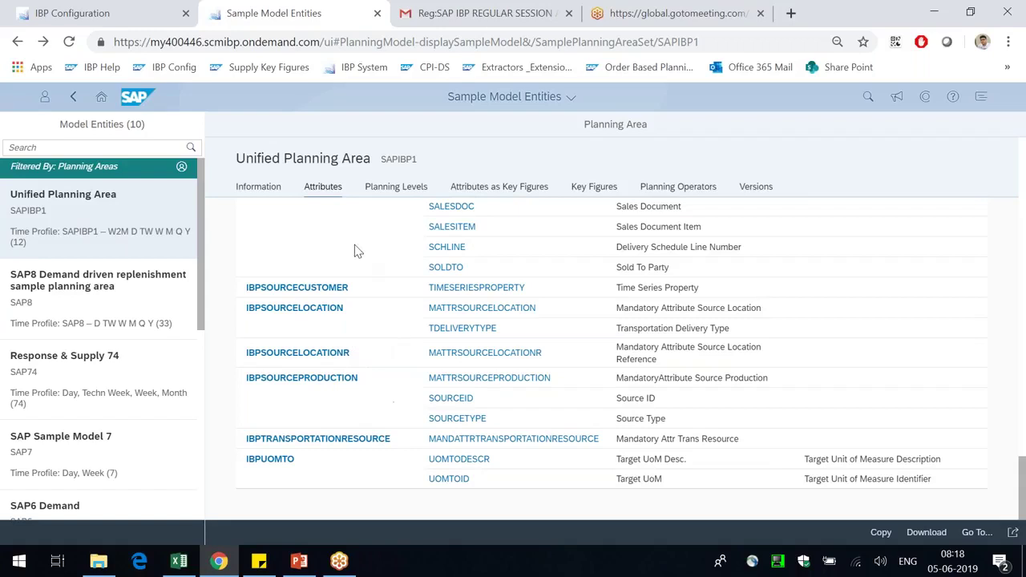
scroll(356, 285, up, 3)
Step: Look through the planning levels of the Unified Planning Area and show its attributes used as key figures
click(403, 192)
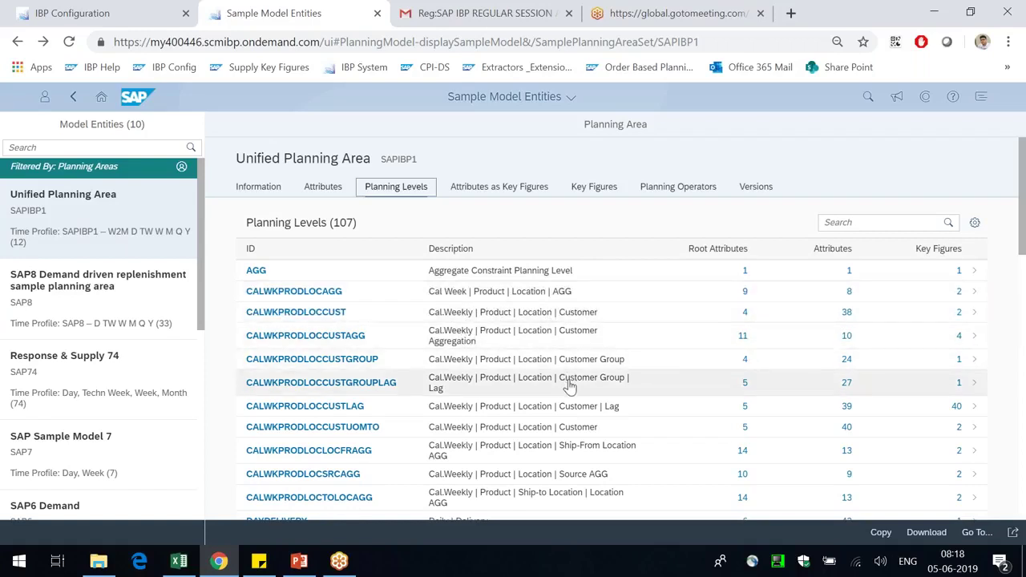
scroll(568, 386, down, 10)
scroll(568, 393, up, 10)
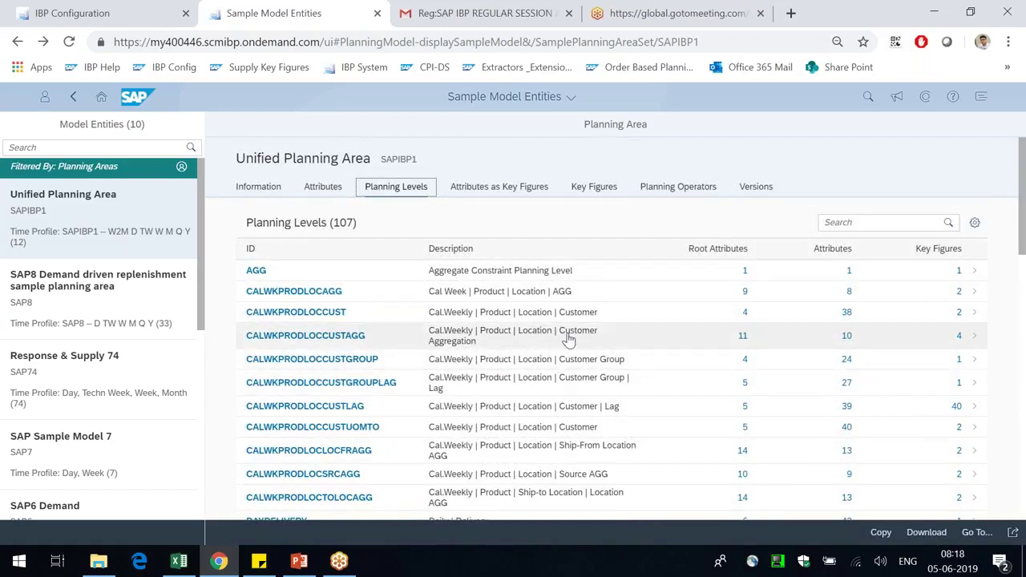
click(492, 190)
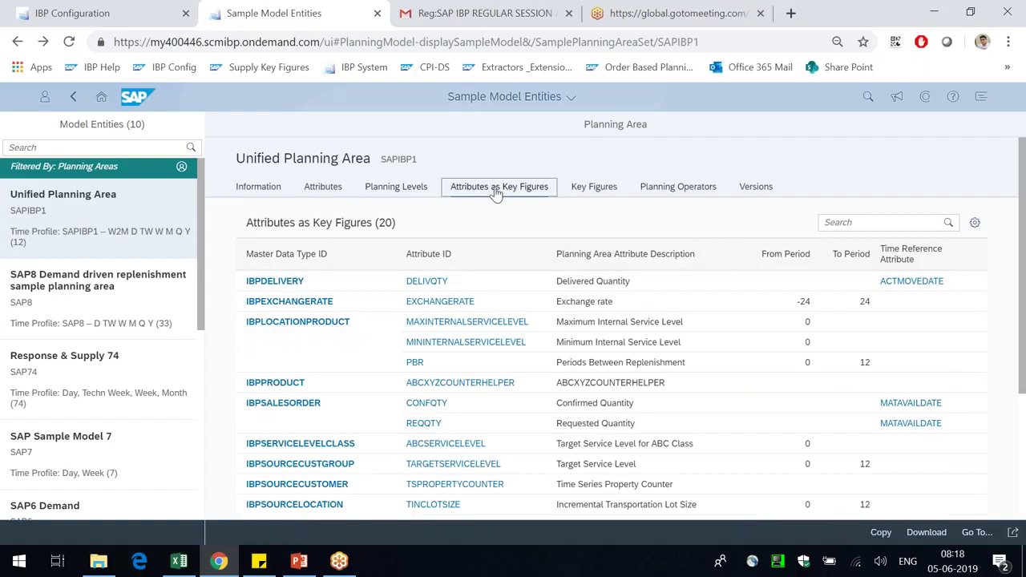
Step: Browse the planning area's user-defined key figures and open the details of ALRTCAPACITYOVERLOAD
click(591, 190)
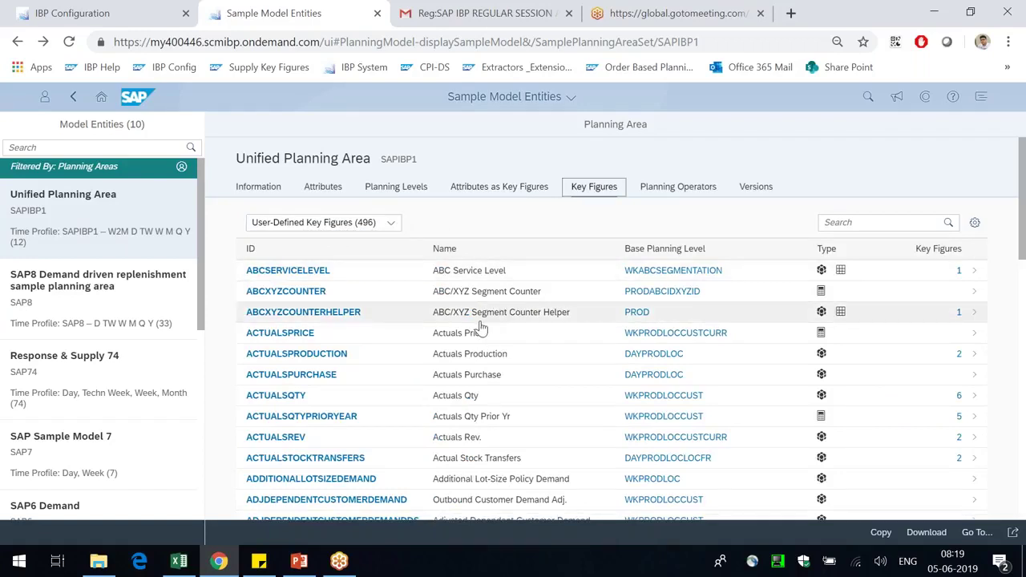
scroll(485, 330, down, 3)
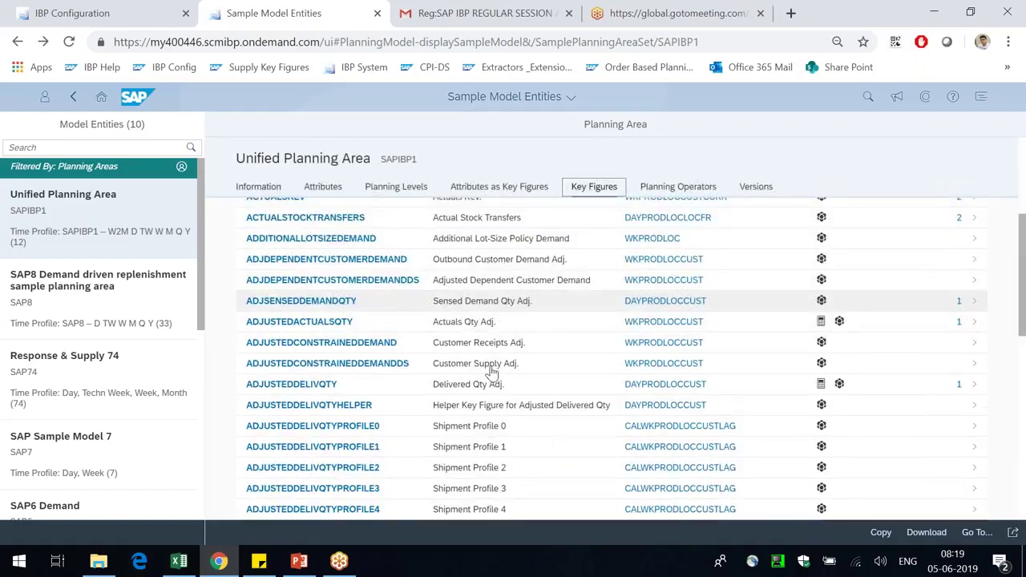
scroll(497, 392, down, 3)
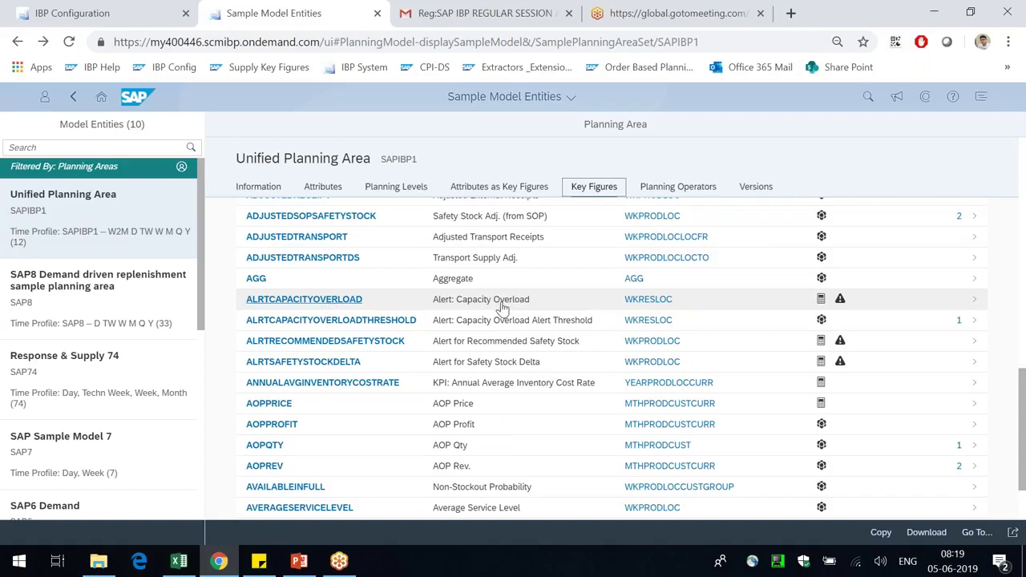
click(971, 302)
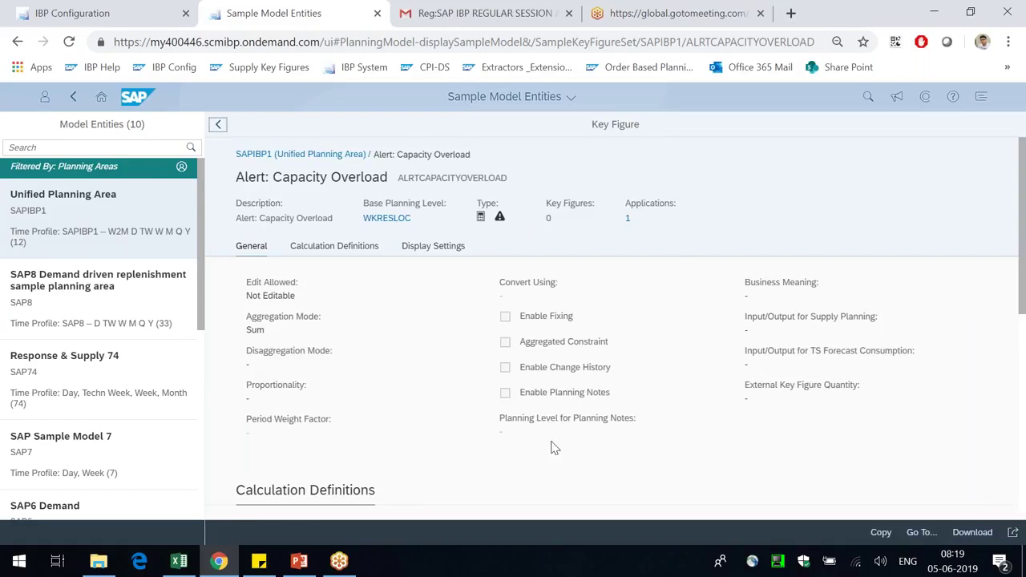
Step: Examine the general settings of the Alert: Capacity Overload key figure, highlighting the Edit Allowed and Aggregation Mode values
scroll(547, 472, down, 5)
scroll(549, 458, up, 5)
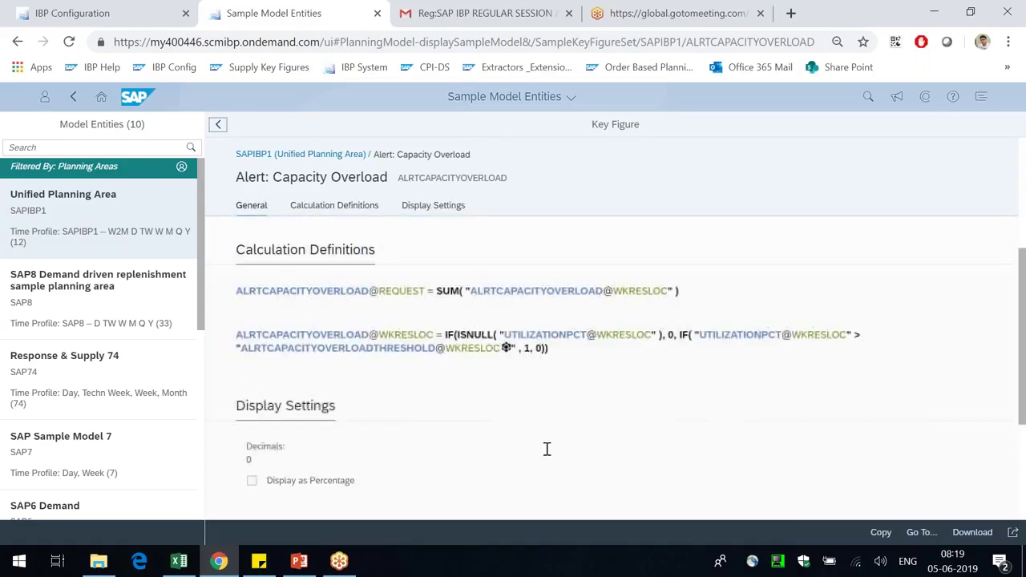
scroll(544, 446, down, 5)
scroll(543, 447, up, 5)
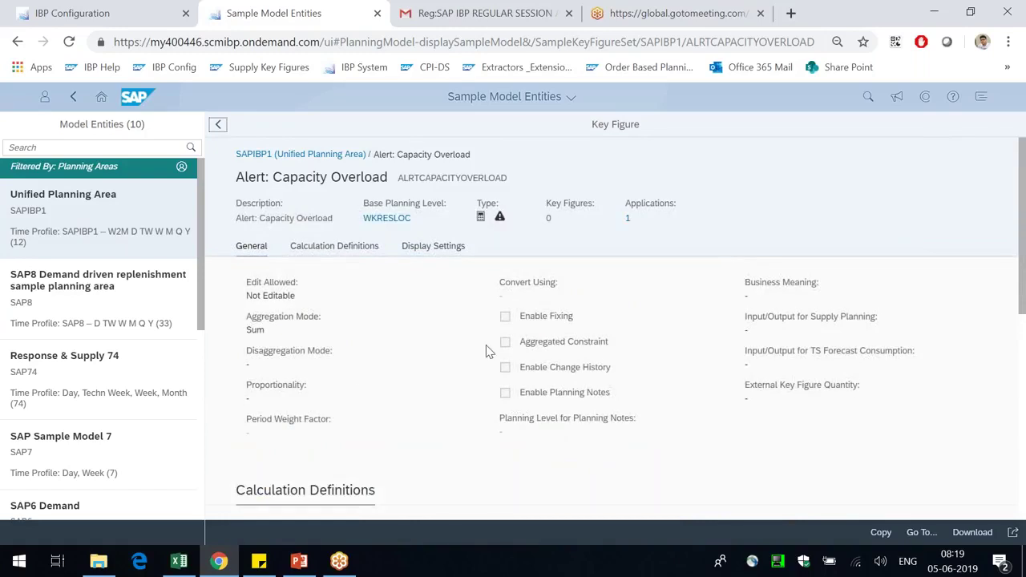
drag(245, 281, 706, 431)
click(741, 436)
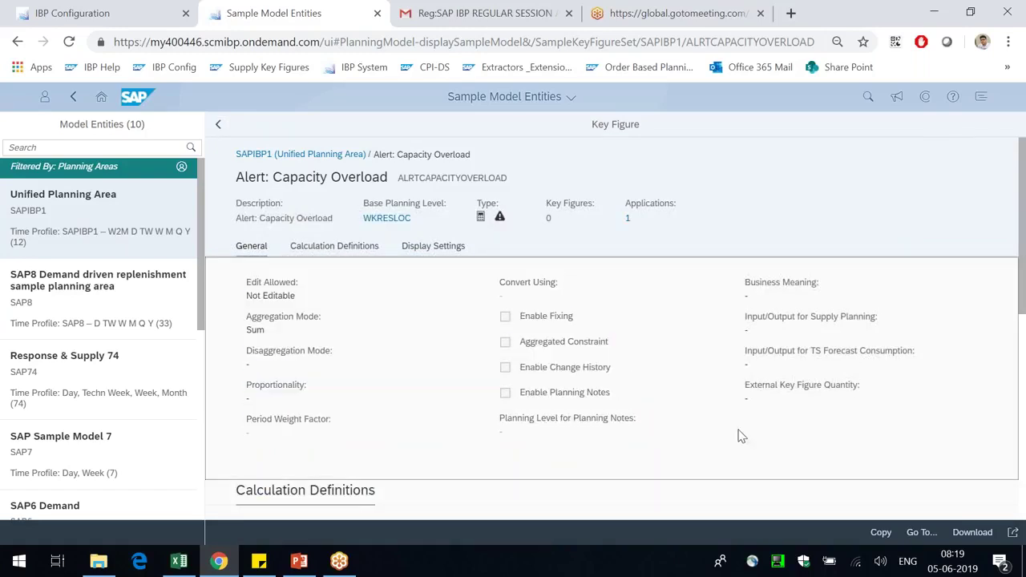
drag(258, 282, 284, 297)
drag(253, 330, 246, 329)
Step: Examine the key figure's calculation definitions, highlighting the WKRESLOC formula's ISNULL check, overload threshold and result value 1
scroll(350, 355, down, 3)
drag(257, 249, 327, 249)
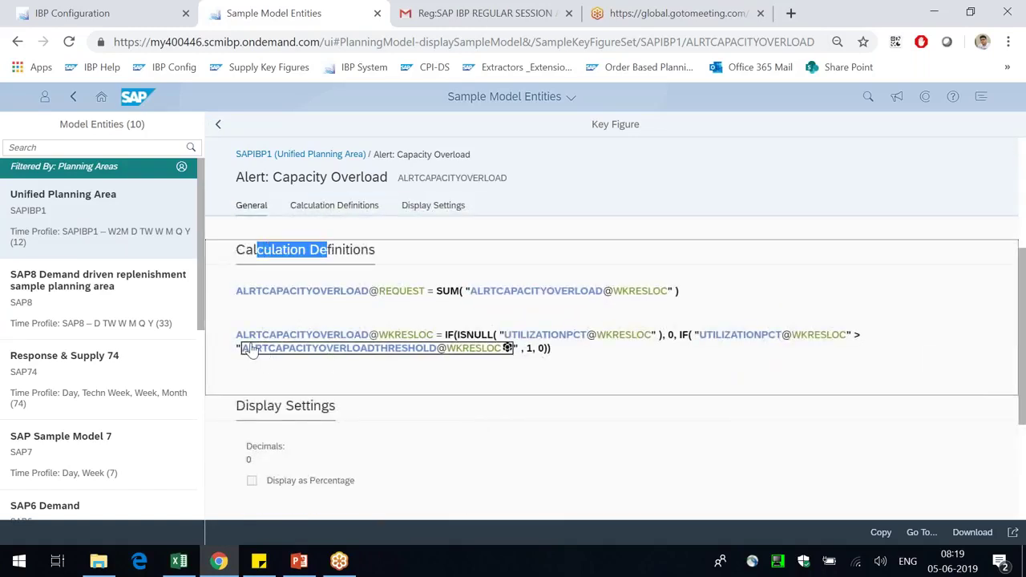
drag(233, 338, 360, 361)
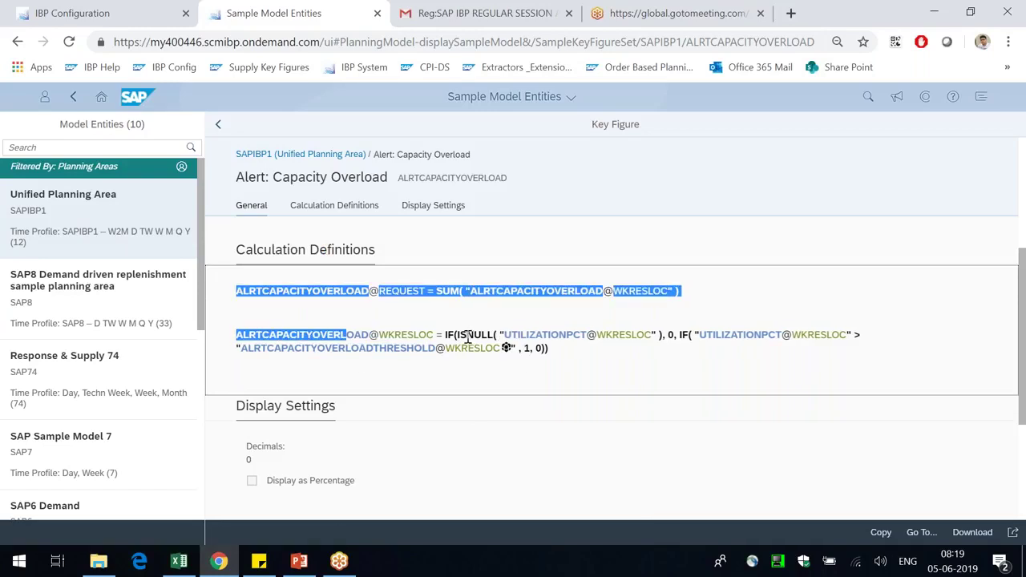
drag(460, 338, 477, 338)
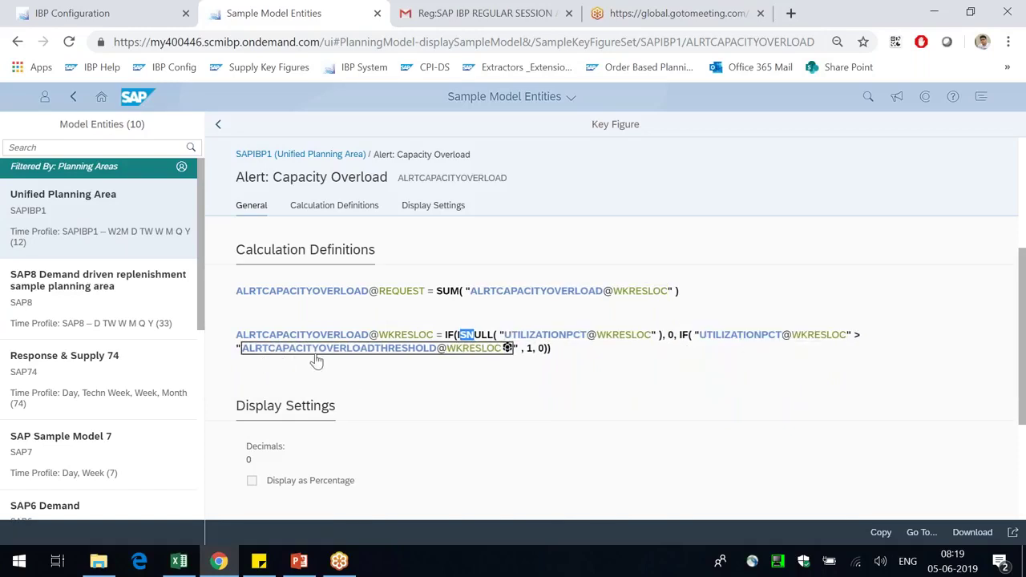
drag(273, 361, 433, 362)
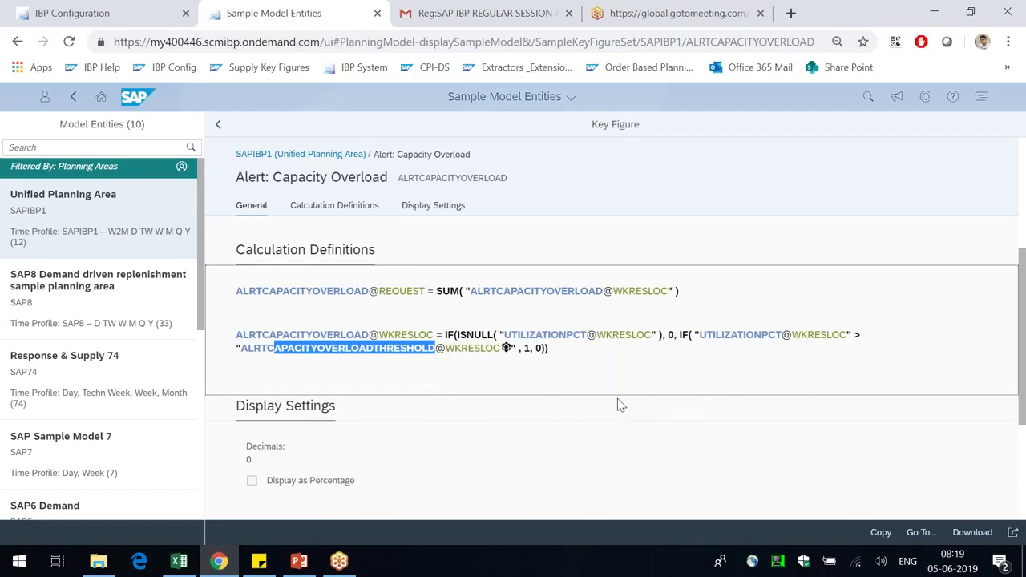
click(528, 350)
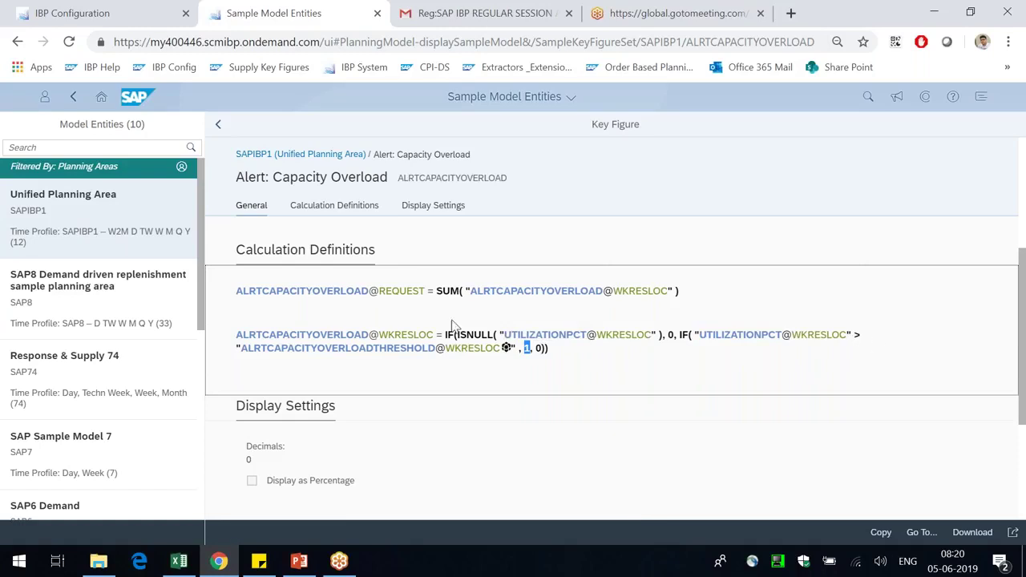
Step: Return from the key figure details to the start of the Unified Planning Area's key figure list
click(219, 125)
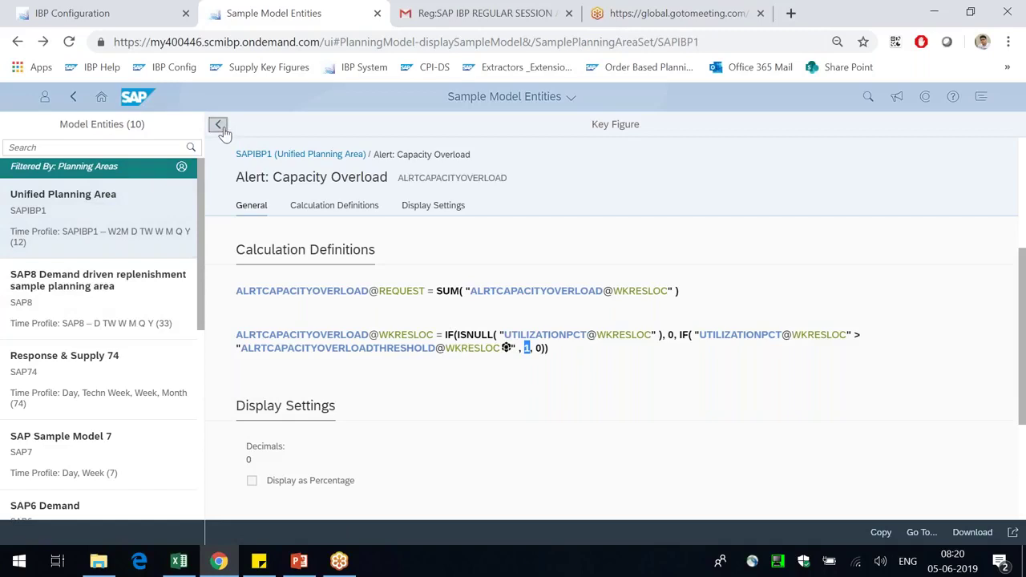
click(224, 132)
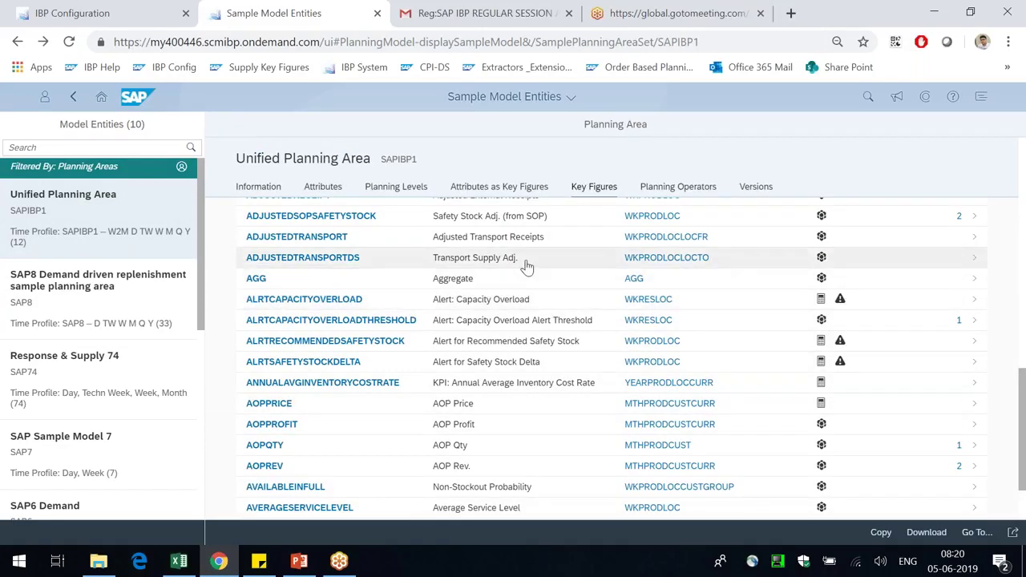
scroll(505, 208, up, 5)
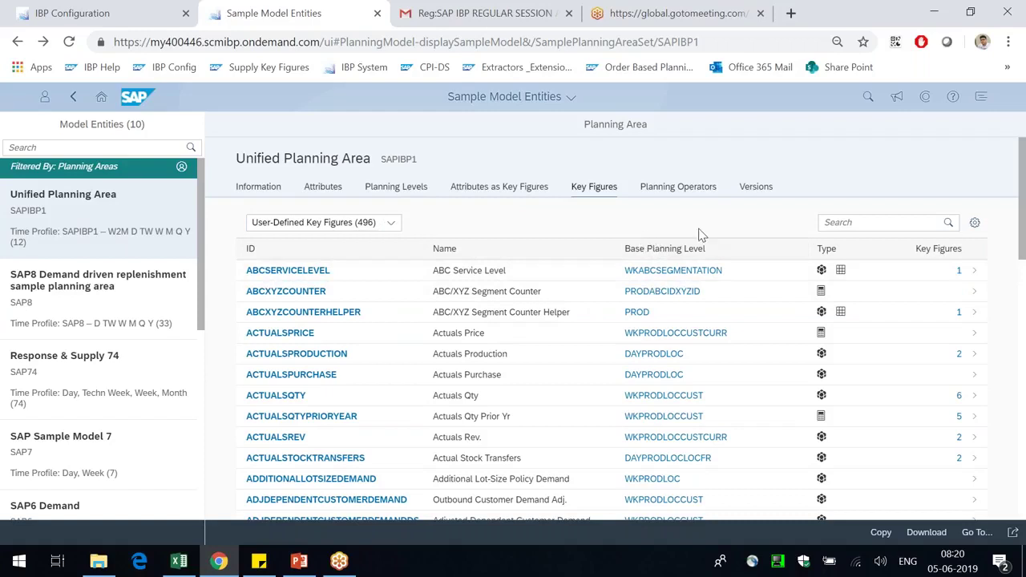
Step: Review the planning area's planning operators and versions, and show its general information
click(657, 189)
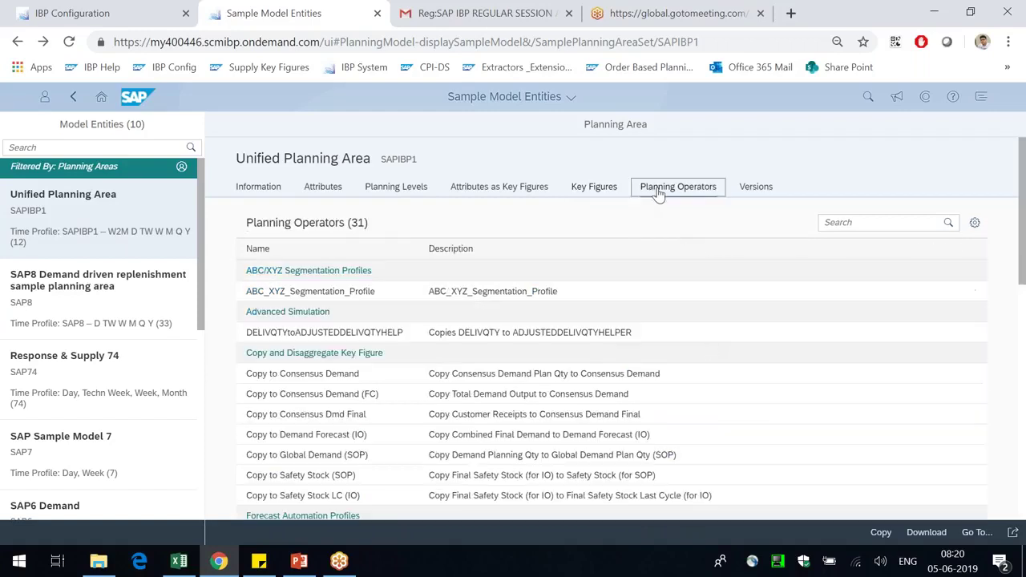
scroll(707, 419, down, 5)
click(756, 186)
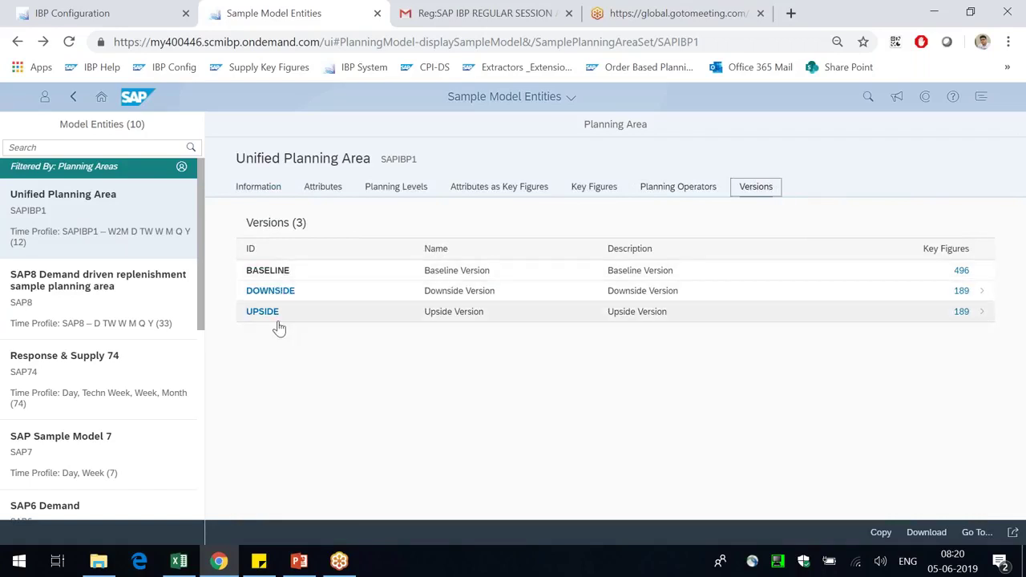
click(263, 188)
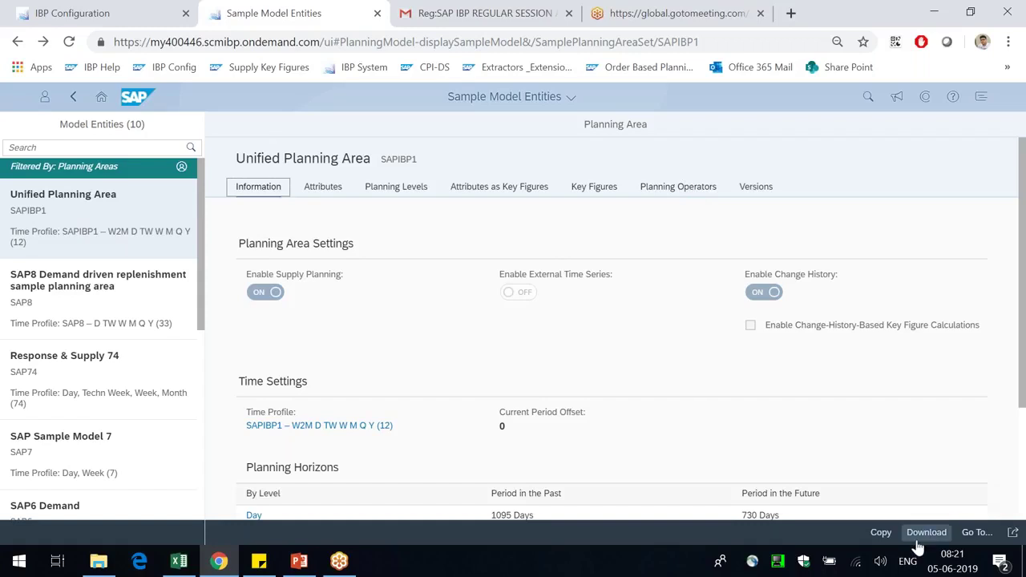
Step: Start copying the Unified Planning Area as a new one with dependencies, and enter TESTCONF1 as the new planning area ID
click(881, 534)
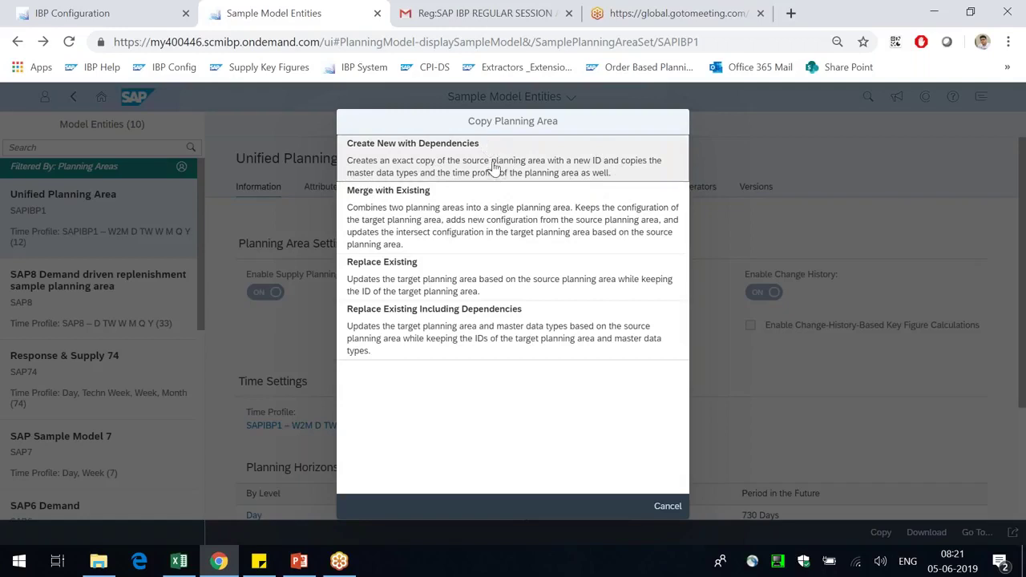
click(426, 158)
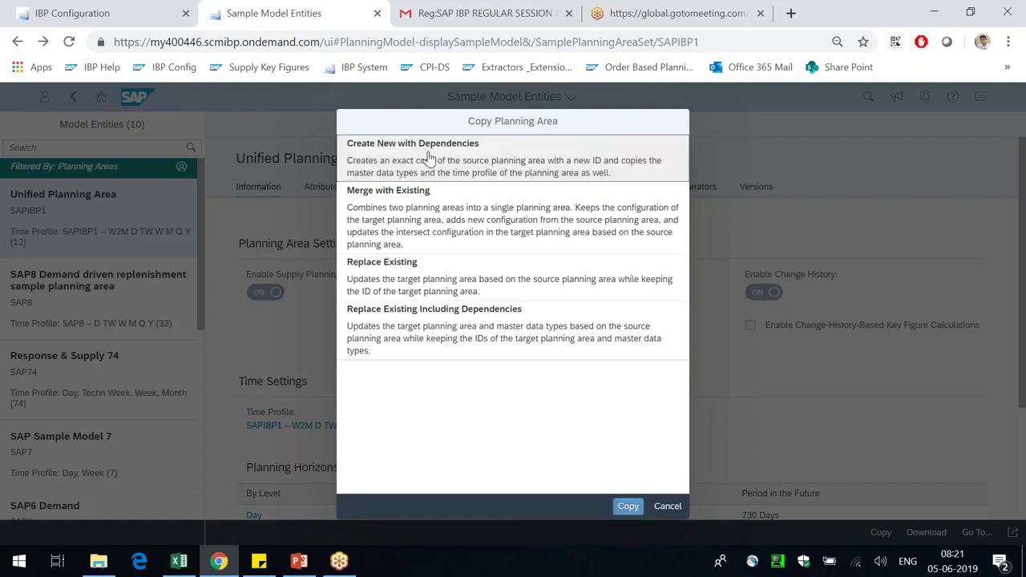
click(383, 167)
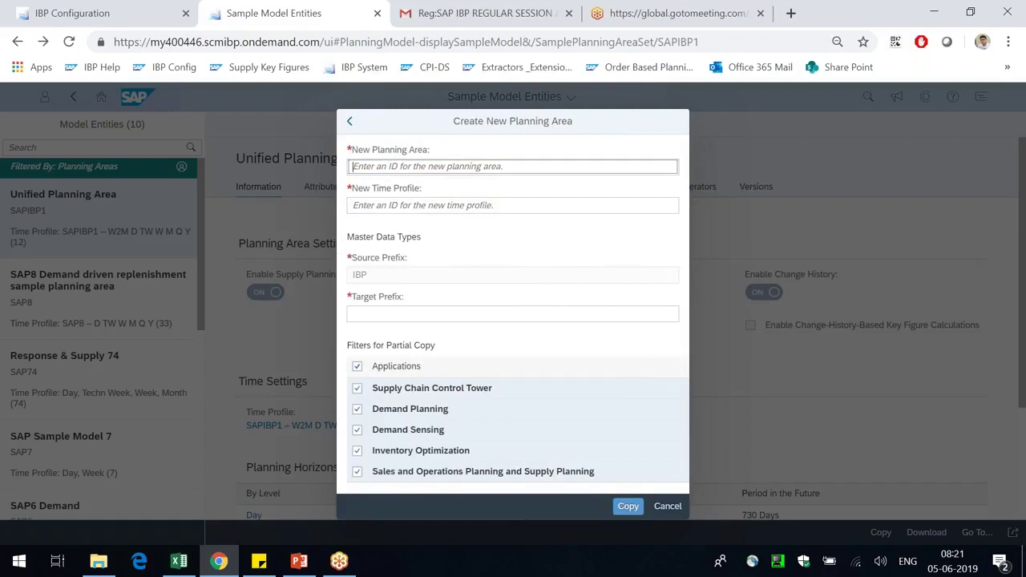
text(TESTCONFIG)
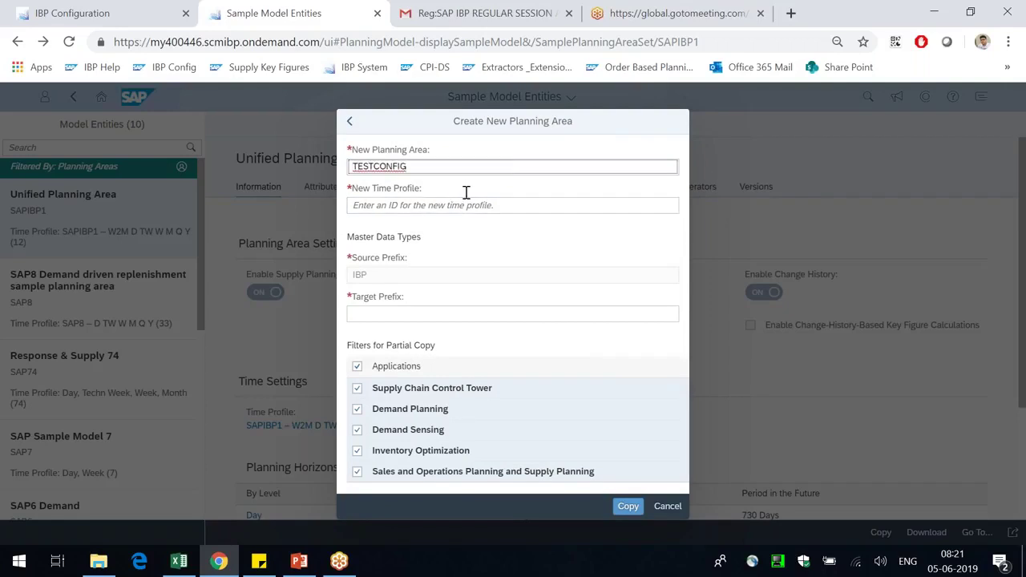
key(BackSpace)
key(BackSpace)
text(IG)
key(BackSpace)
key(End)
text(1)
click(354, 166)
double_click(353, 166)
text(TESTCONF1)
Step: Set the new time profile ID to 348 and the master data types' target prefix to C01
click(407, 206)
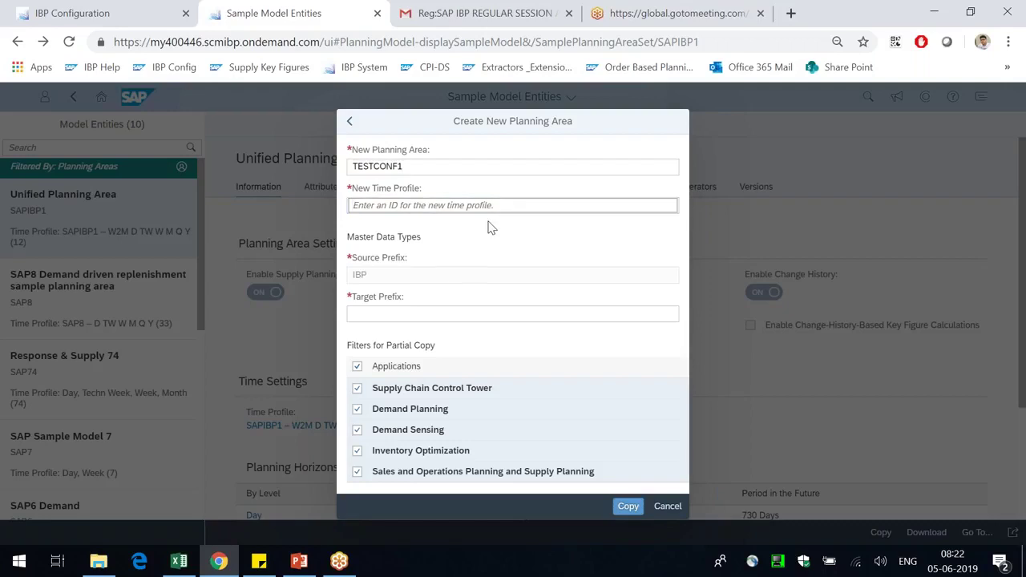
text(348)
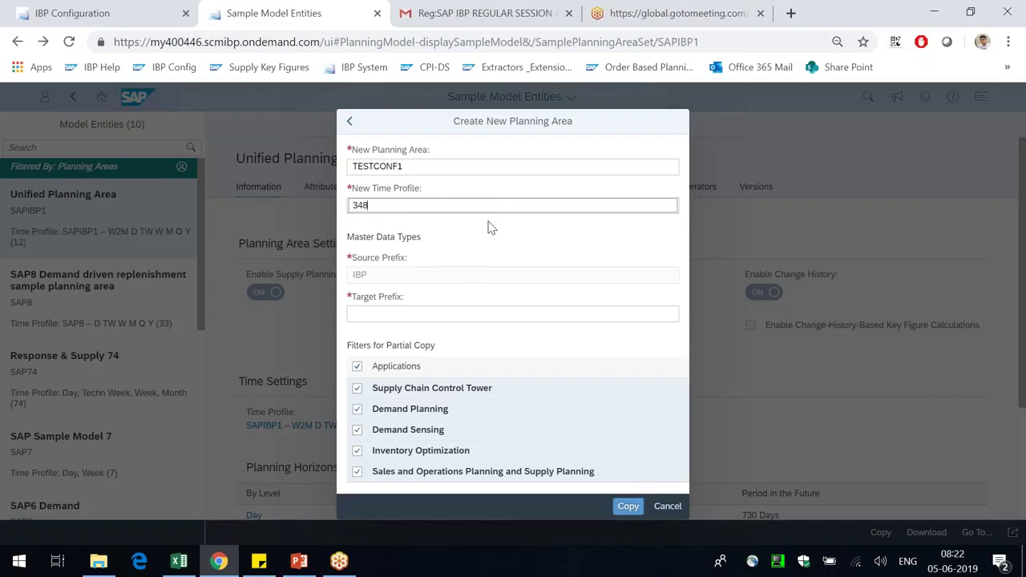
click(373, 256)
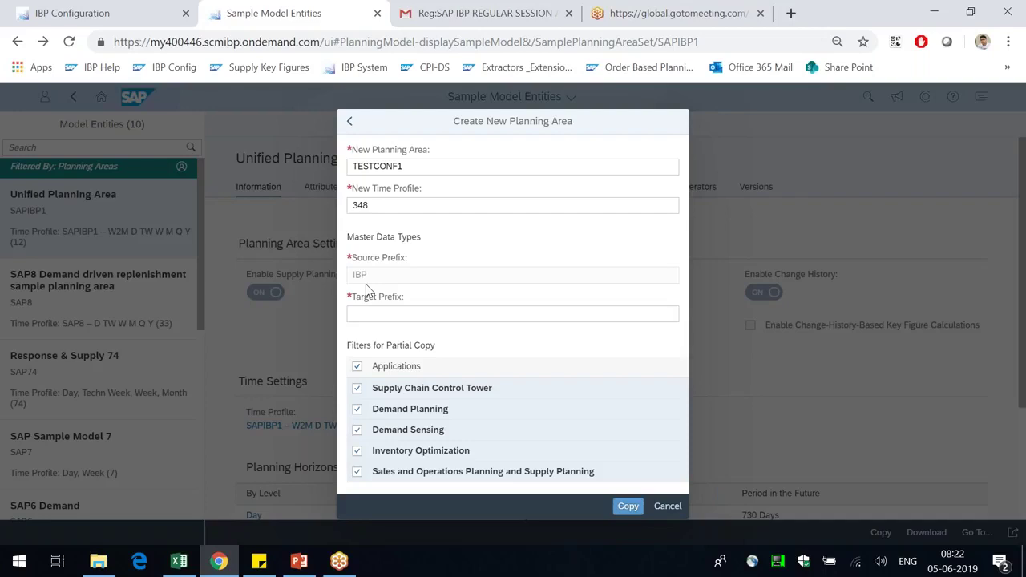
click(385, 314)
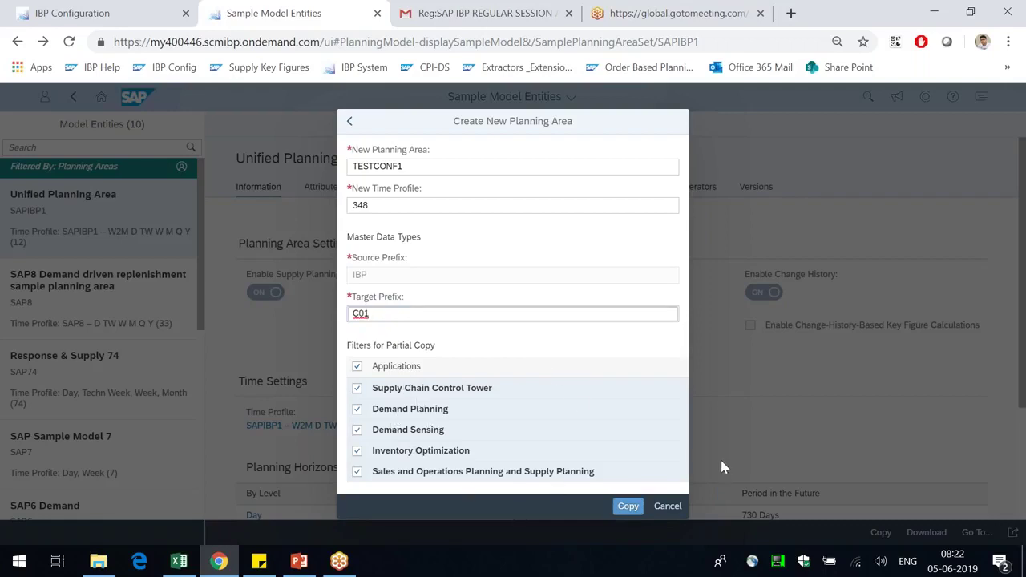
Step: Try limiting the partial copy to Inventory Optimization only, and reselect all applications
click(357, 366)
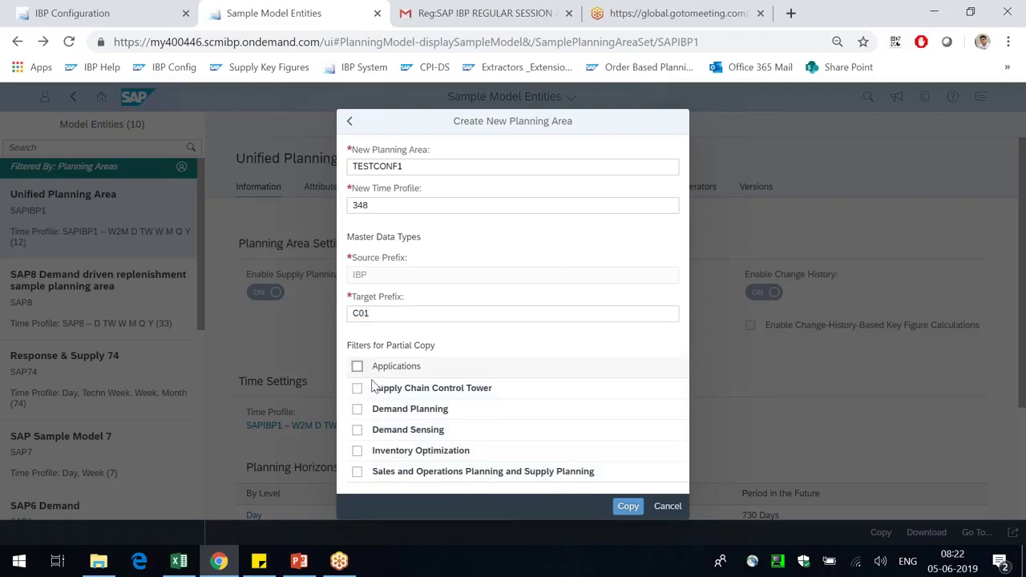
click(357, 450)
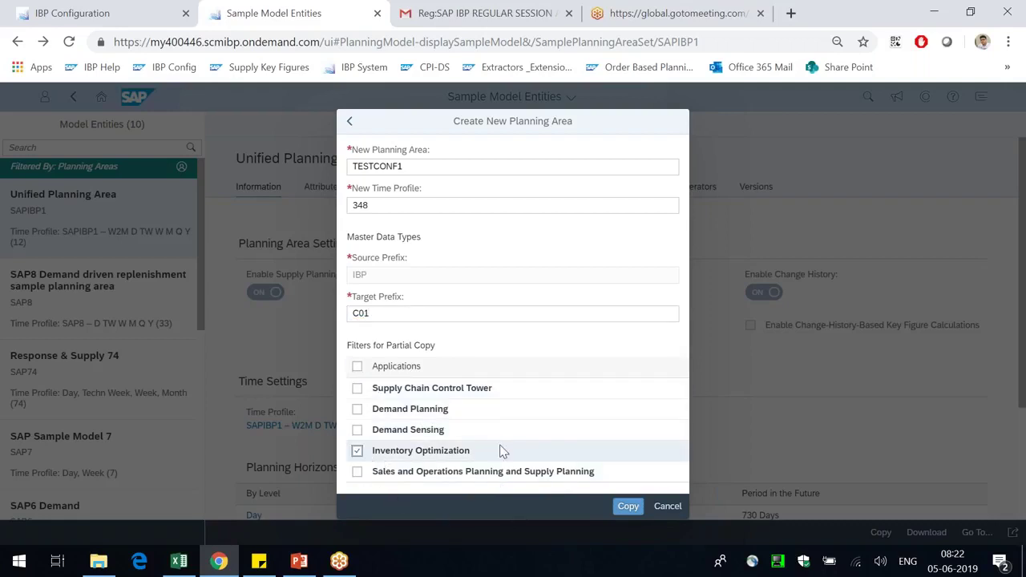
click(357, 367)
Step: Try to run the planning area copy with target prefix C01, and dismiss the resulting dialog
click(627, 510)
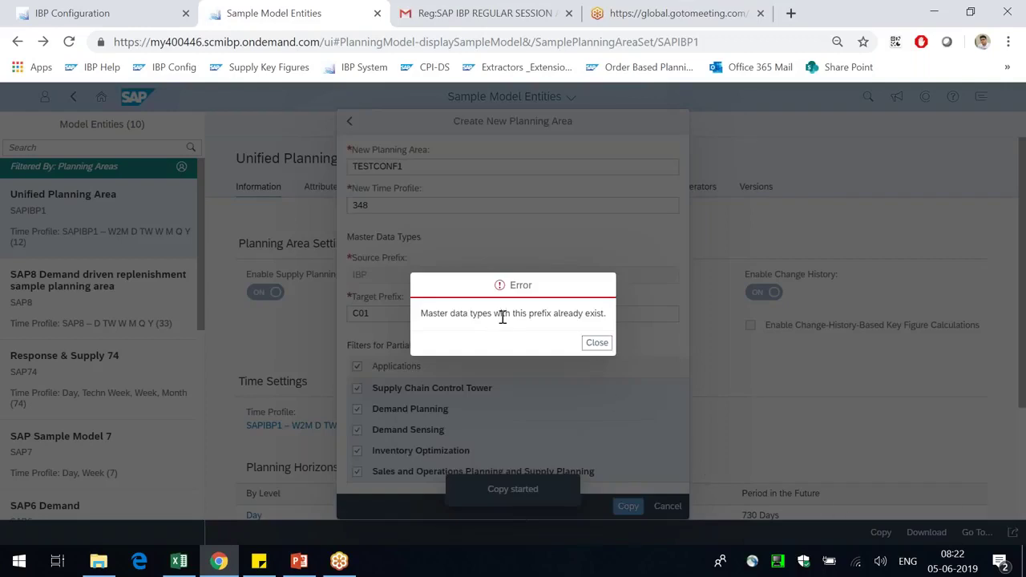
drag(510, 313, 595, 313)
click(597, 343)
Step: Set the target prefix to C02 and the new planning area ID to TESTCONF2, and run the copy
click(408, 314)
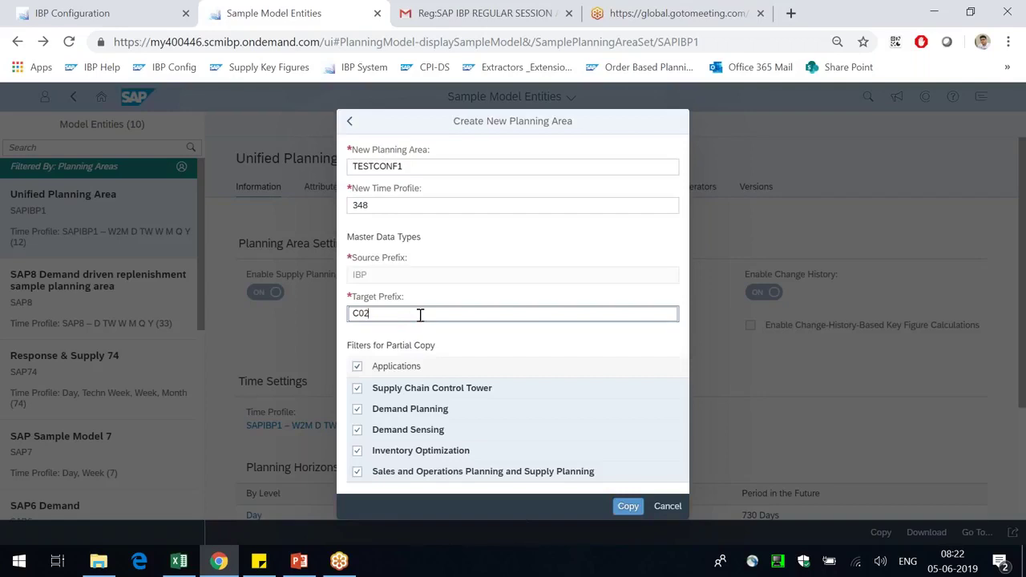
click(456, 166)
key(BackSpace)
text(2)
click(629, 506)
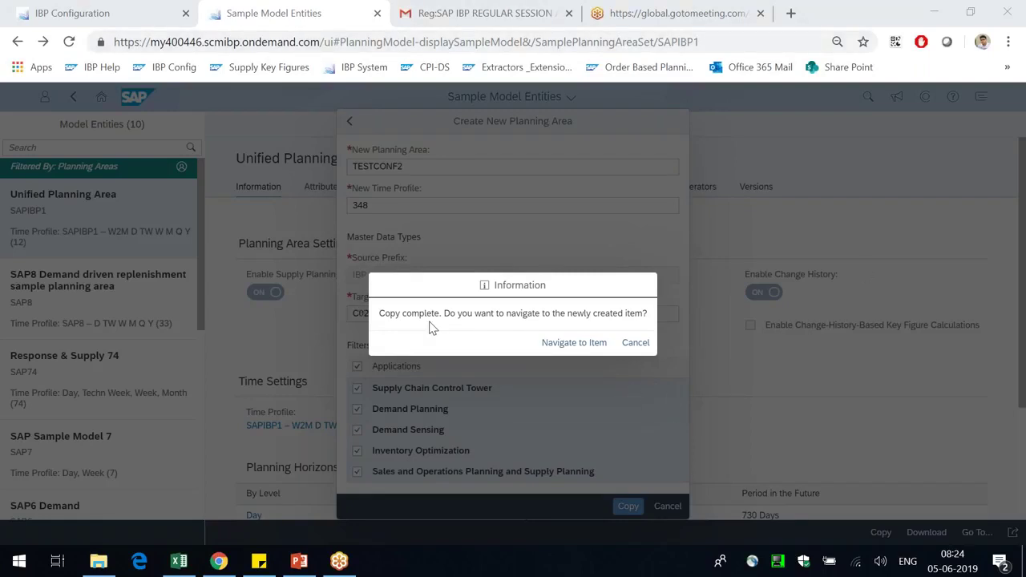
Step: Open the newly copied planning area and change its header description to "Test Configuration 2"
drag(449, 313, 577, 314)
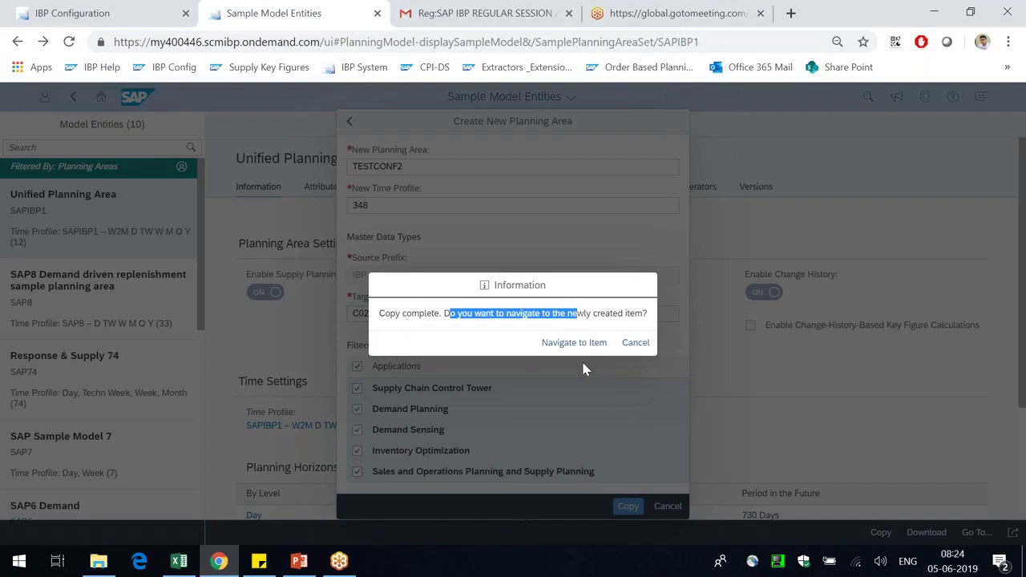
click(584, 342)
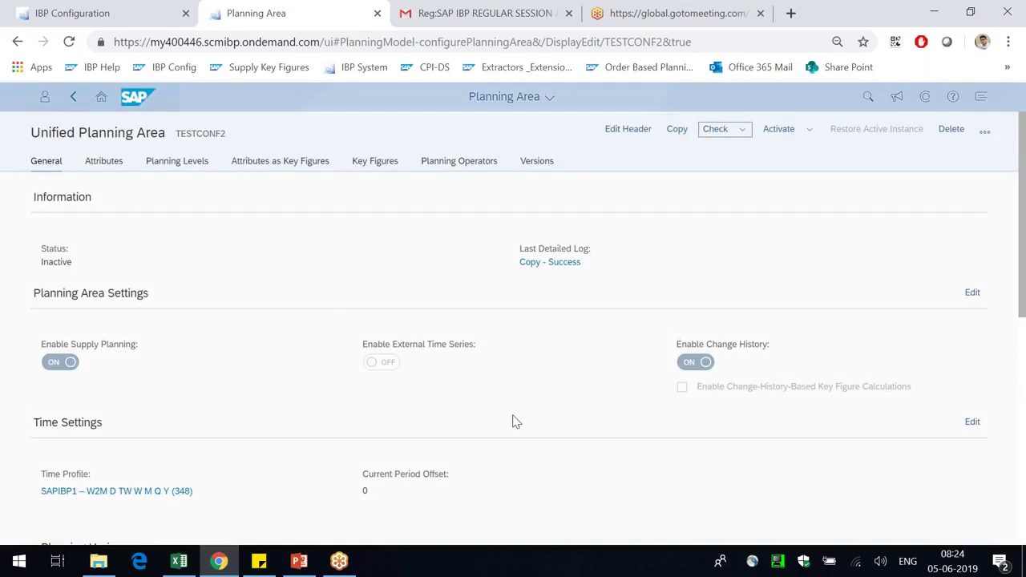
click(628, 129)
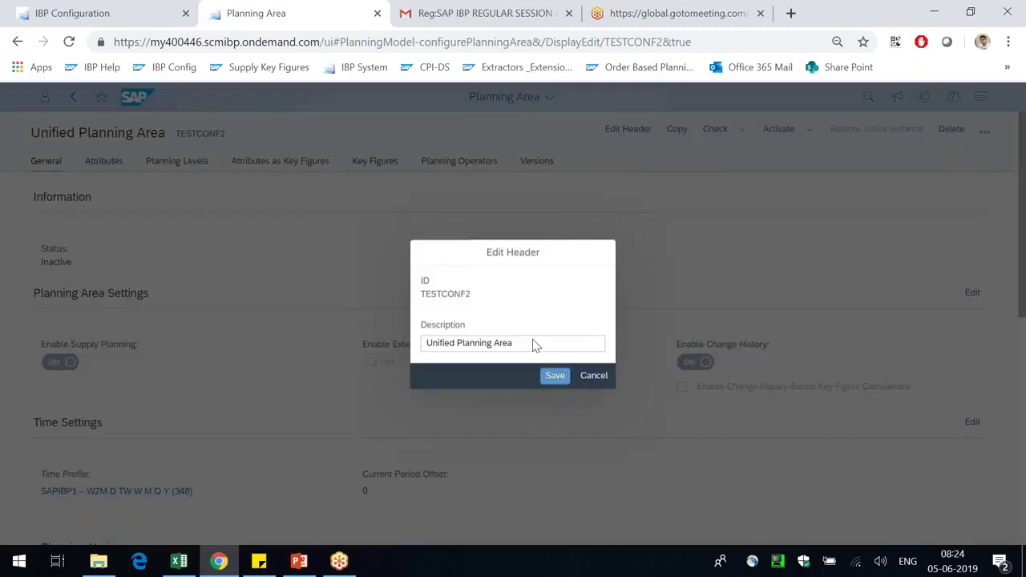
drag(535, 344, 254, 301)
text(Test Configuration 2)
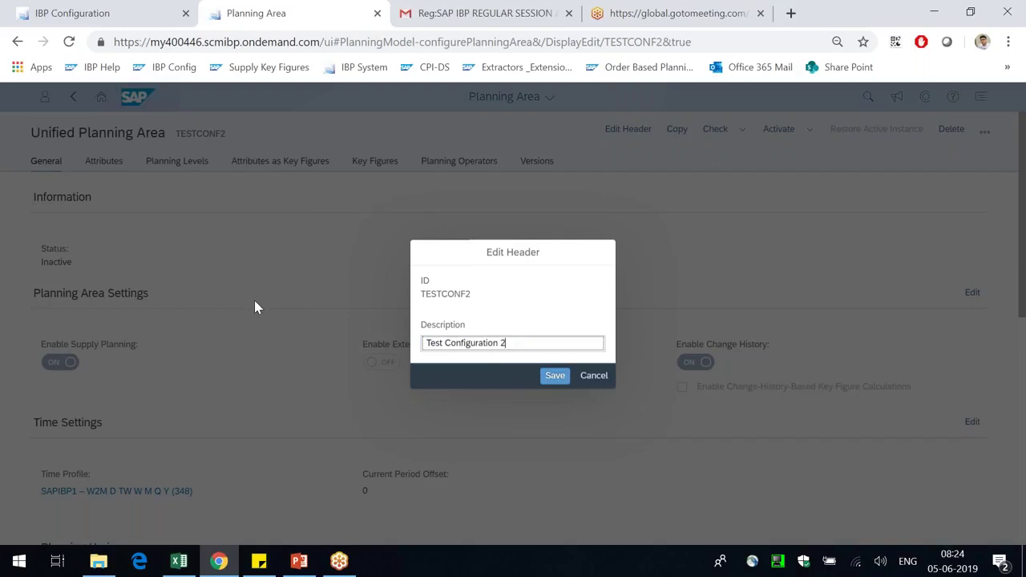
click(552, 376)
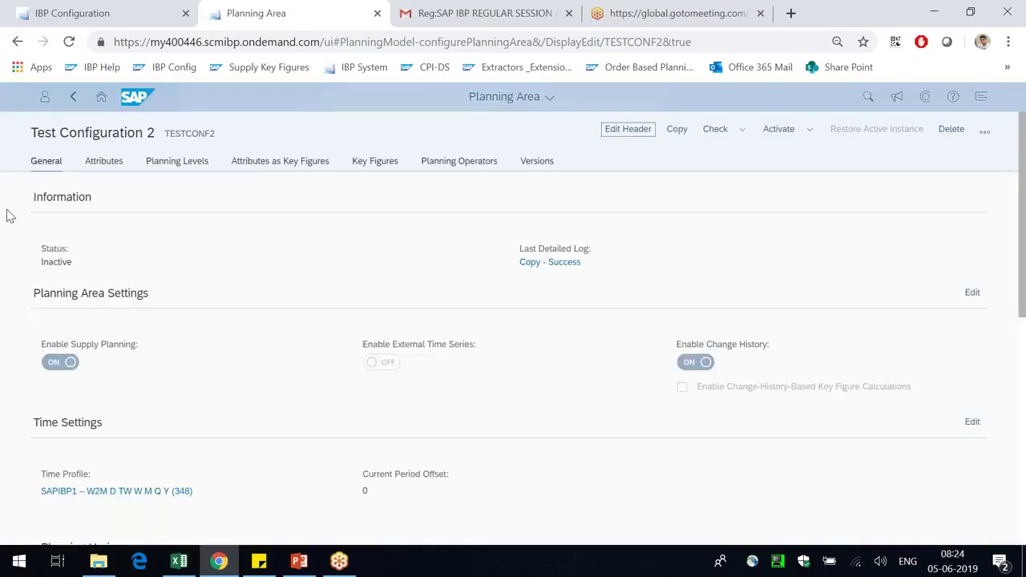
Step: Examine the copied planning area's attributes, highlighting the C02LOCATION and C02LOCATIONFR master data types
click(103, 163)
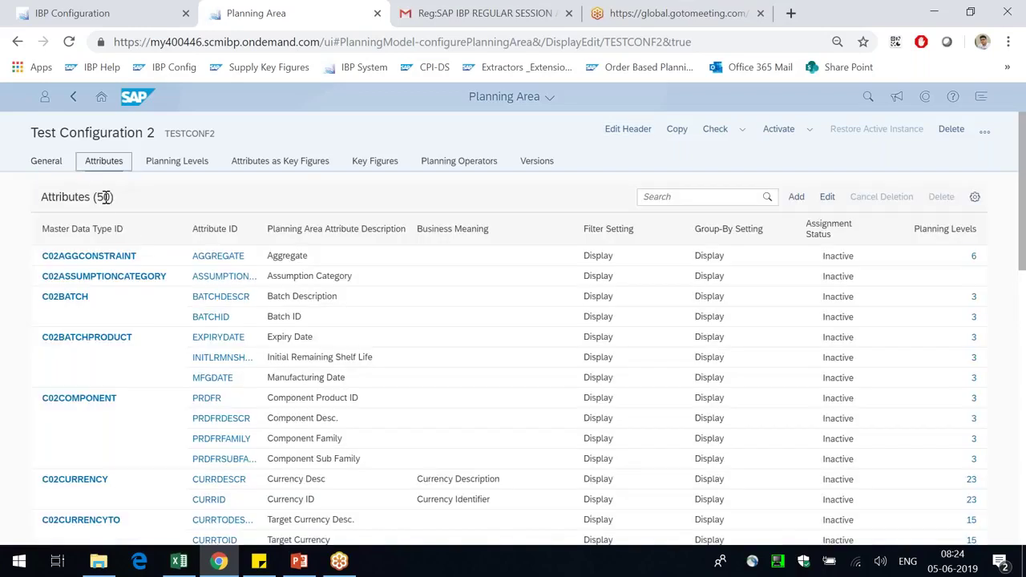
drag(110, 197, 103, 197)
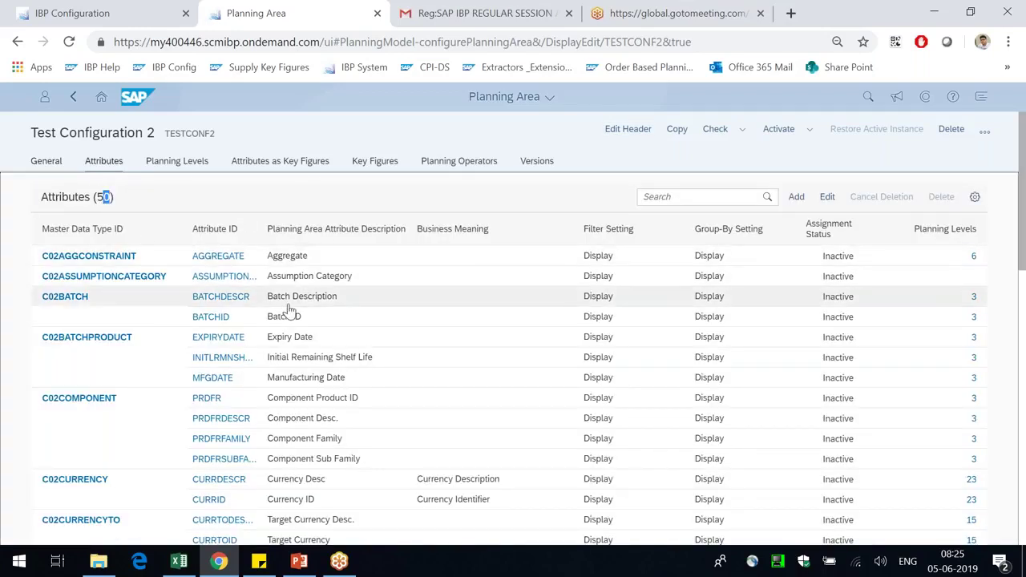
scroll(315, 341, down, 8)
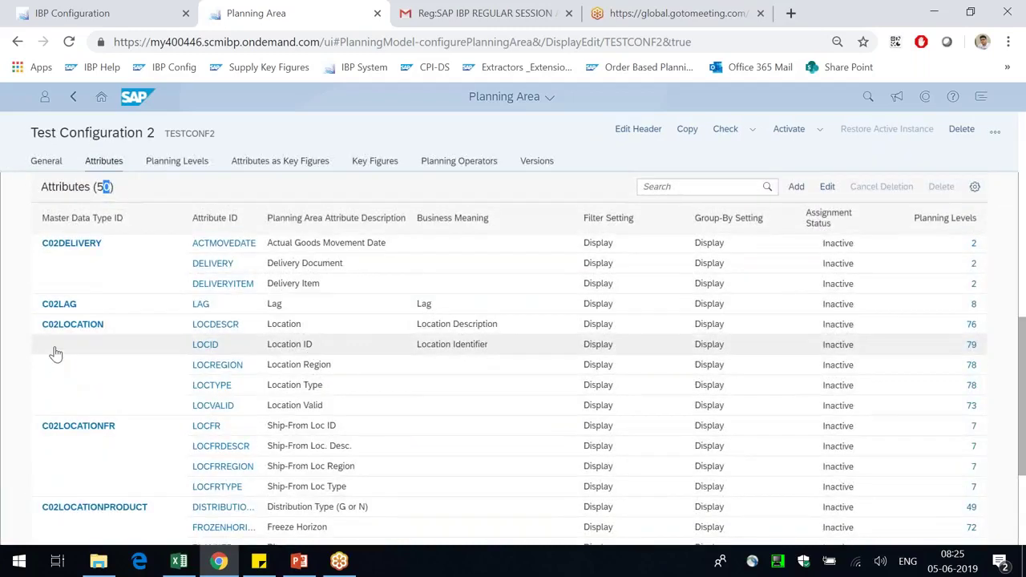
double_click(95, 327)
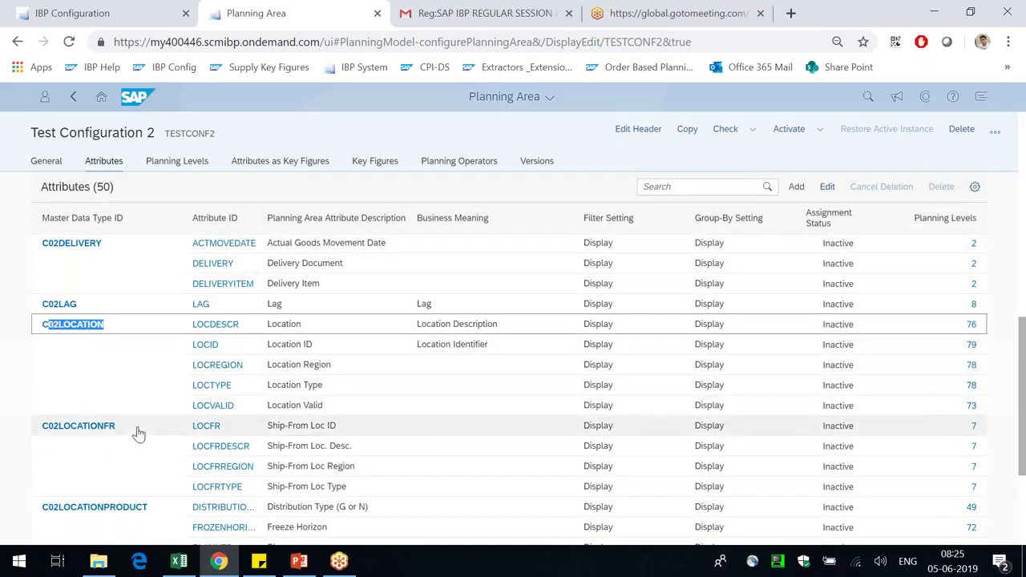
drag(137, 431, 50, 425)
scroll(116, 409, down, 4)
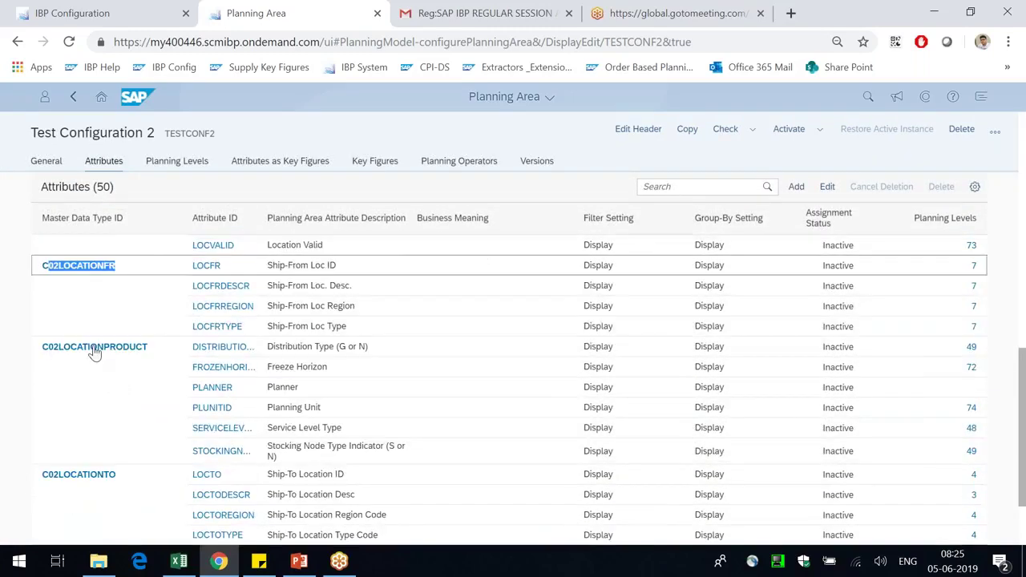
Step: Review the copied planning area's user-defined key figures, highlighting their count and status
click(373, 167)
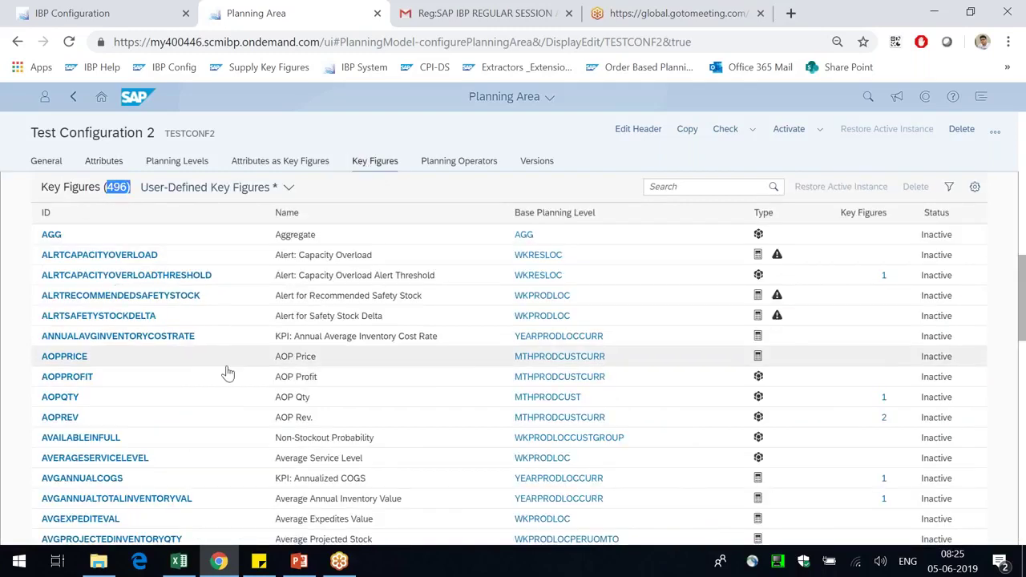
scroll(222, 375, down, 10)
scroll(212, 383, down, 8)
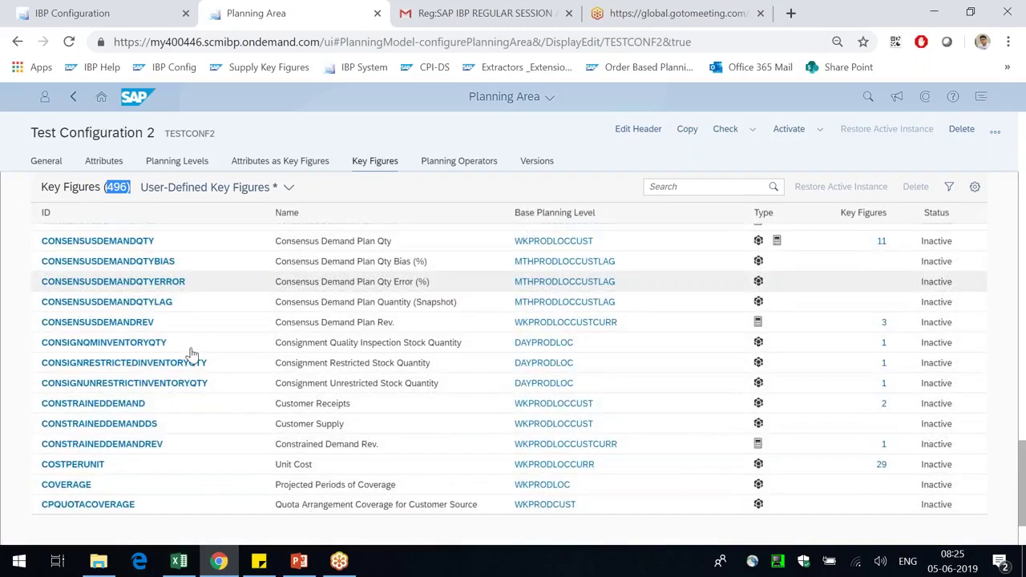
scroll(950, 275, up, 1)
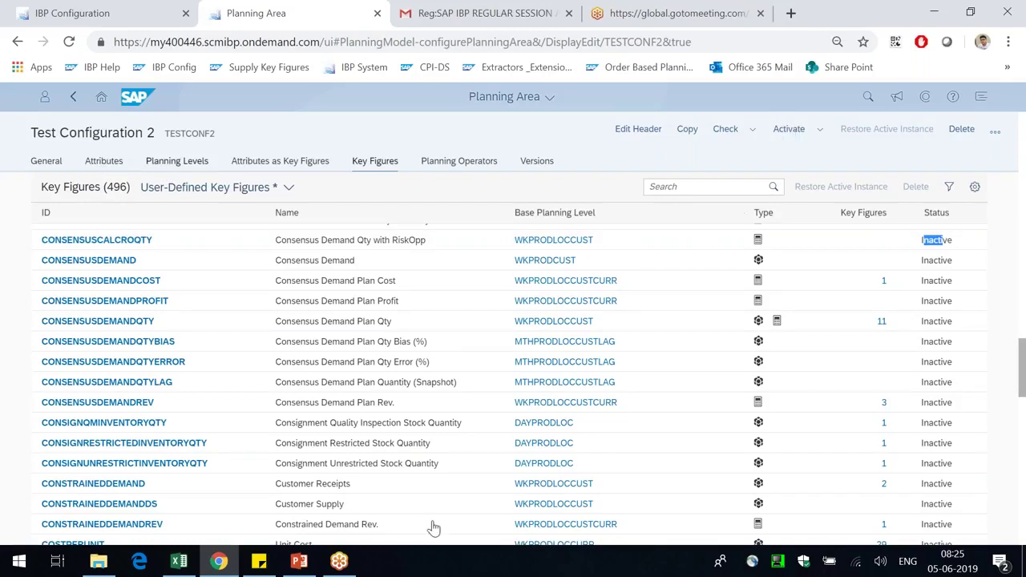
Step: Switch to PowerPoint and present the Planning Model Configuration slide's configuration cycle, starting with the Define step, and end the slide show
click(299, 561)
scroll(145, 311, up, 5)
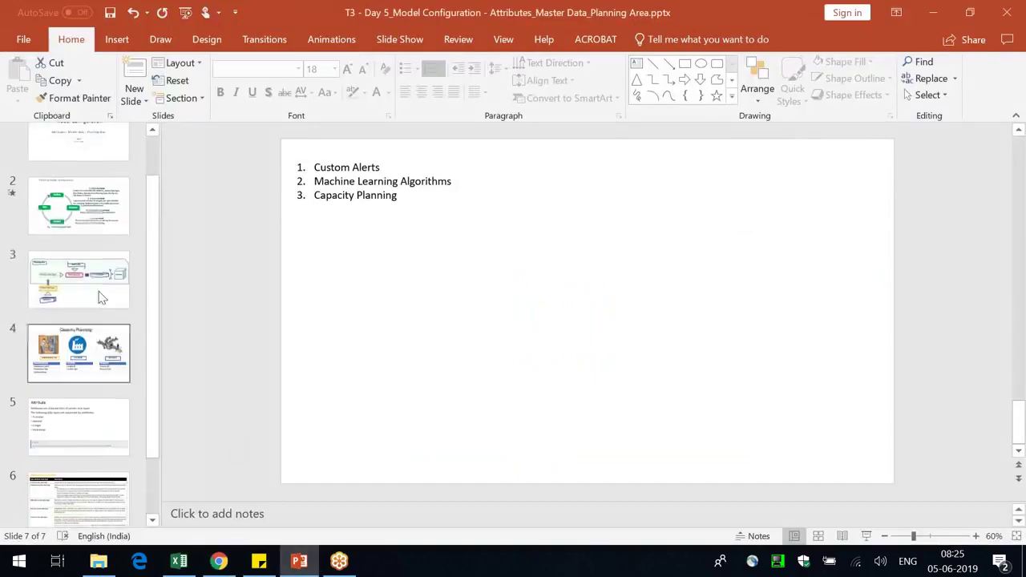
click(103, 224)
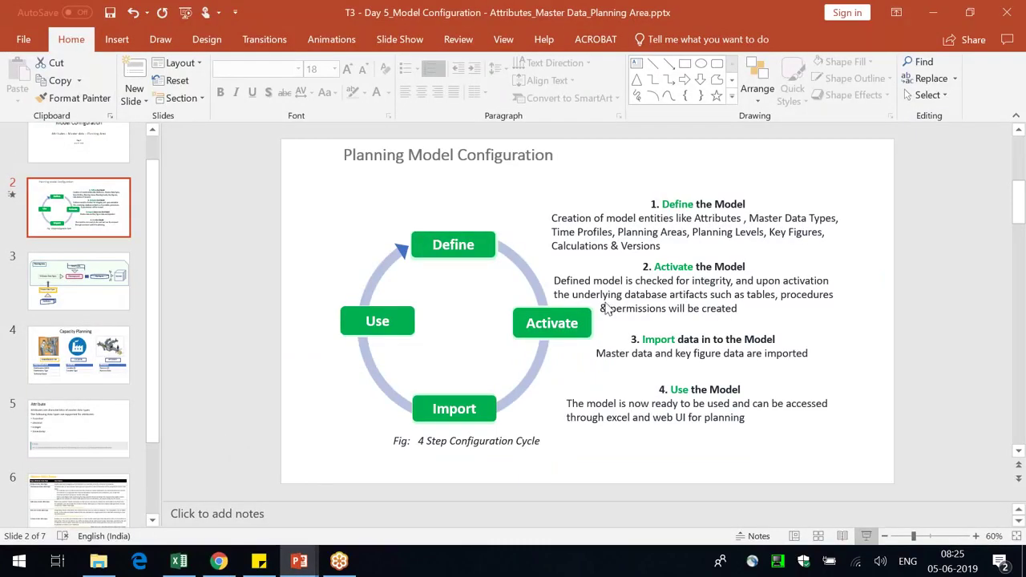
click(871, 537)
click(529, 227)
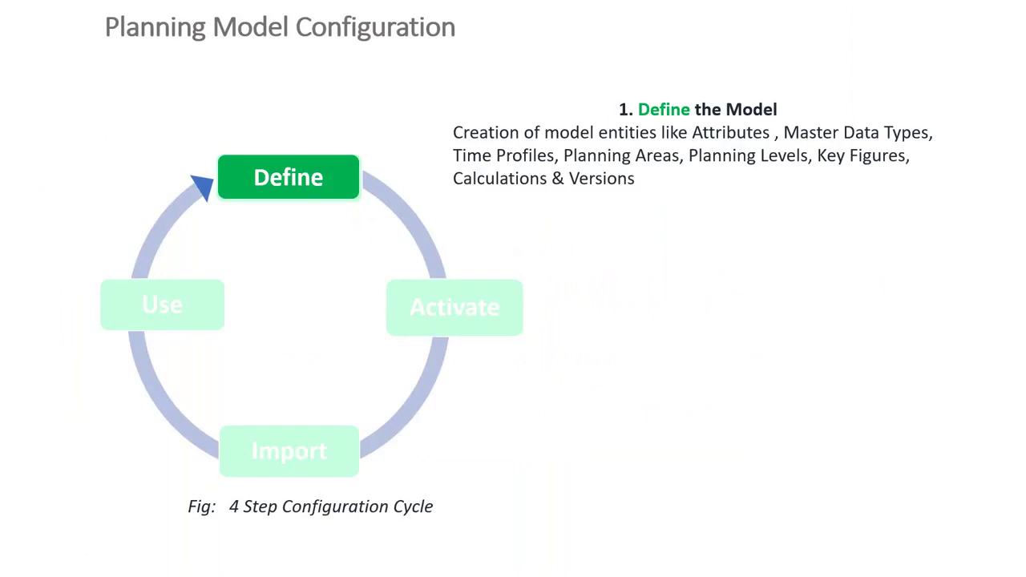
click(712, 175)
click(593, 338)
key(Escape)
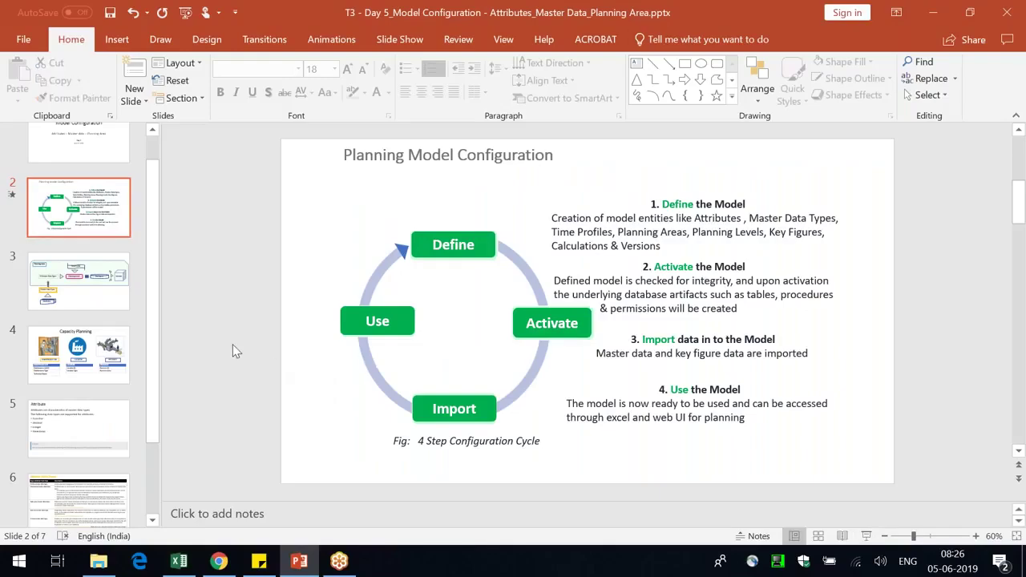
Step: Switch back to Chrome and open the master data Attributes app from the IBP Configuration page
key(alt+Tab)
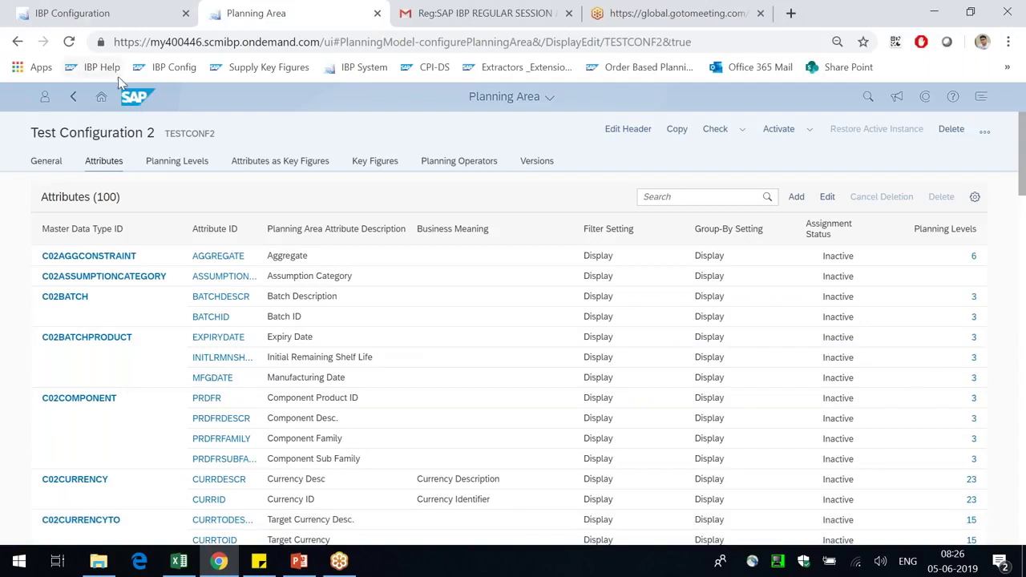
click(128, 12)
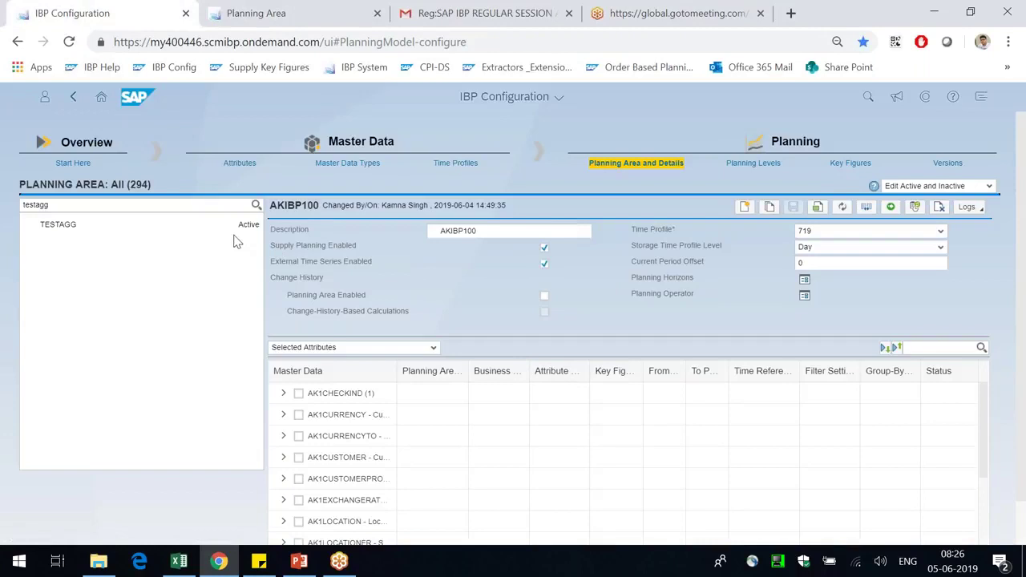
click(239, 163)
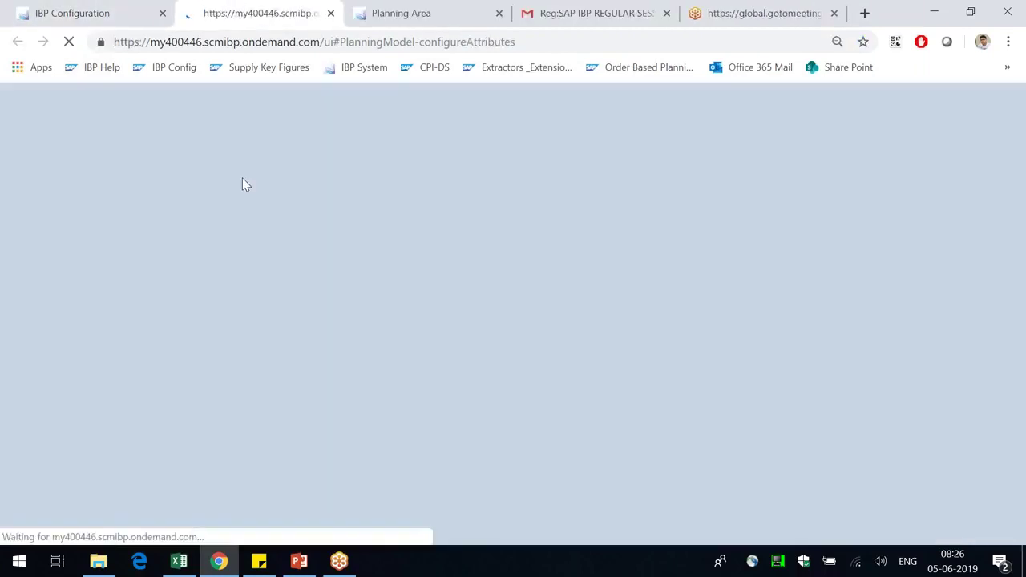
click(89, 13)
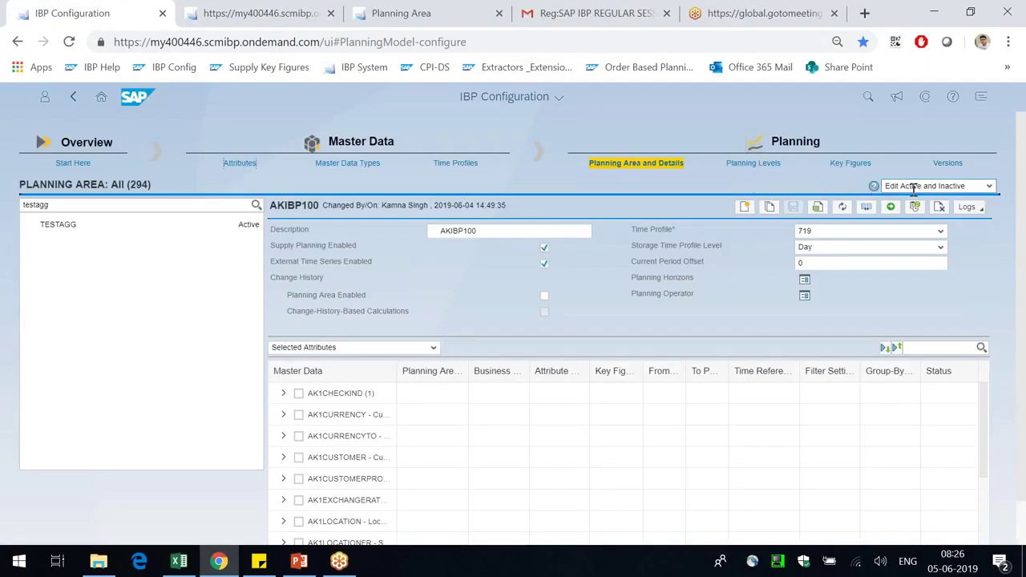
click(239, 163)
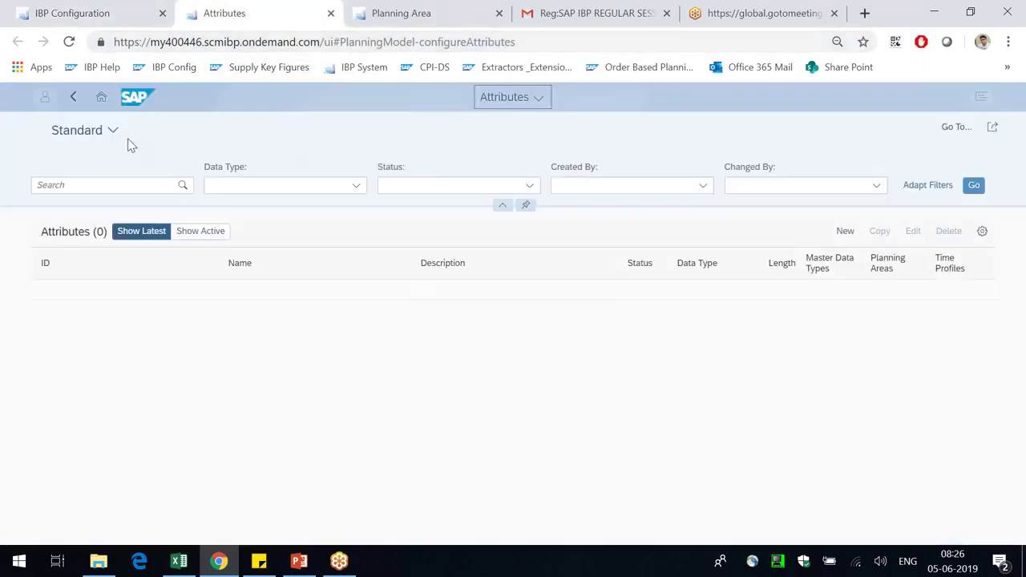
Step: Return to the SAP IBP home page and open the Configuration app from the Model Configuration group
click(73, 97)
click(96, 10)
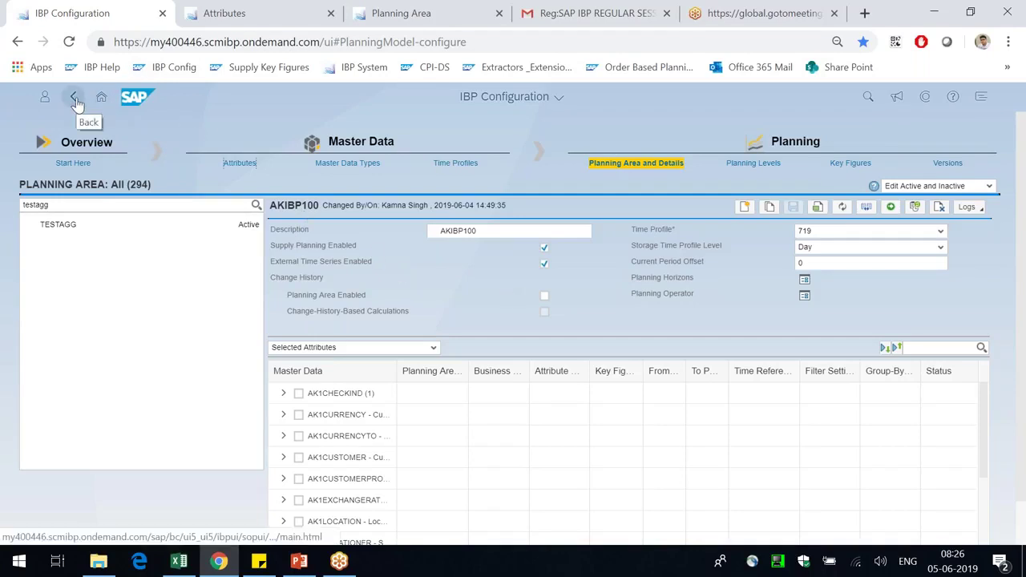
click(384, 12)
click(127, 13)
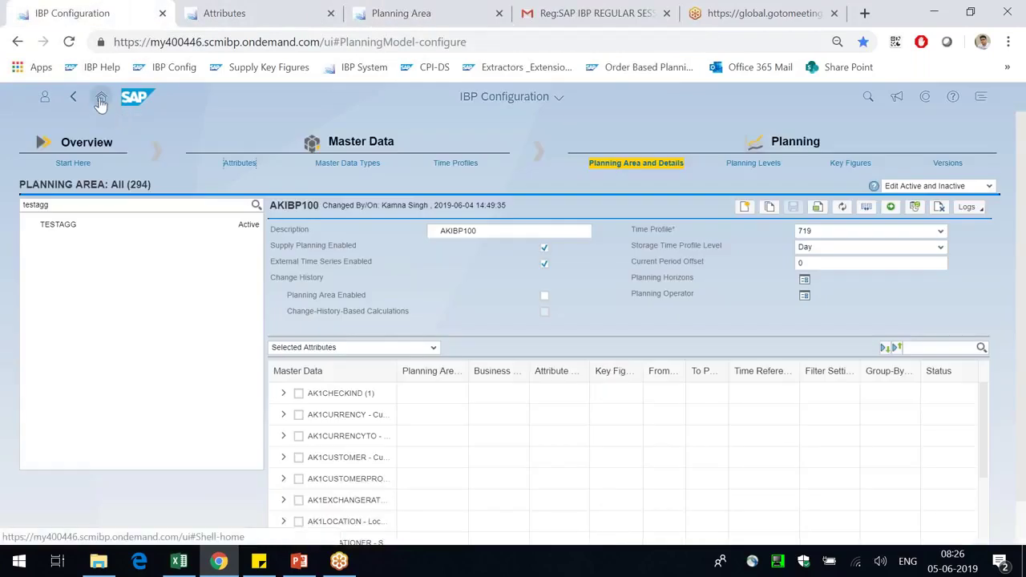
click(101, 97)
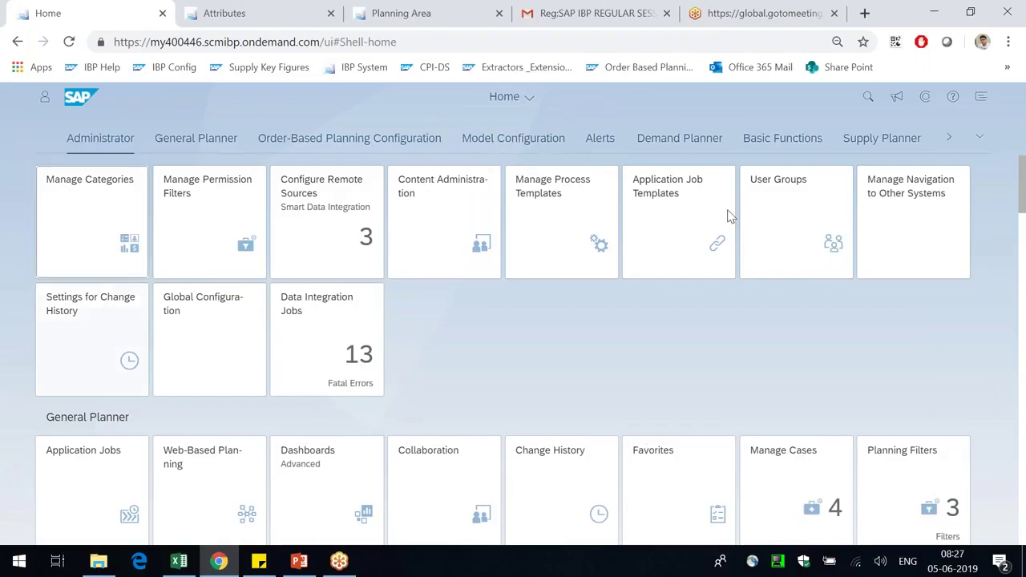
click(525, 141)
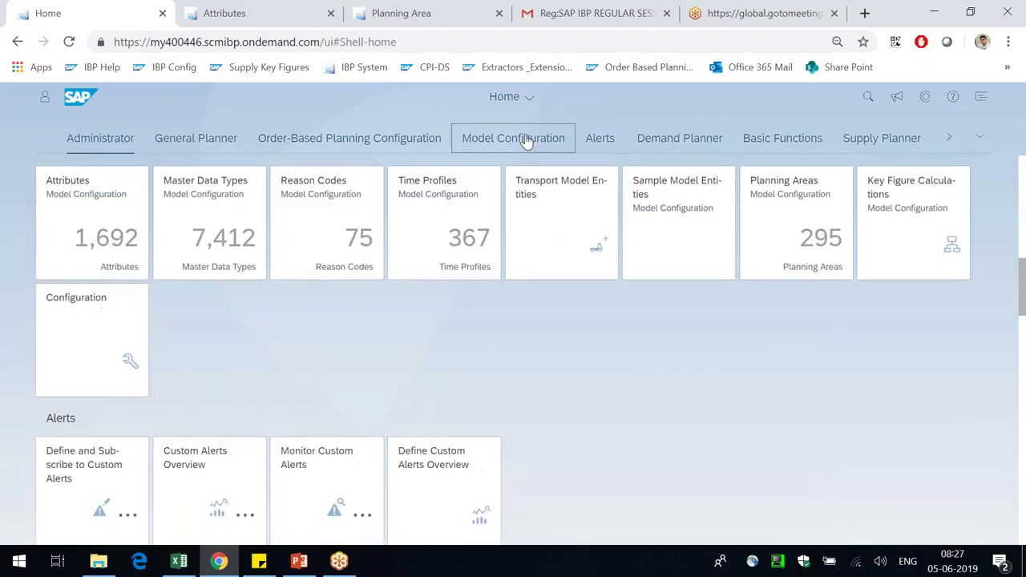
click(79, 311)
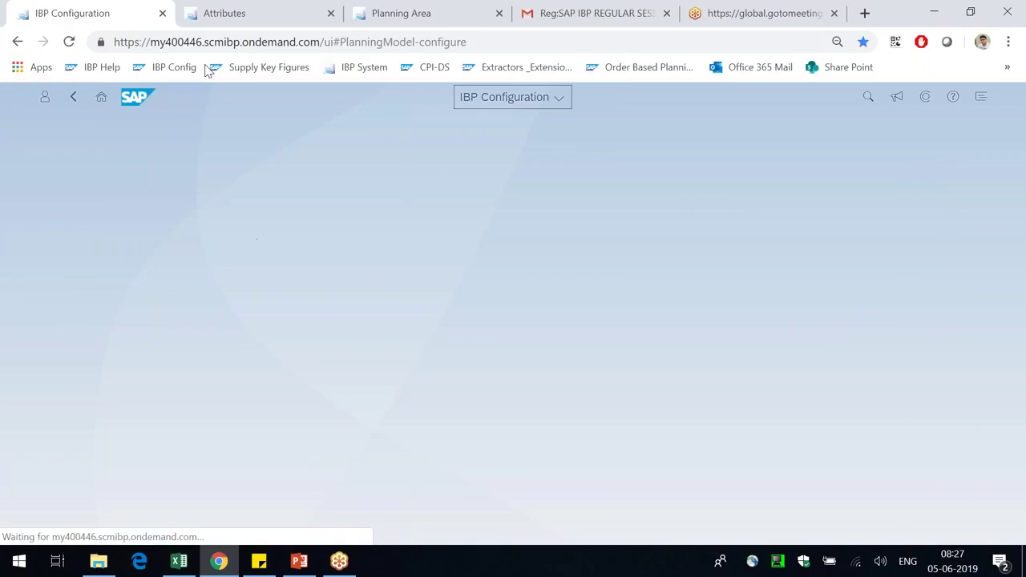
Step: Return to the Attributes app, dismiss the authentication information dialog and highlight the number of attributes
click(207, 11)
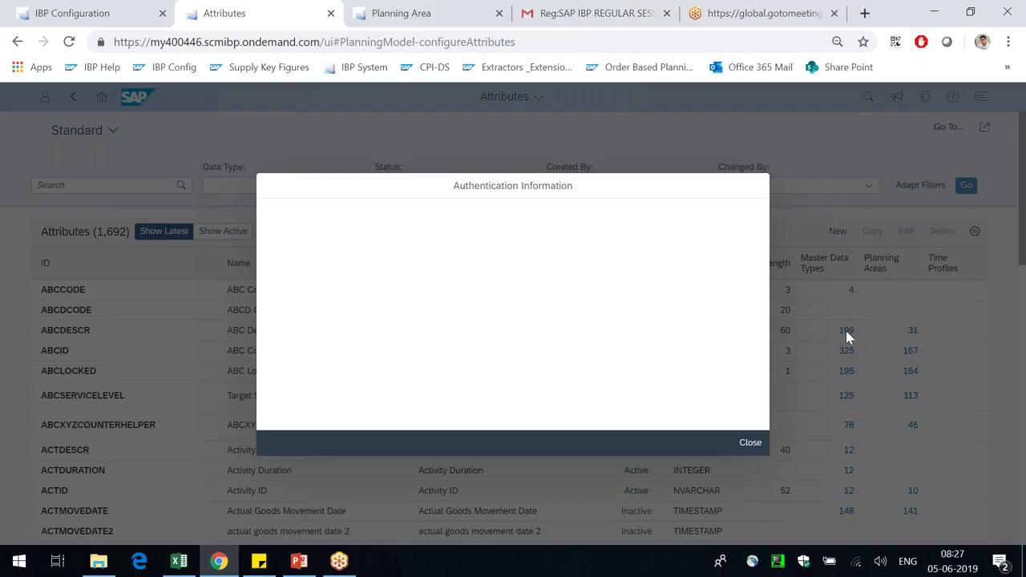
click(754, 446)
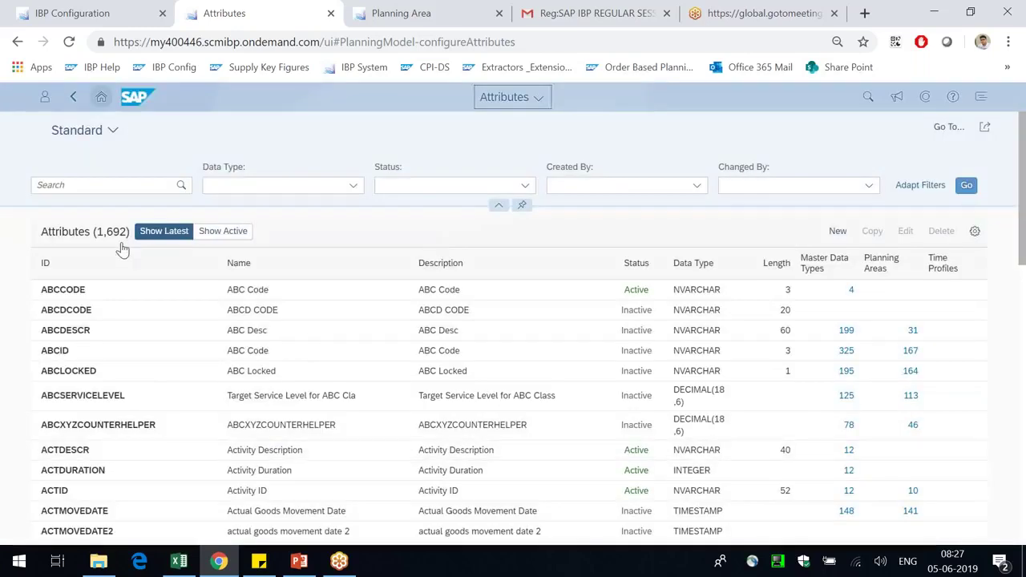
drag(101, 233, 118, 232)
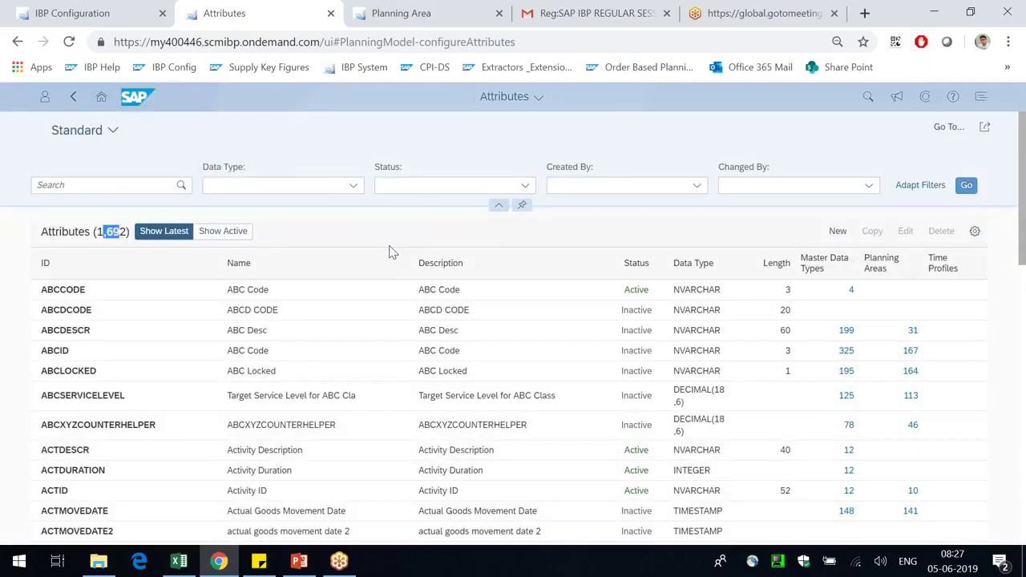
Step: Go back to the home page and reopen the Attributes app from the Model Configuration group
click(74, 98)
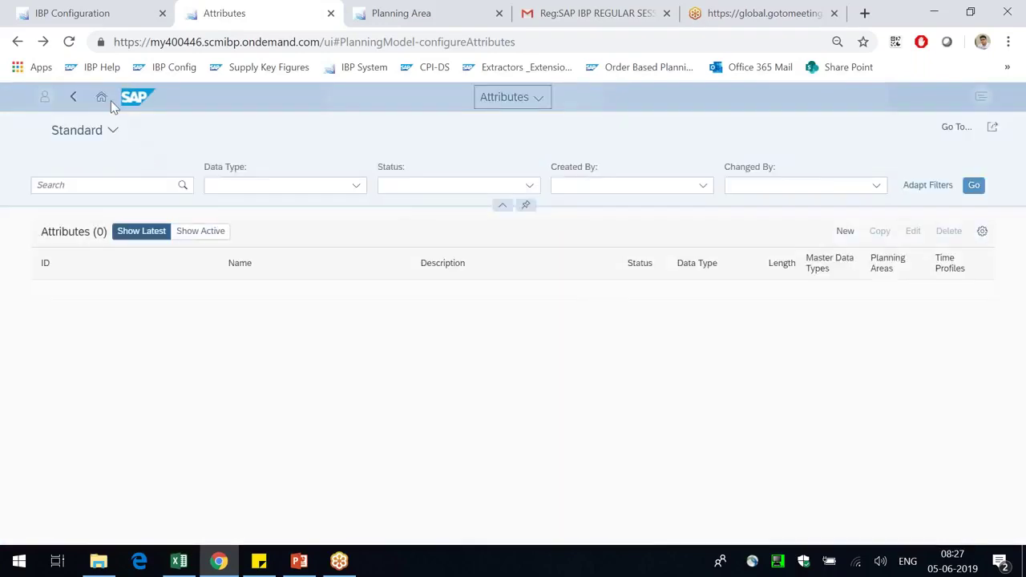
click(104, 102)
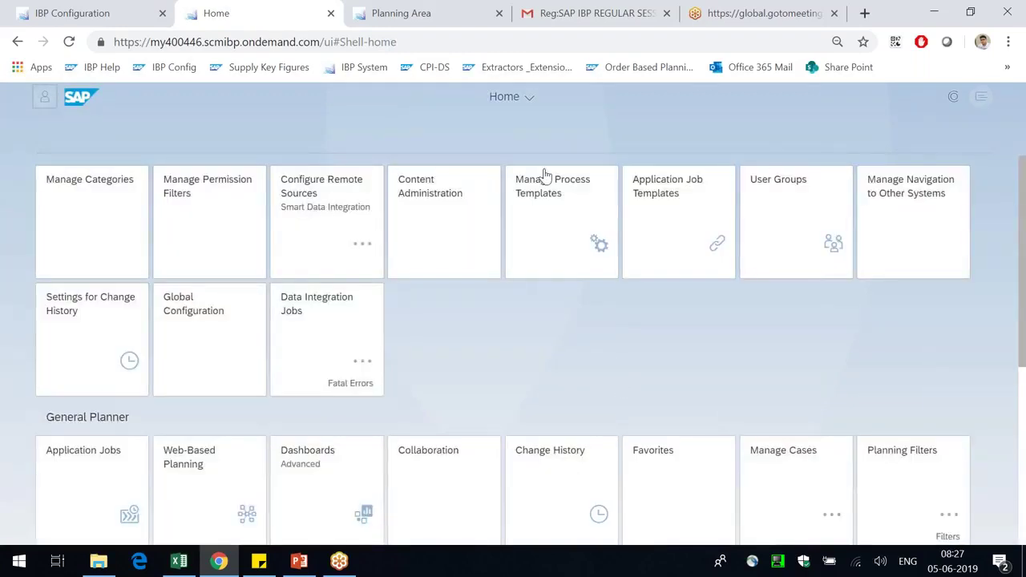
click(527, 141)
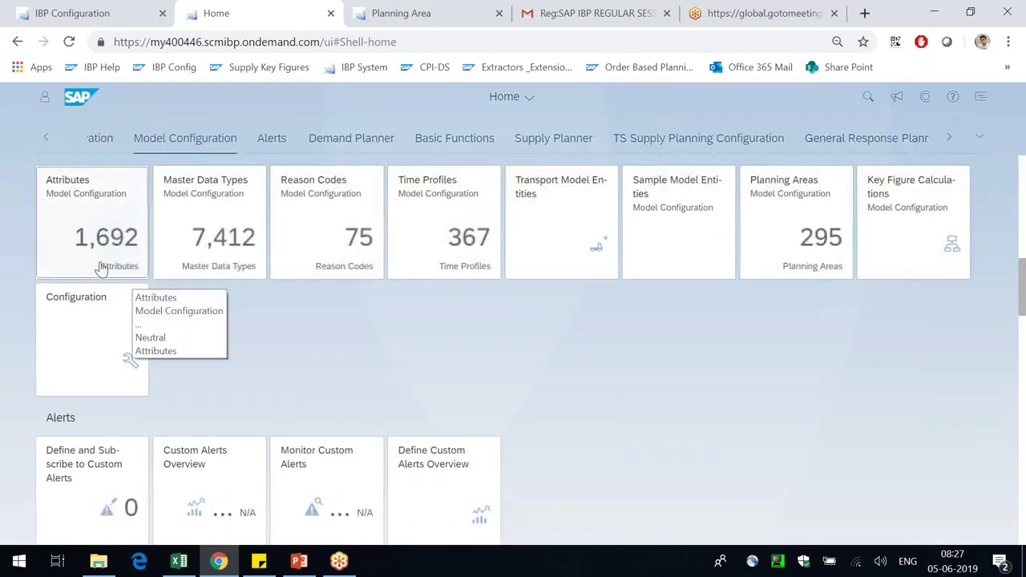
click(71, 195)
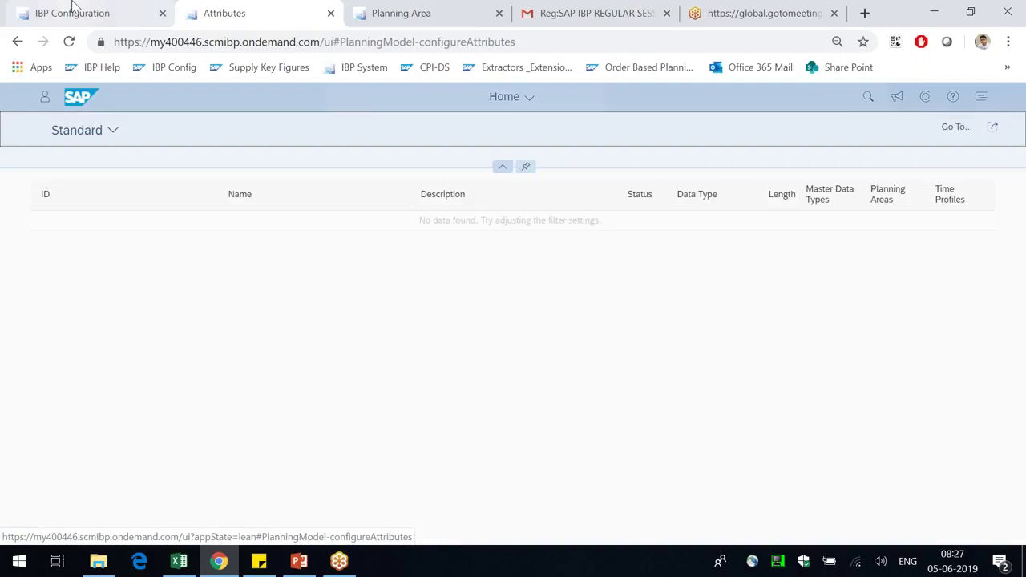
click(73, 13)
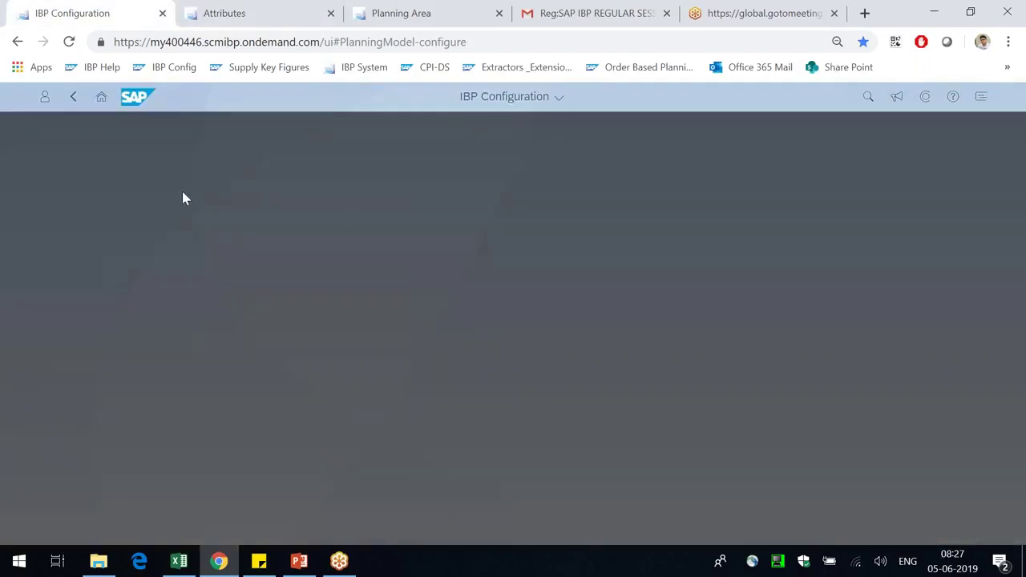
click(263, 9)
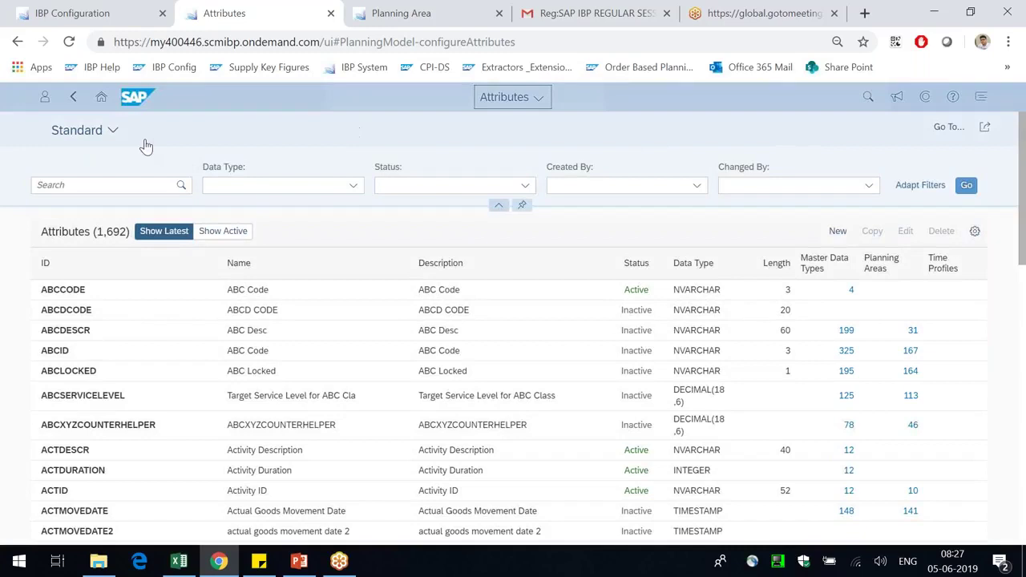
Step: Examine the attributes list, including the attribute count, status, data type, length and where-used columns
scroll(166, 131, down, 1)
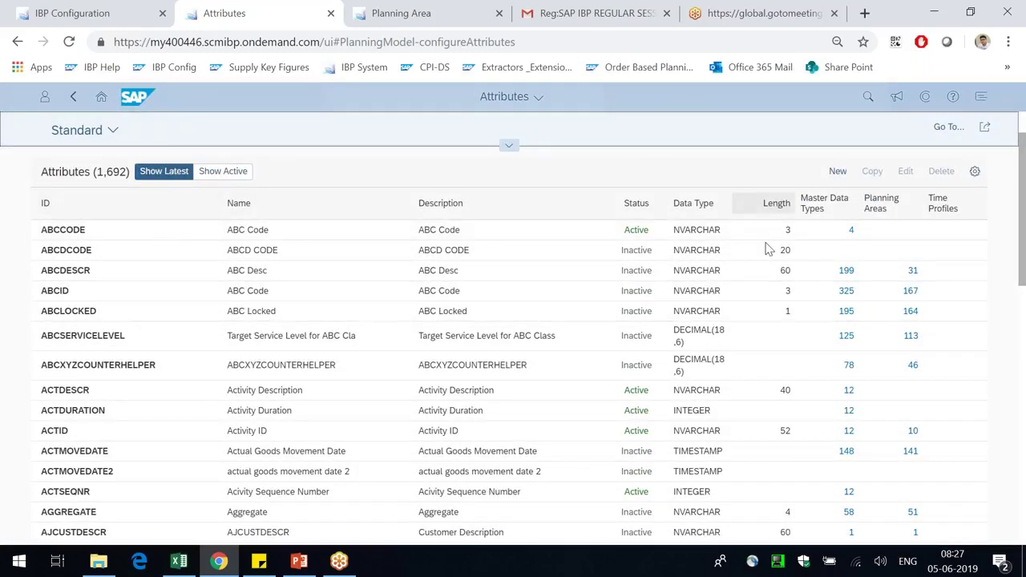
drag(104, 171, 113, 171)
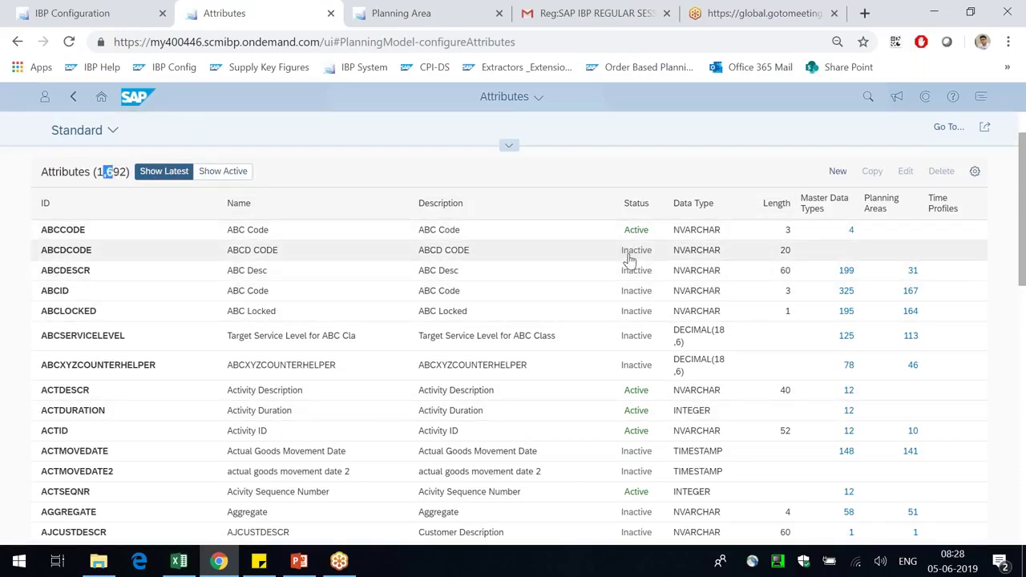
click(779, 205)
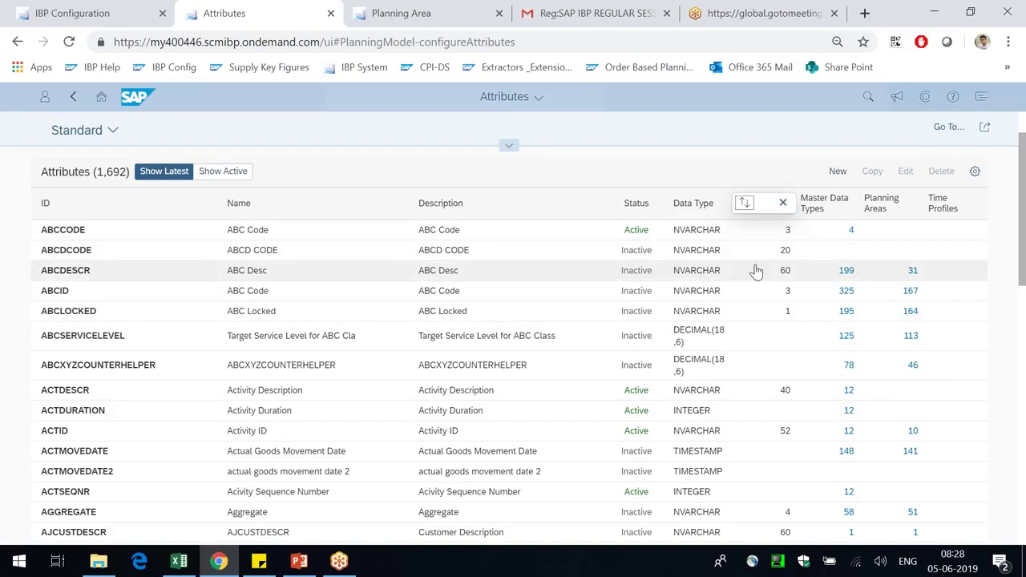
click(783, 202)
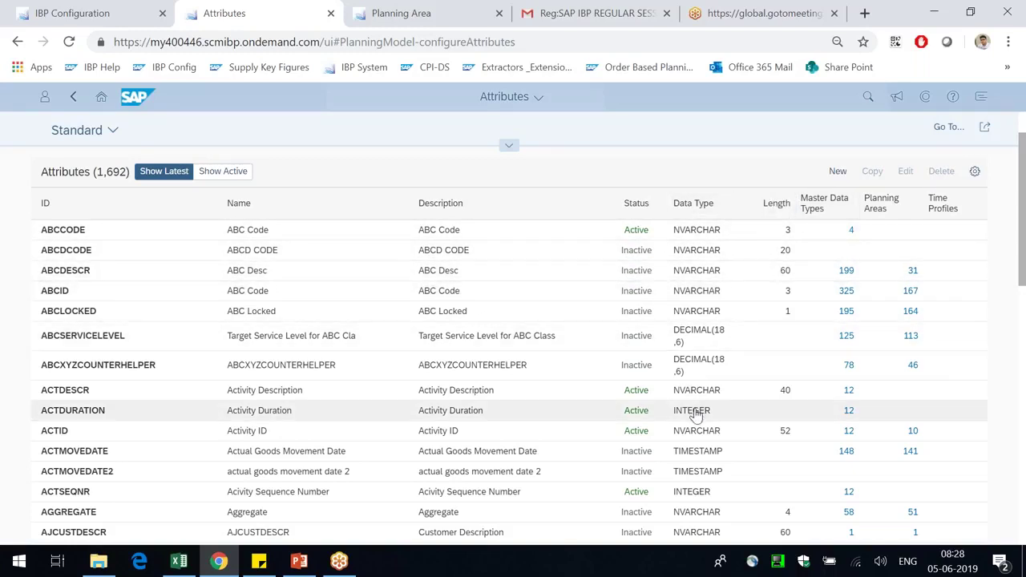
scroll(678, 488, down, 3)
scroll(676, 473, up, 4)
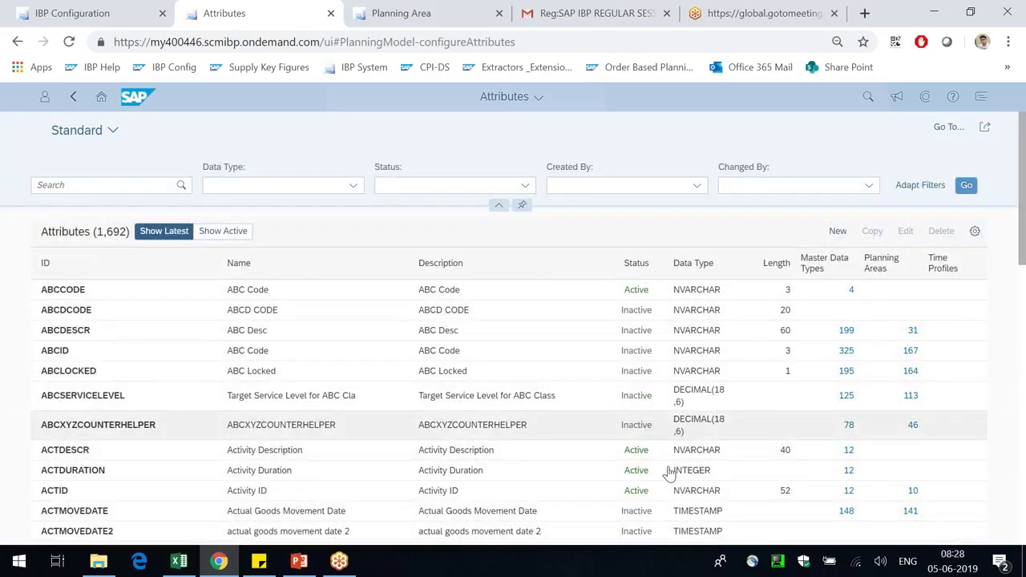
scroll(670, 473, down, 6)
scroll(678, 458, up, 7)
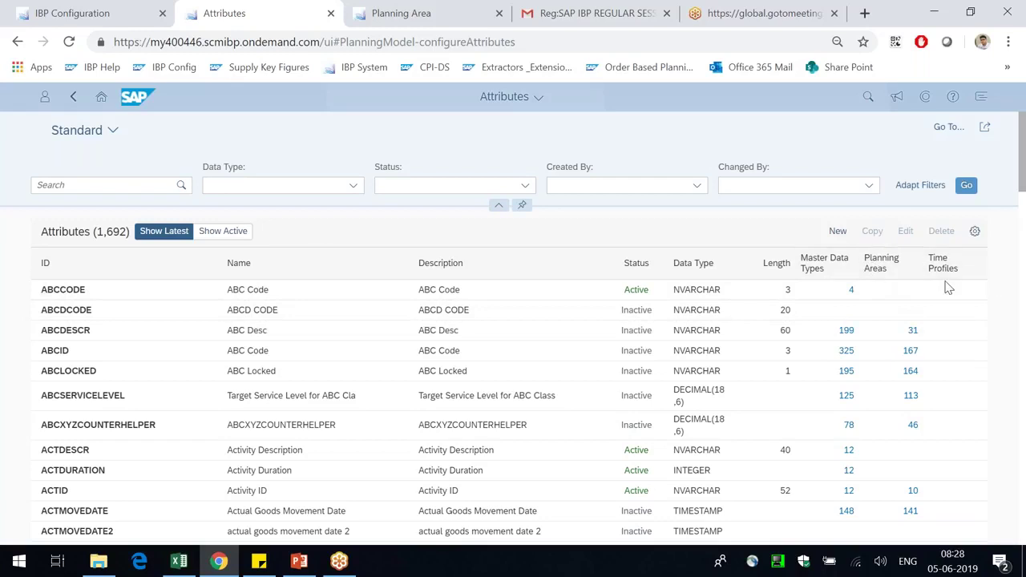
Step: Start a new attribute, consult the Maintenance Job table on PowerPoint's Capacity Planning slide, and return to Chrome
click(838, 234)
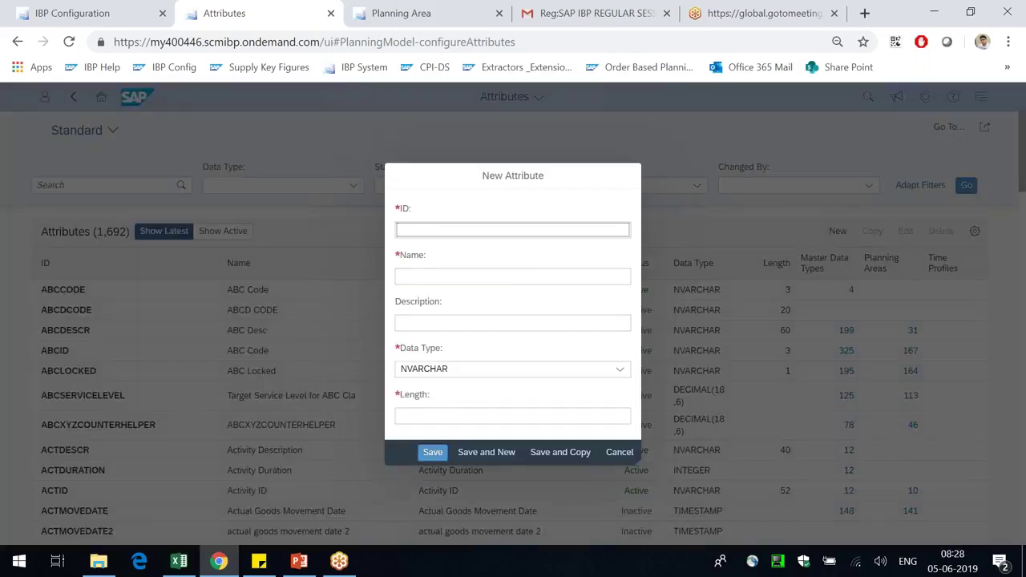
key(alt+Tab)
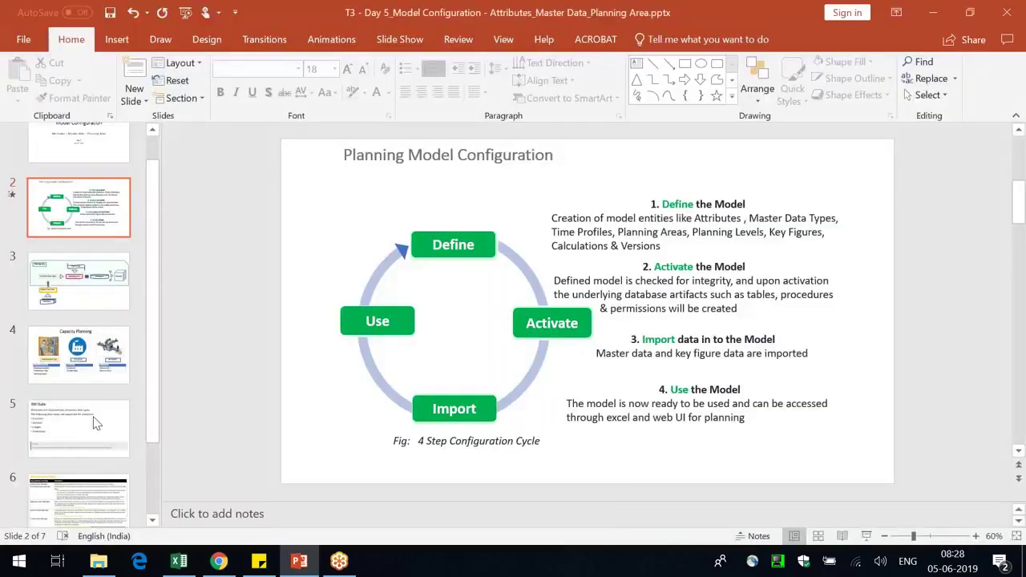
scroll(96, 422, down, 2)
click(87, 258)
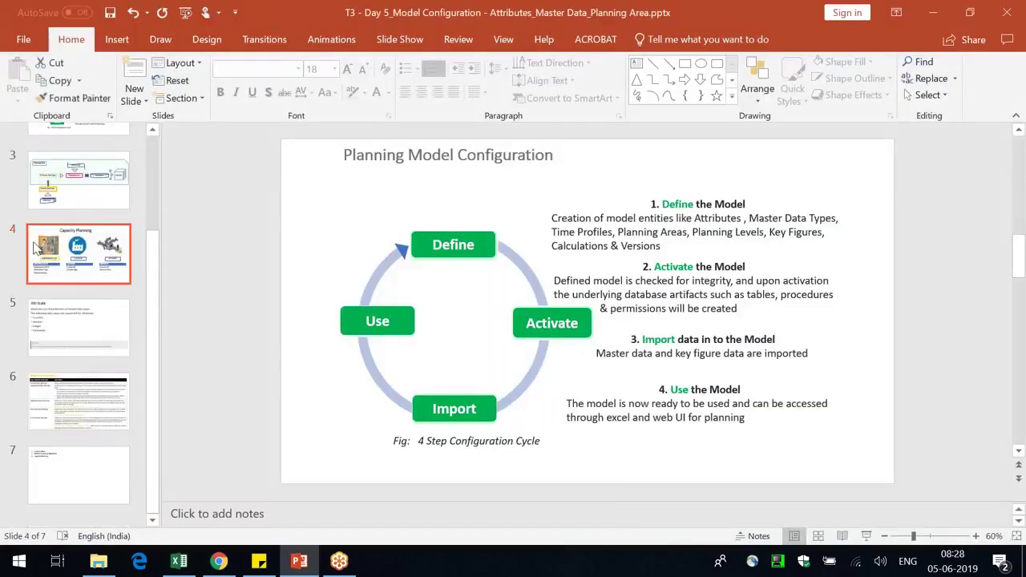
click(451, 393)
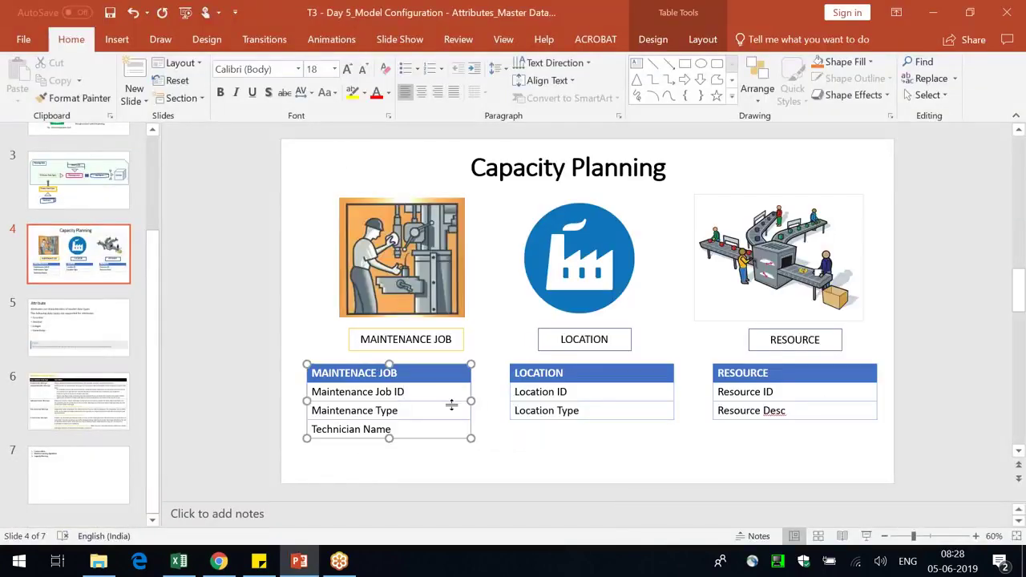
key(alt+Tab)
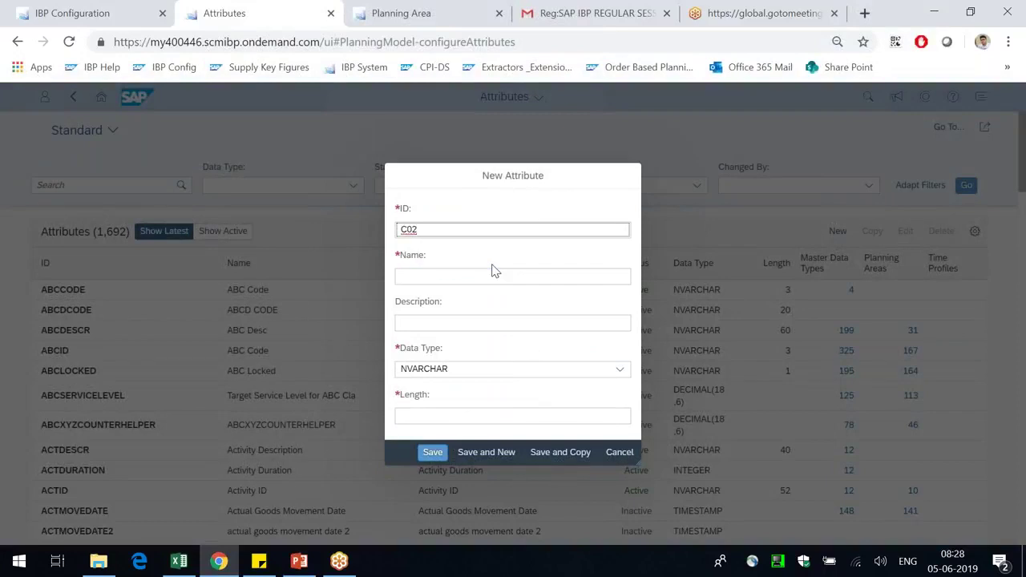
Step: Enter the attribute ID C02MJOBID, name and description Maintenance Job ID and length 10, and try to save it
text(BID)
key(Tab)
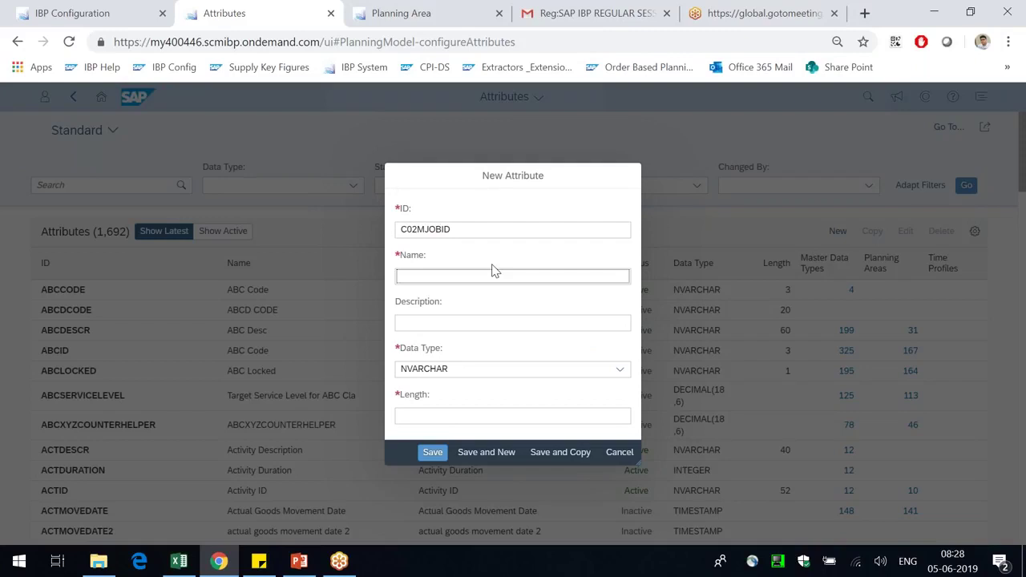
text(Mainteance Job ID)
right_click(439, 276)
click(469, 287)
drag(503, 279, 372, 279)
key(ctrl+c)
click(443, 321)
key(ctrl+v)
click(480, 415)
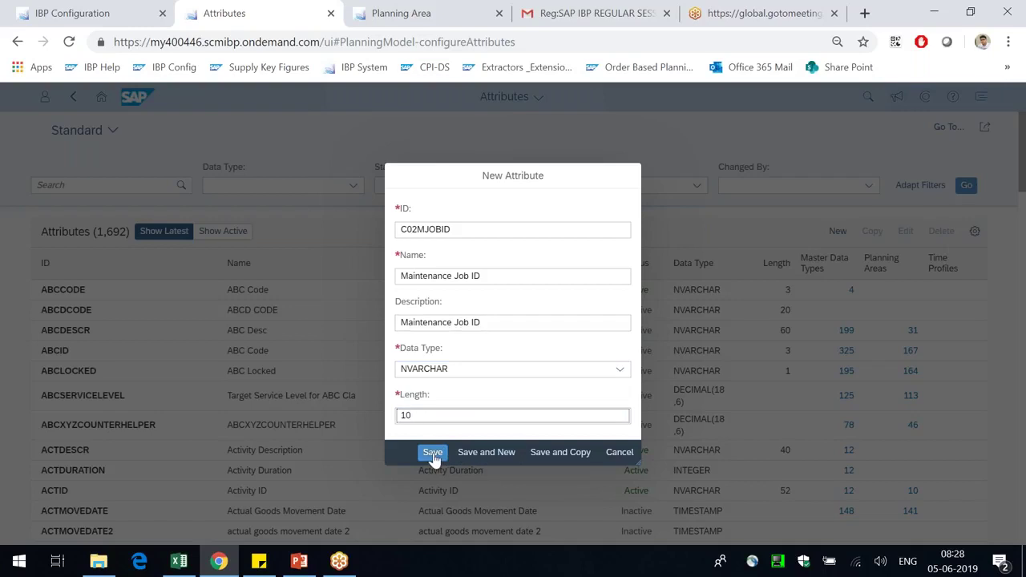
click(476, 454)
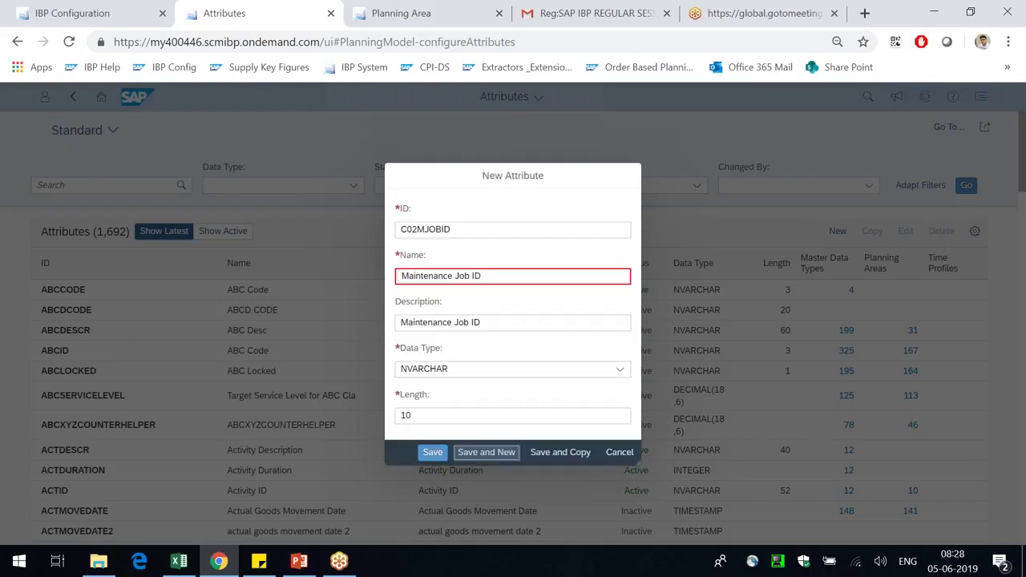
Step: Change the attribute's name to C02 Maintenance Job ID and save it, continuing with a new attribute
click(492, 278)
key(Home)
text(C02)
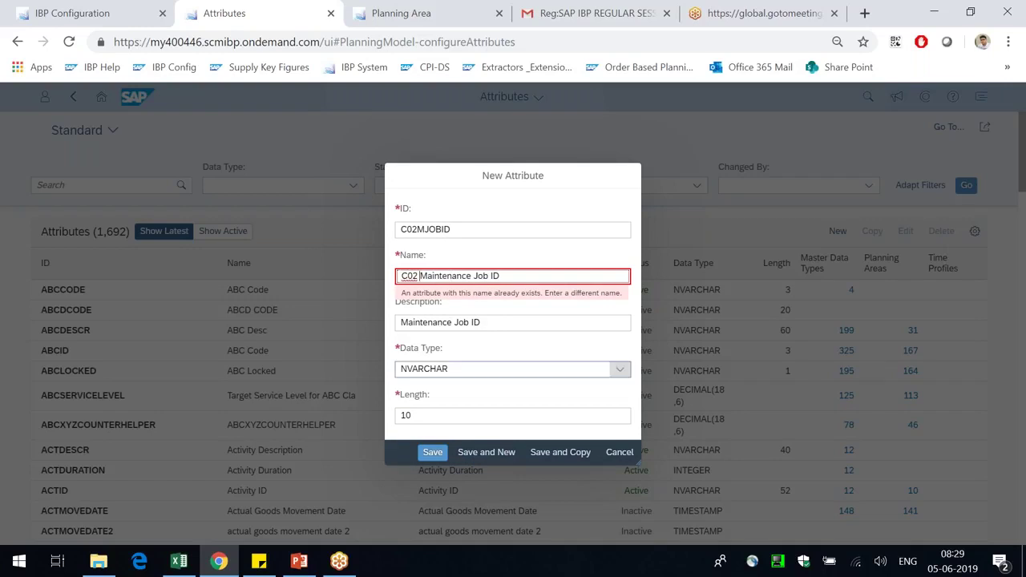
click(481, 455)
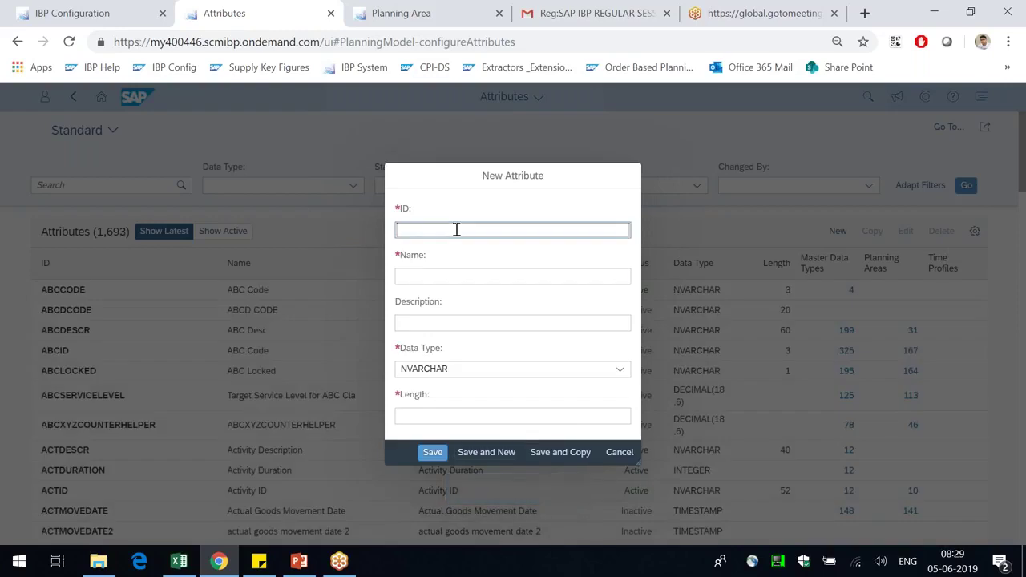
Step: Cancel the blank new attribute and filter the attributes list by c02
key(Escape)
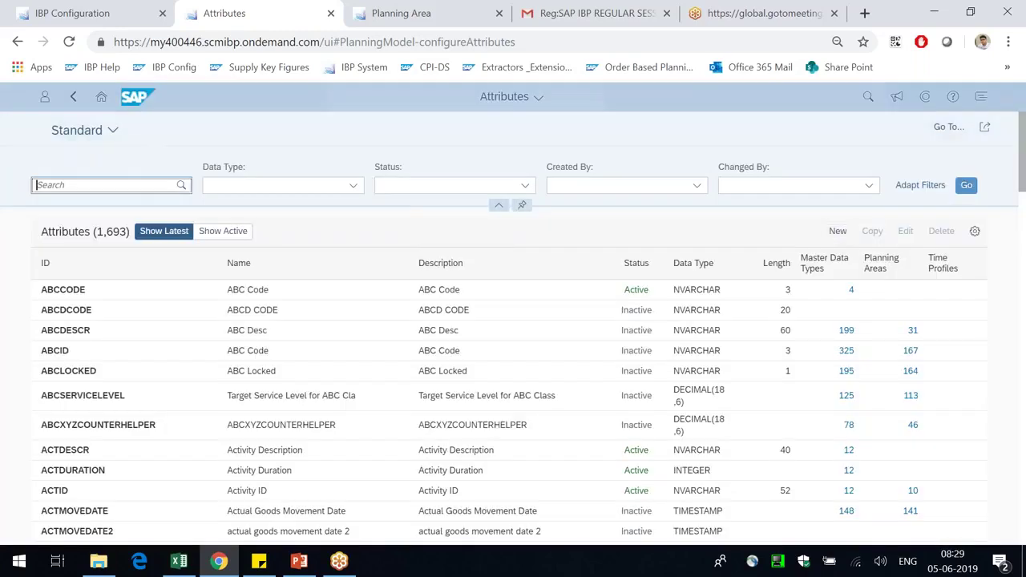
text(c02)
click(967, 185)
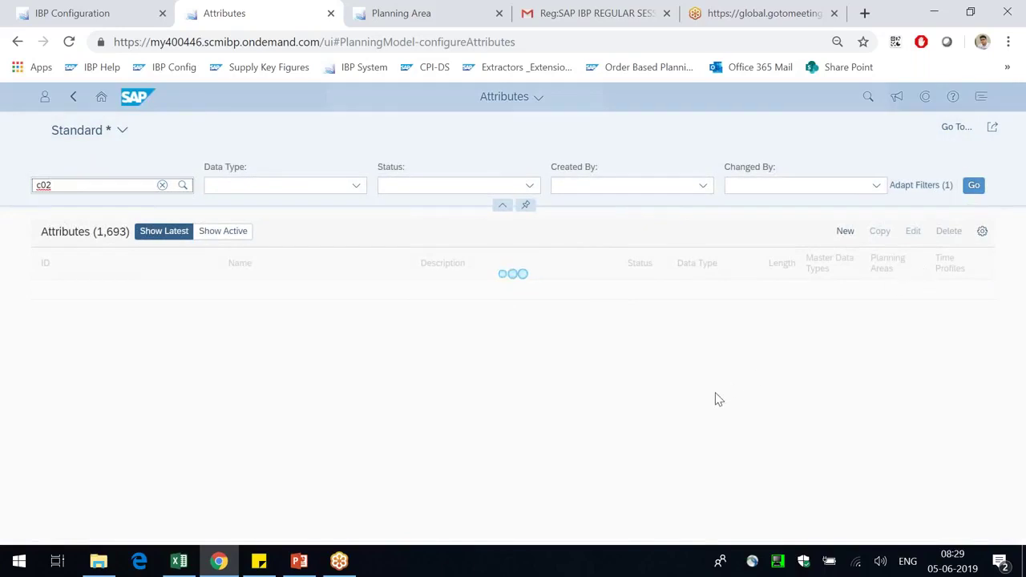
Step: Start a new attribute and enter C02MJOBTYPE as its ID
click(844, 239)
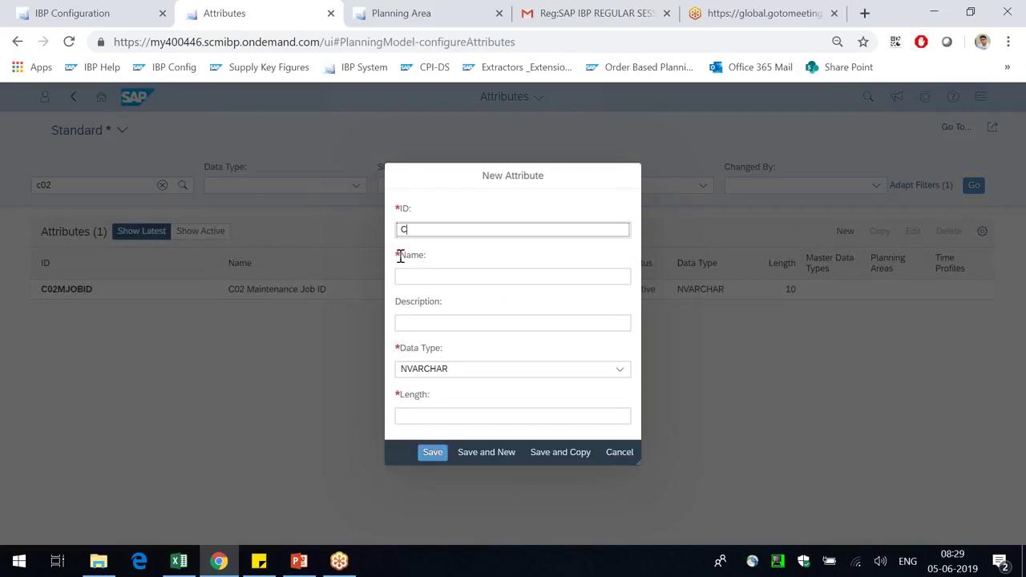
text(C02MJOBDESC)
key(Tab)
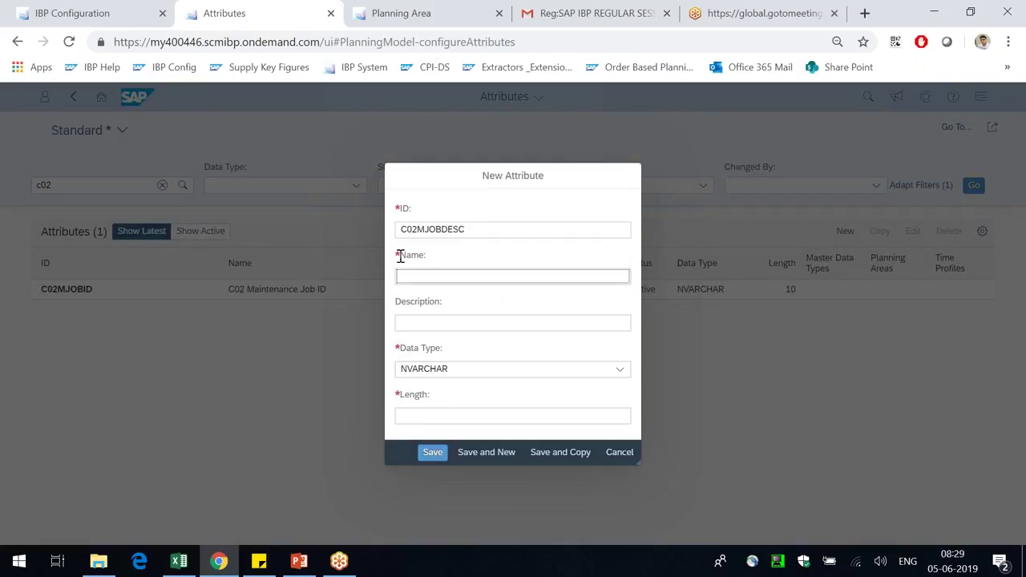
click(510, 224)
key(BackSpace)
key(BackSpace)
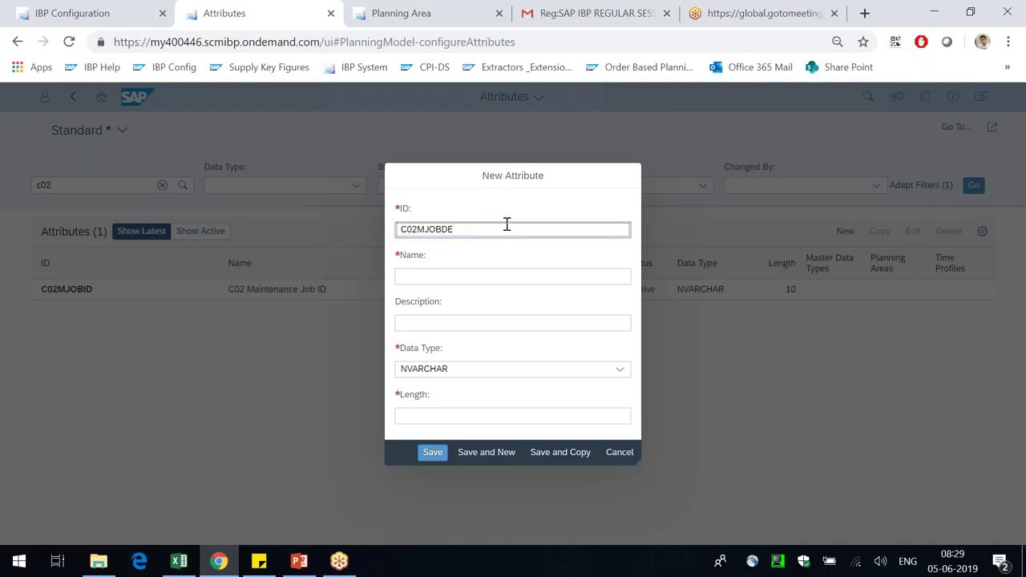
text(TYPE)
Step: Name the attribute C02 Maintenance Job Type, describe it as Maintenance Job Type, set length 20, and save it, continuing with a new attribute
click(479, 274)
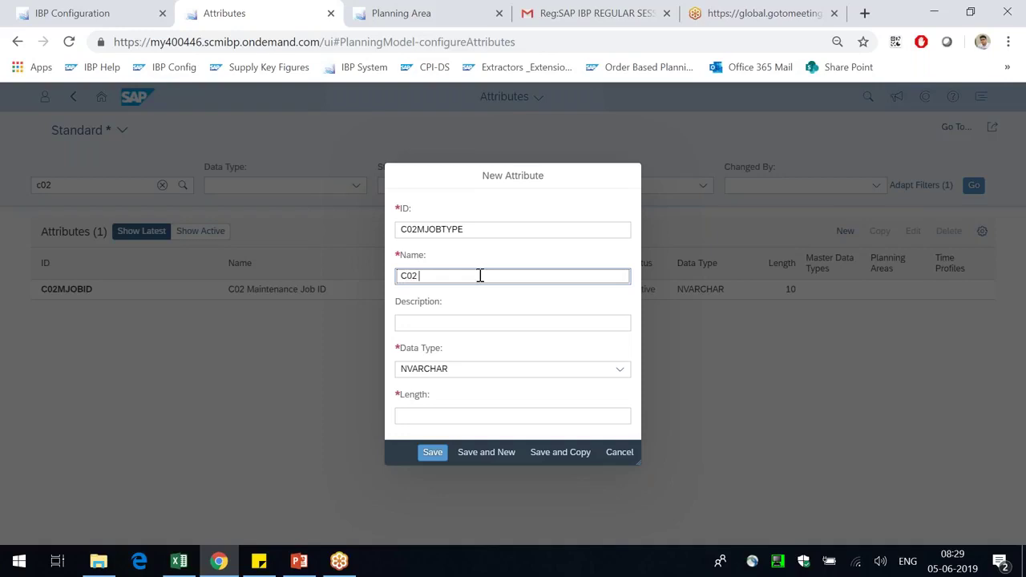
text(C02 Mainteance Job Type)
right_click(445, 276)
click(497, 284)
drag(529, 277, 420, 277)
key(ctrl+c)
click(440, 321)
key(ctrl+v)
click(449, 416)
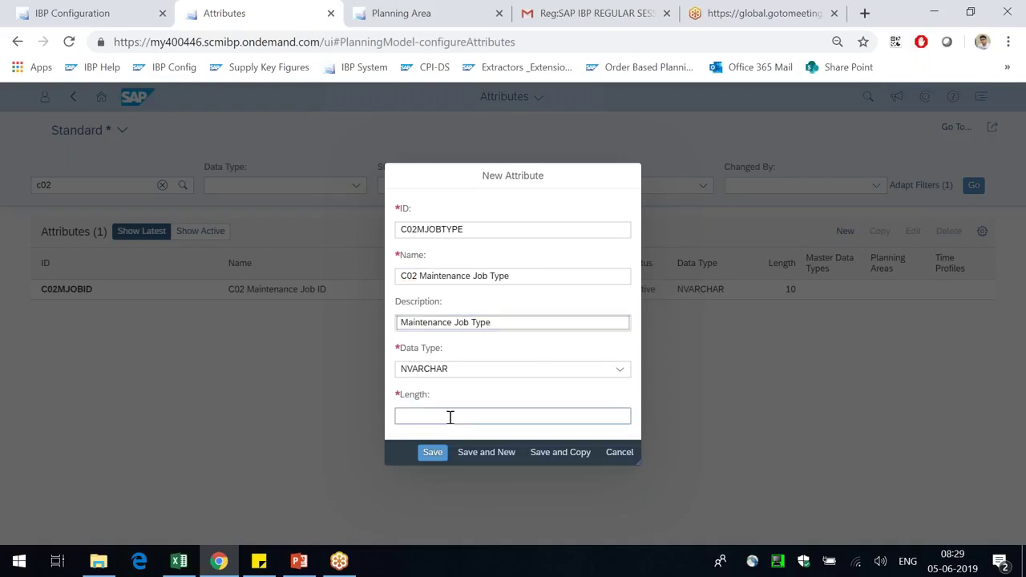
text(20)
click(486, 452)
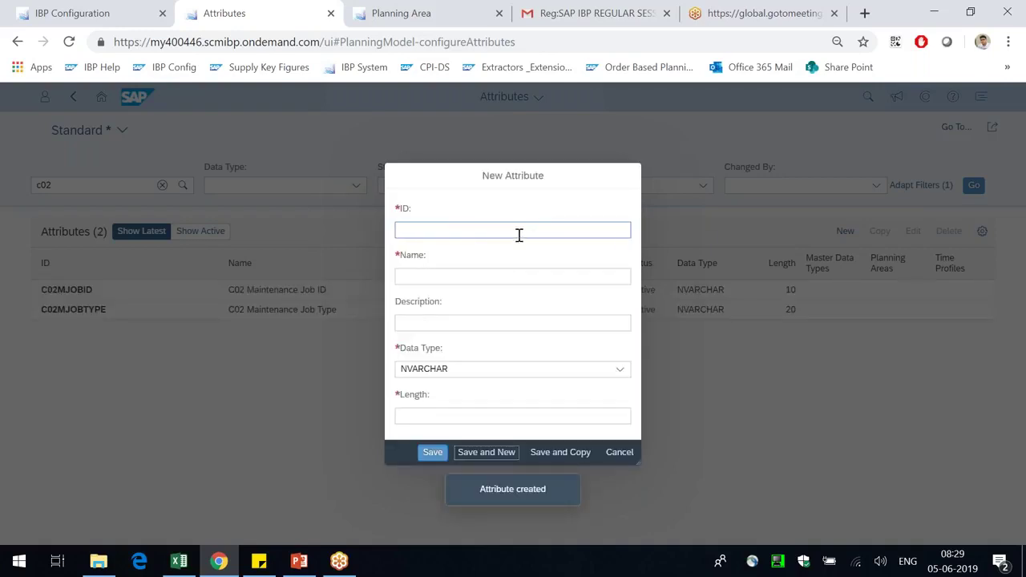
Step: Enter the new attribute's ID C02MJOBTECHNICIAN and name C02 Maintenance Job Technician, correcting the spelling of Maintenance
text(C02MJ)
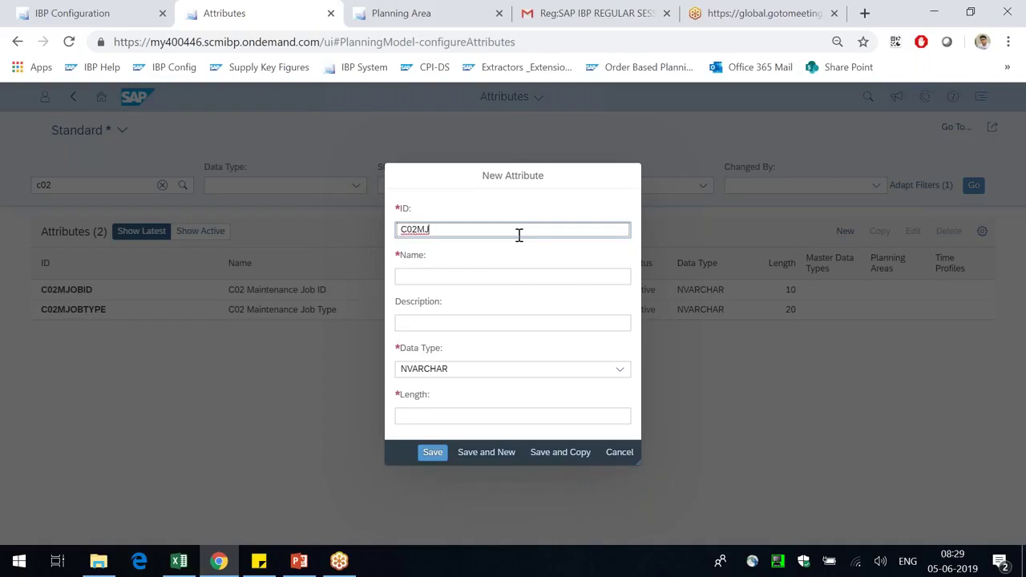
text(OBTECHNICIAN)
key(Tab)
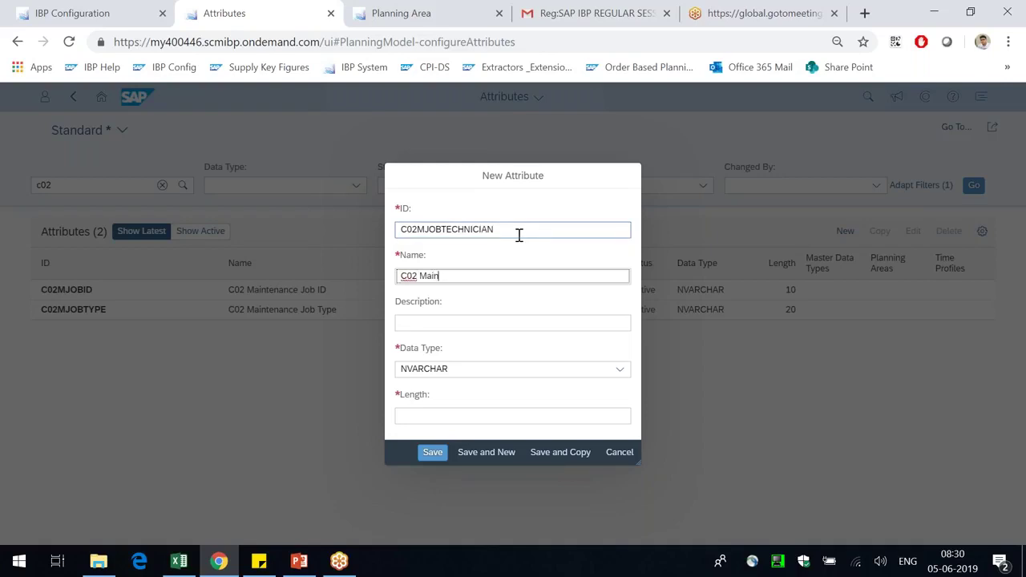
text(C02 Mainteanace Job Technician)
right_click(444, 276)
click(497, 288)
Step: Copy Maintenance Job Technician from the name into the description, set the length to 20, and save the attribute
drag(537, 275, 422, 290)
key(ctrl+c)
click(449, 323)
key(ctrl+v)
click(453, 412)
text(20)
click(433, 453)
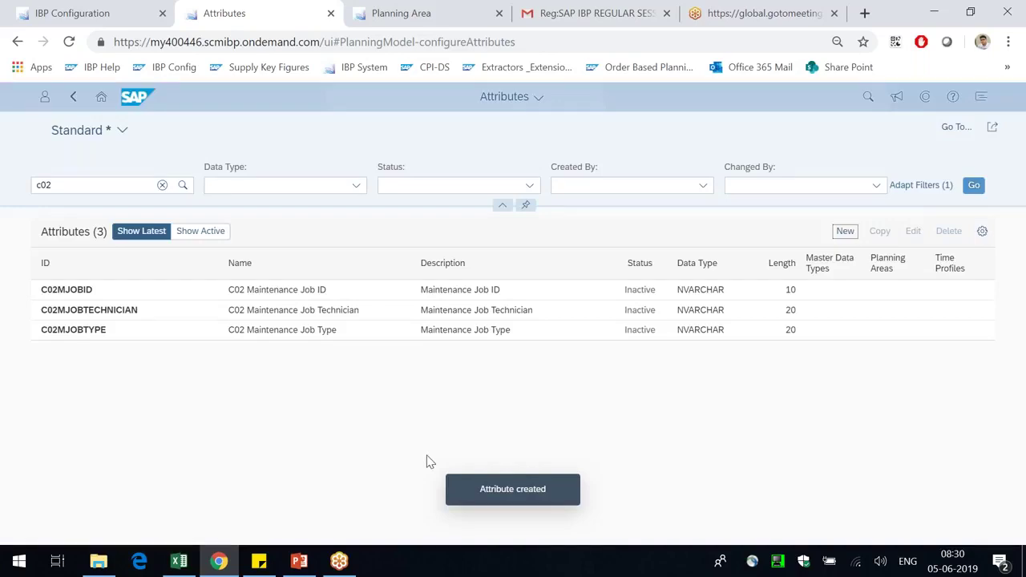
Step: Change the length of the C02MJOBID attribute to 30 and save it
click(804, 295)
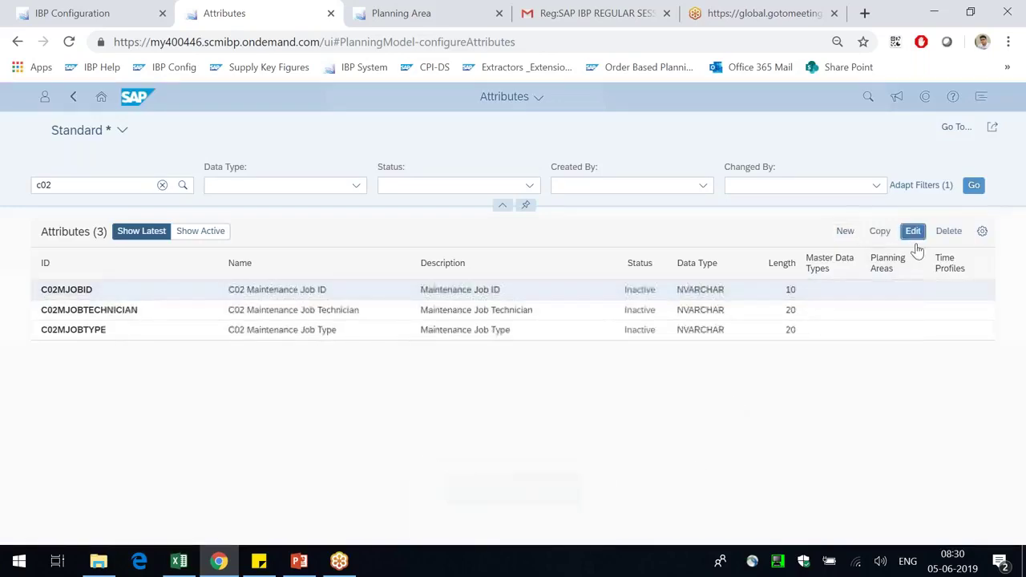
click(913, 231)
click(425, 412)
drag(426, 412, 359, 415)
text(3)
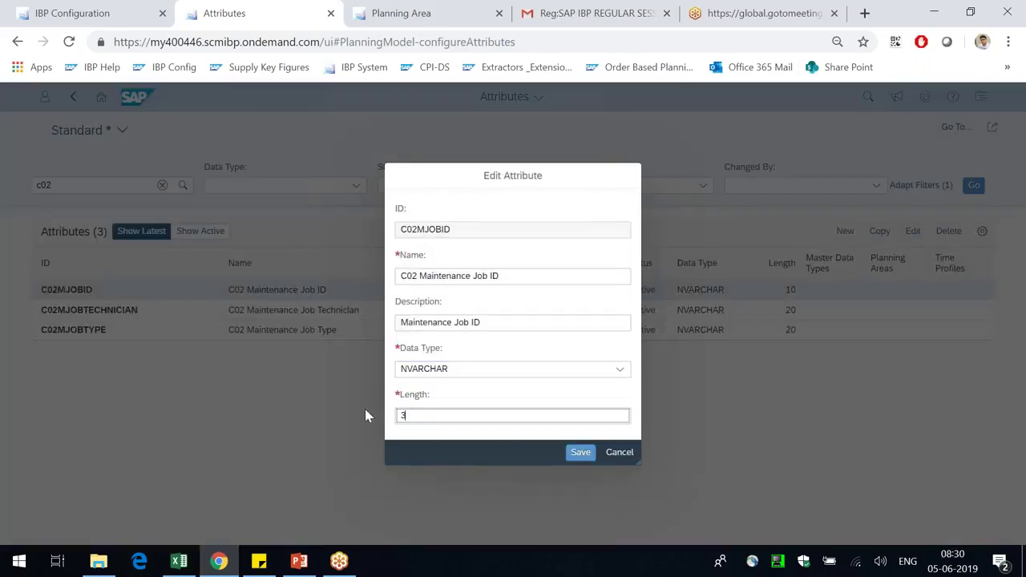
text(0)
click(585, 454)
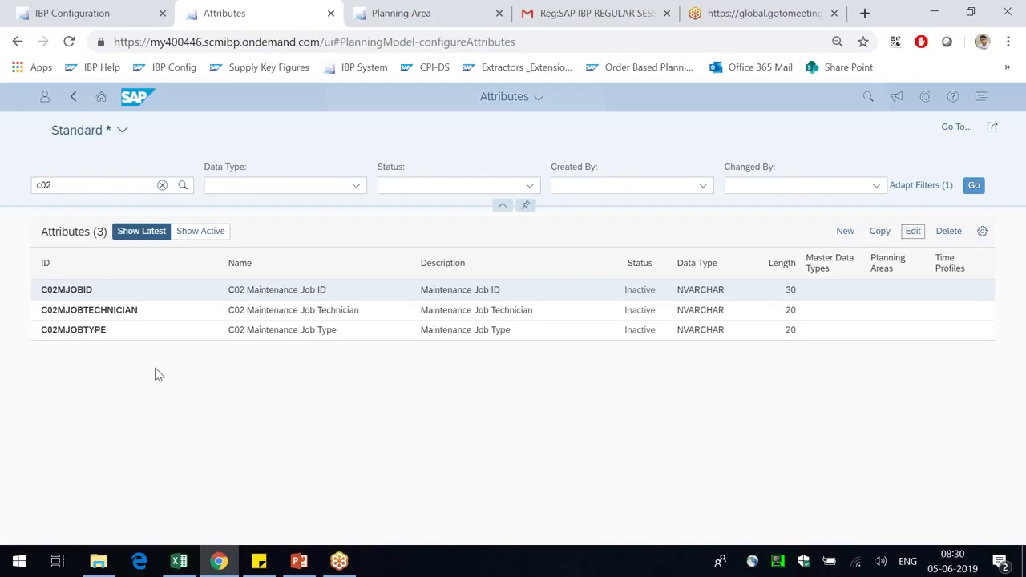
Step: Start a new attribute with ID C02MJOBDURATION and Maintenance Job Duration as both name and description
click(845, 231)
text(C02MJOBDU)
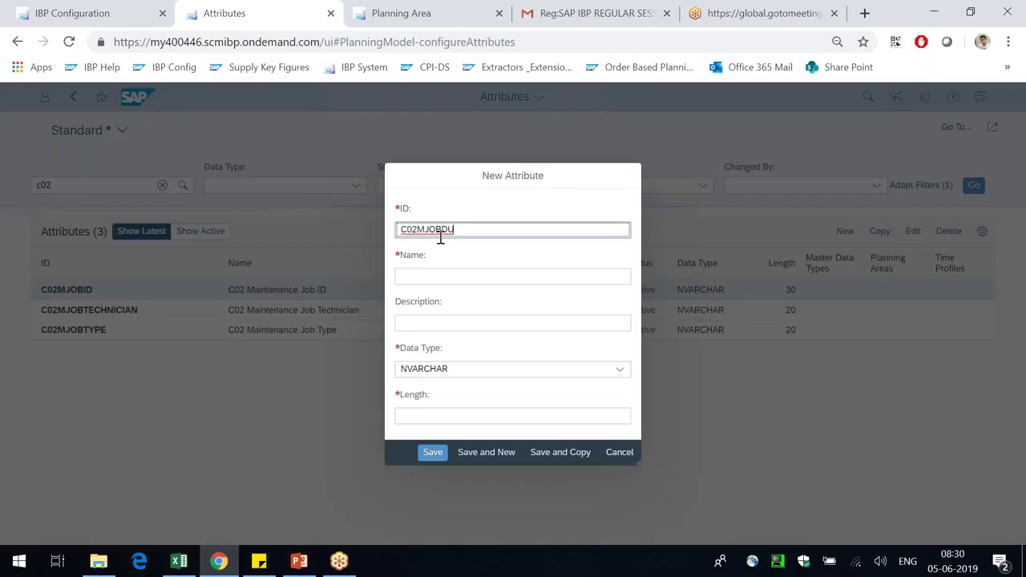
text(RATION)
click(533, 277)
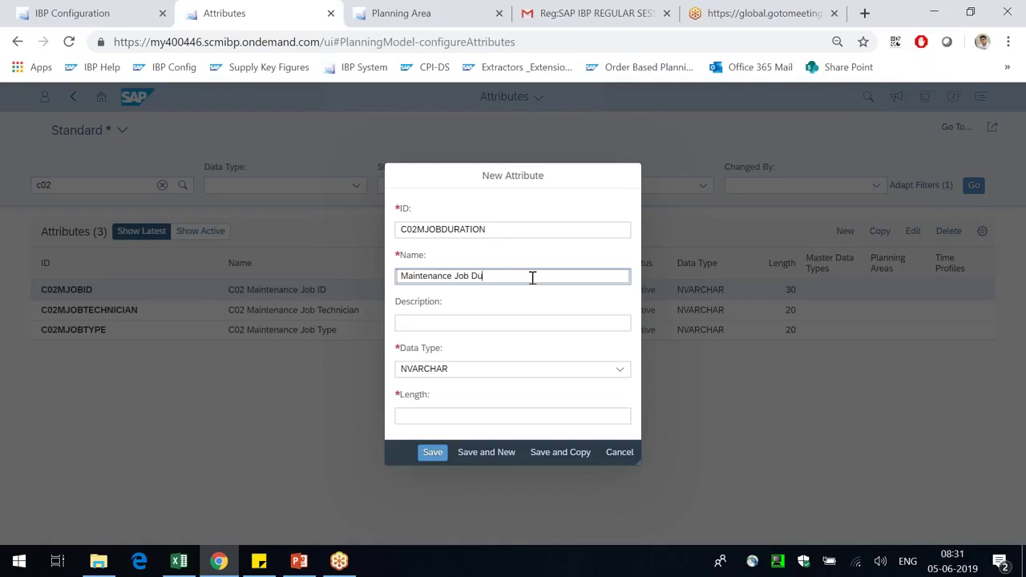
text(ation)
key(ctrl+a)
key(ctrl+c)
key(Tab)
key(ctrl+v)
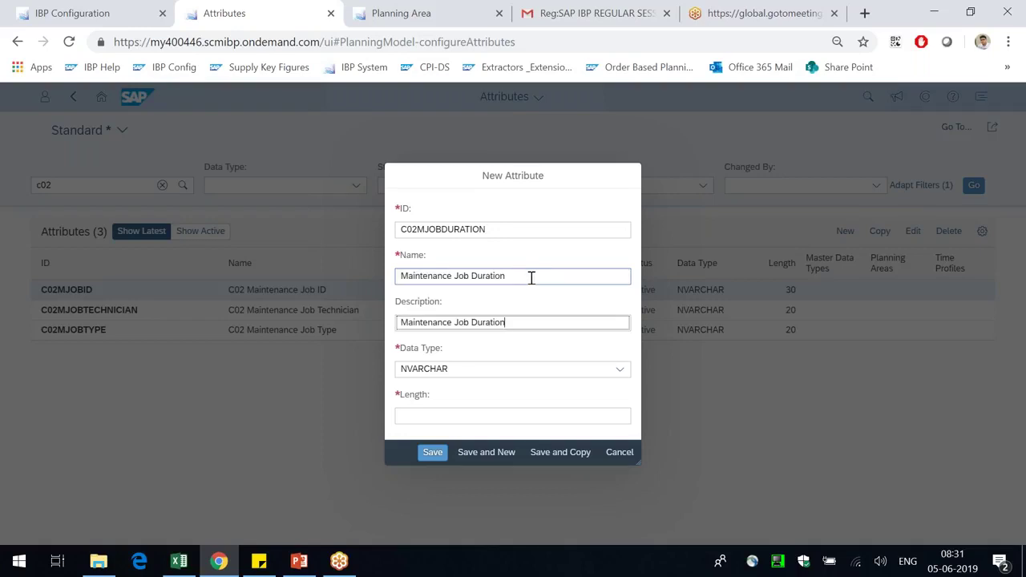
Step: Set the duration attribute's data type to DECIMAL(18,6) and save it
click(623, 374)
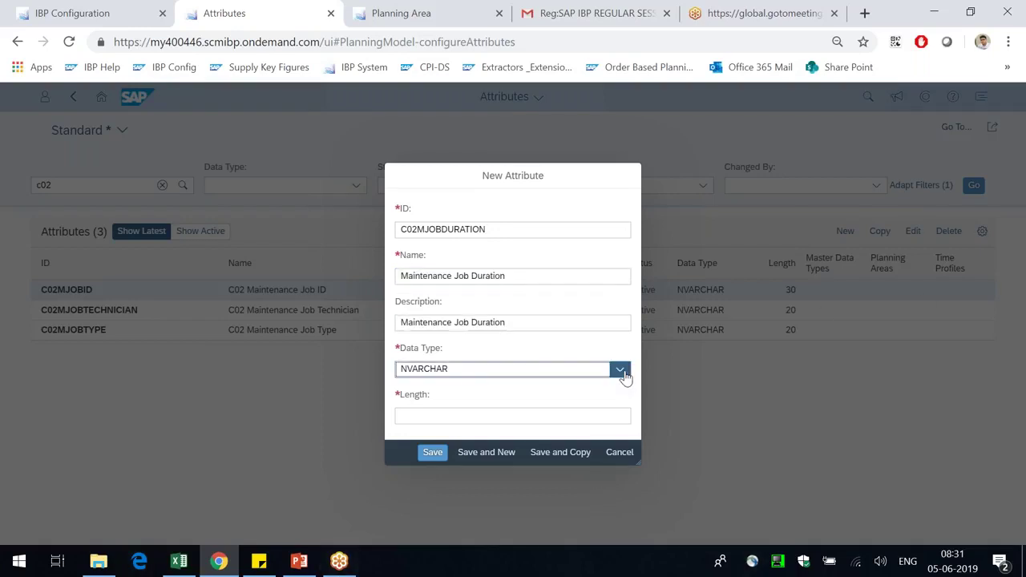
click(492, 428)
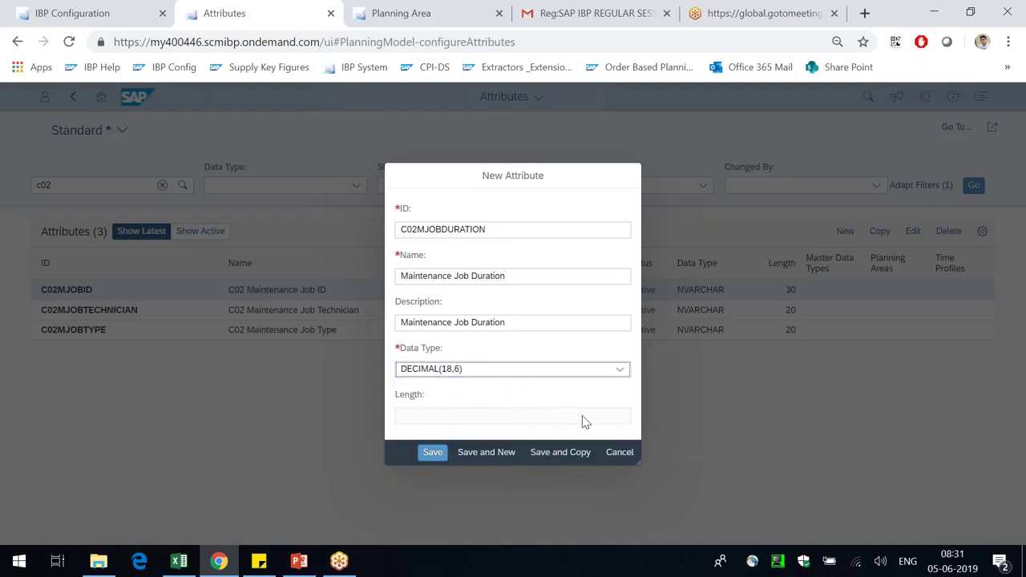
click(426, 455)
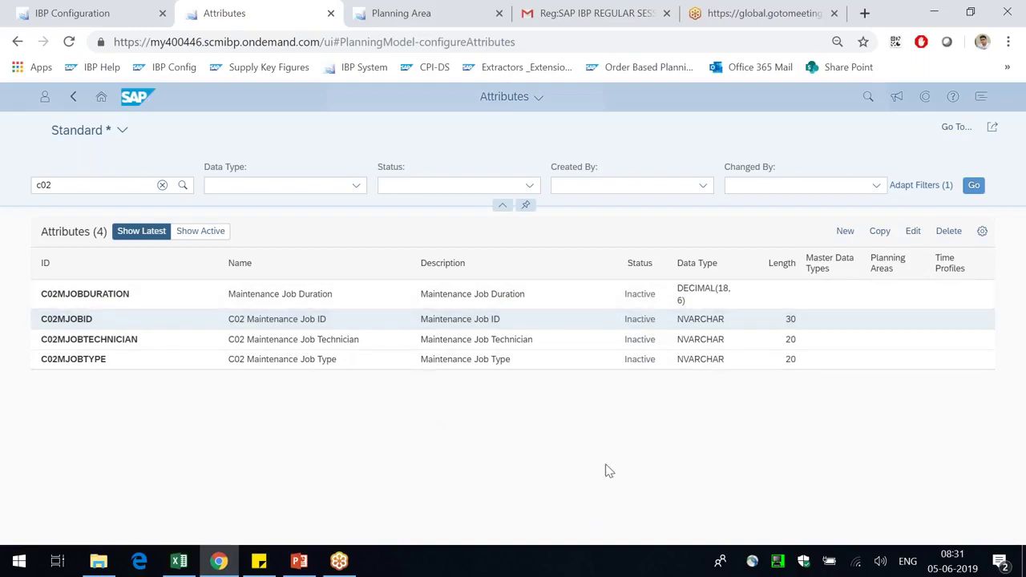
Step: Open the Master Data Types configuration, review the three objects on PowerPoint's Capacity Planning slide, and return to Chrome
click(104, 13)
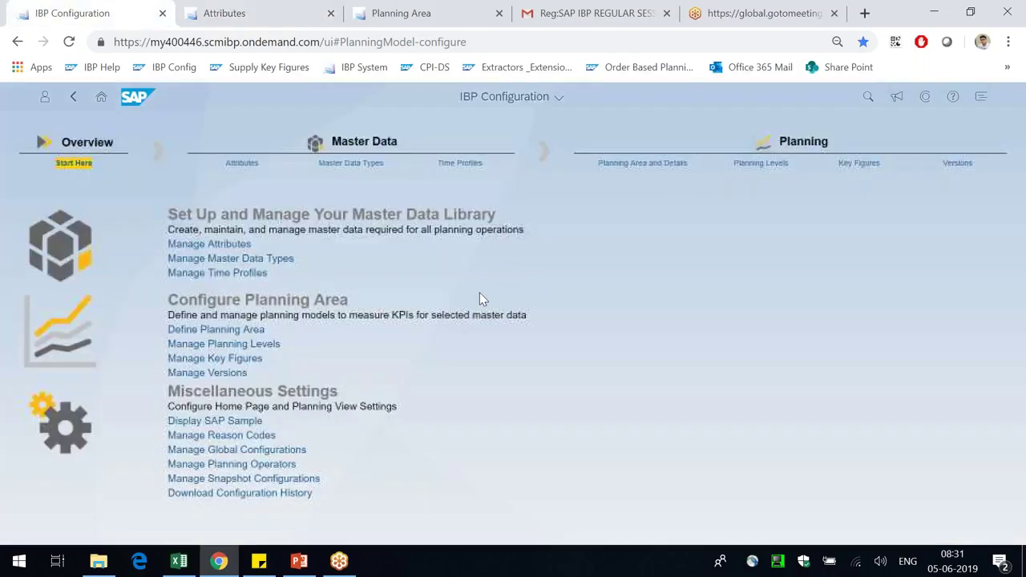
click(351, 164)
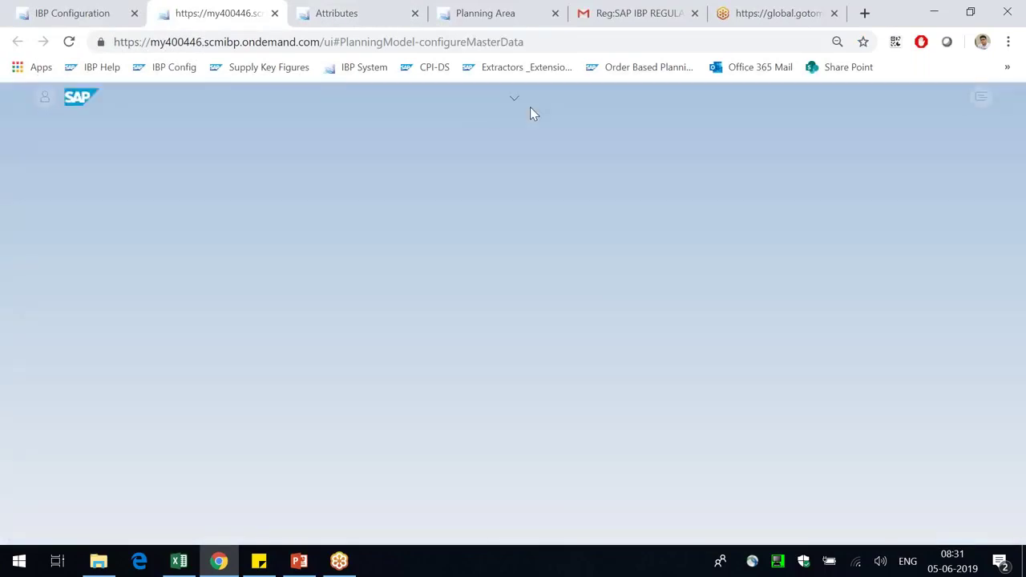
click(299, 561)
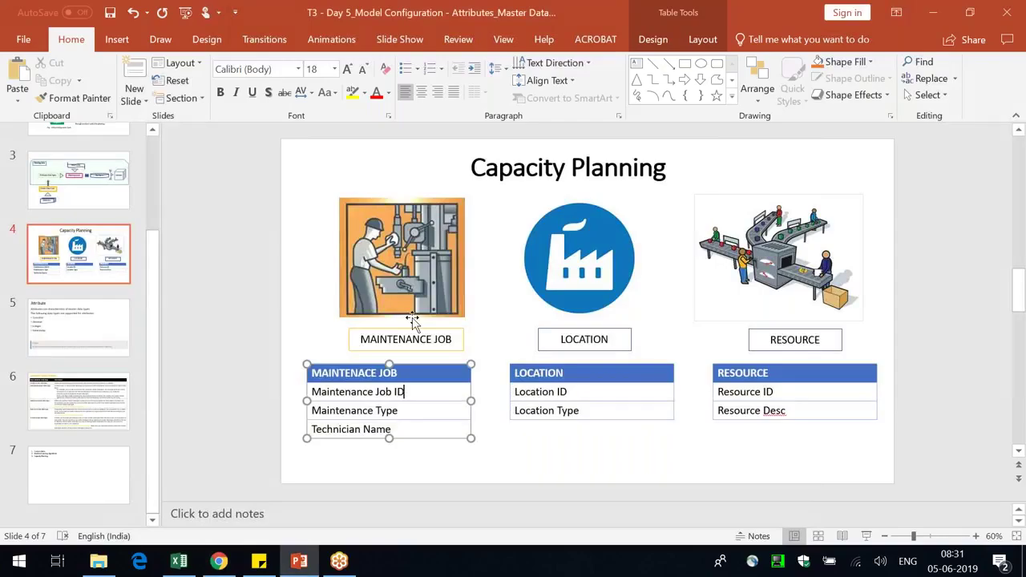
click(386, 329)
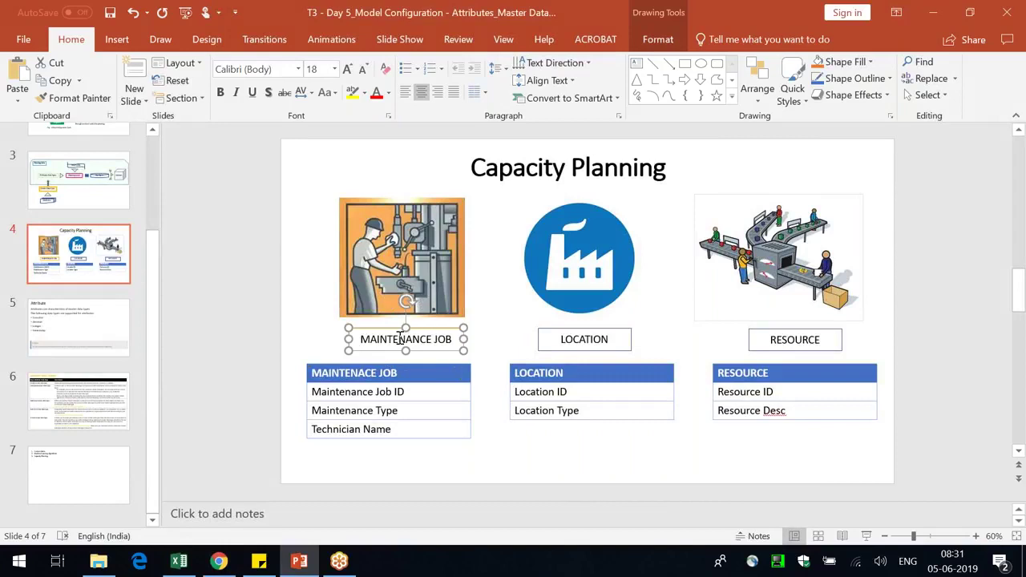
click(413, 249)
click(601, 261)
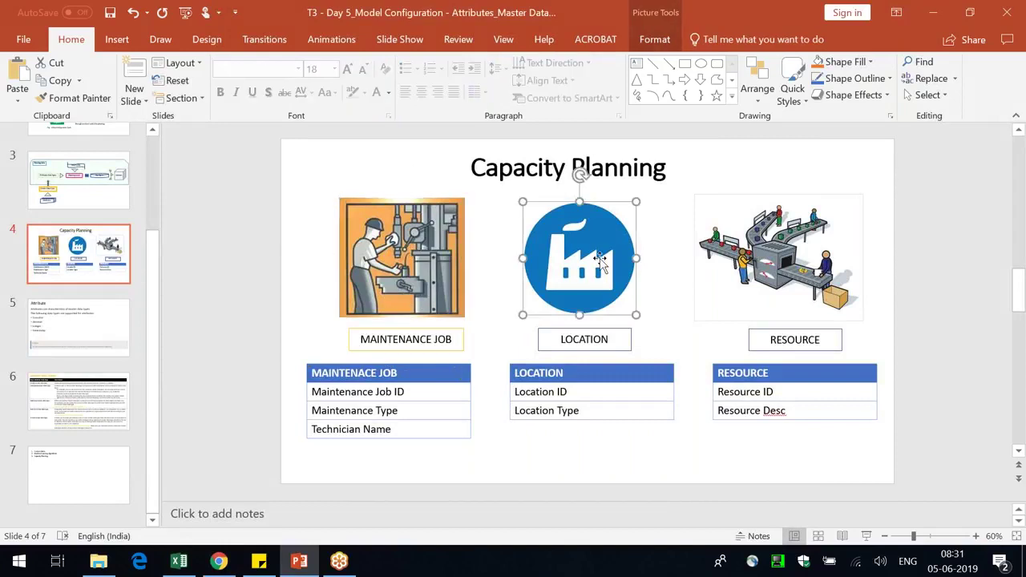
click(835, 282)
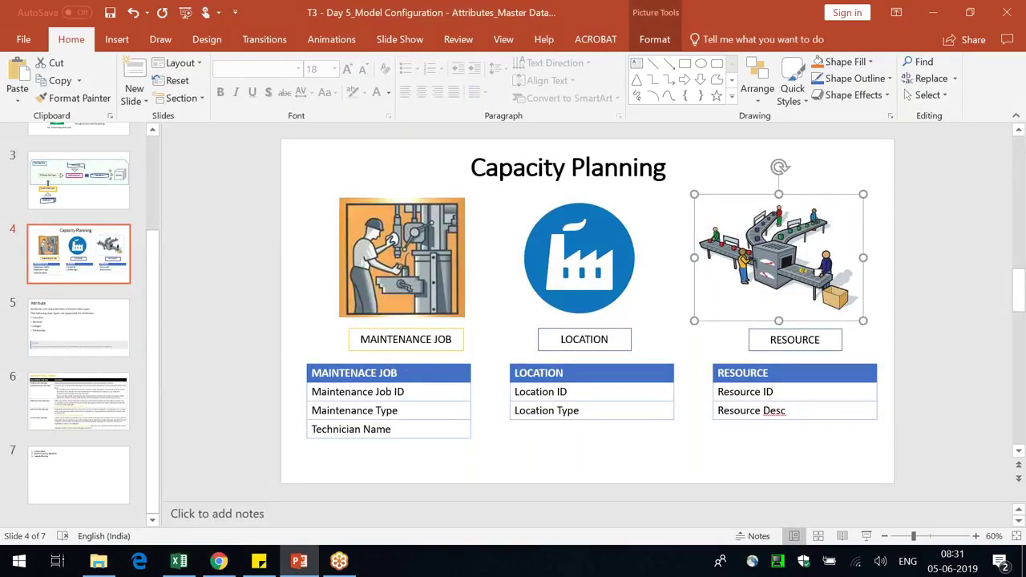
click(210, 565)
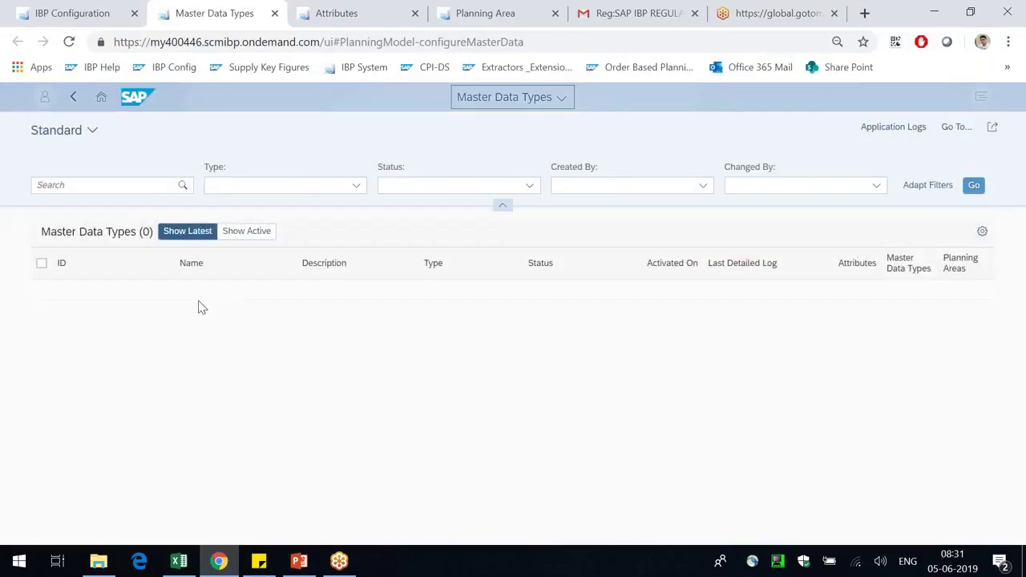
Step: Start a new master data type of type Simple
click(129, 124)
drag(143, 175, 166, 178)
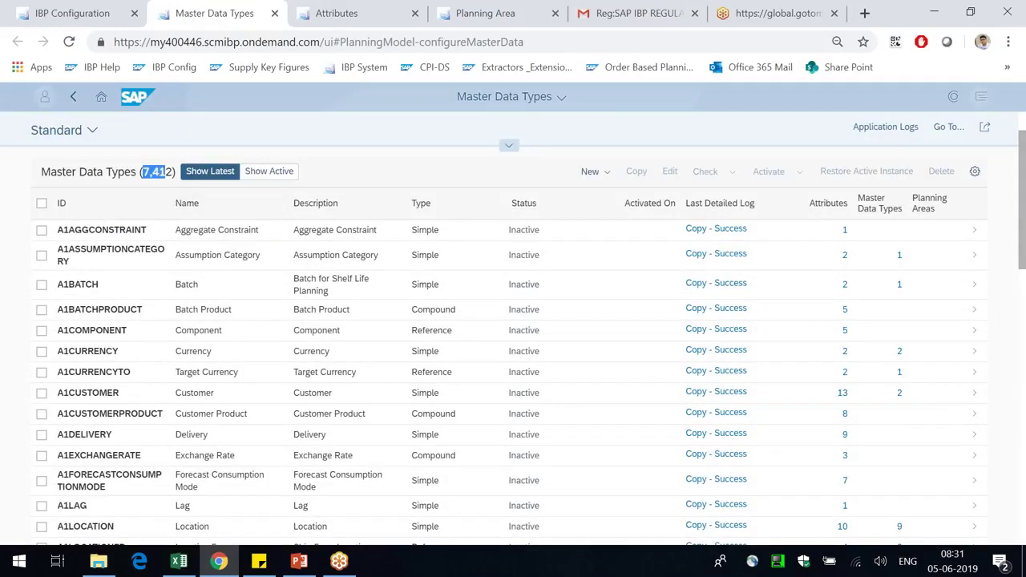
click(163, 175)
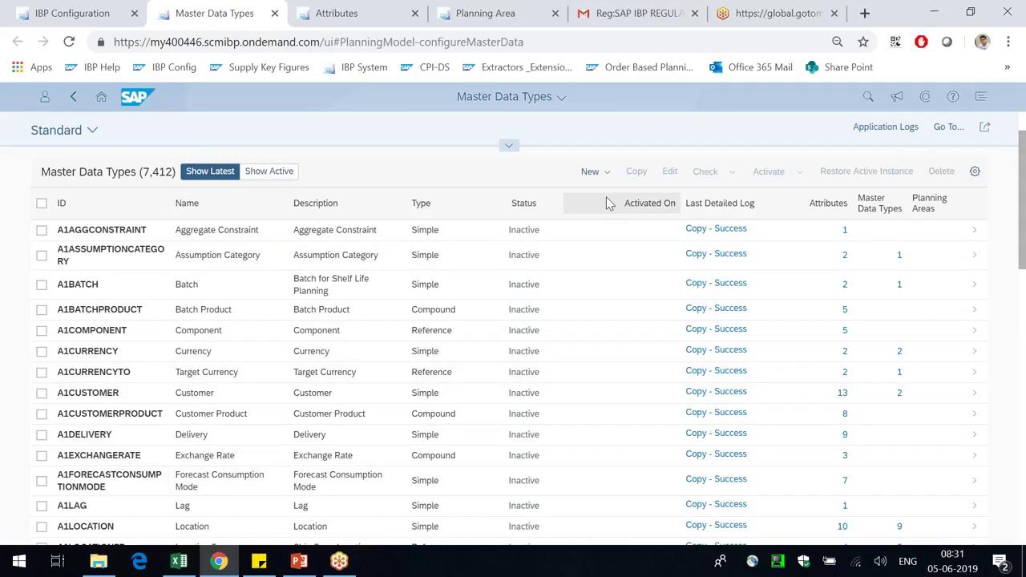
click(594, 172)
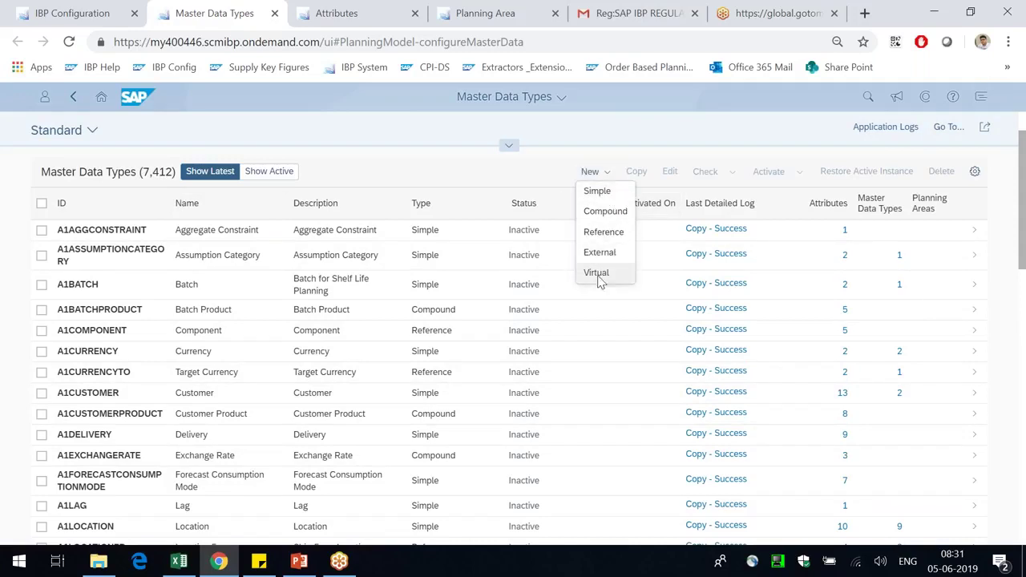
click(597, 192)
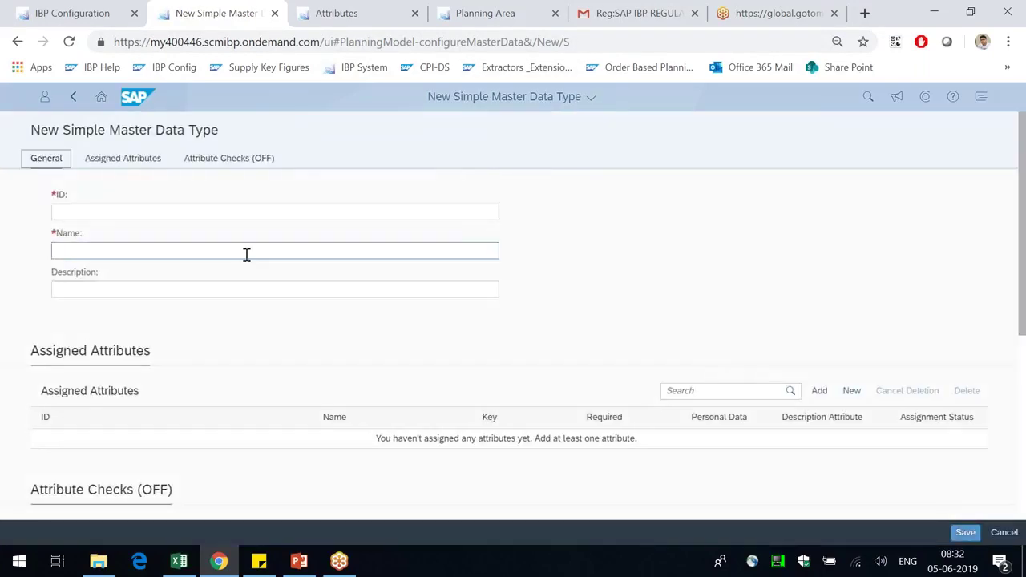
Step: Give the new simple master data type the ID C02MJOB and the name C02 Maintenance Activity
click(161, 212)
text(C02)
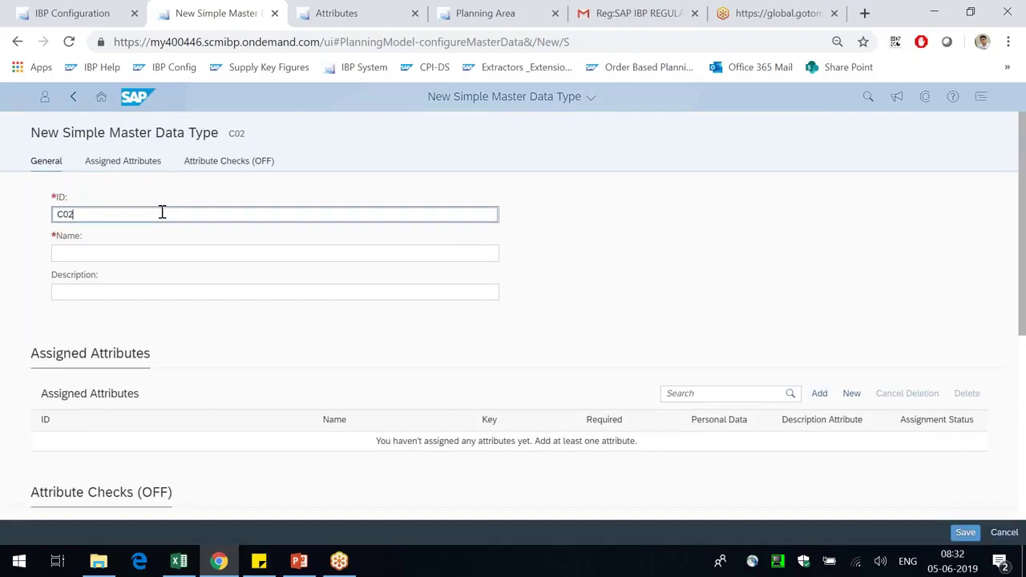
text(MJOB)
key(Tab)
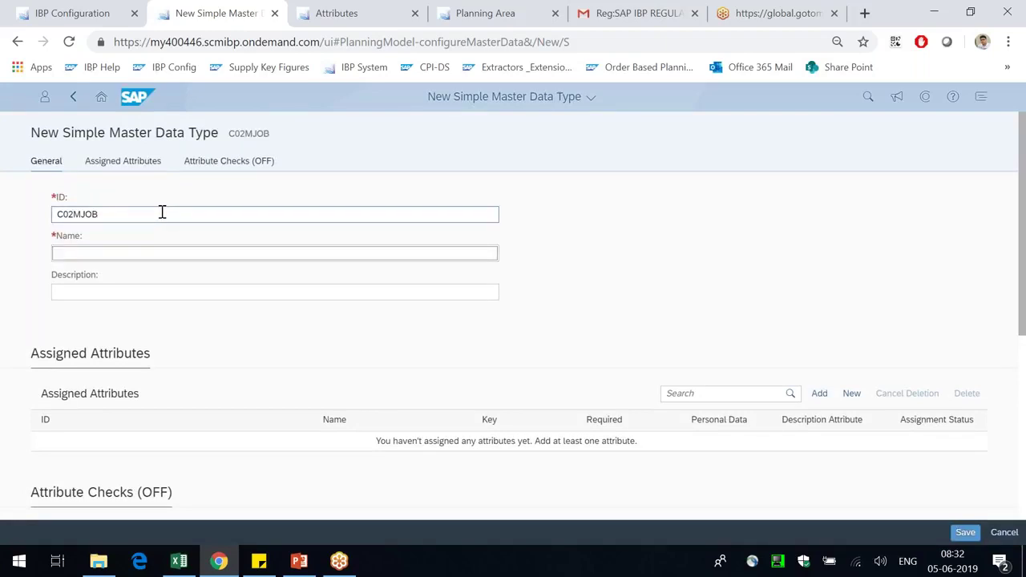
text(Ma)
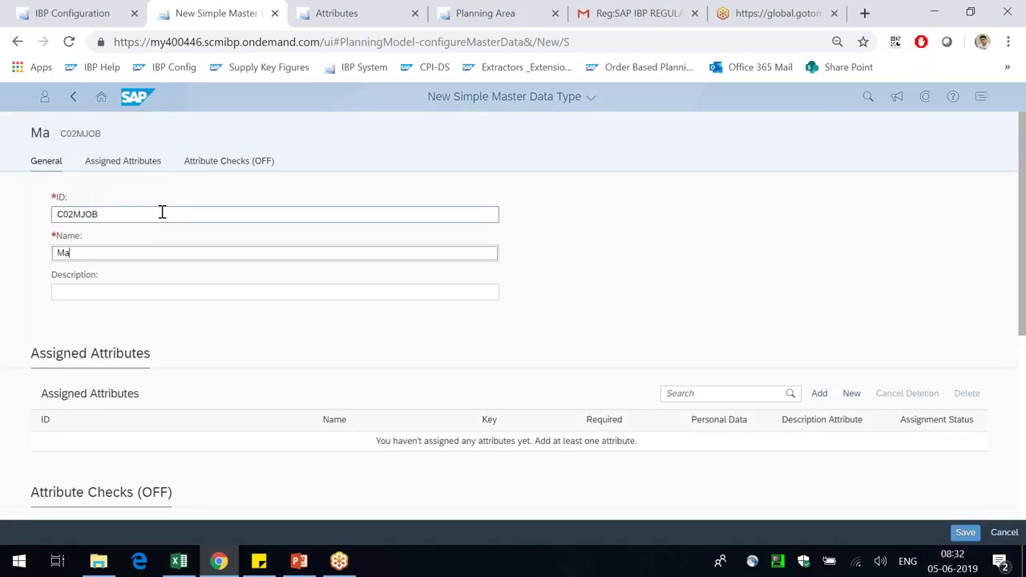
key(BackSpace)
key(BackSpace)
text(Mainte)
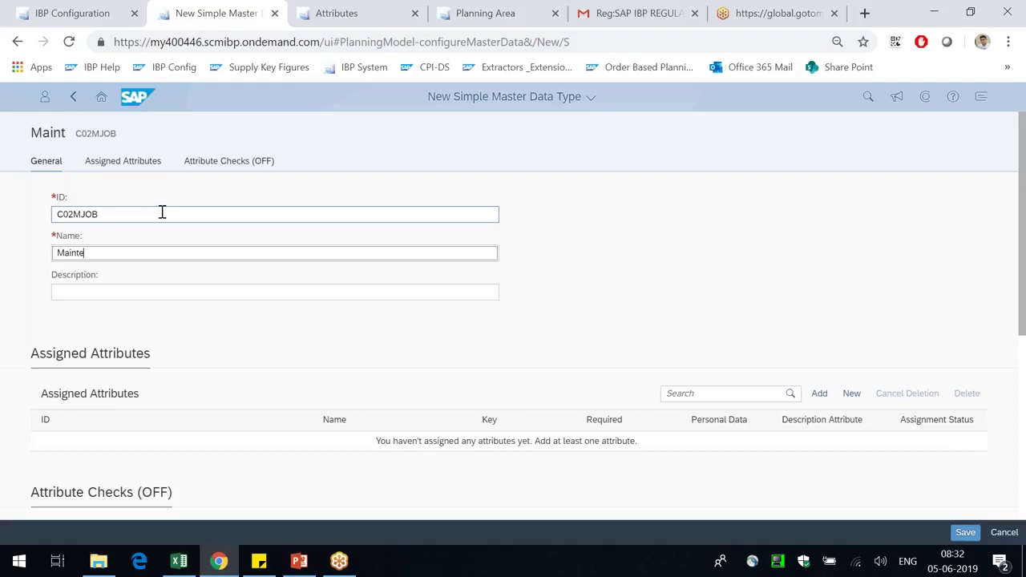
text(nance )
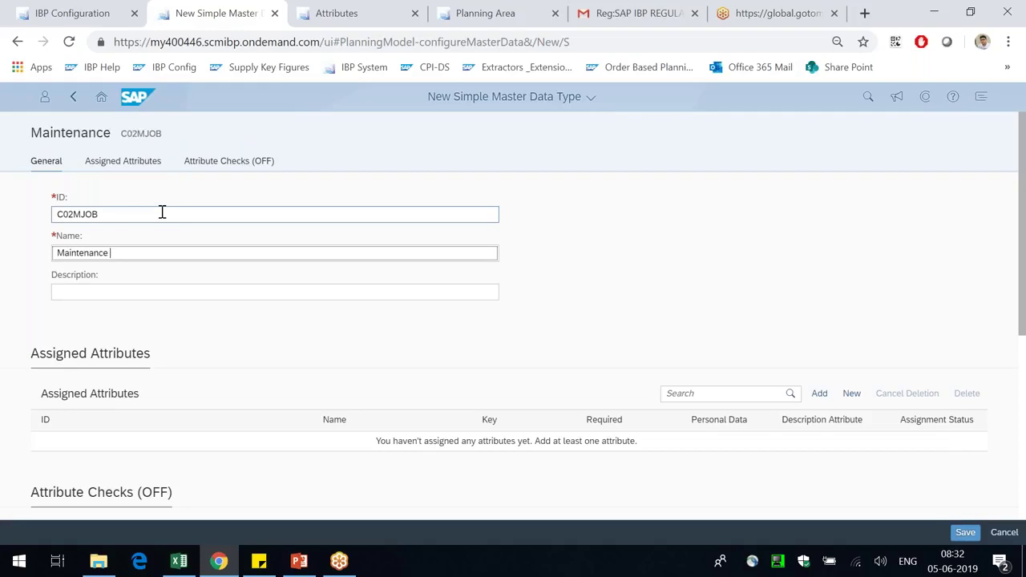
text(Activity)
key(Home)
text(C02)
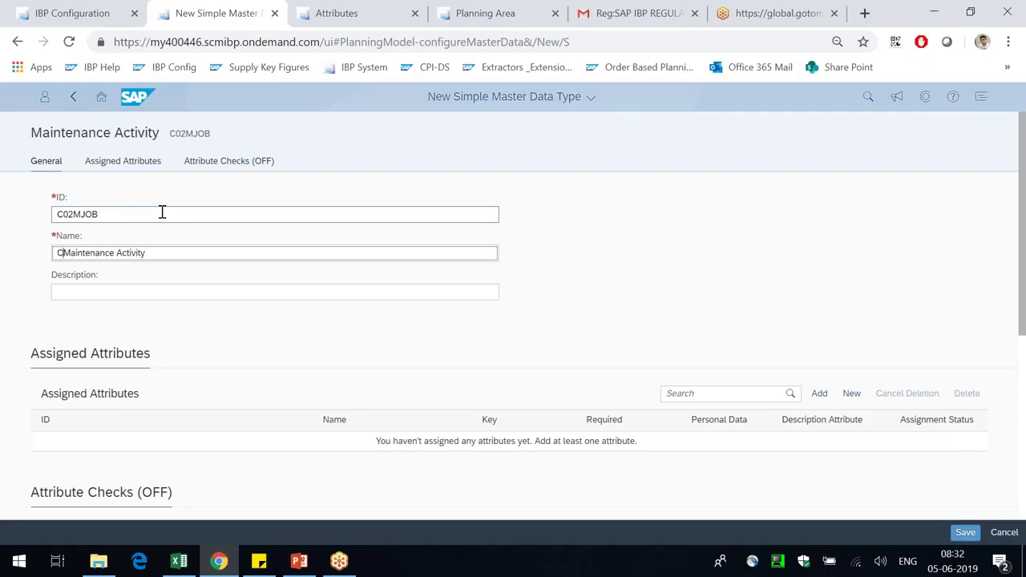
Step: Enter Maintenance Activity as the master data type's description, correcting the spelling of Maintenance
key(Tab)
text(Mainteanace )
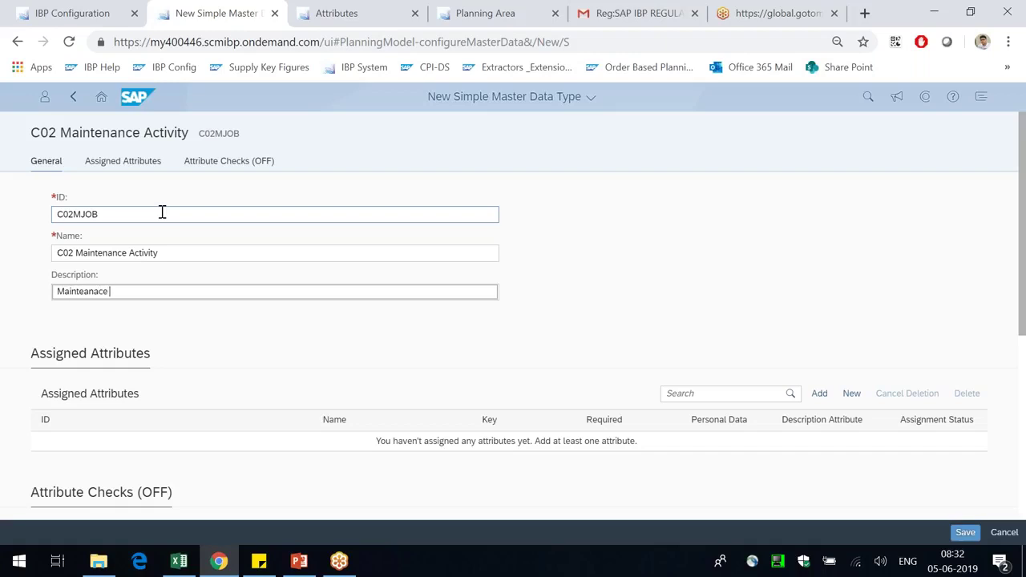
text(Activity)
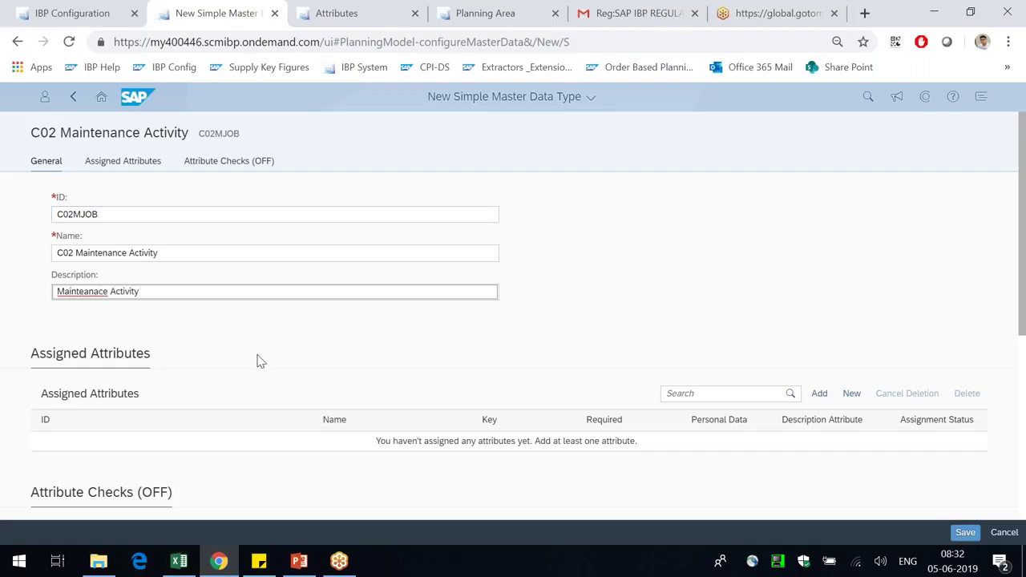
right_click(69, 292)
click(100, 306)
Step: Find the c02 attributes and assign C02MJOBID, C02MJOBTECHNICIAN and C02MJOBTYPE to the master data type
drag(32, 360, 312, 348)
scroll(314, 348, down, 1)
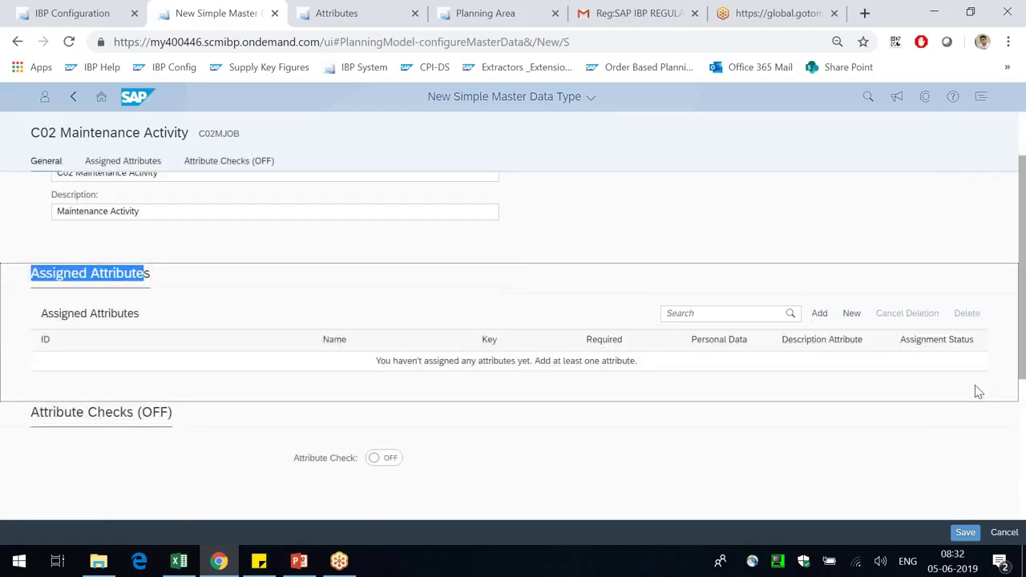
click(823, 320)
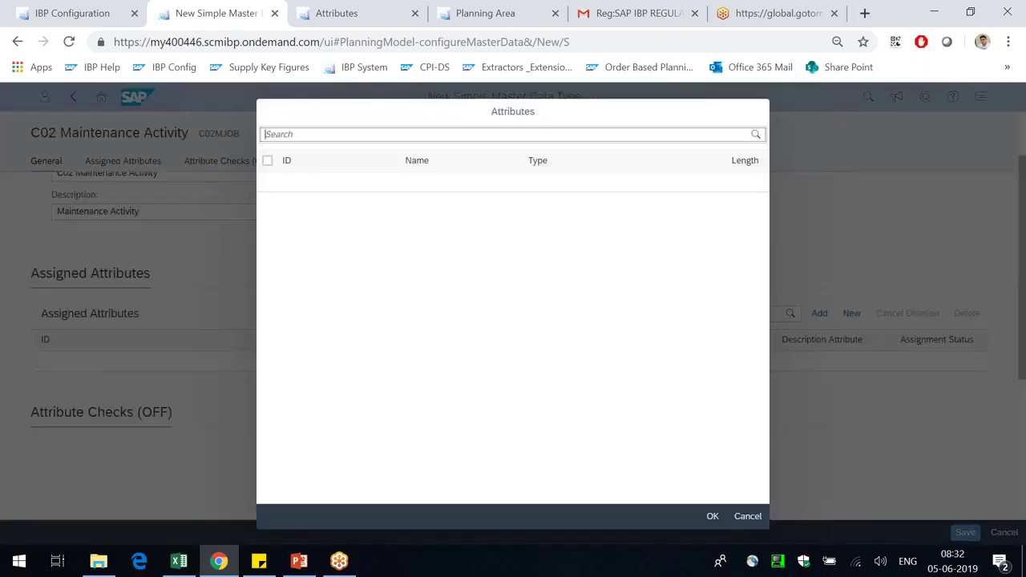
drag(528, 112, 547, 117)
click(520, 137)
text(c02)
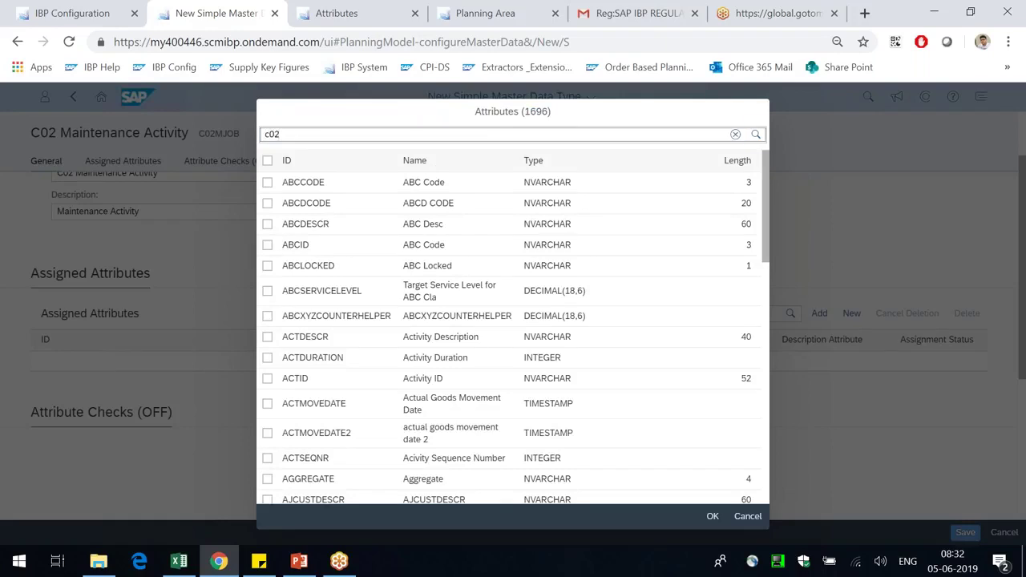
key(Return)
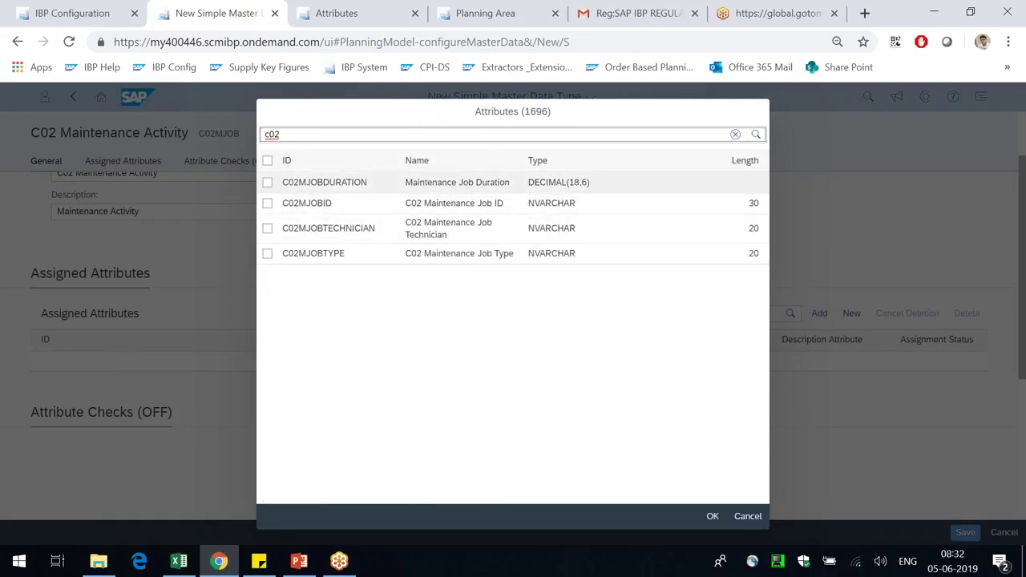
click(267, 161)
click(267, 203)
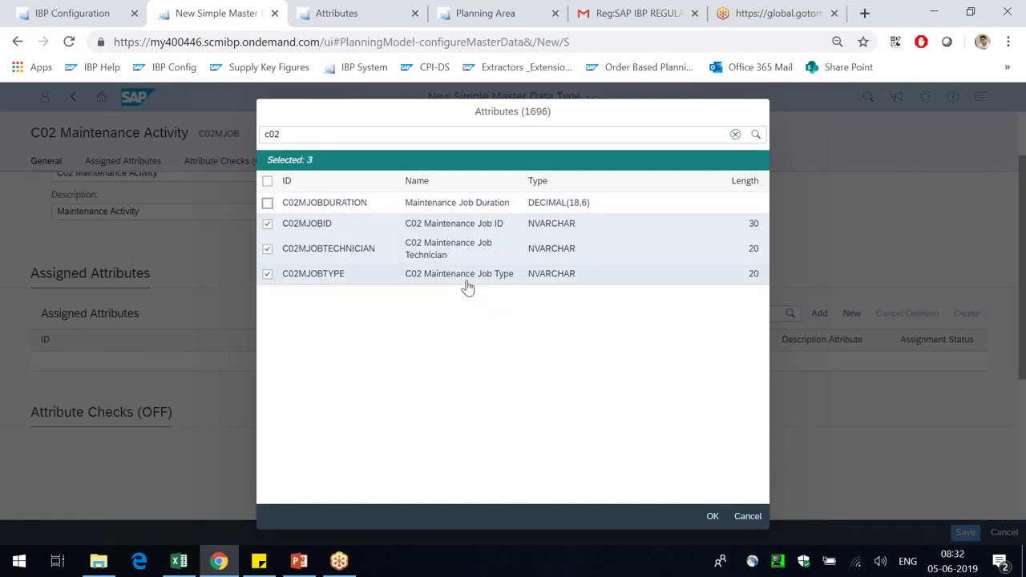
click(712, 516)
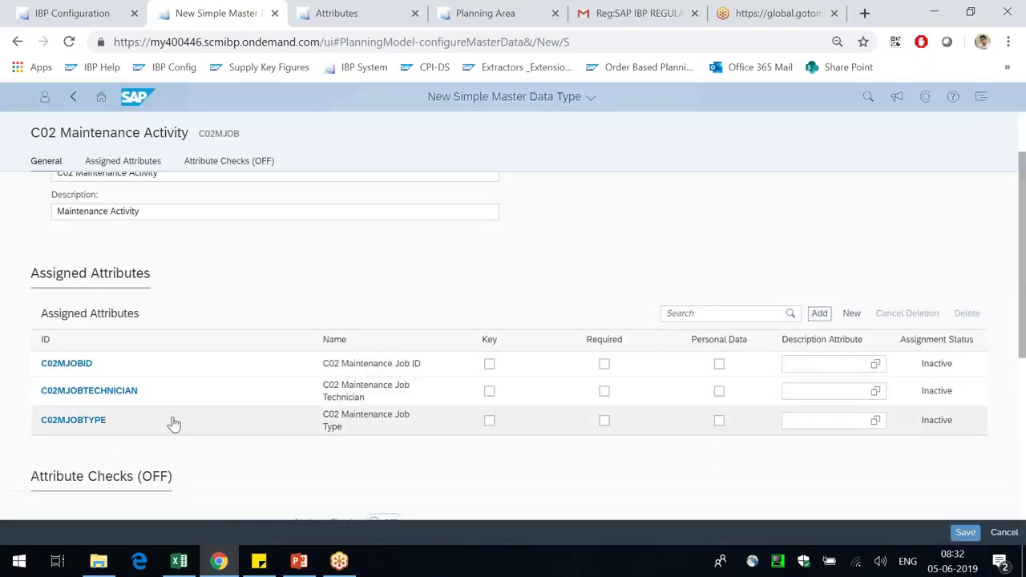
Step: Mark C02MJOBID as the key attribute and save the master data type
click(491, 365)
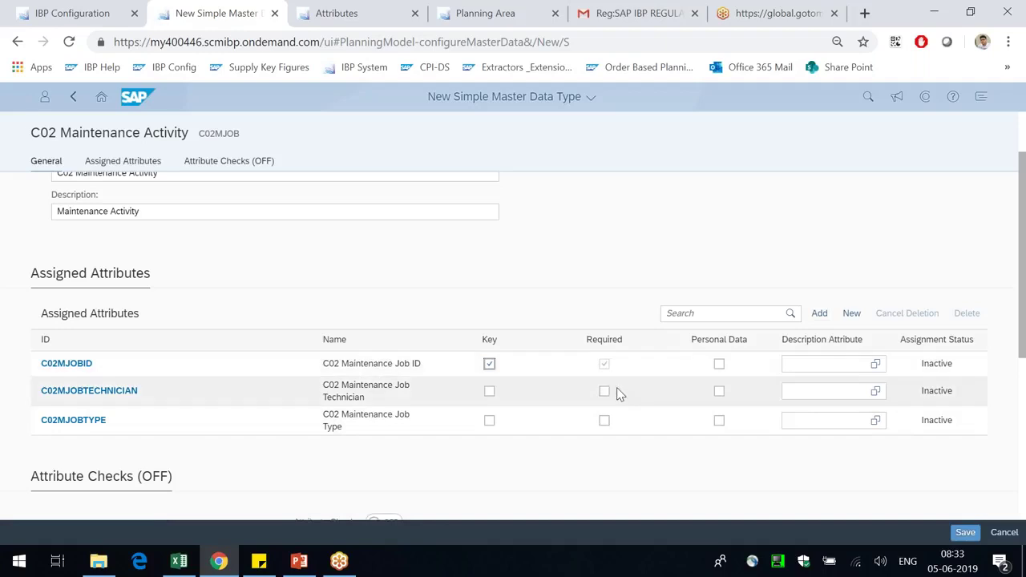
click(961, 533)
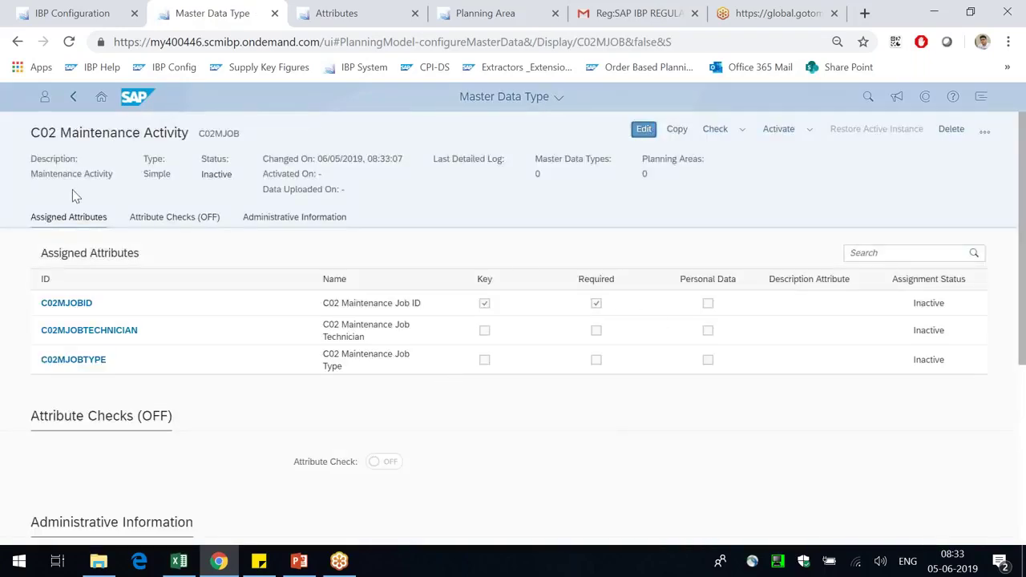
drag(38, 174, 94, 171)
click(1012, 24)
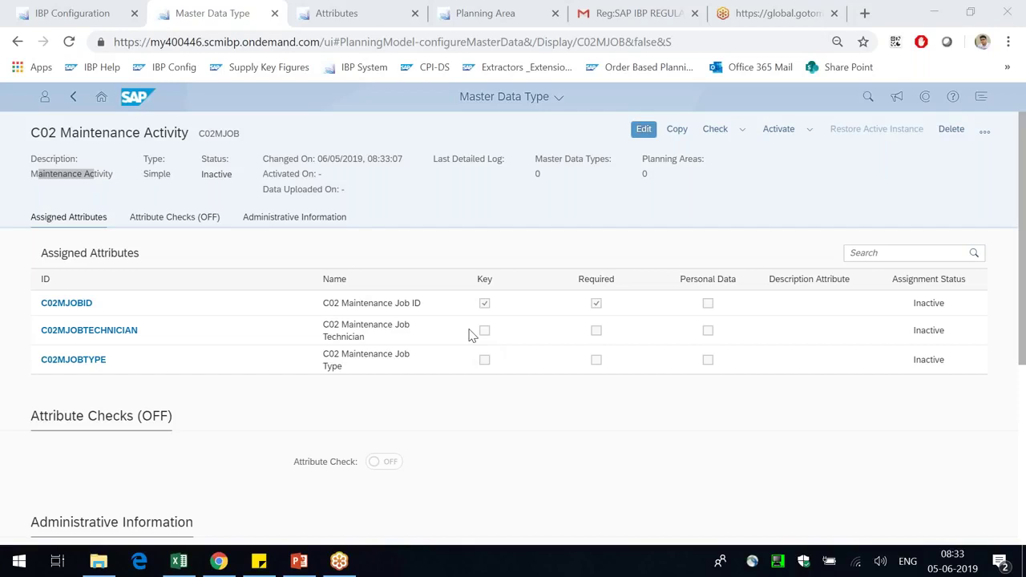
Step: Switch to Excel, examine the Chemical Cleaning and Dry Vaccum maintenance job examples, and return to Chrome
click(179, 561)
click(282, 323)
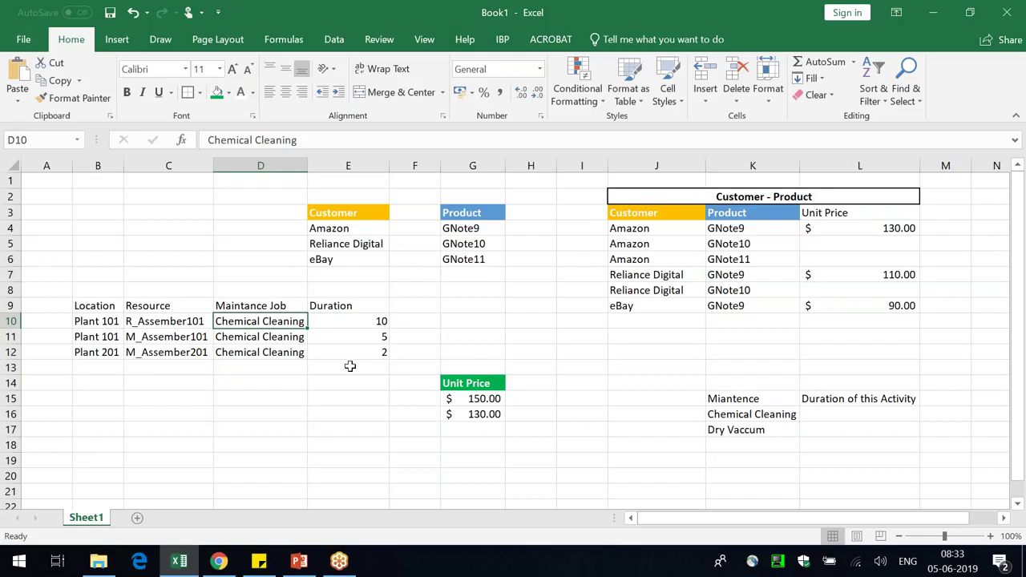
click(756, 417)
click(745, 433)
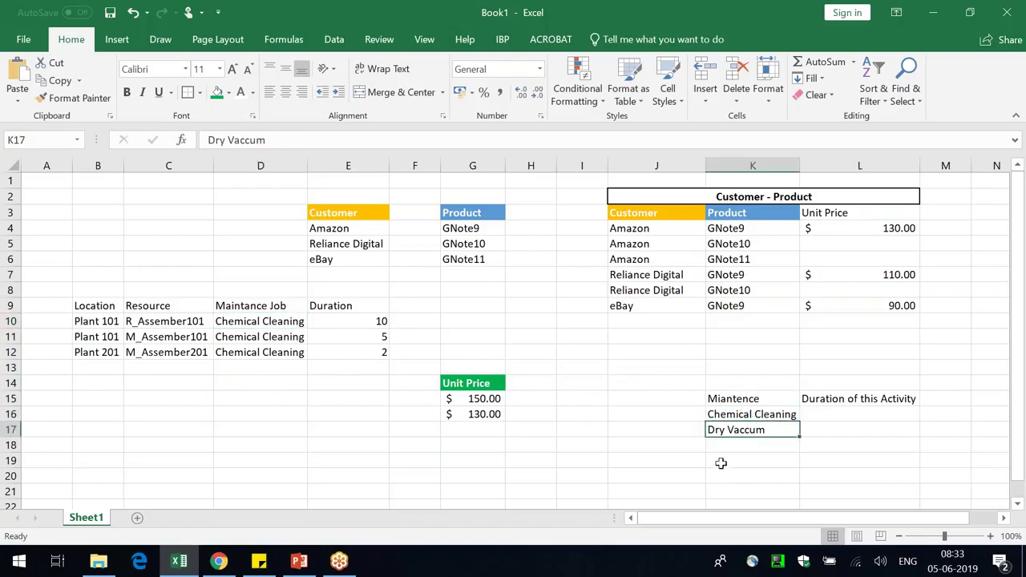
key(alt+Tab)
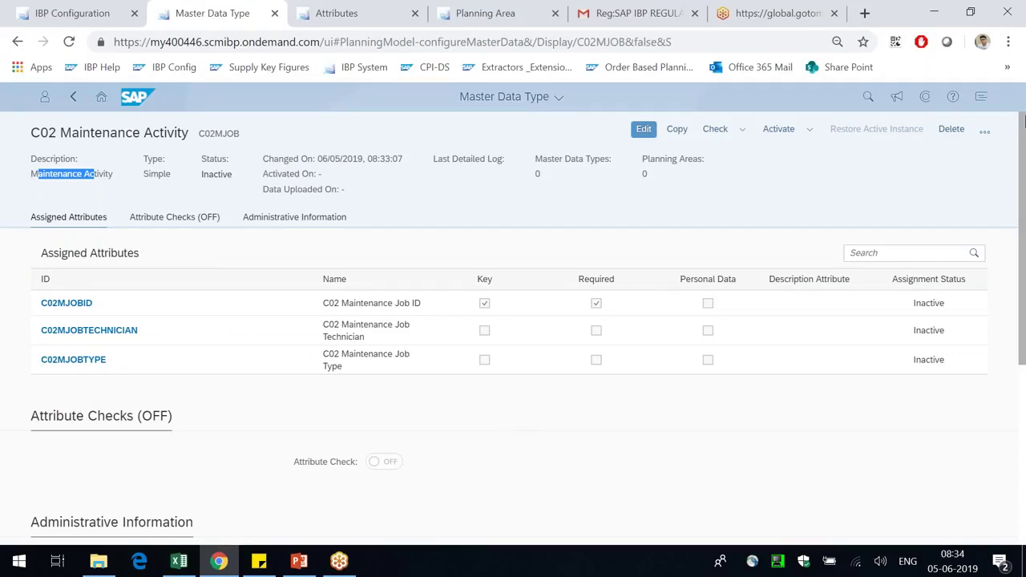
click(1004, 35)
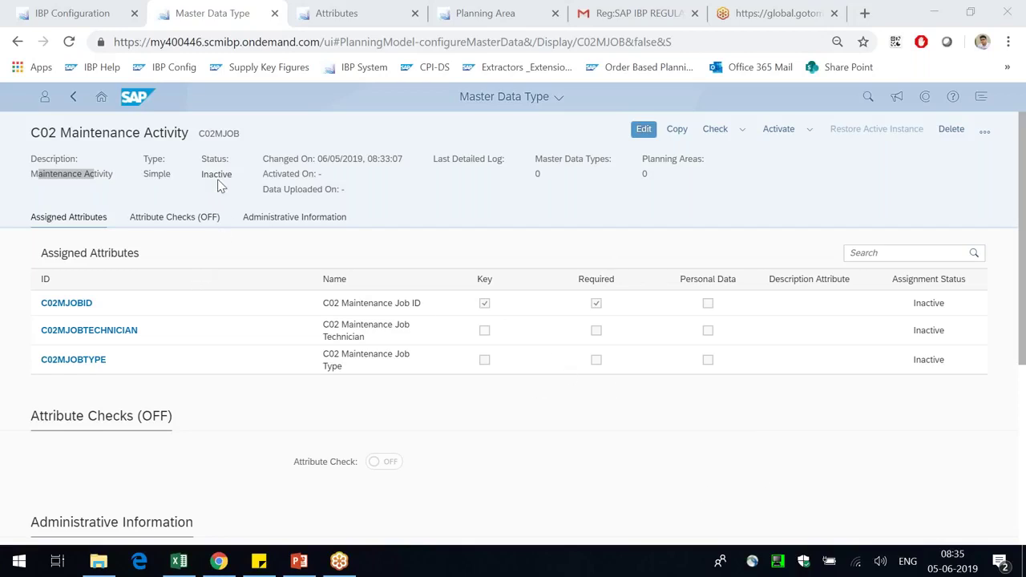
Step: Activate the C02 Maintenance Activity master data type and check its status
drag(220, 183, 221, 167)
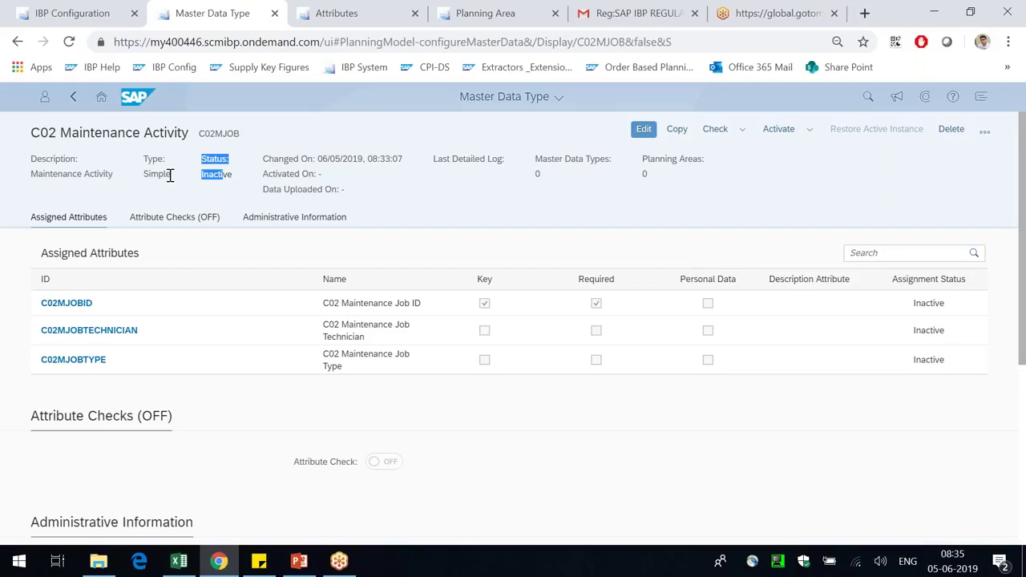
click(216, 175)
click(778, 130)
drag(435, 314, 589, 314)
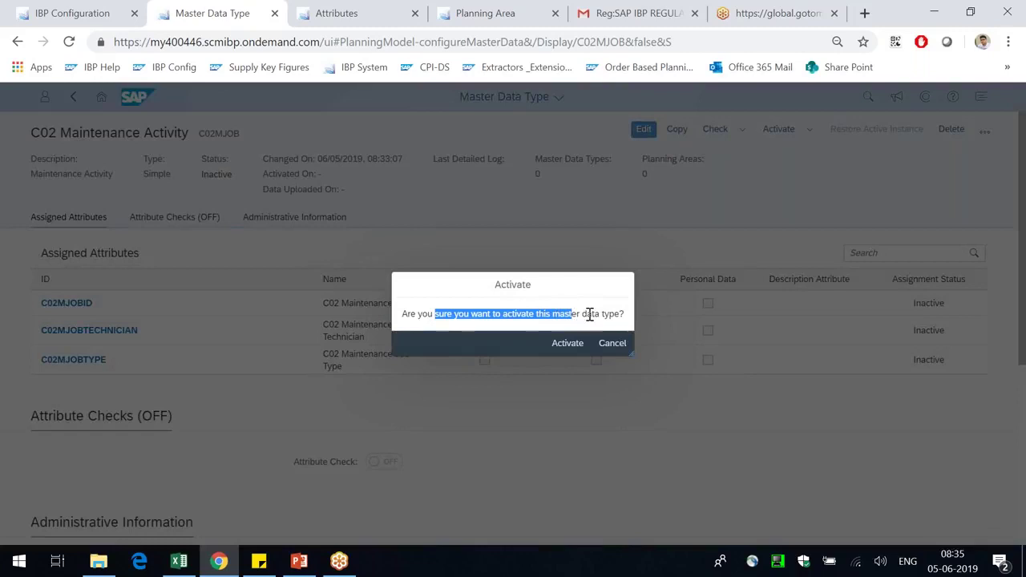
click(566, 344)
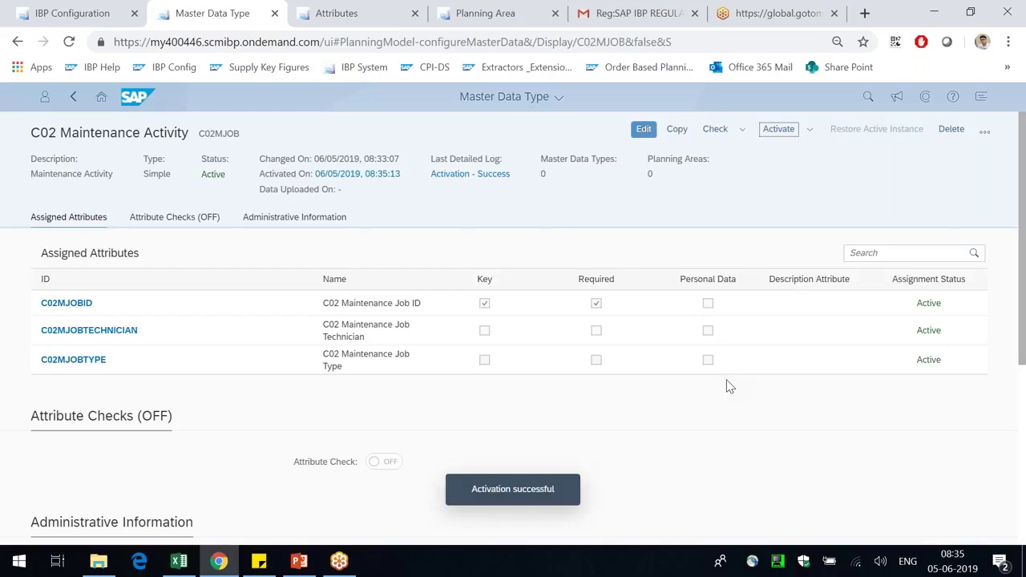
drag(227, 178, 206, 176)
Step: Refresh the c02 attribute list and check the status of the maintenance job attributes
click(366, 10)
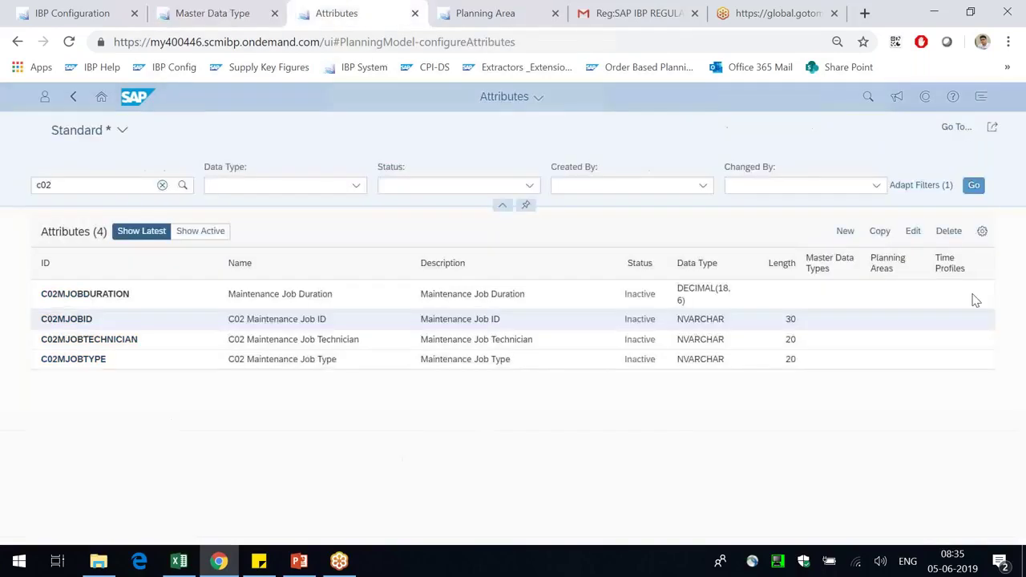
click(974, 192)
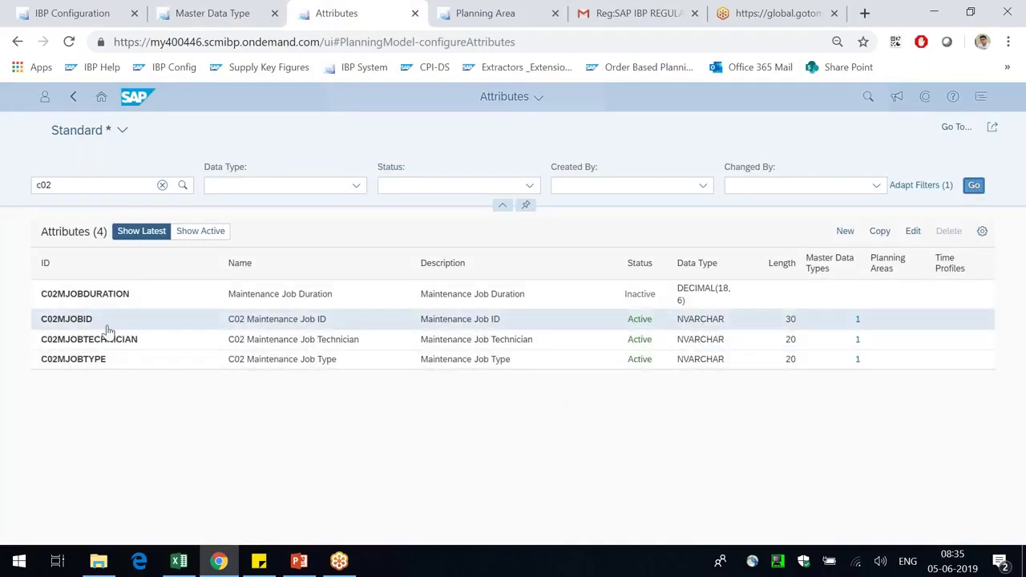
drag(12, 325, 66, 348)
click(156, 437)
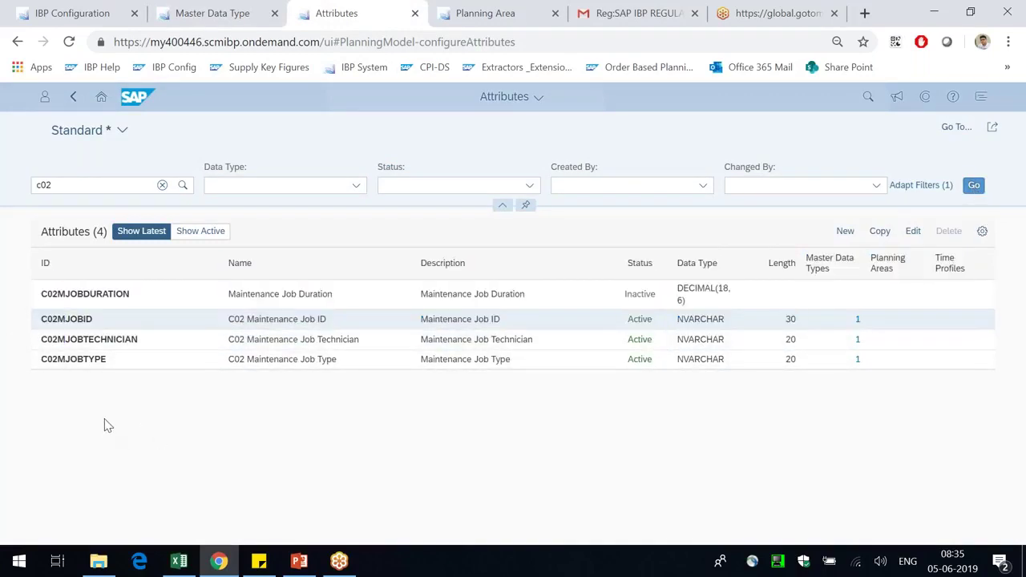
Step: Switch to PowerPoint and present slide 3, the Planning Area diagram, as a slide show
click(302, 568)
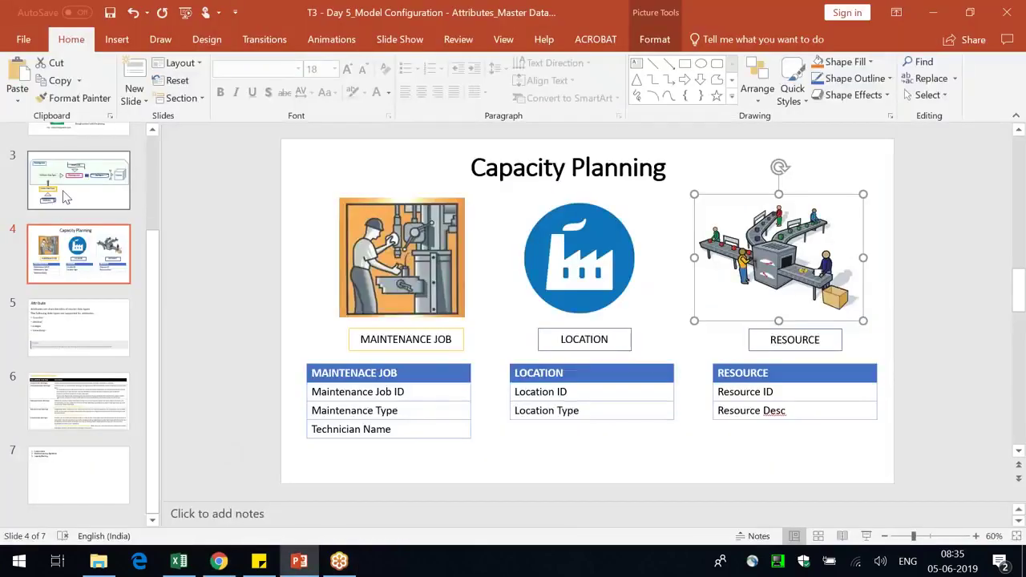
click(56, 200)
click(866, 536)
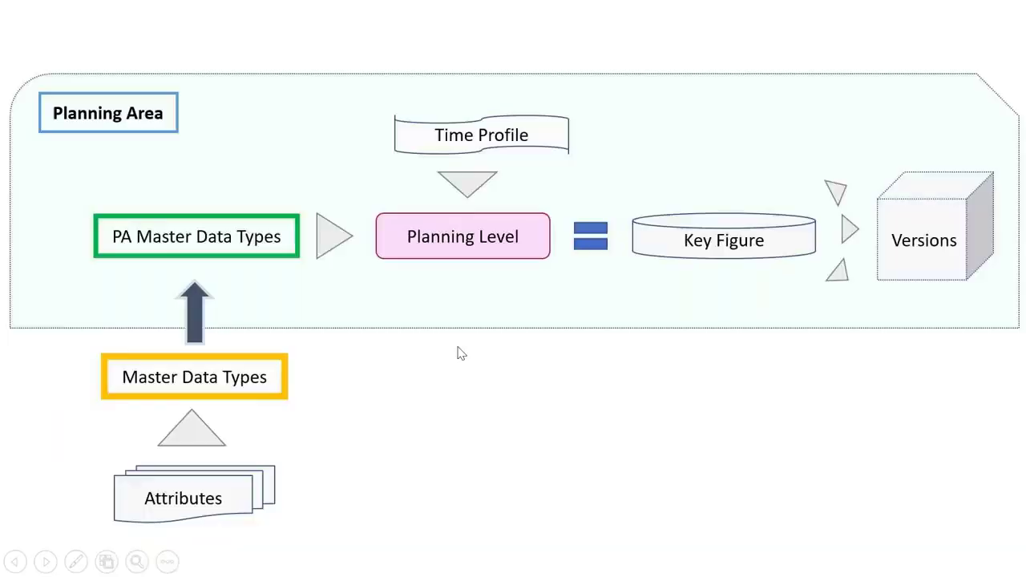
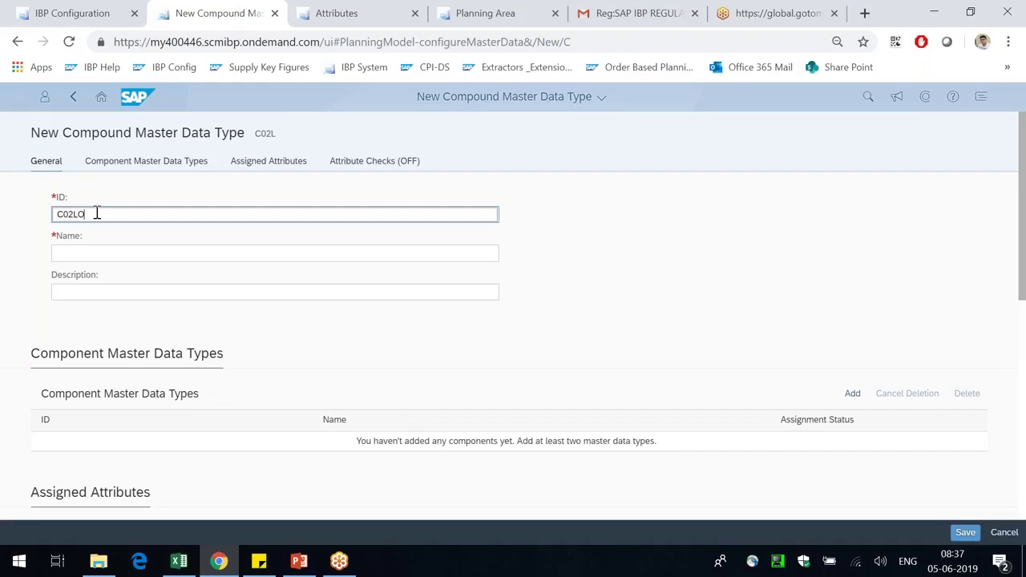
Step: Give the new compound master data type the ID C02LOCRESMJOB and the name Location Resource Maintenance
text(MJOB)
click(136, 251)
text(Location Resourc)
text(e Mainteana)
text(cxe)
key(BackSpace)
key(BackSpace)
text(e Jb)
key(BackSpace)
text(o)
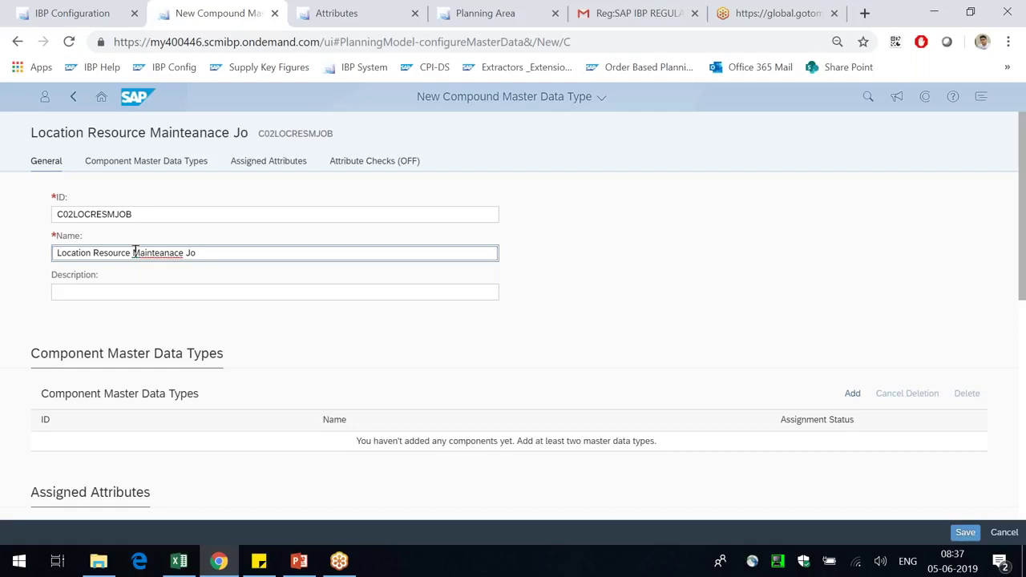
click(221, 232)
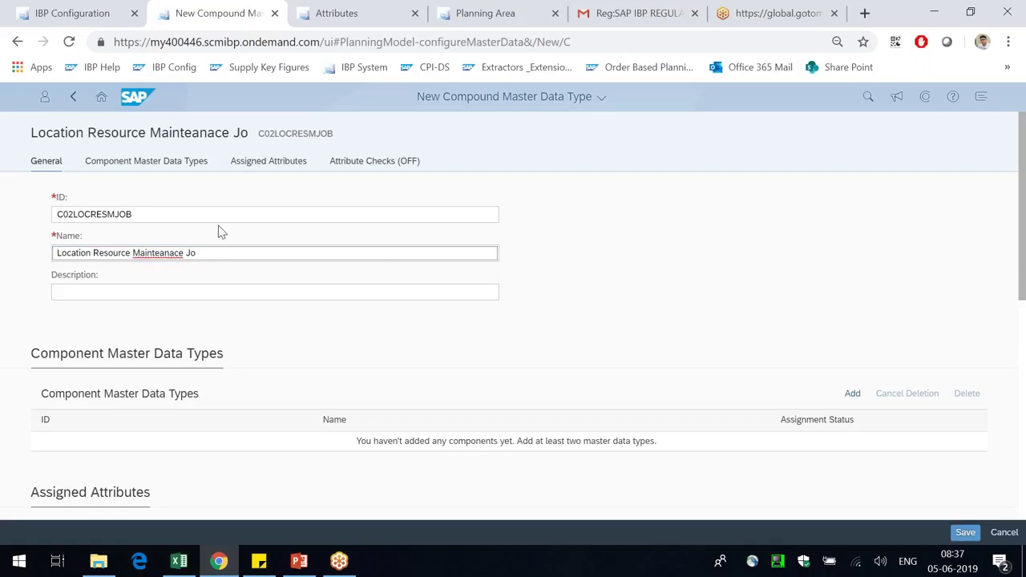
right_click(169, 251)
click(222, 265)
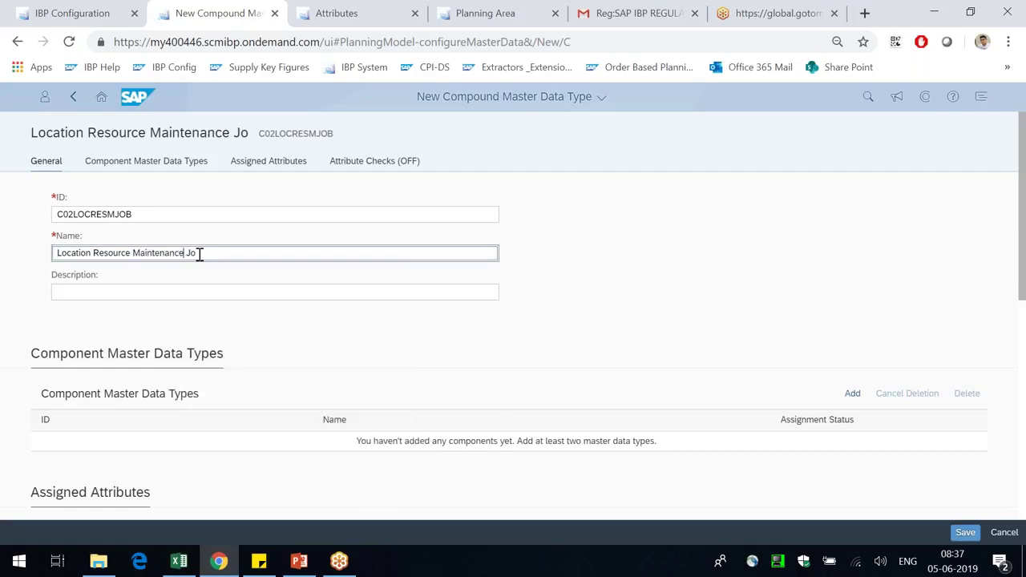
key(BackSpace)
key(BackSpace)
Step: Enter Location Resource Maintenance Job as the compound master data type's description
key(ctrl+a)
key(Tab)
text(Location Resource Maintenance)
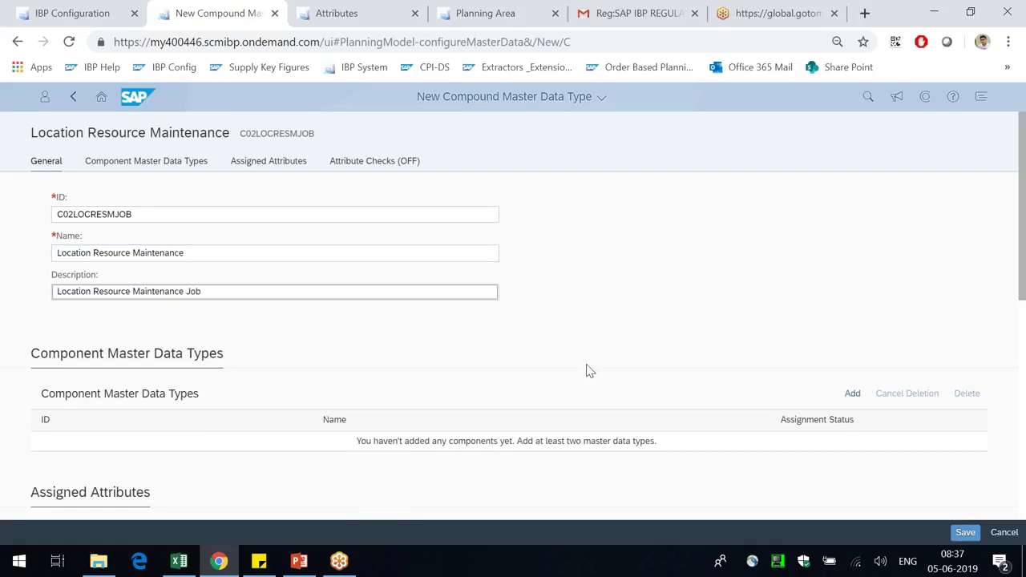
drag(44, 353, 270, 379)
click(220, 376)
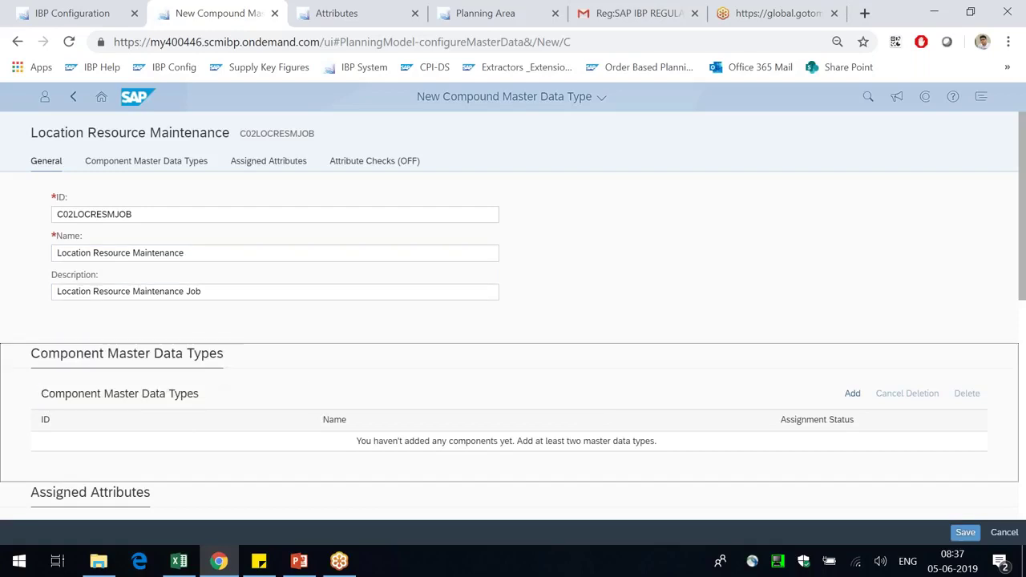
Step: Filter the component master data types by c02 and select C02LOCATION and C02RESOURCE for the compound type
click(854, 397)
text(c02)
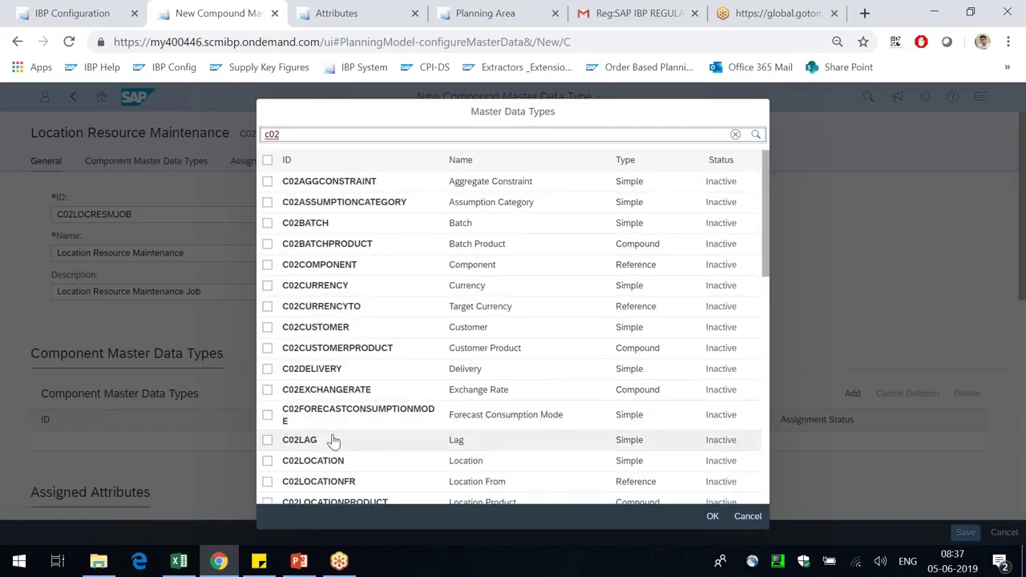
scroll(334, 441, down, 1)
click(267, 380)
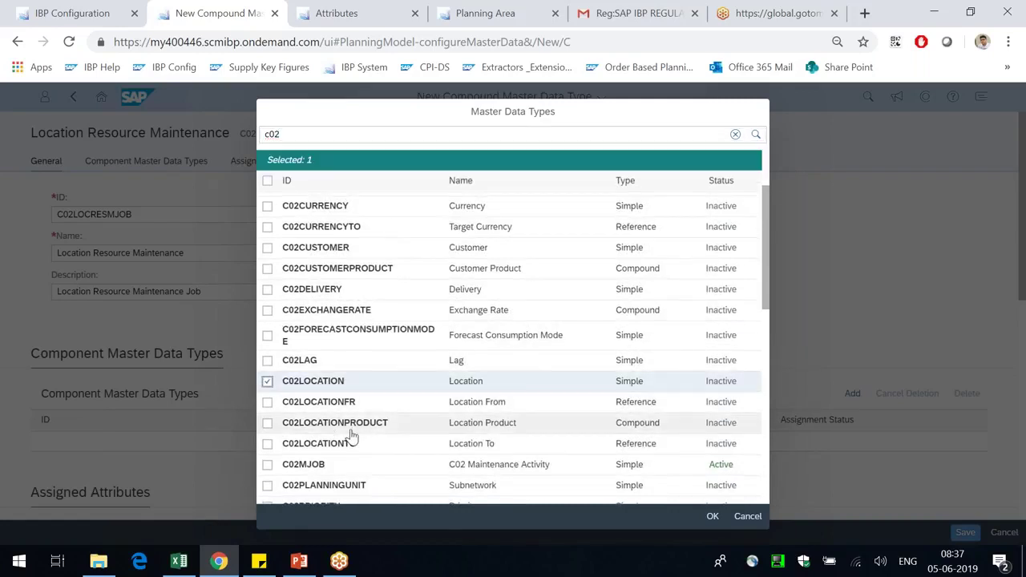
scroll(344, 437, down, 2)
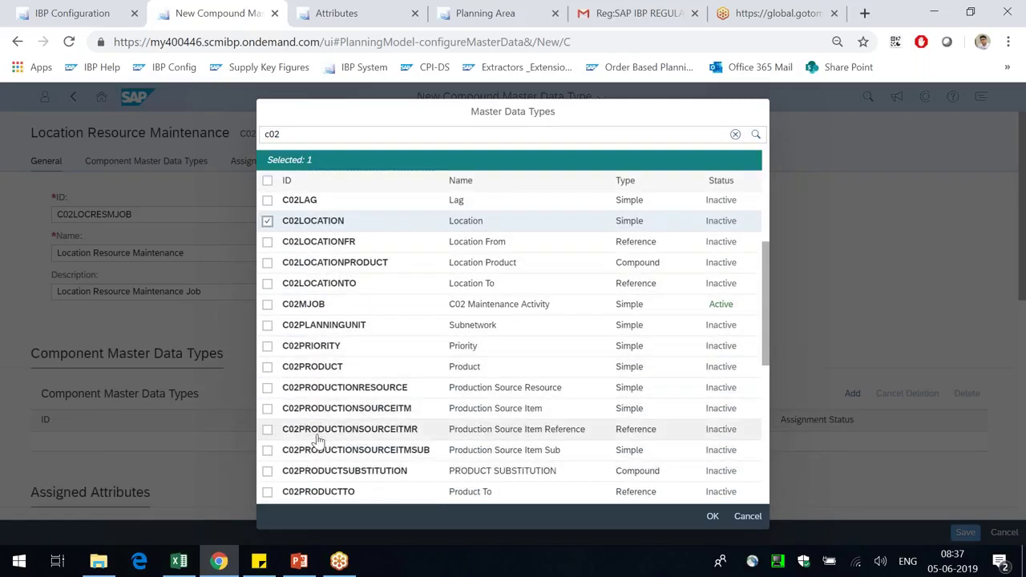
scroll(318, 440, down, 3)
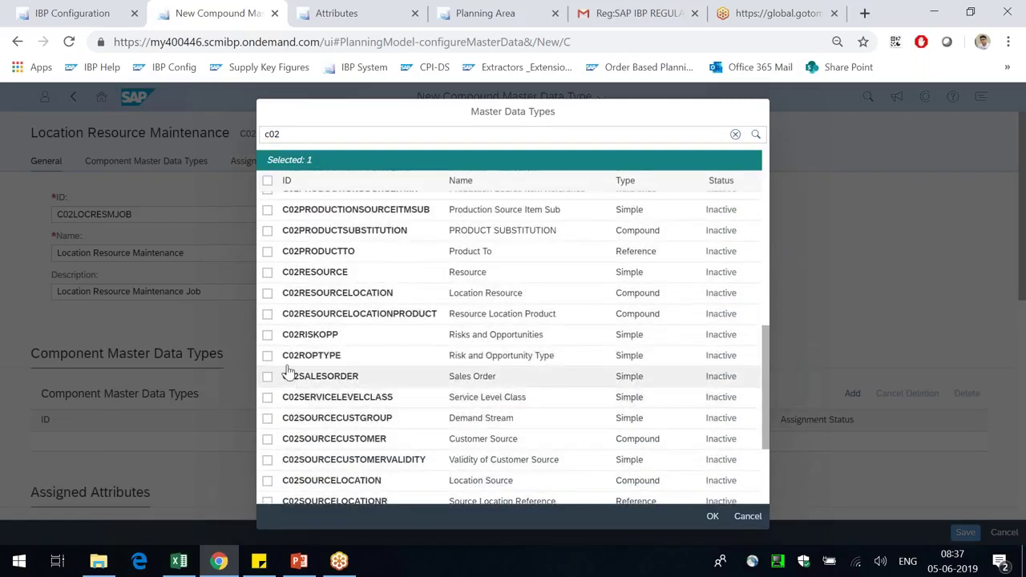
click(267, 272)
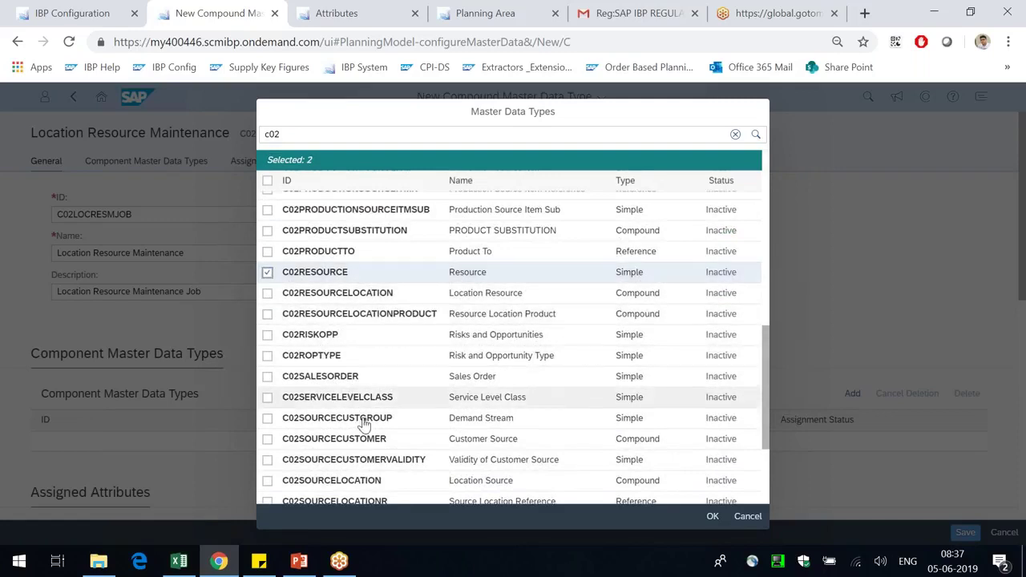
Step: Filter the master data types by c02m, select C02MJOB as well, and add the selected types as components
scroll(365, 423, down, 2)
scroll(290, 412, up, 6)
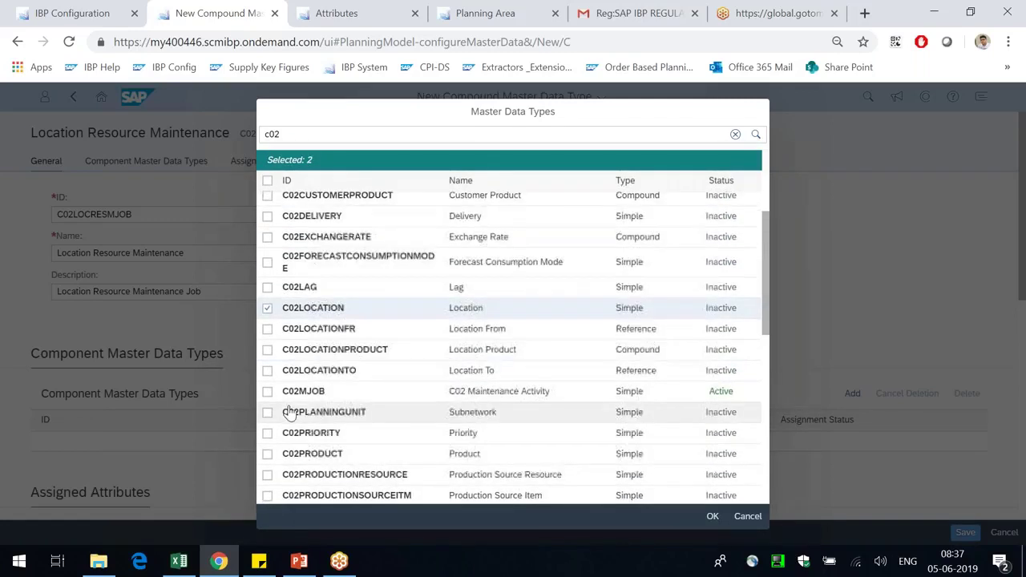
scroll(291, 412, up, 3)
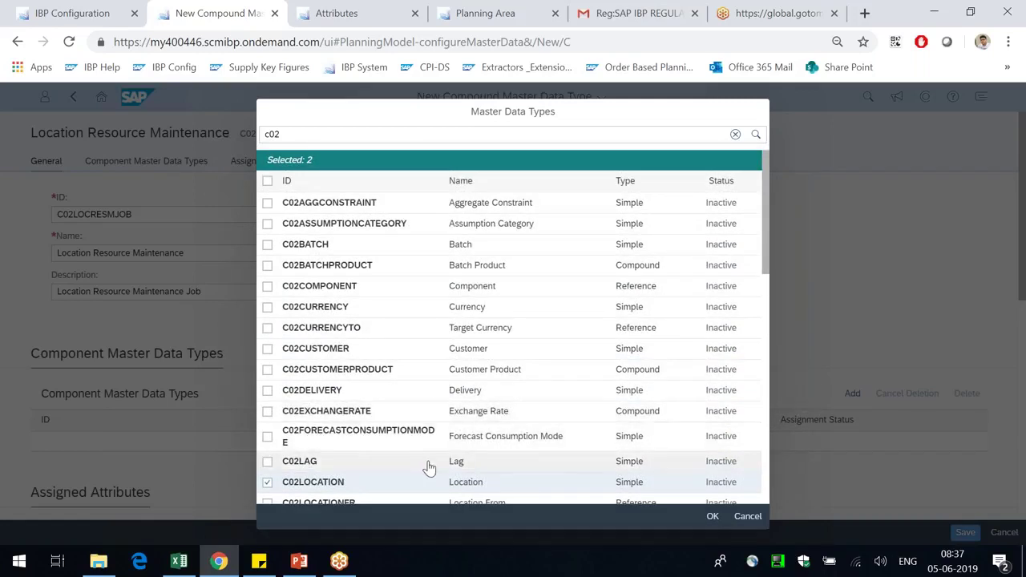
scroll(429, 467, down, 3)
click(310, 136)
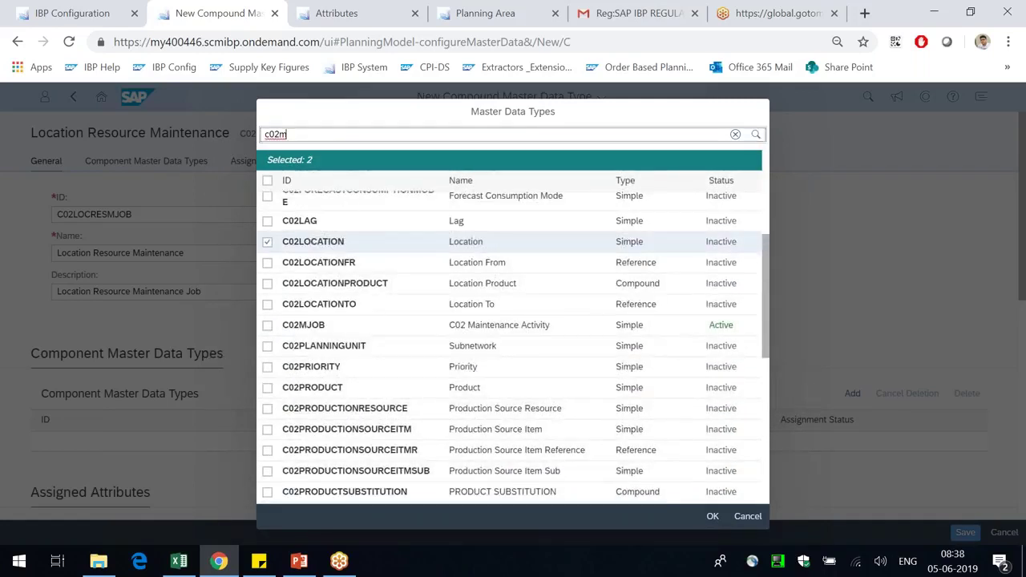
click(267, 202)
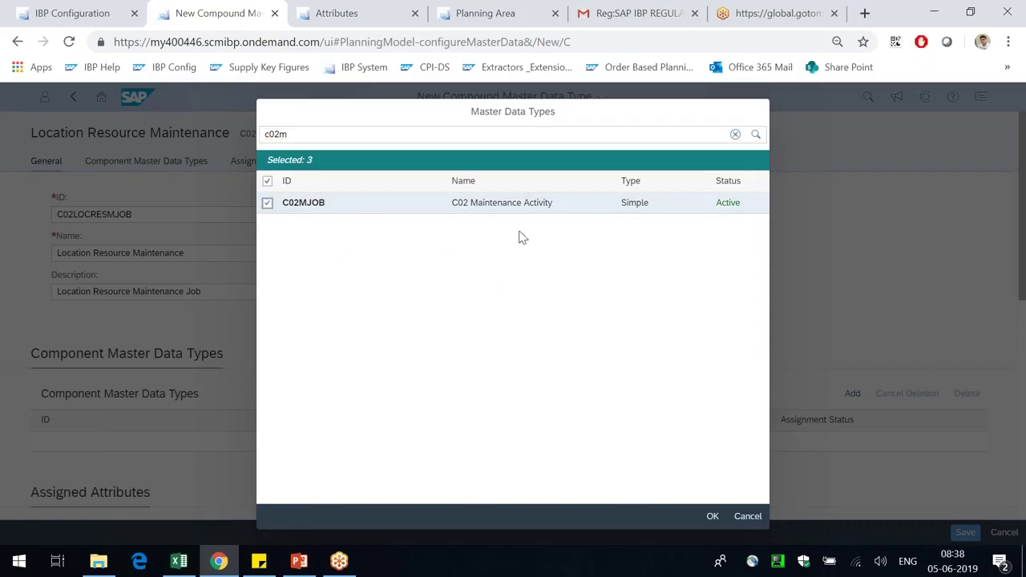
click(713, 516)
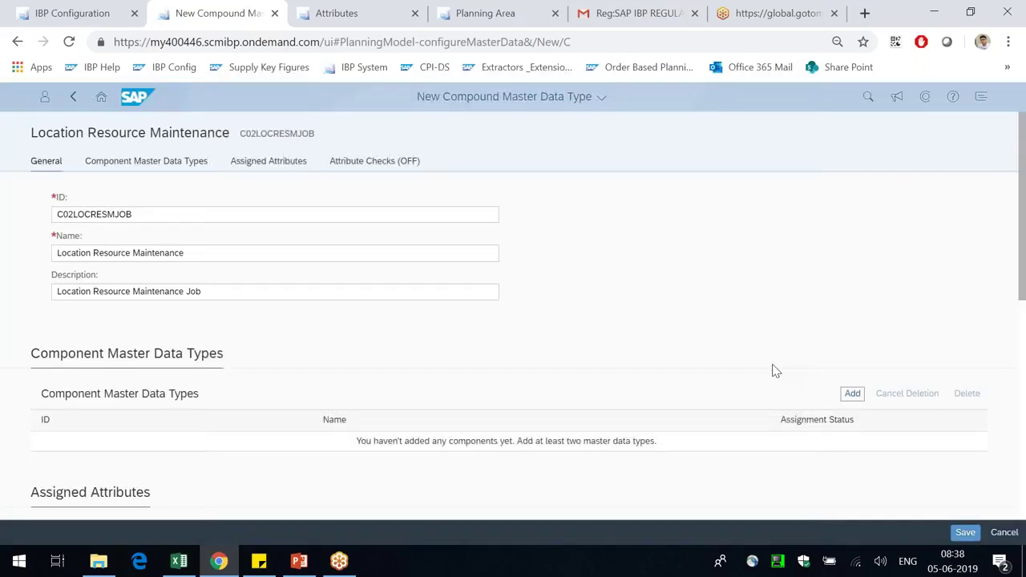
Step: Assign the c02 attribute C02MJOBDURATION (Maintenance Job Duration) to the compound master data type
scroll(636, 329, down, 2)
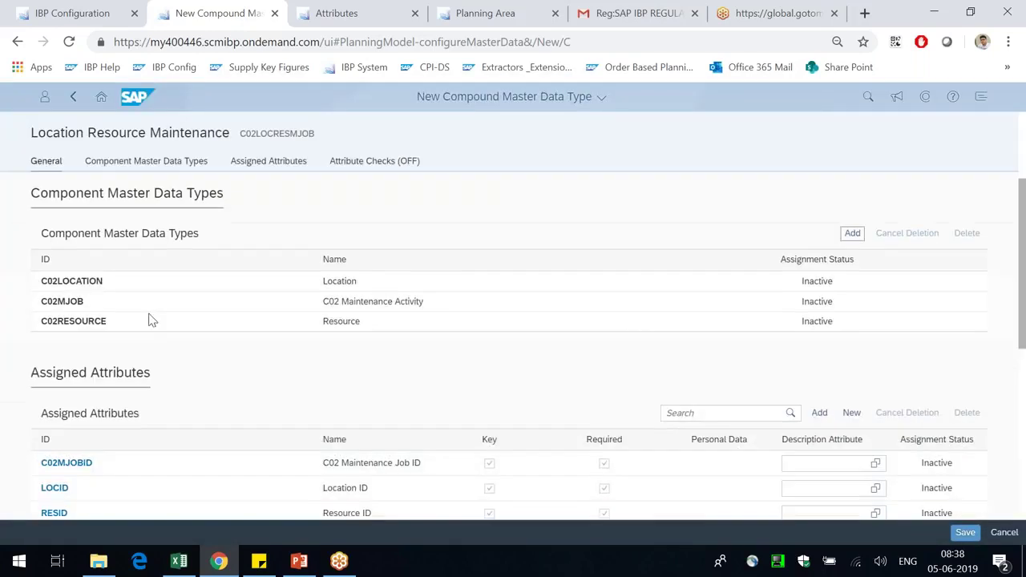
drag(55, 234, 152, 250)
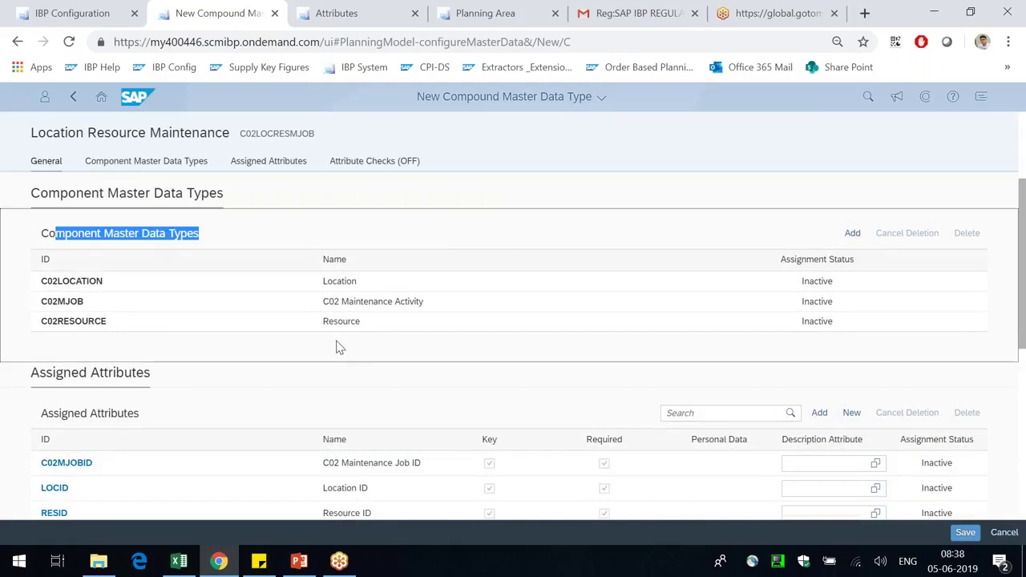
scroll(377, 367, down, 1)
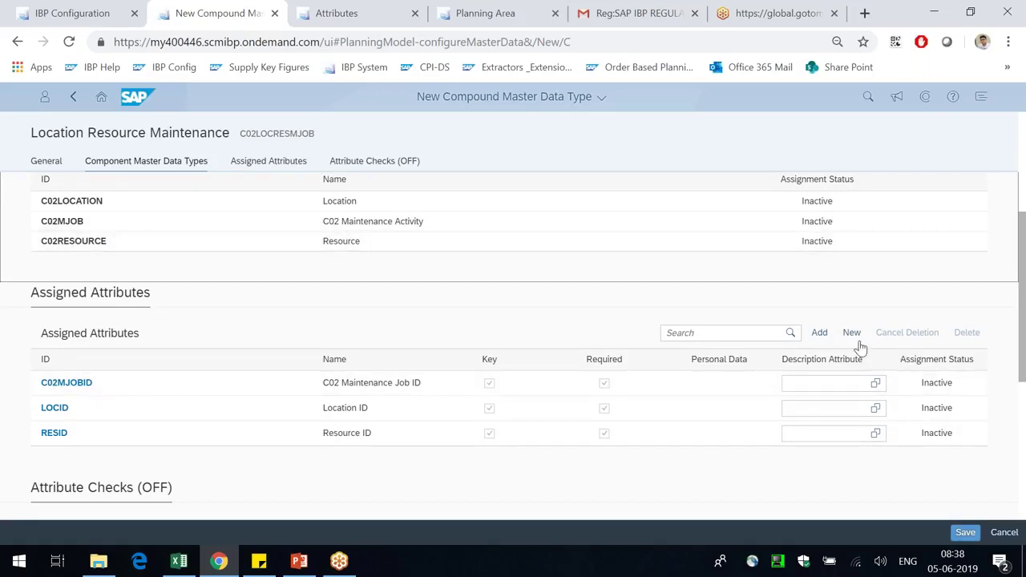
click(820, 333)
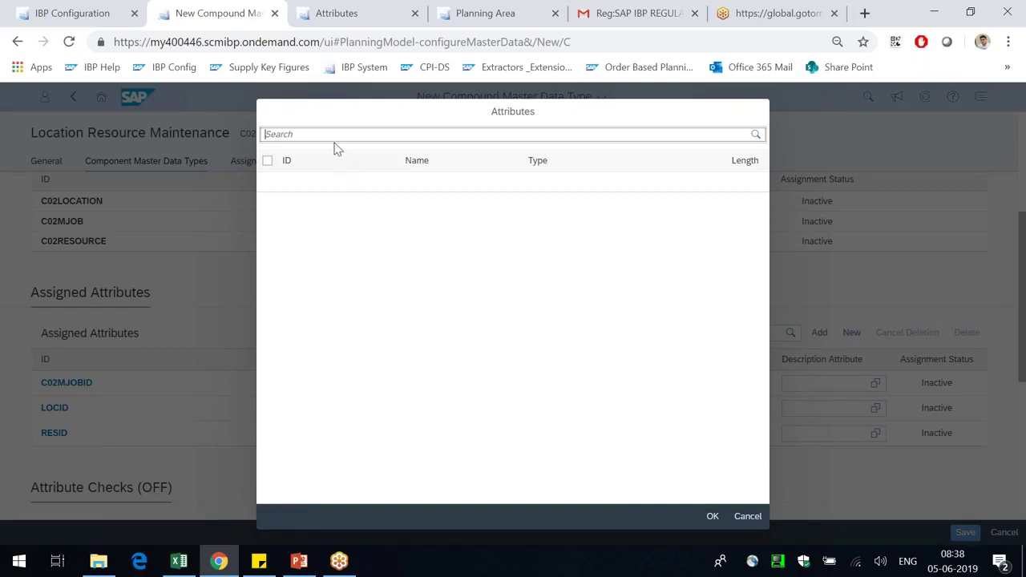
text(c02)
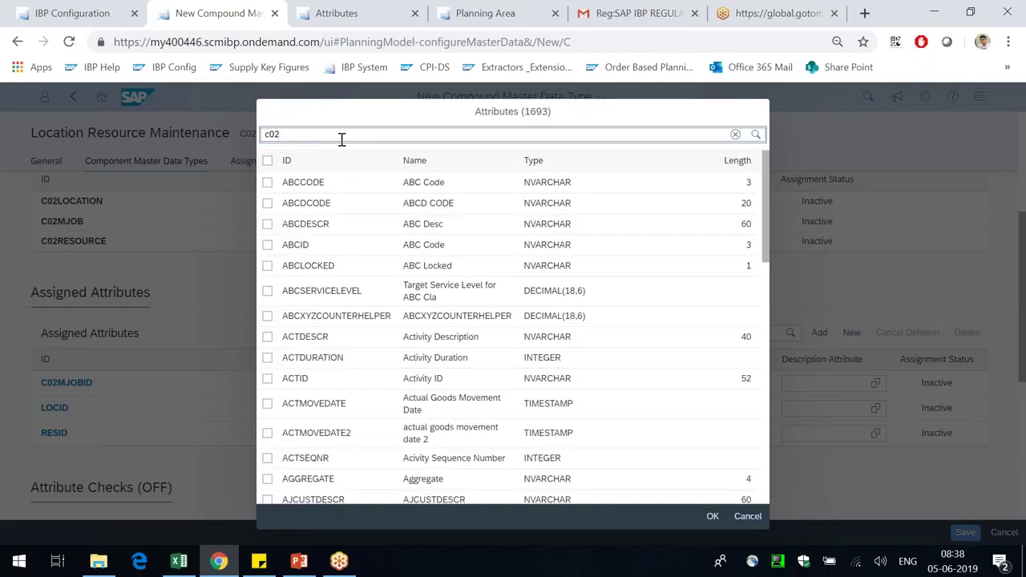
key(Return)
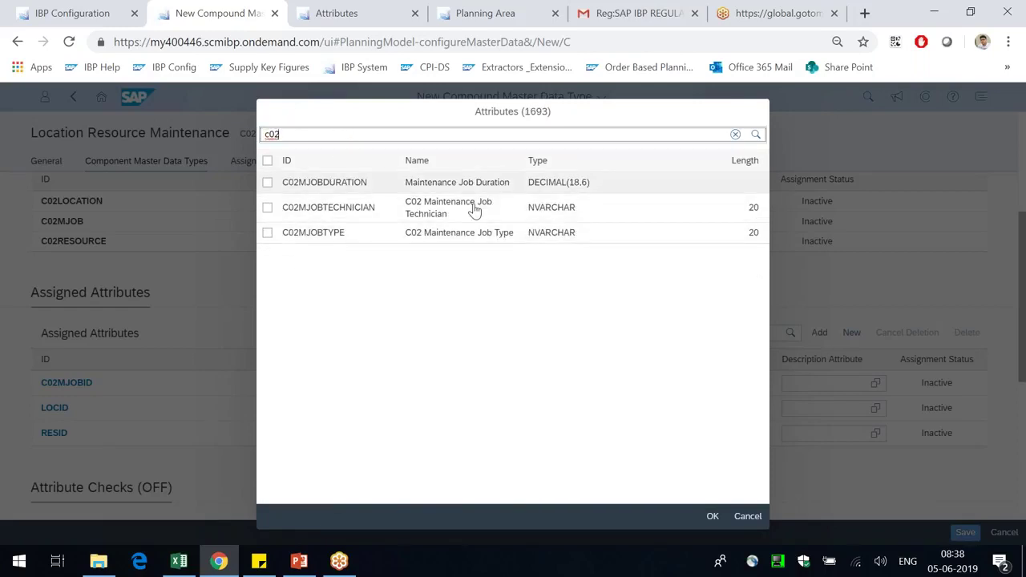
click(268, 183)
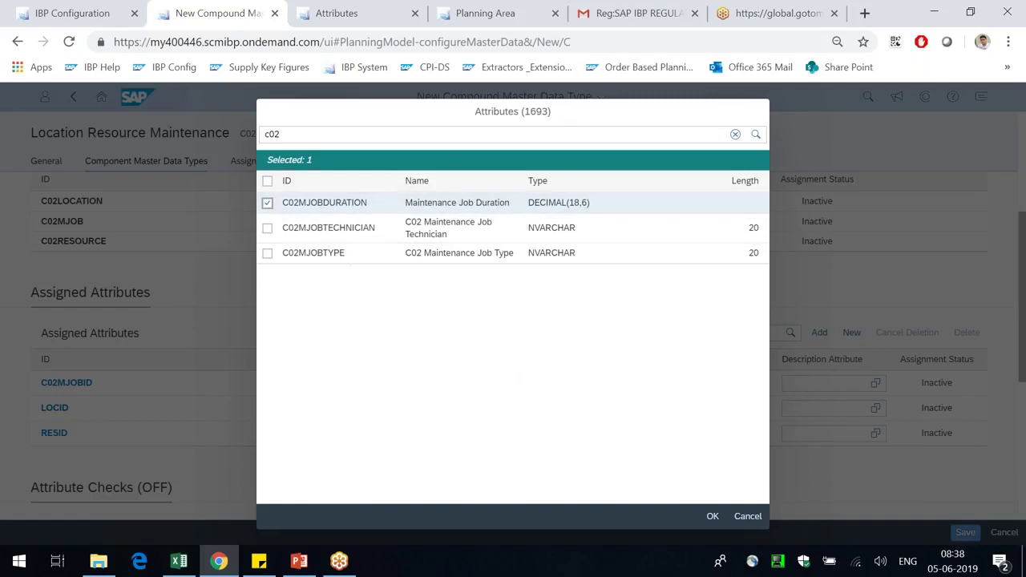
click(712, 517)
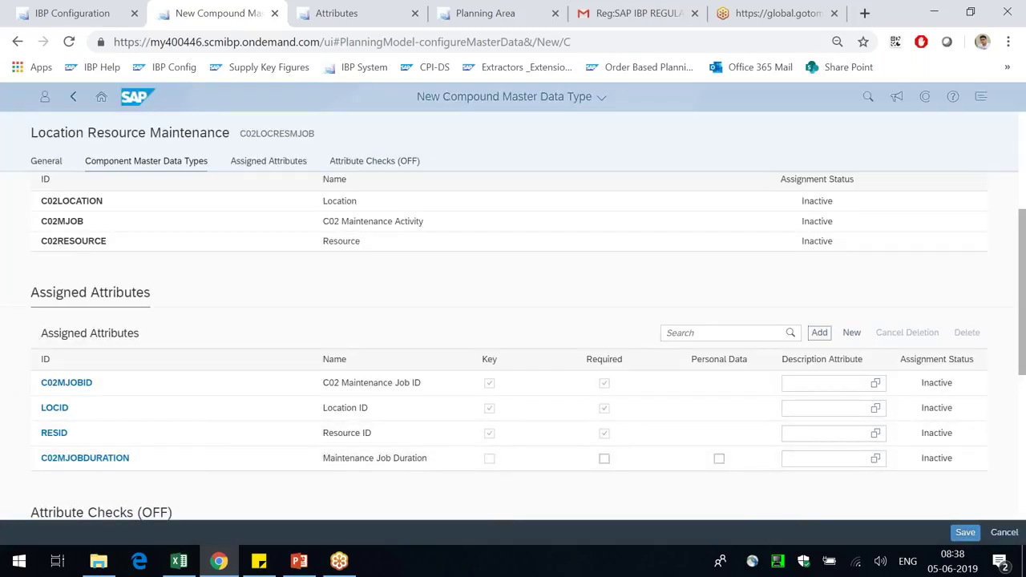
Step: Save and activate the compound master data type C02LOCRESMJOB
click(970, 535)
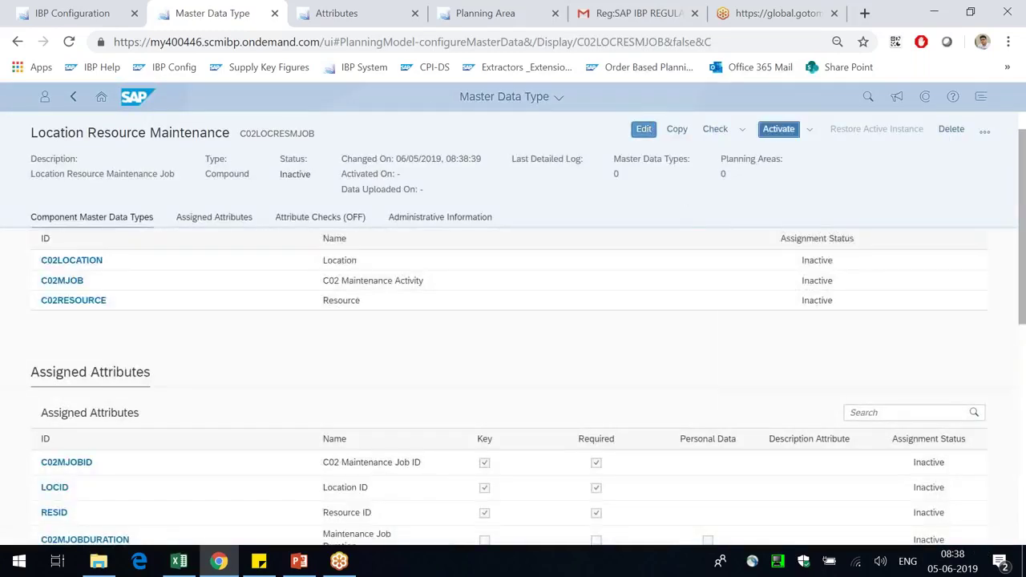
click(779, 129)
click(575, 344)
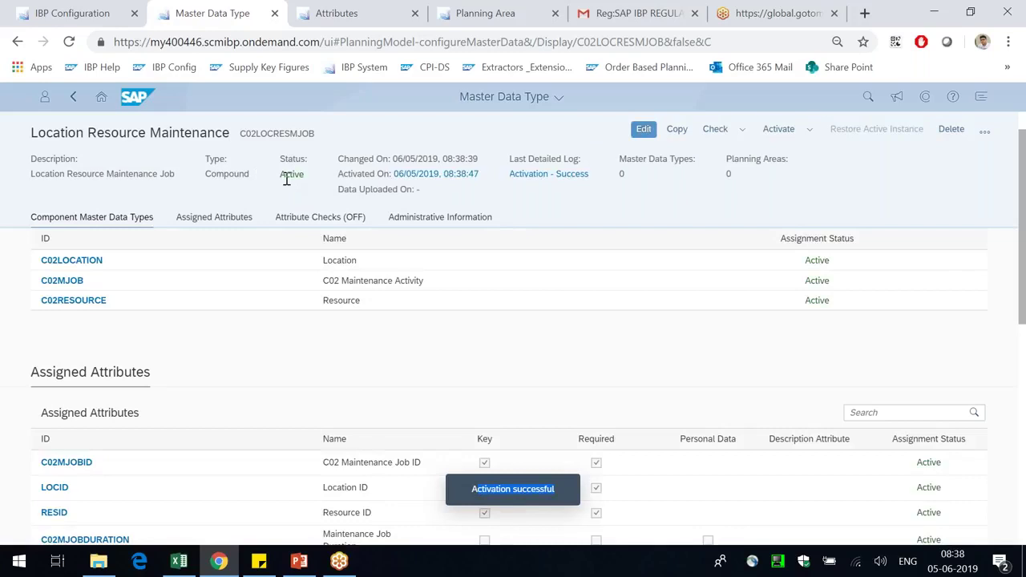
Step: Go to the planning area details in IBP Configuration, search for testconf2, and open planning area TESTCONF2
click(486, 14)
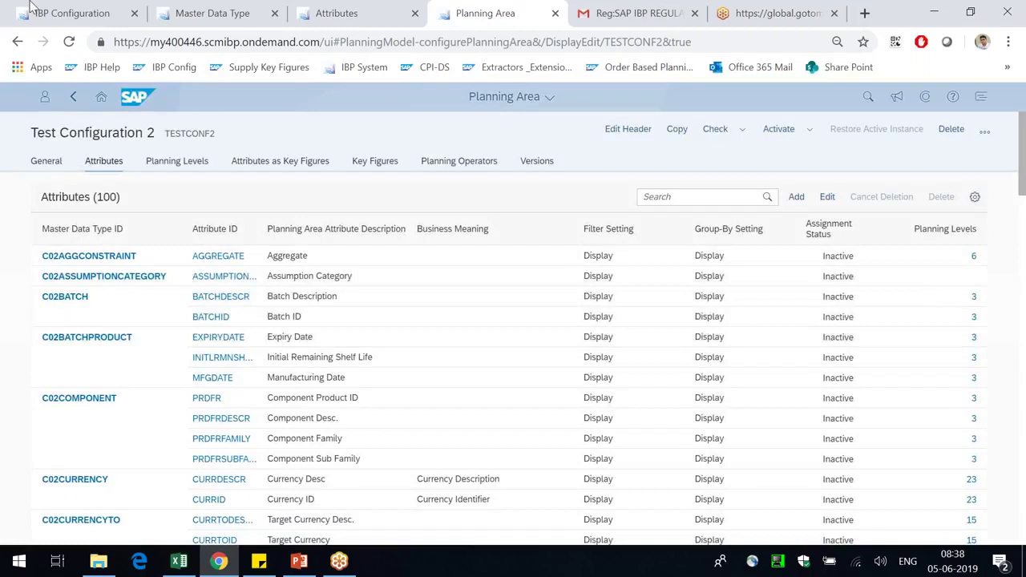
click(58, 8)
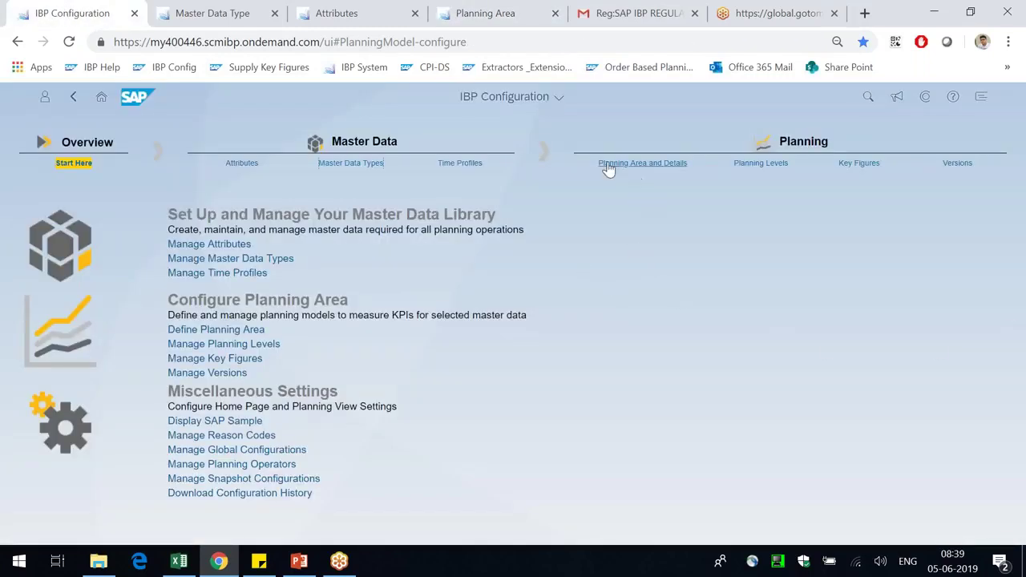
drag(594, 164, 681, 209)
click(649, 166)
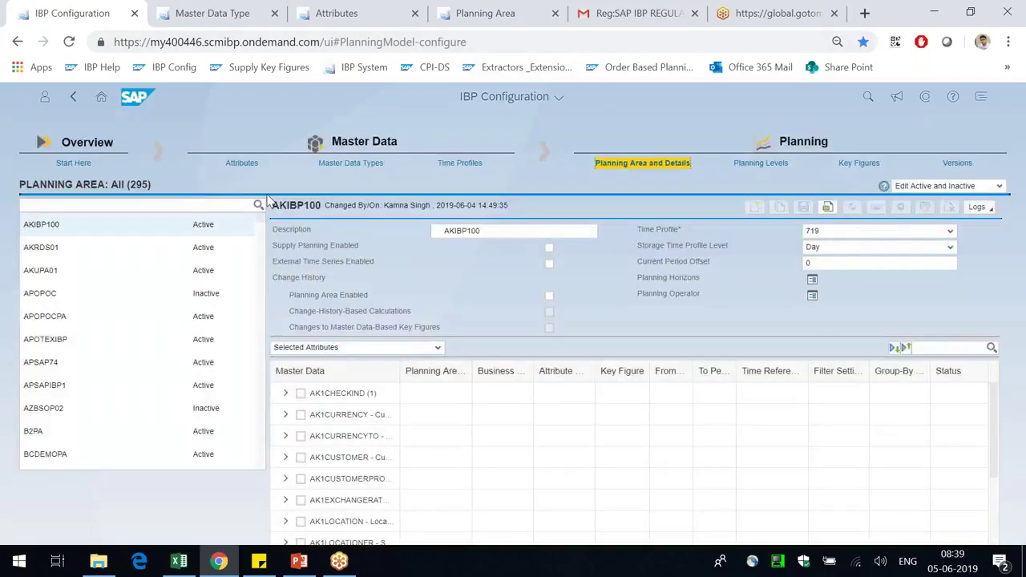
click(183, 210)
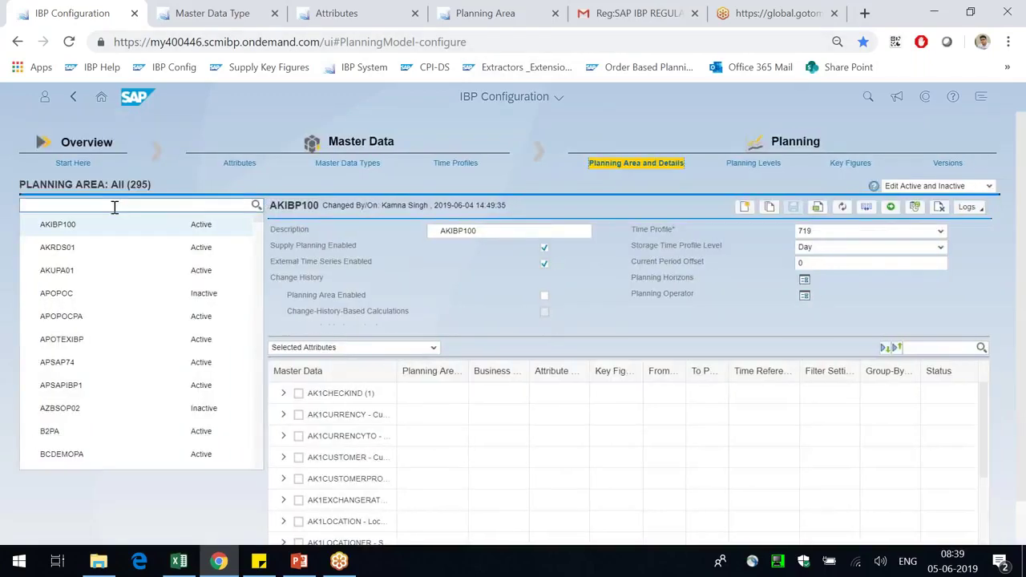
text(testconf2)
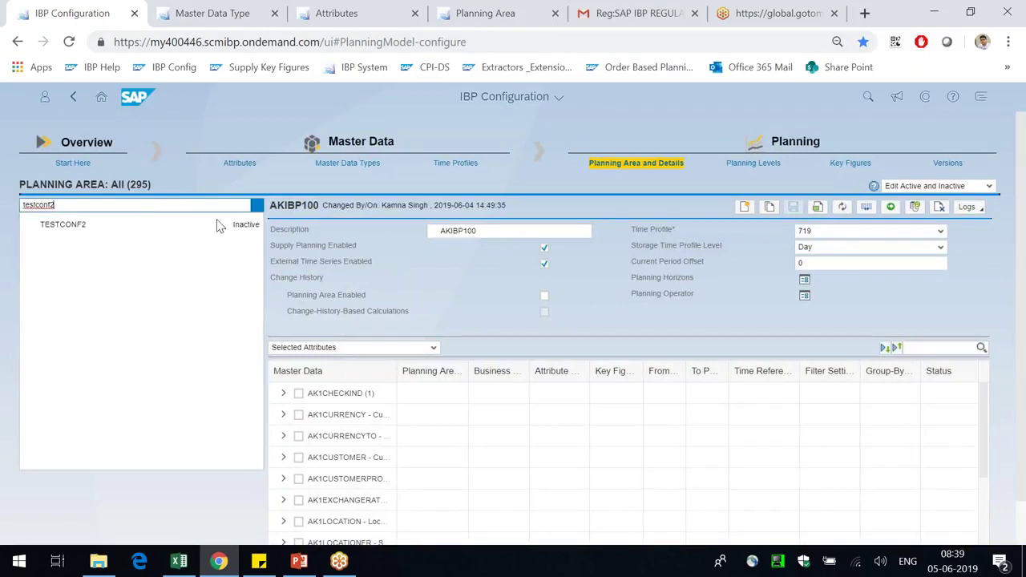
click(190, 228)
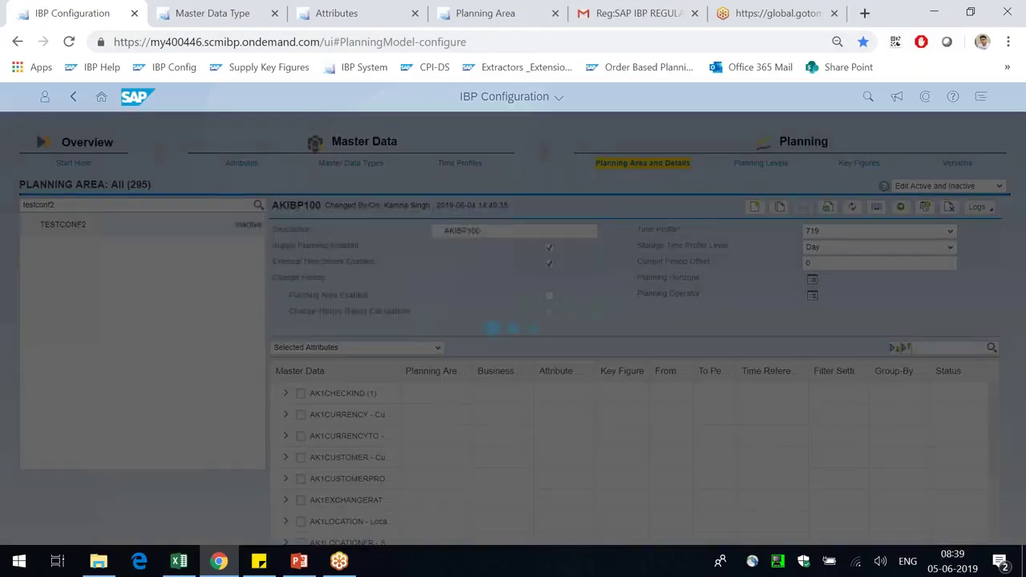
Step: Check the status of compound master data type C02LOCRESMJOB and return to the planning area in IBP Configuration
click(229, 14)
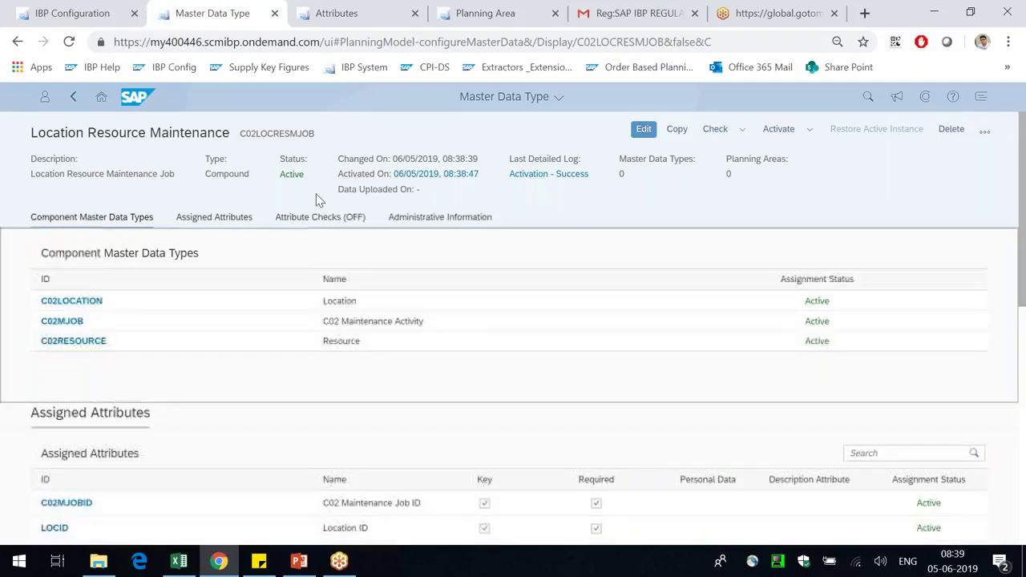
double_click(300, 178)
click(72, 13)
click(342, 13)
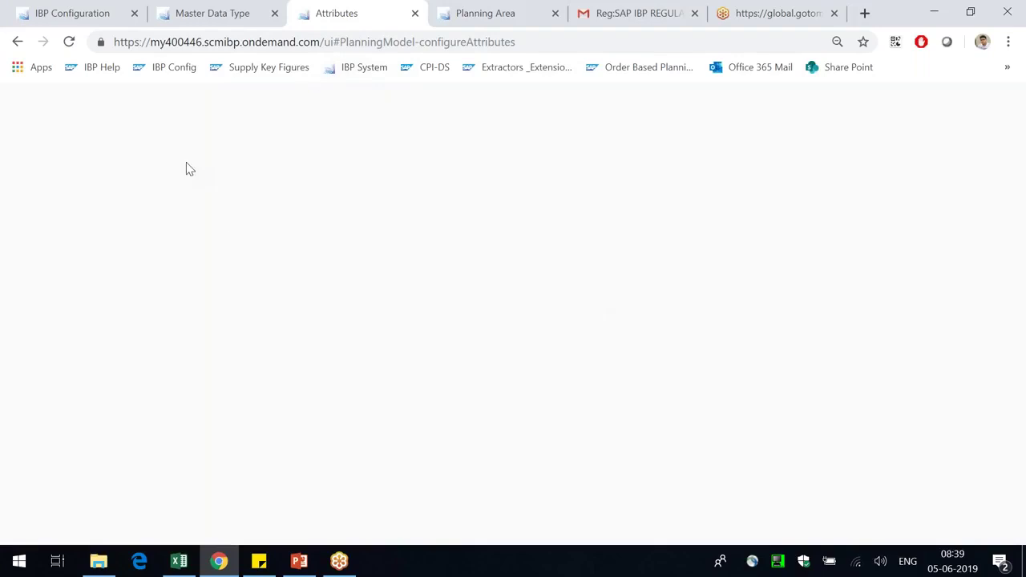
click(73, 9)
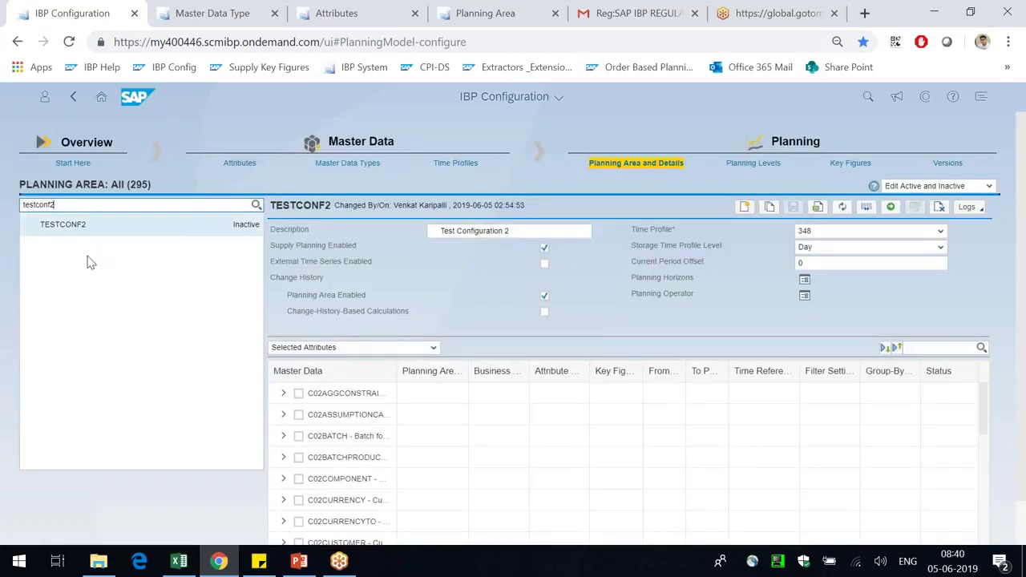
Step: Widen the Master Data column of TESTCONF2's selected attributes, look over the list, and open the attribute view choices
drag(511, 231, 455, 231)
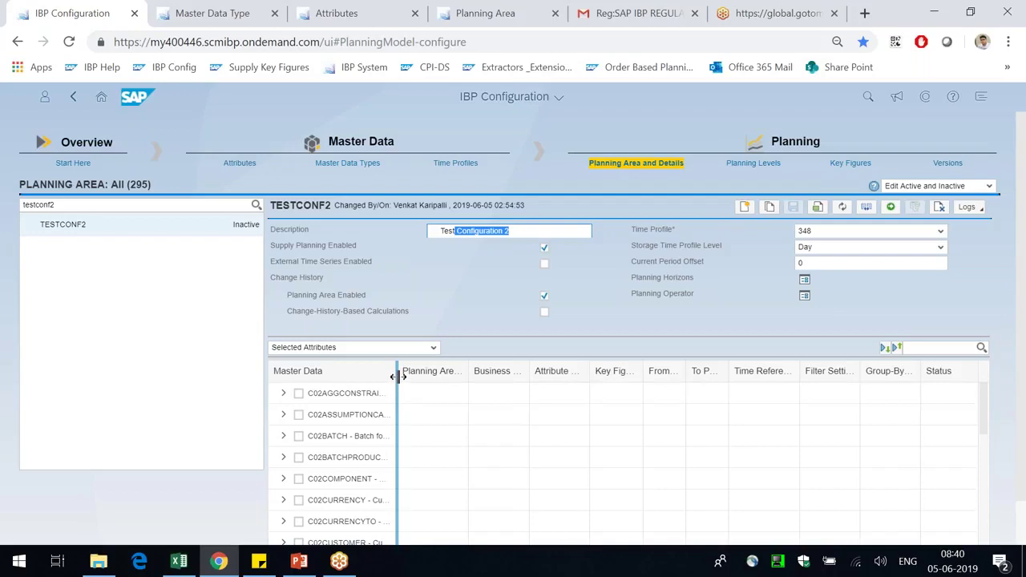
drag(396, 373, 519, 374)
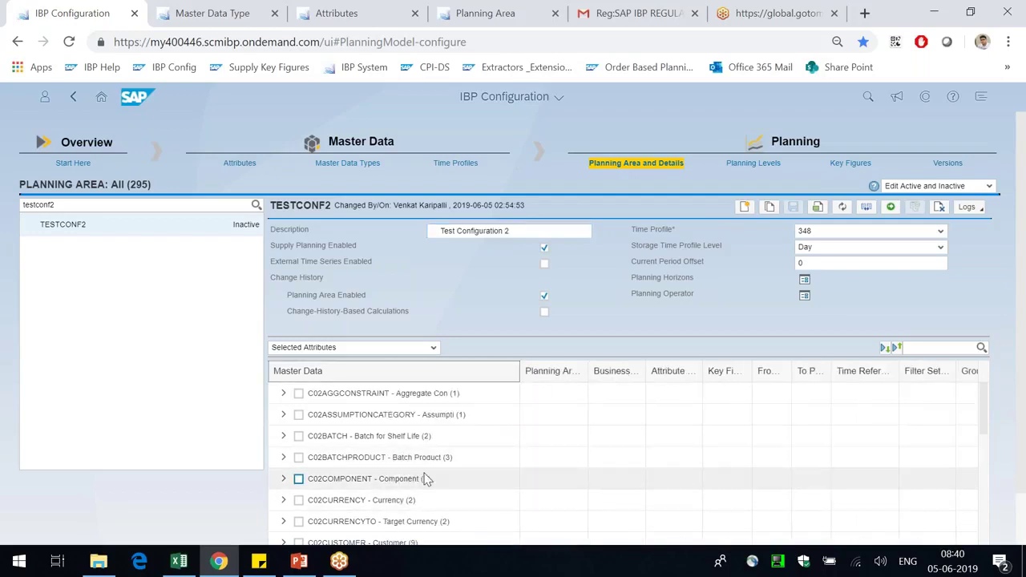
scroll(426, 476, down, 3)
scroll(426, 473, up, 3)
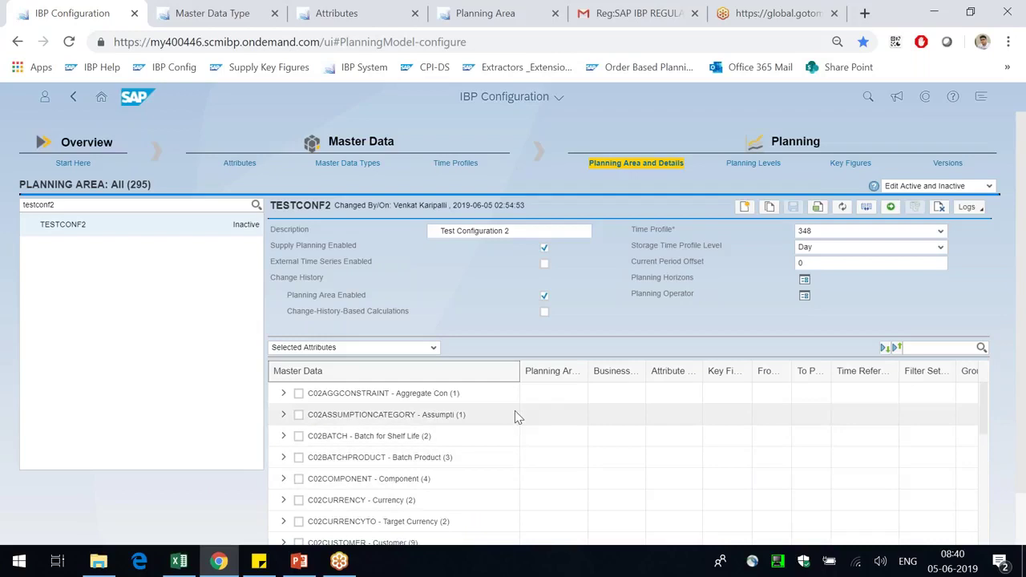
scroll(1023, 344, down, 2)
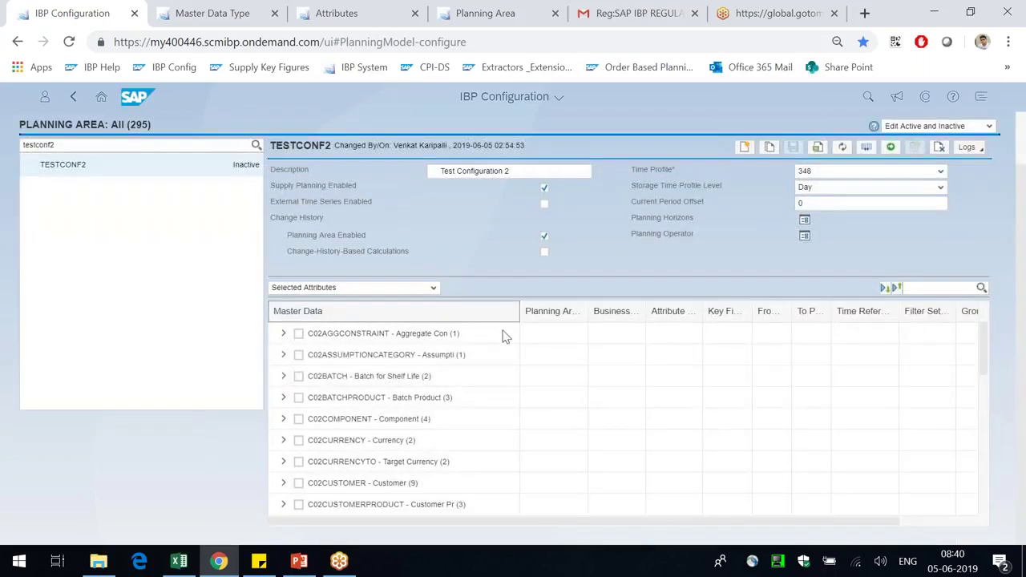
scroll(470, 433, up, 2)
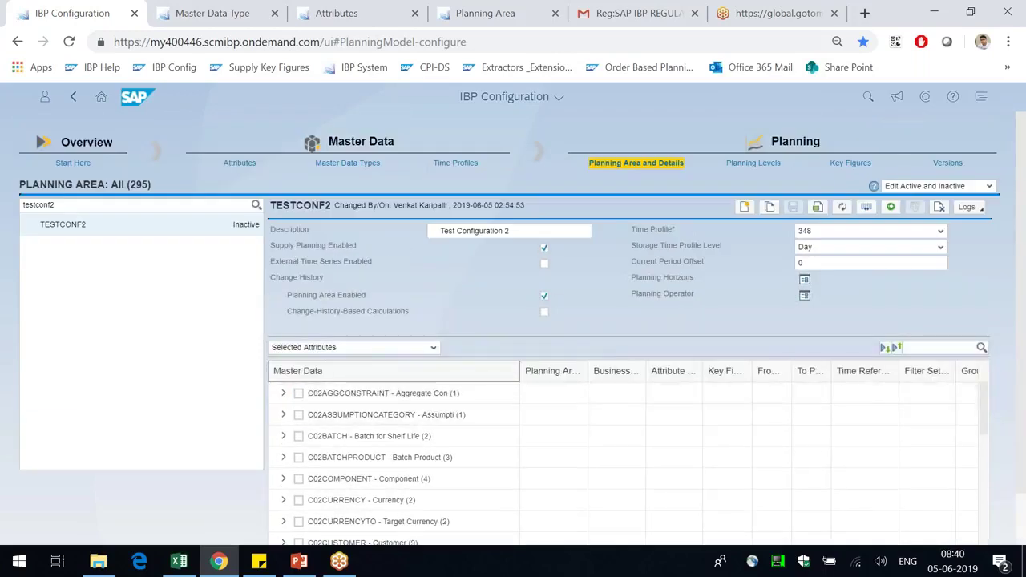
click(433, 347)
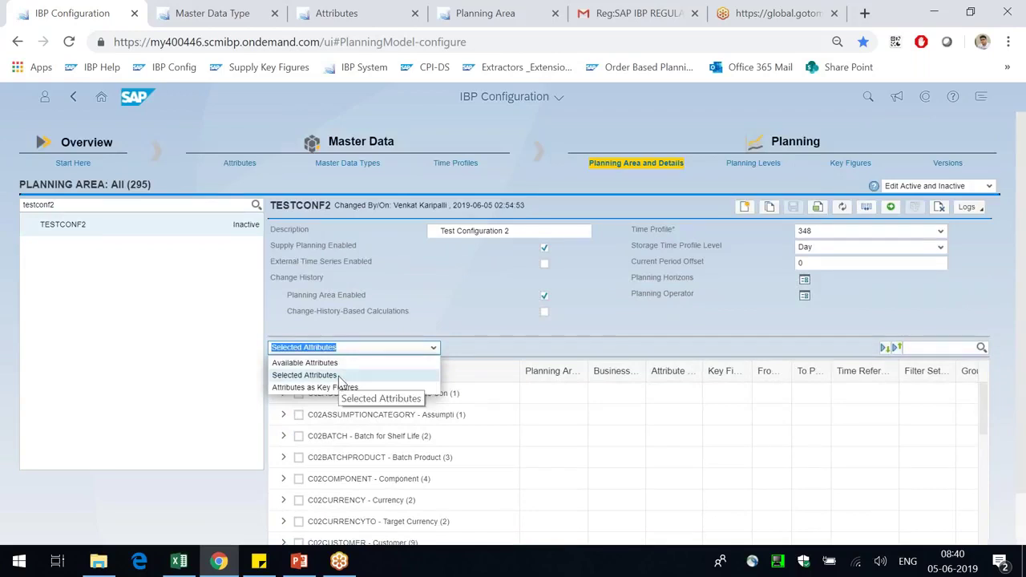
Step: Search the selected attributes of planning area TESTCONF2 for c02mjob
click(337, 375)
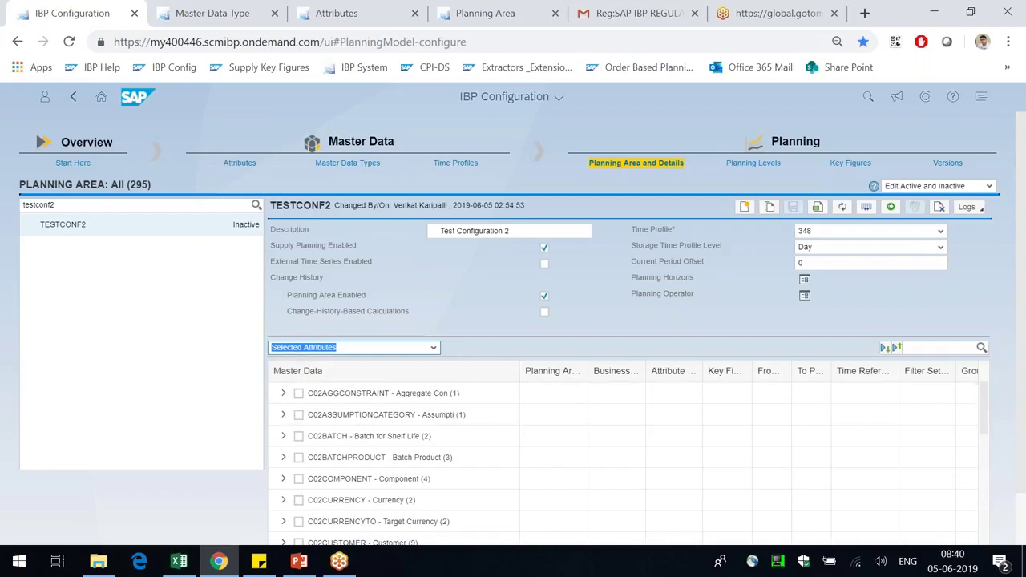
click(914, 349)
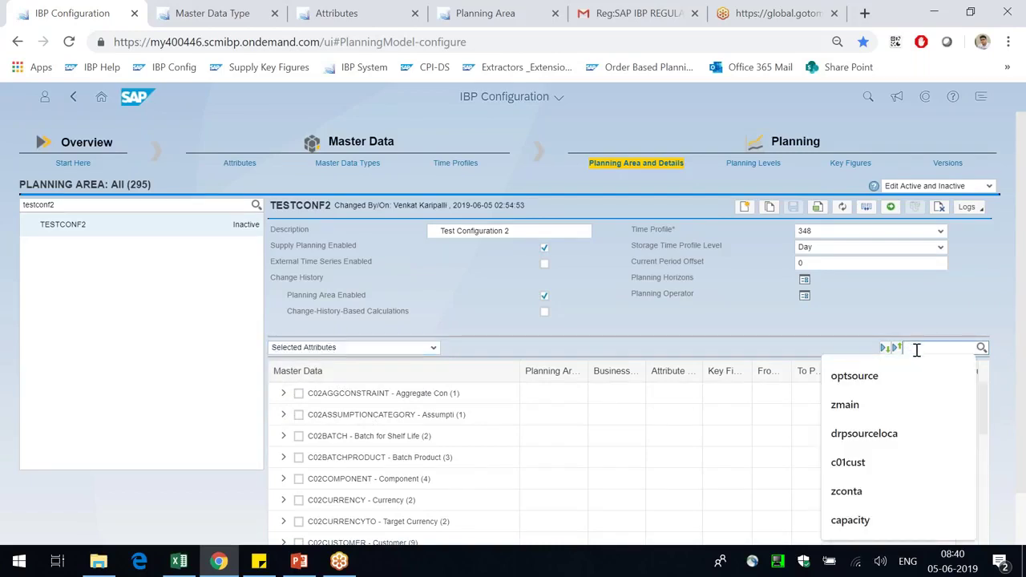
text(c02mjob)
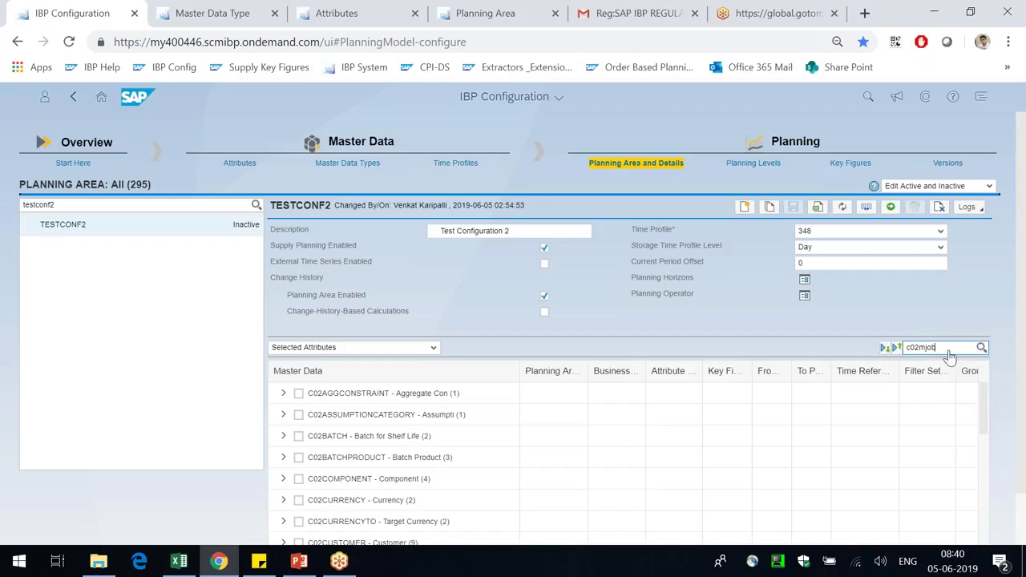
key(Return)
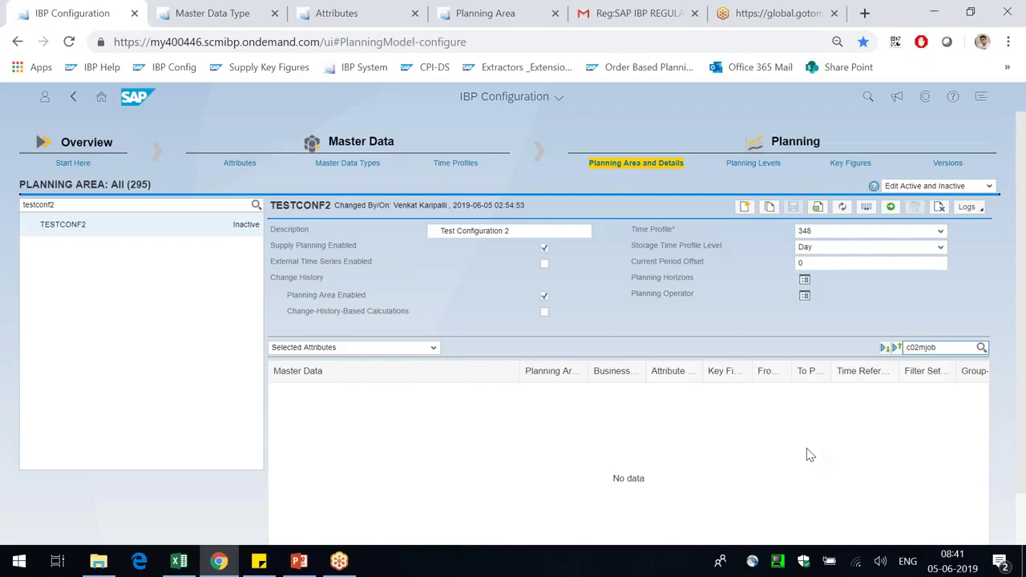
Step: Switch to the PowerPoint model diagram, examine the PA Master Data Types box, and return to IBP Configuration
key(alt+Tab)
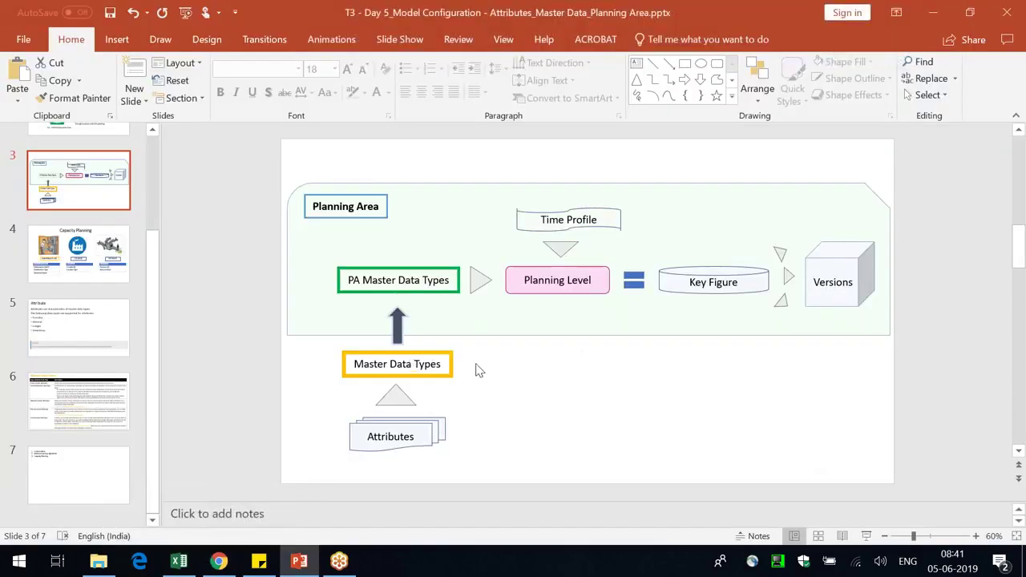
click(401, 316)
click(398, 287)
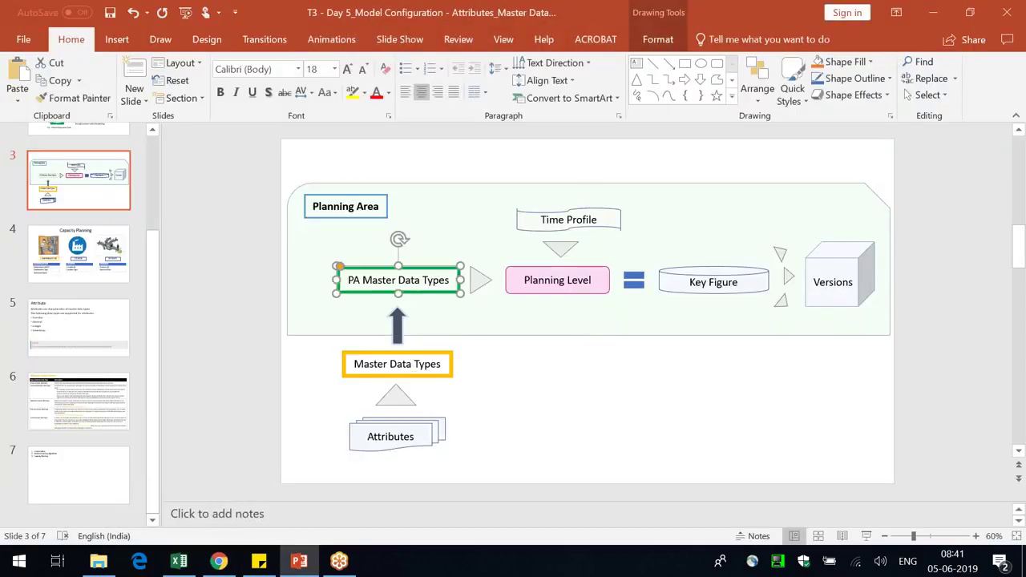
click(503, 375)
key(alt+Tab)
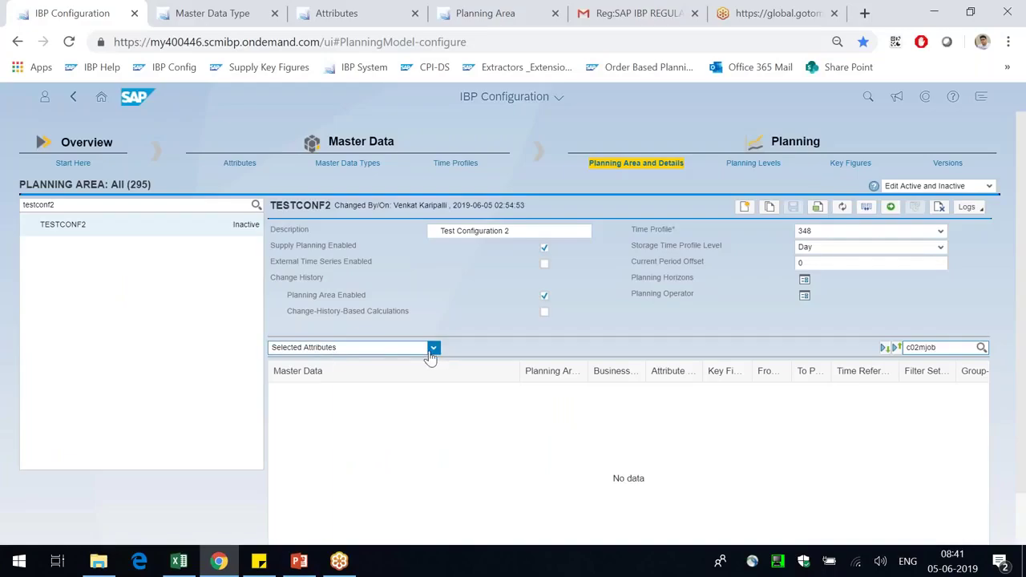
Step: Among the available attributes, select master data type C02MJOB with its C02MJOBID, C02MJOBTECHNICIAN and C02MJOBTYPE attributes
click(429, 349)
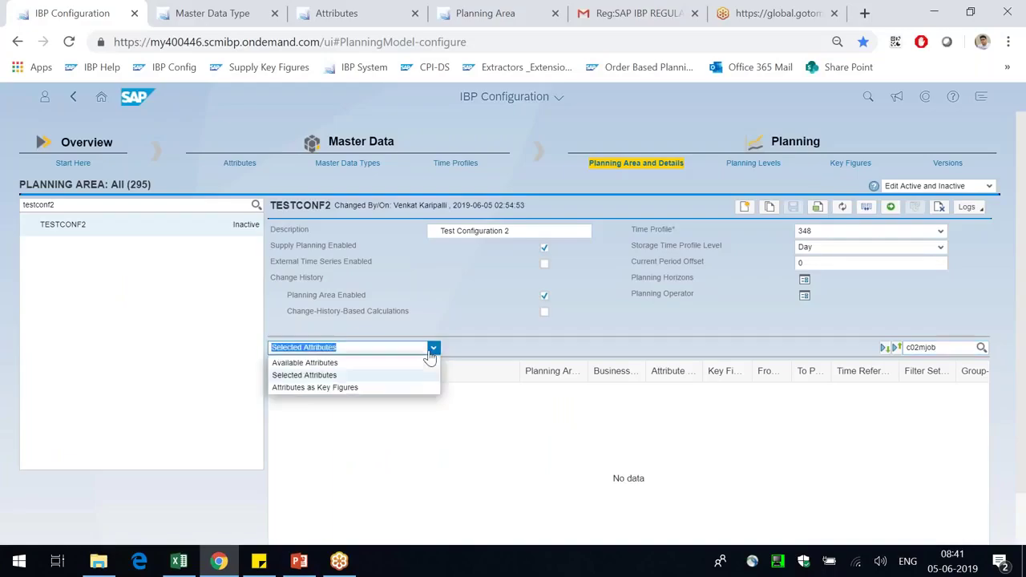
click(338, 367)
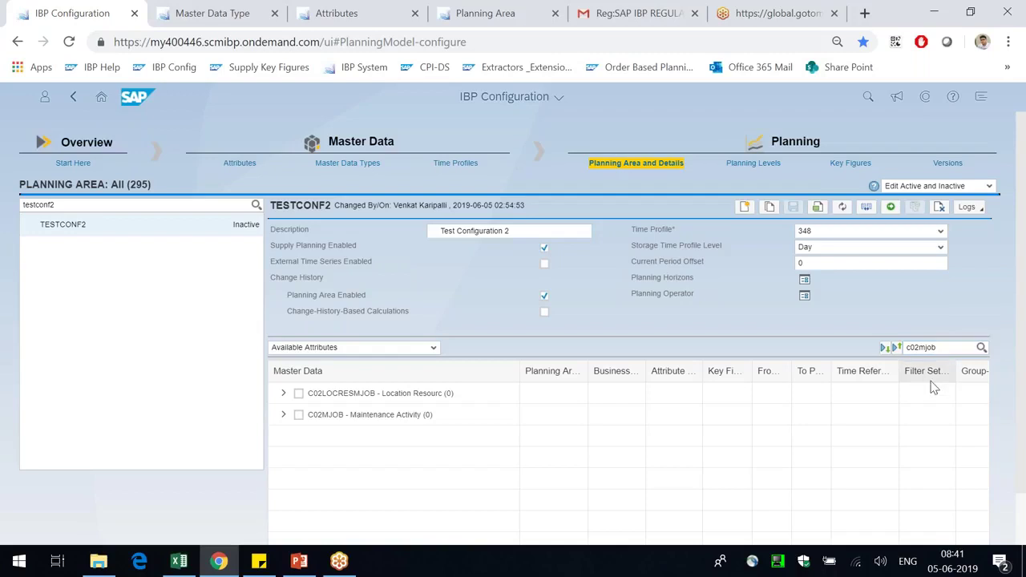
click(283, 414)
click(283, 414)
click(283, 414)
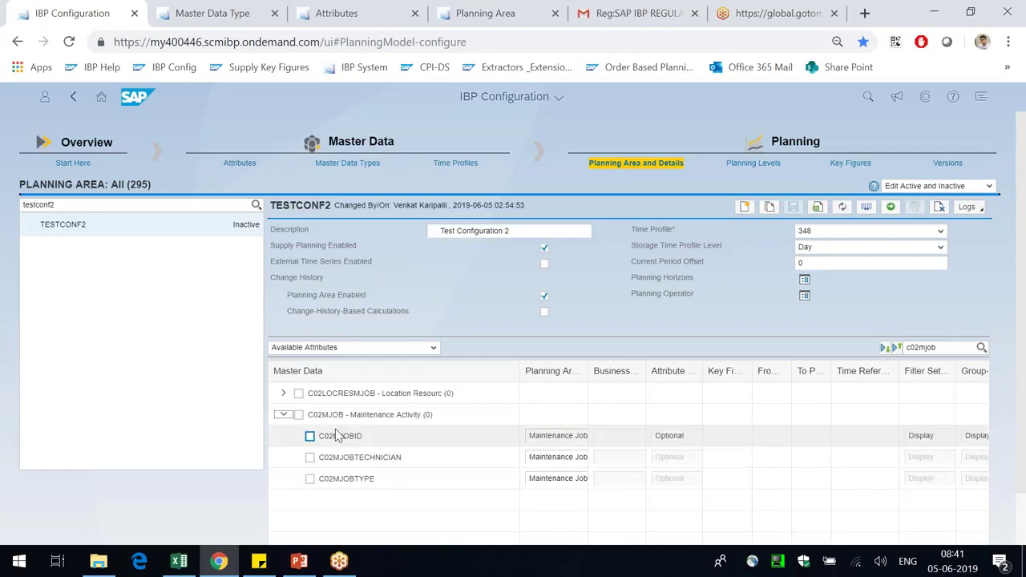
click(299, 415)
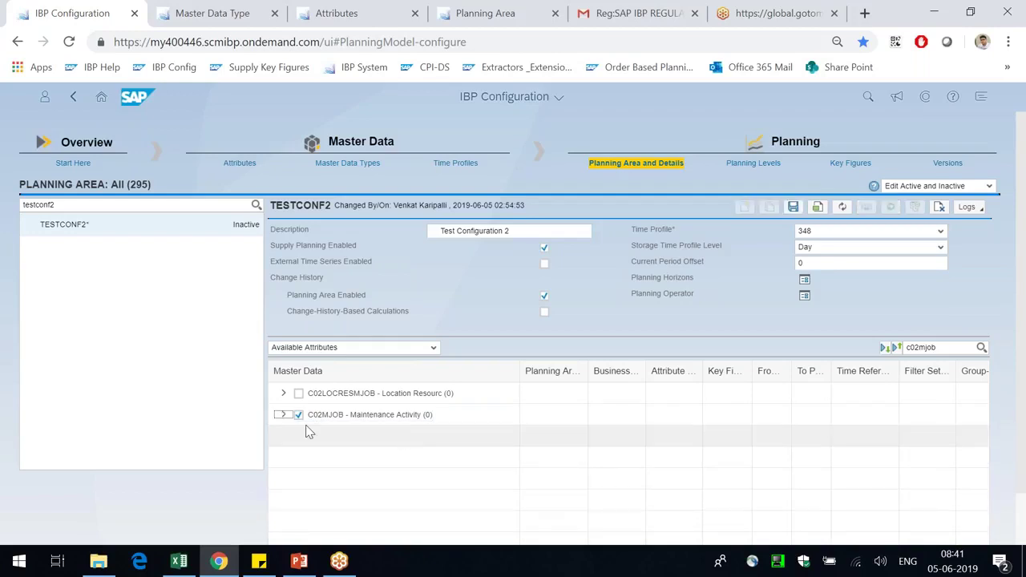
click(281, 415)
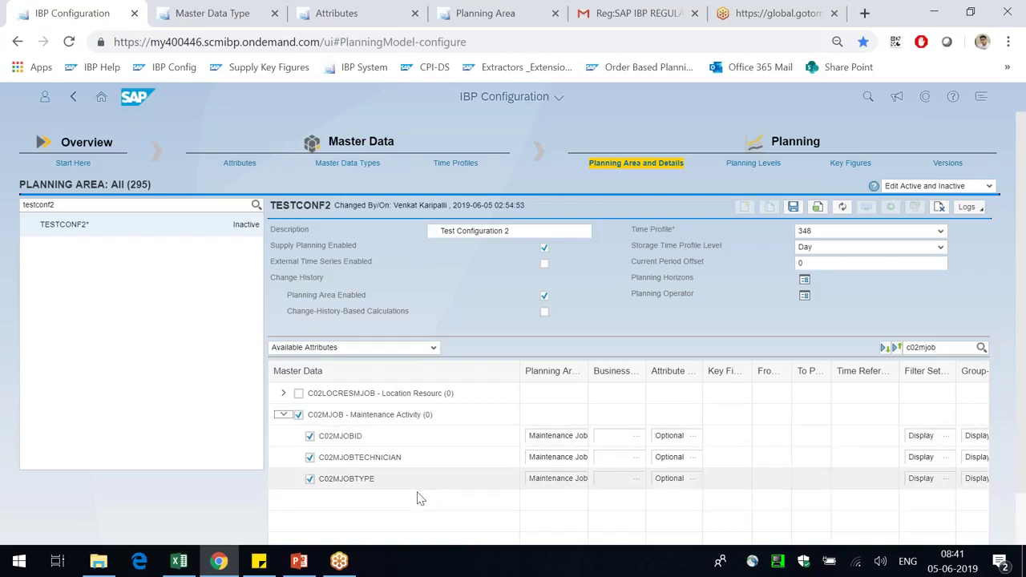
Step: Select master data type C02LOCRESMJOB and its C02MJOBID attribute, and save the planning area
click(283, 394)
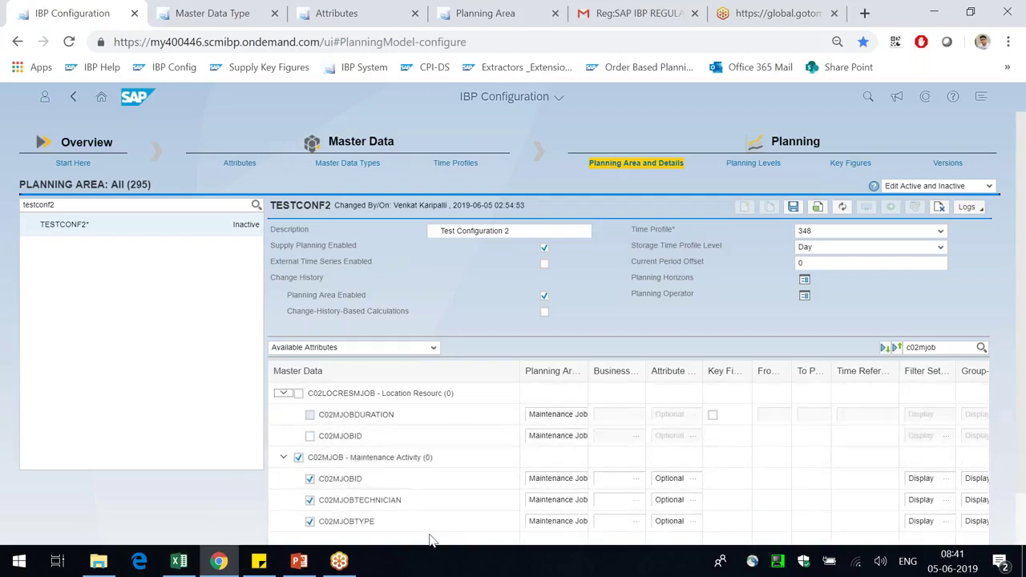
click(298, 393)
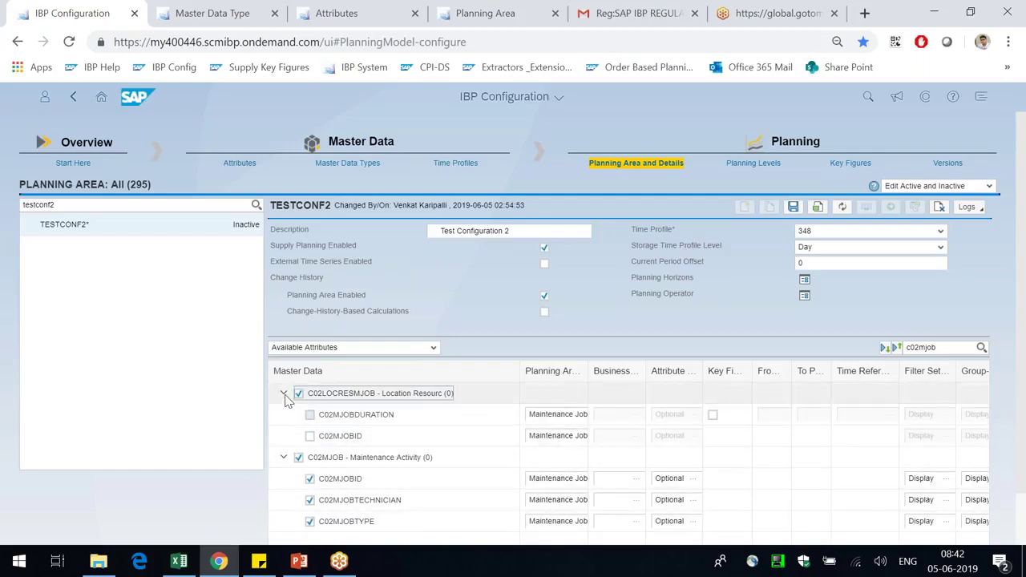
click(283, 394)
click(284, 394)
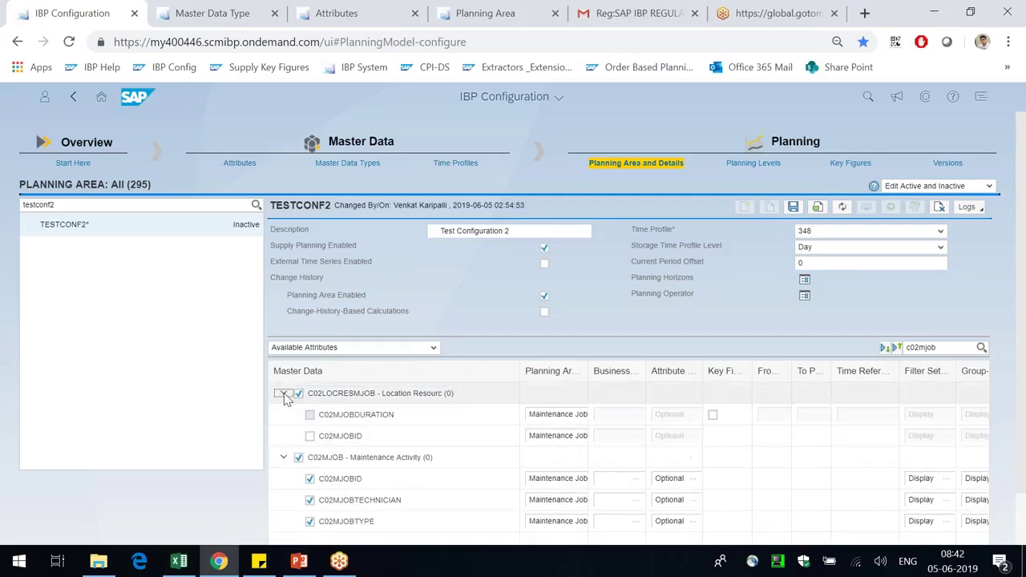
click(309, 436)
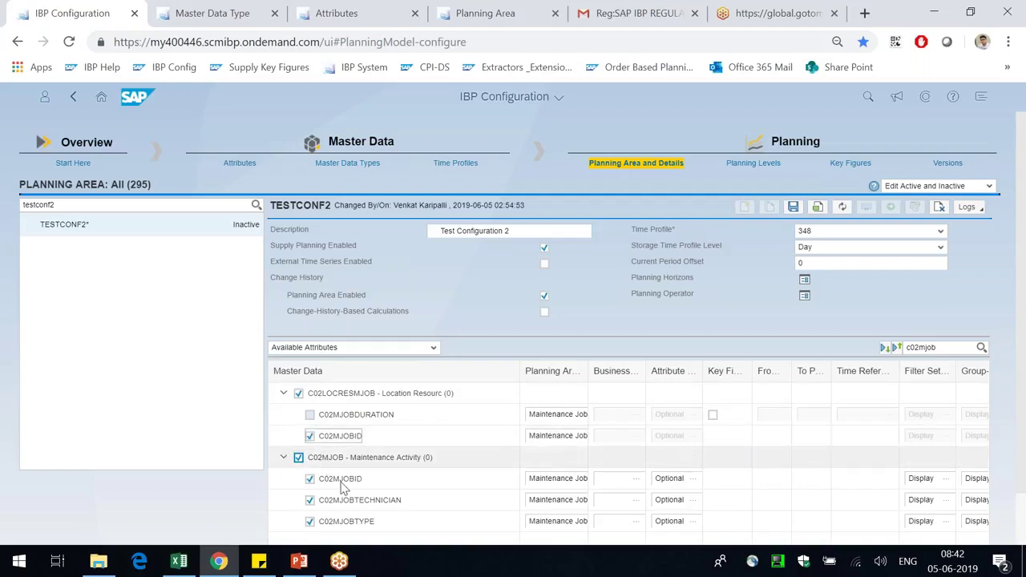
click(794, 208)
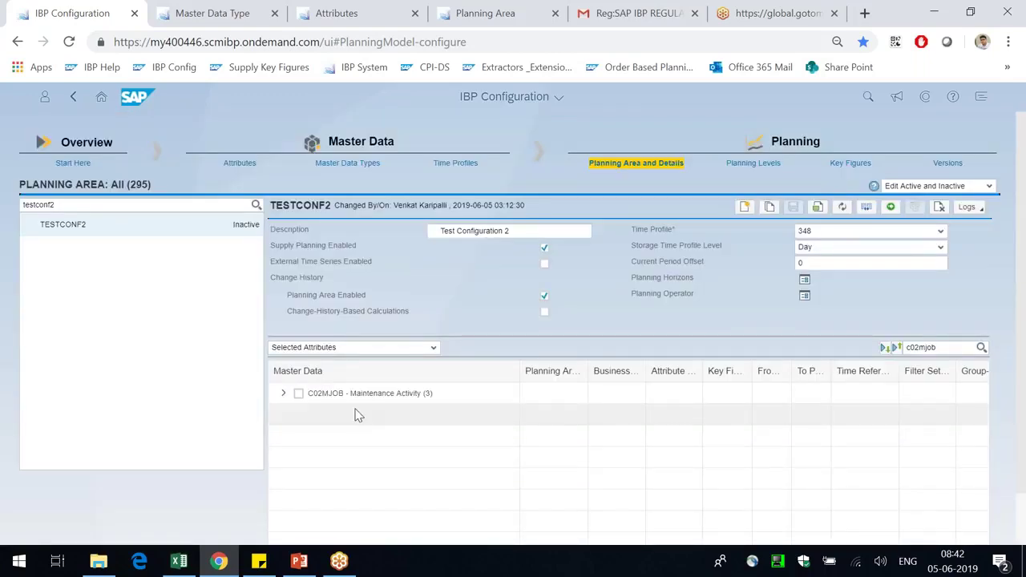
Step: Review the assigned C02MJOB attributes, mark C02LOCRESMJOB again among the available attributes, and widen the Key Figure column
click(281, 393)
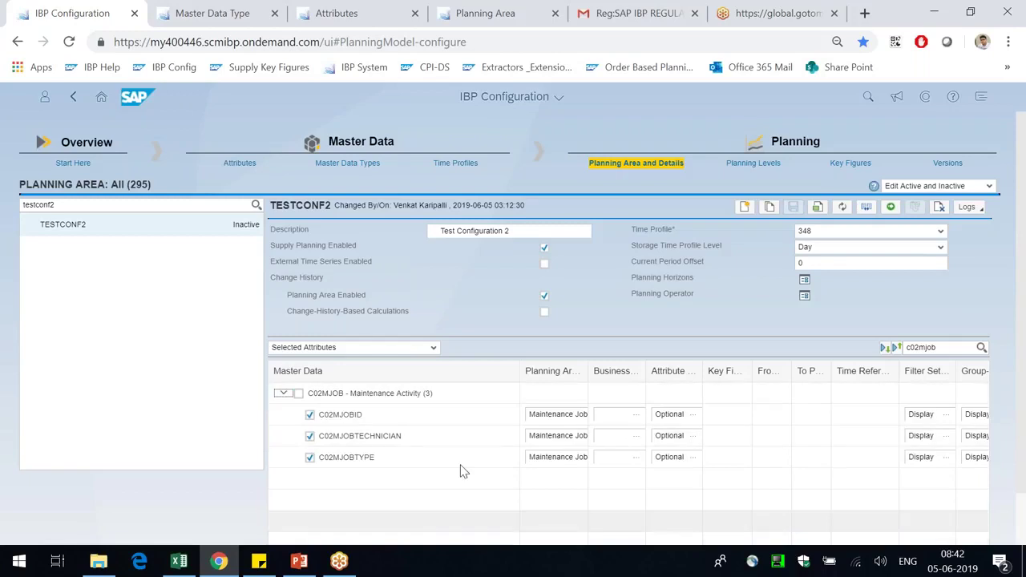
click(434, 350)
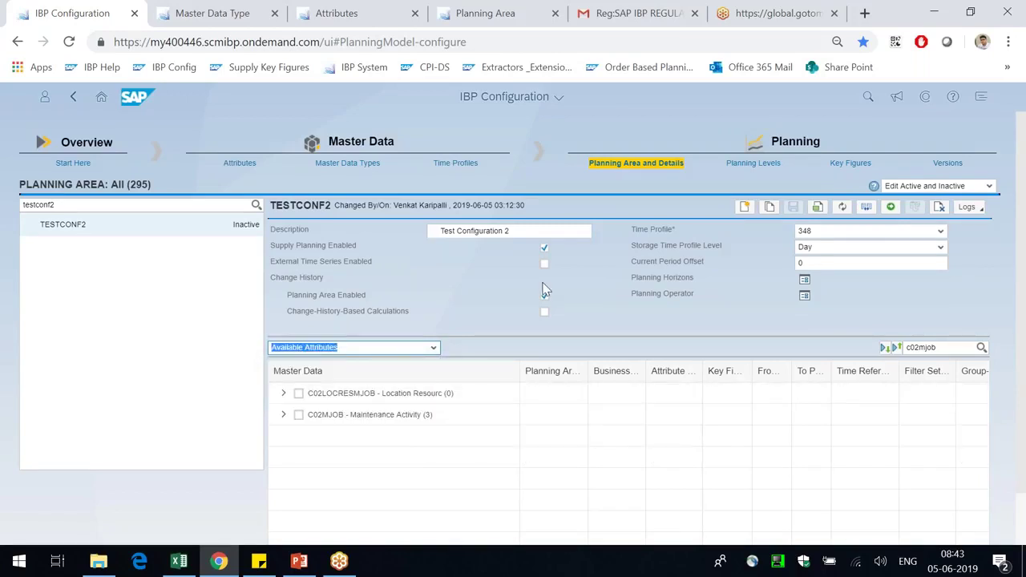
click(283, 393)
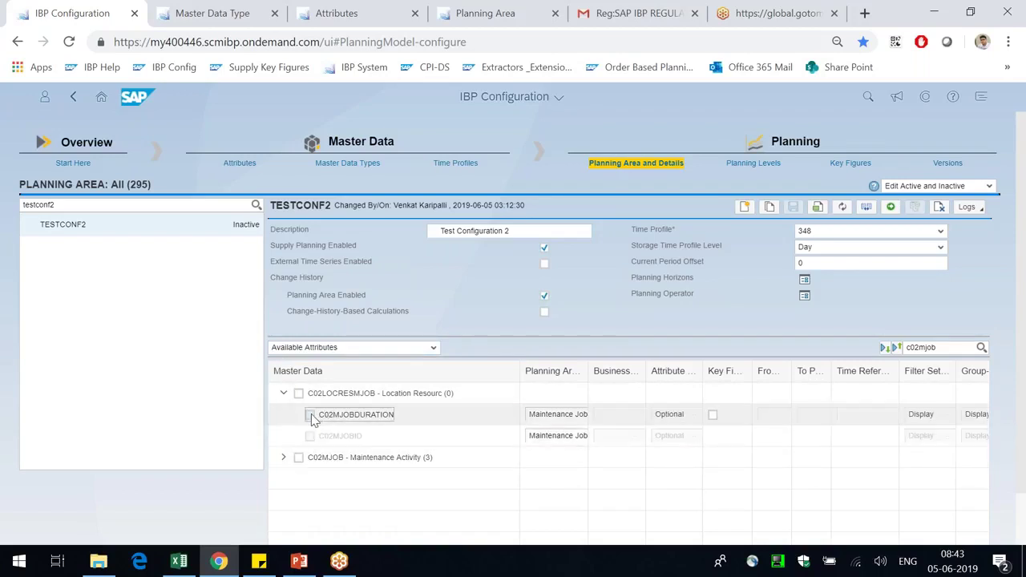
click(298, 393)
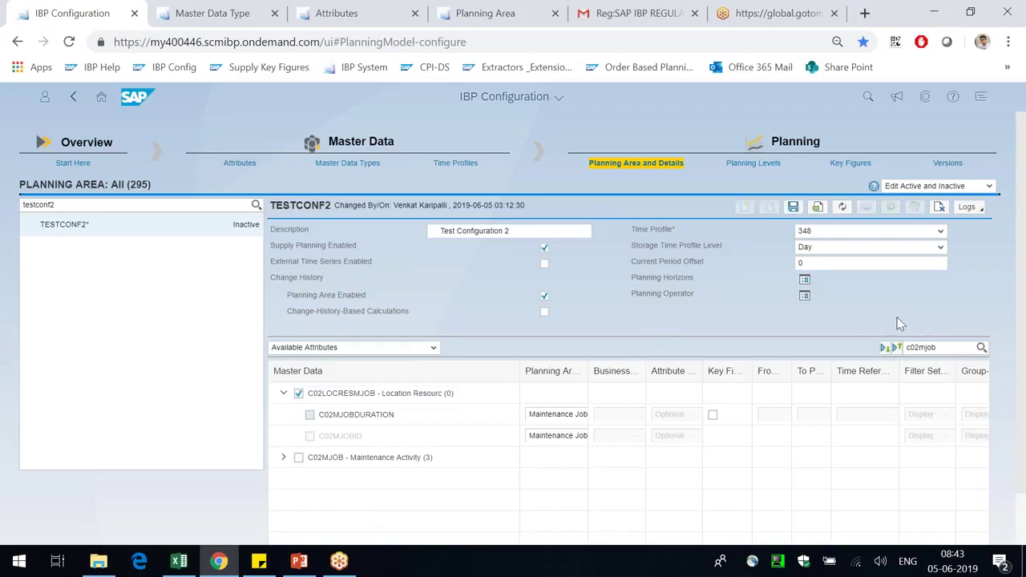
drag(755, 370, 820, 423)
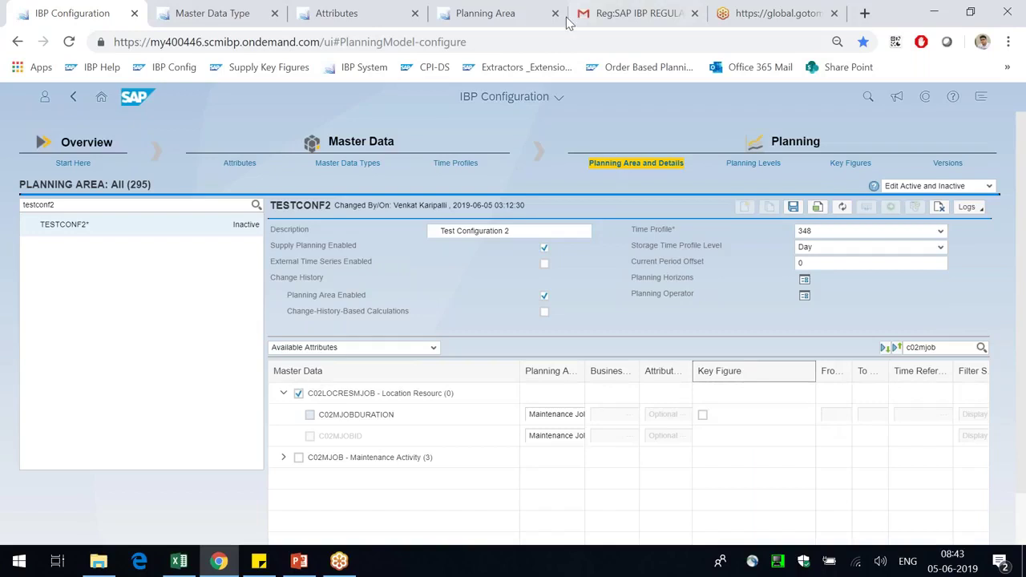
Step: Open the Location Resource Maintenance master data type for editing and accept the consistency check findings
click(216, 13)
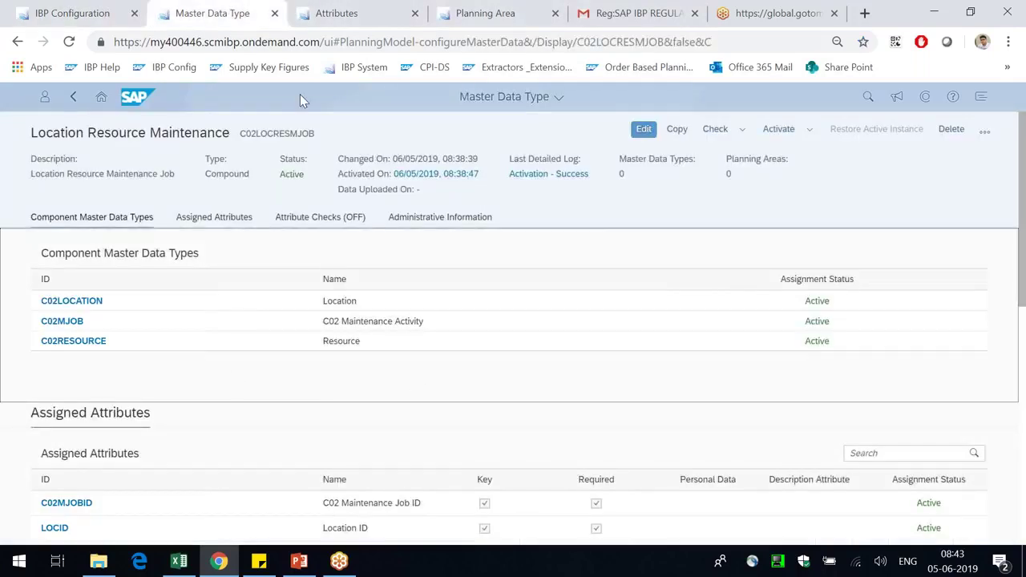
click(643, 130)
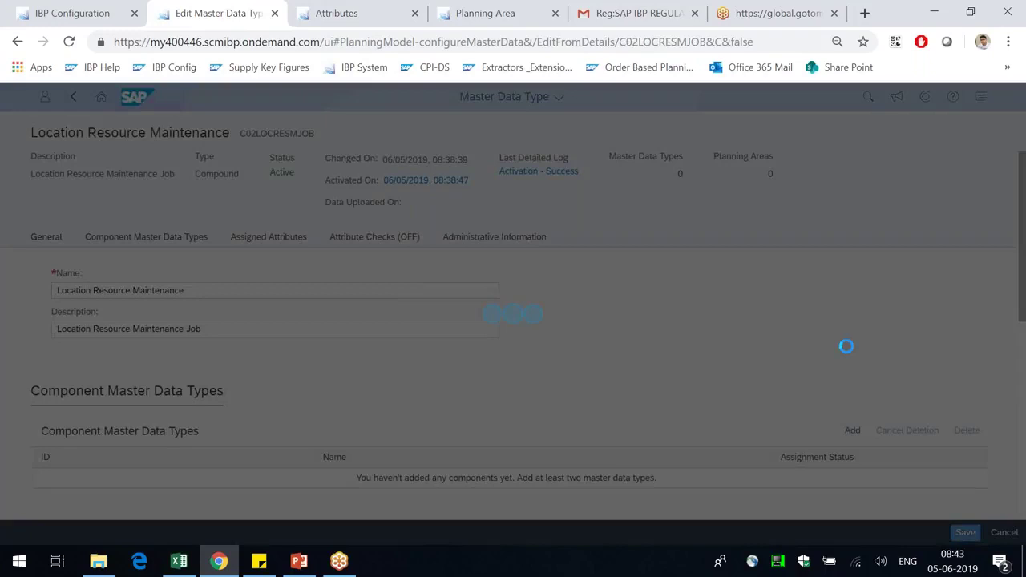
click(72, 13)
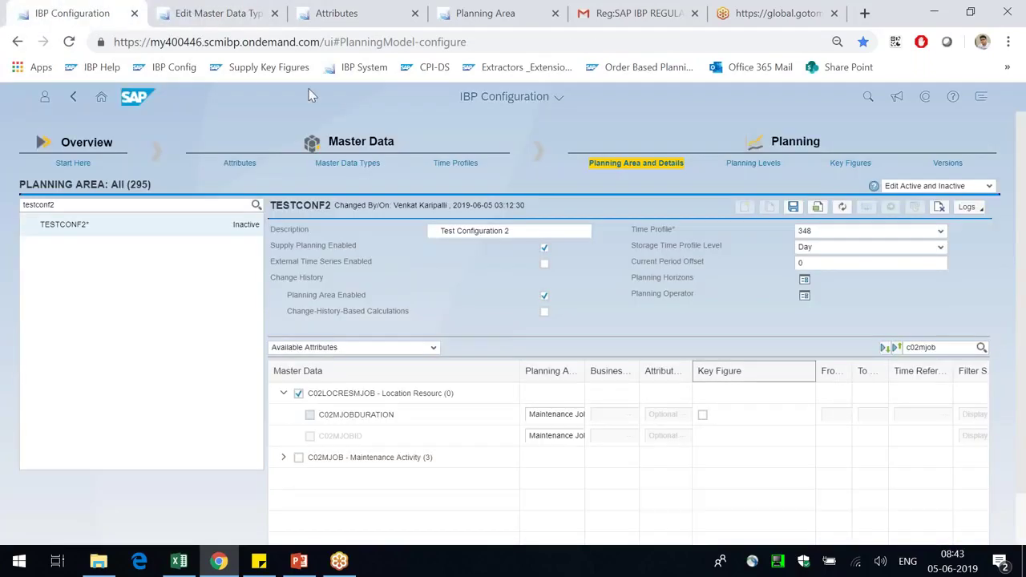
click(215, 12)
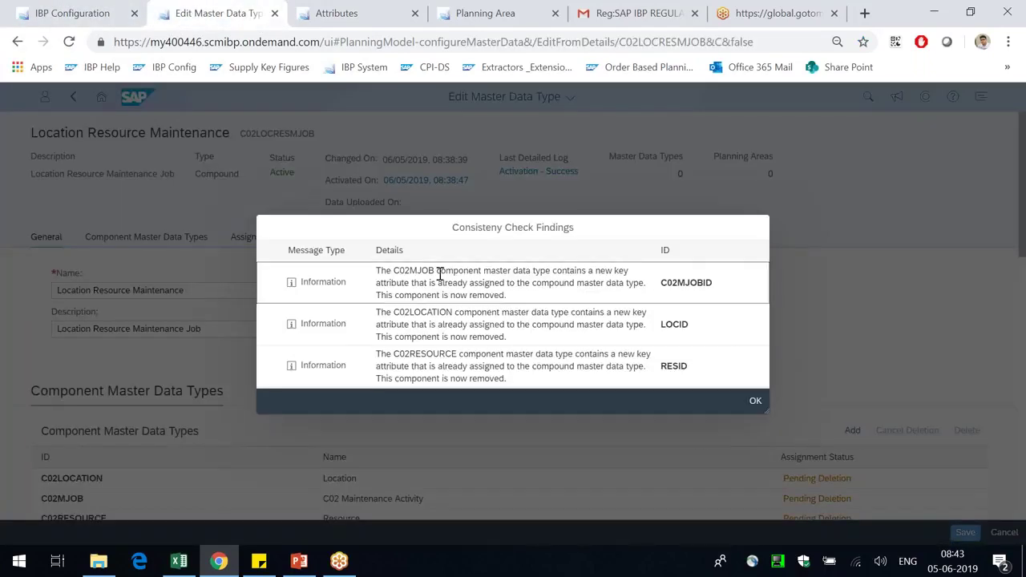
drag(589, 282, 594, 296)
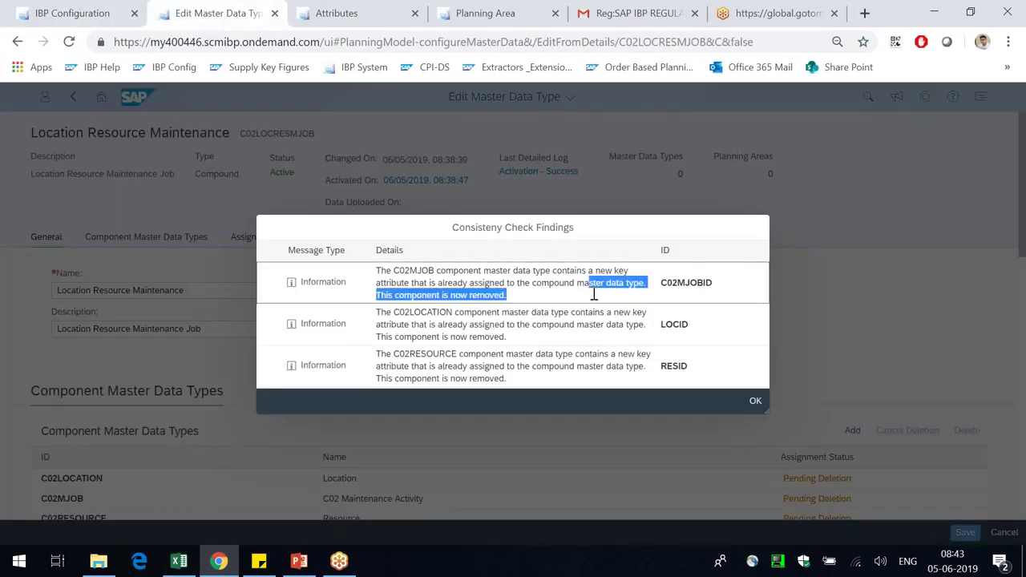
click(760, 405)
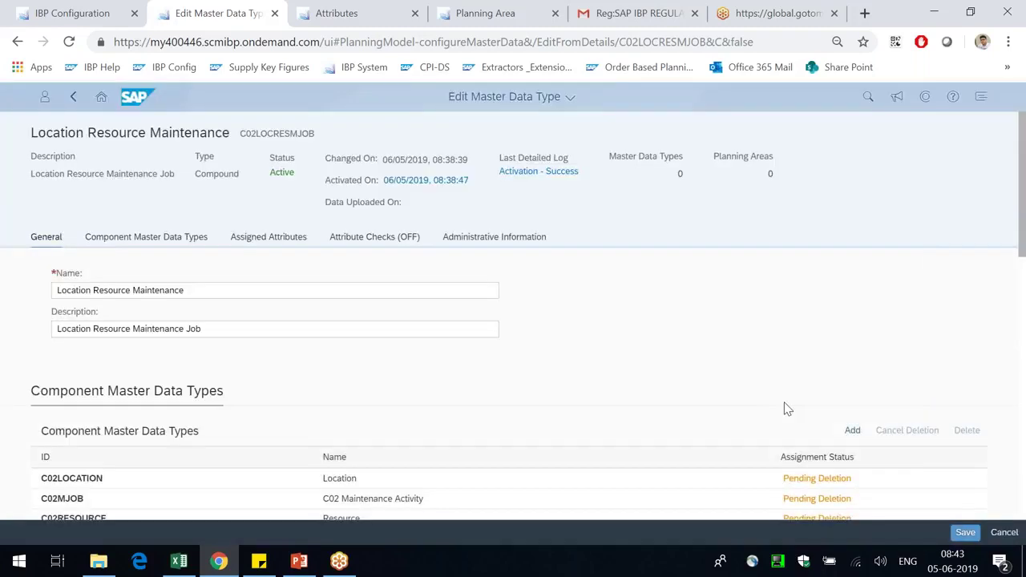
Step: Start a new attribute for the Location Resource Maintenance type with the ID C02MJOBPRIORITY
scroll(703, 435, down, 4)
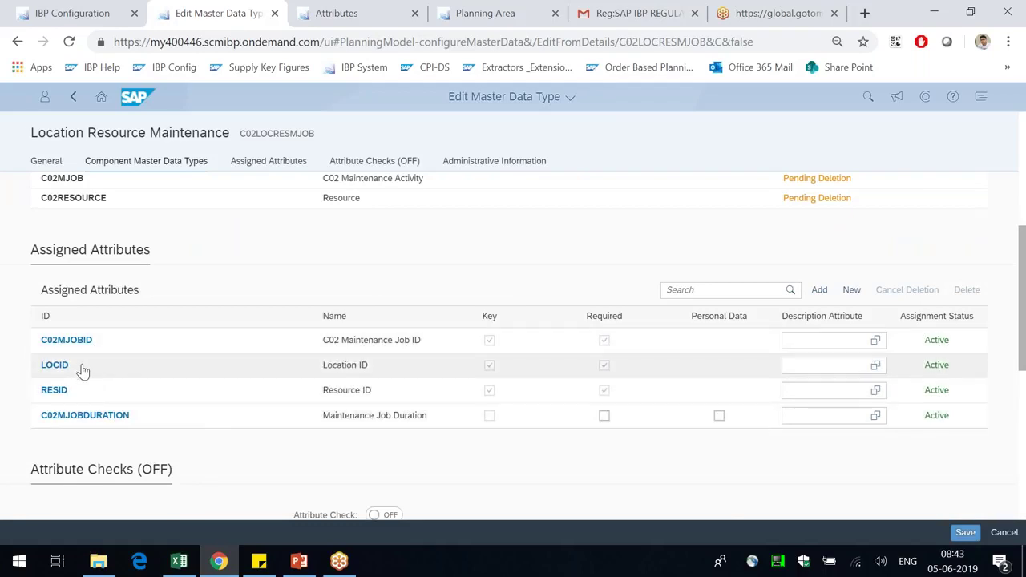
click(819, 289)
click(738, 515)
click(851, 292)
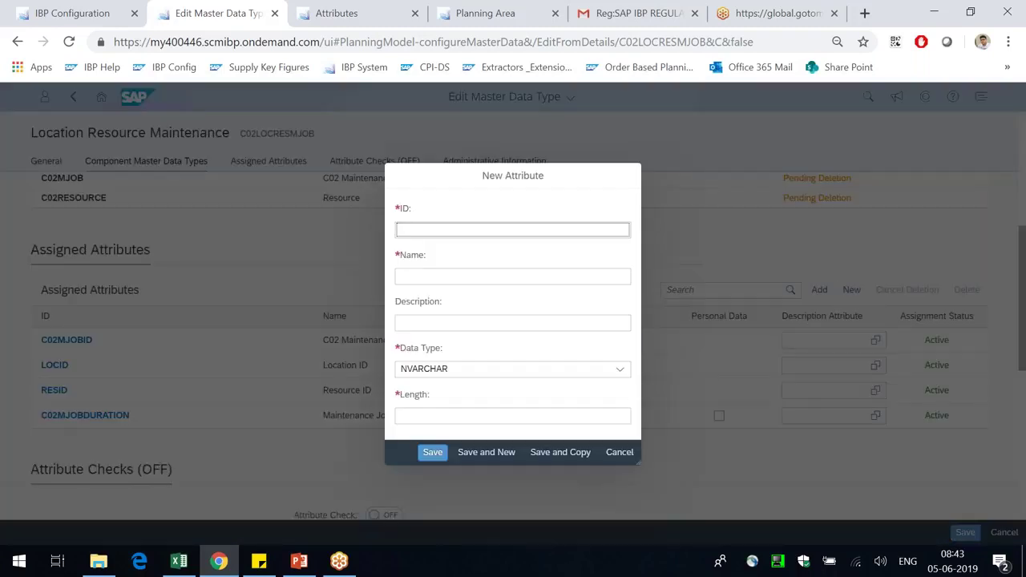
click(508, 173)
drag(535, 175, 565, 172)
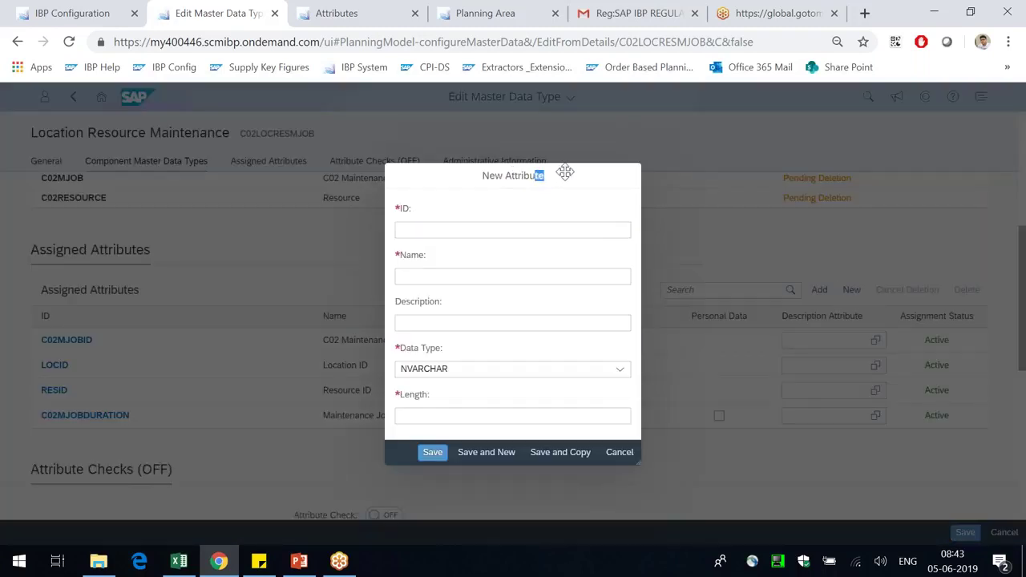
click(476, 230)
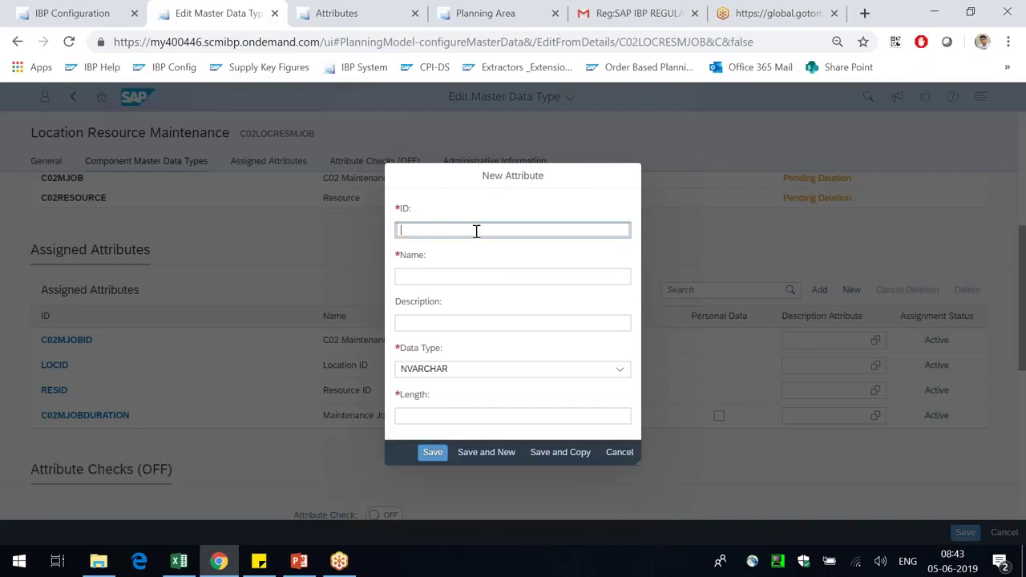
text(C02MAINTEAN)
text(JOBPRIORIT)
text(Y)
key(Tab)
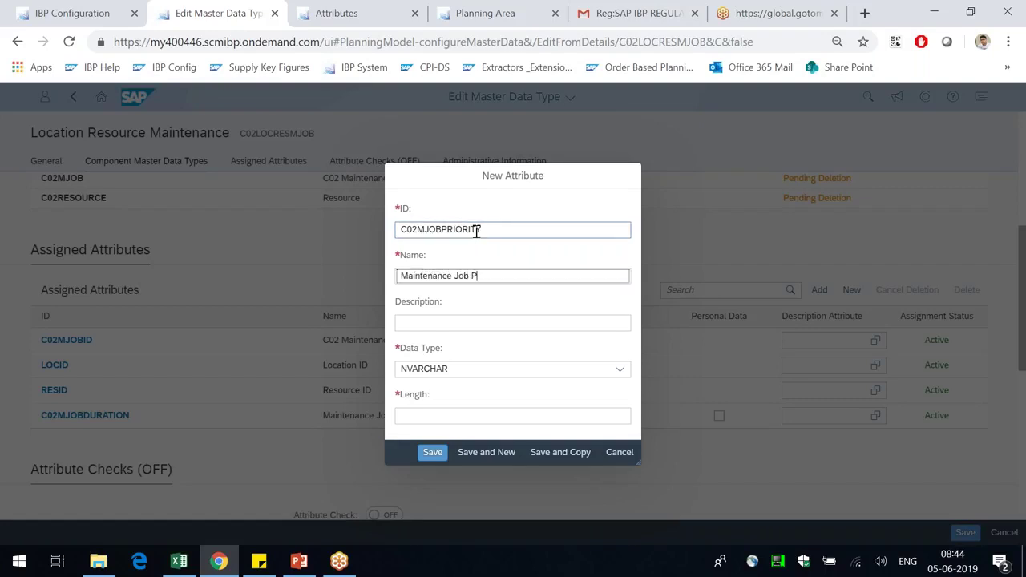
Step: Set the new attribute's name and description to C02 Maintenance Job Priority and its length to 10, and save the attribute
text(C02)
key(ctrl+a)
key(ctrl+c)
key(Tab)
key(ctrl+v)
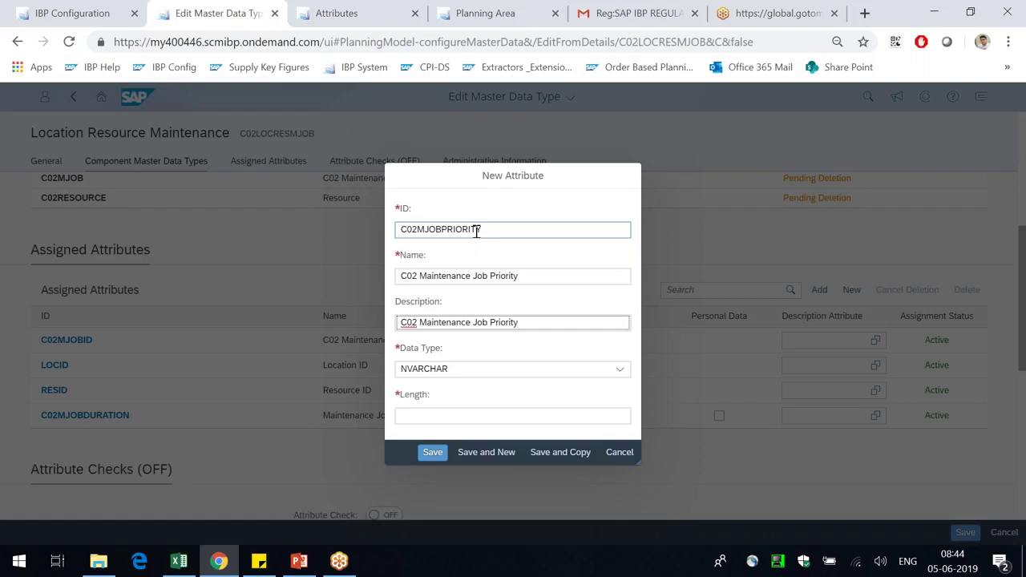
click(536, 415)
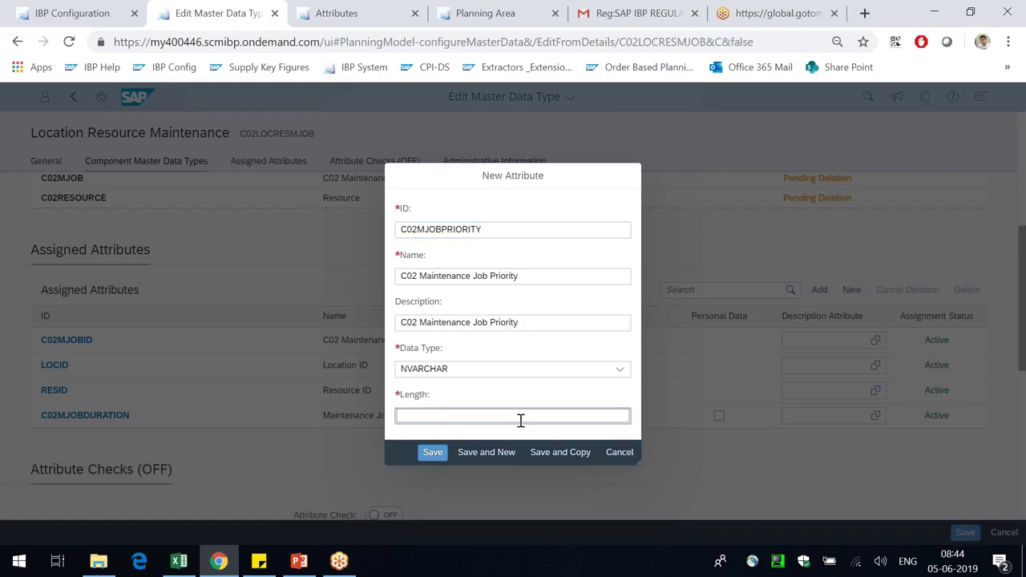
text(10)
click(432, 452)
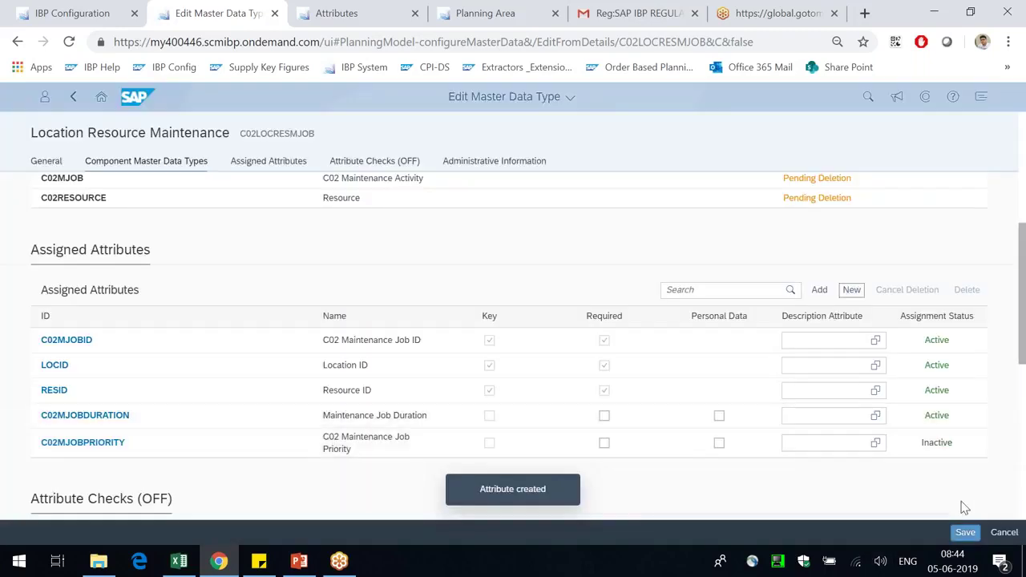
Step: Try to save the Location Resource Maintenance master data type with the new priority attribute
click(965, 532)
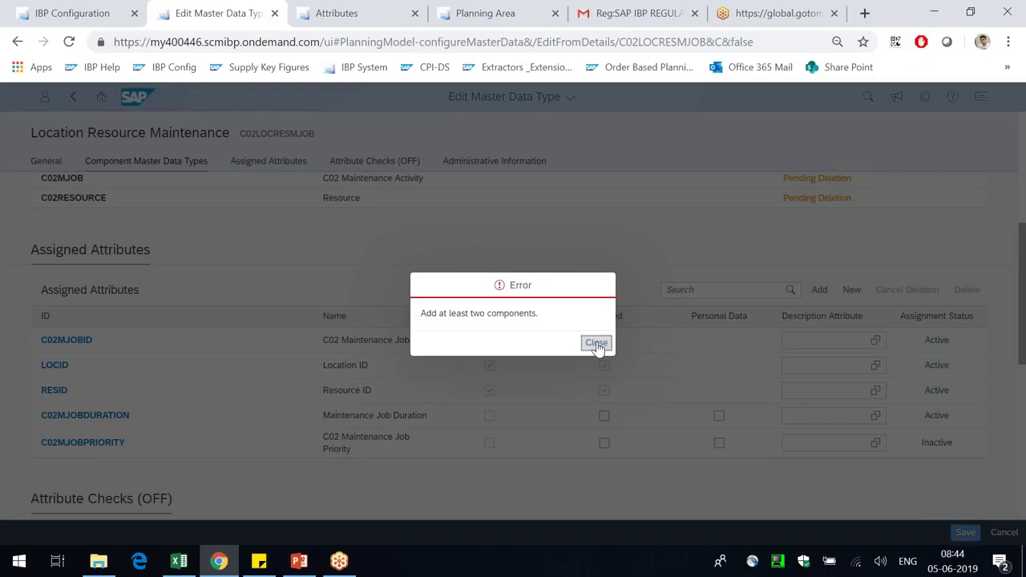
click(597, 343)
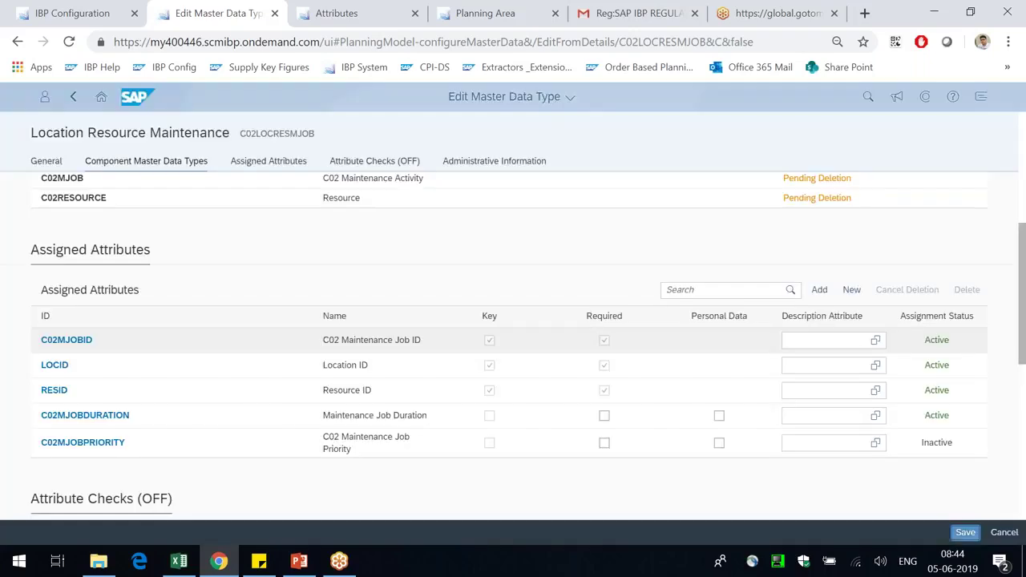
scroll(815, 453, up, 5)
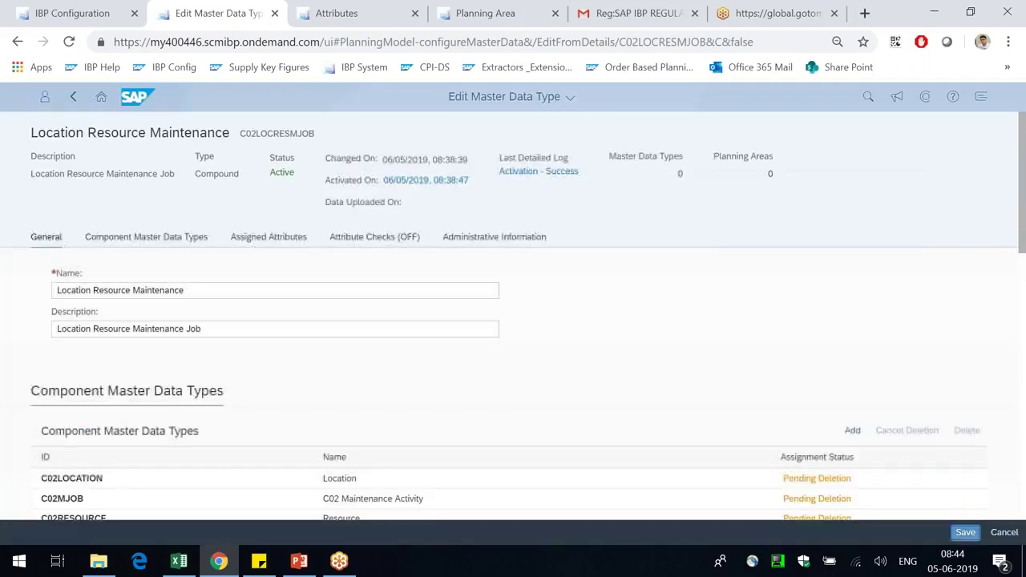
scroll(772, 441, down, 3)
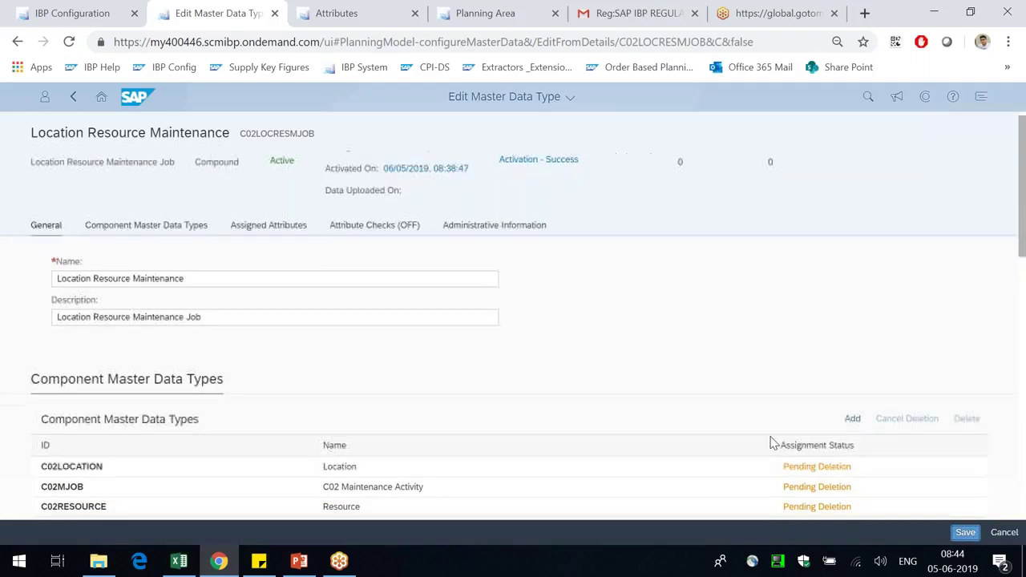
scroll(698, 440, down, 5)
click(965, 533)
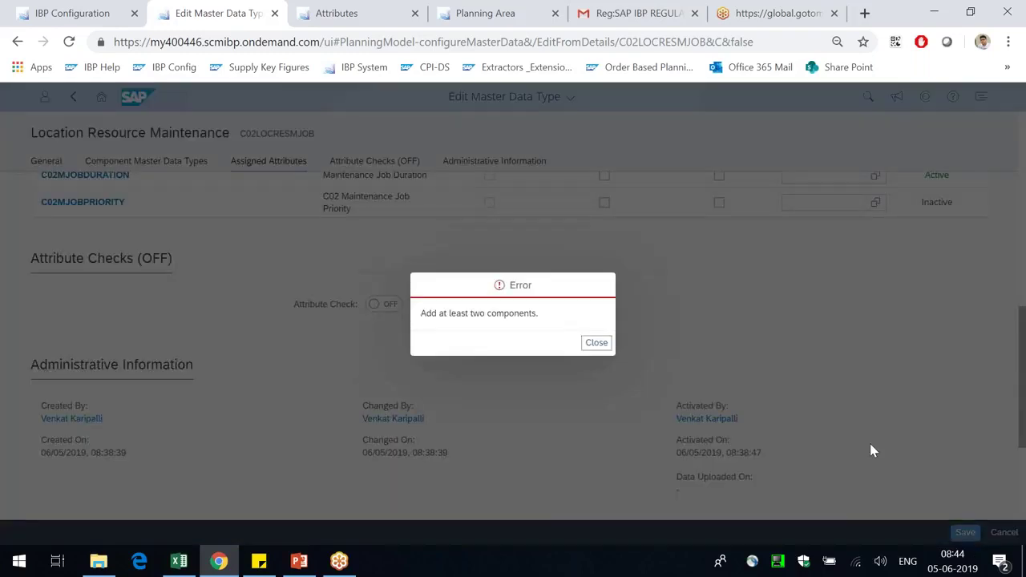
click(596, 343)
Step: Search TESTCONF2's available attributes for c02mjob and expand C02LOCRESMJOB to examine its attributes
click(69, 11)
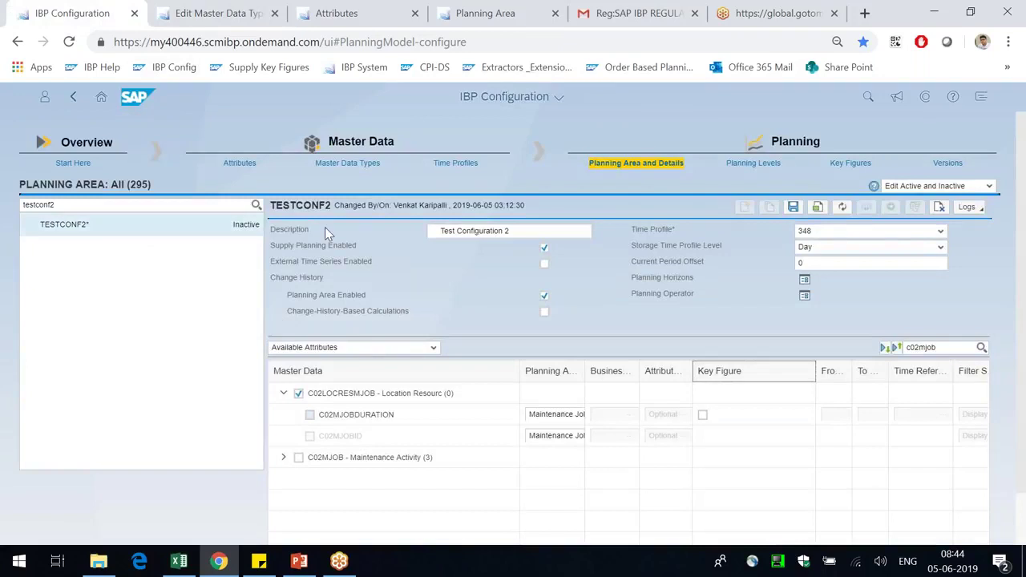
drag(952, 349, 795, 335)
text(c02mc)
key(BackSpace)
text(job)
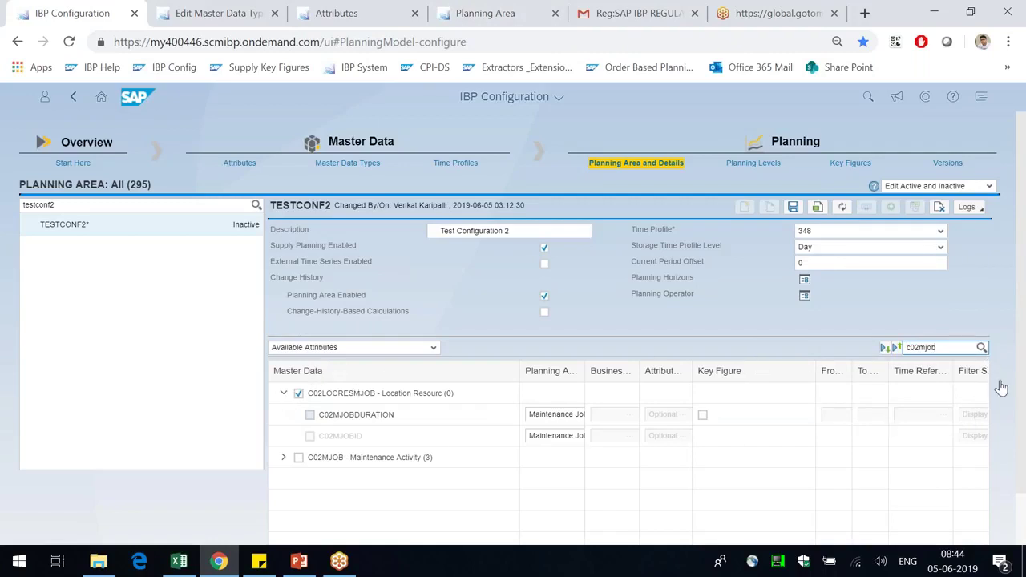
key(Return)
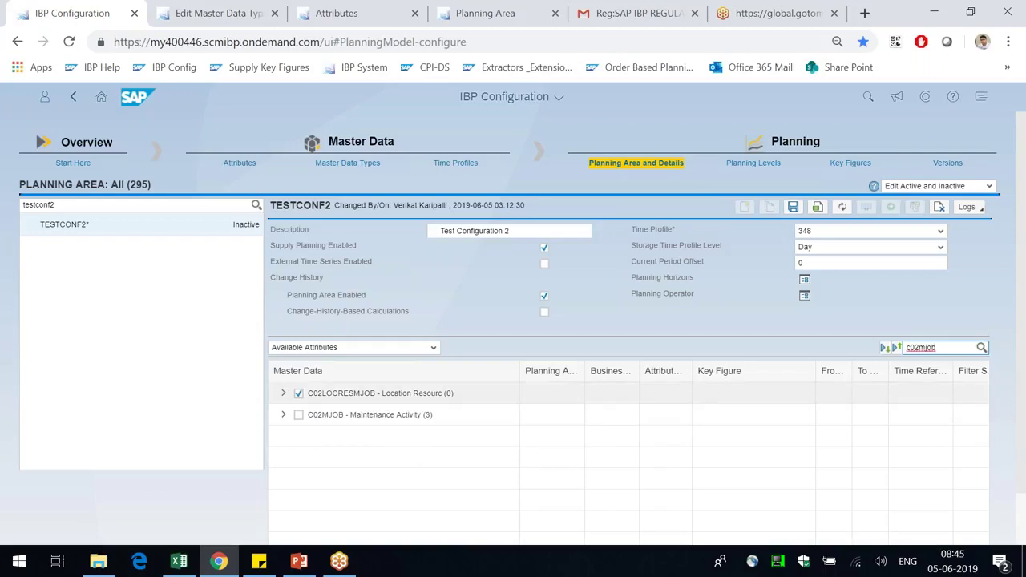
click(284, 393)
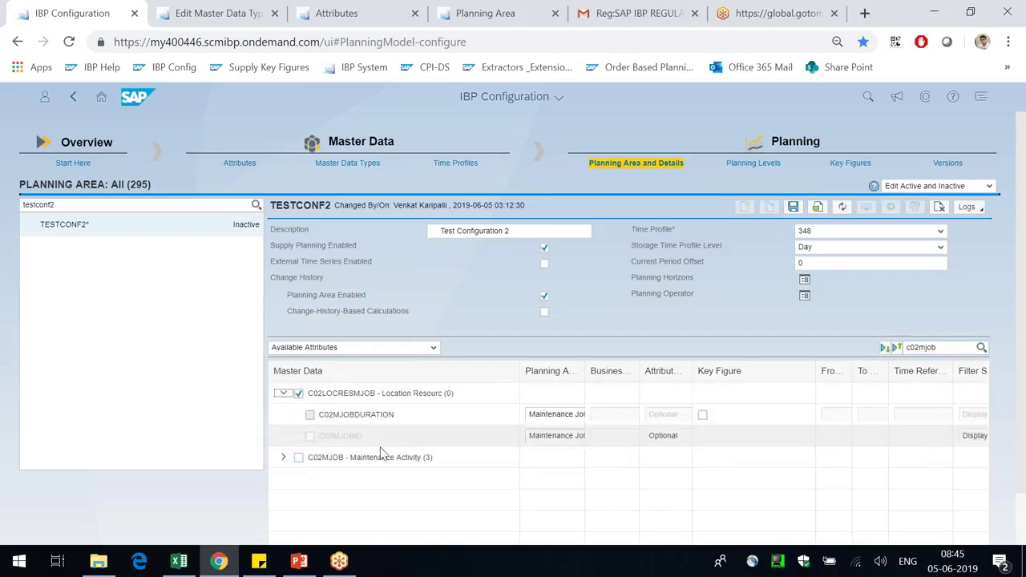
Step: Try again to save the Location Resource Maintenance type, and leave editing without keeping the changes
click(216, 13)
click(965, 533)
click(594, 343)
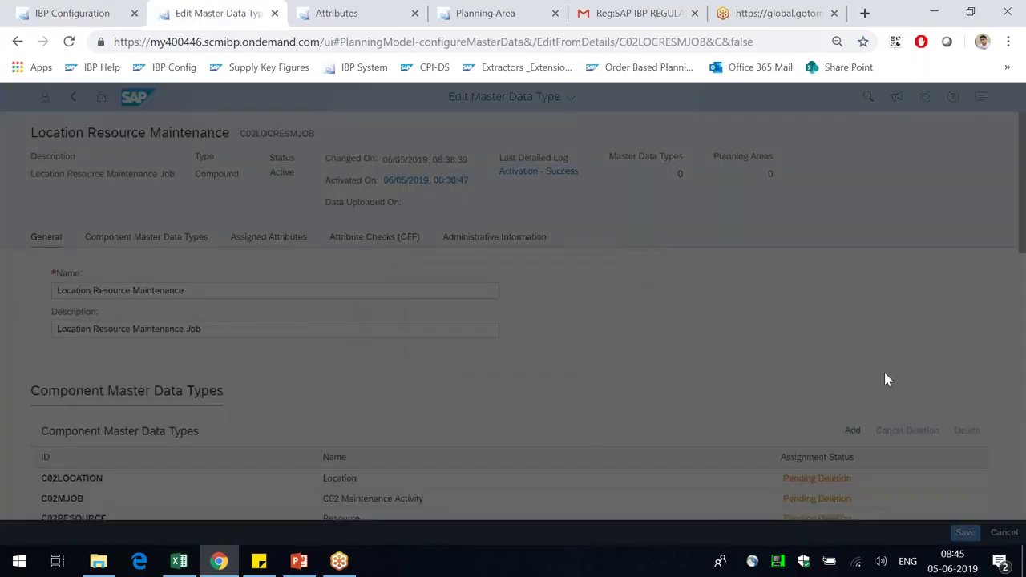
scroll(991, 433, down, 3)
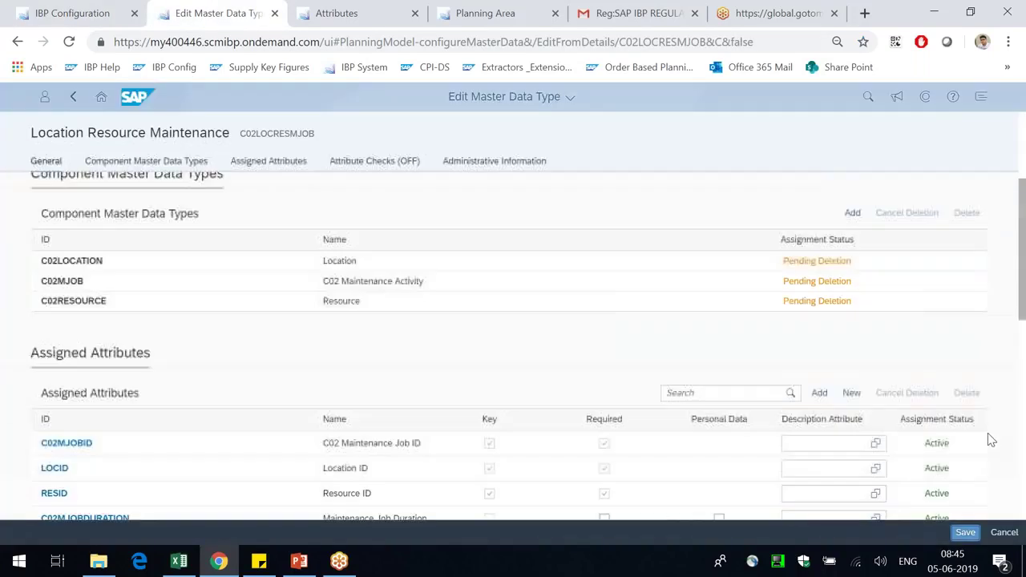
scroll(990, 434, up, 5)
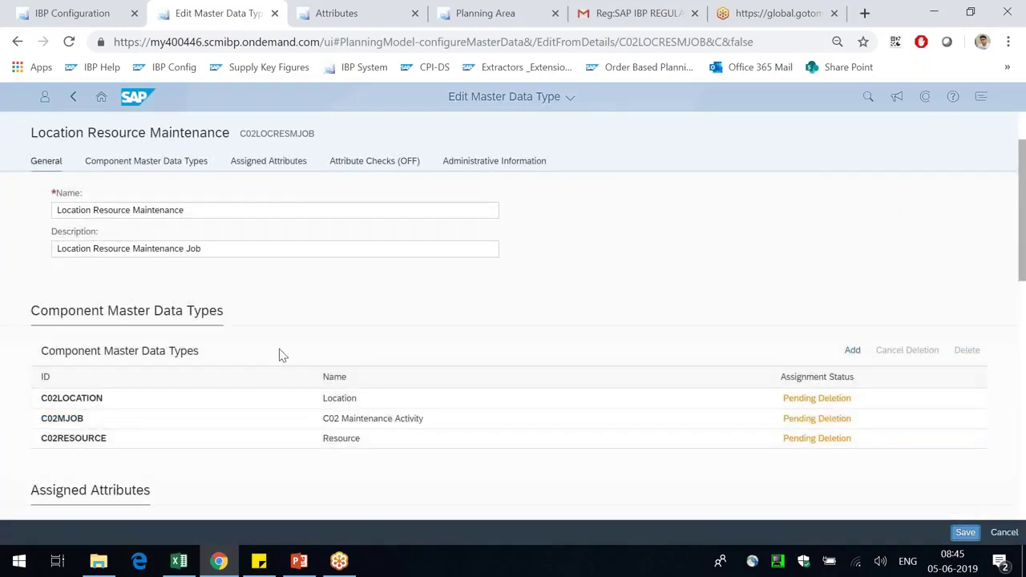
click(73, 97)
click(563, 343)
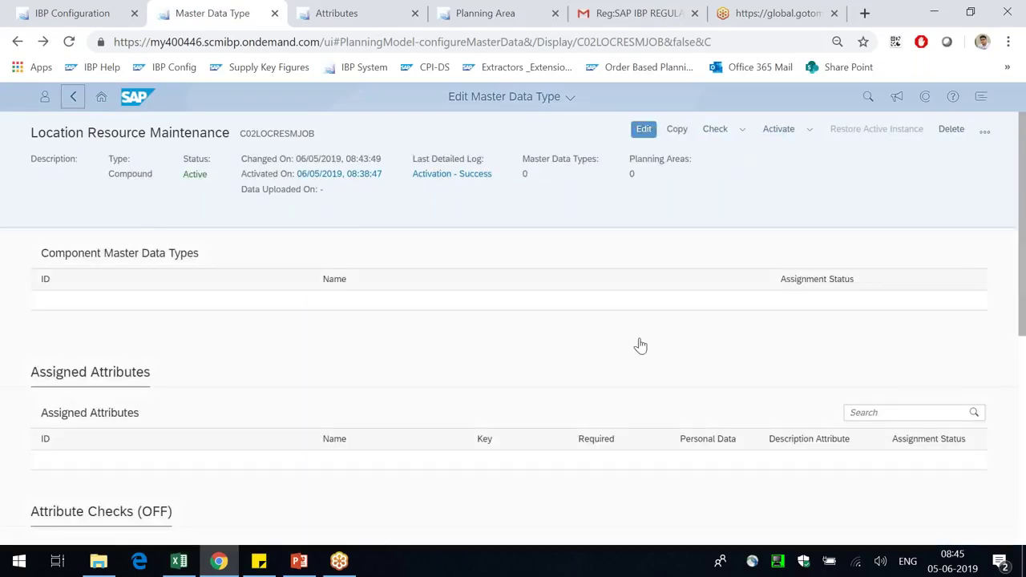
Step: Review the assigned attributes of Location Resource Maintenance, reopen the type for editing and leave it without saving
scroll(722, 437, down, 5)
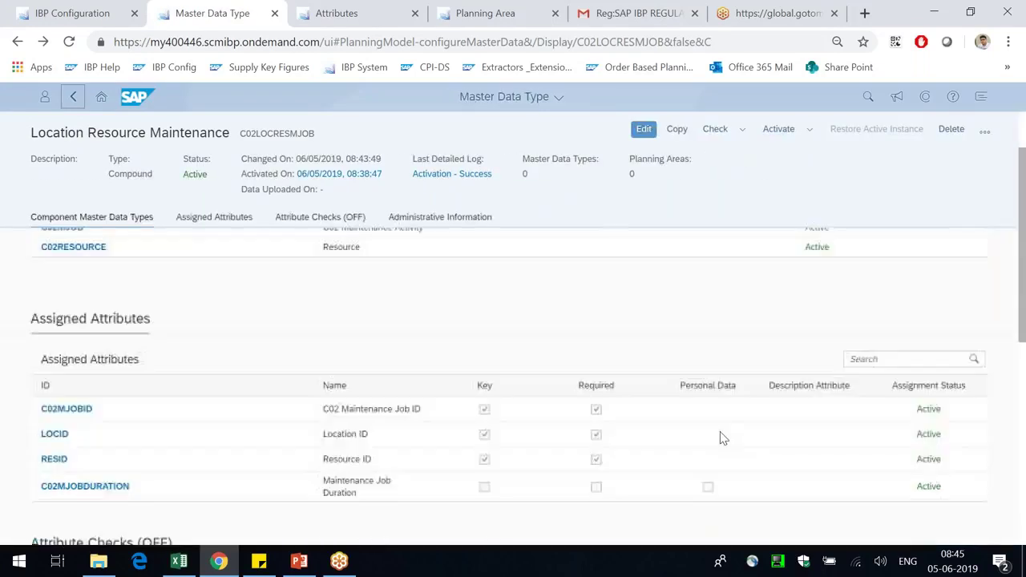
scroll(722, 437, up, 4)
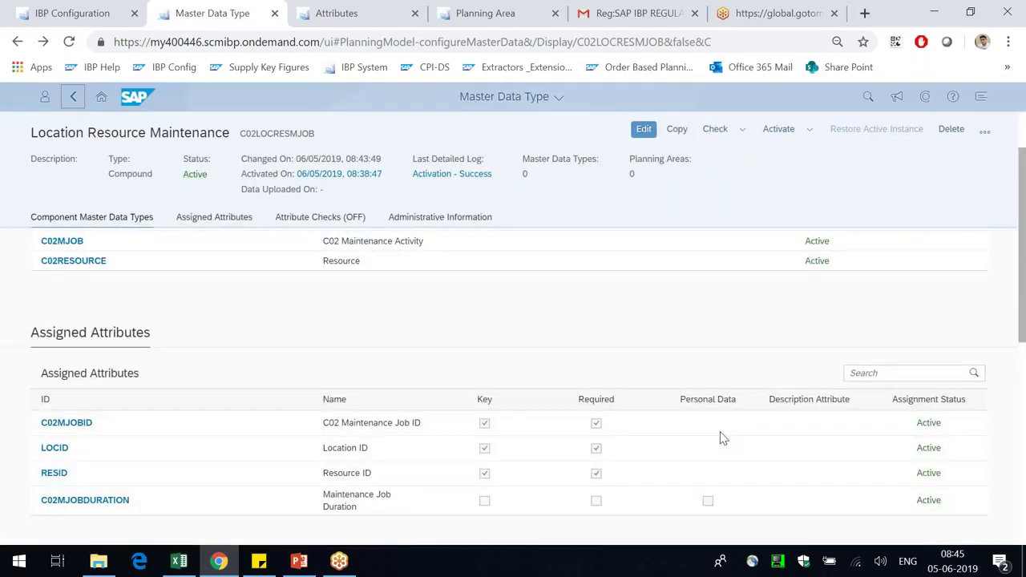
scroll(719, 434, up, 1)
click(644, 129)
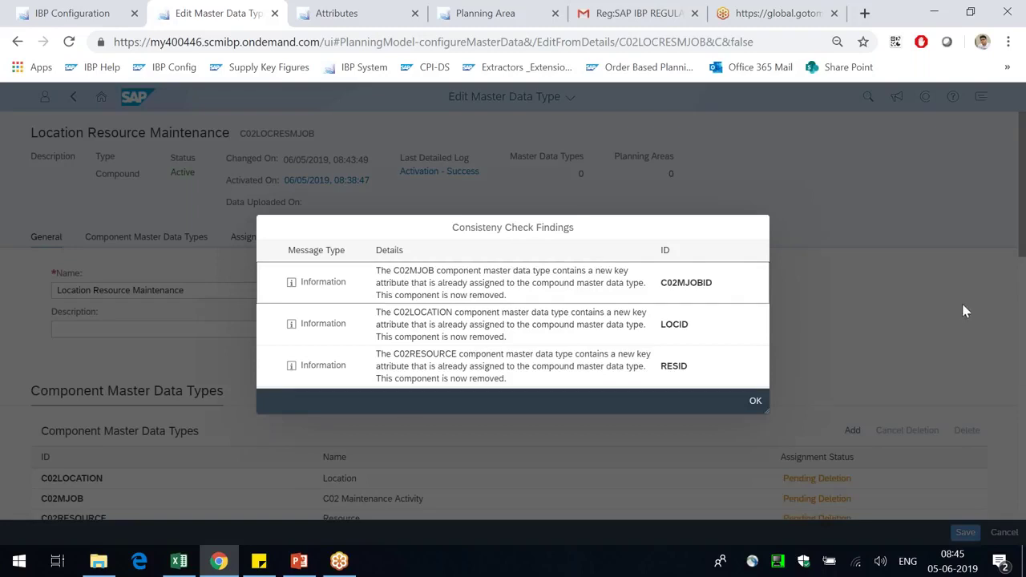
click(756, 401)
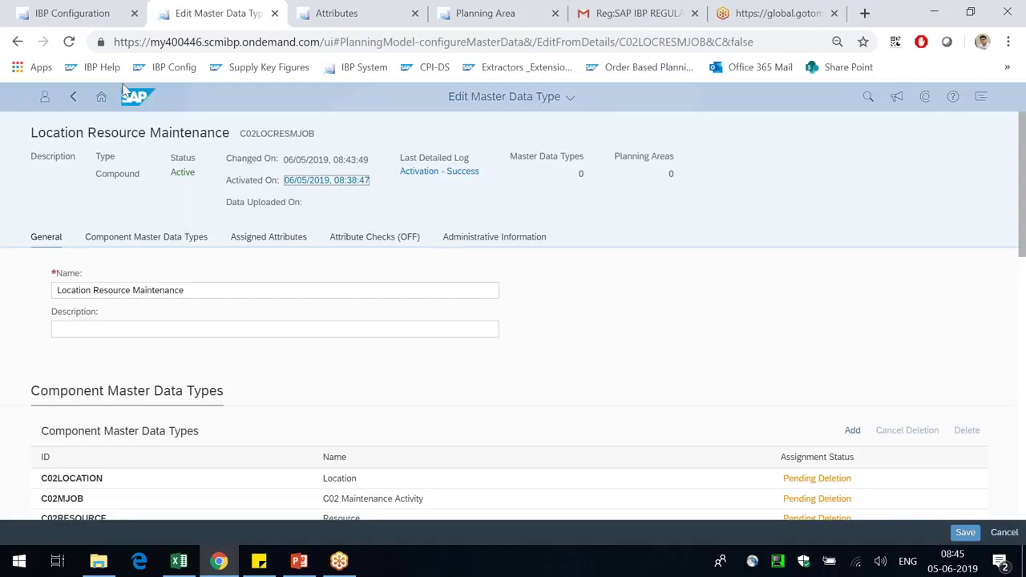
click(71, 96)
click(566, 348)
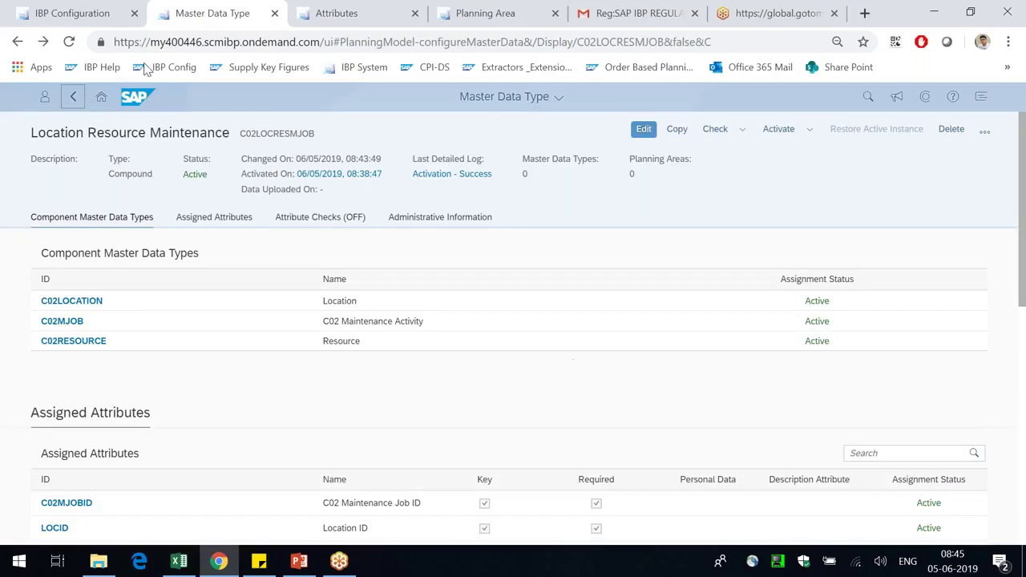
Step: Examine again which attributes C02LOCRESMJOB offers to planning area TESTCONF2
click(73, 13)
click(178, 6)
click(106, 11)
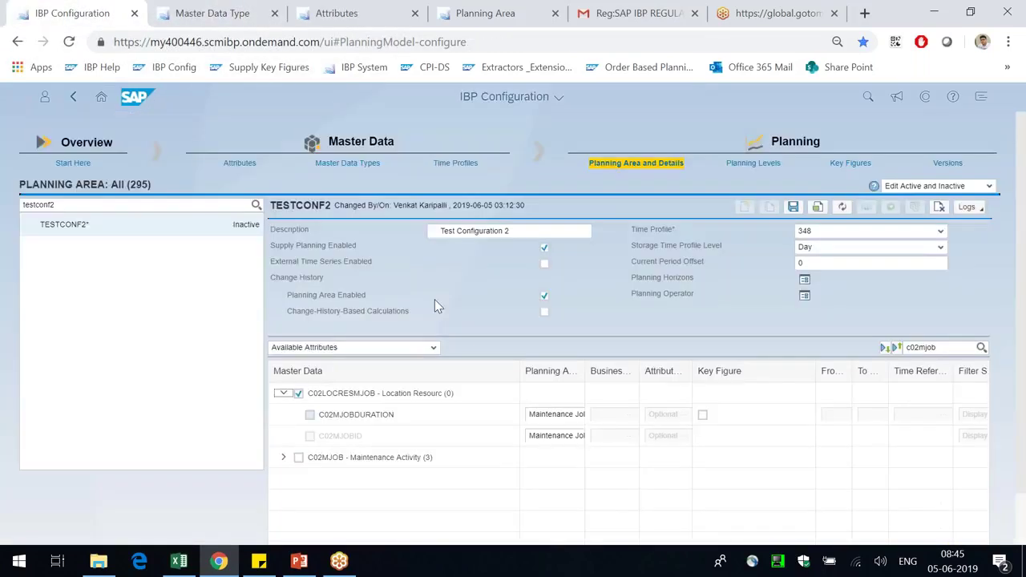
click(284, 393)
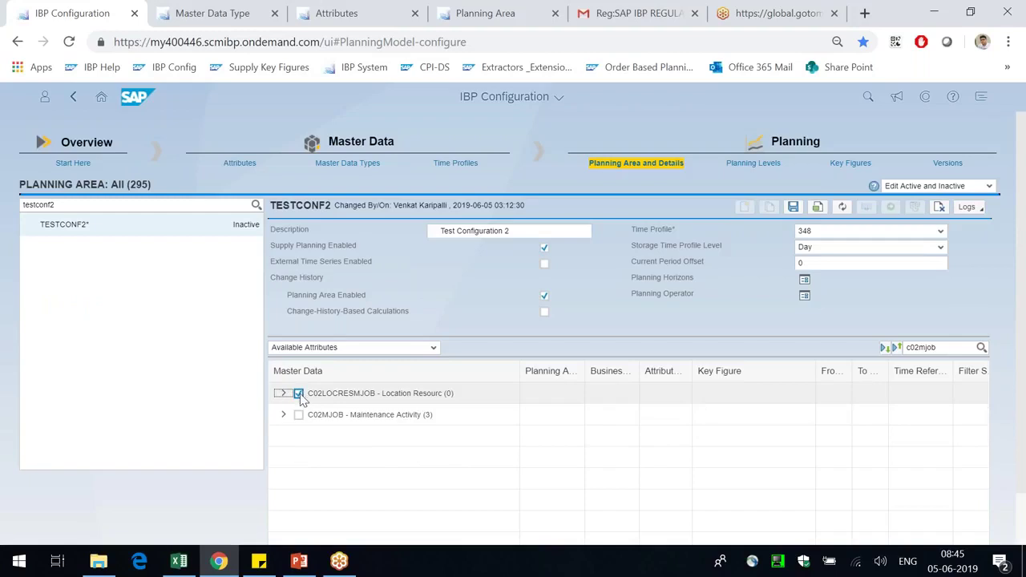
click(284, 394)
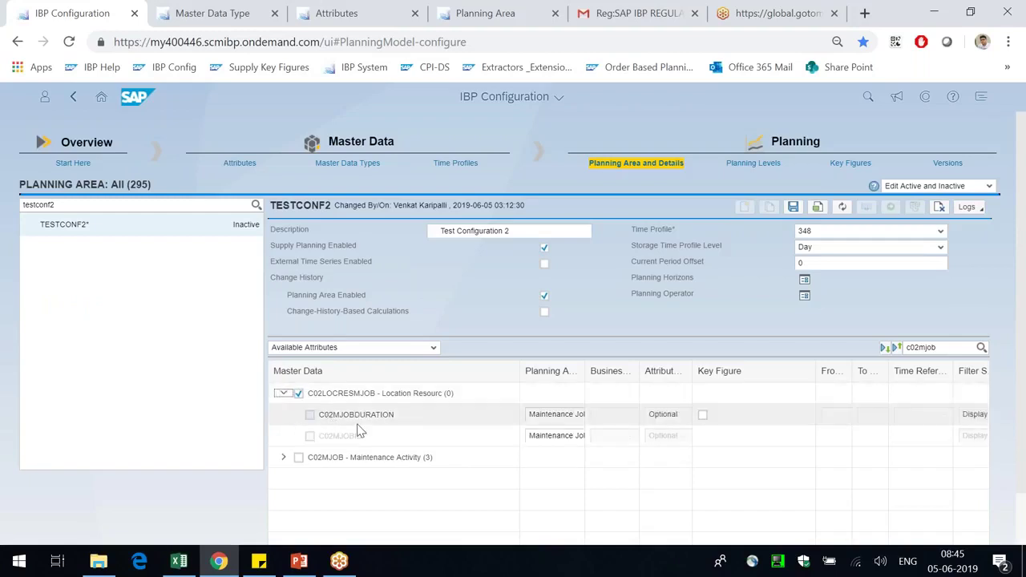
click(334, 432)
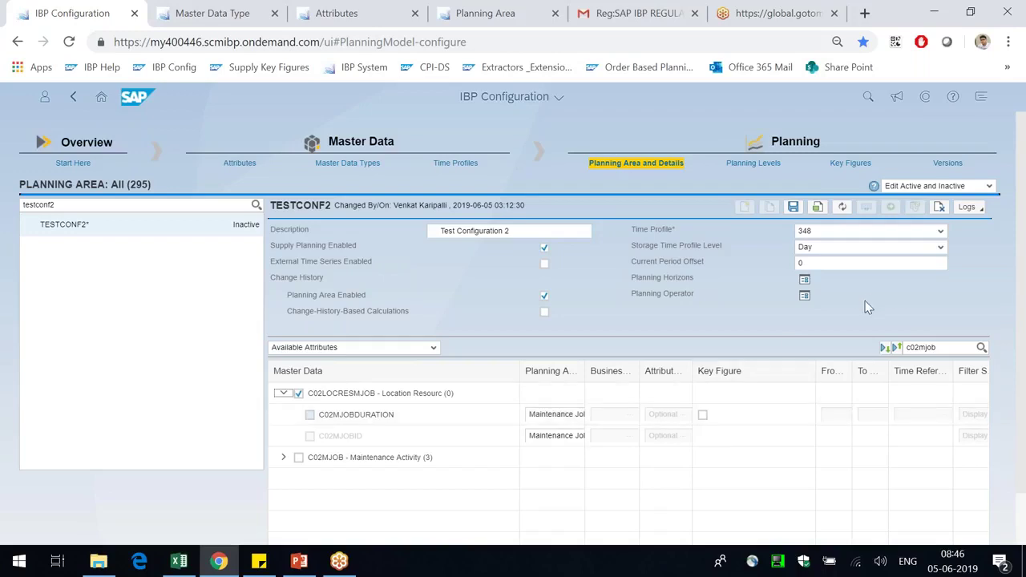
Step: Save planning area TESTCONF2 and activate it, including the related time profile and master data types
click(793, 207)
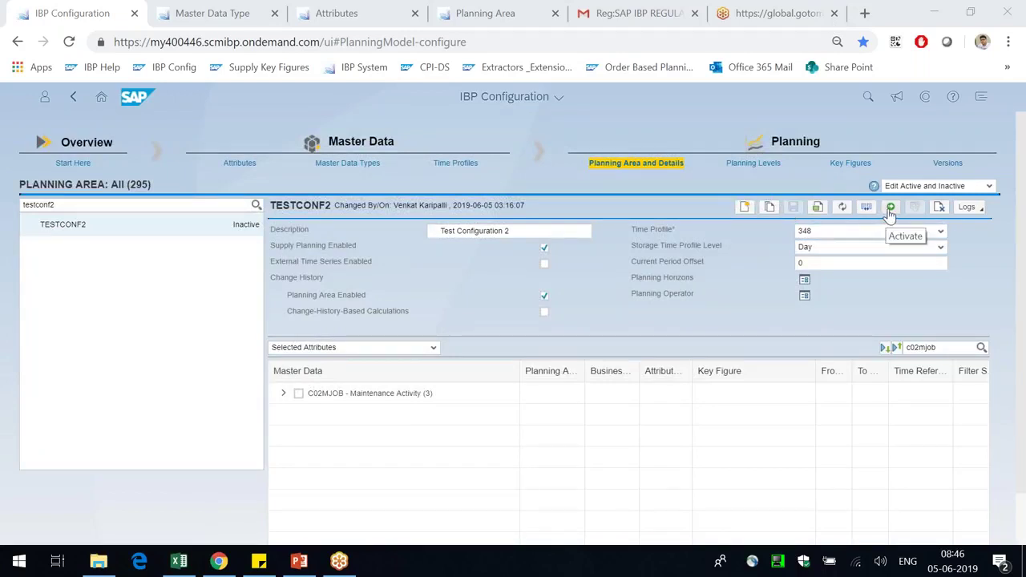
click(889, 210)
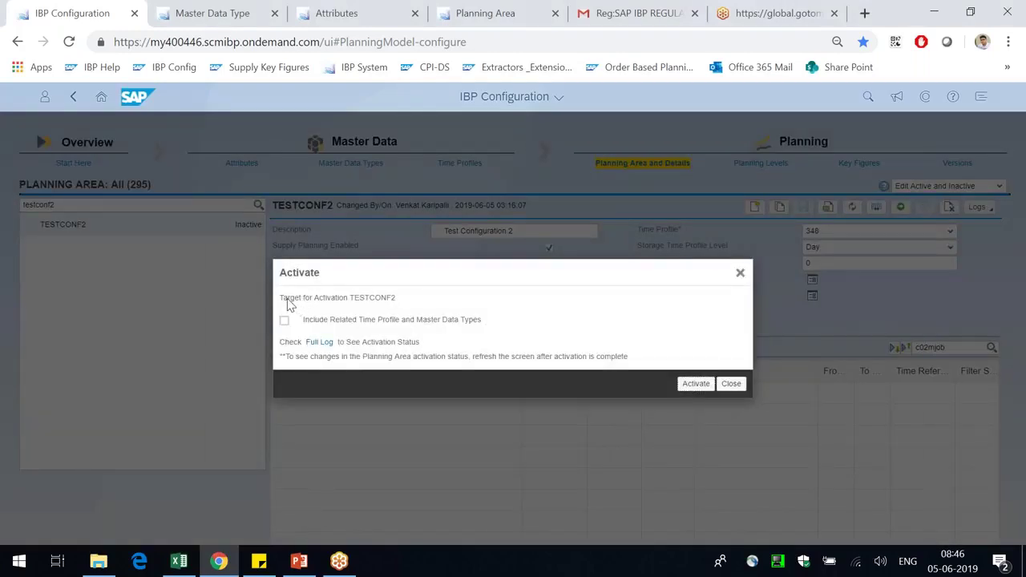
drag(287, 298, 326, 300)
double_click(370, 298)
click(285, 320)
drag(336, 321, 473, 319)
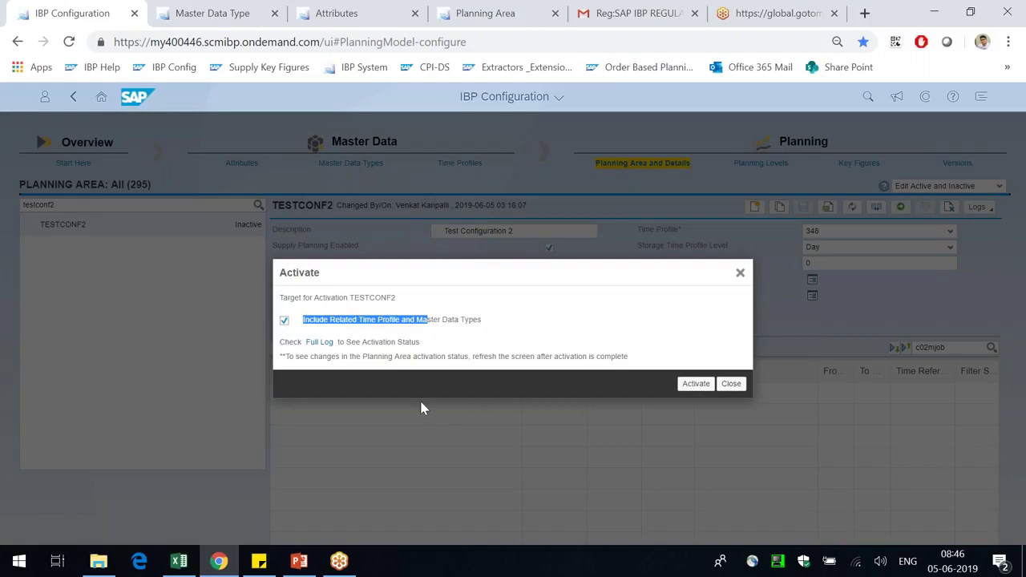
click(696, 385)
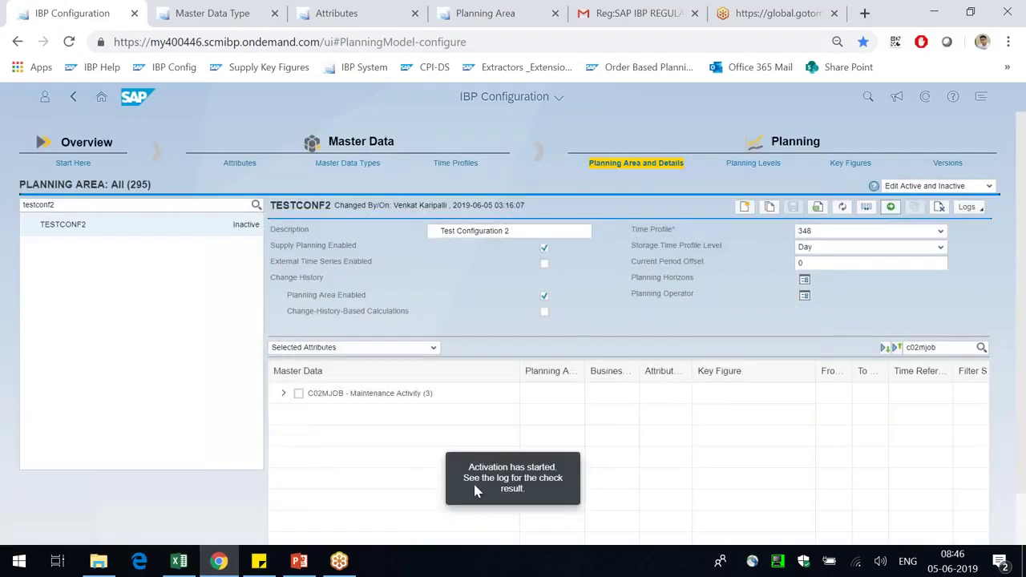
drag(479, 469, 522, 481)
Step: Return to the home page from the Planning Area app and open Application Logs in the General Planner group
click(966, 208)
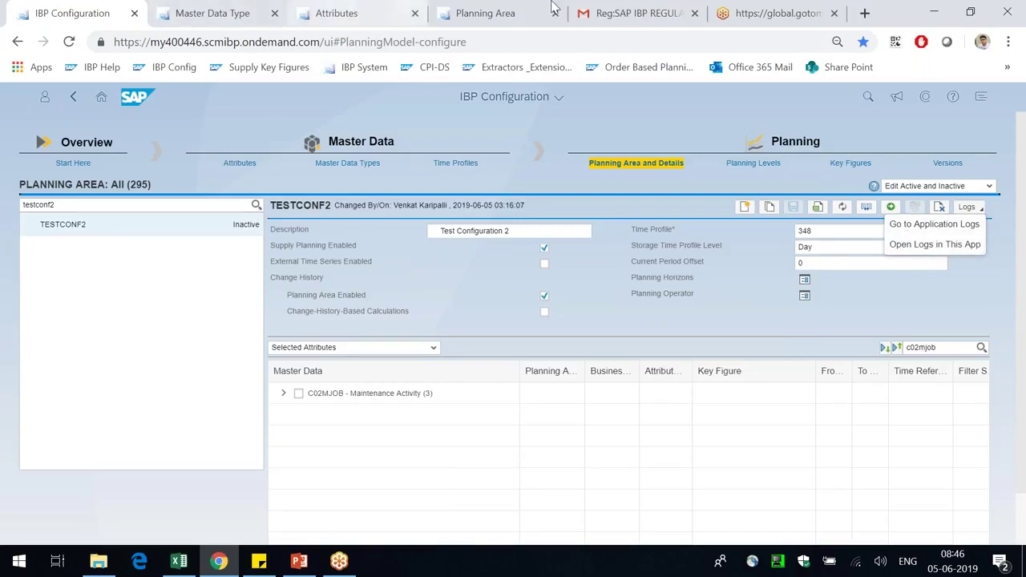
click(501, 13)
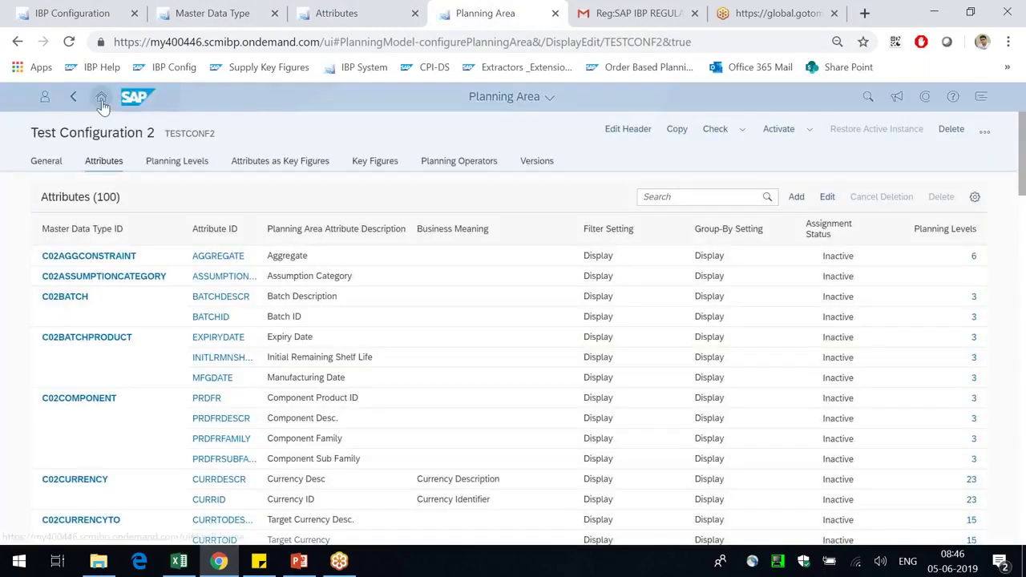
click(101, 96)
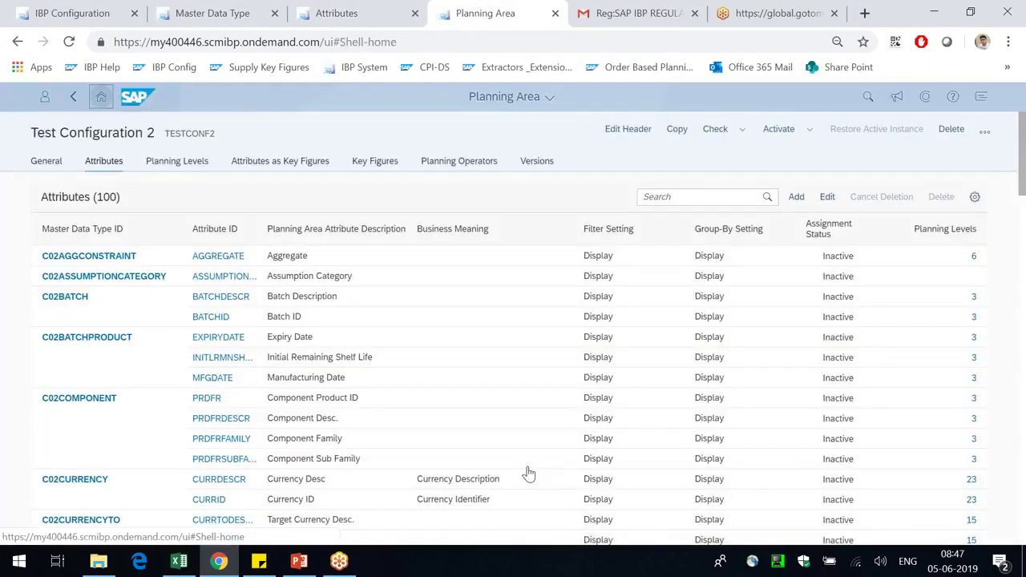
click(101, 99)
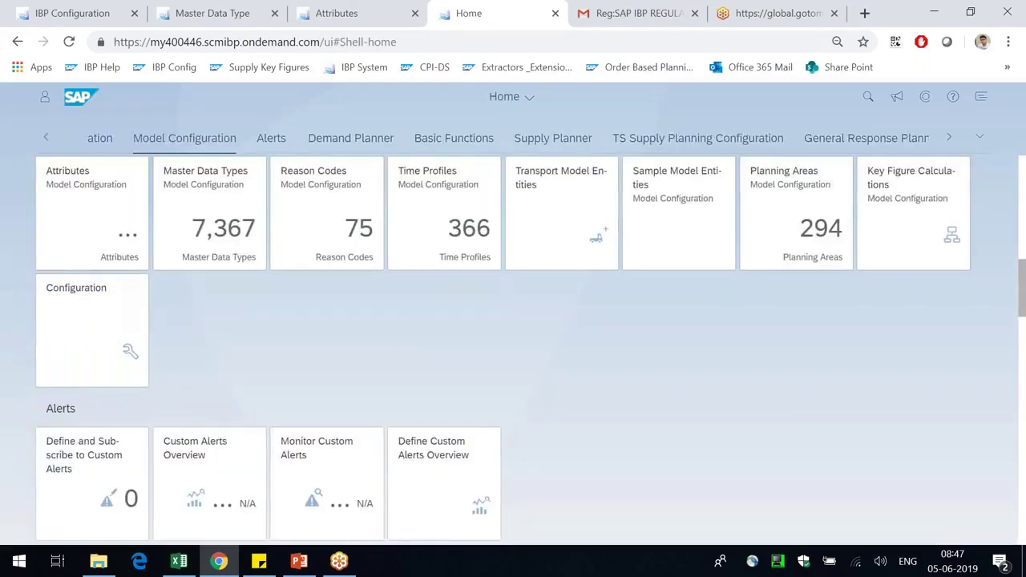
scroll(235, 365, up, 10)
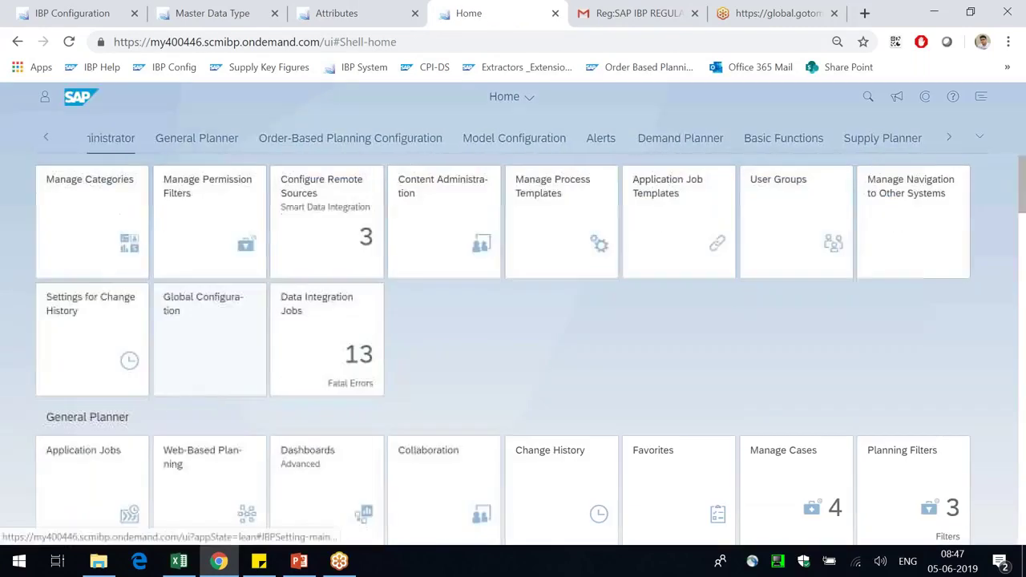
scroll(605, 356, down, 2)
scroll(606, 363, down, 1)
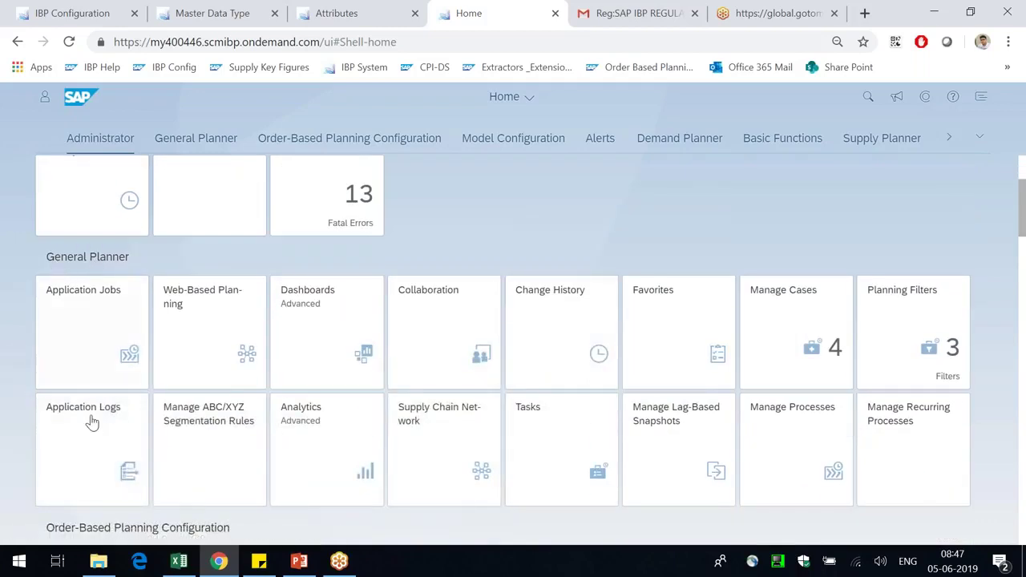
click(93, 444)
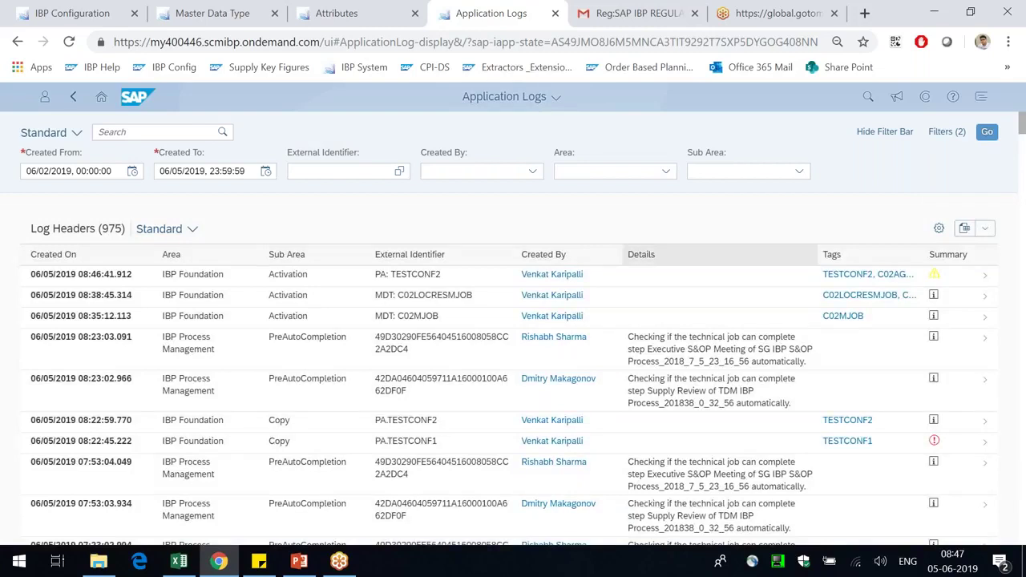
Step: Open the activation log of planning area TESTCONF2 from 08:46:41, returning from its single-item detail to the log items
click(922, 280)
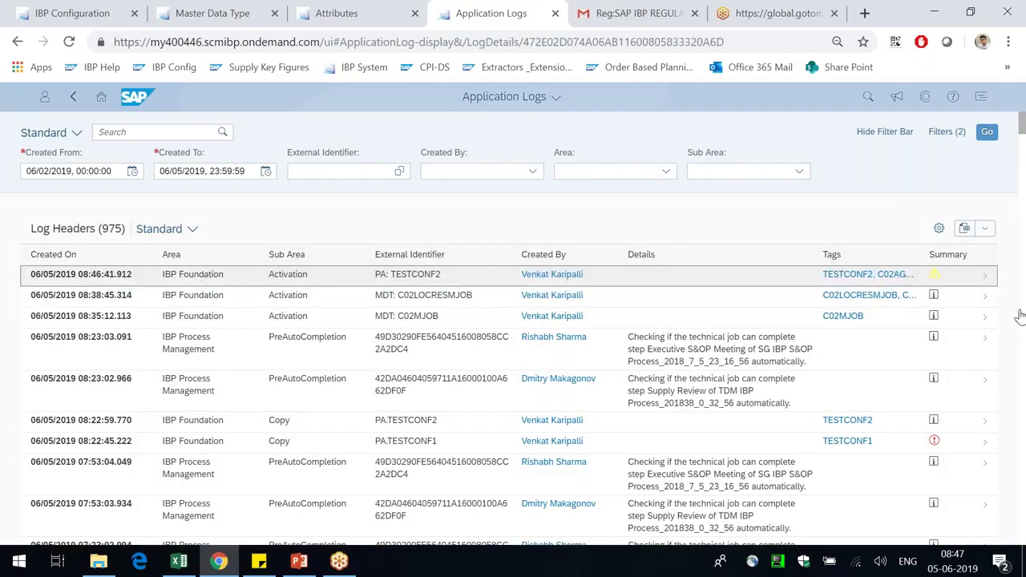
click(987, 282)
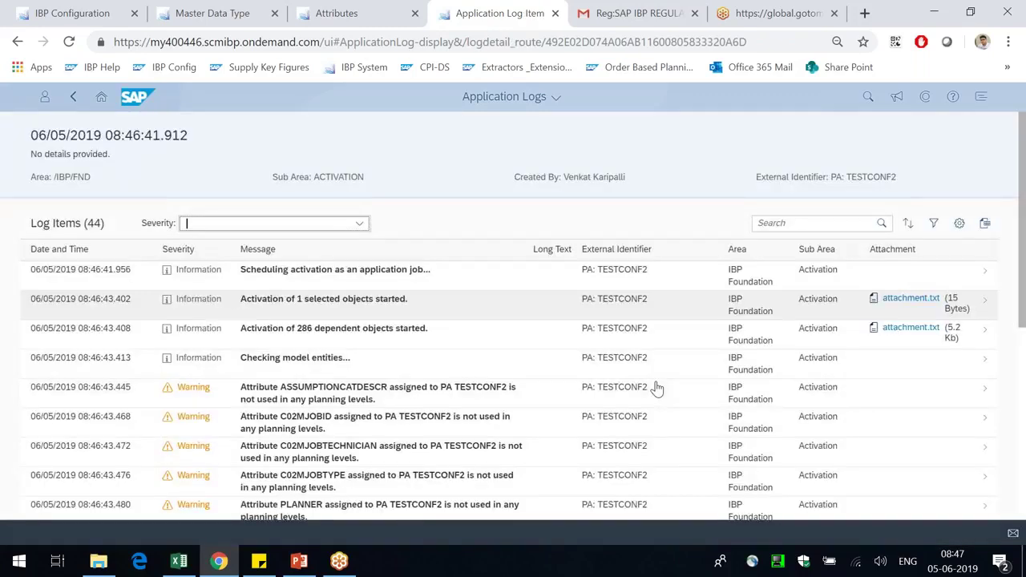
click(73, 97)
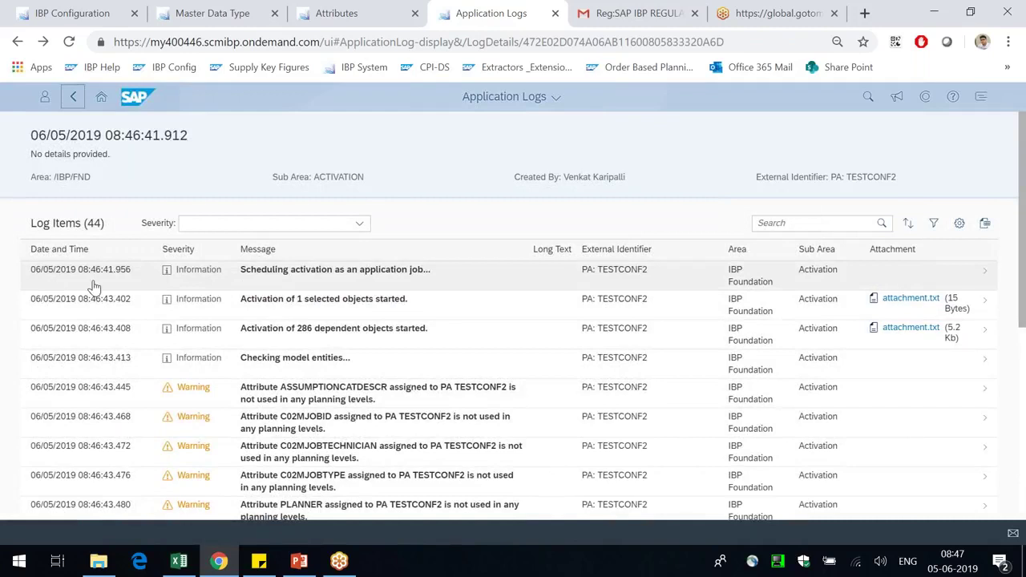
Step: Read the TESTCONF2 activation log items from the scheduling message through the attribute and calculation warnings to the last entry
drag(95, 270, 101, 269)
drag(258, 276, 365, 276)
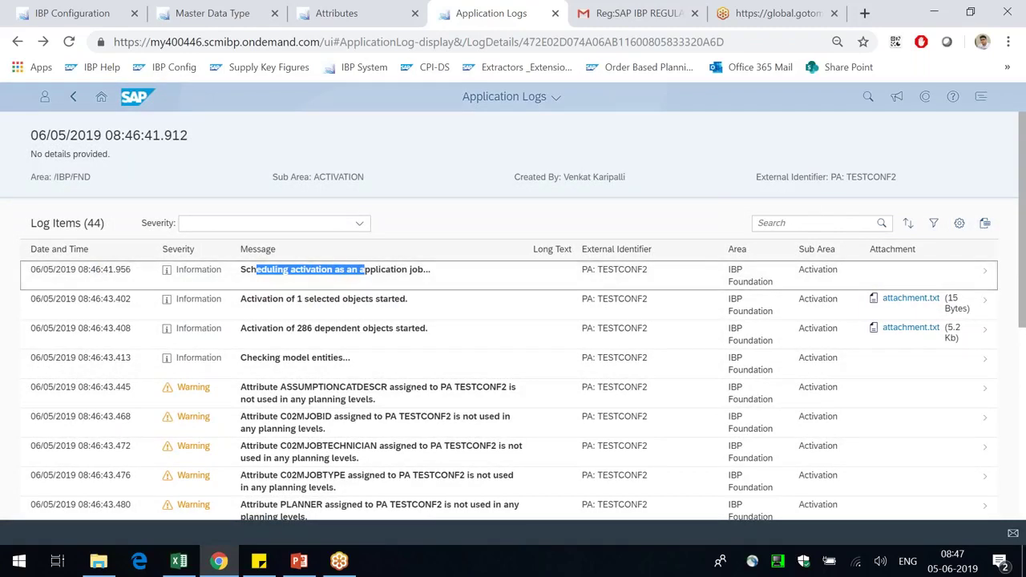
drag(612, 274, 647, 278)
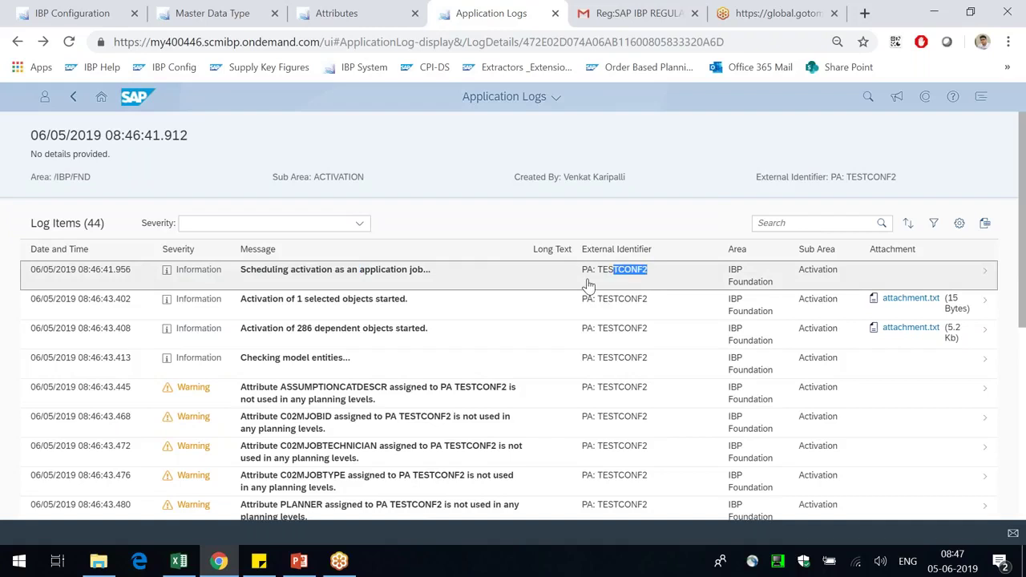
scroll(495, 404, down, 1)
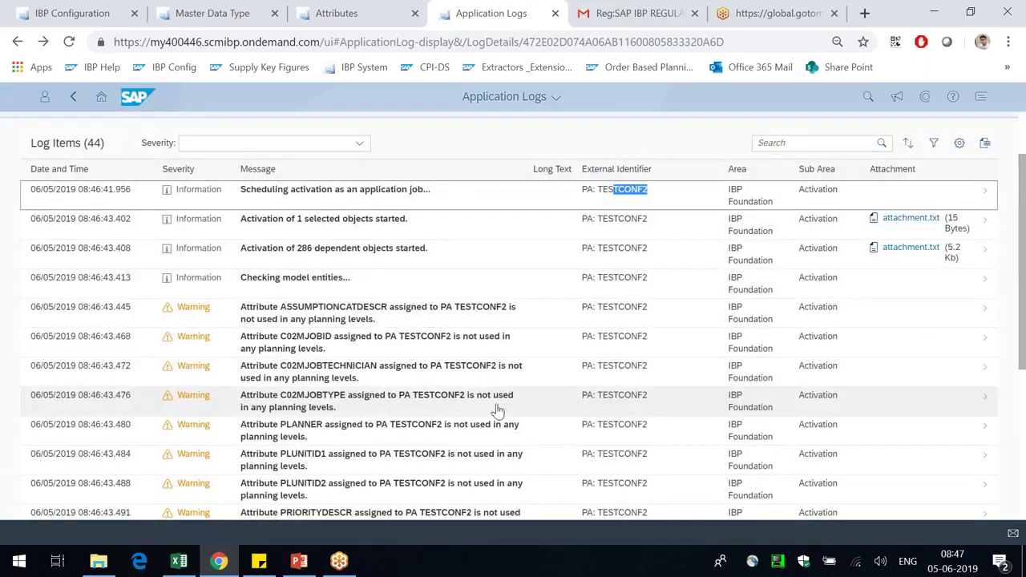
drag(297, 250, 409, 253)
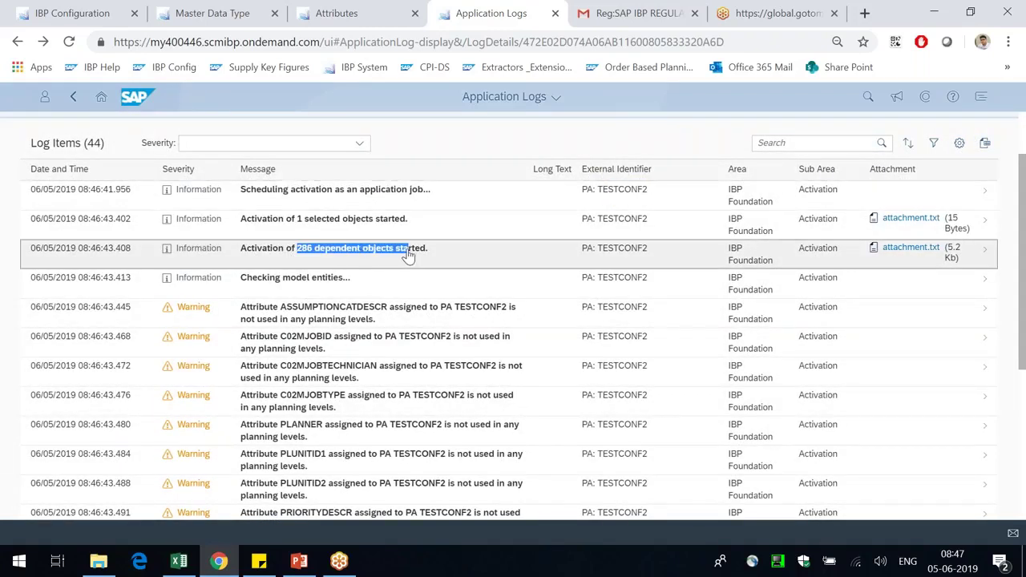
scroll(351, 377, down, 2)
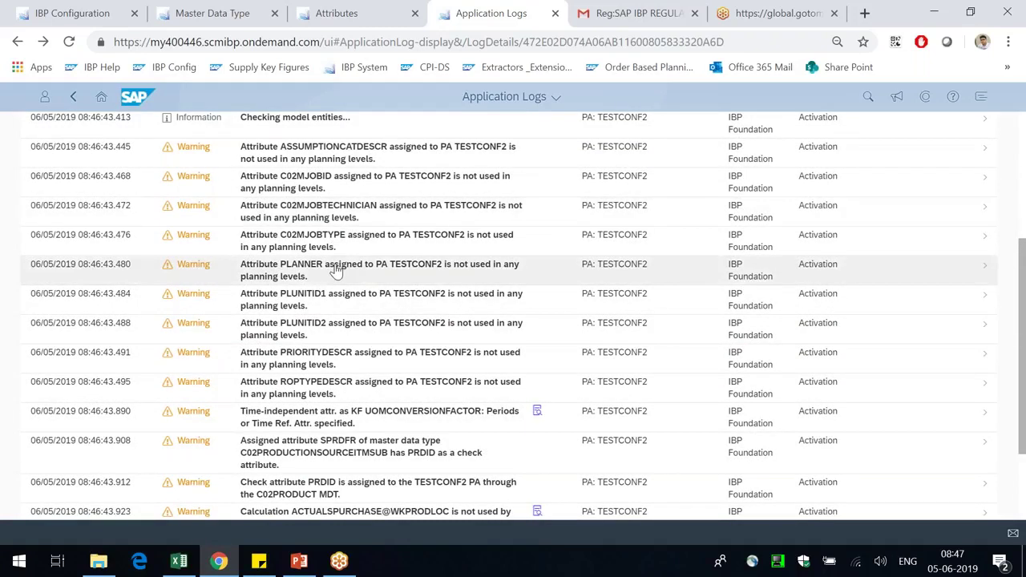
scroll(336, 277, down, 2)
scroll(353, 431, down, 4)
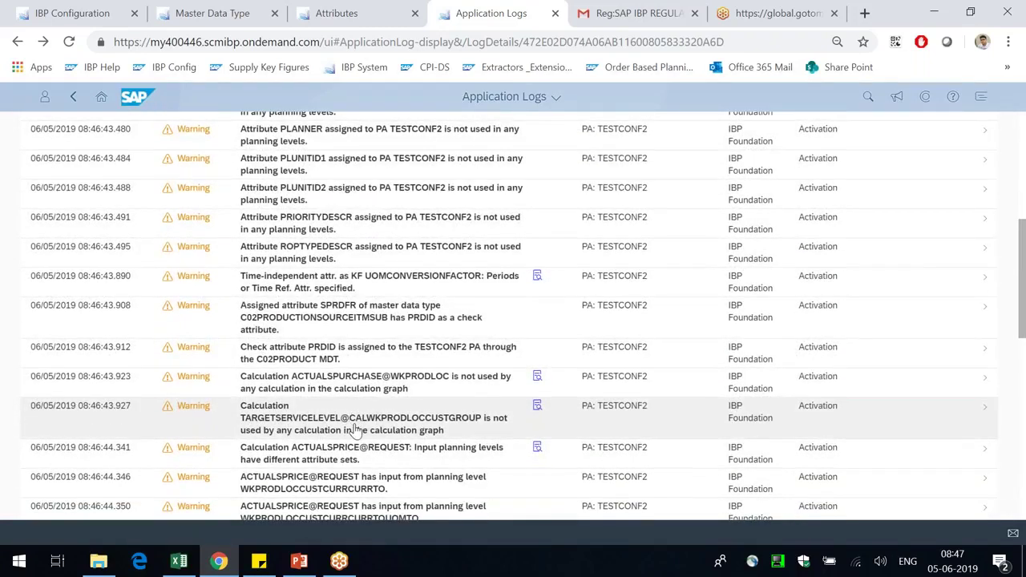
scroll(357, 426, down, 2)
scroll(357, 426, down, 3)
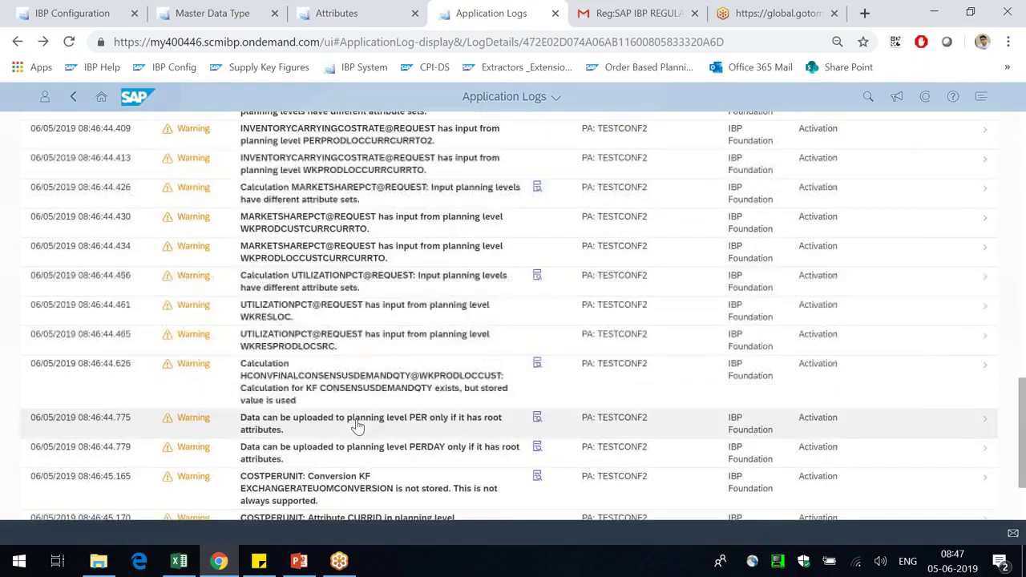
drag(266, 490, 443, 486)
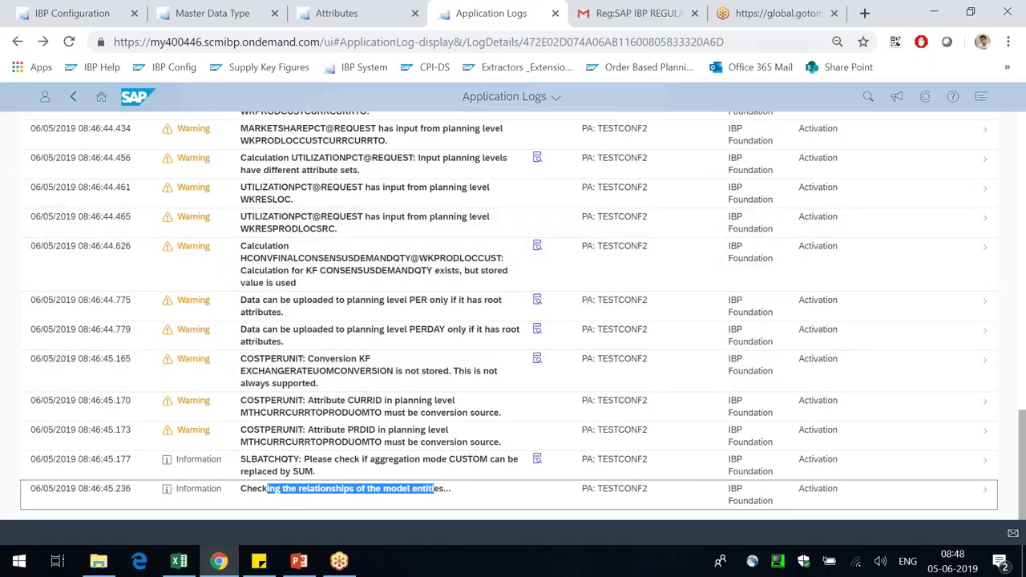
Step: Refresh the TESTCONF2 activation log twice and check the end of the item list for activation progress each time
click(69, 42)
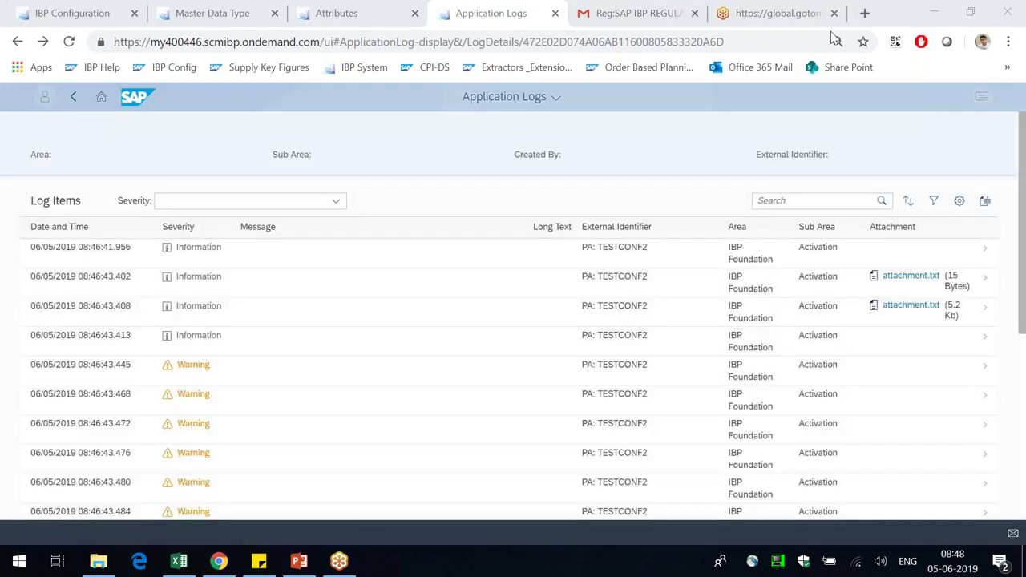
scroll(761, 321, down, 4)
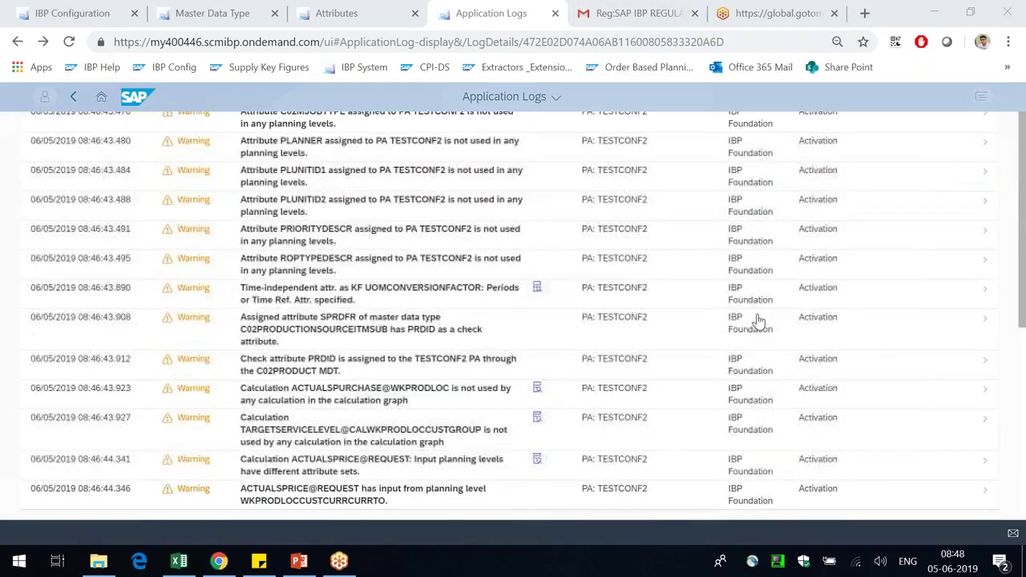
scroll(882, 409, down, 10)
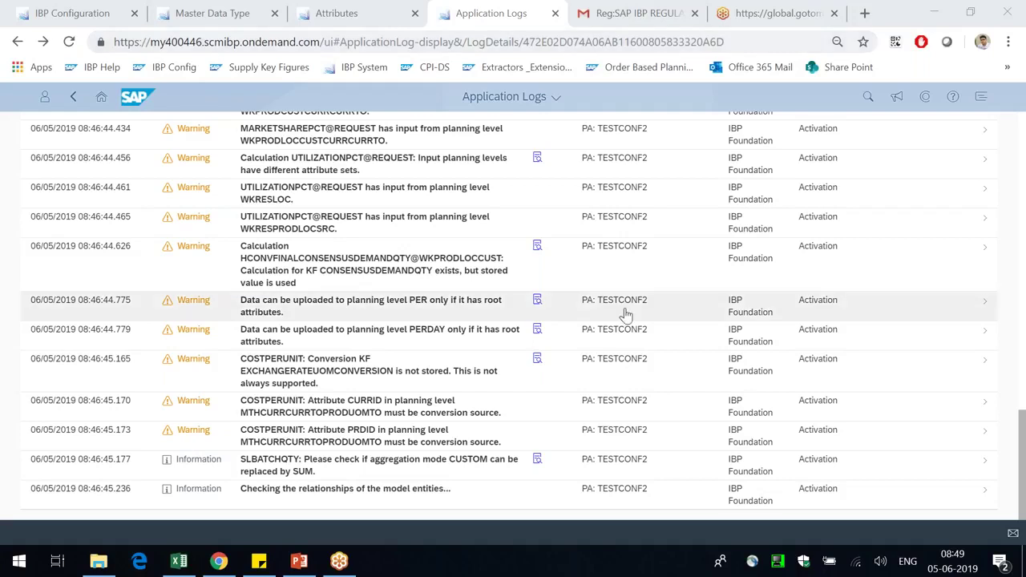
click(69, 42)
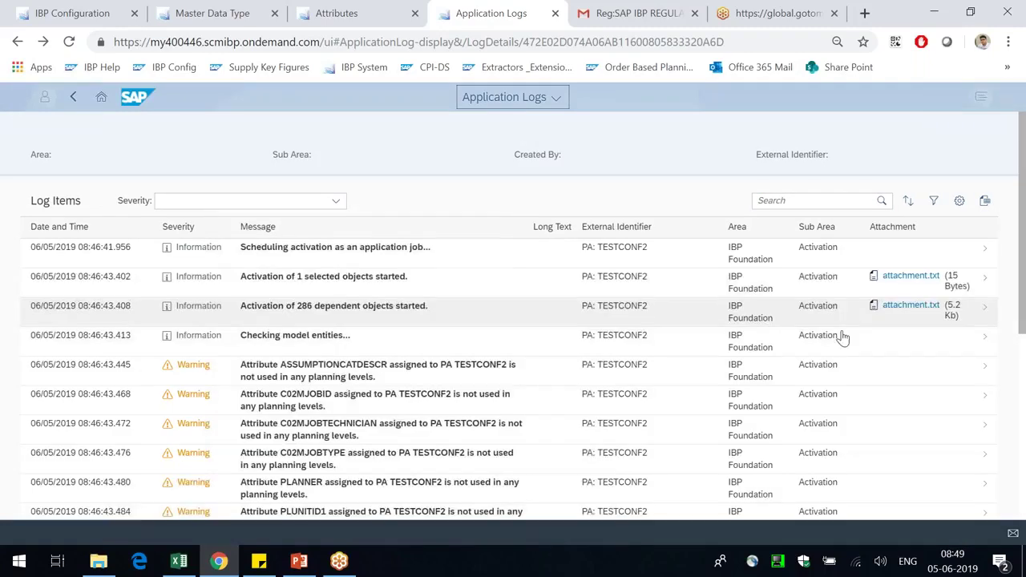
scroll(840, 345, down, 8)
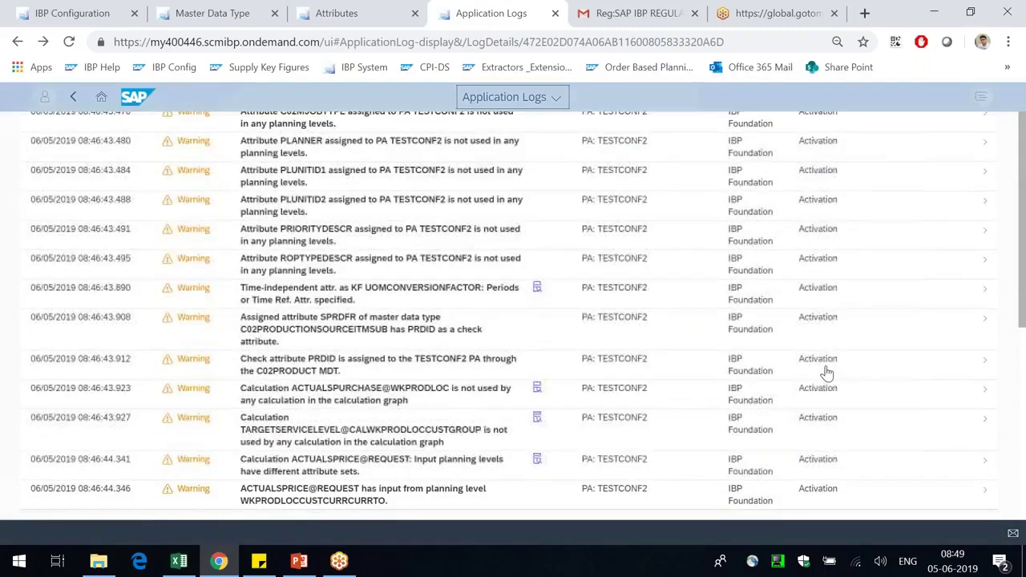
drag(1018, 325, 1019, 340)
scroll(1001, 458, down, 10)
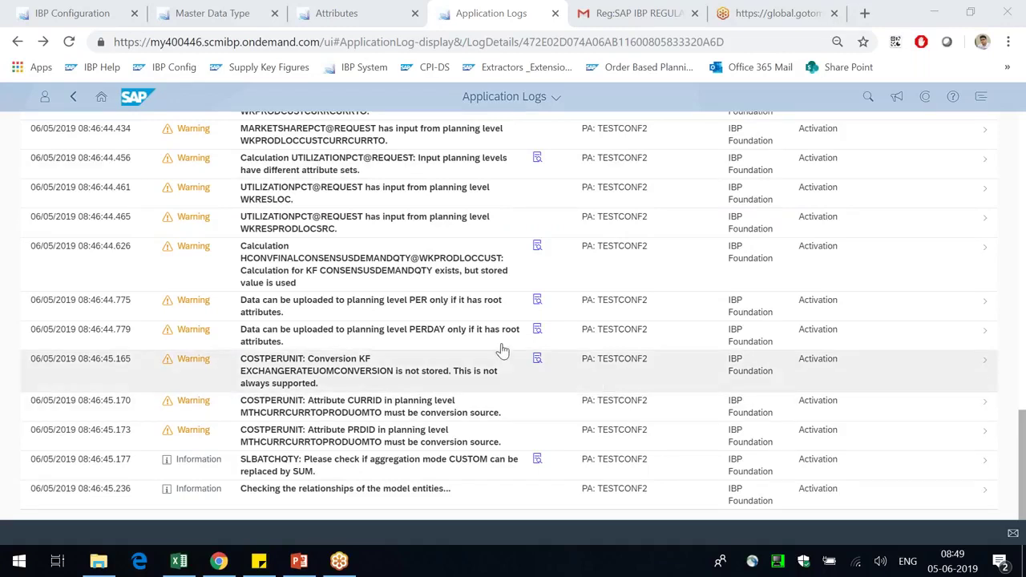
Step: Keep reloading the activation log and go through its items to the end to look for new progress messages
click(71, 45)
click(72, 45)
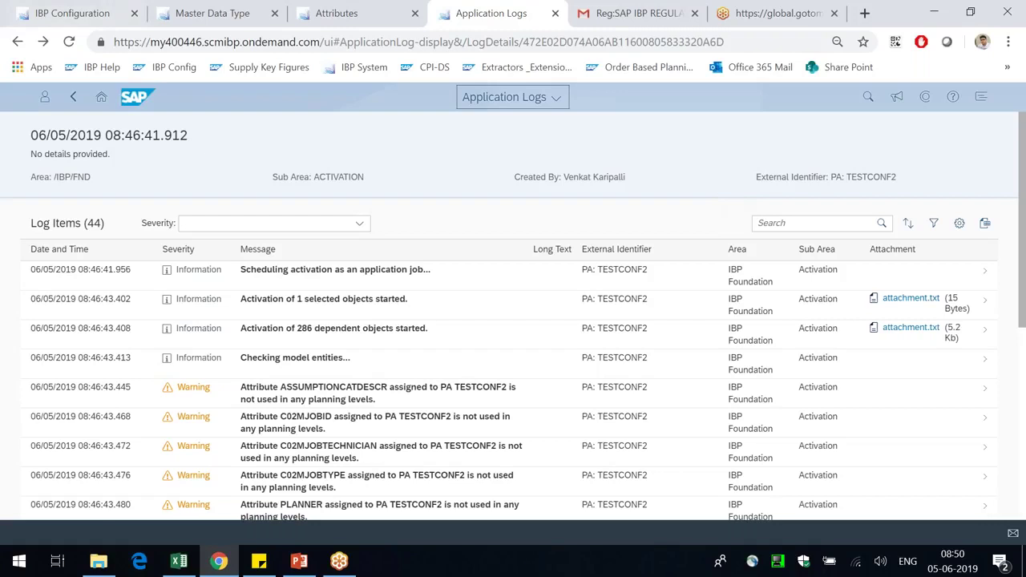
scroll(411, 258, down, 5)
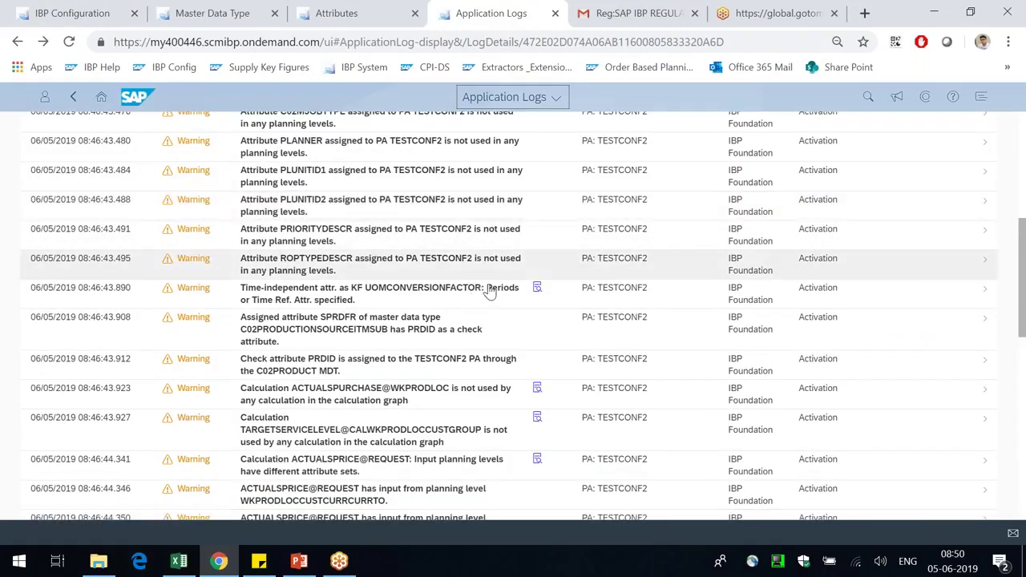
scroll(463, 361, down, 6)
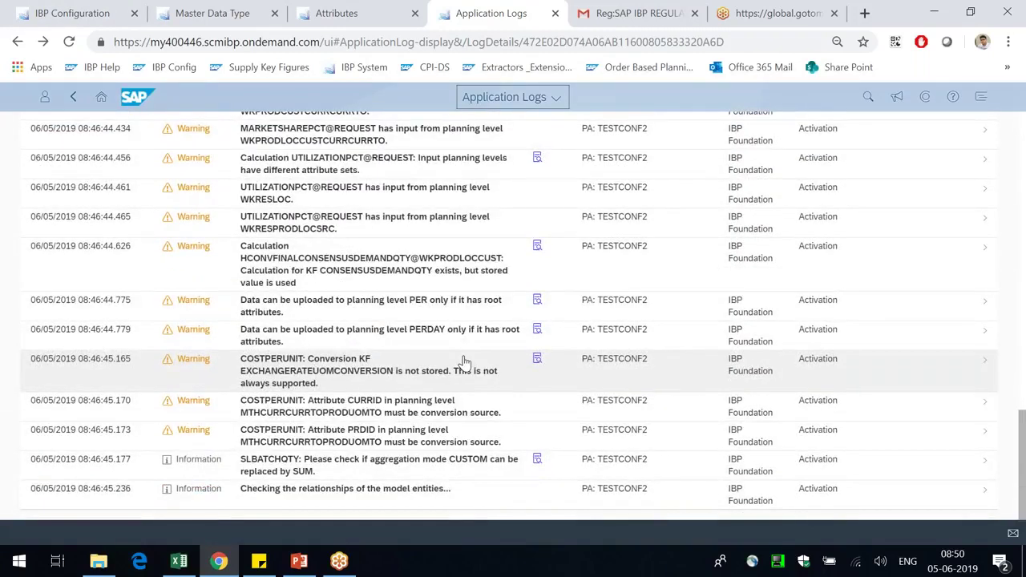
click(69, 42)
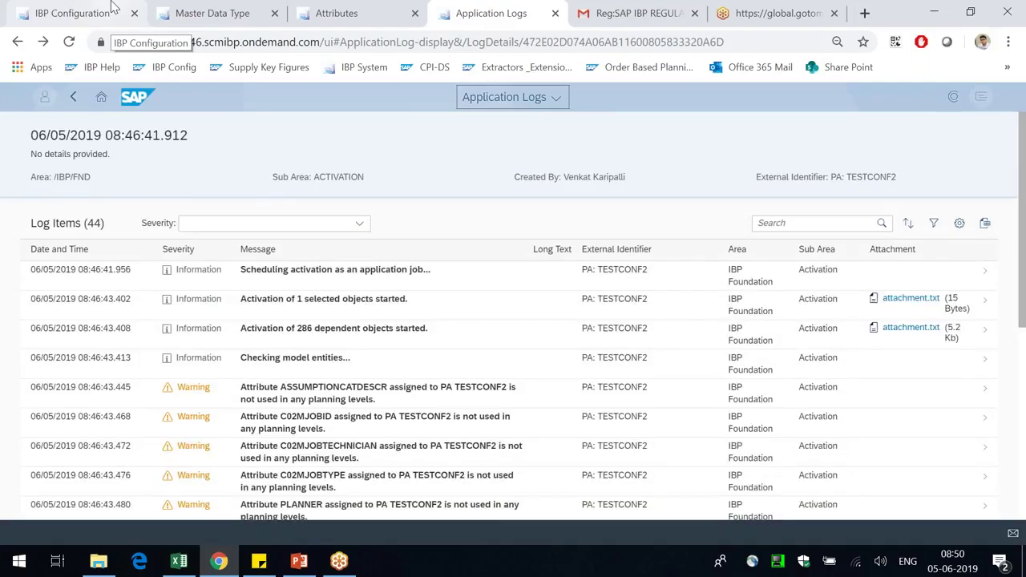
scroll(327, 492, down, 5)
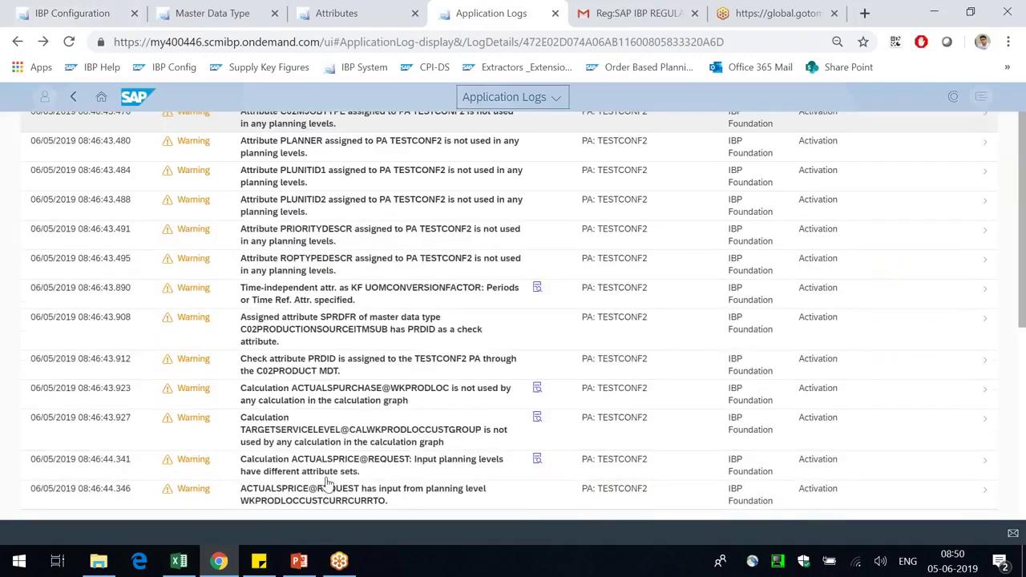
right_click(341, 265)
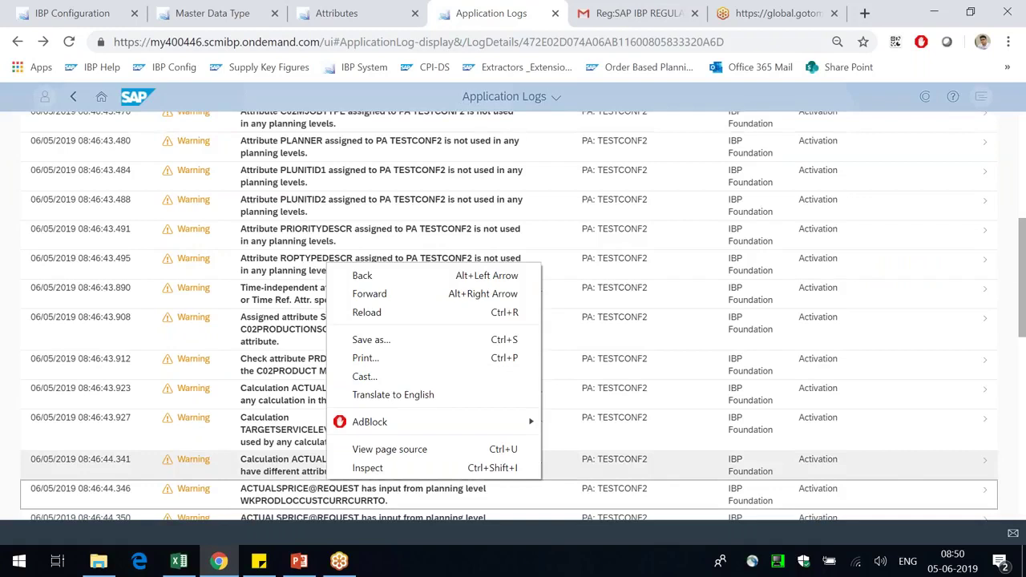
key(Escape)
scroll(513, 320, down, 10)
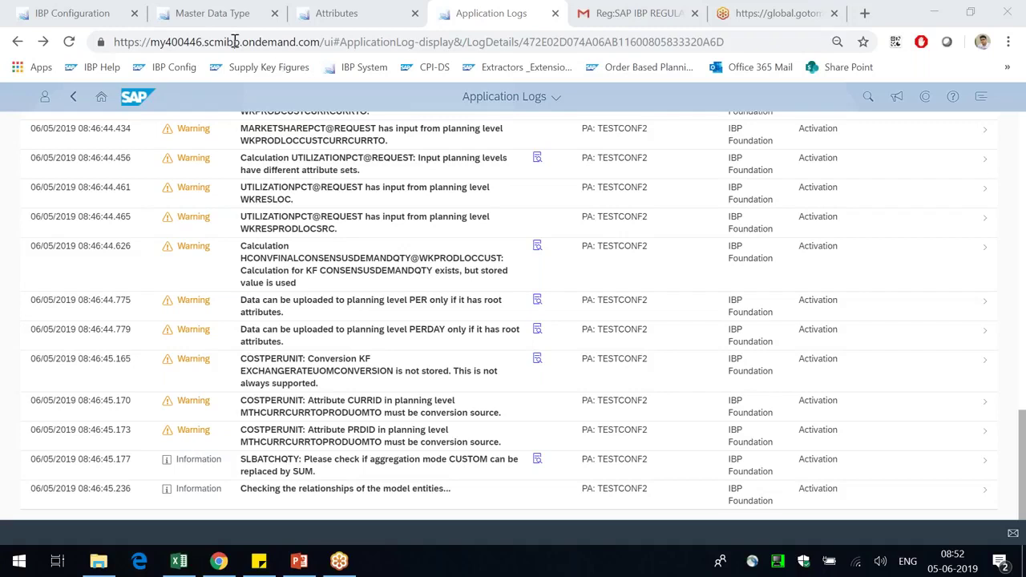
Step: Reload the TESTCONF2 activation log two more times and check the newest messages at the end of the items each time
click(69, 42)
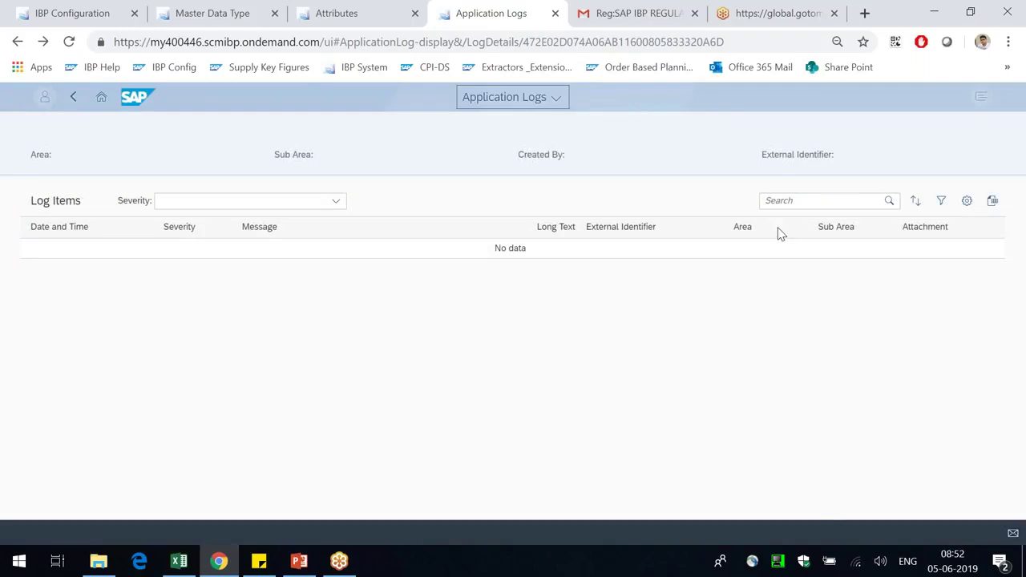
scroll(548, 340, down, 5)
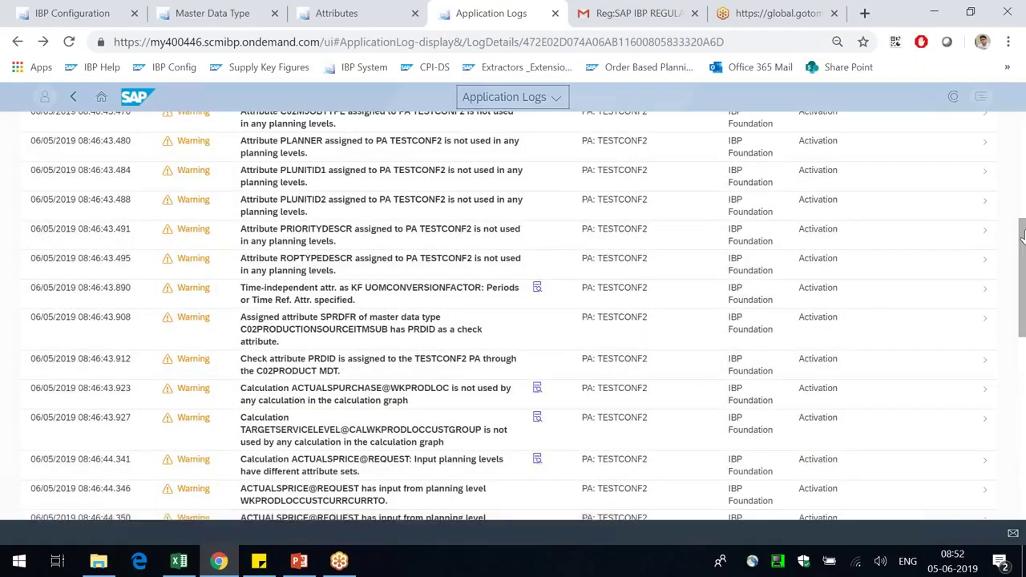
scroll(1022, 370, down, 3)
scroll(1021, 370, down, 7)
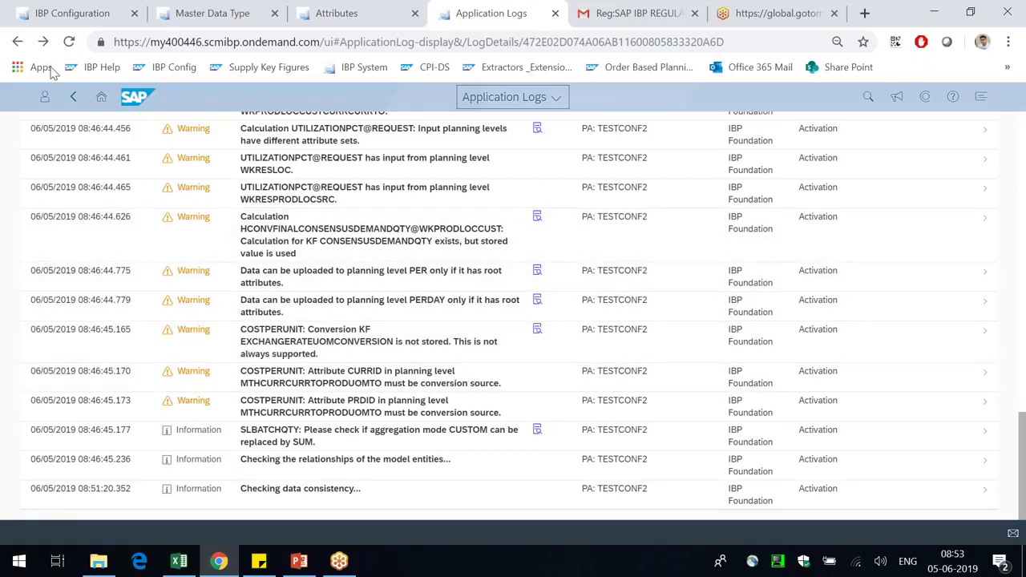
click(69, 42)
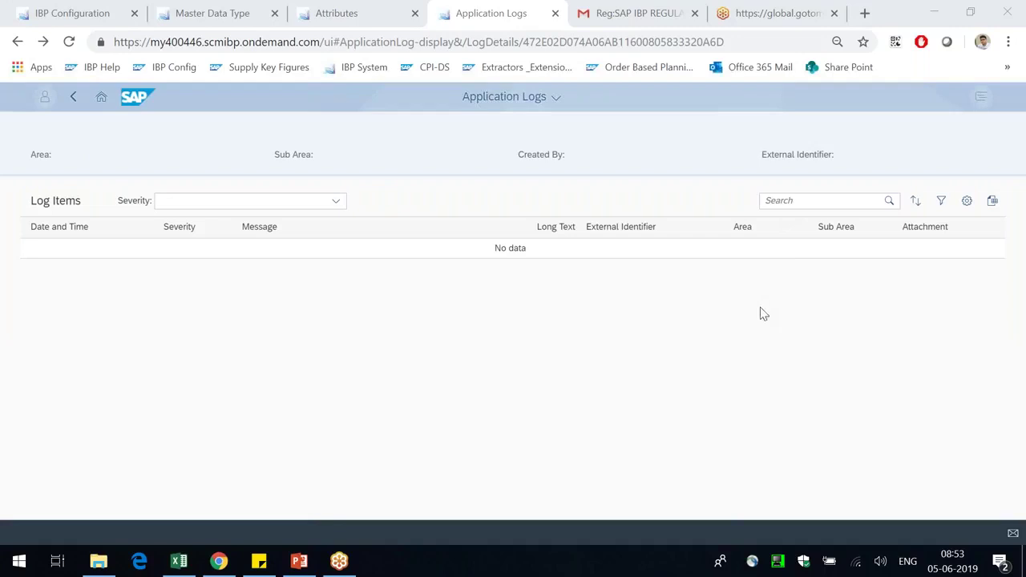
scroll(393, 379, down, 5)
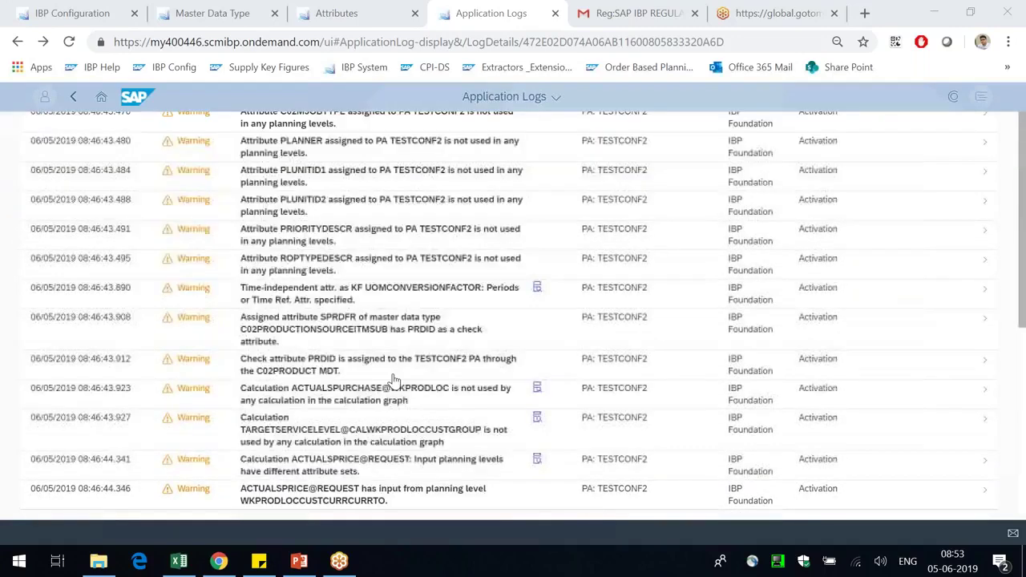
scroll(1021, 253, down, 1)
scroll(1021, 252, down, 10)
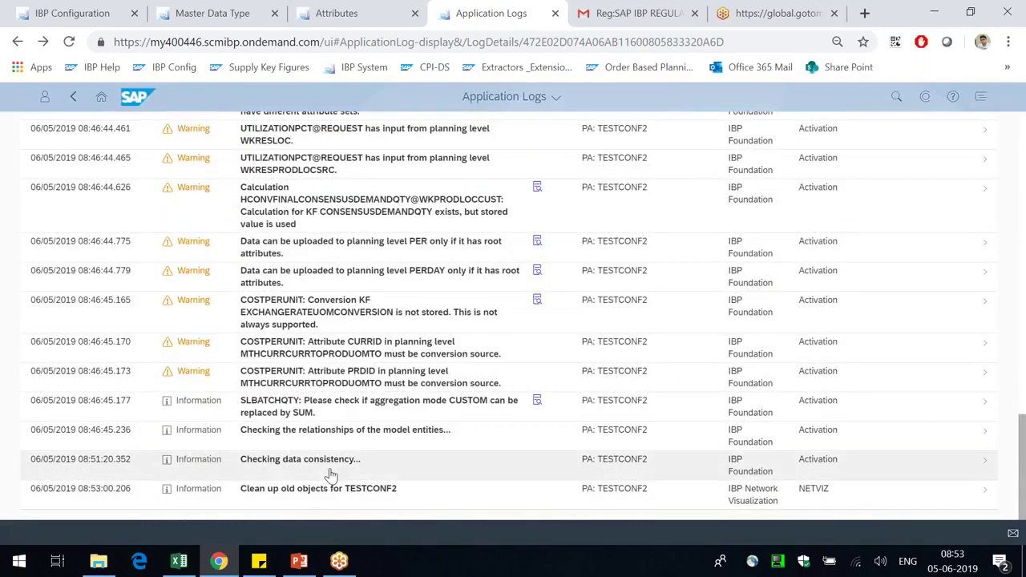
drag(249, 489, 377, 502)
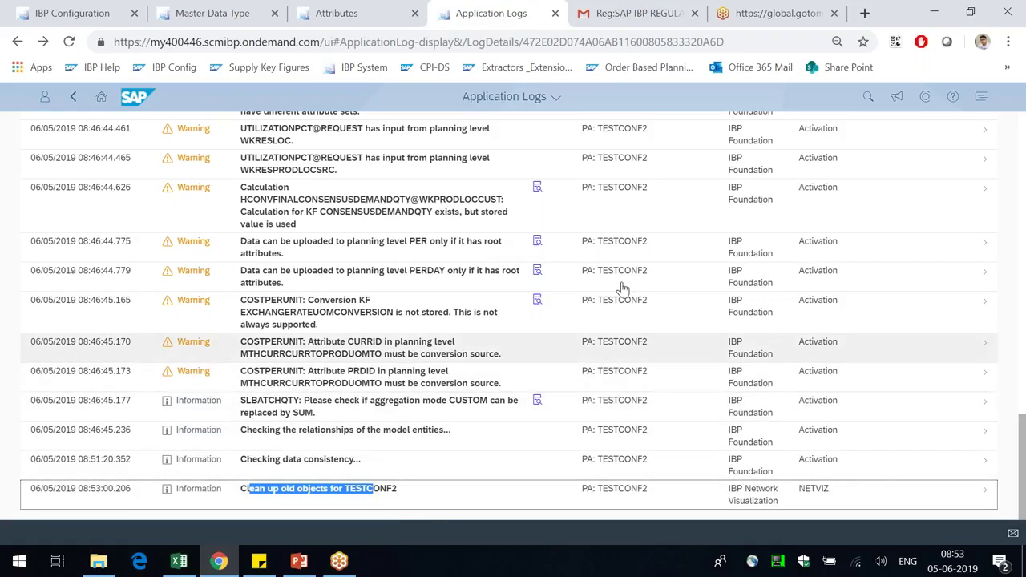
click(1009, 24)
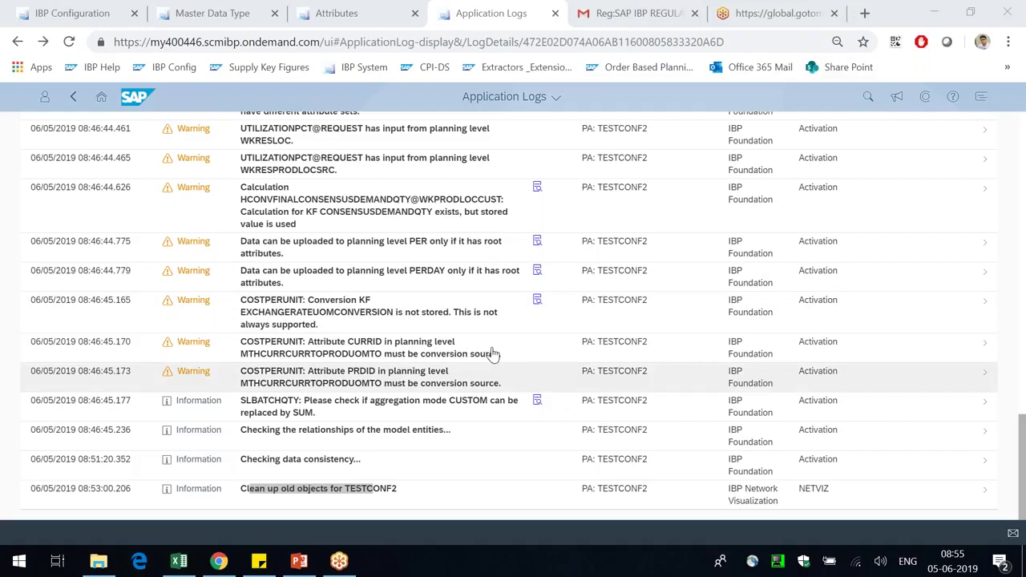
Step: Reload the activation log once more and look through its items to the final entry for the activation result
click(72, 44)
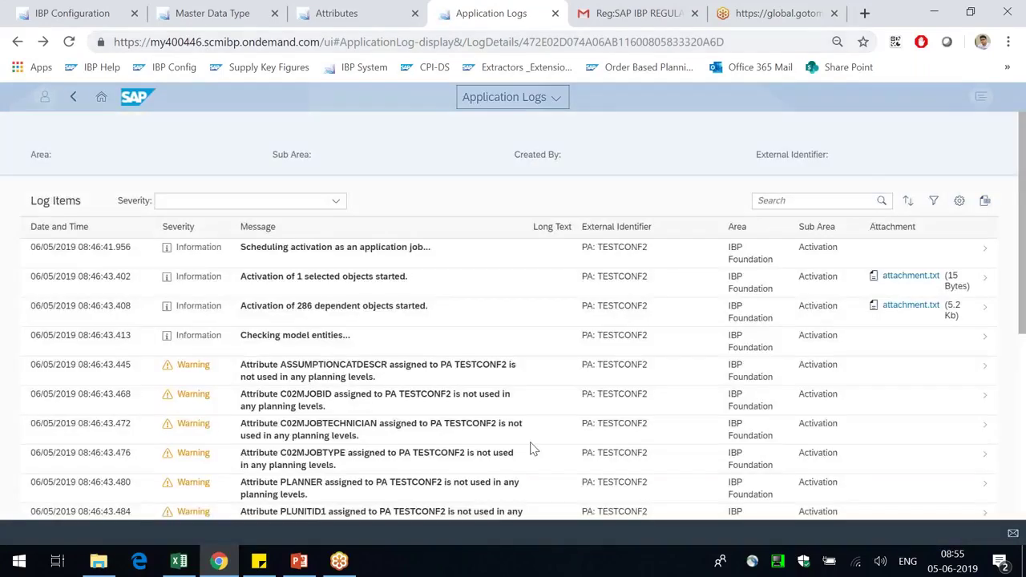
scroll(441, 449, down, 4)
scroll(442, 465, down, 1)
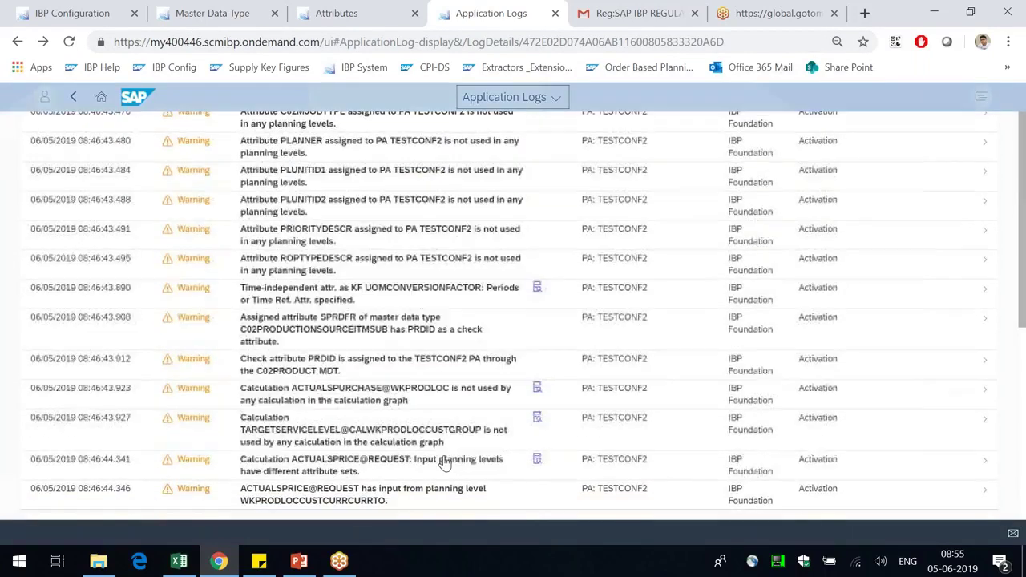
drag(1023, 320, 1025, 375)
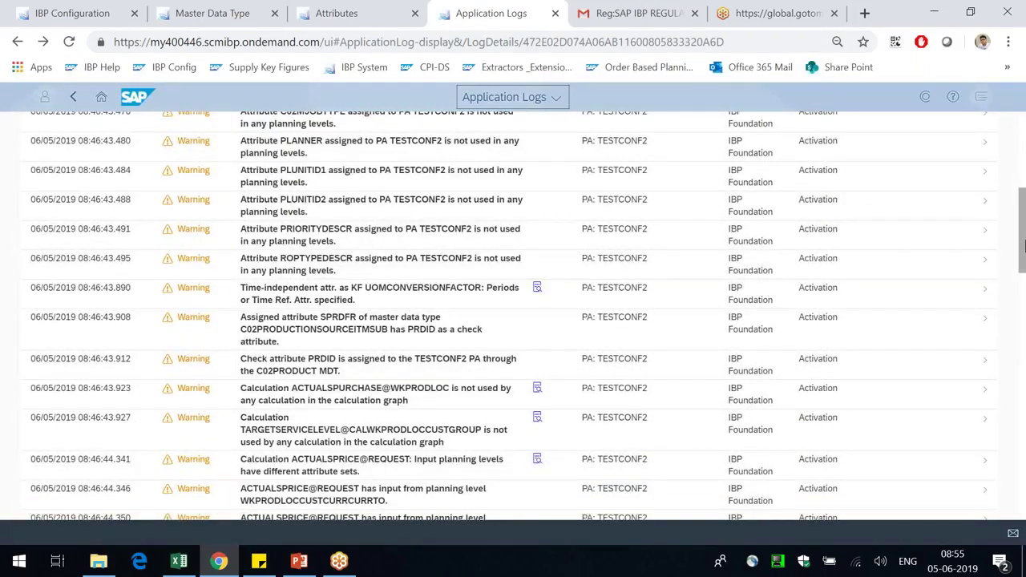
scroll(568, 481, down, 10)
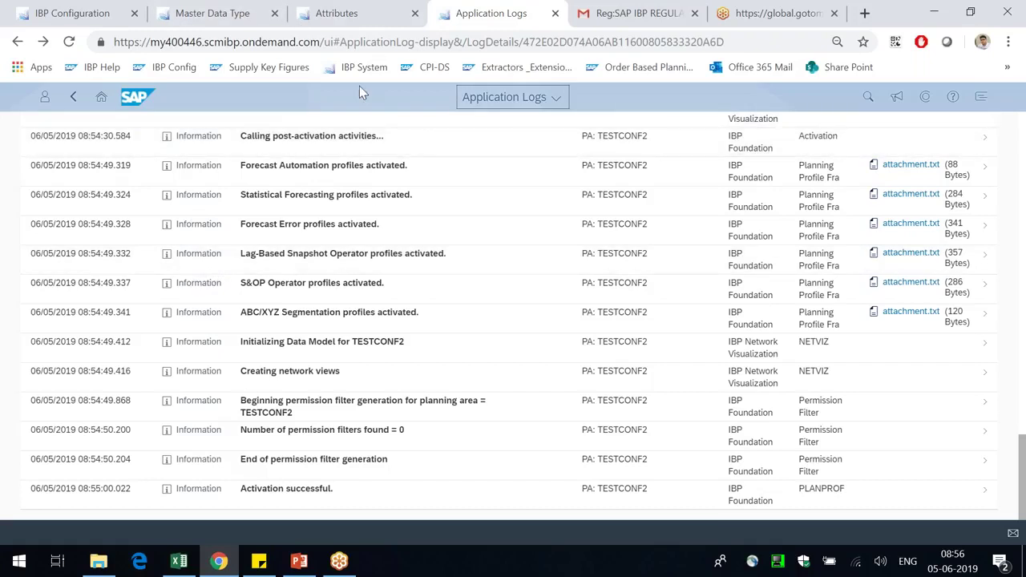
Step: Return to the home page and look over the Model Configuration apps, including Planning Areas, and the Administrator apps
click(109, 101)
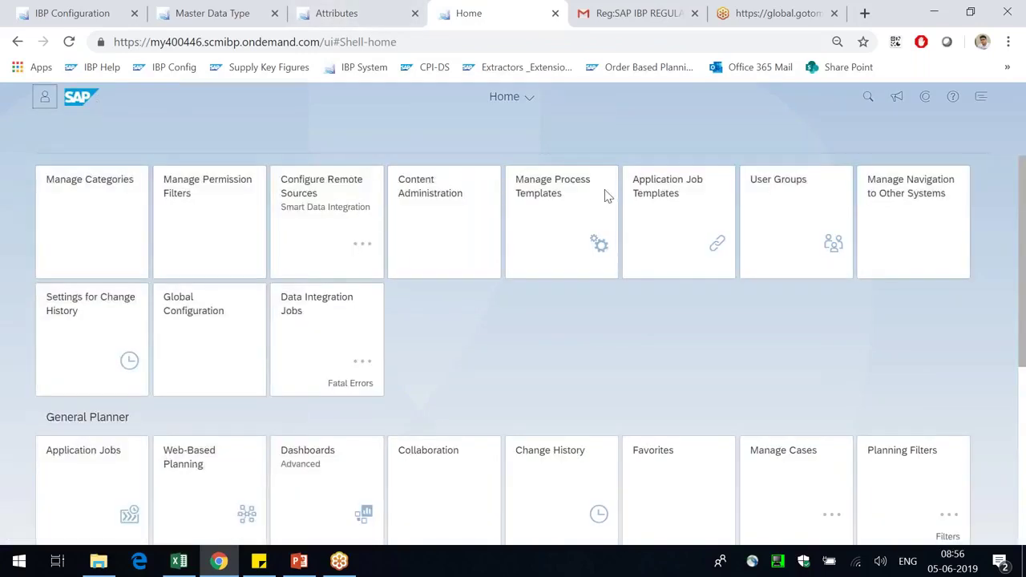
click(526, 143)
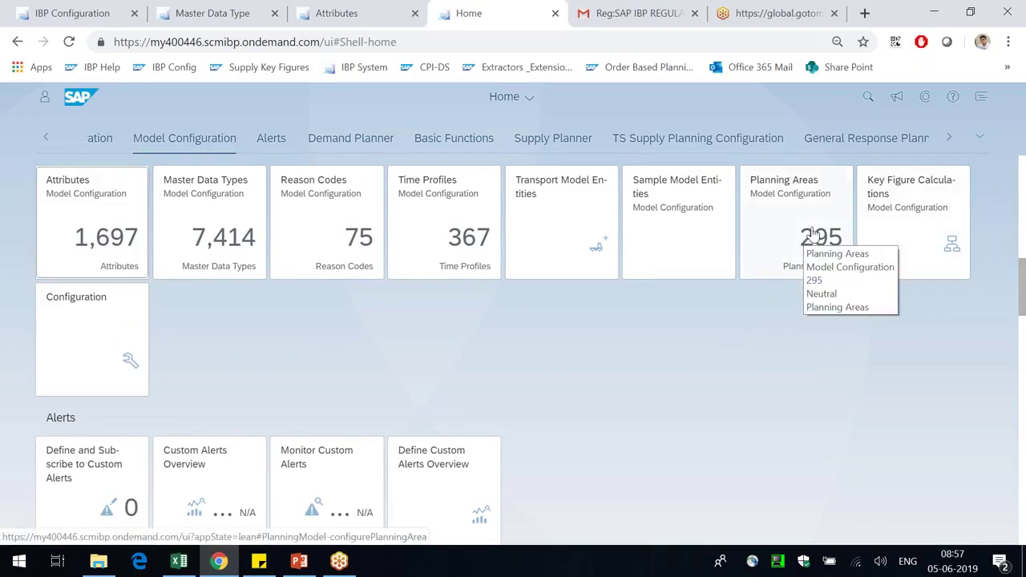
scroll(819, 366, up, 2)
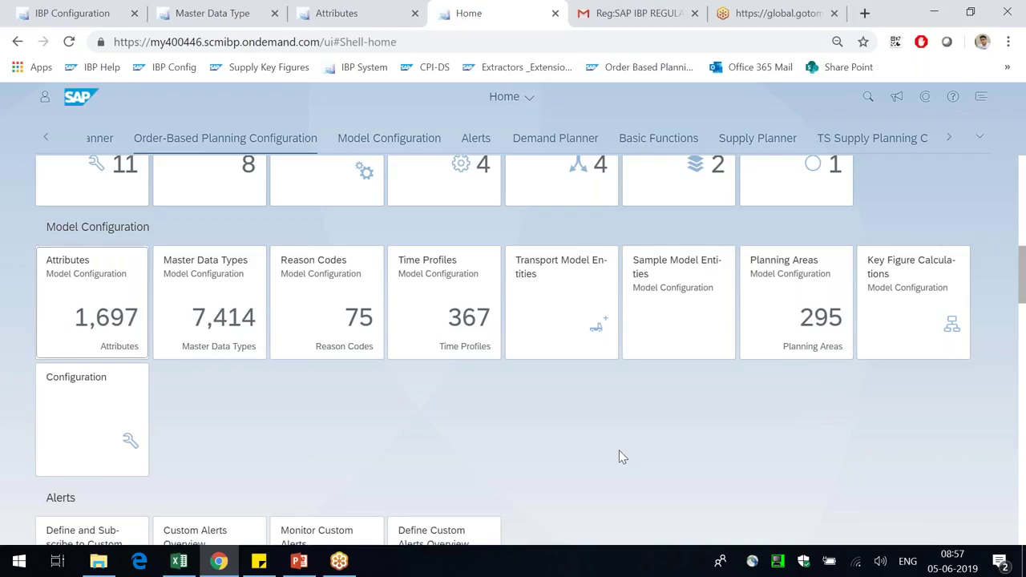
scroll(618, 457, up, 10)
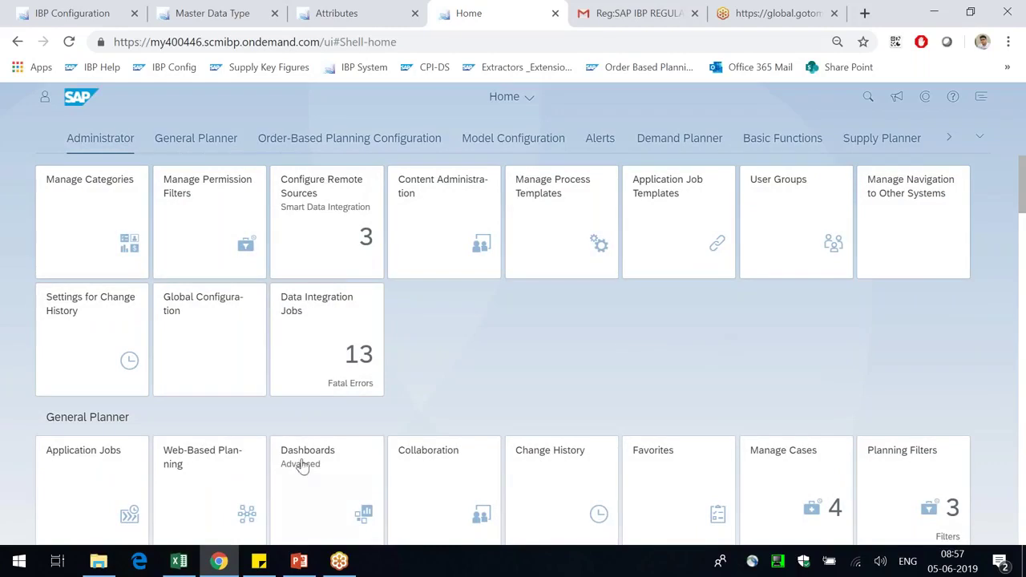
Step: Go back to the IBP Configuration page and refresh planning area TESTCONF2 to check its activation status
click(212, 13)
click(74, 13)
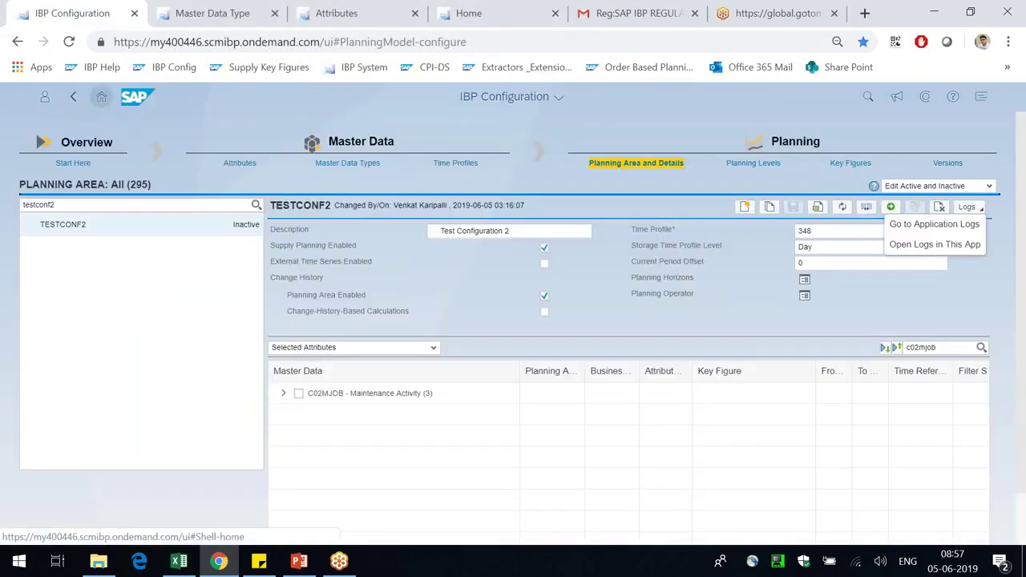
click(837, 210)
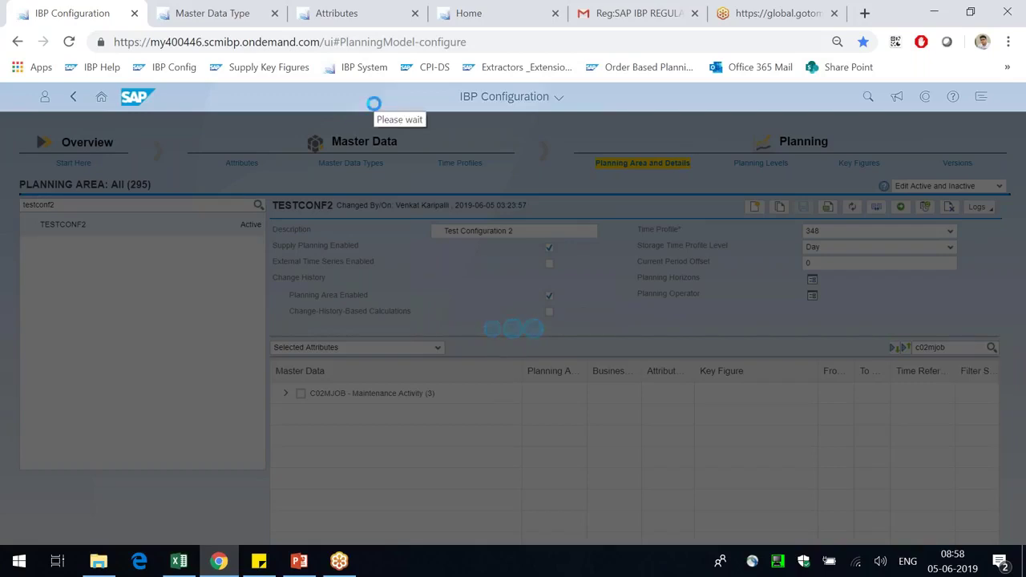
Step: Switch to Excel and start the SAP IBP add-in logon with the Configuration connection selected
click(179, 561)
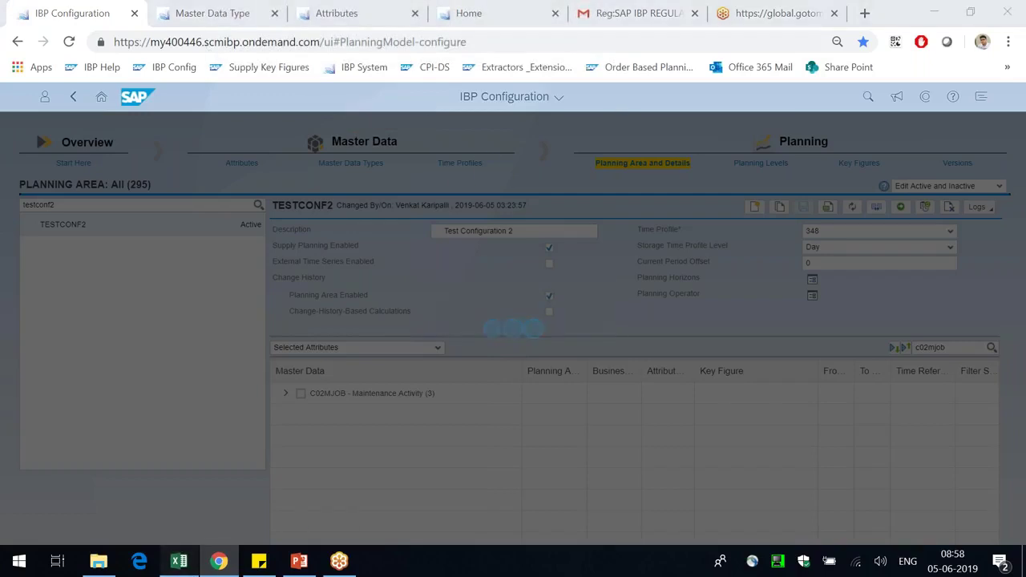
click(502, 40)
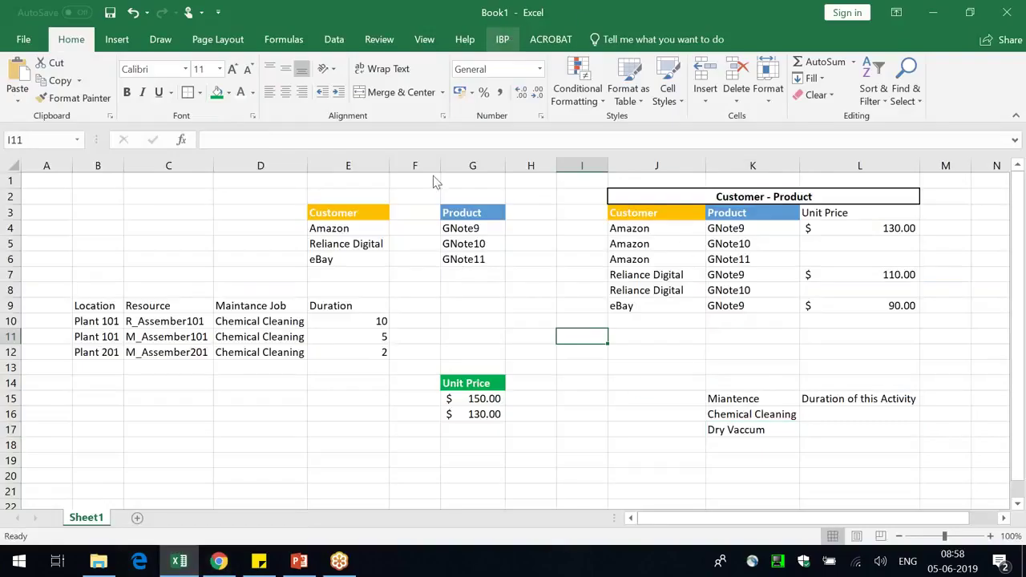
click(22, 73)
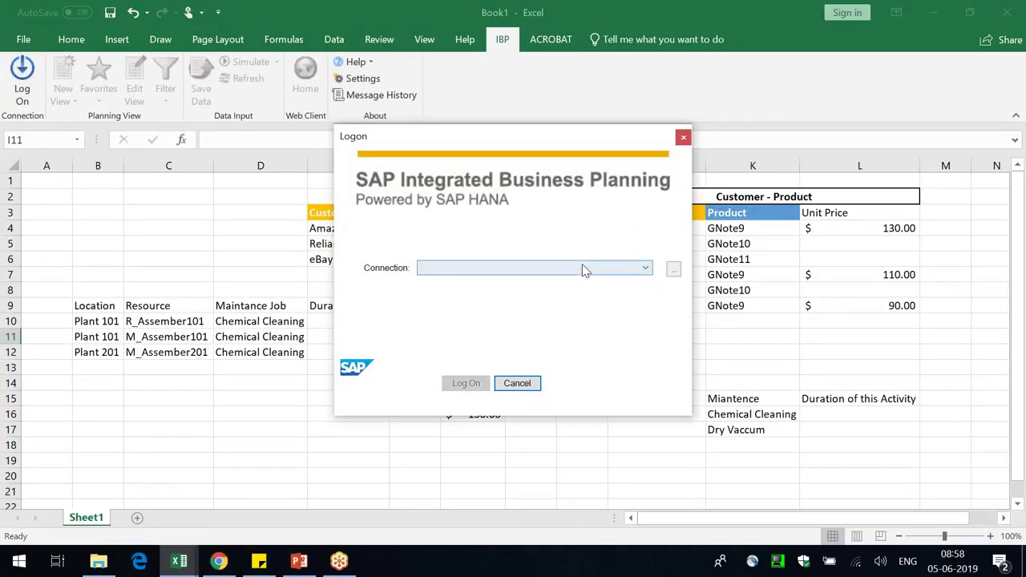
click(582, 268)
click(550, 236)
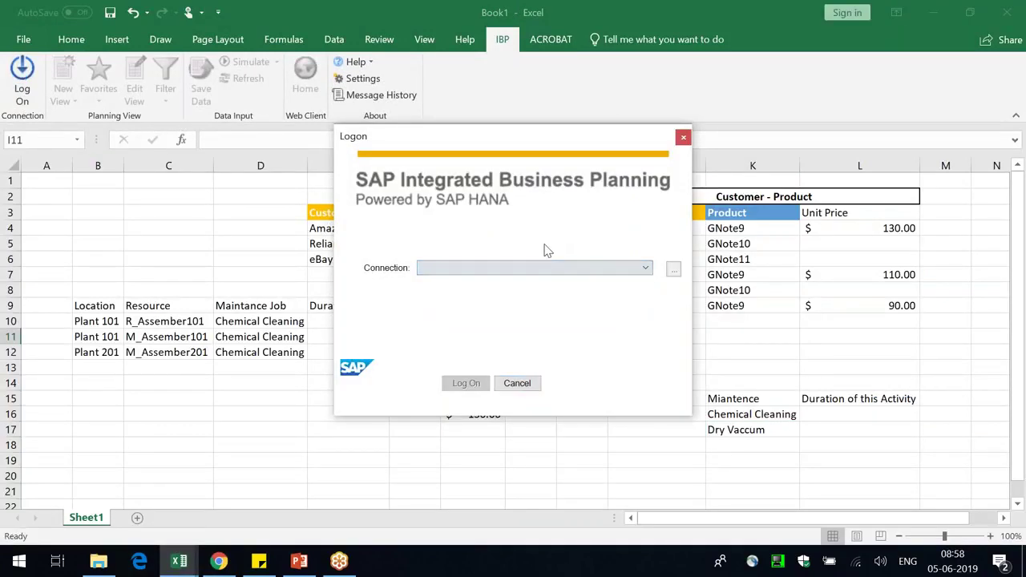
click(513, 271)
click(471, 304)
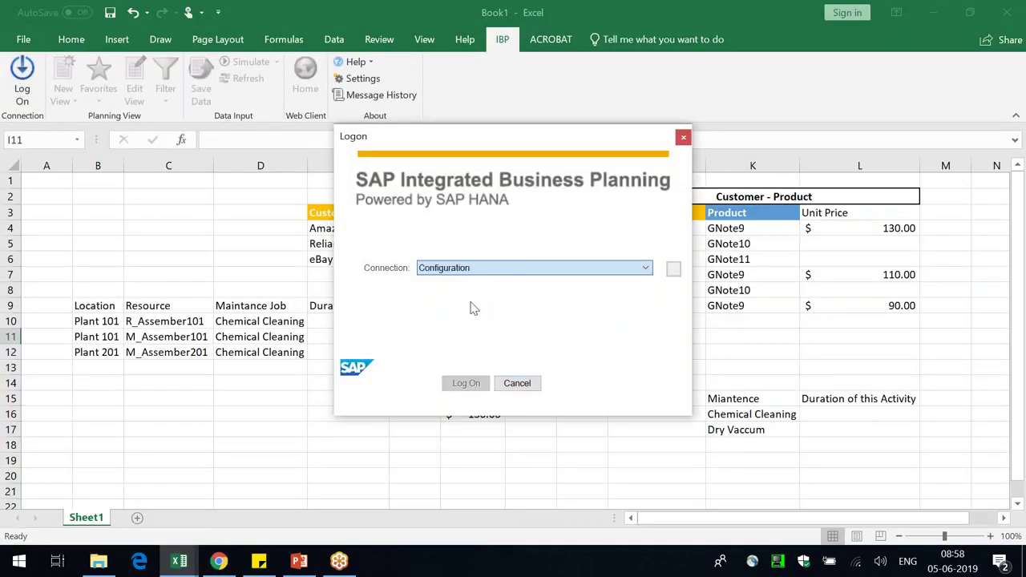
Step: Open the Configuration connection for editing from the connection manager and rename it Configuration 2
click(673, 270)
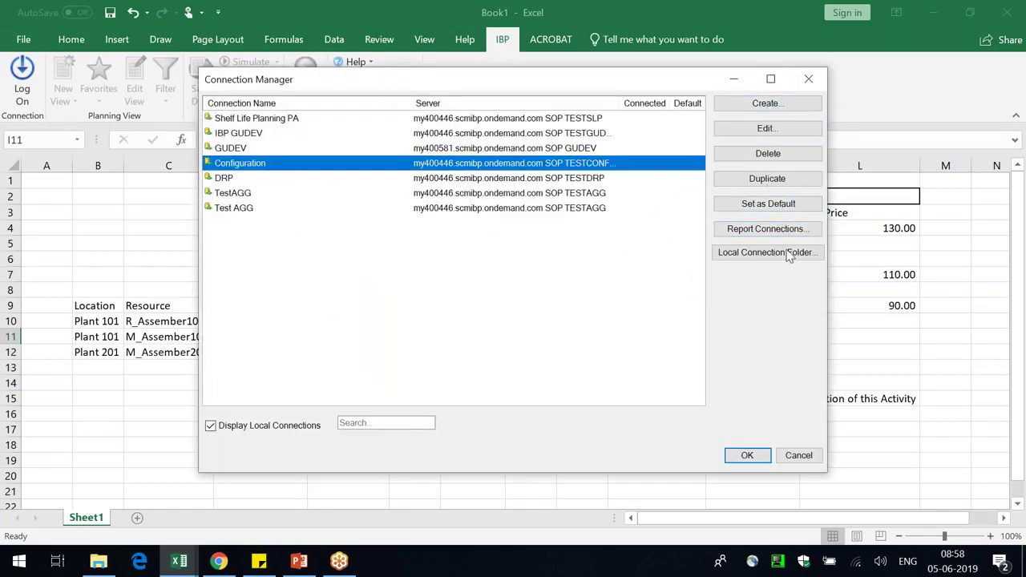
click(765, 129)
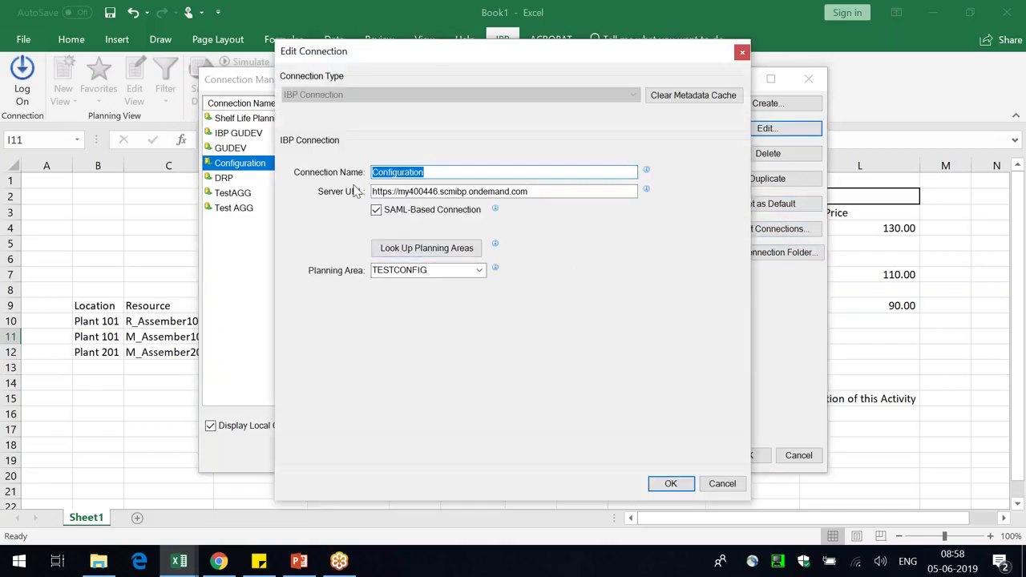
click(459, 173)
text(2)
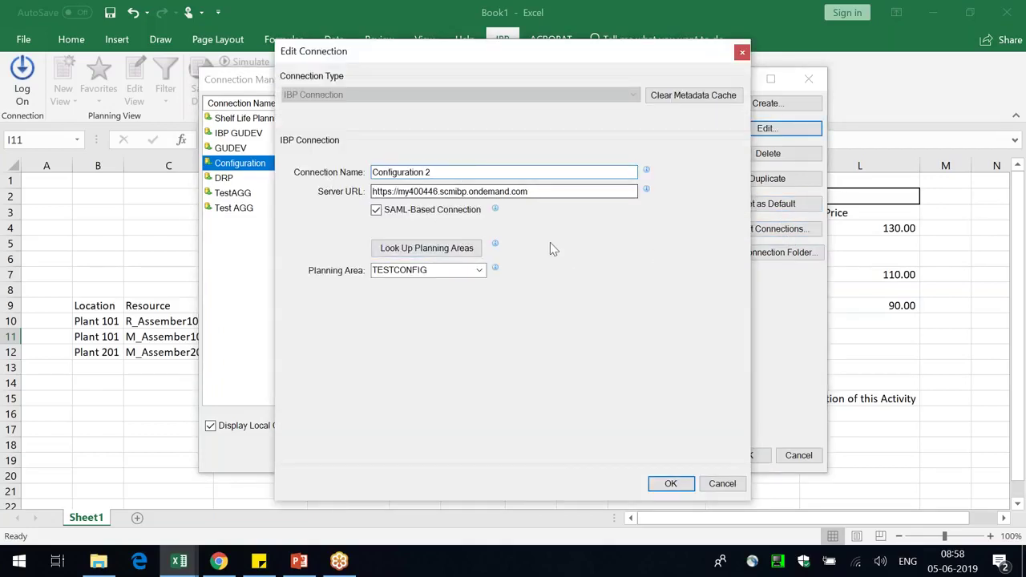
Step: Look up the server's planning areas, assign TESTCONF2 to the connection, save it and narrow the Connection Name column
click(420, 250)
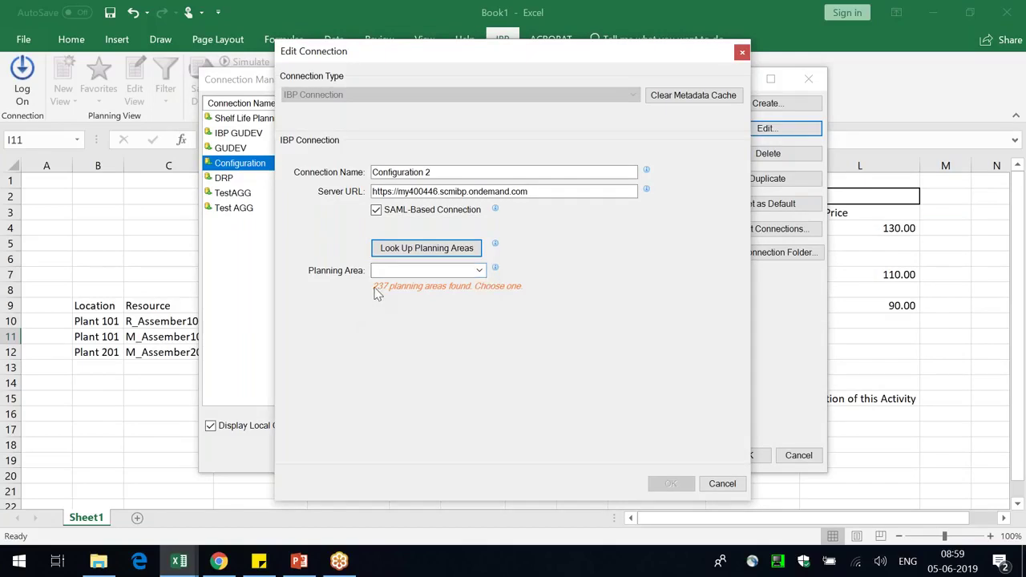
click(480, 271)
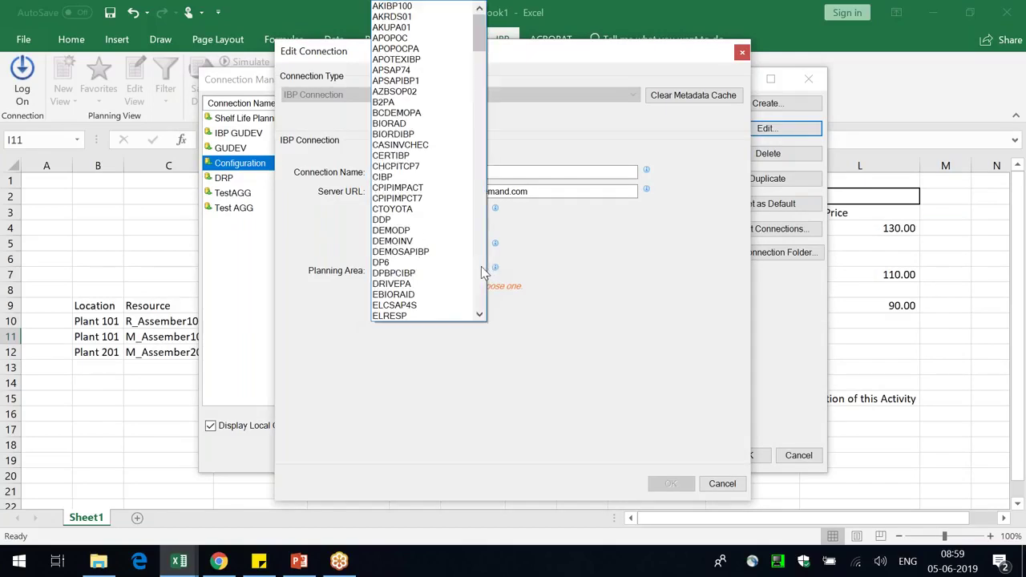
drag(479, 36, 454, 203)
click(445, 177)
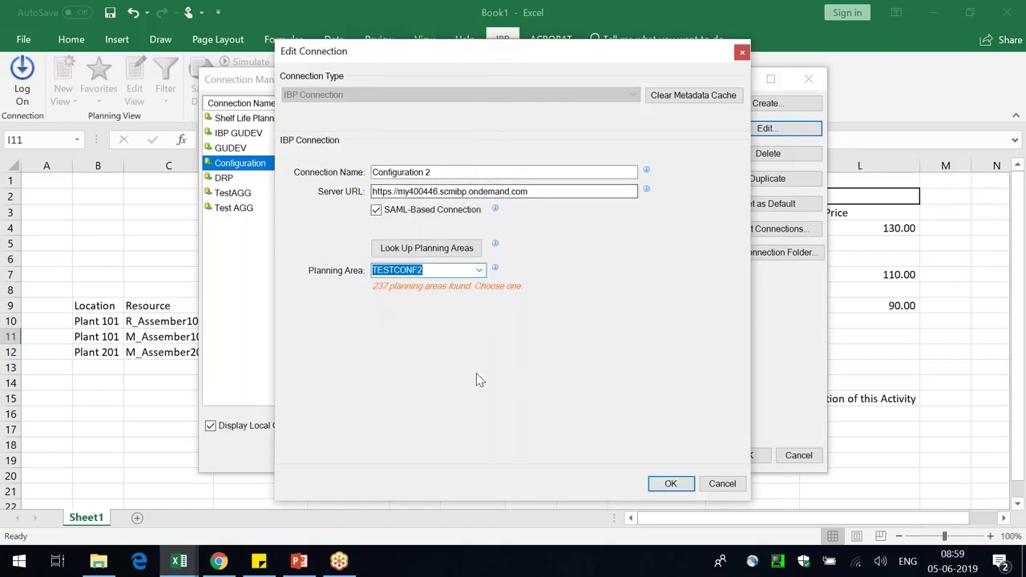
click(669, 484)
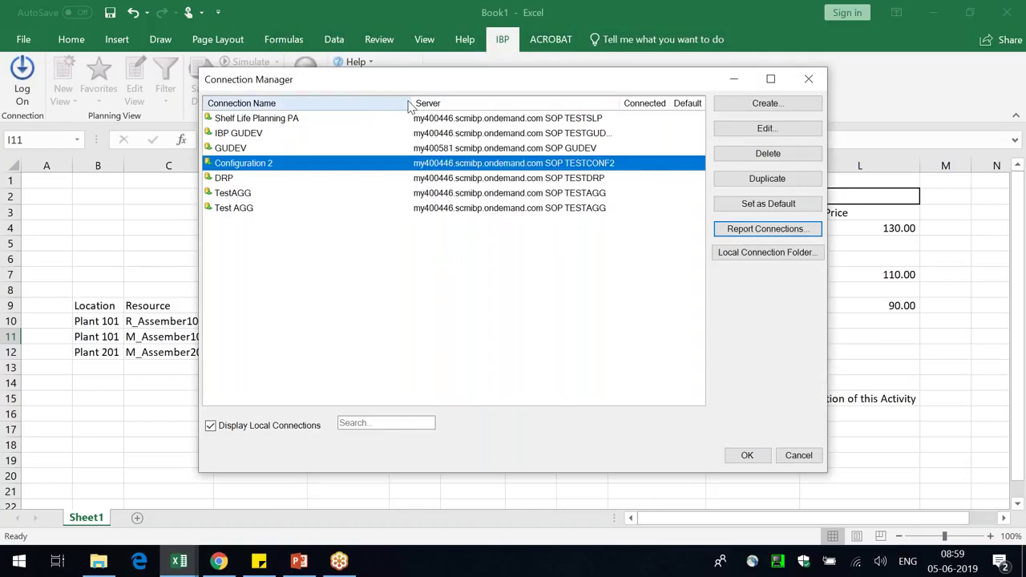
drag(367, 101, 369, 101)
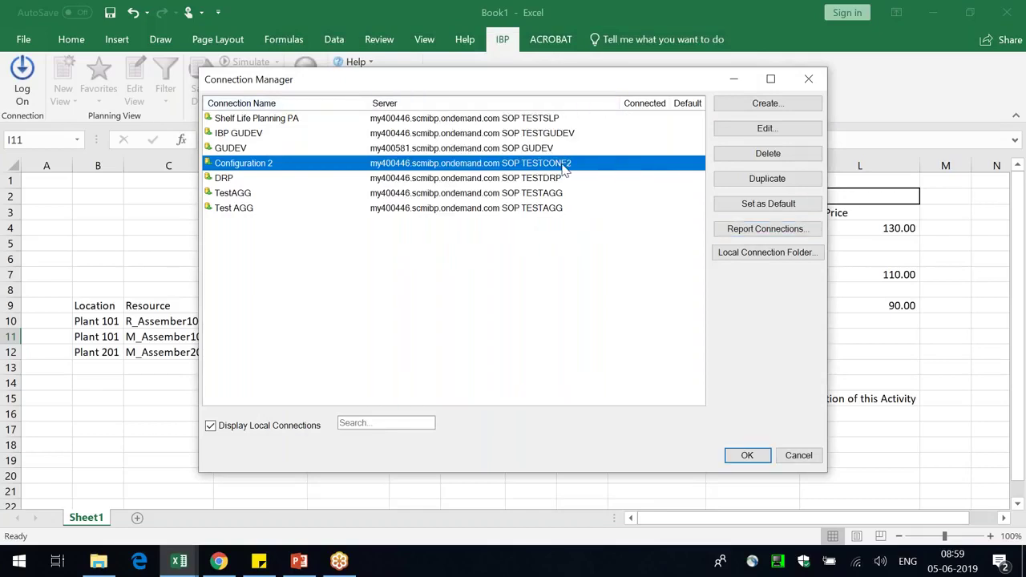
Step: Accept the Configuration 2 connection, try to log on with it and examine the details of the server message
click(747, 456)
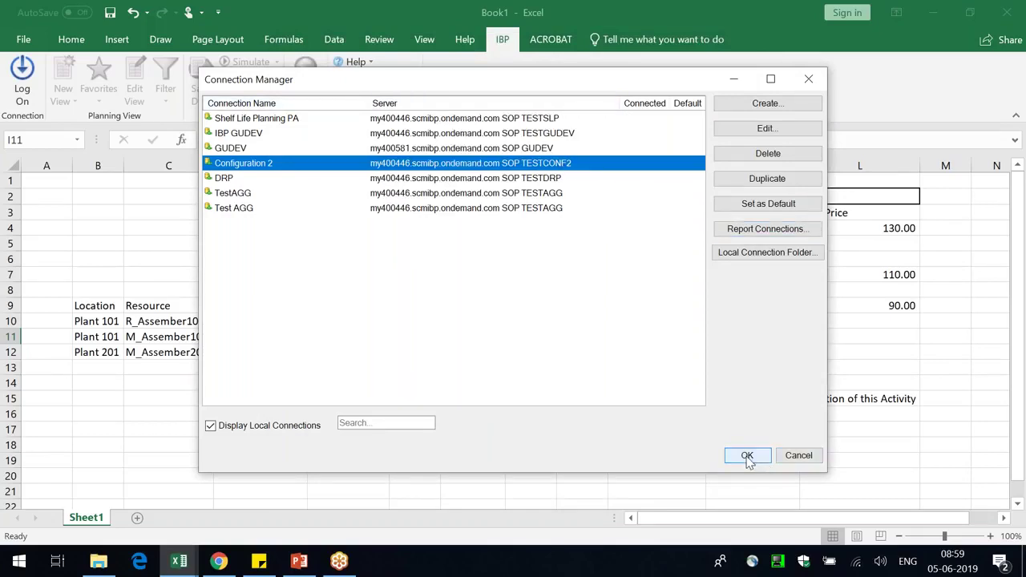
click(469, 384)
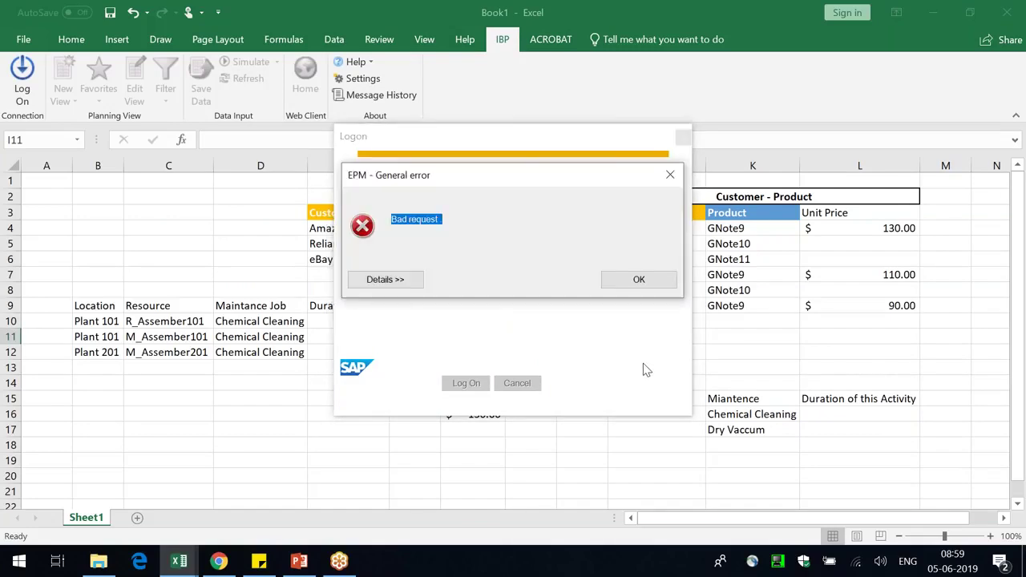
click(391, 279)
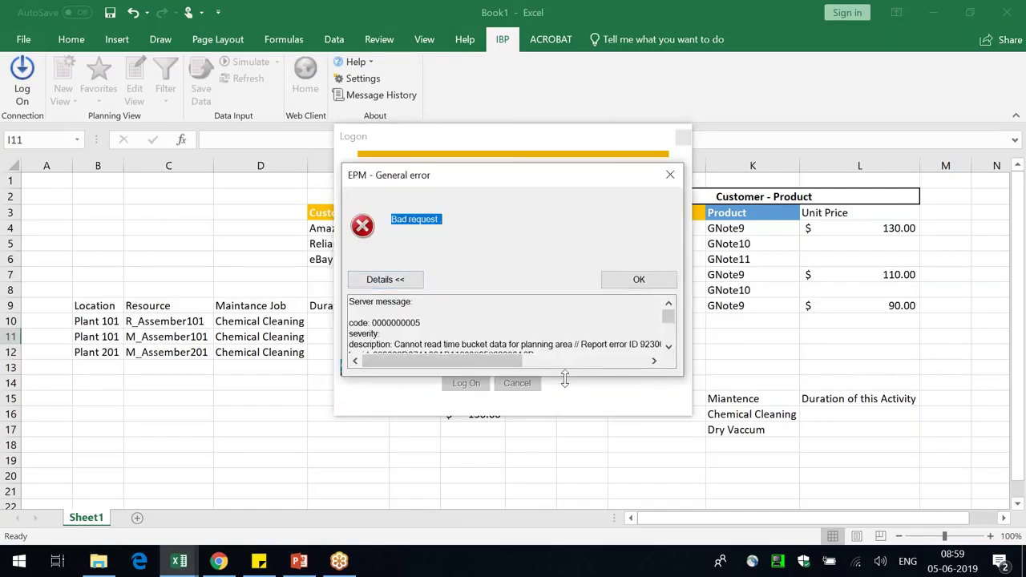
drag(405, 344, 467, 344)
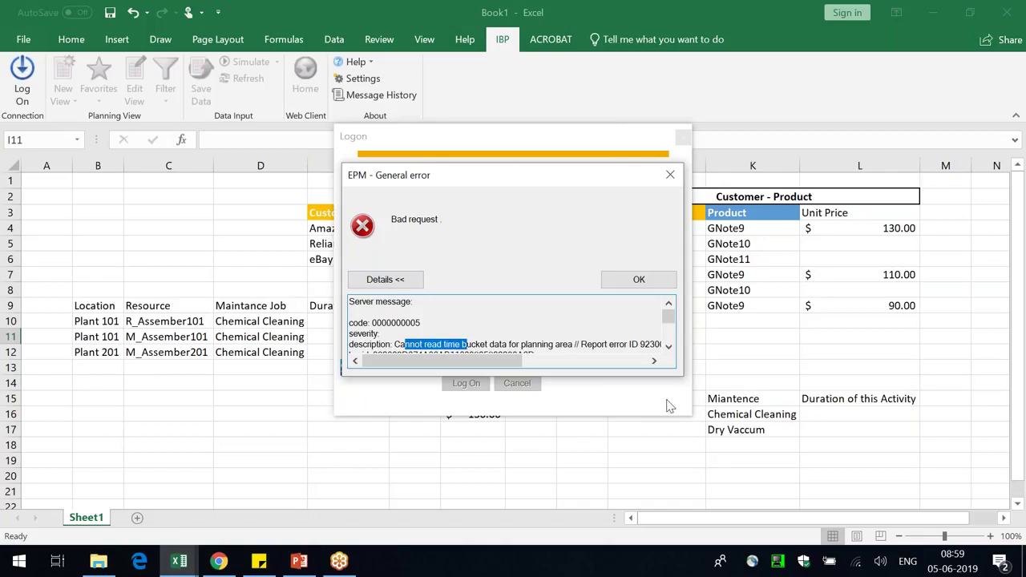
Step: Enlarge the logon error dialog to read the full server message, and close it
drag(683, 376, 687, 382)
drag(722, 438, 874, 524)
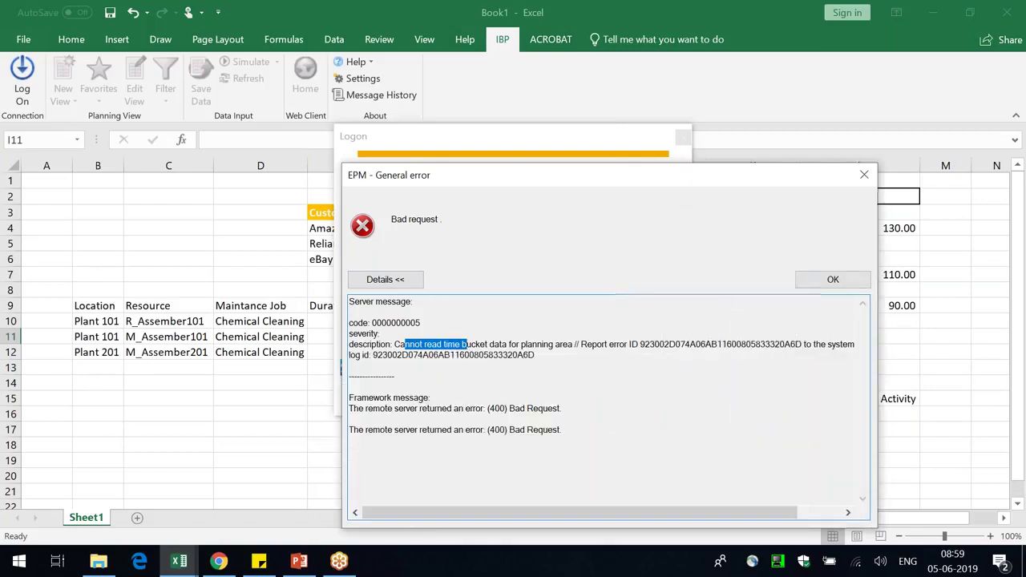
click(864, 176)
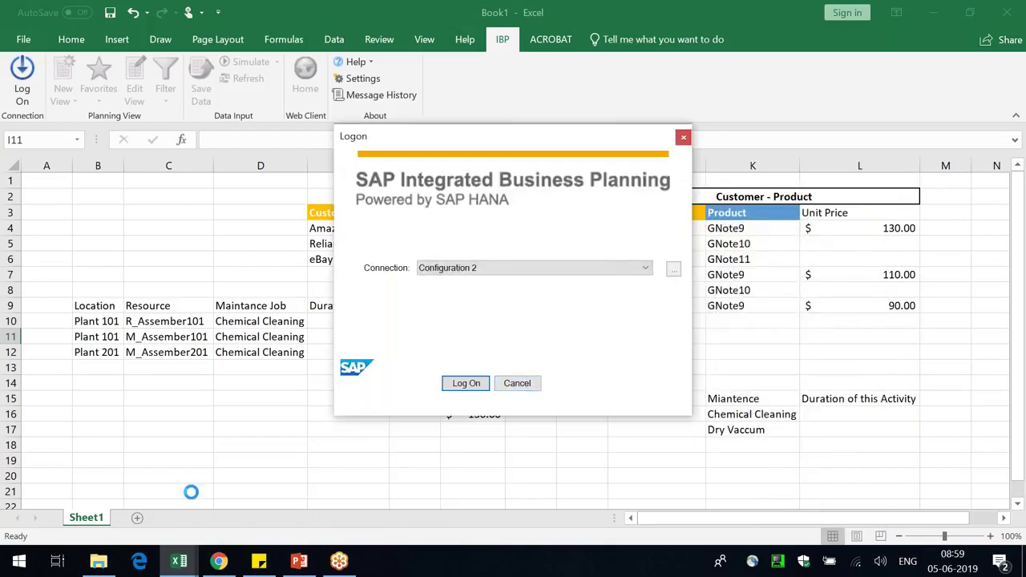
Step: Switch to Chrome, expand C02MJOB in the TESTCONF2 planning area, and open Data Integration Jobs from the SAP IBP home page
click(219, 561)
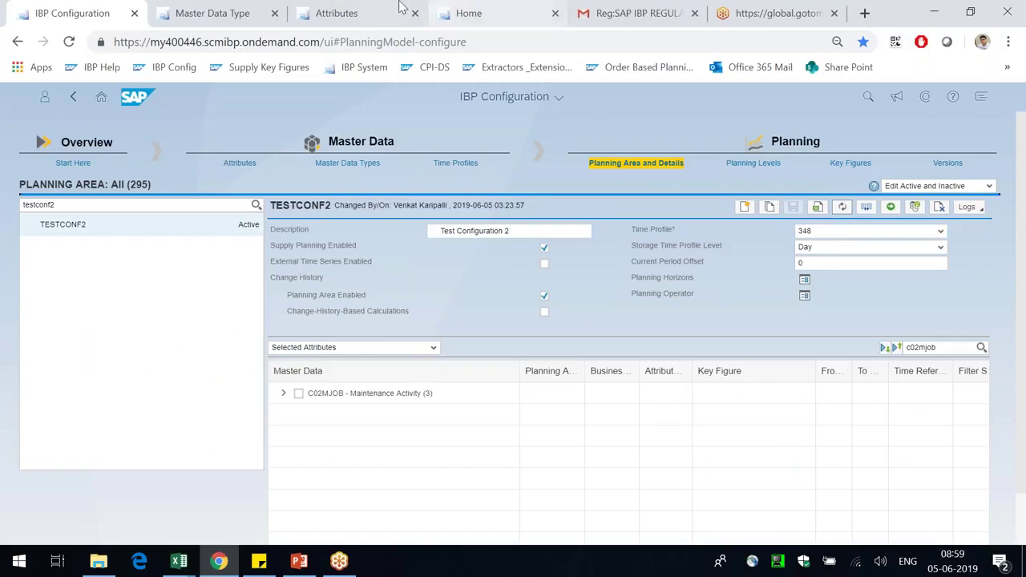
click(212, 13)
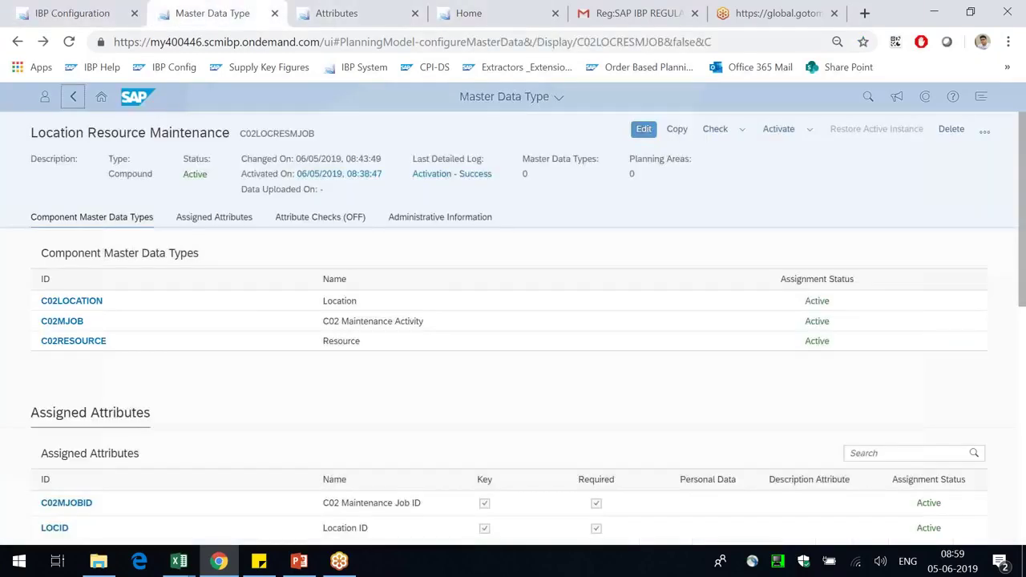
click(102, 97)
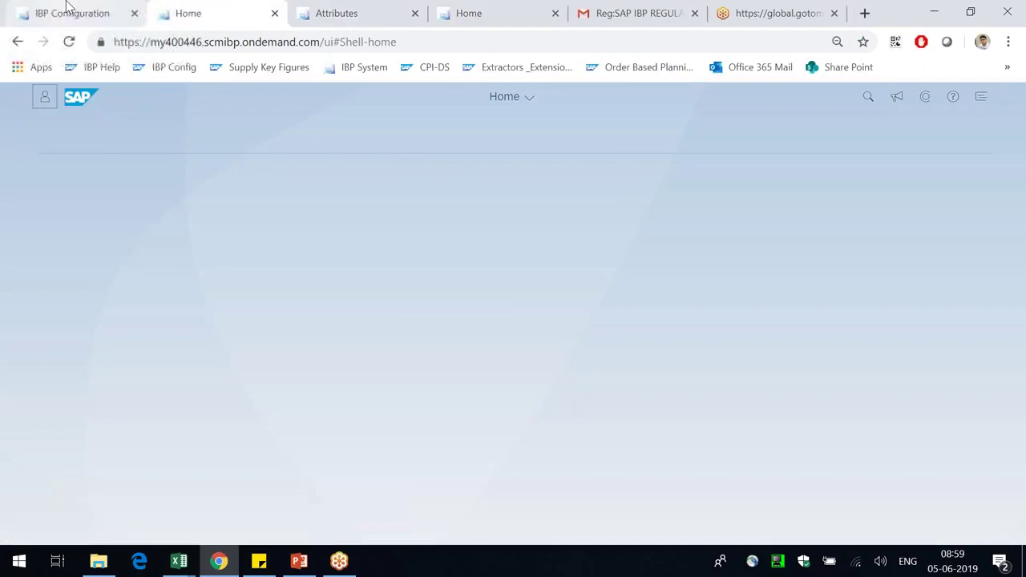
click(71, 11)
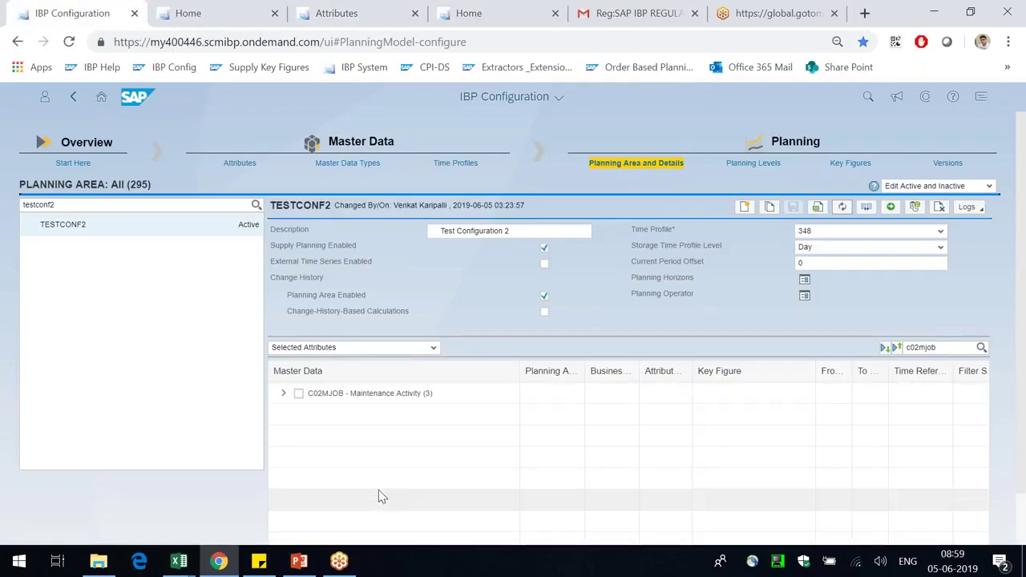
click(282, 393)
click(205, 10)
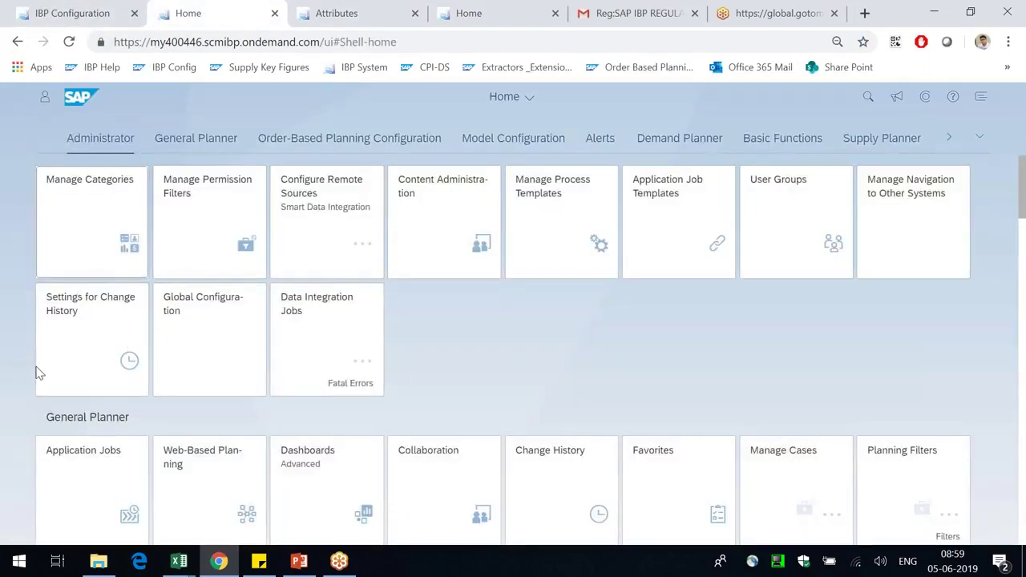
click(329, 324)
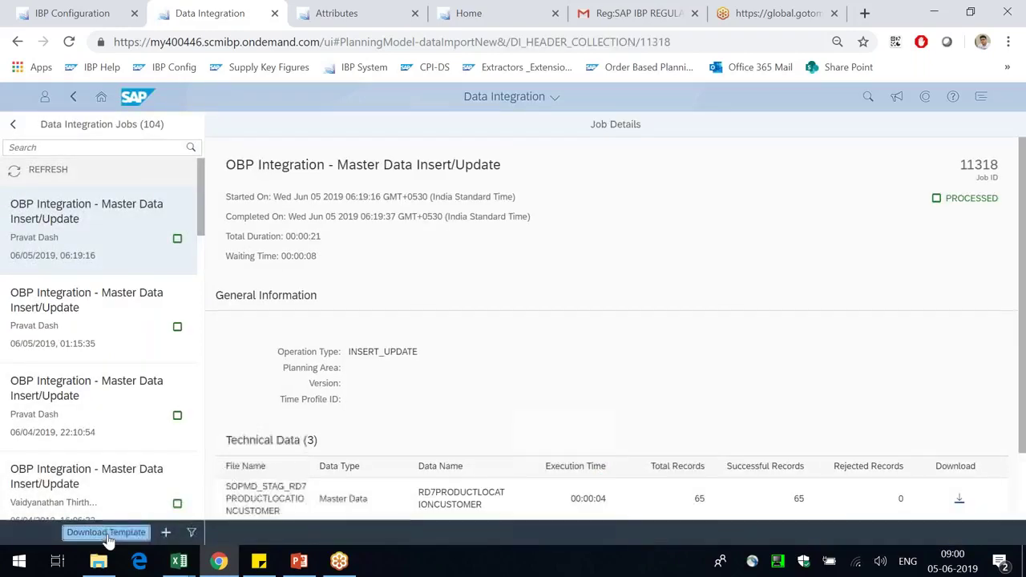
Step: Start a template download and review the data types it offers
click(107, 537)
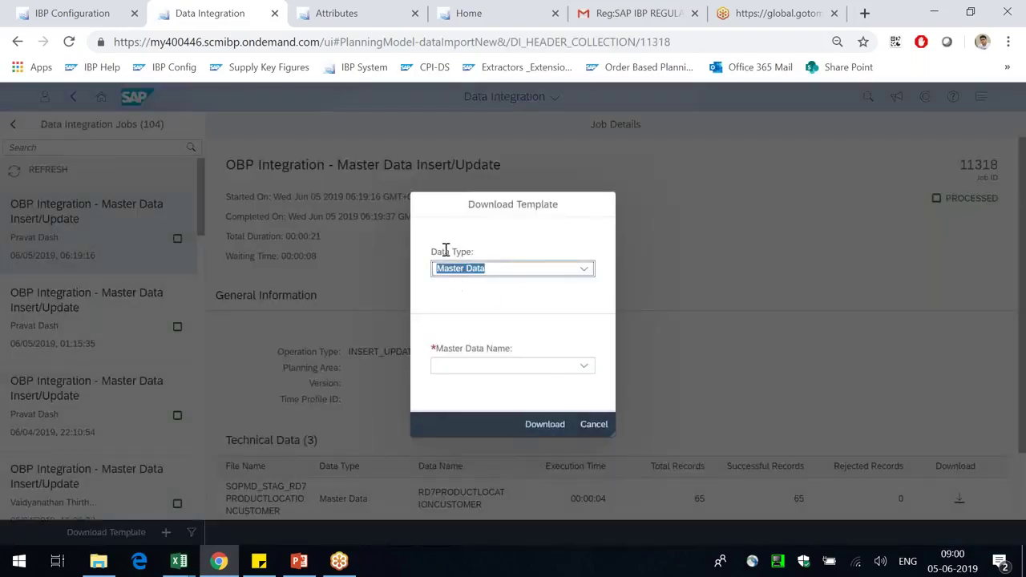
click(582, 271)
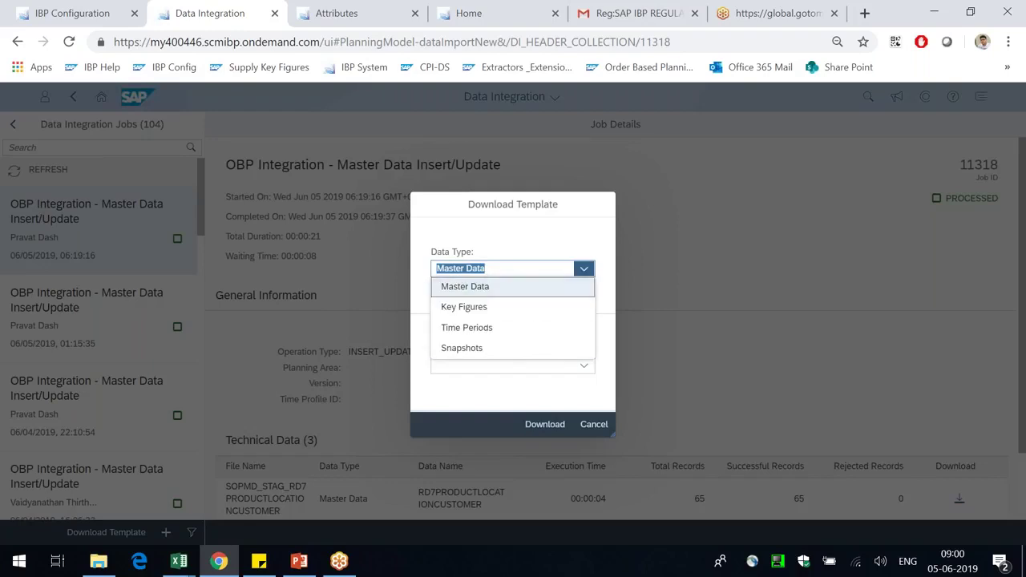
click(517, 239)
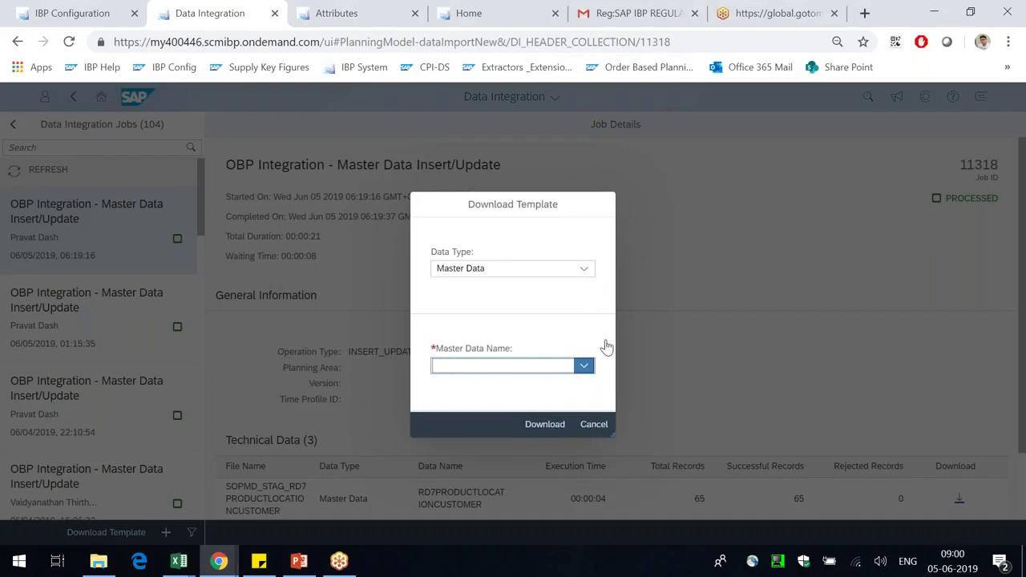
Step: Open Data Integration Jobs from the other home page and download the master data template for C02MJOB (Maintenance Activity)
click(481, 8)
click(314, 311)
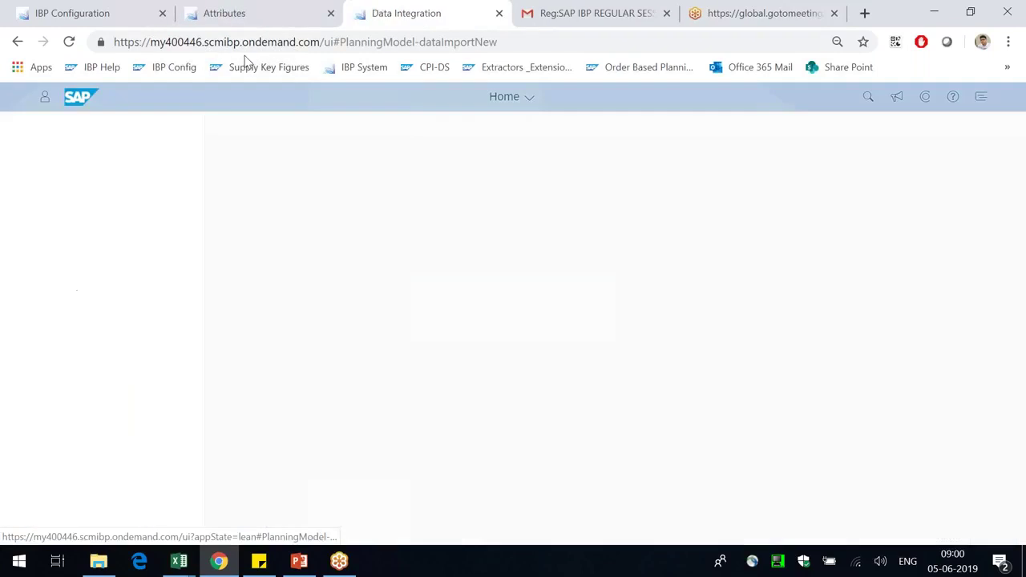
click(113, 534)
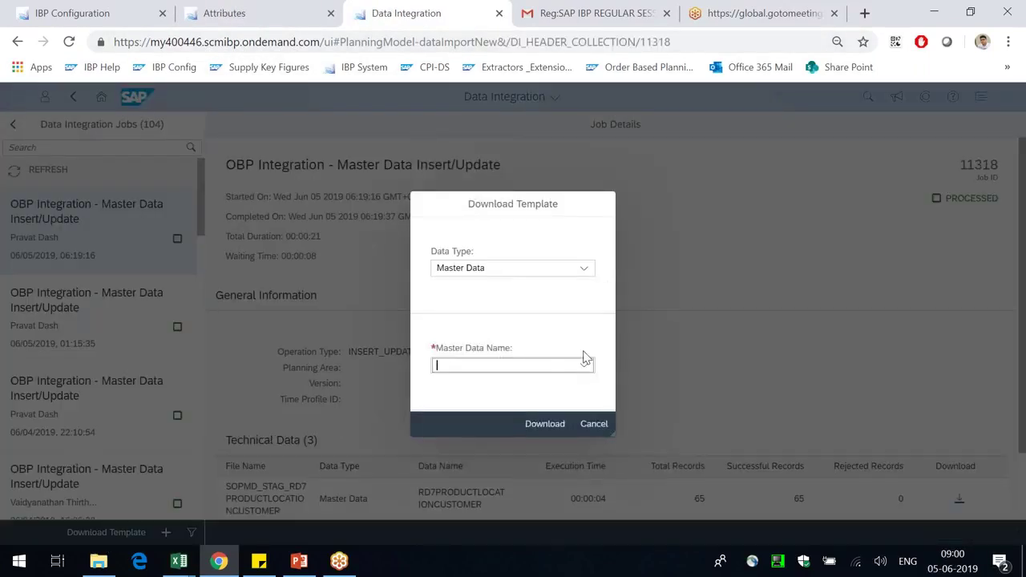
click(583, 365)
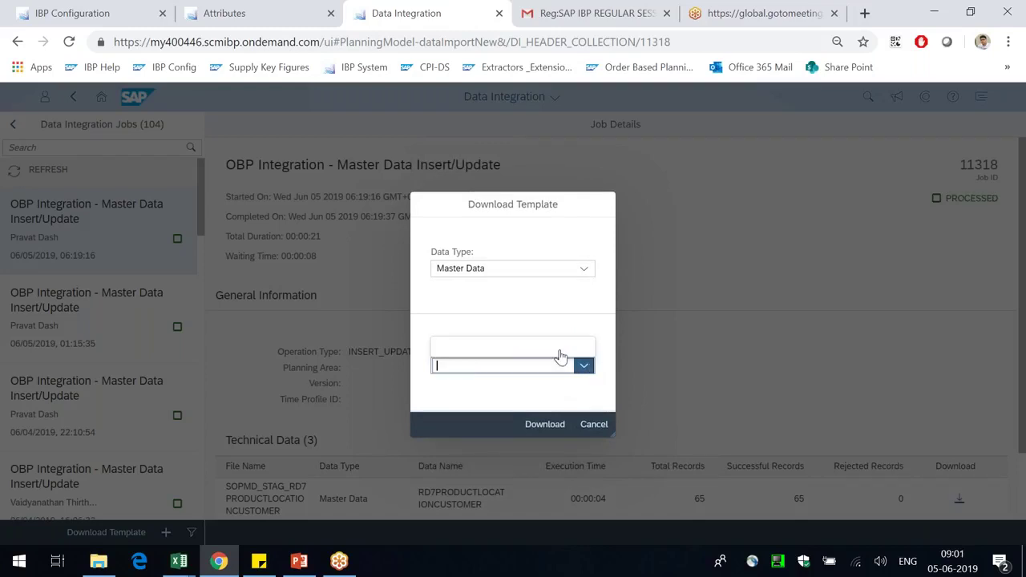
text(C)
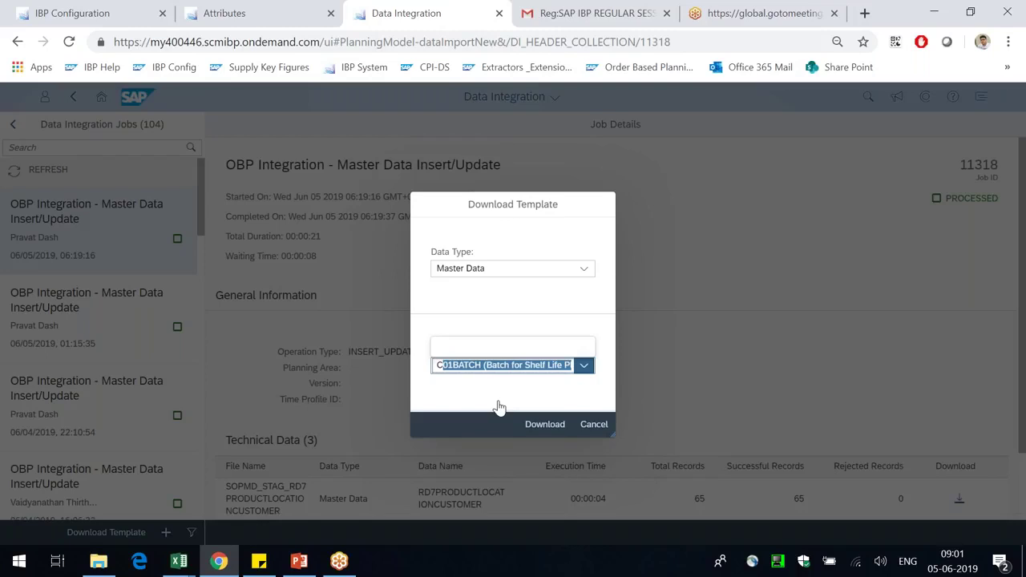
text(02MJOB (Maintenance Activity)
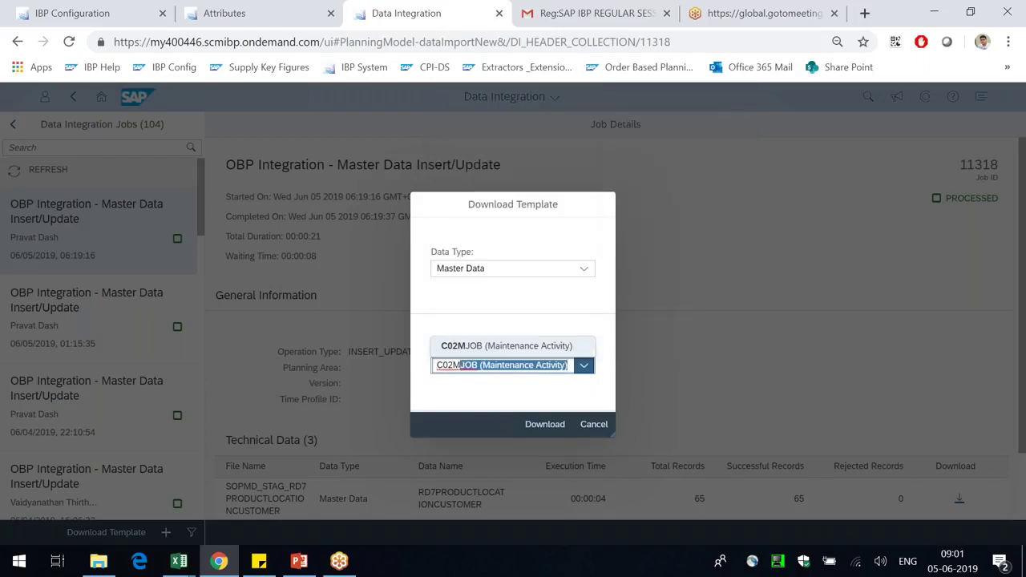
click(549, 428)
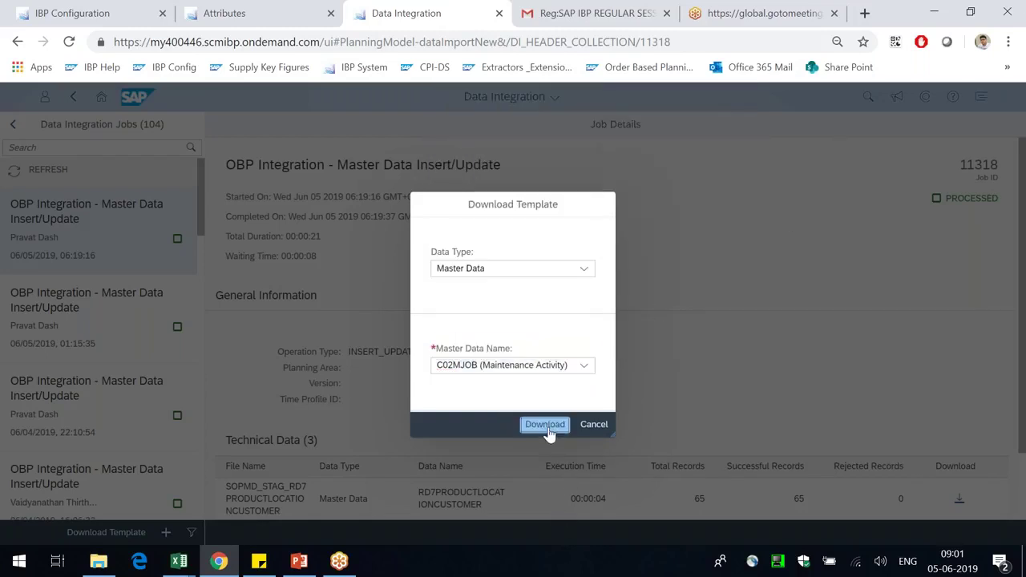
click(549, 429)
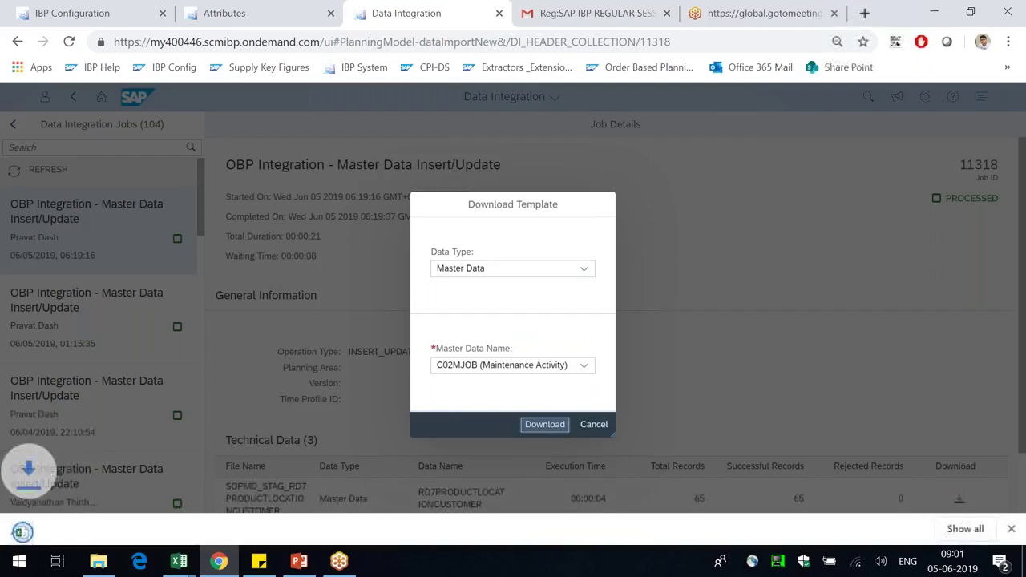
Step: Locate the downloaded C02MJOB template in the Downloads folder and paste a copy onto the Desktop
right_click(94, 531)
click(159, 493)
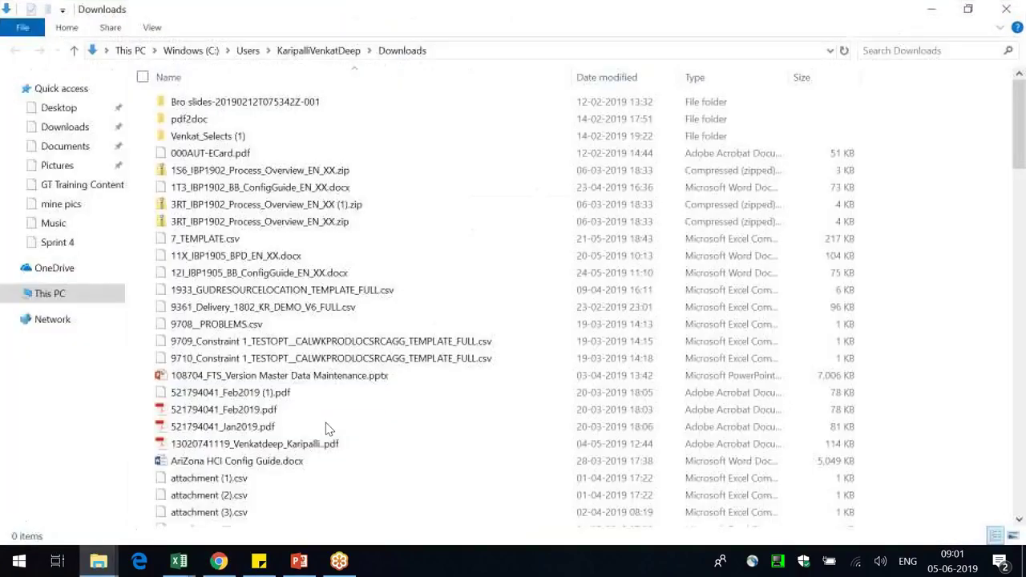
click(59, 108)
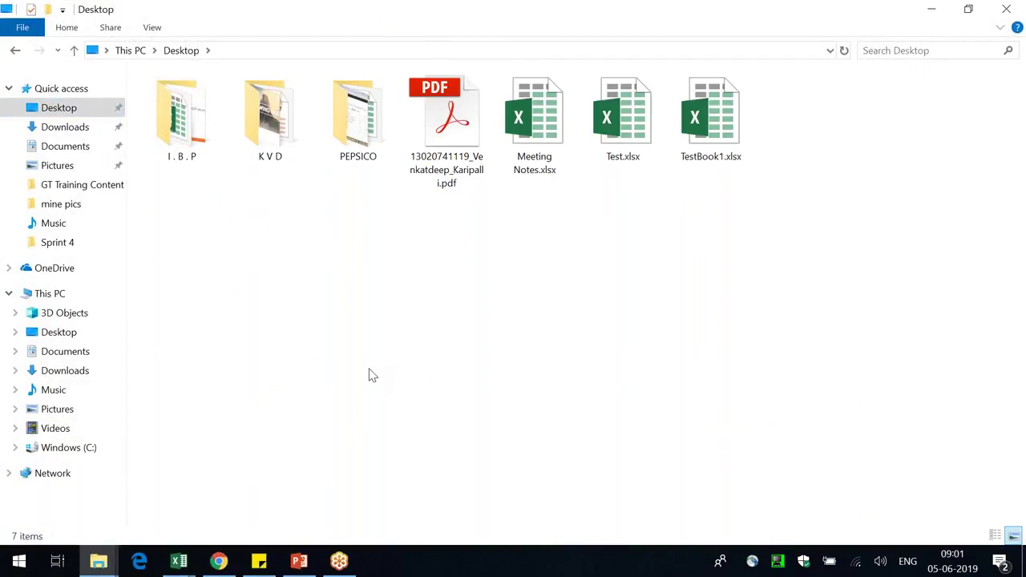
key(ctrl+v)
Step: Return to the template download in Chrome, set its data type to Time Periods and open the time profile choices
key(alt+Tab)
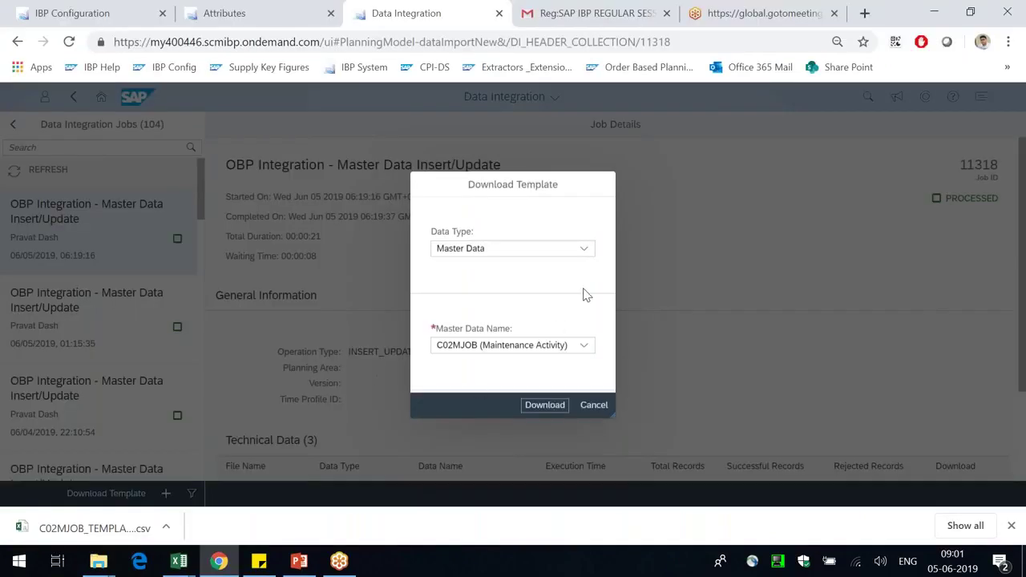
click(585, 253)
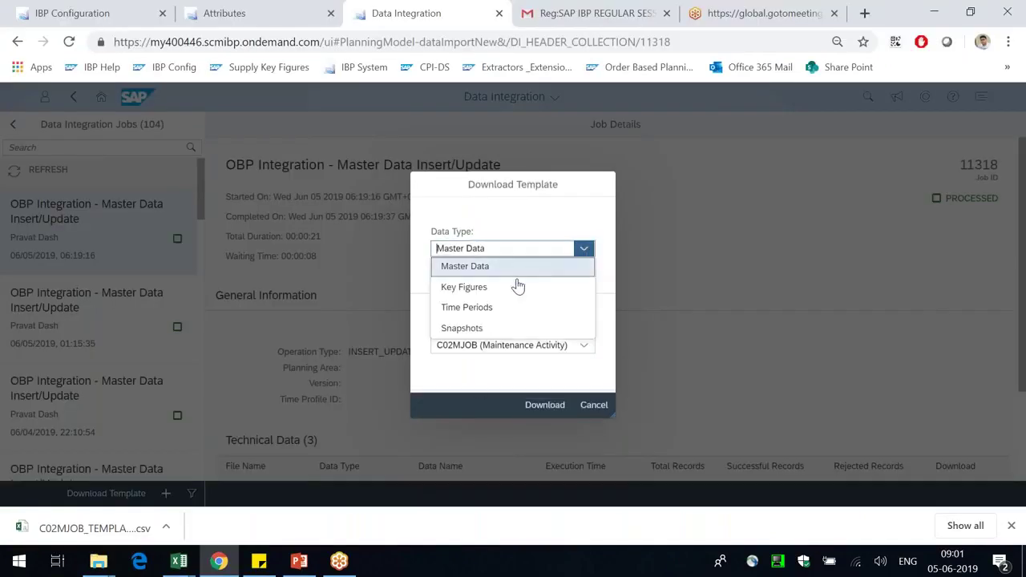
click(491, 309)
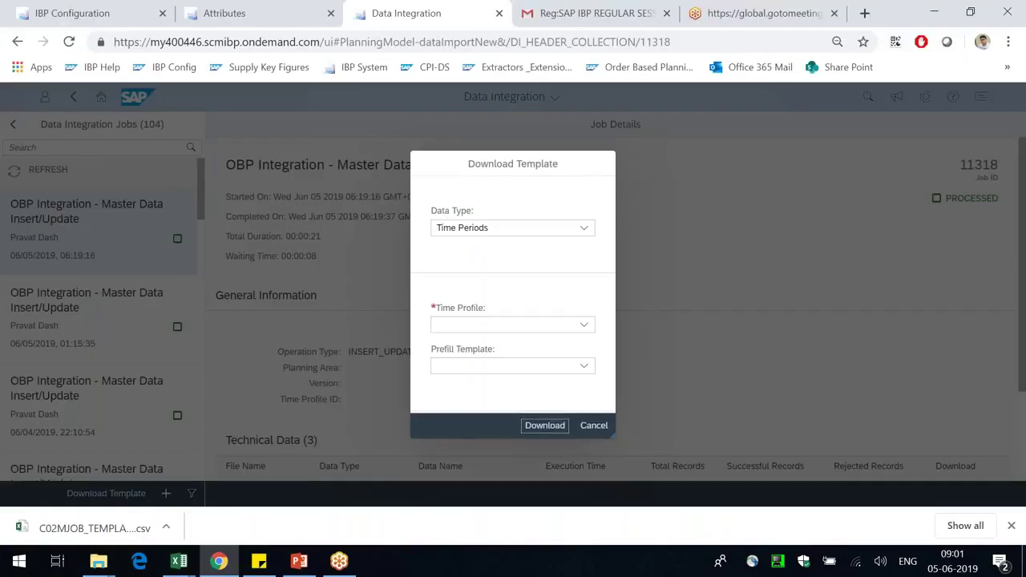
click(583, 328)
Step: Go to the IBP Configuration page, dismiss the downloads bar and reload the page
click(110, 11)
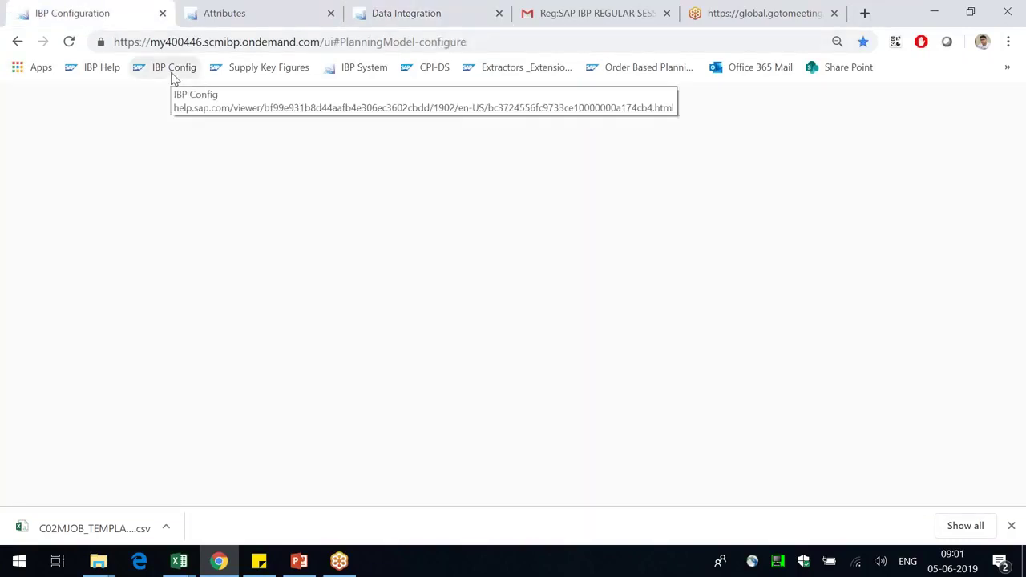
click(1011, 525)
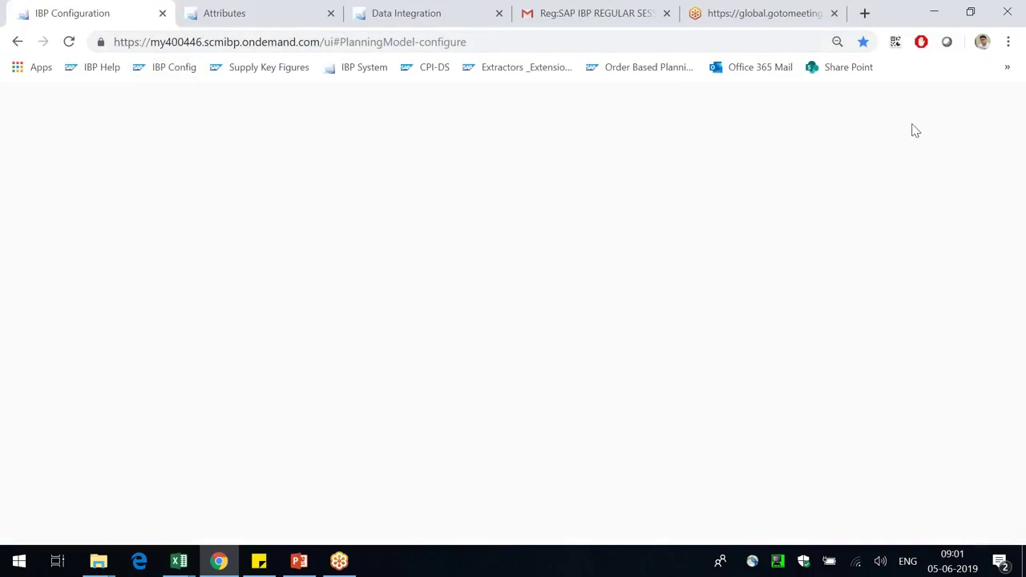
click(69, 42)
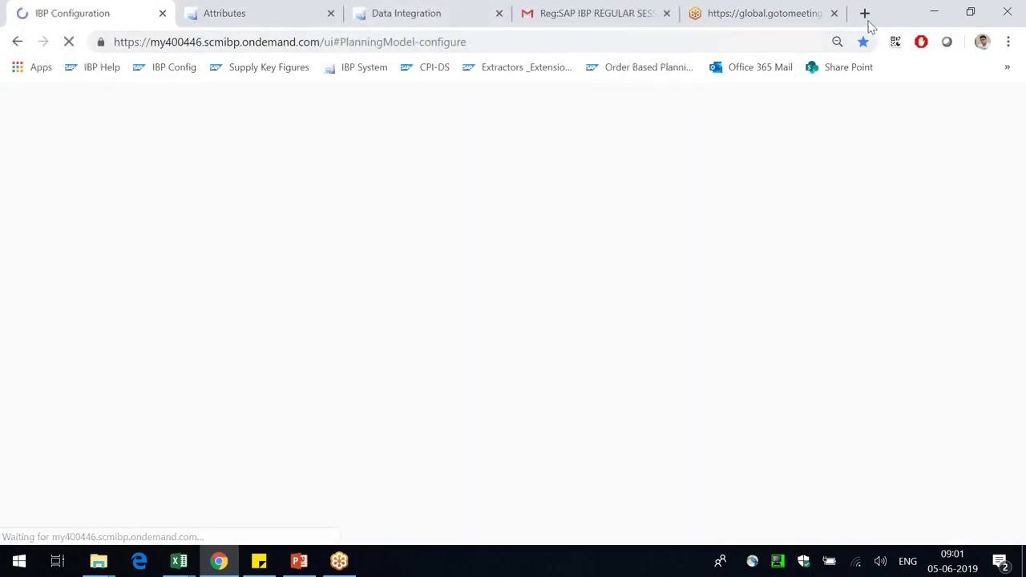
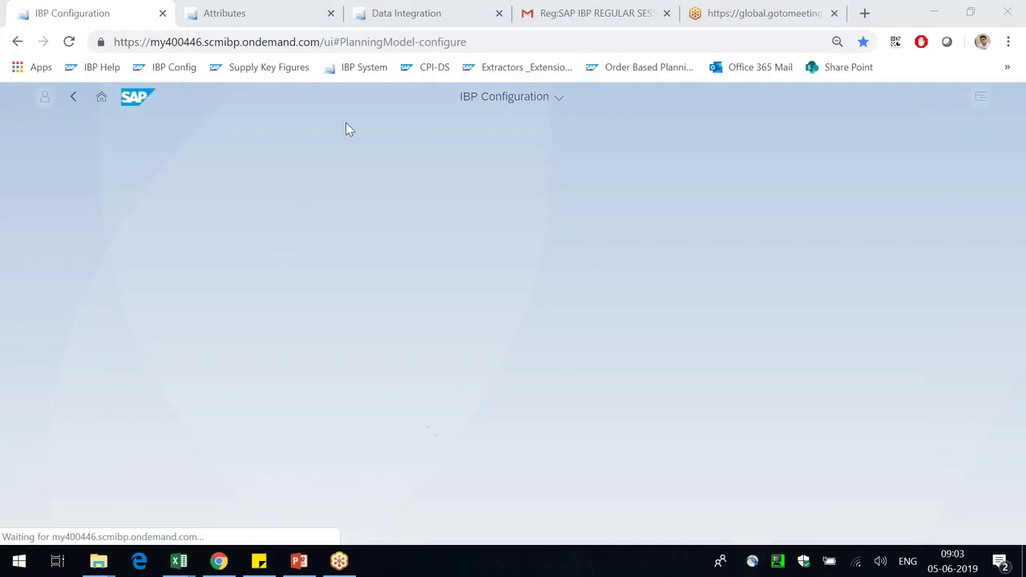
click(380, 4)
click(40, 4)
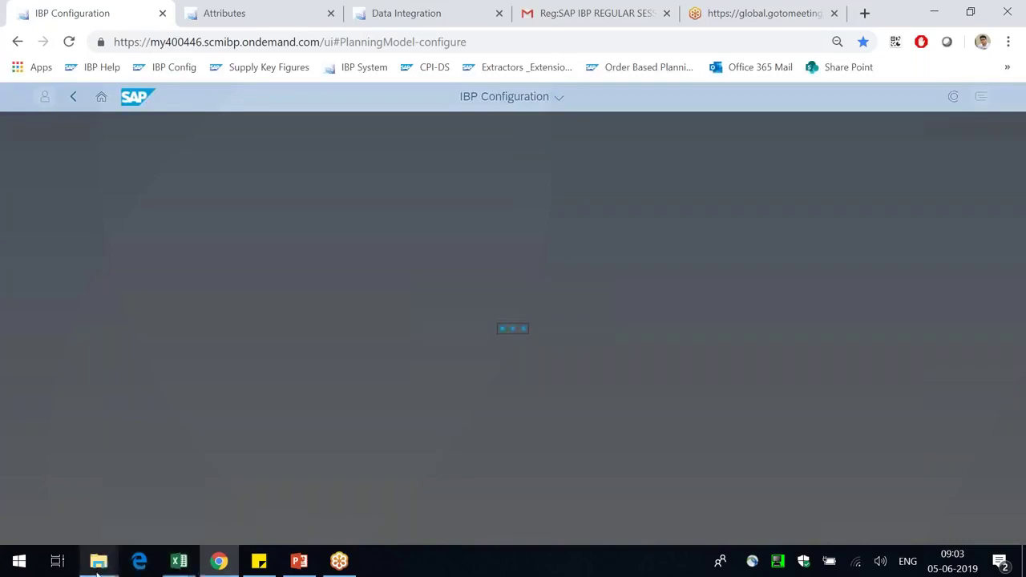
Step: Open C02MJOB_TEMPLATE.csv from the Data import folder in Excel and cancel the pending IBP logon
mouse_move(99, 561)
click(255, 504)
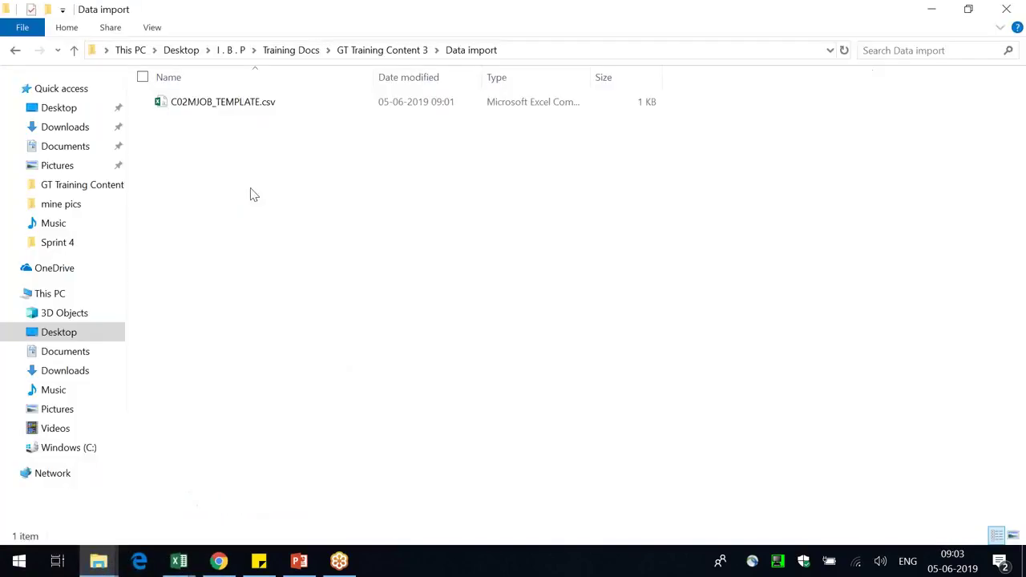
double_click(210, 109)
click(517, 384)
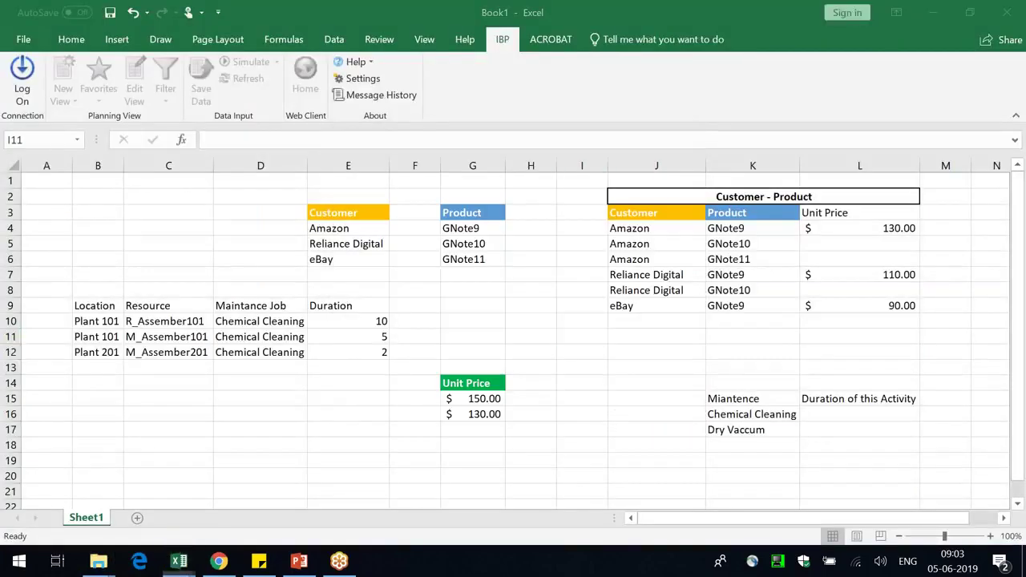
Step: Autofit all columns of the template sheet and widen the C02MJOBID column further
click(7, 164)
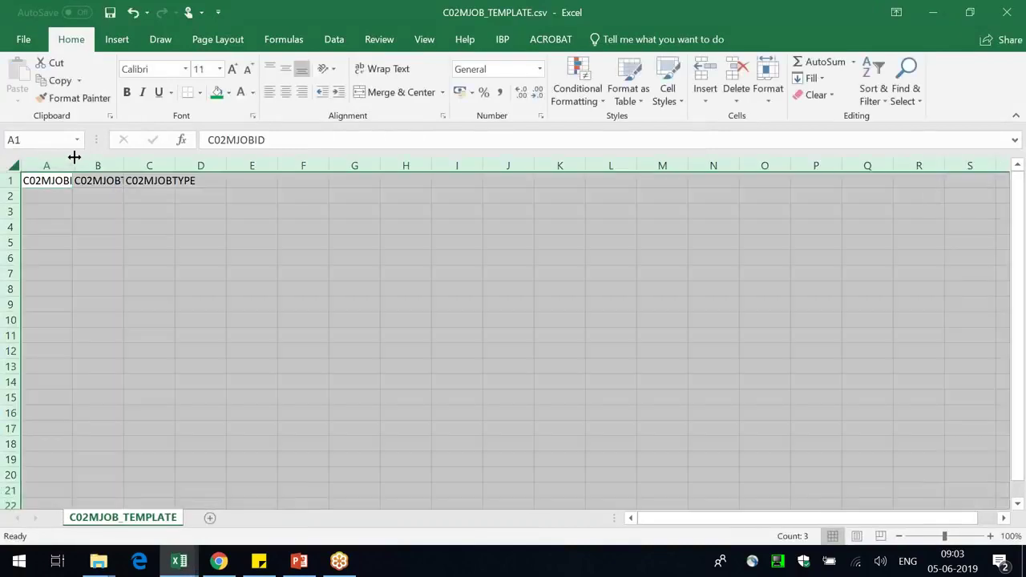
double_click(74, 157)
click(296, 335)
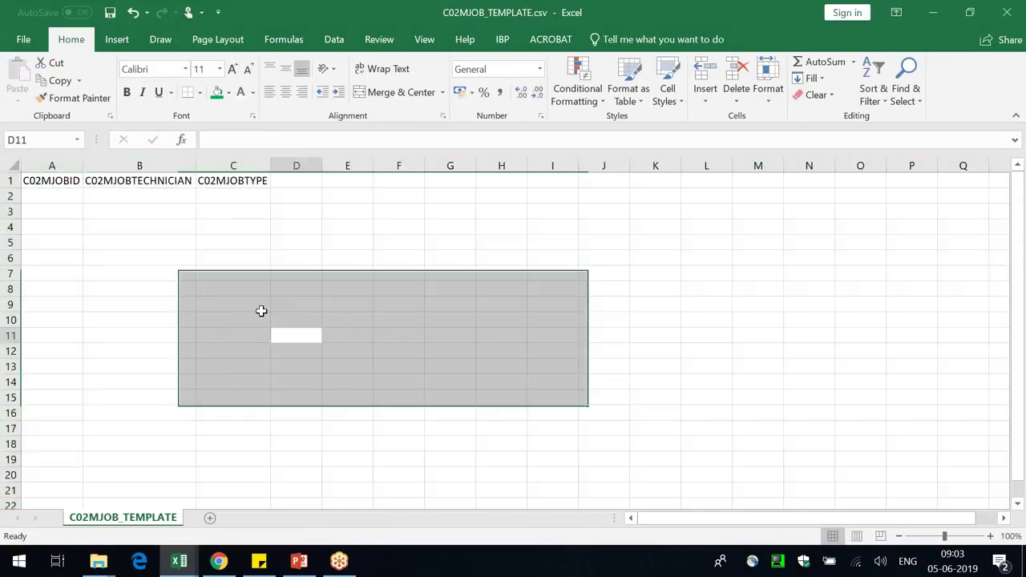
drag(87, 164, 184, 164)
Step: Enter Chemical Cleaning and Dry Vaccum as the first two job IDs under C02MJOBID
click(173, 196)
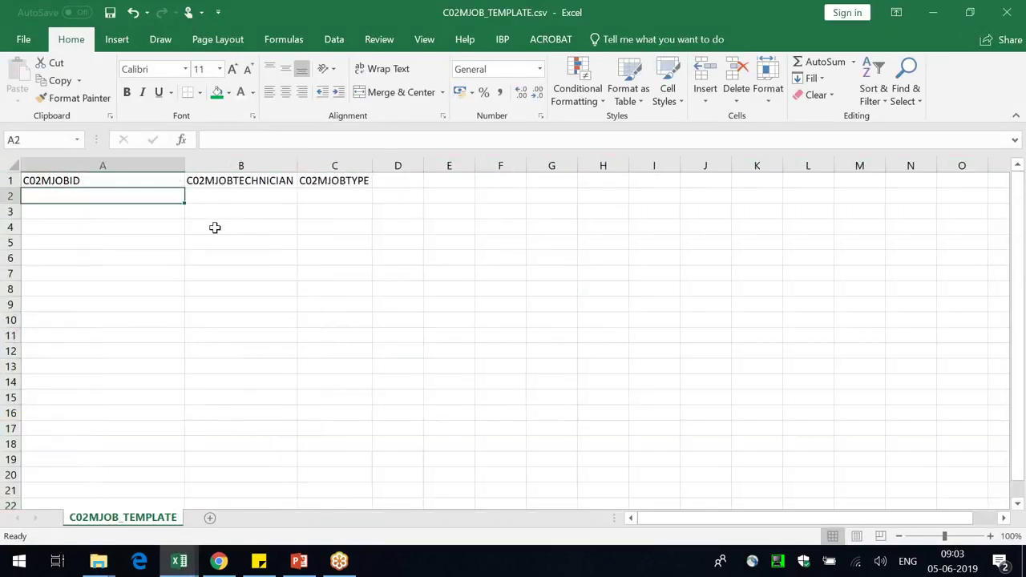
text(Chemical Cleaning)
key(Return)
text(Dry)
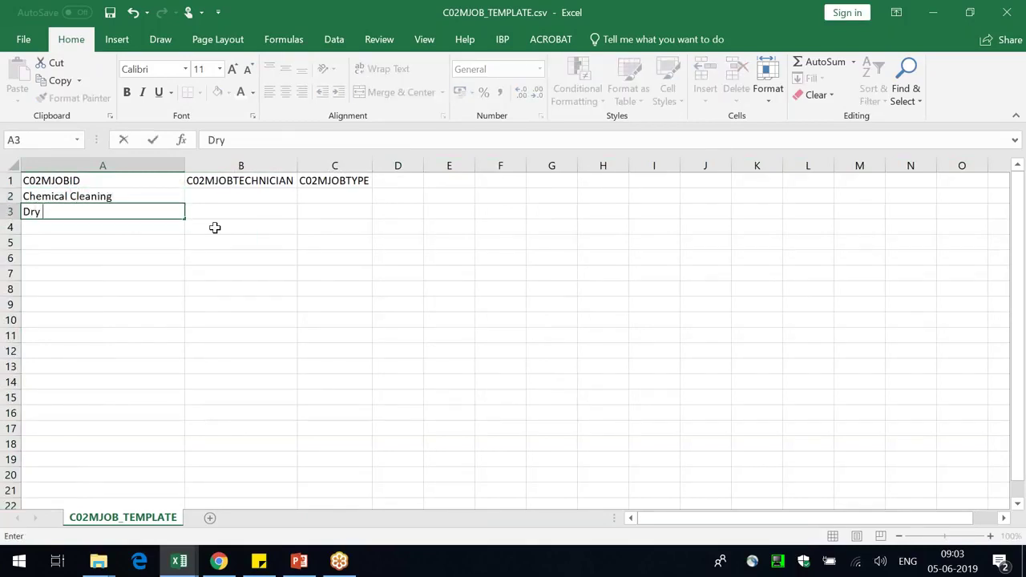
text( Vaccum)
key(Return)
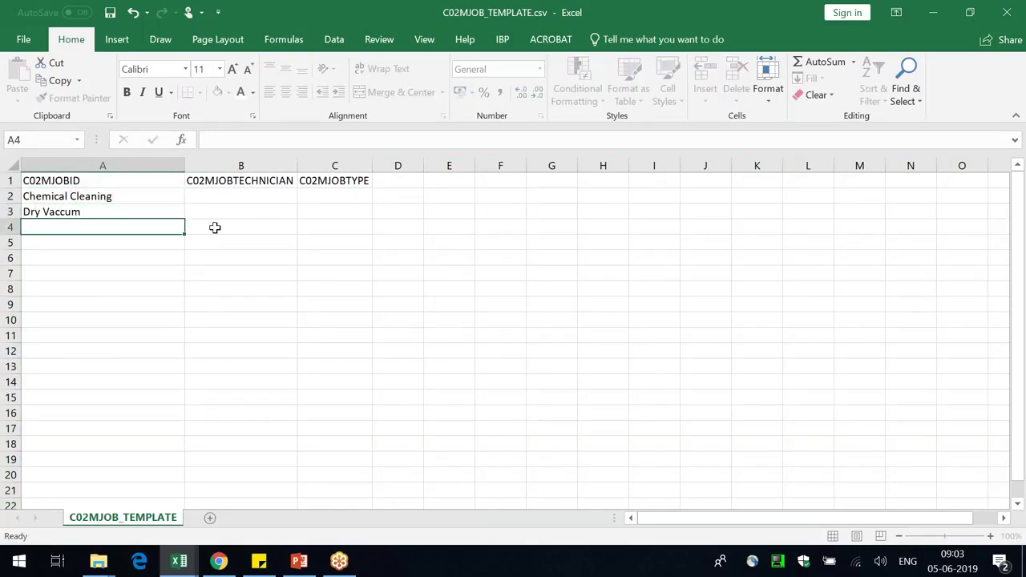
Step: Enter Oil Wash as the third job ID under C02MJOBID
double_click(176, 211)
key(Return)
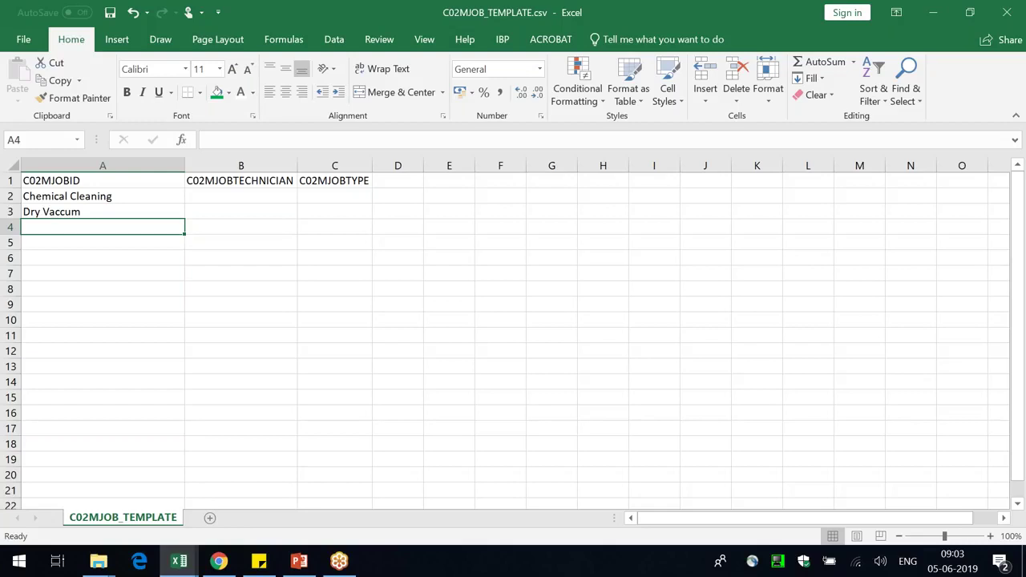
text(Oil)
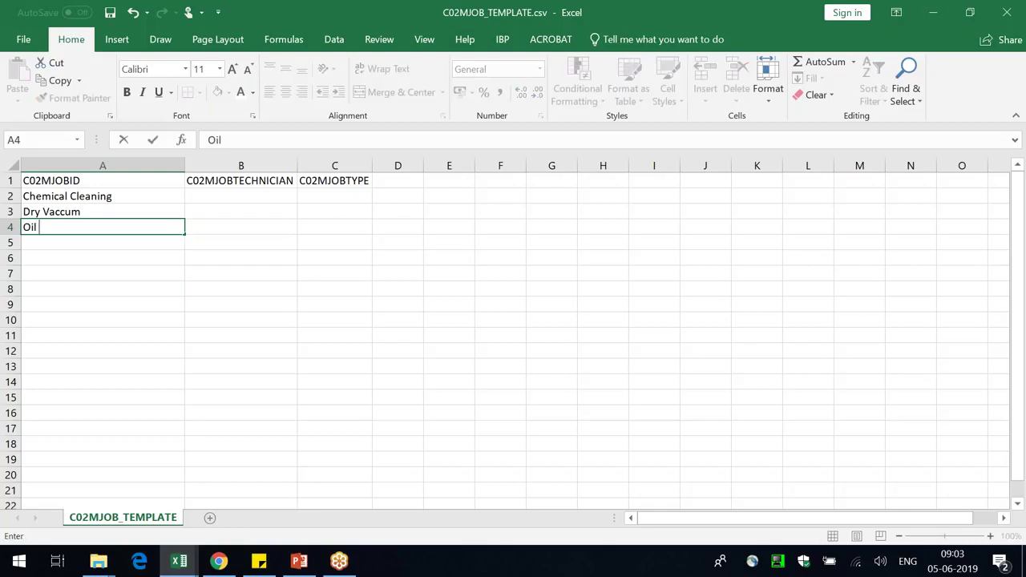
text( Wash)
key(Return)
Step: Fill in the technician's first name for each of the three jobs under C02MJOBTECHNICIAN
key(Right)
key(Right)
key(Up)
key(Up)
key(Up)
key(Left)
key(Left)
key(Right)
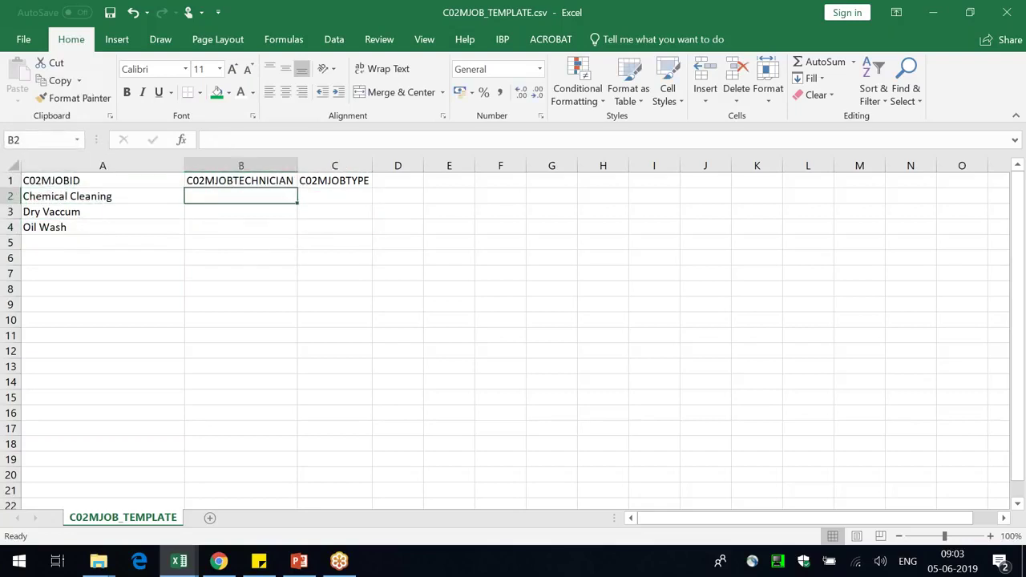
text(John)
key(Return)
text(JOhn)
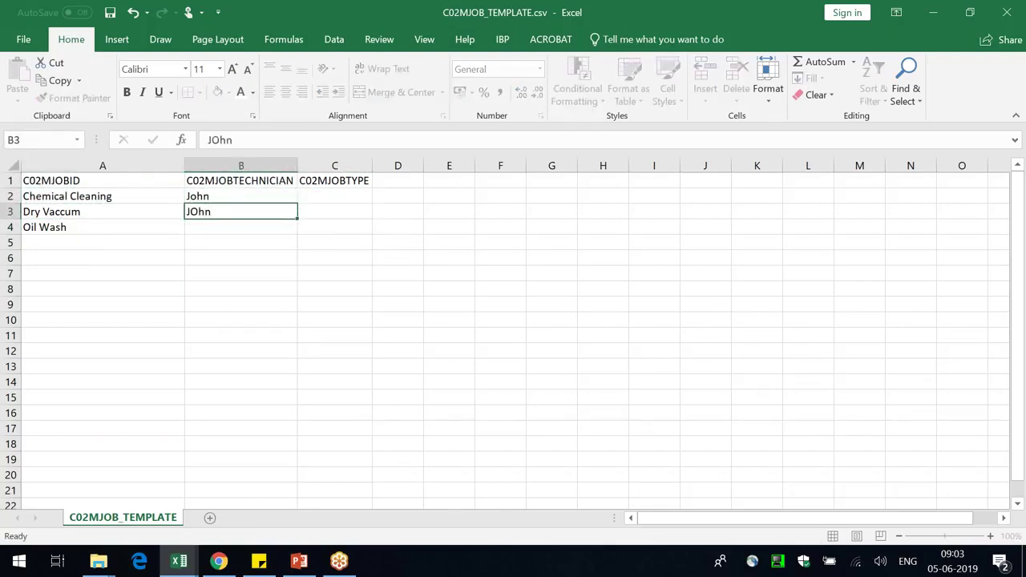
key(Return)
key(Up)
text(John)
key(Return)
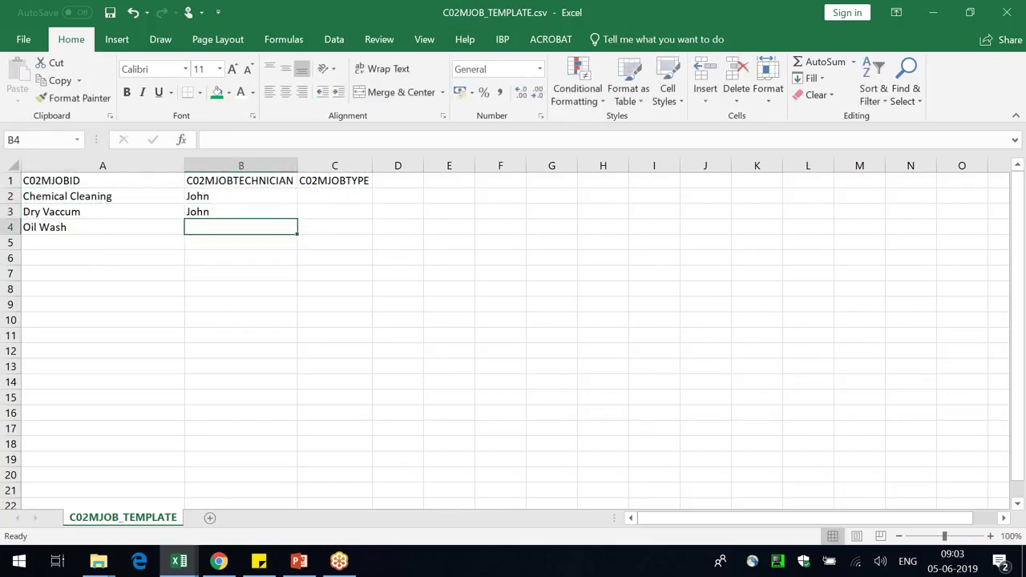
text(Steve)
key(Return)
Step: Enter Preventive Mainteance as the job type for Chemical Cleaning and Dry Vaccum, and autofit the C02MJOBTYPE column
key(Right)
key(Up)
key(Up)
key(Up)
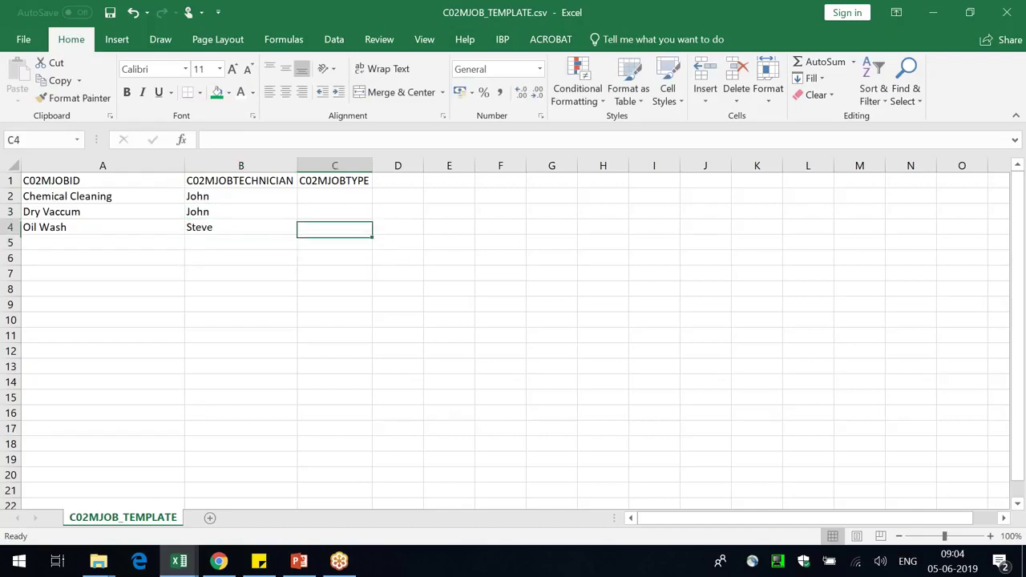
text(Preventive Mainteance)
key(Return)
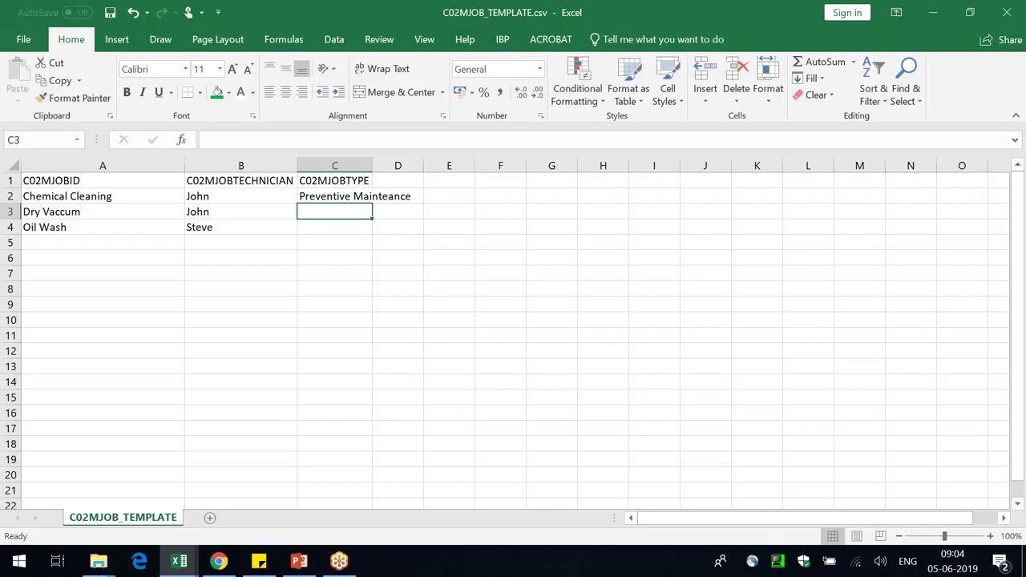
double_click(373, 164)
click(393, 196)
double_click(393, 196)
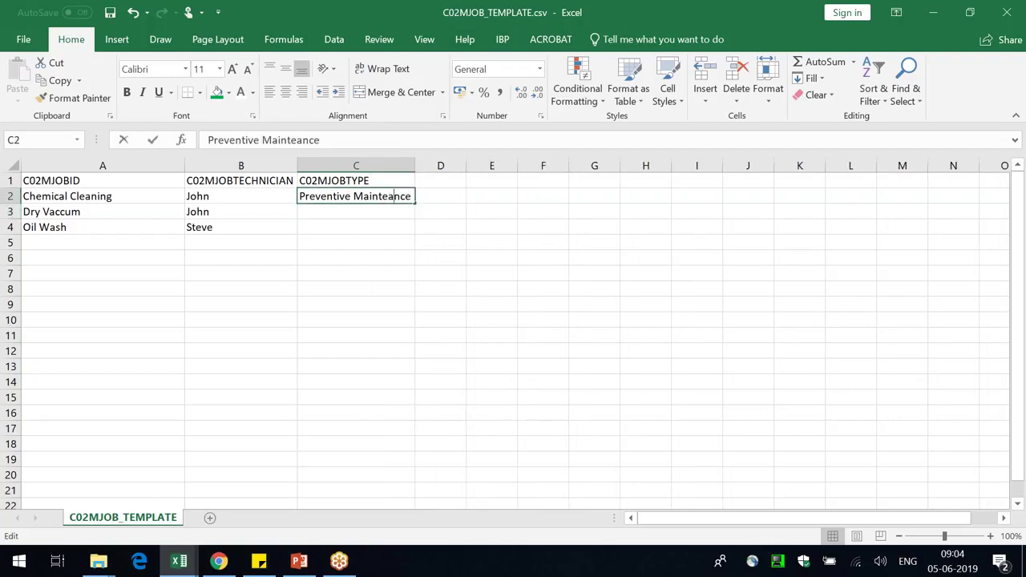
right_click(393, 197)
click(365, 211)
click(357, 211)
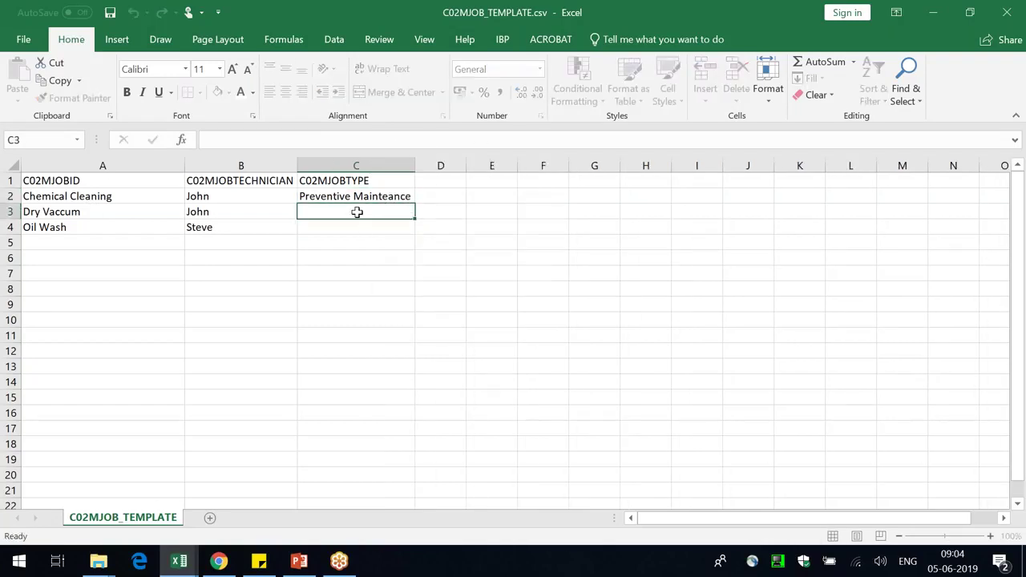
key(ctrl+d)
Step: Enter Shutdown Mainteanance as the job type for Oil Wash and autofit the C02MJOBTYPE column again
click(366, 230)
text(Shutdown Maintenanance)
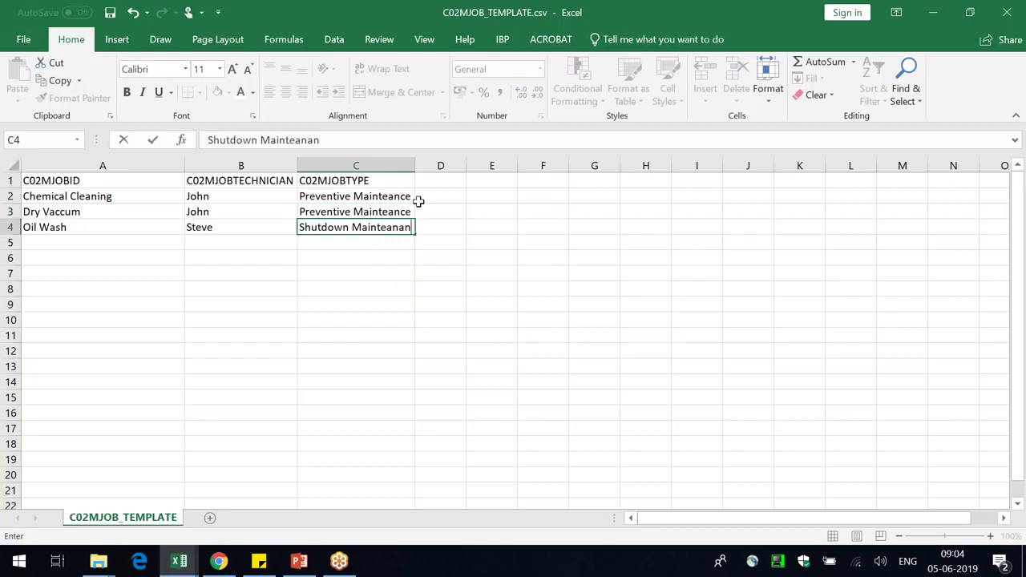
key(Return)
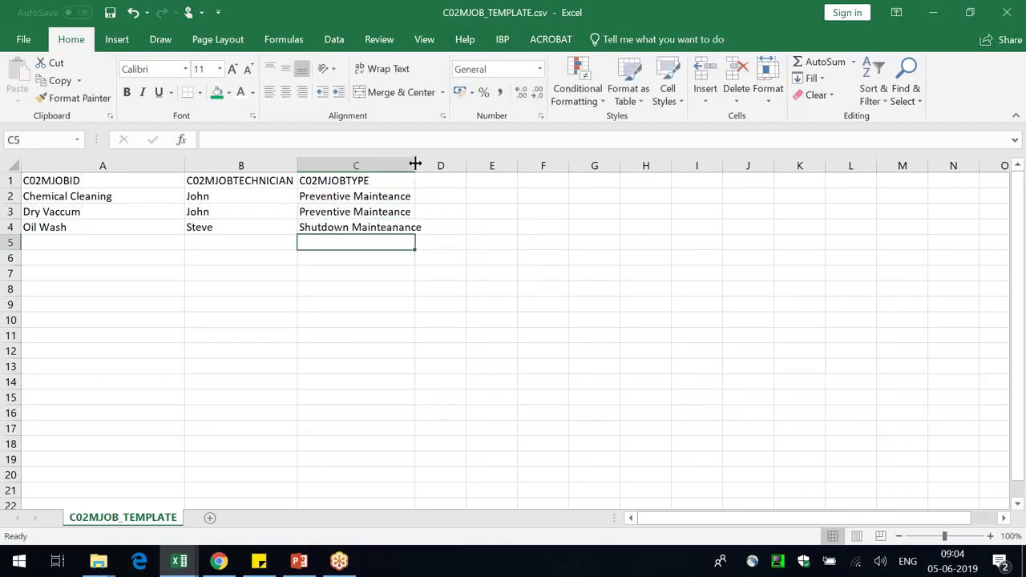
double_click(415, 166)
Step: Copy the word Mainteanance from the Oil Wash job type over the second word of the two Preventive job types
click(393, 228)
double_click(368, 228)
drag(353, 229, 436, 231)
key(ctrl+c)
double_click(369, 213)
drag(354, 213, 428, 214)
key(ctrl+v)
double_click(346, 197)
double_click(385, 196)
key(ctrl+v)
Step: Save C02MJOB_TEMPLATE.csv and close the file
click(518, 240)
key(ctrl+s)
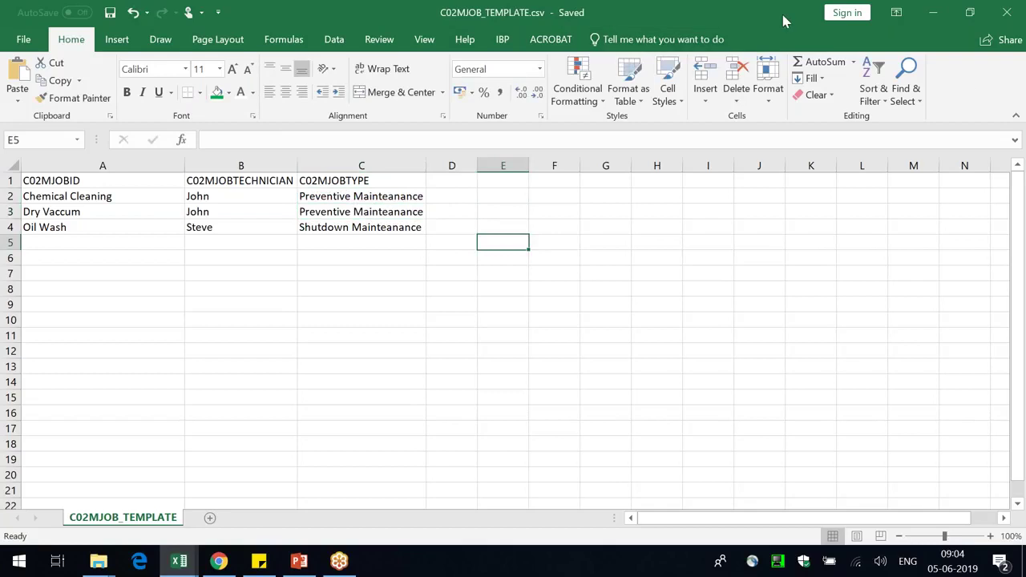
click(603, 21)
click(1018, 8)
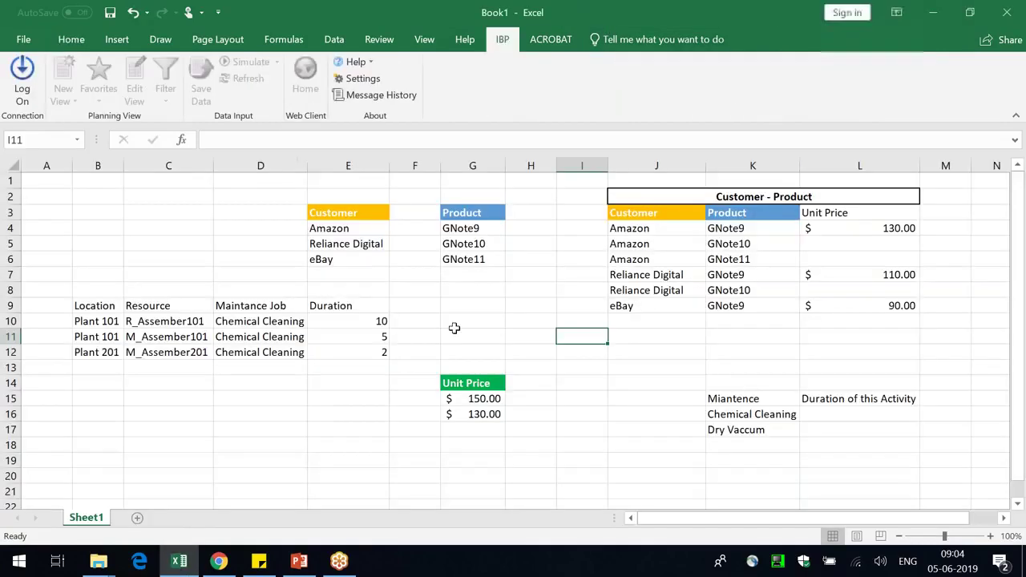
Step: Switch to Chrome, open Planning Area and Details in IBP Configuration, and cancel the Download Template dialog in Data Integration
click(219, 561)
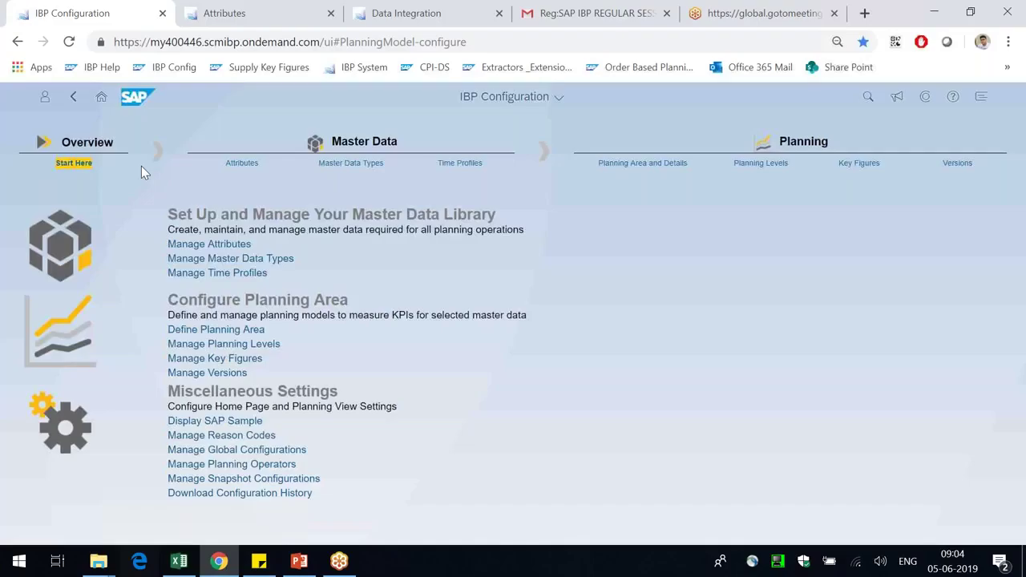
click(639, 166)
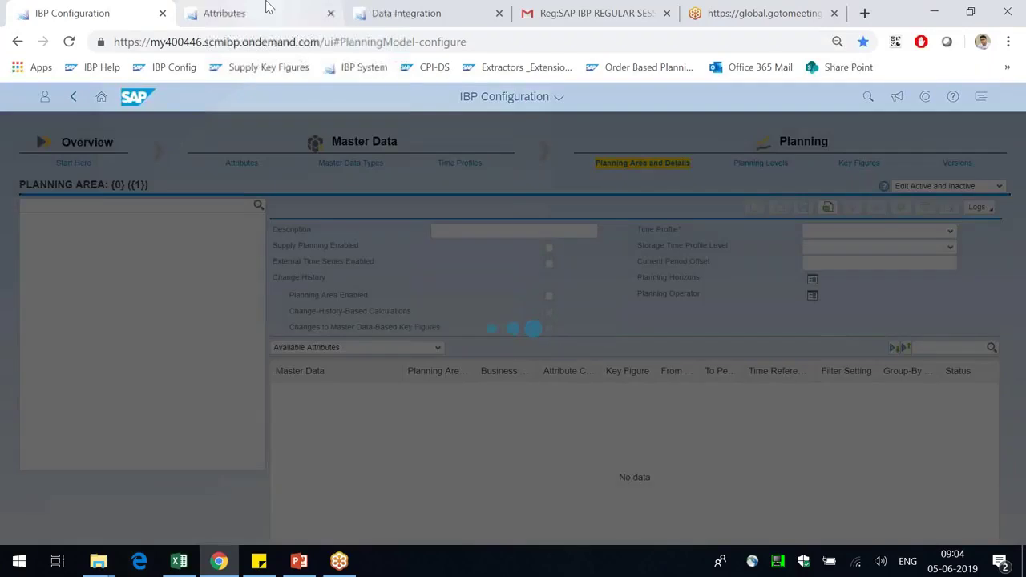
click(270, 10)
click(411, 8)
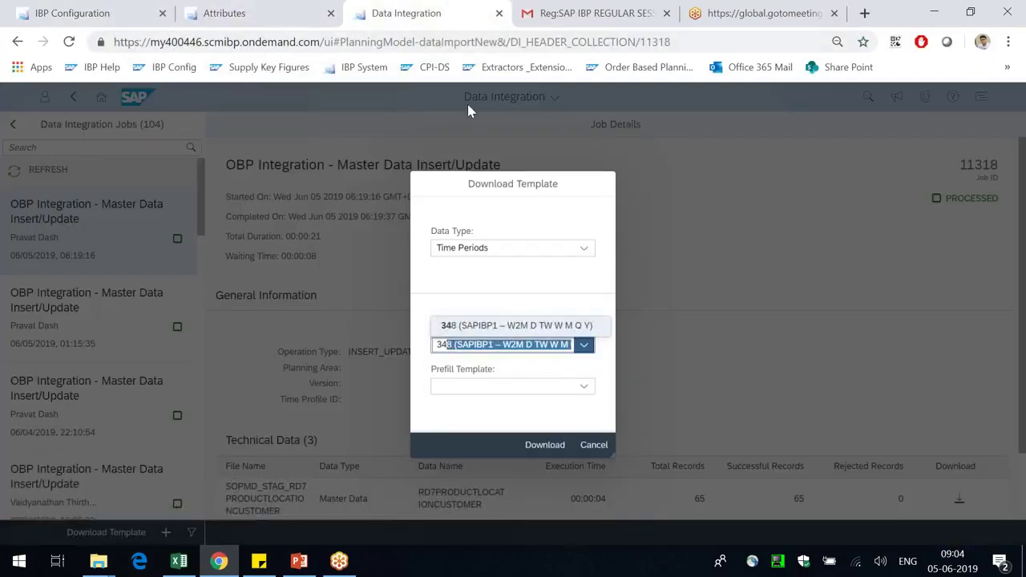
click(88, 11)
click(420, 11)
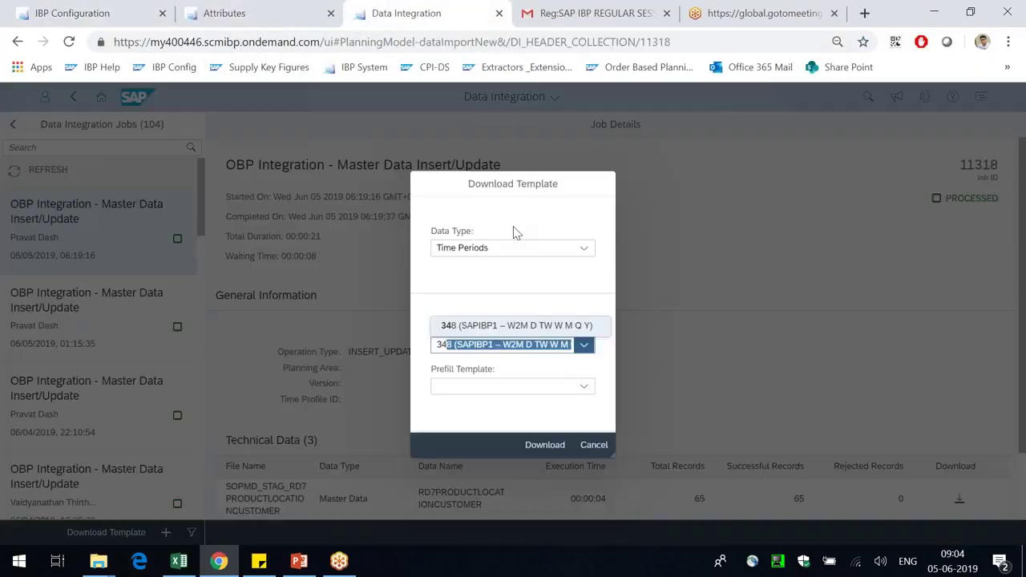
click(591, 447)
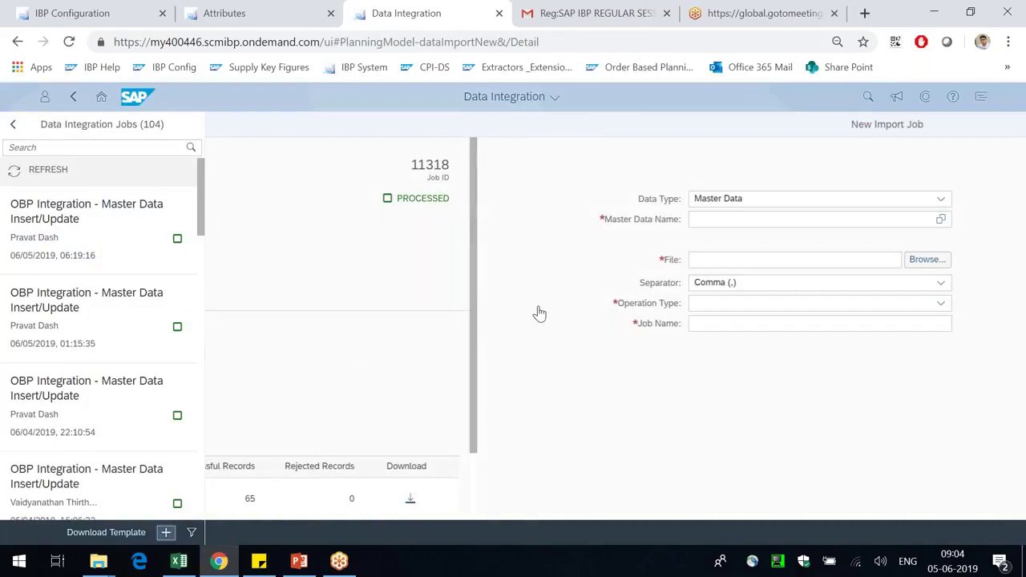
Step: Start a new Master Data import job for C02MJOB (Maintenance Activity)
click(165, 532)
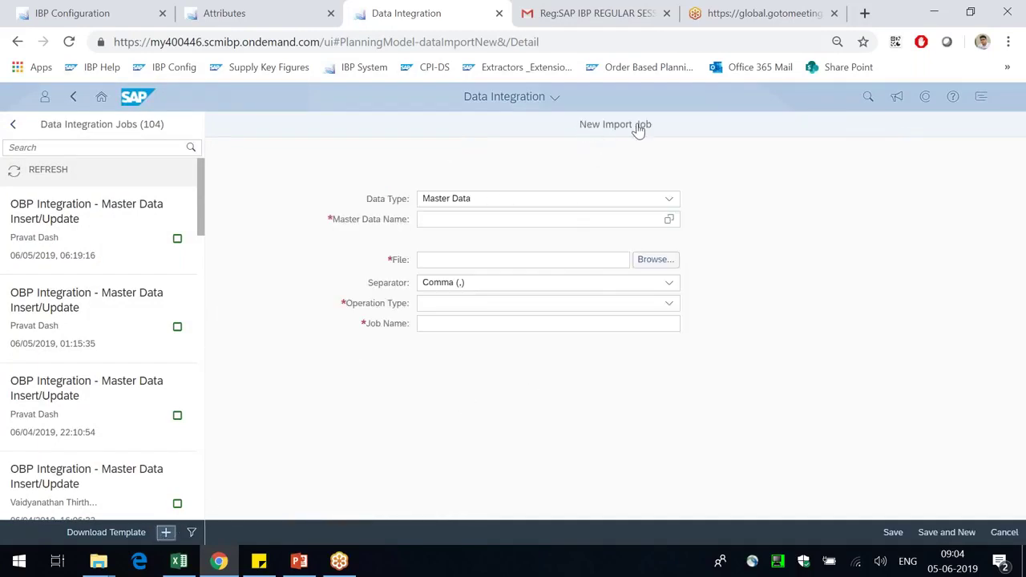
click(478, 225)
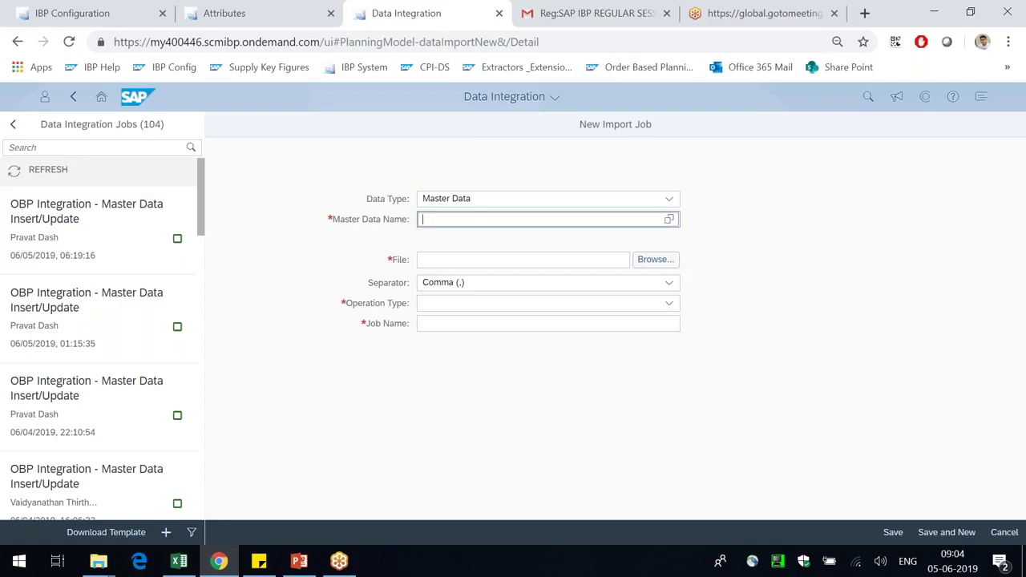
text(c02mjOB (Maintenance Activity)
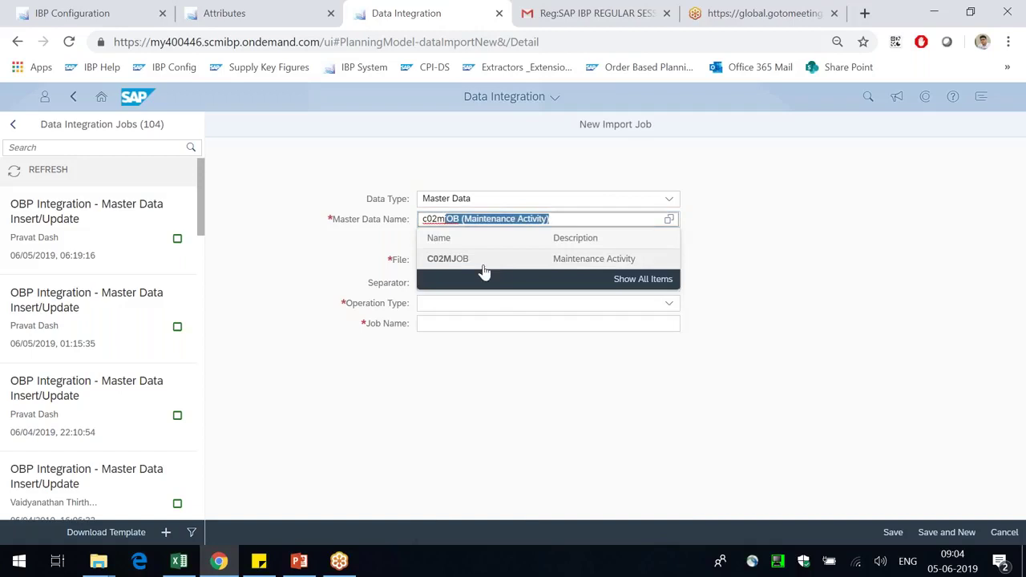
click(468, 267)
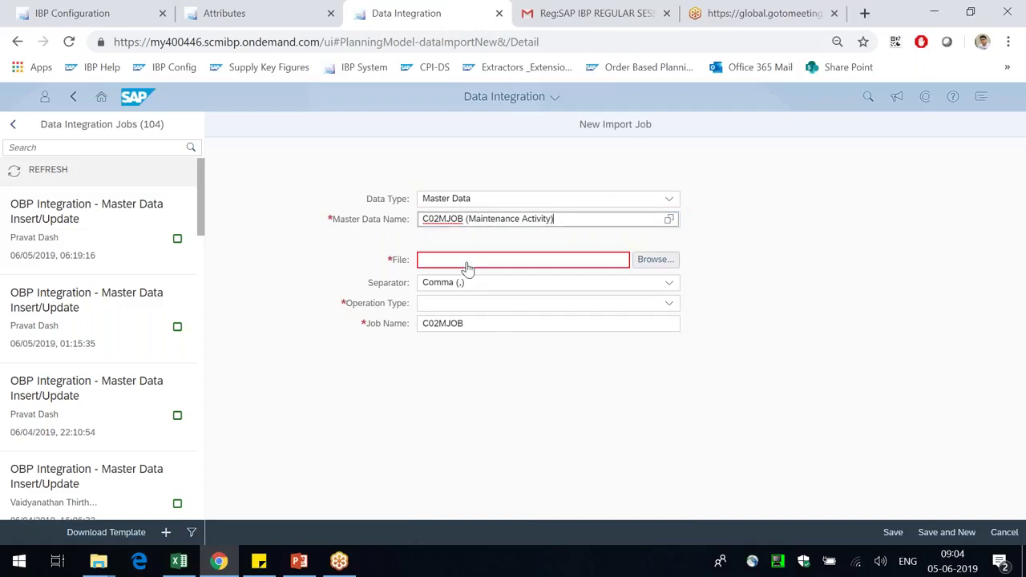
Step: Attach C02MJOB_TEMPLATE.csv from Desktop > I . B . P > Training Docs > GT Training Content 3 > Data import to the import job
click(643, 261)
click(133, 37)
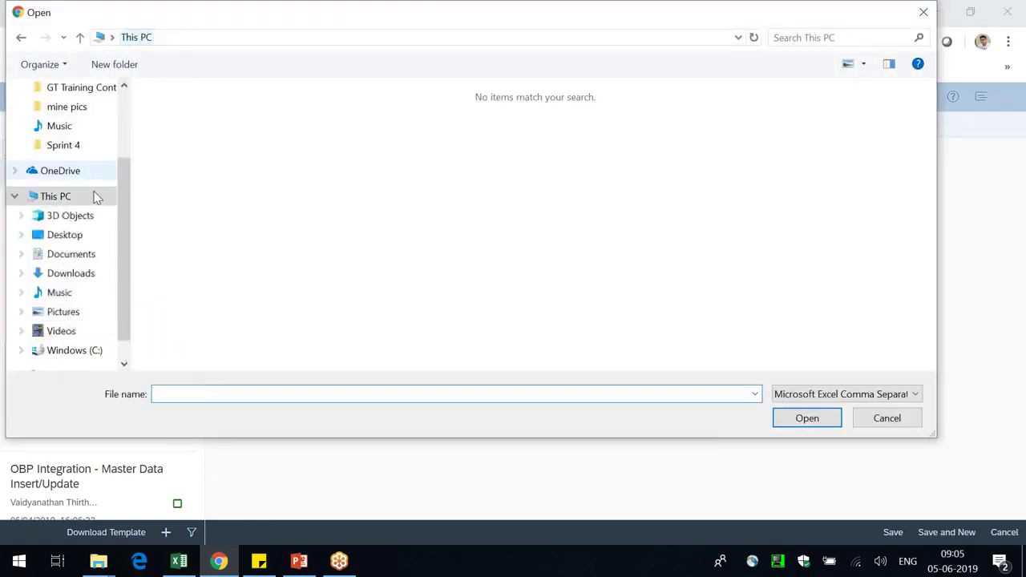
click(61, 234)
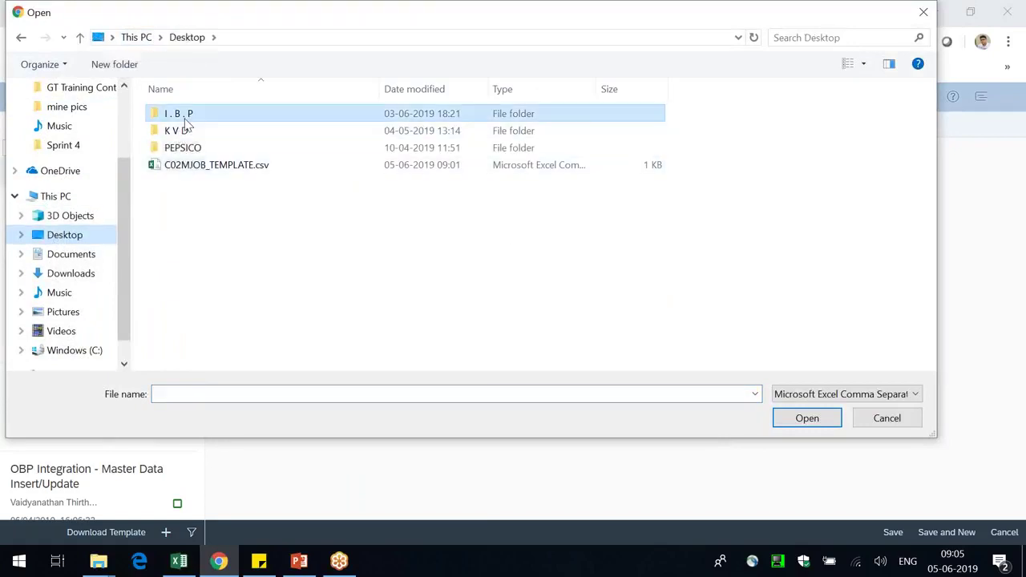
double_click(176, 113)
double_click(790, 147)
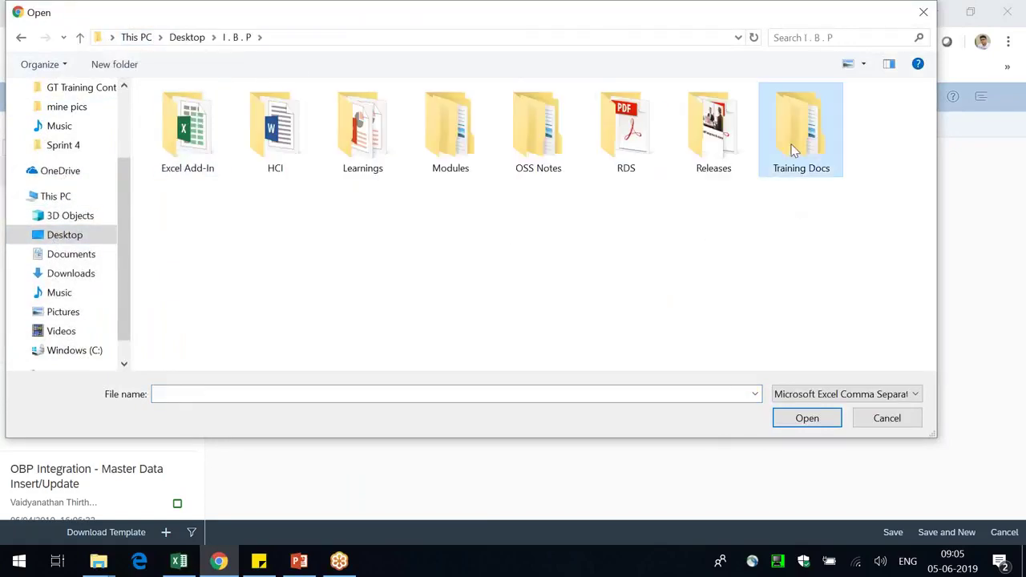
double_click(248, 181)
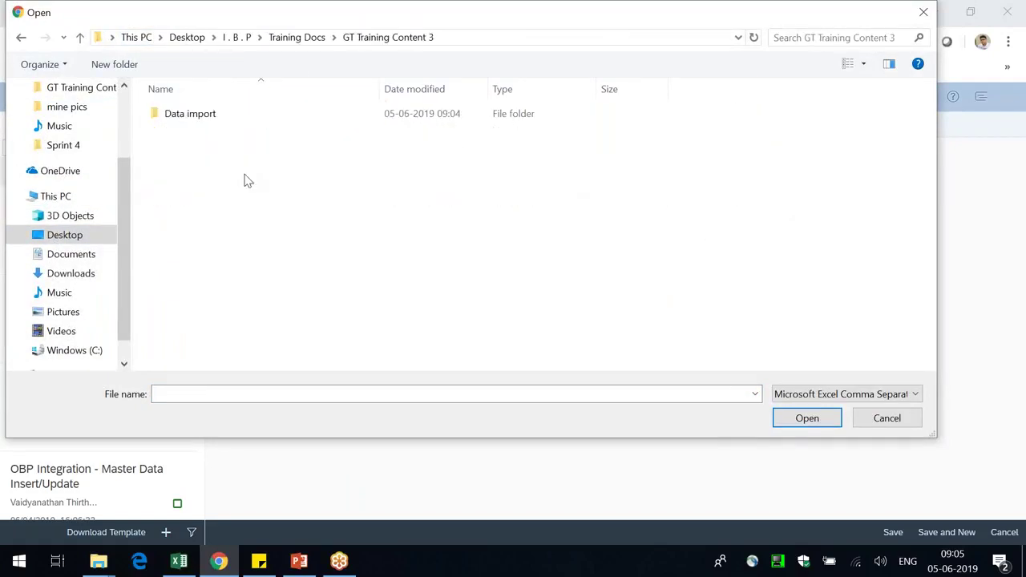
double_click(213, 120)
click(229, 119)
double_click(229, 118)
Step: Set the operation type to Insert/Update and save the C02MJOB import job
click(667, 305)
click(449, 321)
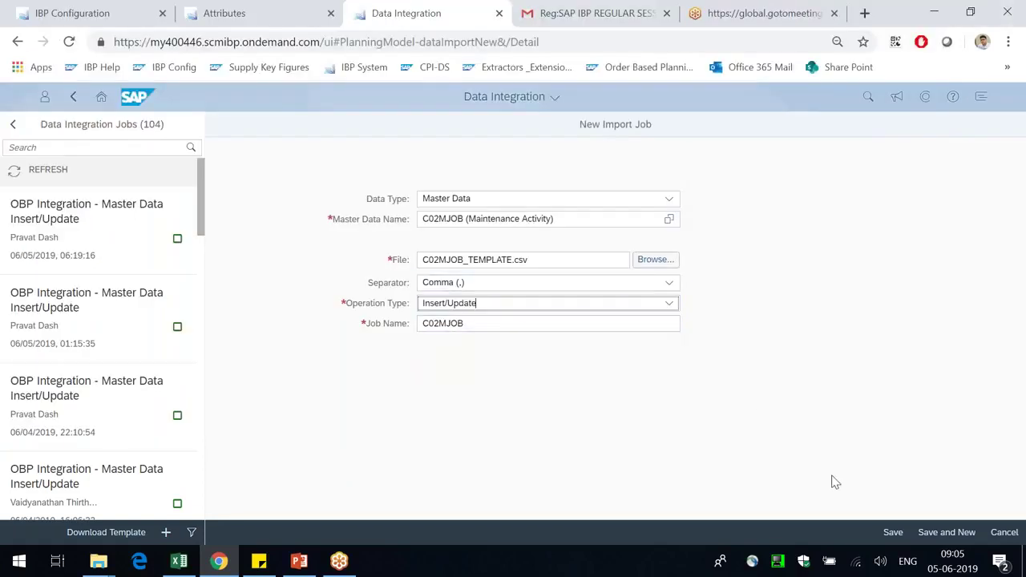
click(893, 533)
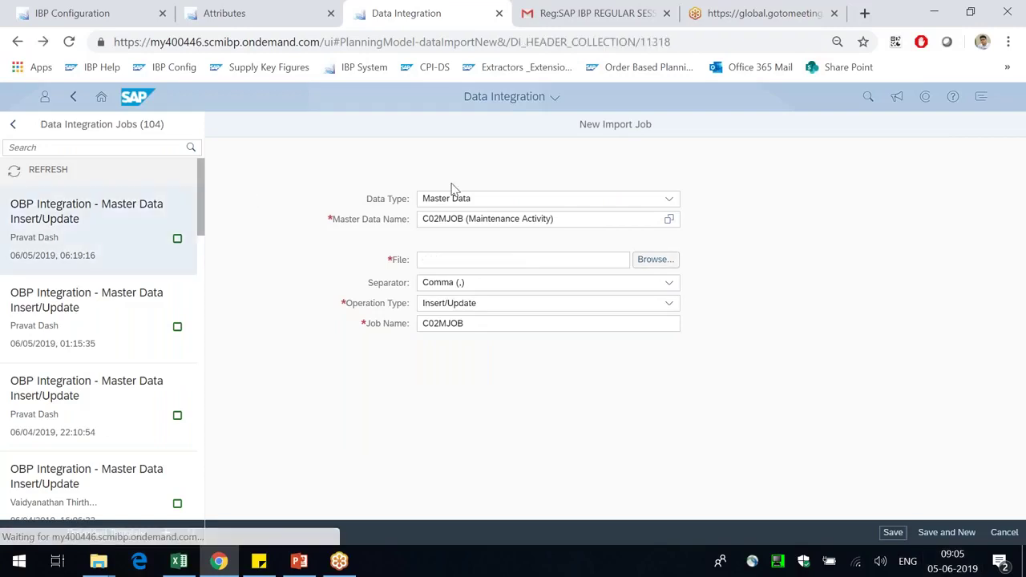
Step: Open the C02MJOB job's details and examine its status, operation type and record counts
click(96, 223)
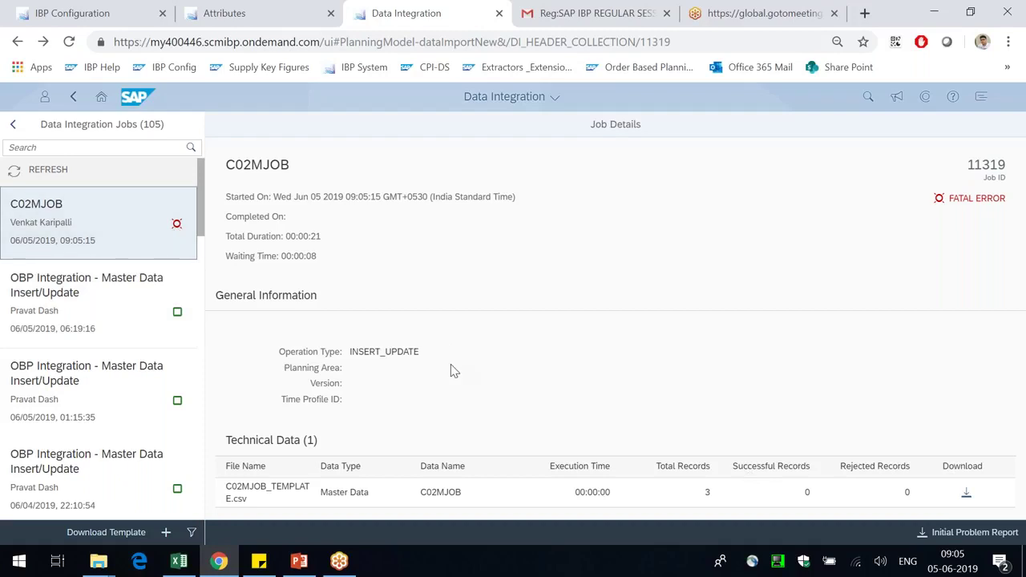
drag(238, 160, 328, 246)
drag(290, 198, 361, 246)
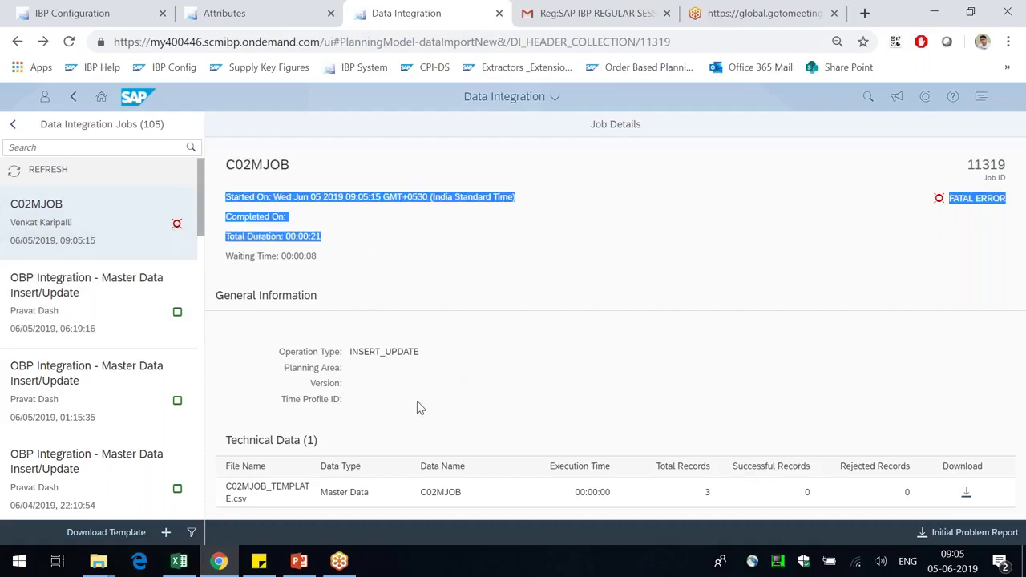
drag(369, 353, 459, 357)
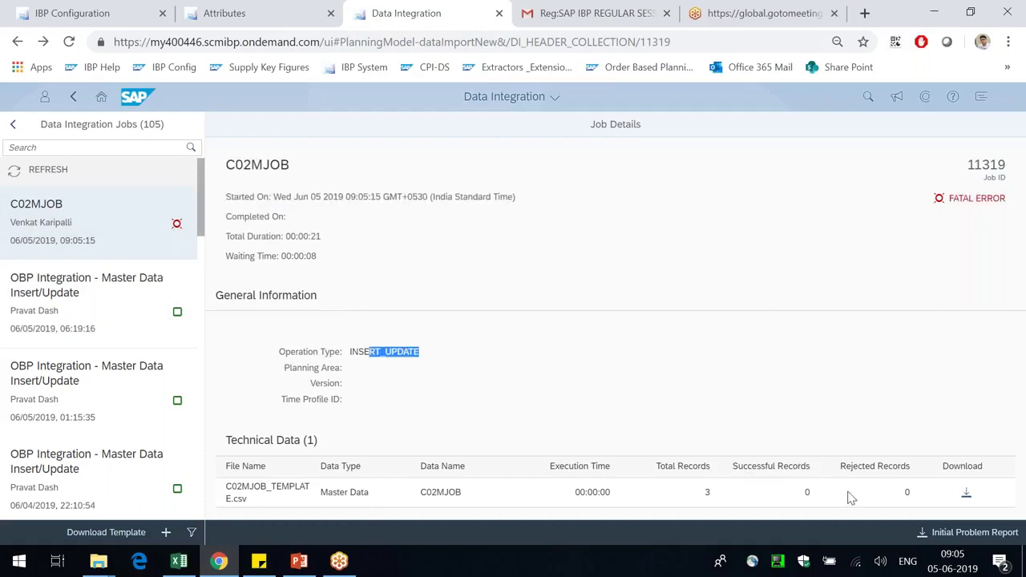
double_click(707, 492)
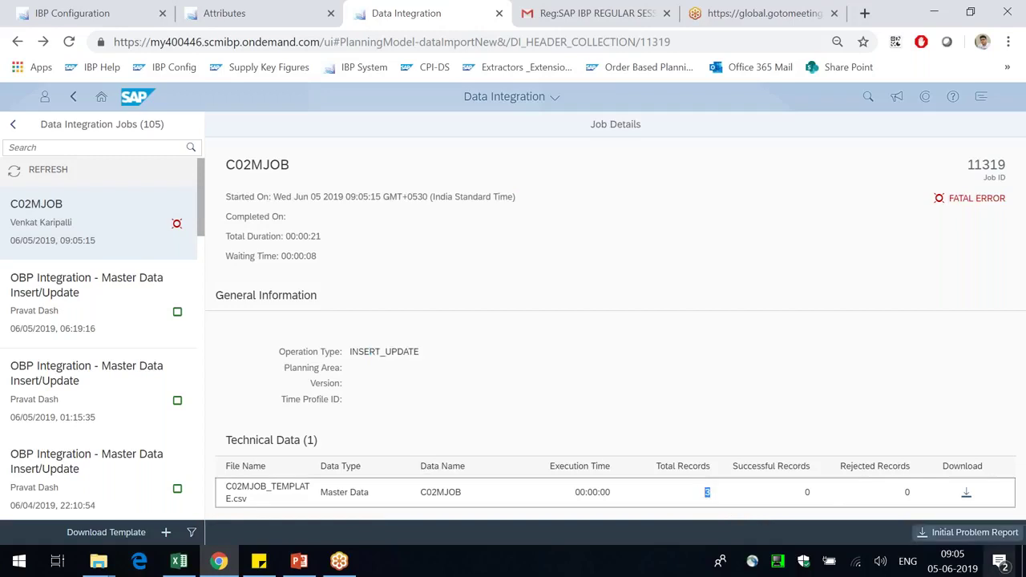
Step: Download the job's initial problem report, open 11319__PROBLEMS.csv in Excel and autofit the MSGV2 and MESSAGE_TEXT columns
click(967, 494)
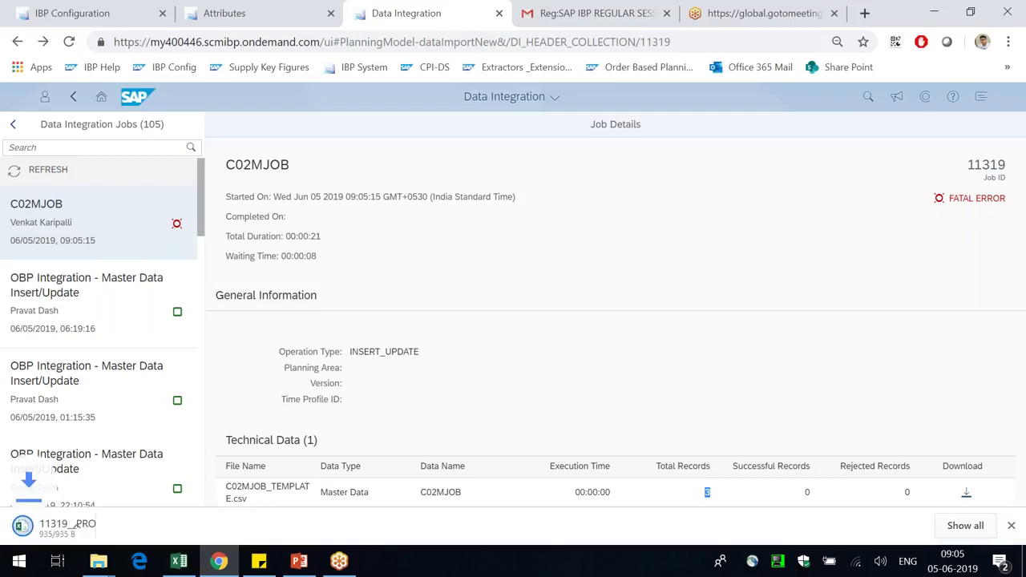
click(56, 533)
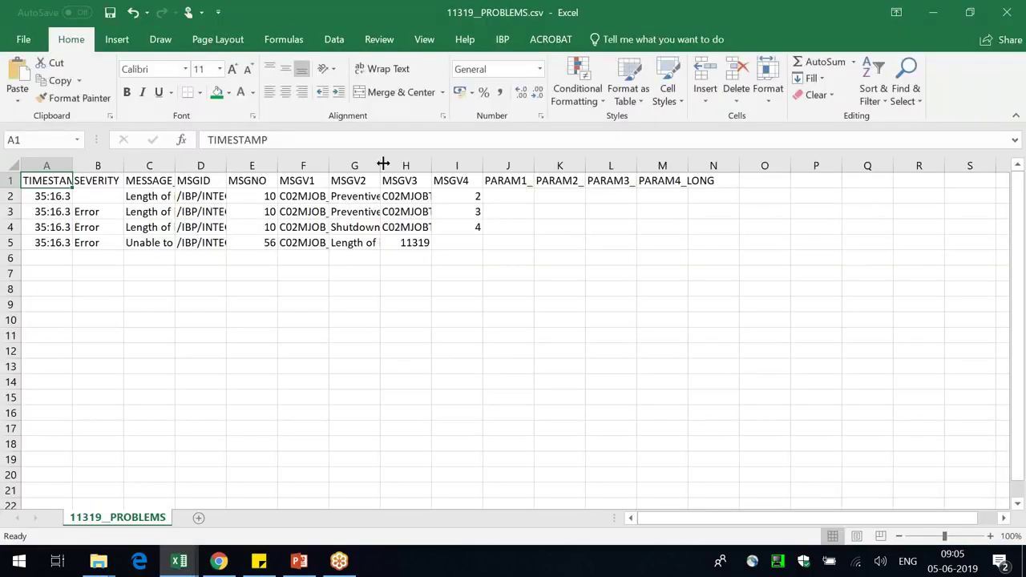
double_click(383, 164)
double_click(174, 164)
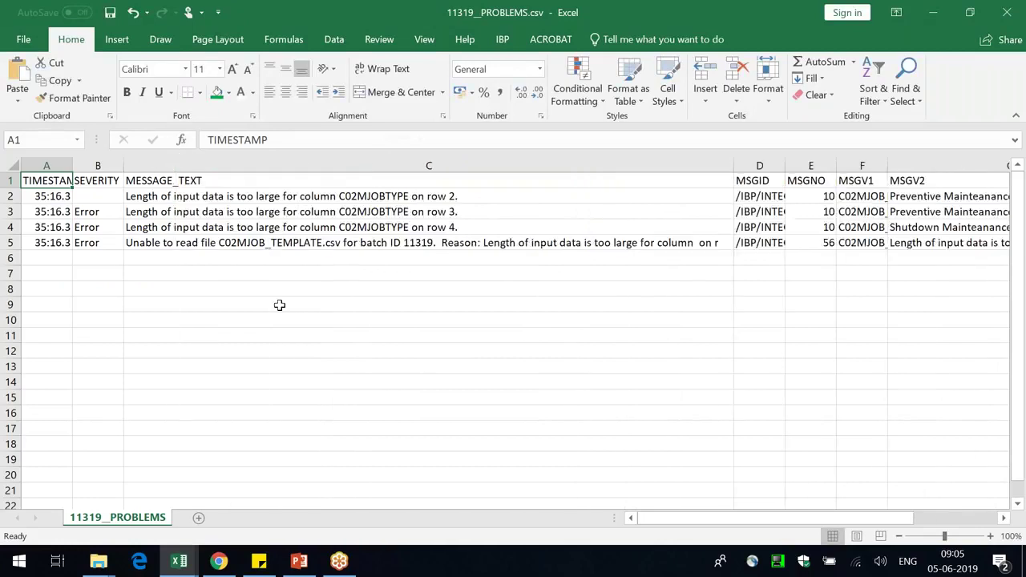
Step: Examine the error rows' message text, MSGV2 and MSGV3 values in the problem report, then close it without saving
click(208, 245)
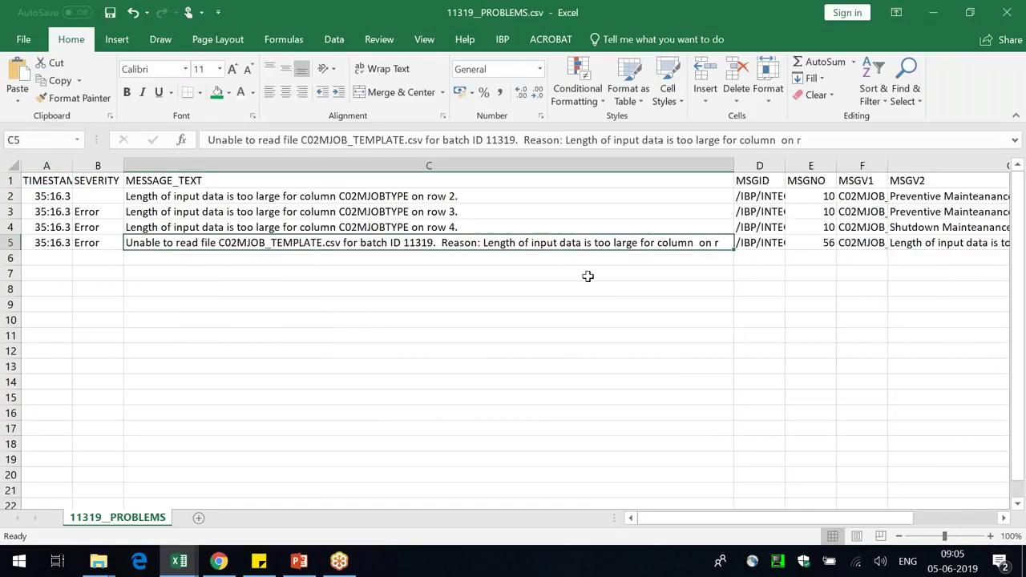
key(Right)
key(Right)
key(Right)
key(Right)
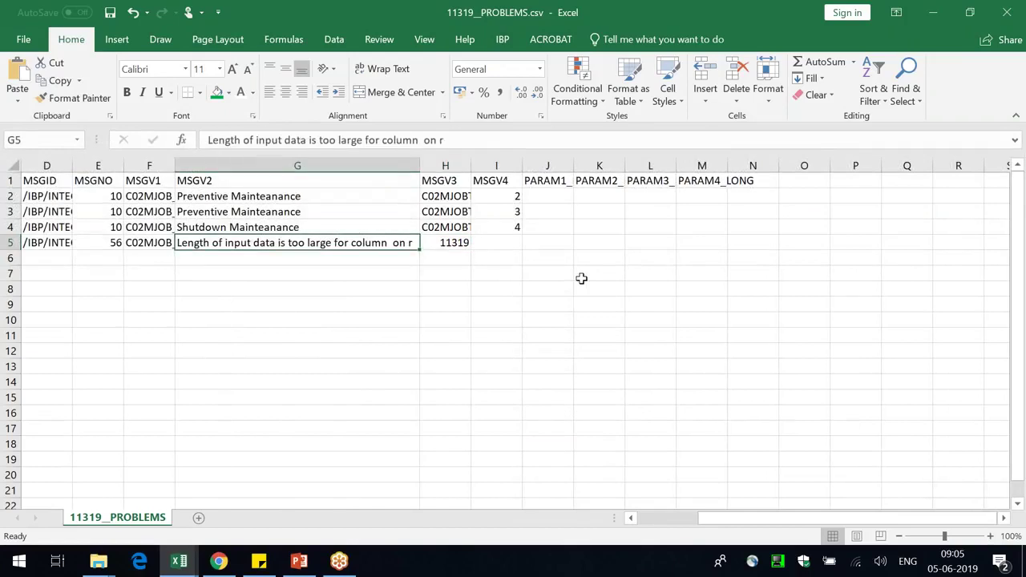
double_click(471, 166)
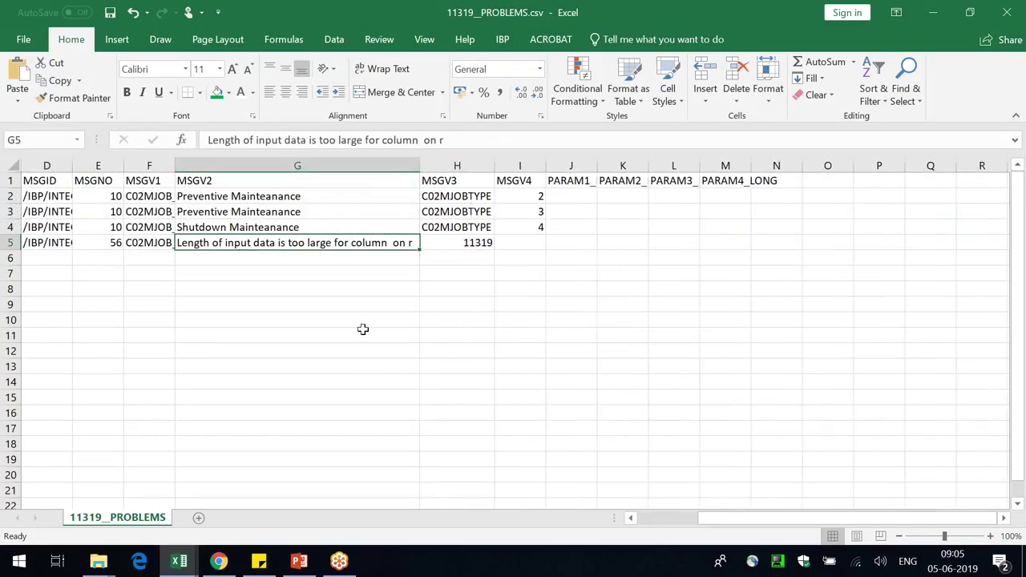
click(332, 195)
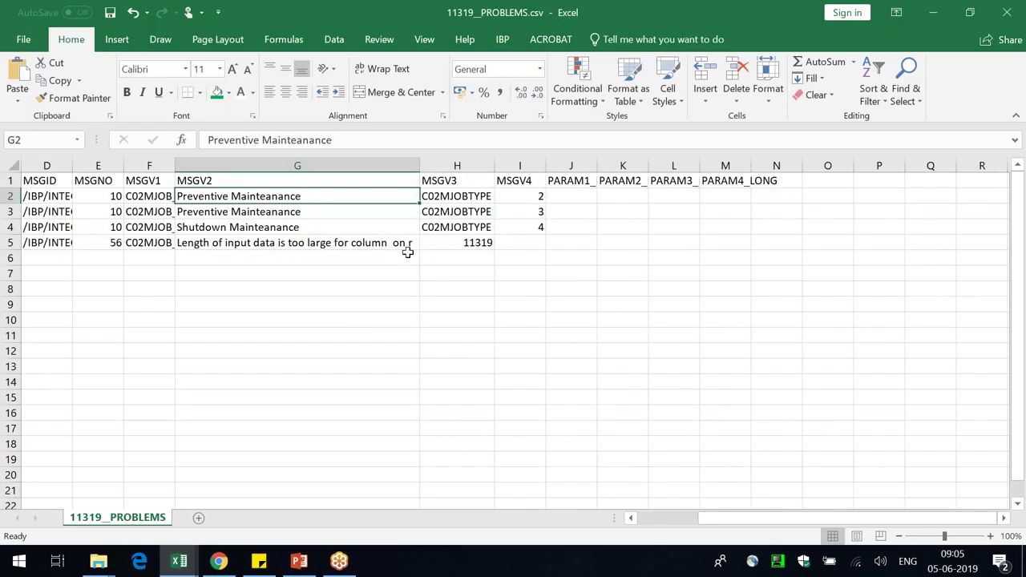
double_click(313, 198)
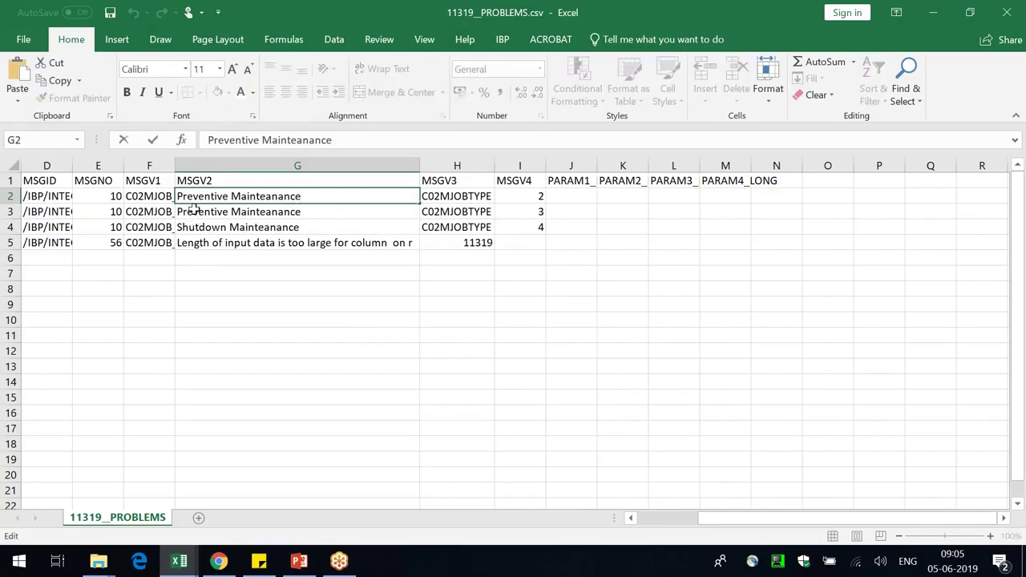
click(430, 361)
key(alt+F4)
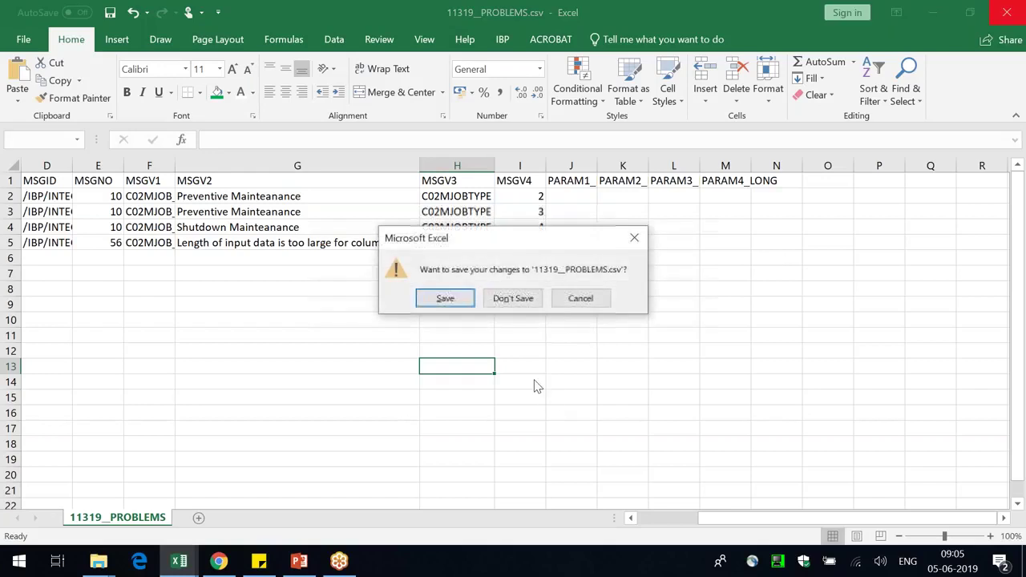
click(522, 299)
Step: Open C02MJOB_TEMPLATE.csv from the Data import folder and autofit the C02MJOBID and C02MJOBTYPE columns
mouse_move(98, 562)
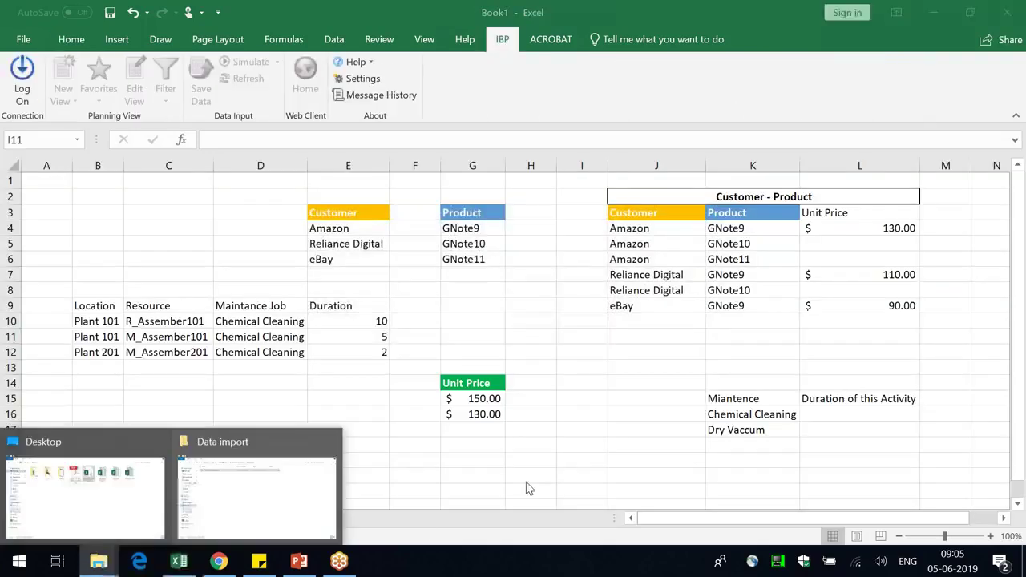
click(251, 484)
double_click(210, 112)
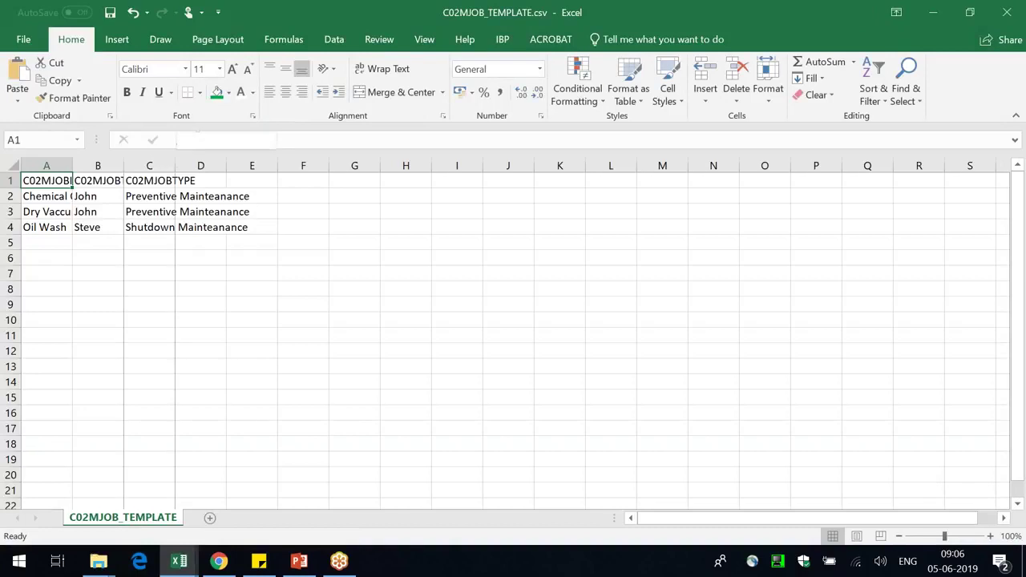
double_click(73, 165)
click(133, 311)
click(77, 195)
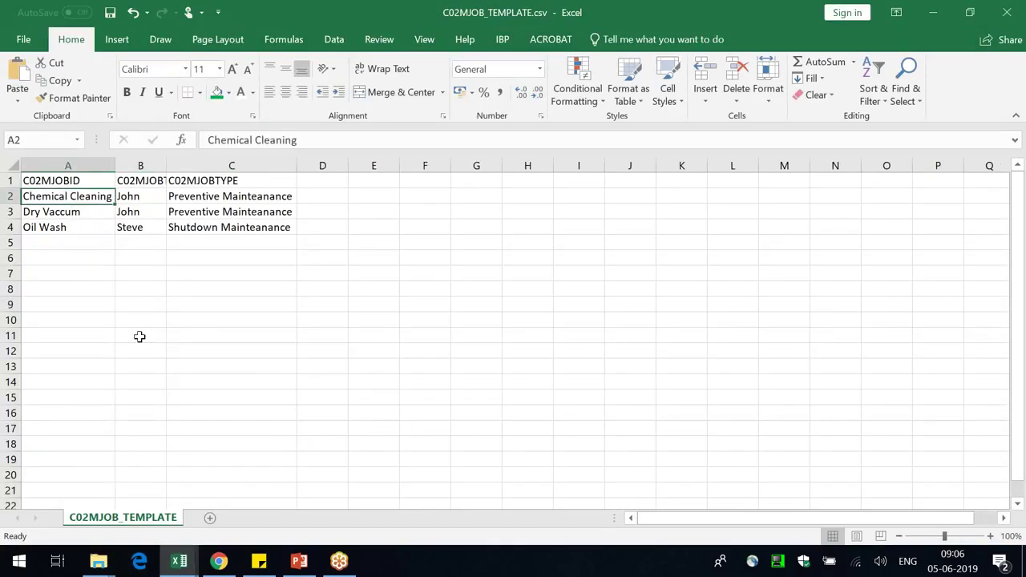
double_click(51, 199)
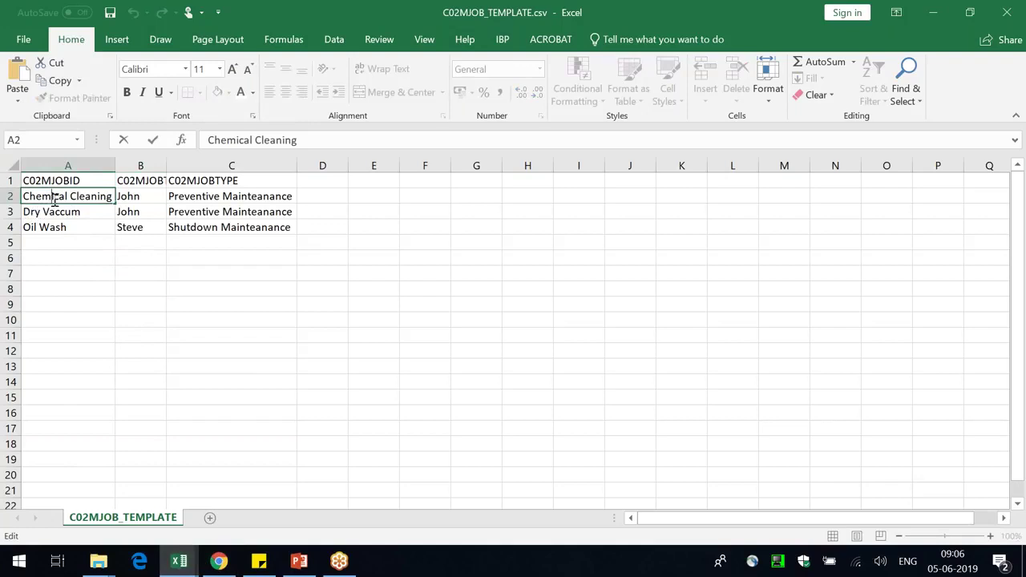
click(311, 311)
Step: Shorten the C02MJOBTYPE values to Preventive for Chemical Cleaning and Dry Vaccum, and to Shutdown for Oil Wash
click(241, 199)
double_click(228, 198)
drag(230, 198, 338, 197)
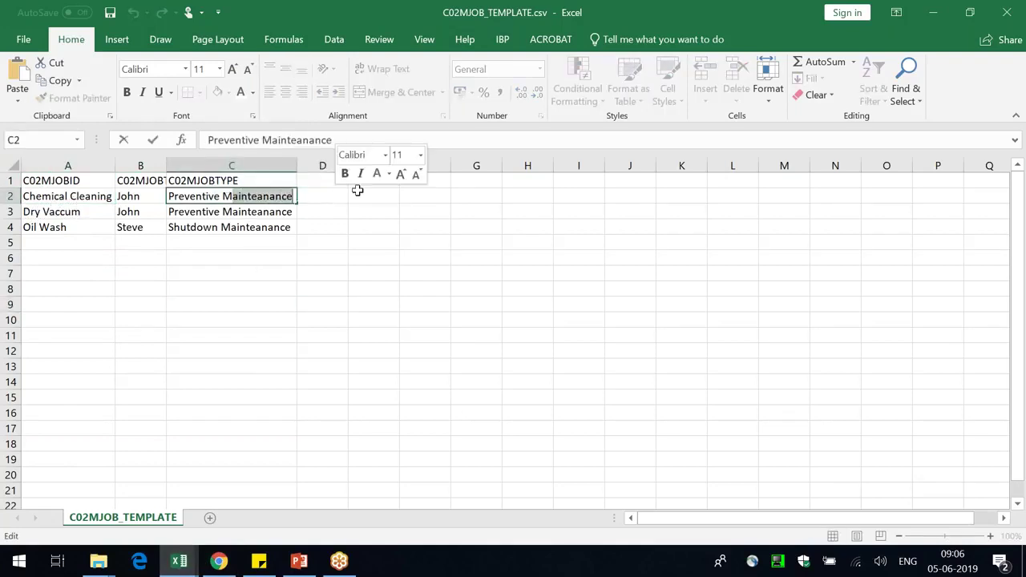
key(BackSpace)
key(BackSpace)
key(Return)
text(Preventive)
key(Return)
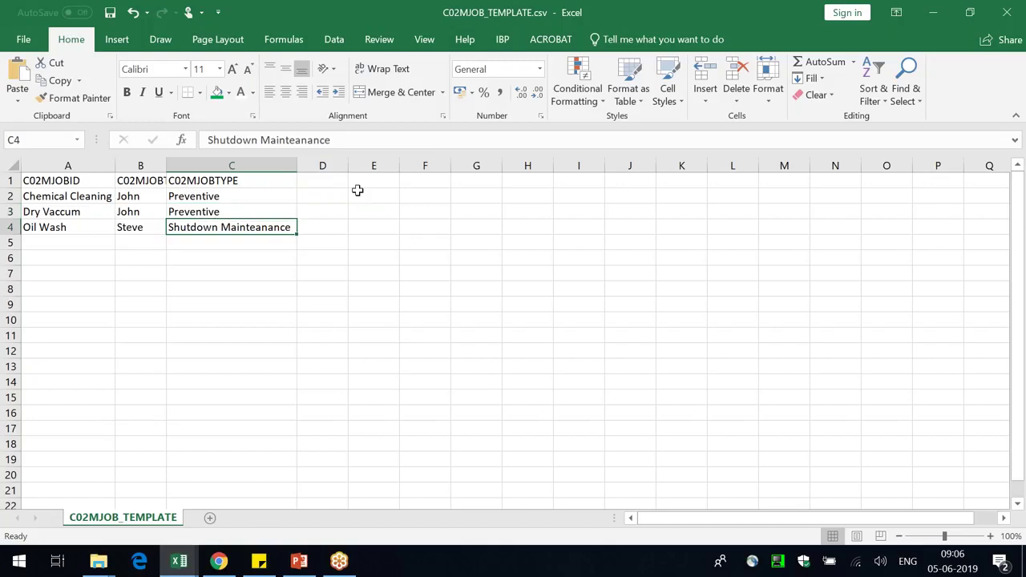
key(ctrl+d)
text(Shutd)
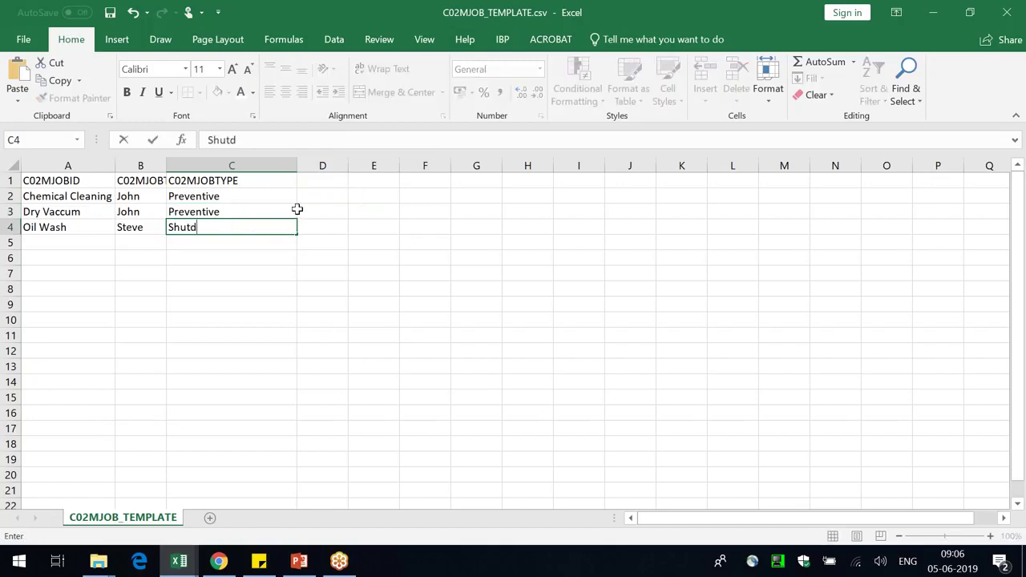
text(own)
key(Return)
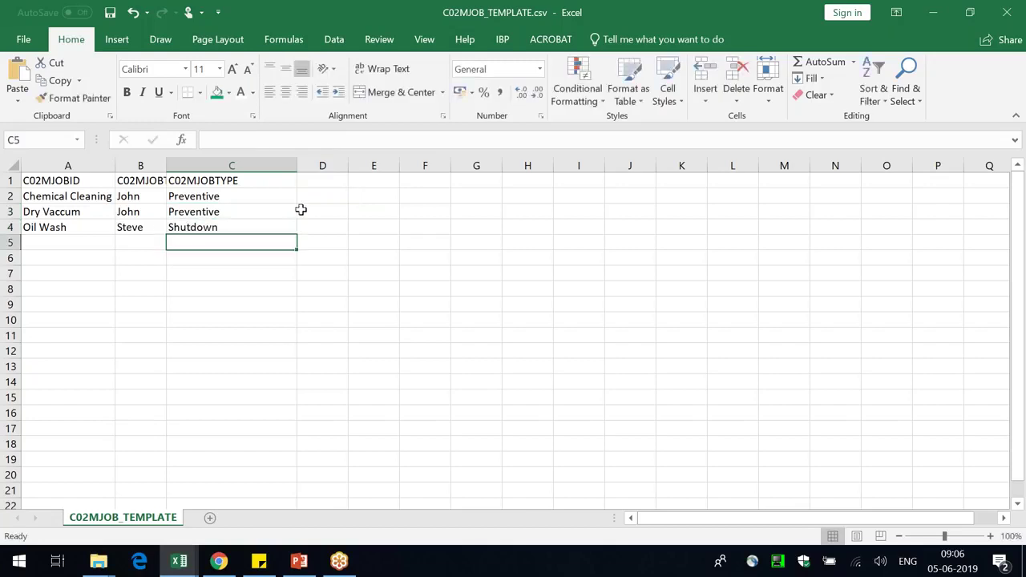
Step: Autofit column B, then save and close C02MJOB_TEMPLATE.csv
double_click(169, 165)
key(ctrl+s)
click(1007, 12)
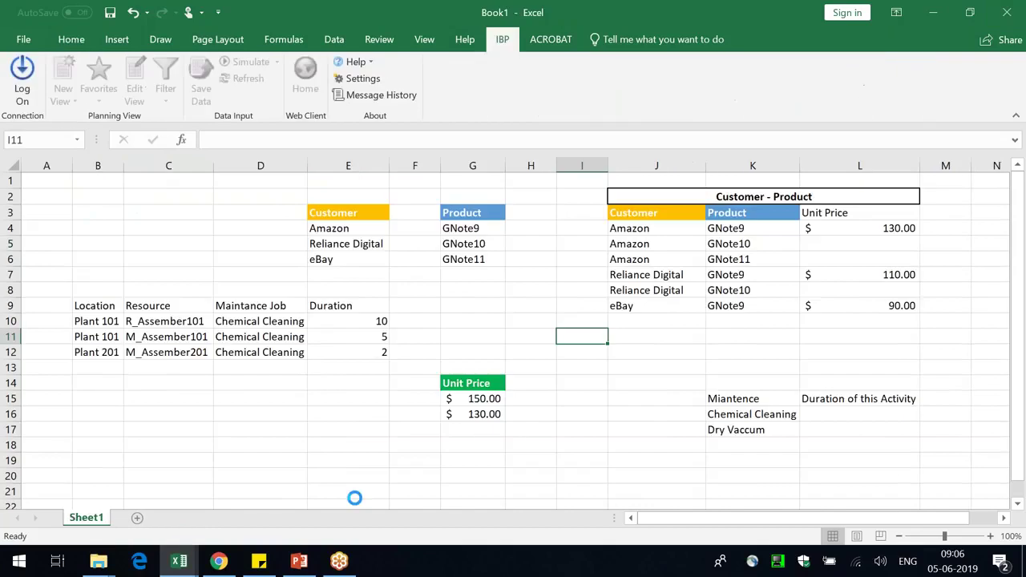
Step: Switch to the new import job in Chrome, attach the edited C02MJOB_TEMPLATE.csv and save the job
click(218, 561)
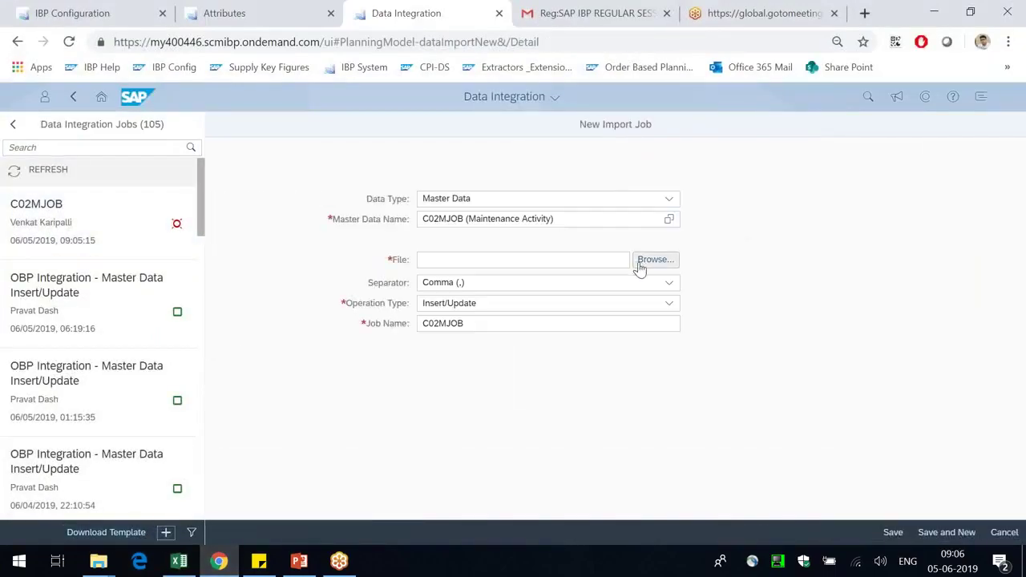
click(640, 269)
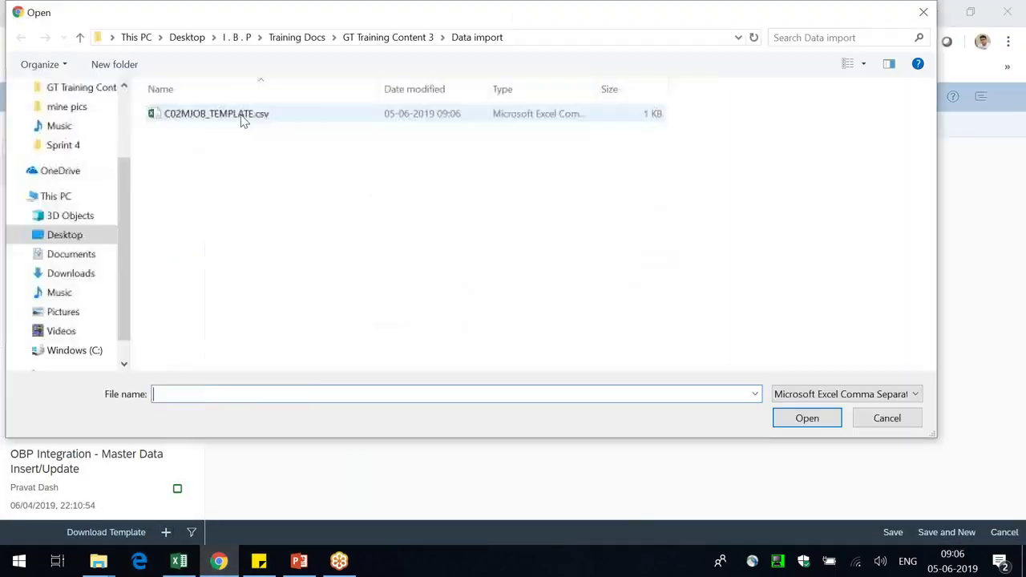
click(243, 117)
double_click(242, 117)
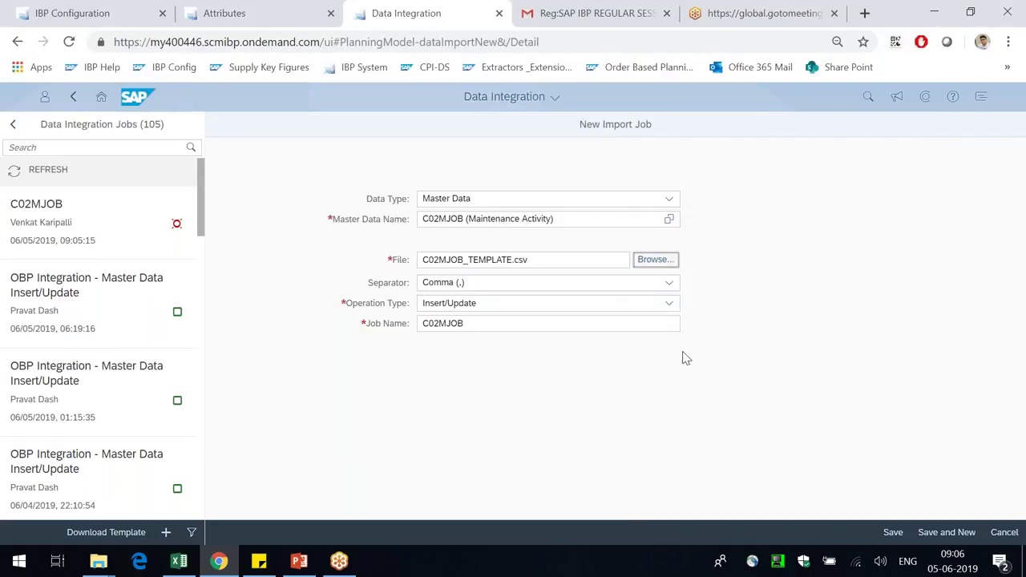
click(892, 533)
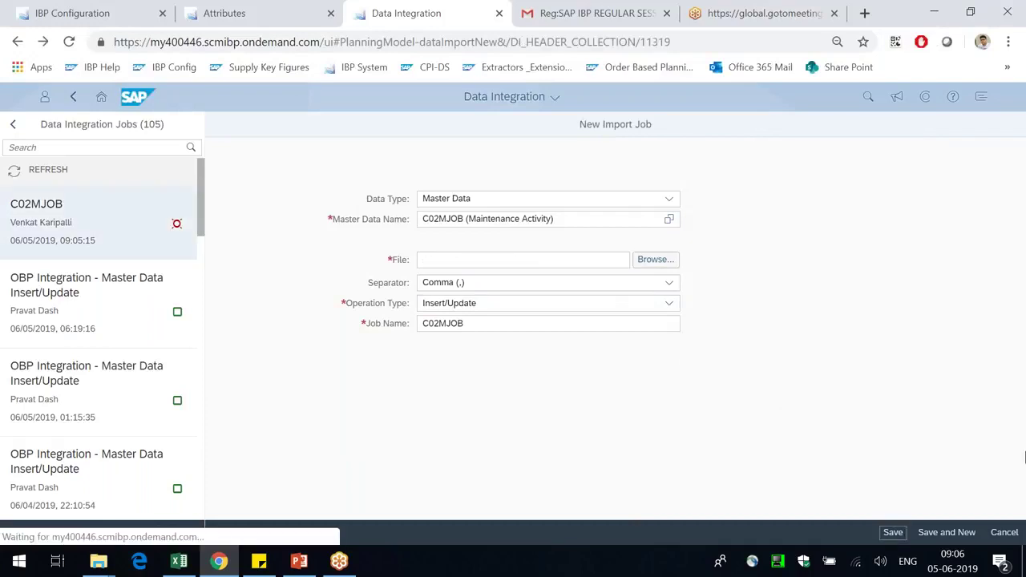
Step: Open the newest C02MJOB job's details and examine its status and total record count
click(123, 214)
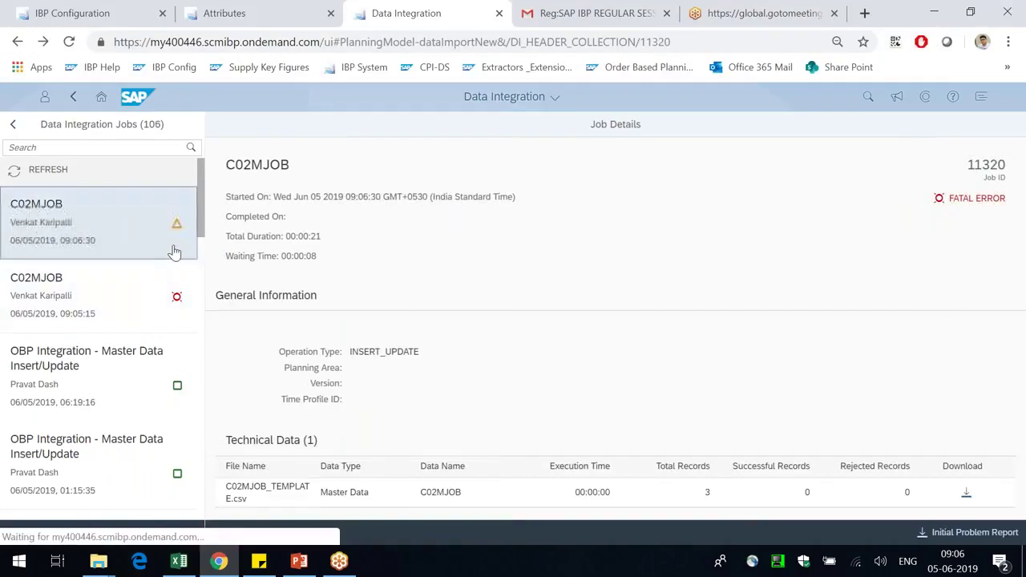
drag(957, 198, 939, 199)
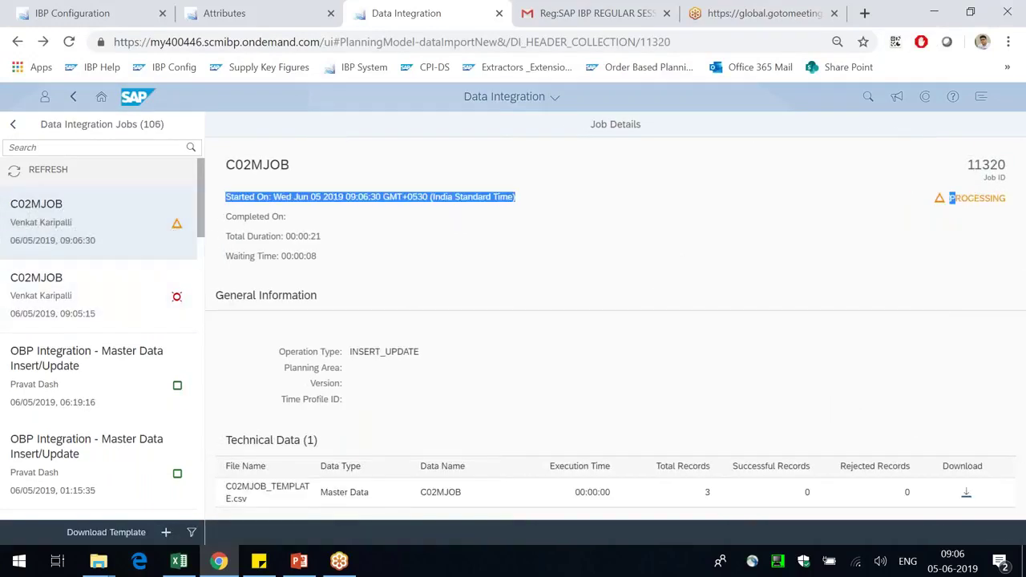
drag(710, 488, 702, 498)
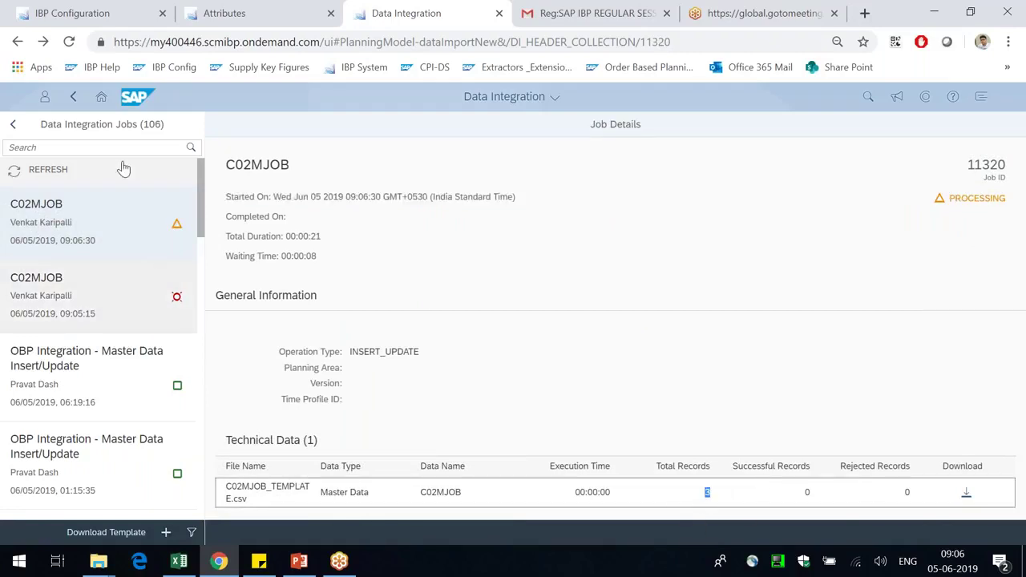
Step: Search the planning areas in IBP Configuration for testconf and open TESTCONF2 to check its time profile
click(71, 13)
click(82, 206)
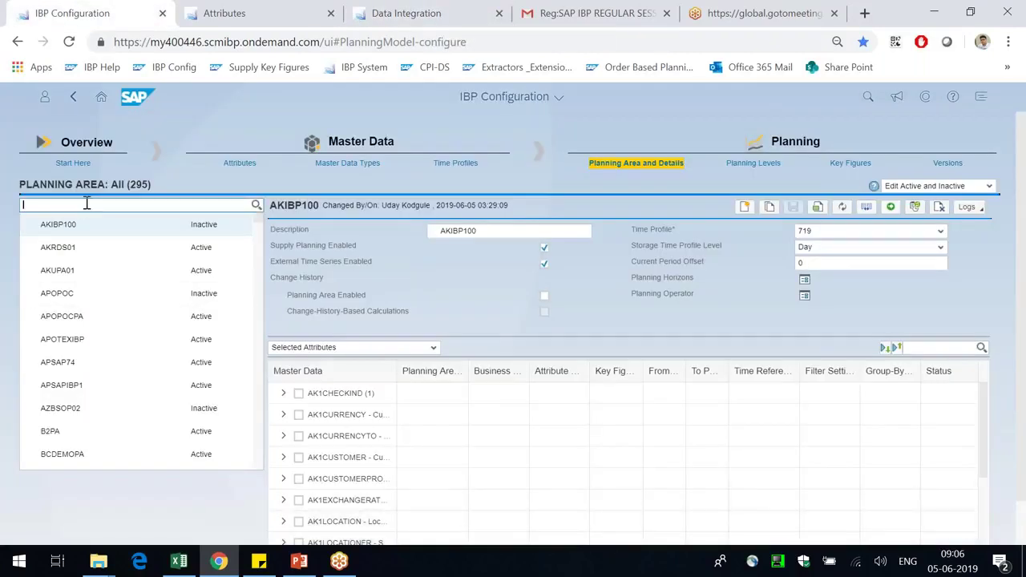
text(testconf)
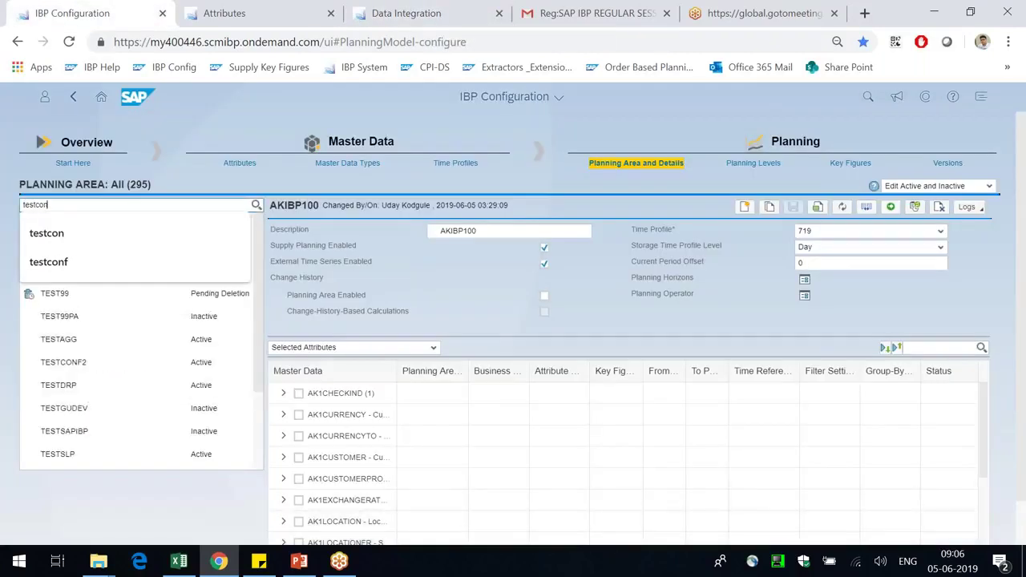
key(Return)
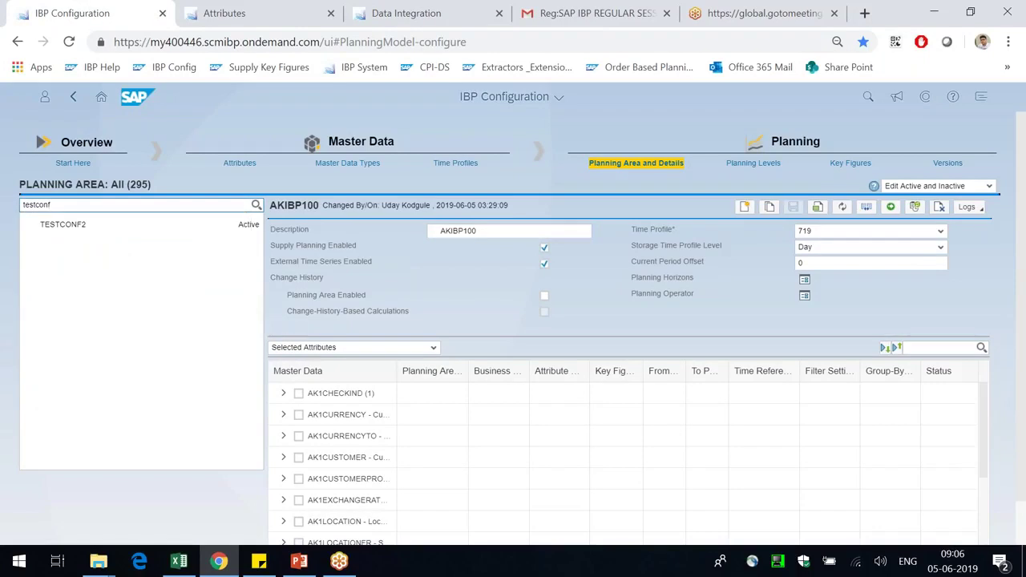
click(96, 225)
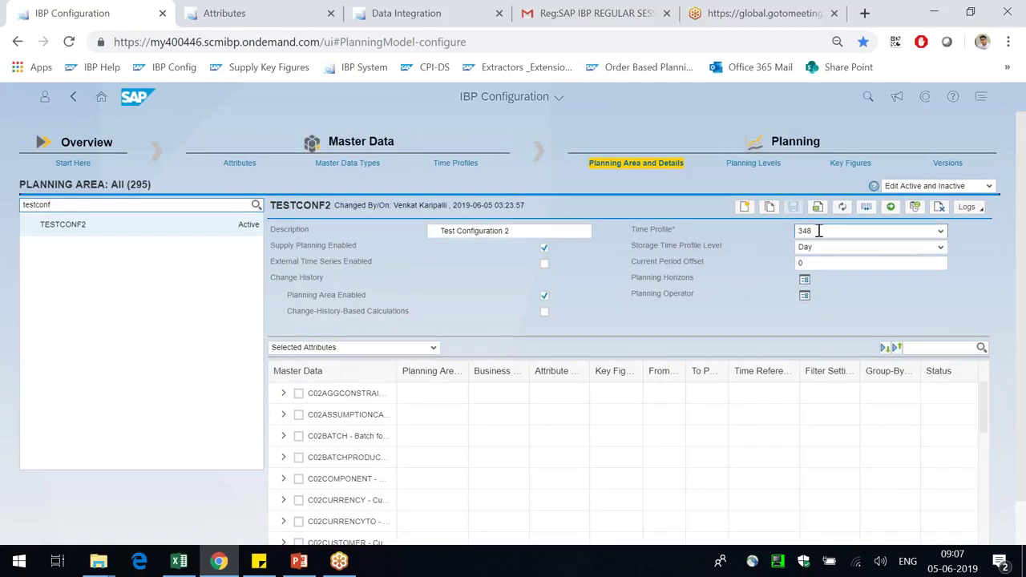
Step: Return to Data Integration, refresh the job list and check the newest C02MJOB job's status and record counts
click(405, 13)
click(43, 174)
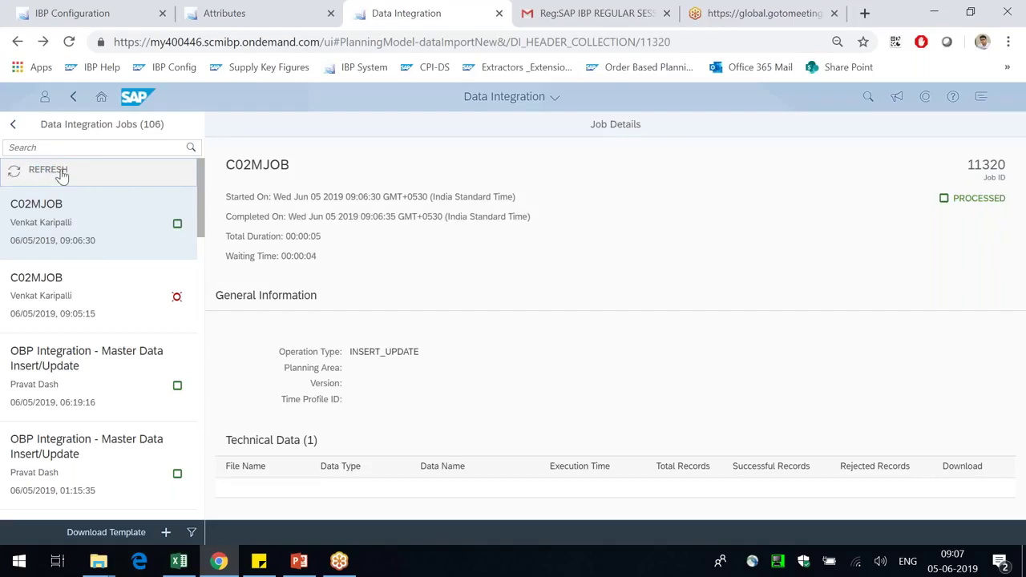
drag(689, 501, 719, 497)
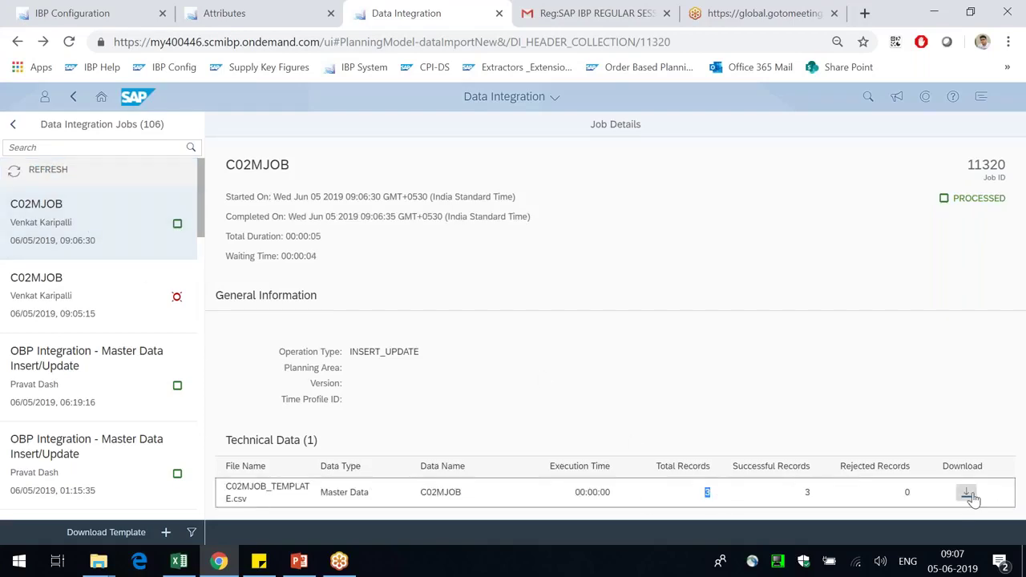
Step: Download a Time Periods template for time profile 348, prefilled with new time periods
click(122, 534)
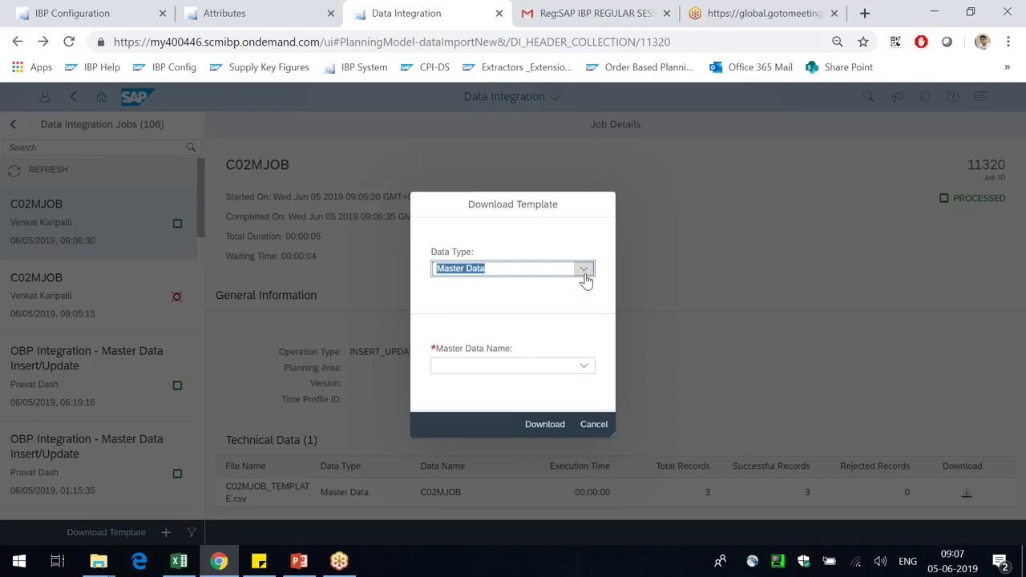
click(583, 272)
click(584, 273)
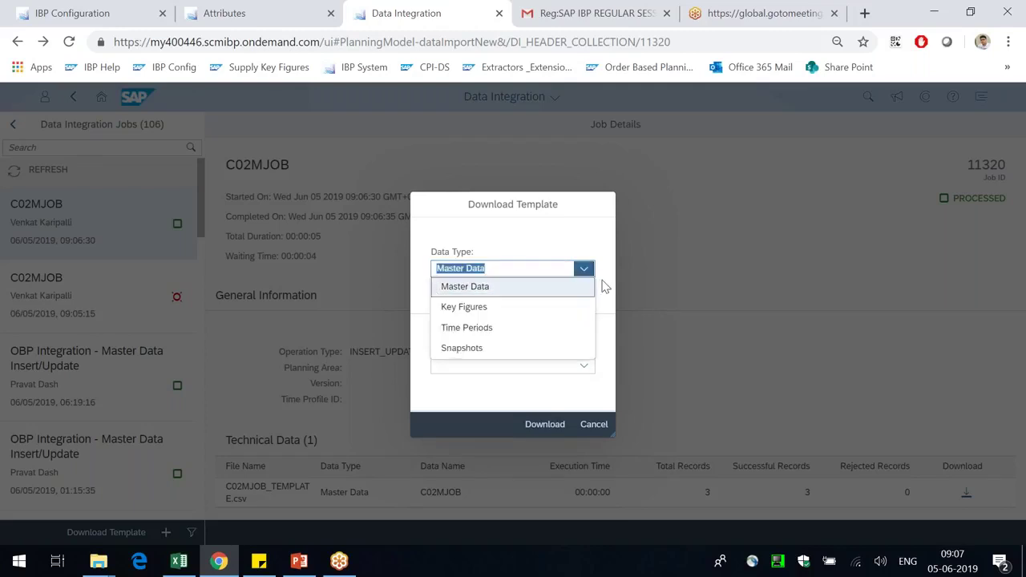
click(533, 329)
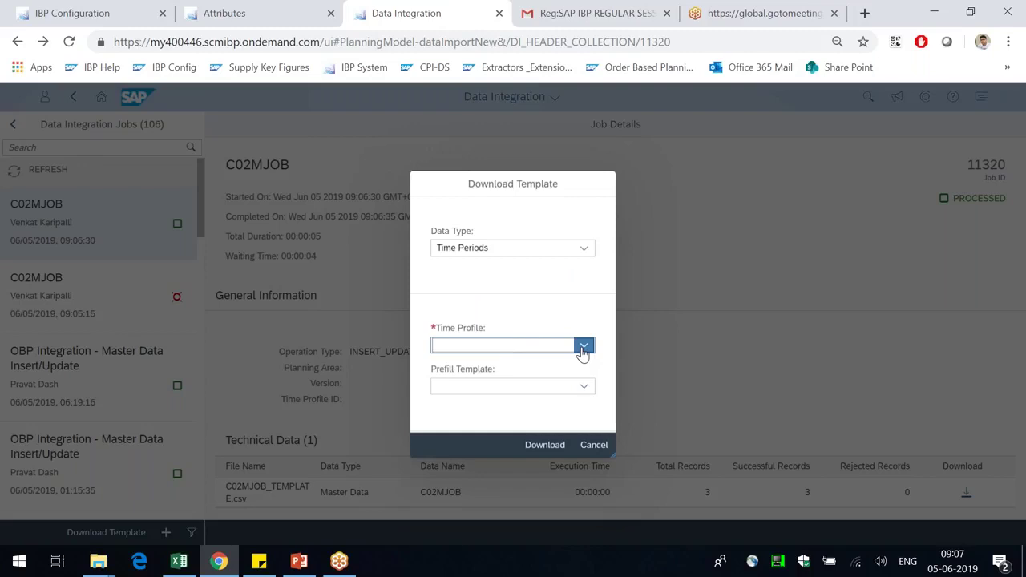
click(583, 347)
text(3)
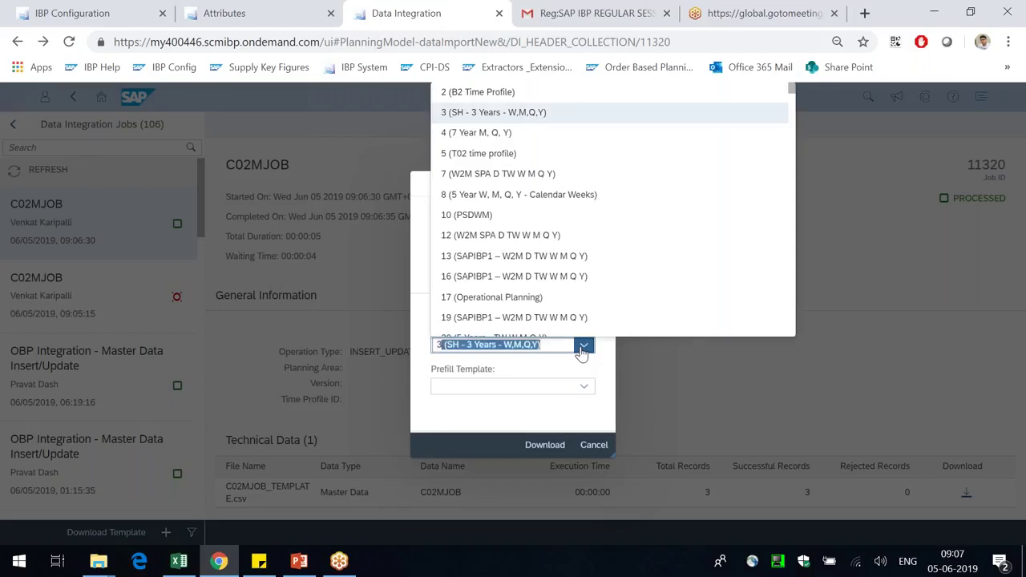
text(48 (SAPIBP1 – W2M D TW W M)
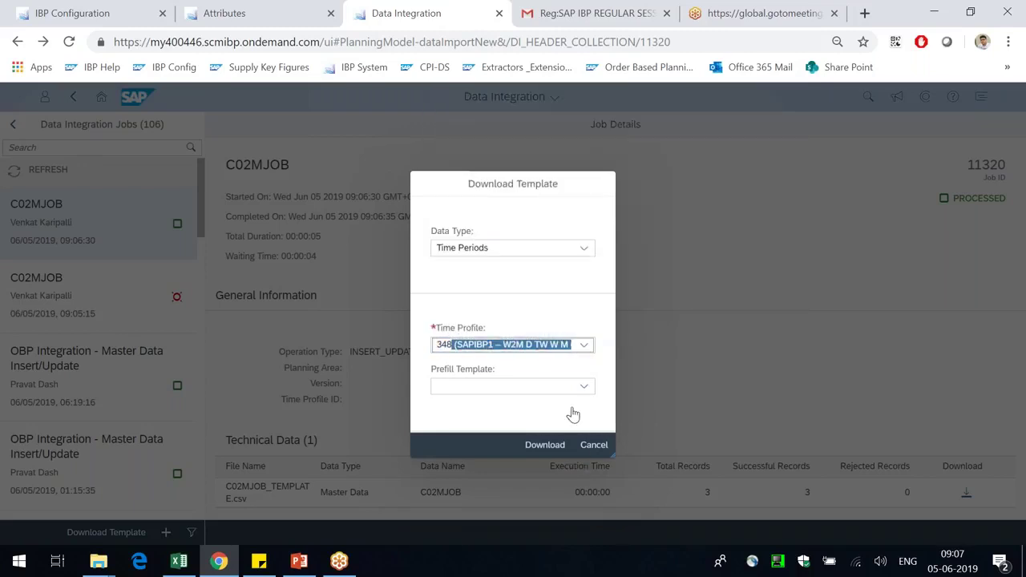
click(584, 387)
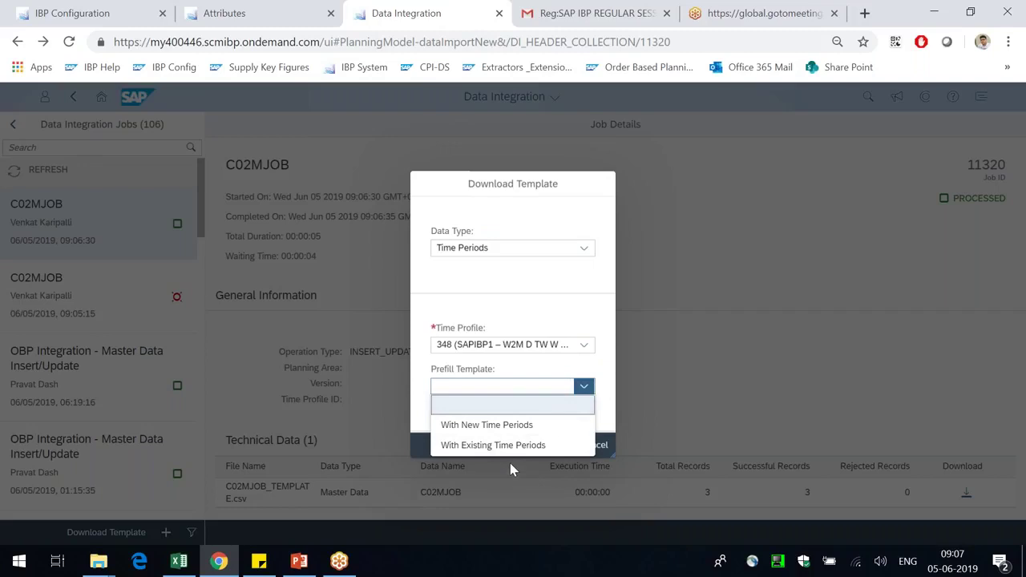
click(517, 427)
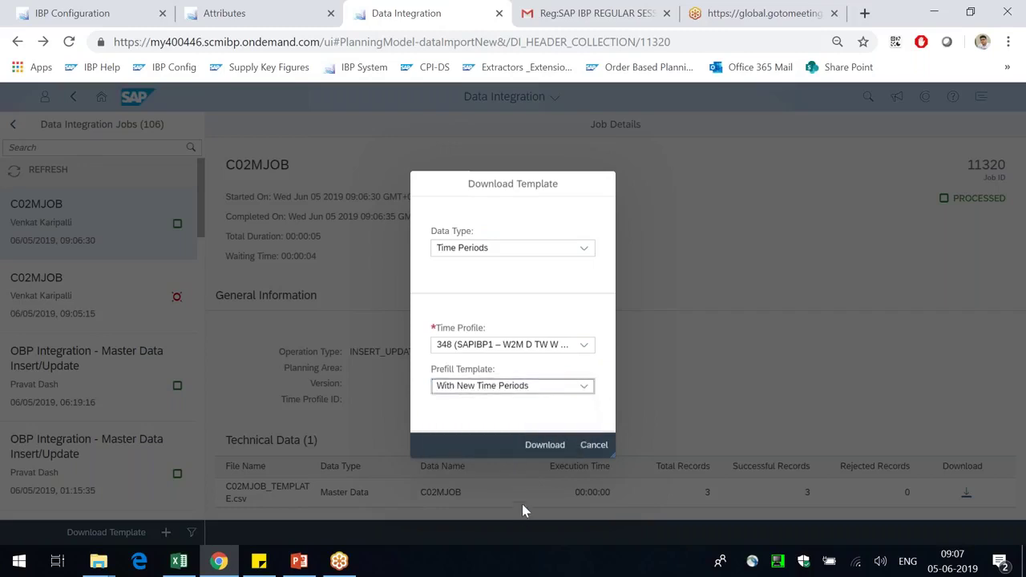
click(551, 454)
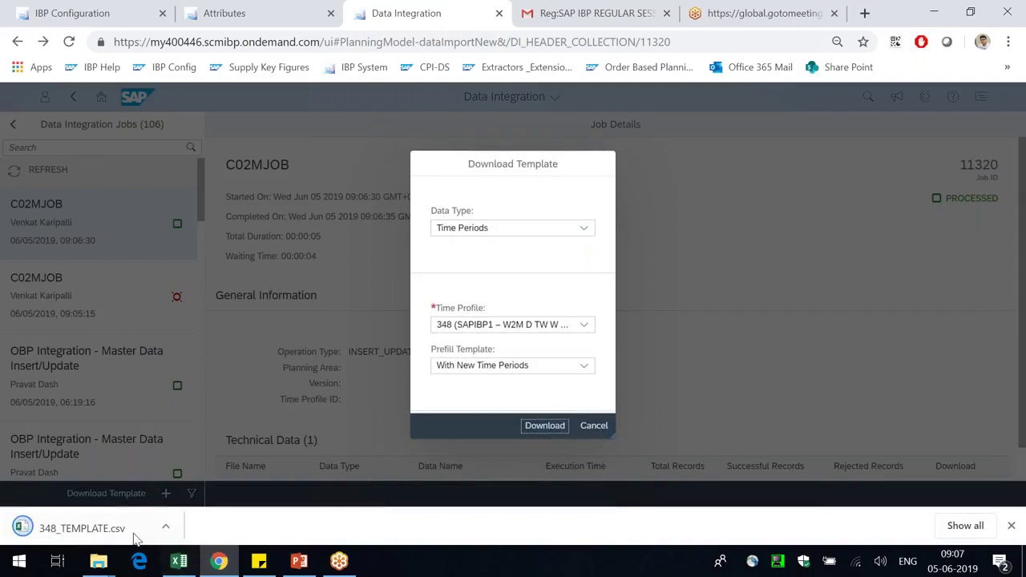
Step: Locate the downloaded 348_TEMPLATE.csv in File Explorer and copy it into the Data import folder
right_click(115, 532)
click(156, 490)
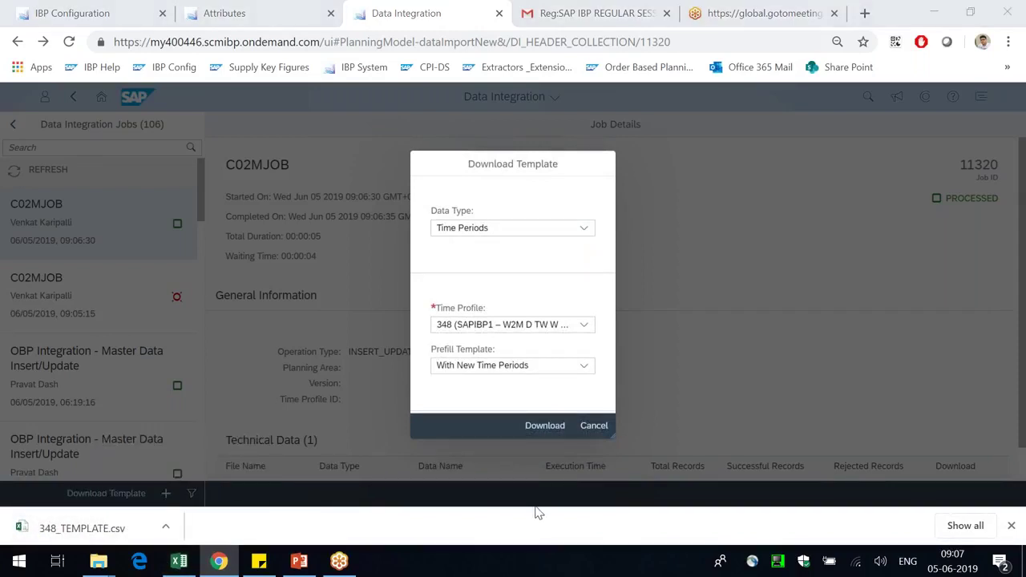
key(alt+Tab)
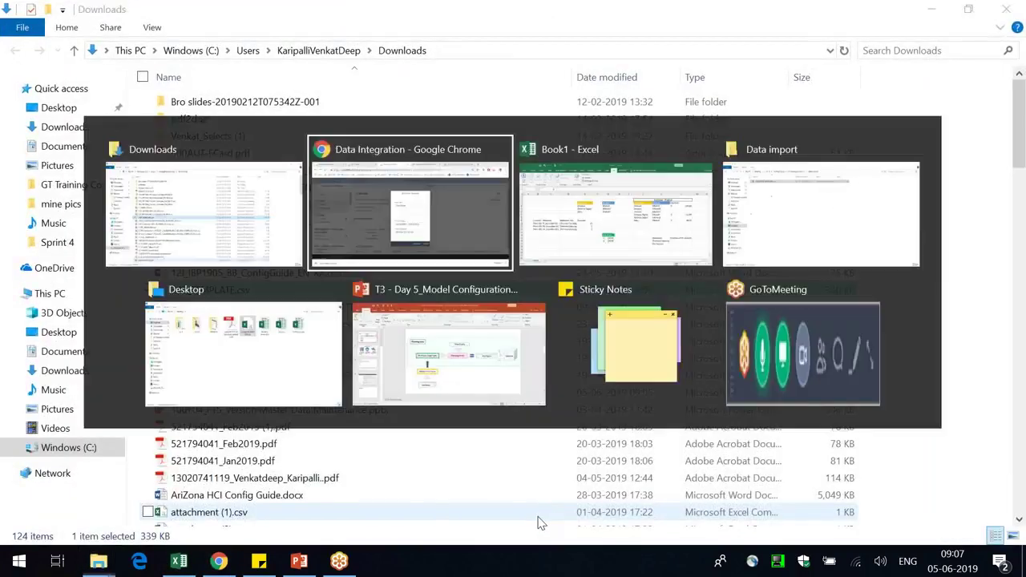
key(alt+Tab)
key(alt+Tab)
key(alt+Tab)
click(389, 382)
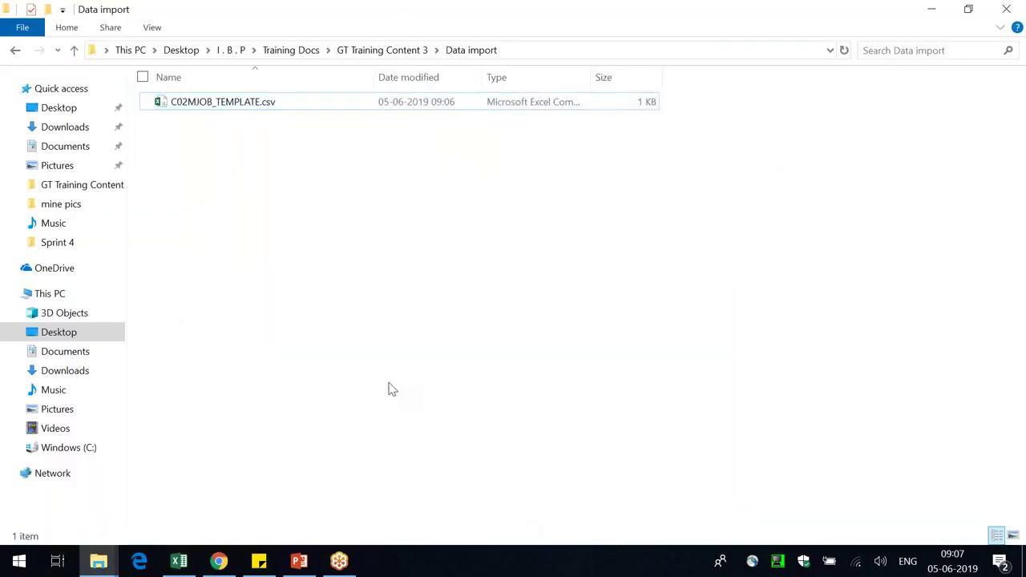
key(ctrl+v)
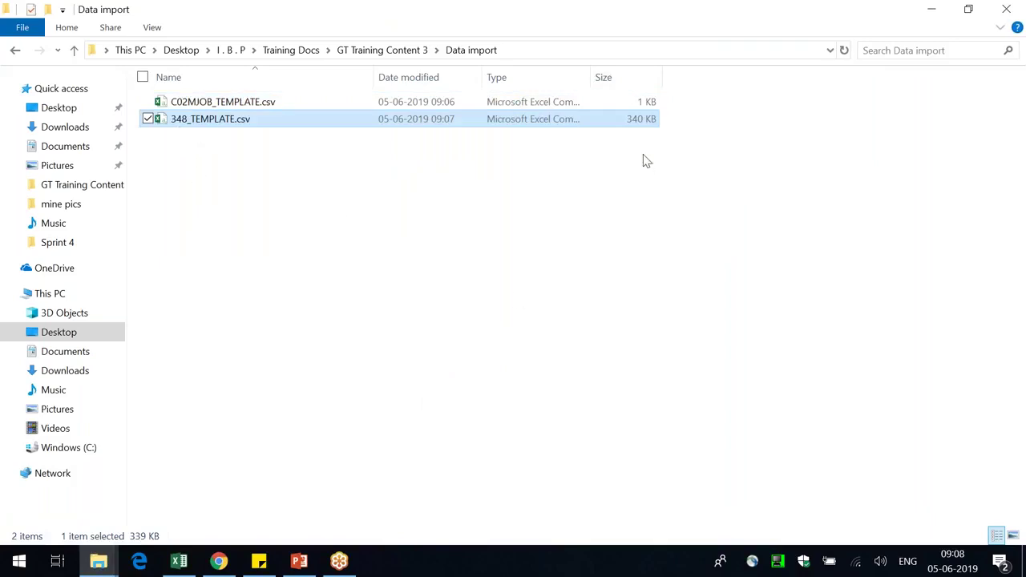
Step: Return to Chrome, dismiss the template download and create a new import job with data type Time Periods and time profile 348
key(alt+Tab)
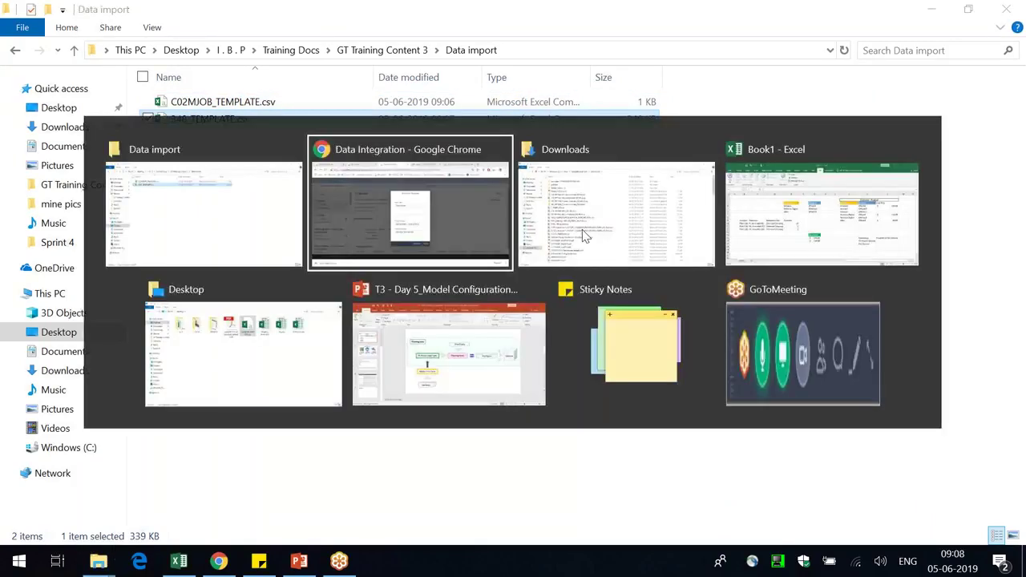
click(592, 449)
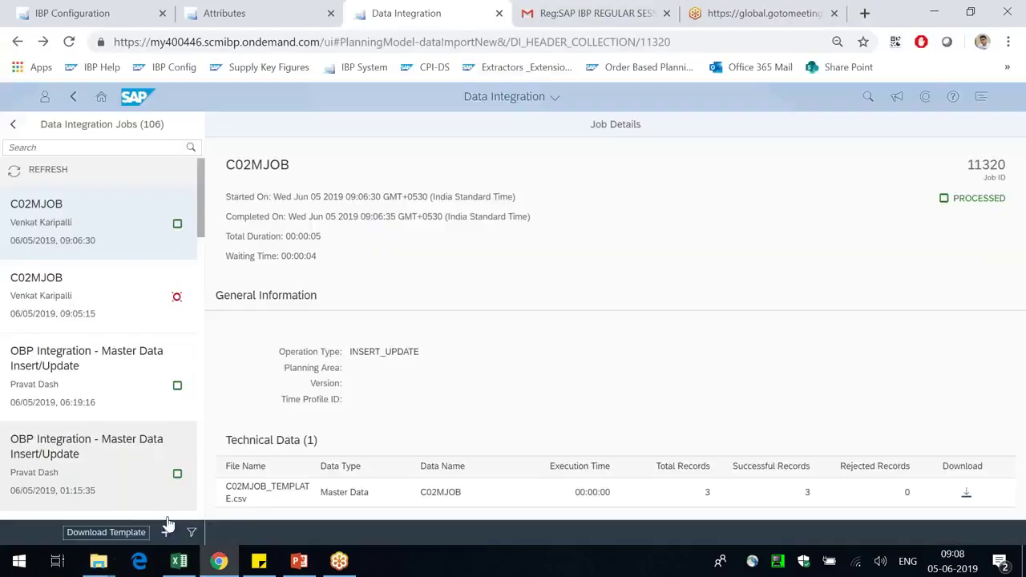
click(166, 532)
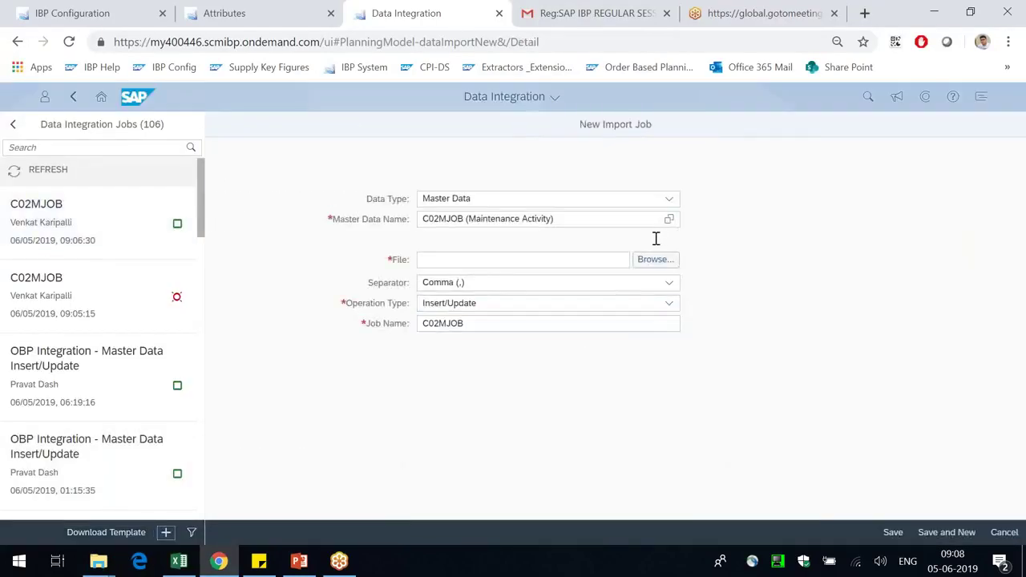
click(670, 202)
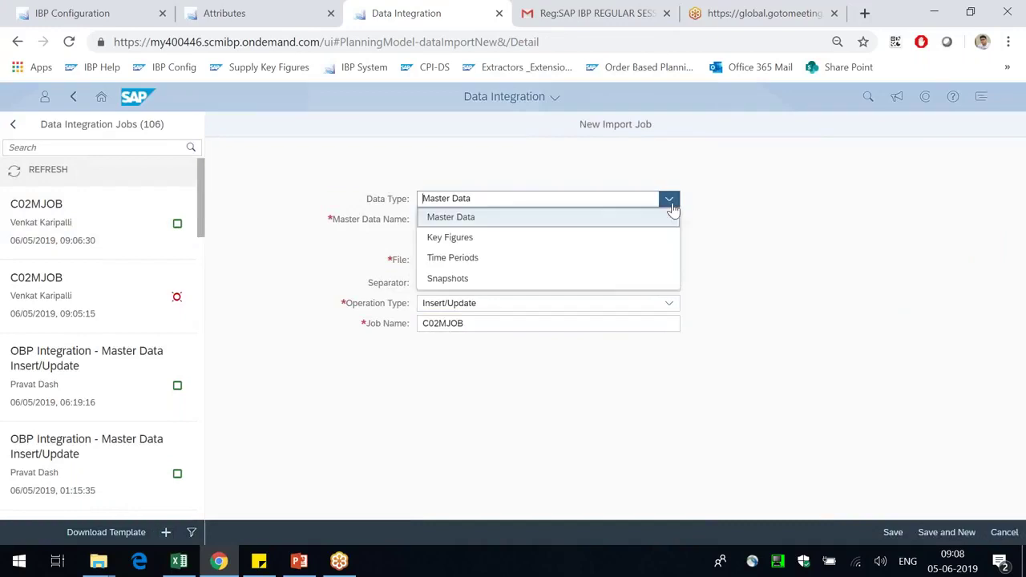
click(472, 268)
drag(583, 124, 609, 170)
click(464, 225)
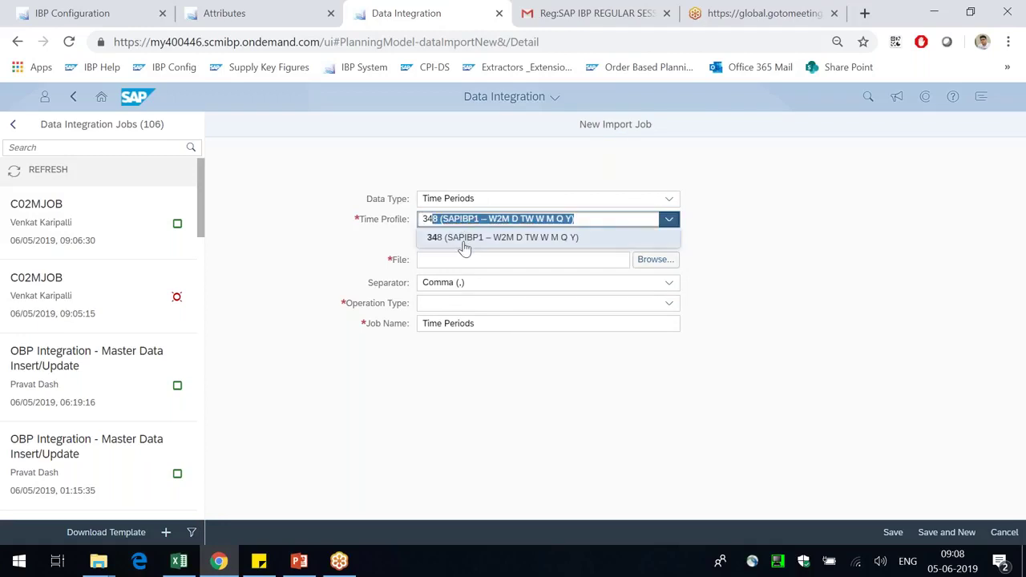
click(465, 240)
Step: Attach 348_TEMPLATE.csv from the Data import folder to the new import job
click(653, 259)
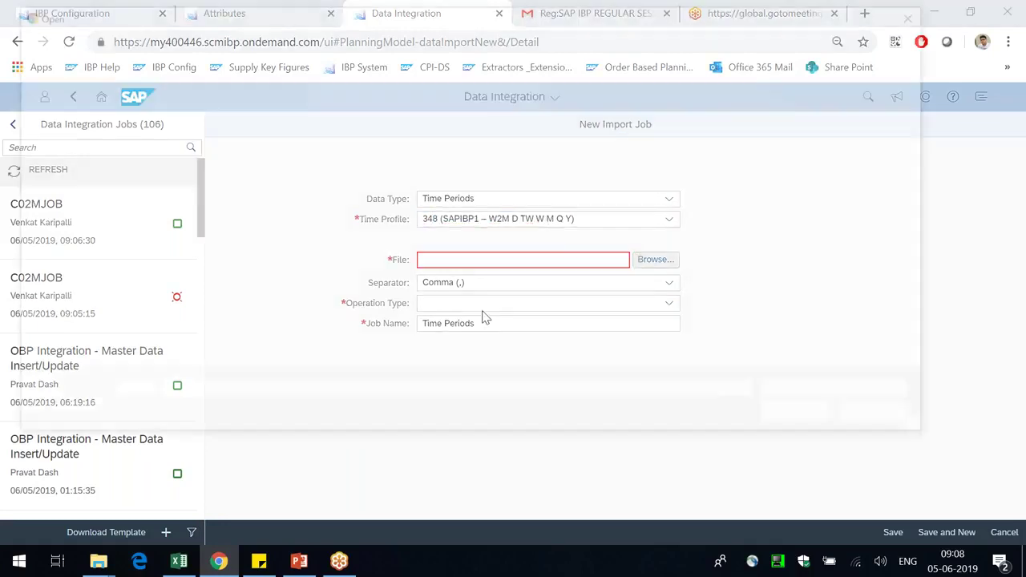
double_click(204, 132)
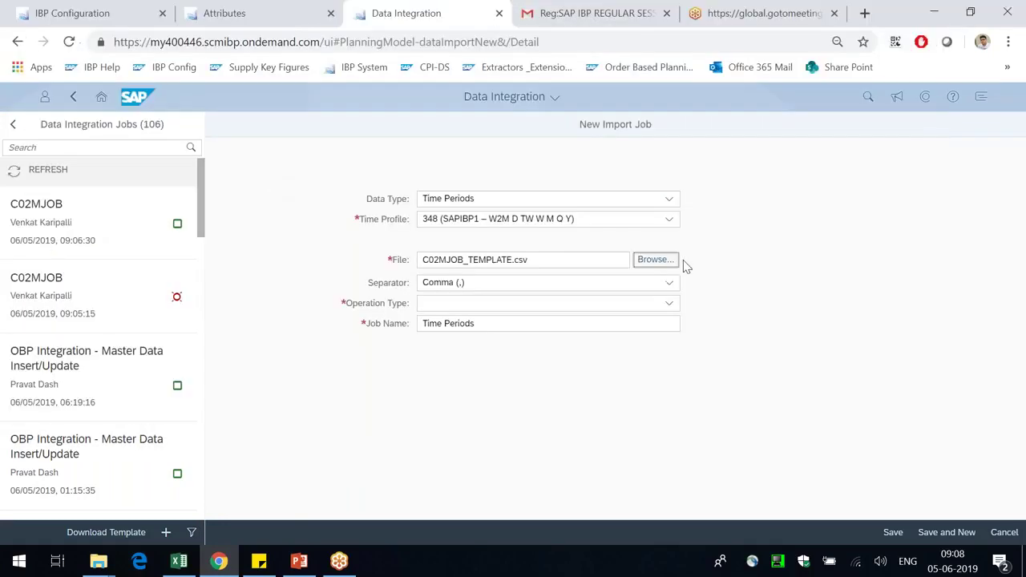
click(656, 260)
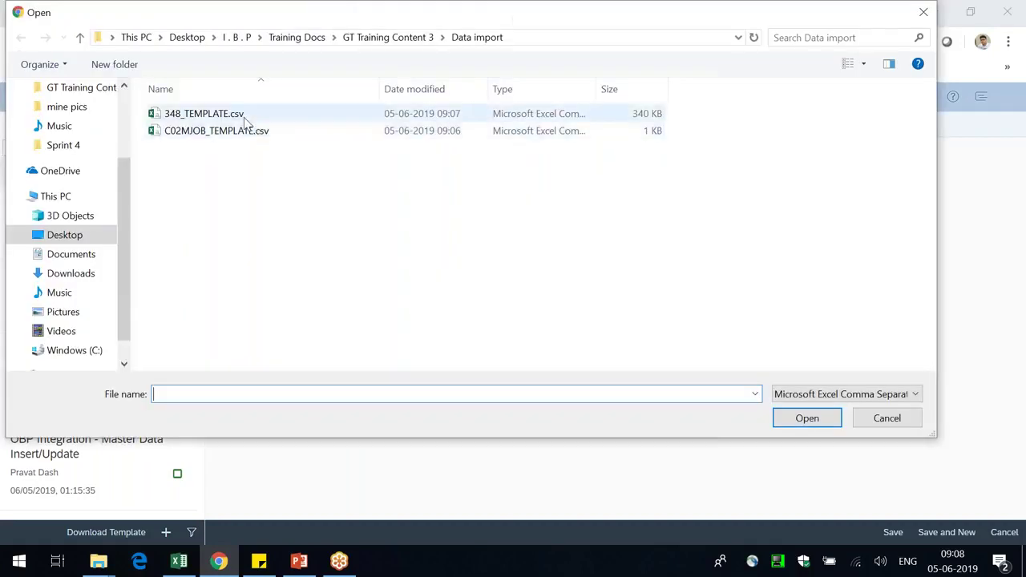
double_click(228, 112)
Step: Set the job's operation type to Replace, then save the Time Periods job and accept replacing the time periods
click(668, 303)
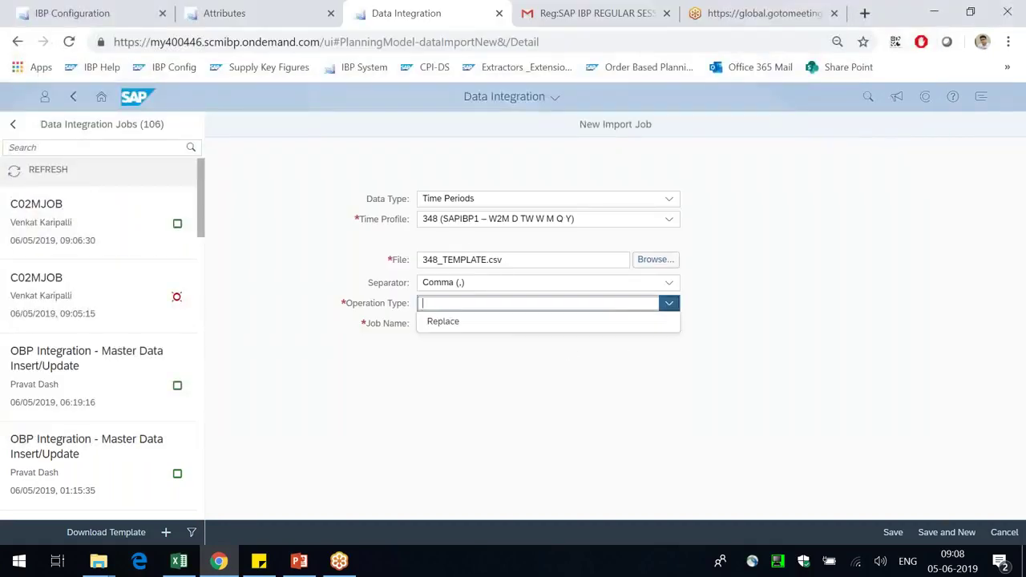
click(481, 382)
click(665, 302)
click(491, 321)
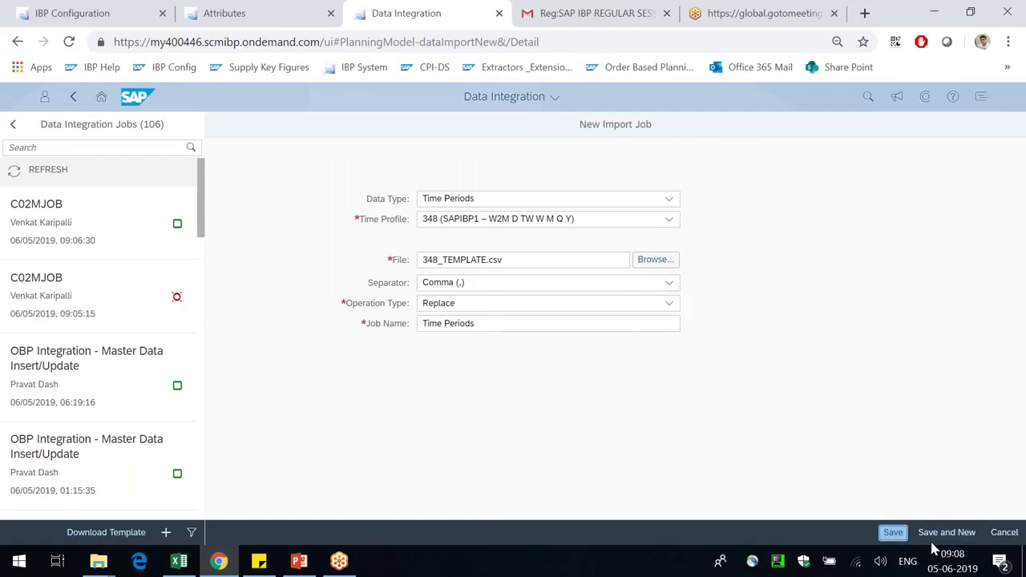
click(893, 533)
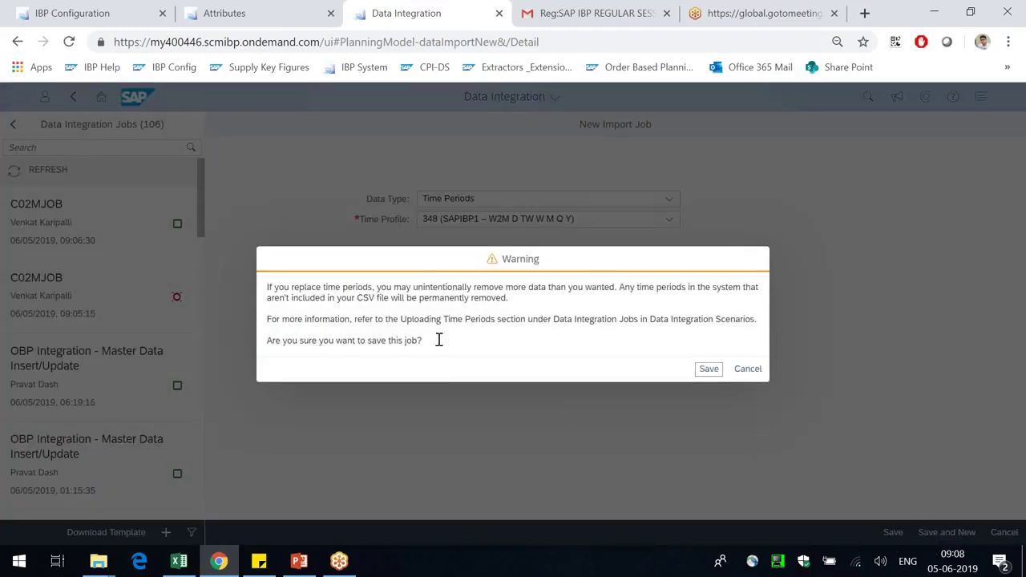
key(Return)
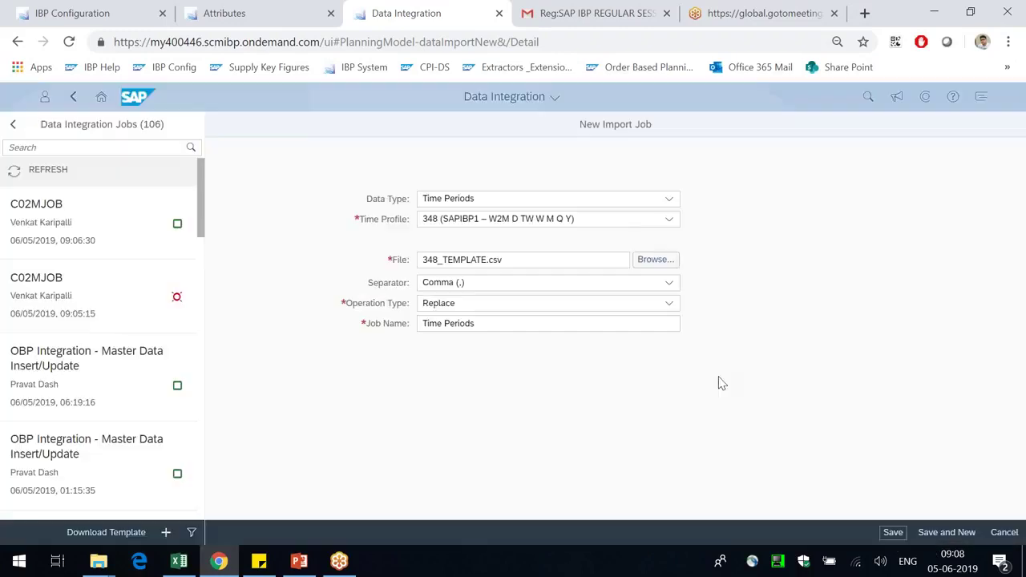
Step: Open the new Time Periods job's details and examine its status and total record count
click(113, 13)
click(407, 12)
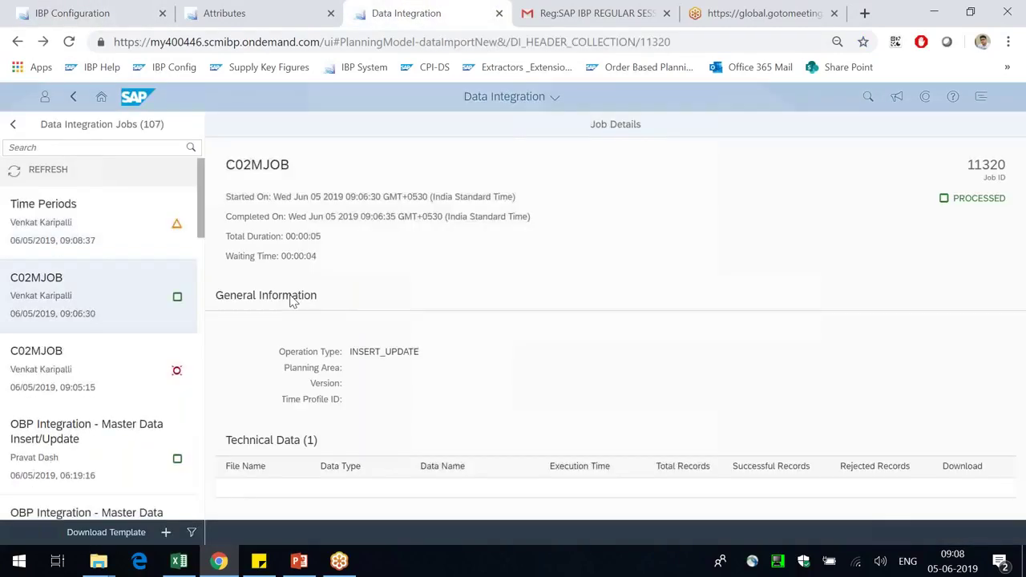
click(48, 213)
click(58, 175)
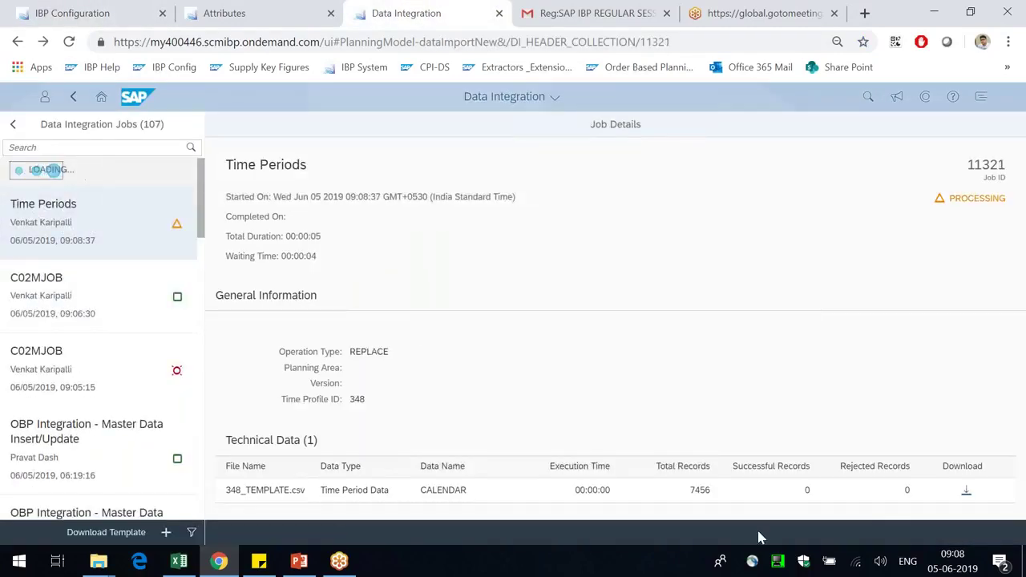
double_click(711, 492)
click(721, 442)
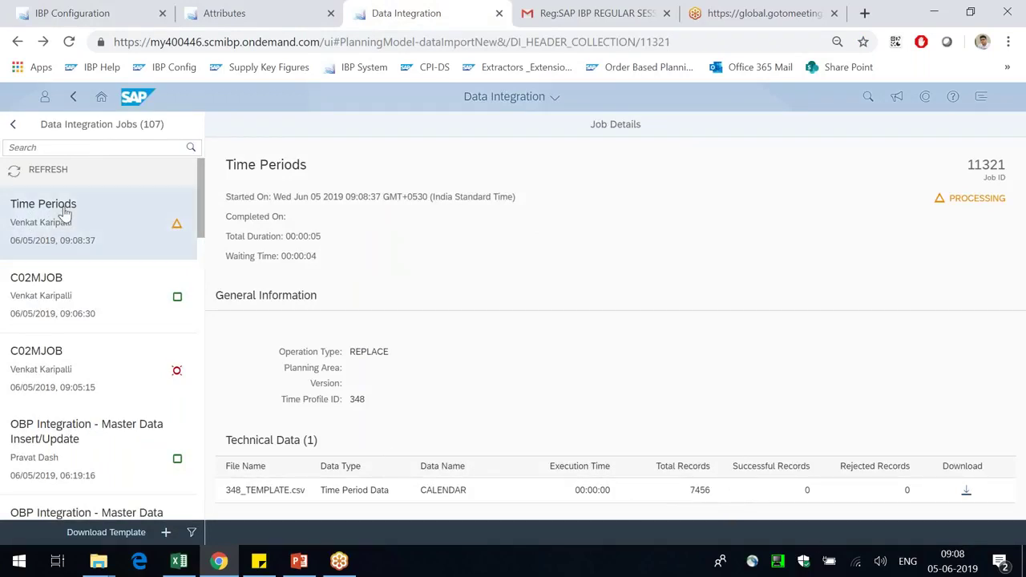
Step: Refresh the job list repeatedly to check the Time Periods job's processing status
click(48, 169)
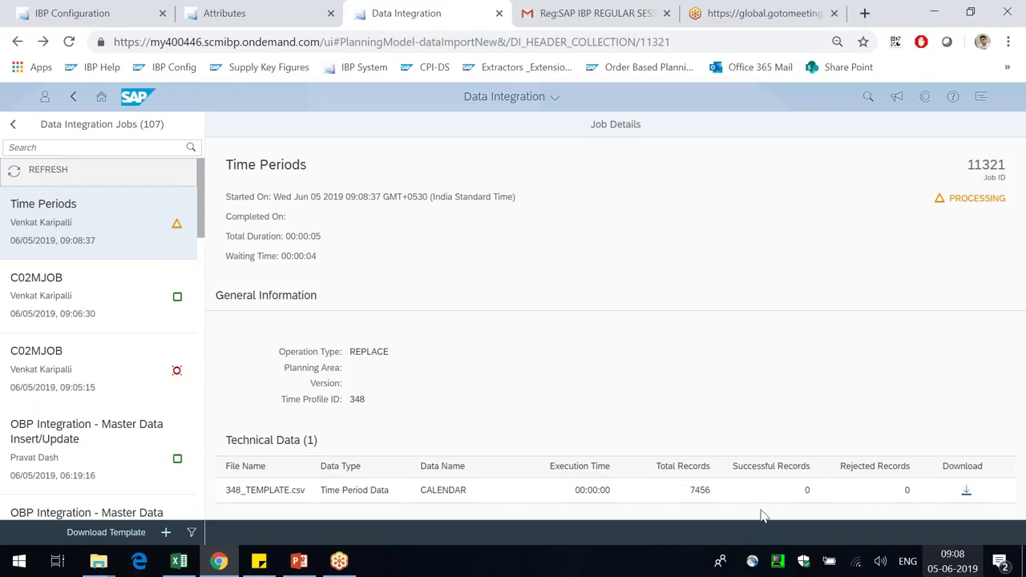
click(53, 176)
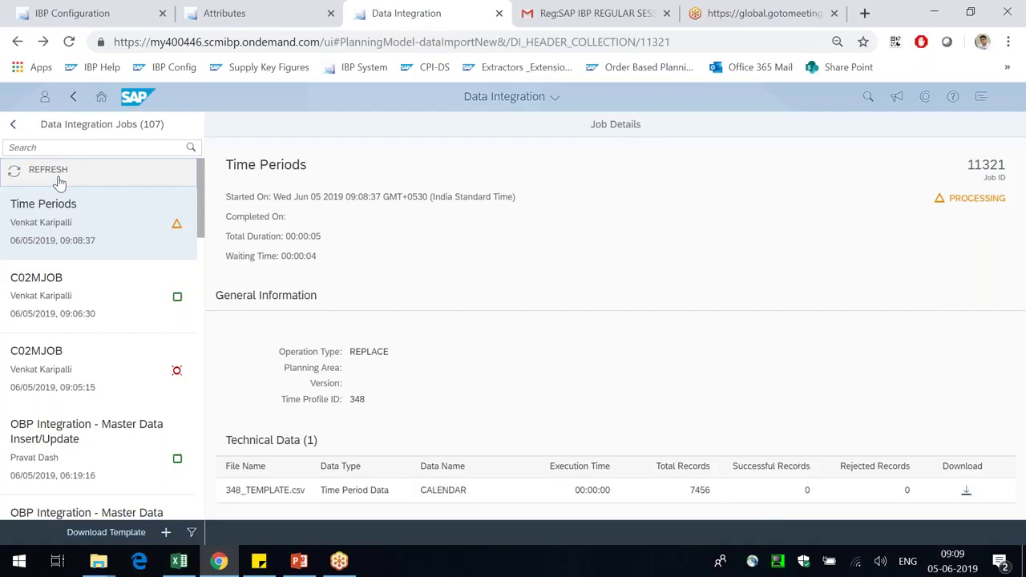
click(59, 183)
click(57, 184)
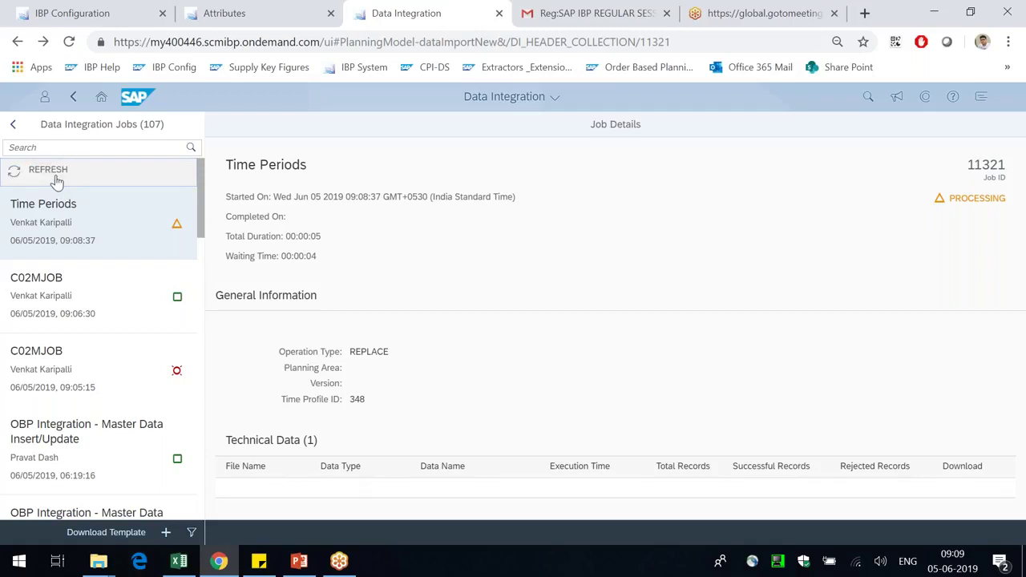
click(57, 183)
click(58, 183)
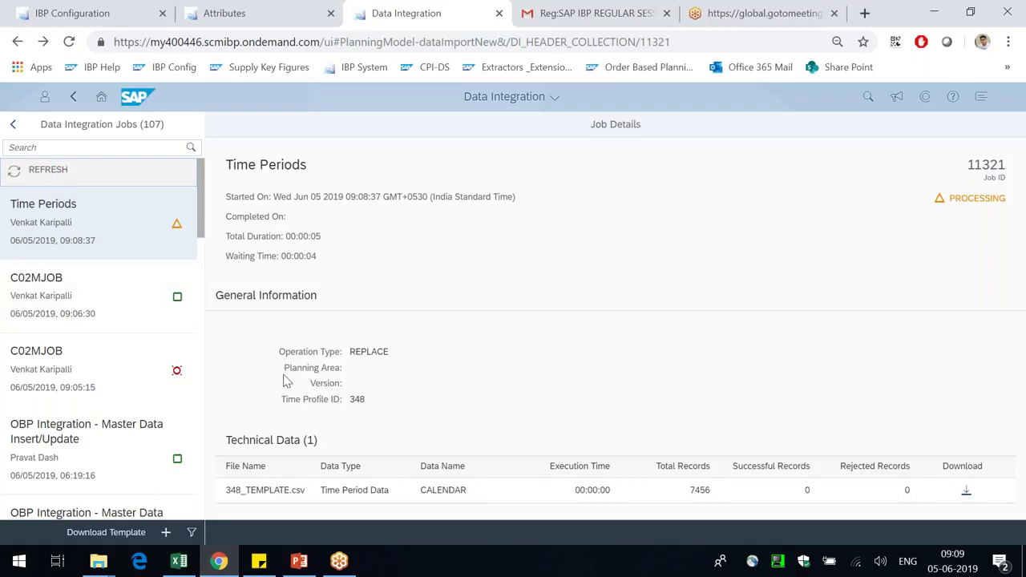
Step: Switch to Book1 in Excel and list INSERT/UPDATE, DELETE and REPLACE in cells F2 to F4 of Sheet2
click(179, 561)
click(141, 519)
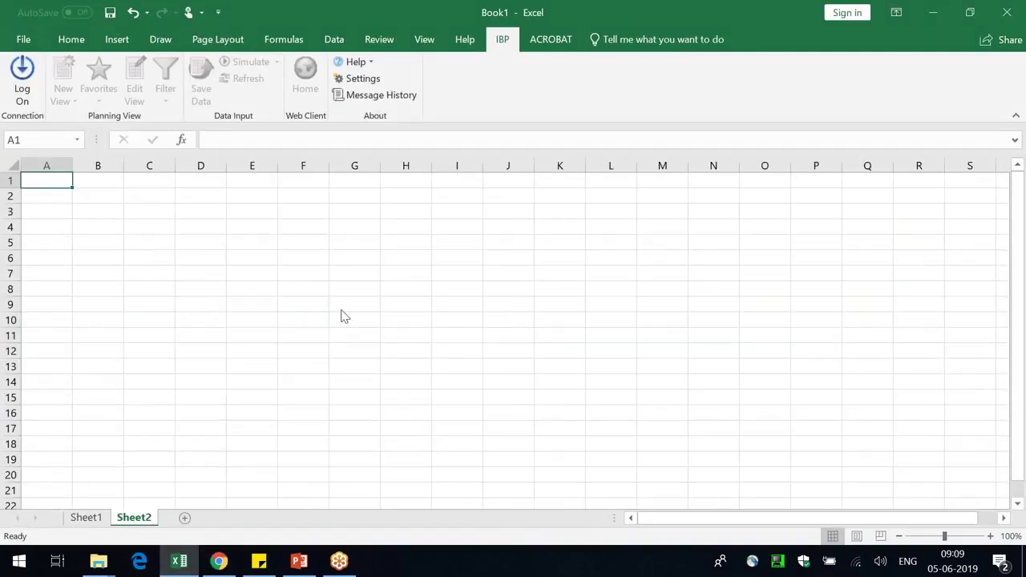
click(317, 198)
text(INSETT)
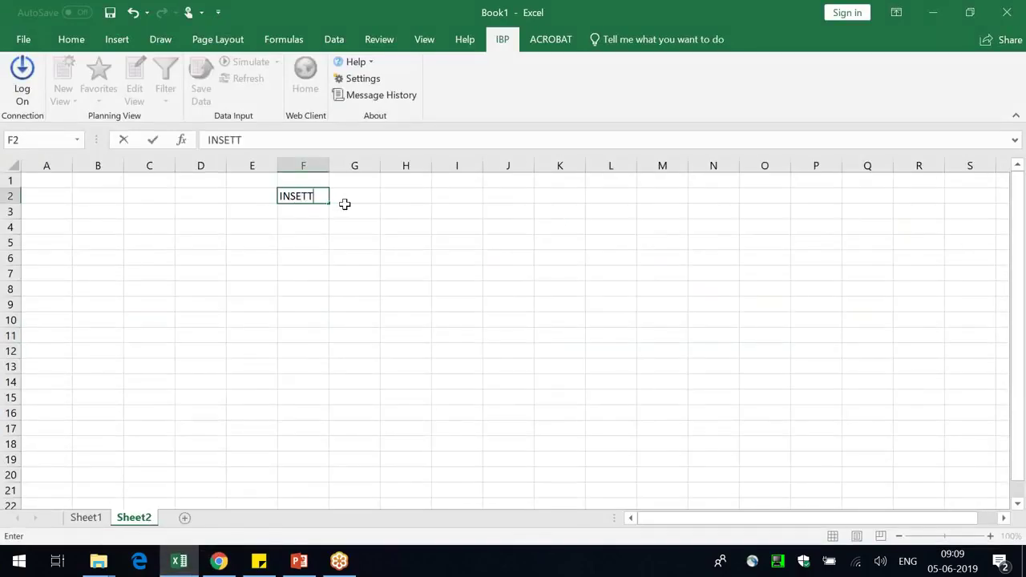
text(RT/UPDATE)
key(Return)
text(DELET)
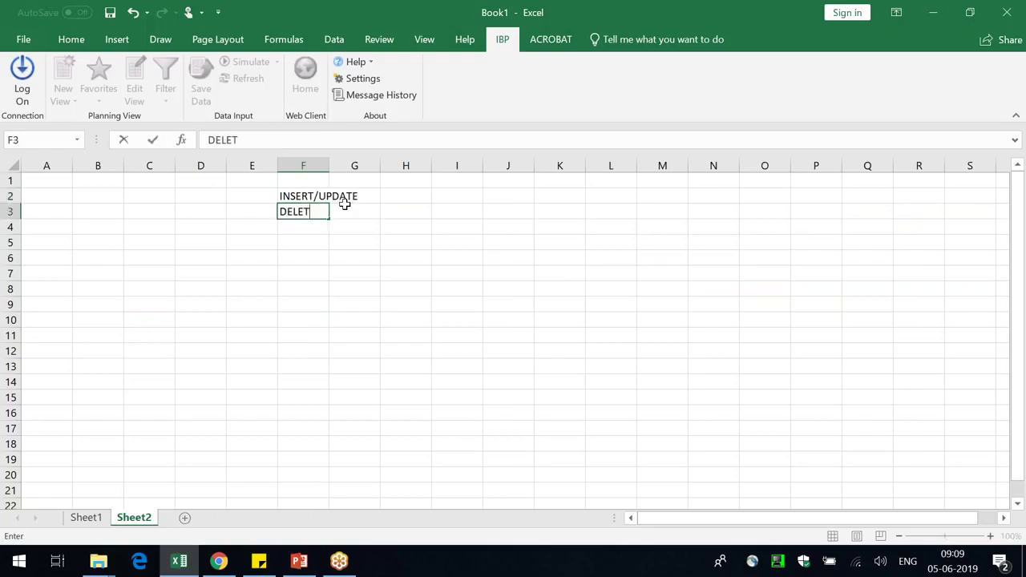
text(E)
key(Return)
text(REPLACE)
key(Return)
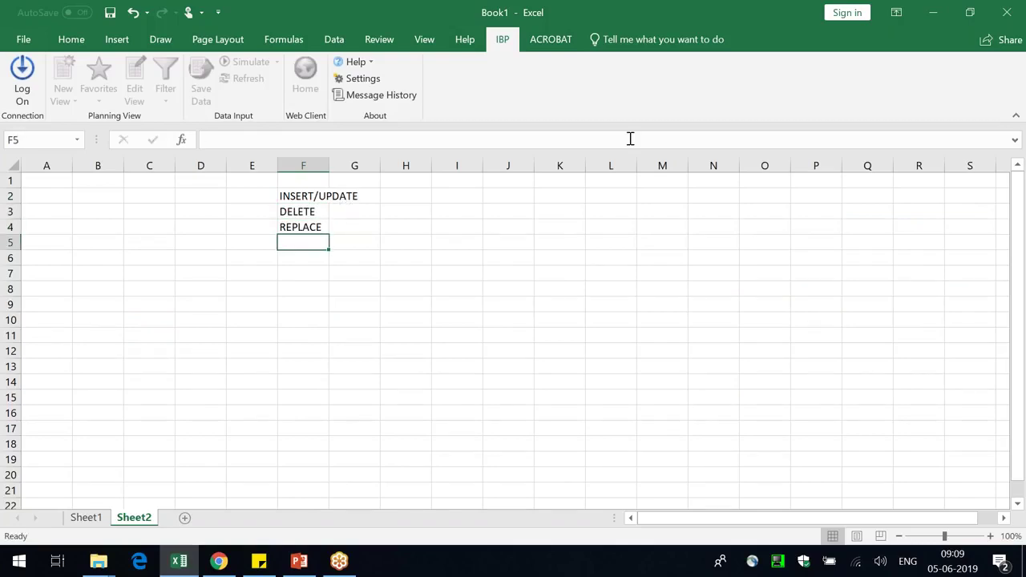
Step: Fit column F to its text, then merge cells M8 to P8 and enter the title Mainteance Job
double_click(328, 165)
click(752, 380)
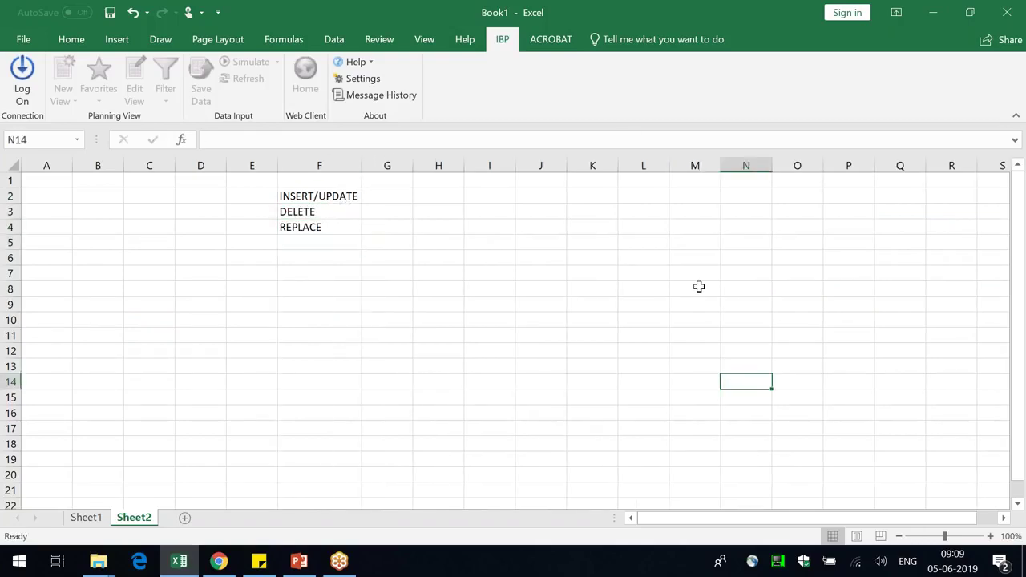
click(701, 287)
drag(755, 290, 849, 290)
click(71, 39)
click(392, 93)
text(mAINTEANCE)
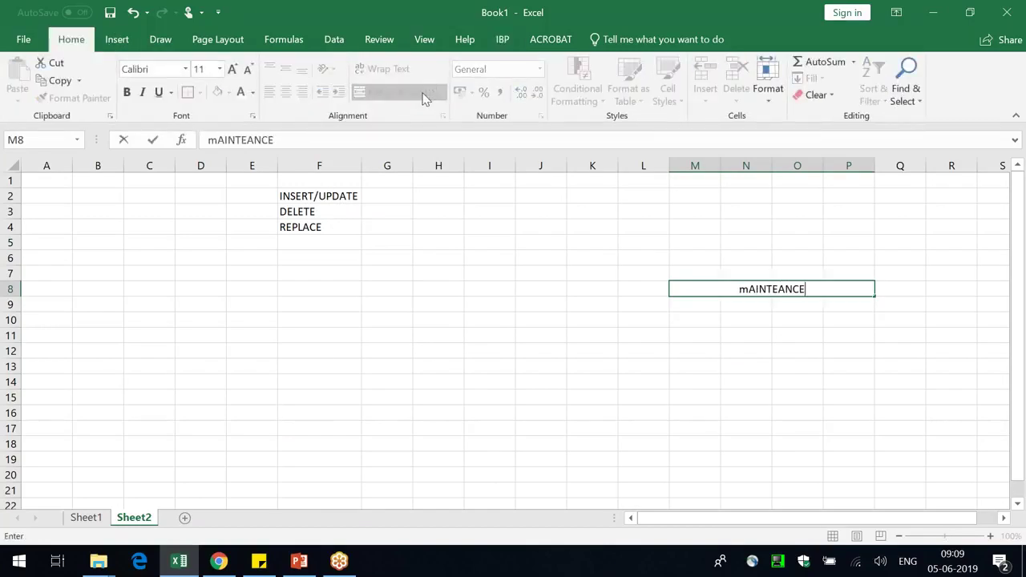
text( Job)
key(Return)
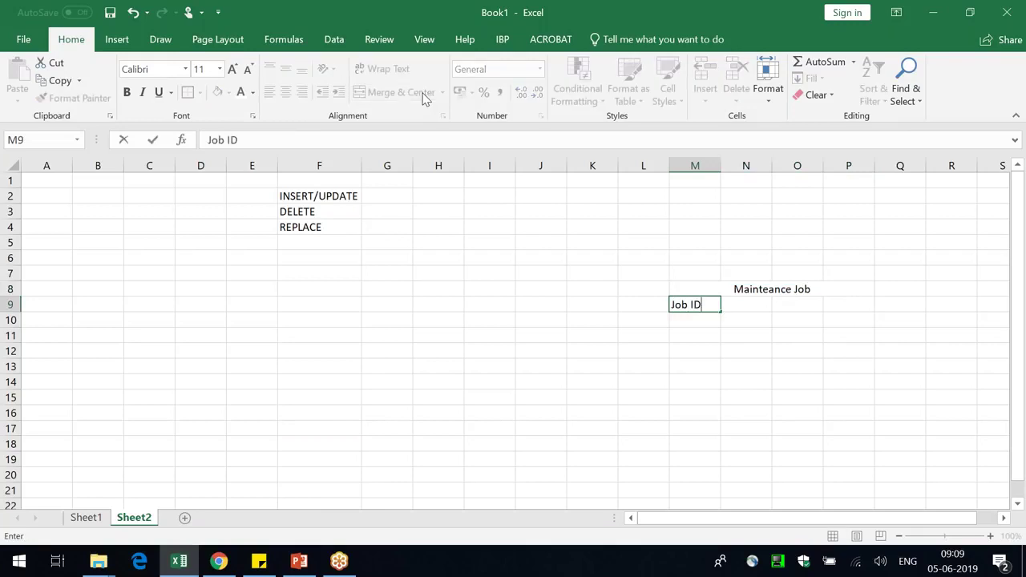
Step: Enter the headers Job ID, Job Type and Job Technicain in M9 to O9 and widen the technician column
key(Page_Down)
key(ctrl+Up)
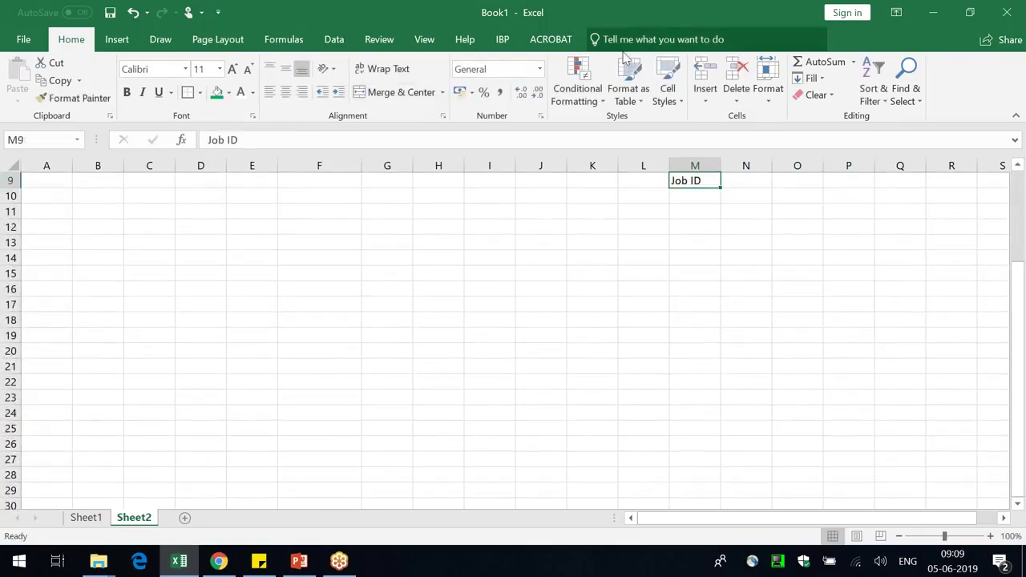
scroll(737, 409, up, 3)
click(748, 305)
text(Job )
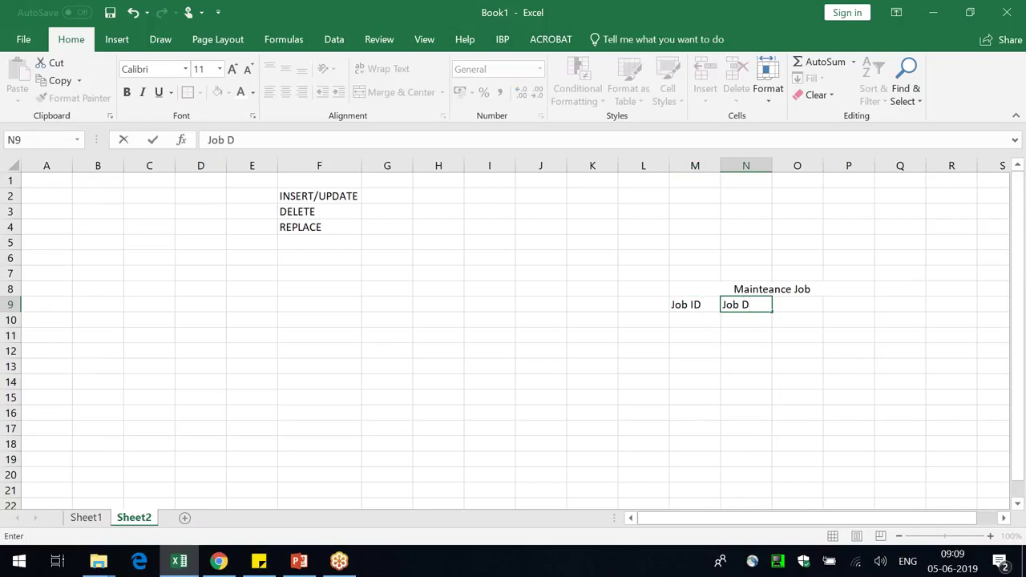
text(Type)
key(Return)
key(Right)
key(Up)
text(Job Technicain)
key(Return)
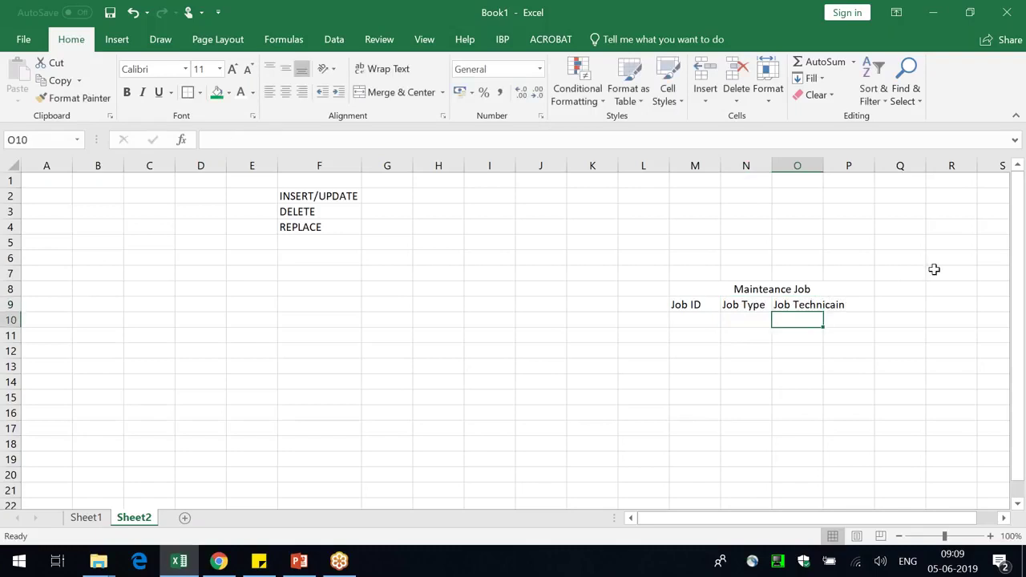
drag(824, 166, 848, 166)
Step: Fill the first job row with Chenmical as the ID, Shjitd as the type and xyz as the technician
click(682, 327)
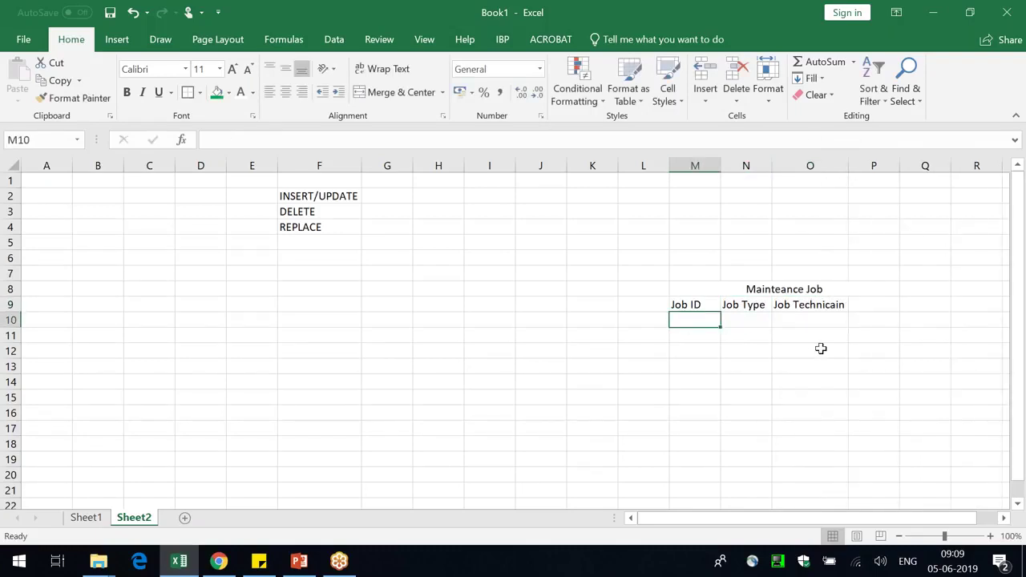
text(Chenical)
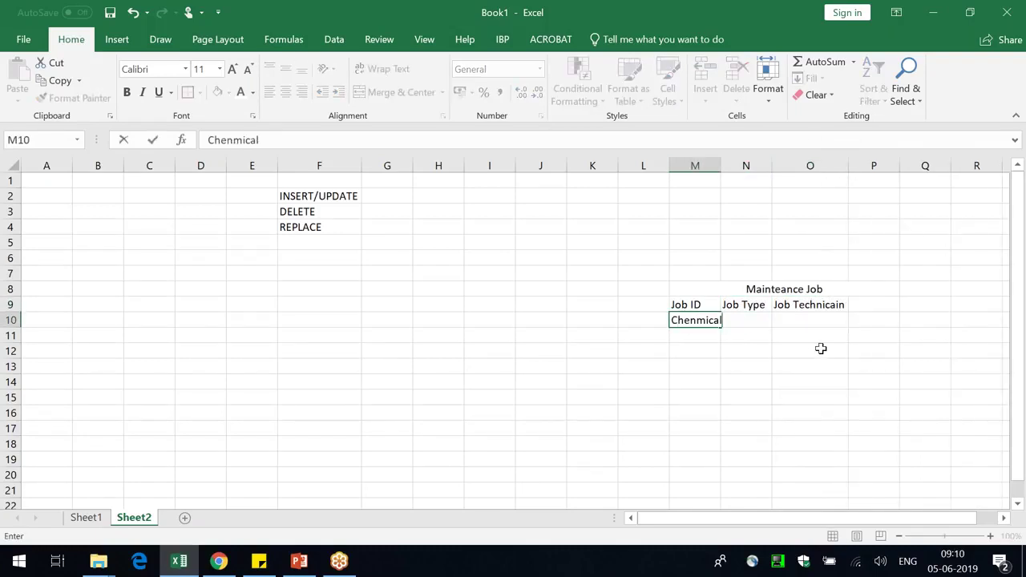
text(cal)
key(Tab)
text(Shji)
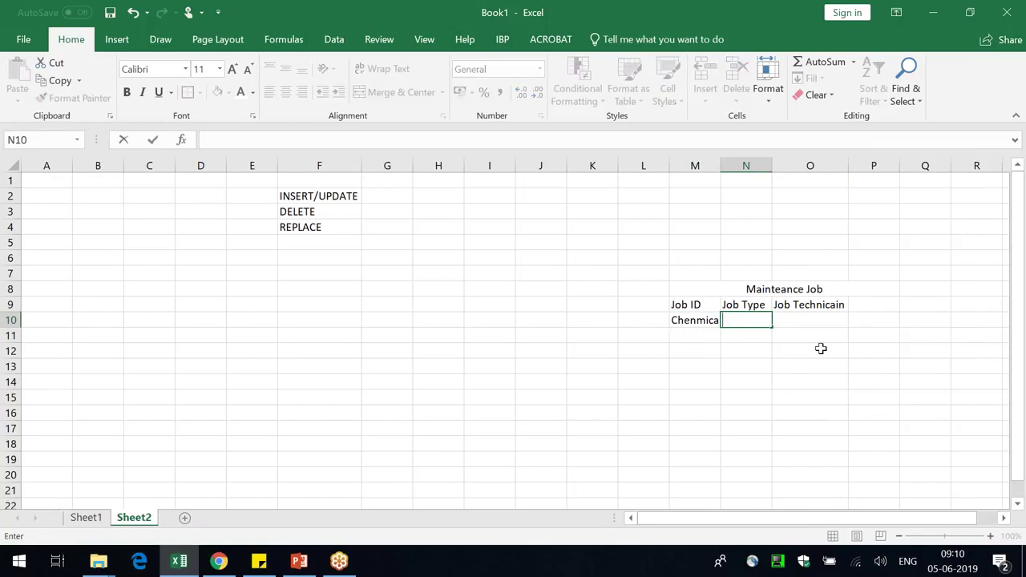
text(td)
key(Tab)
key(Down)
key(Up)
text(xyz)
key(Return)
Step: Delete columns H to K and widen the Job ID column to fit its text
drag(438, 165, 593, 165)
click(736, 79)
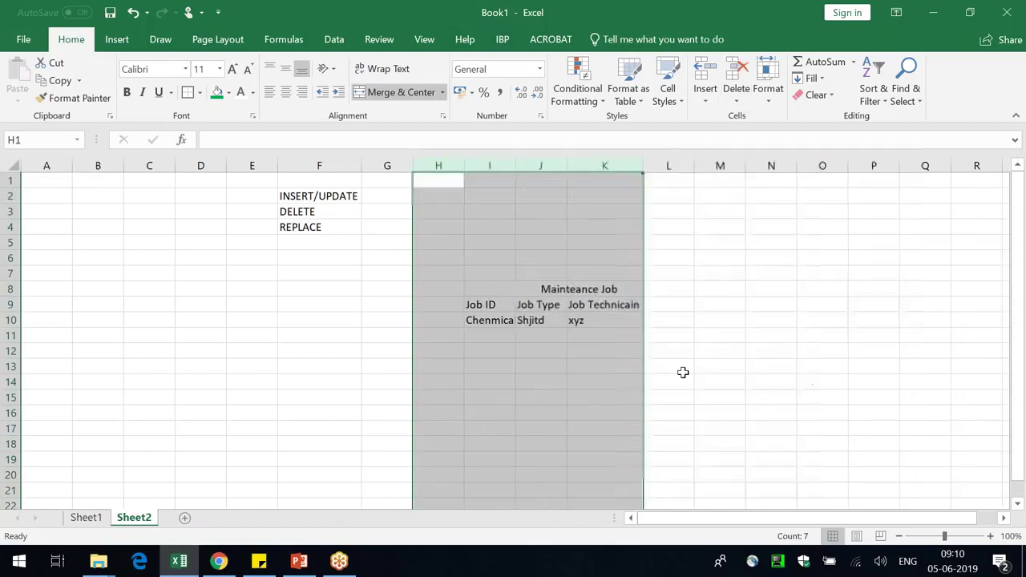
click(672, 395)
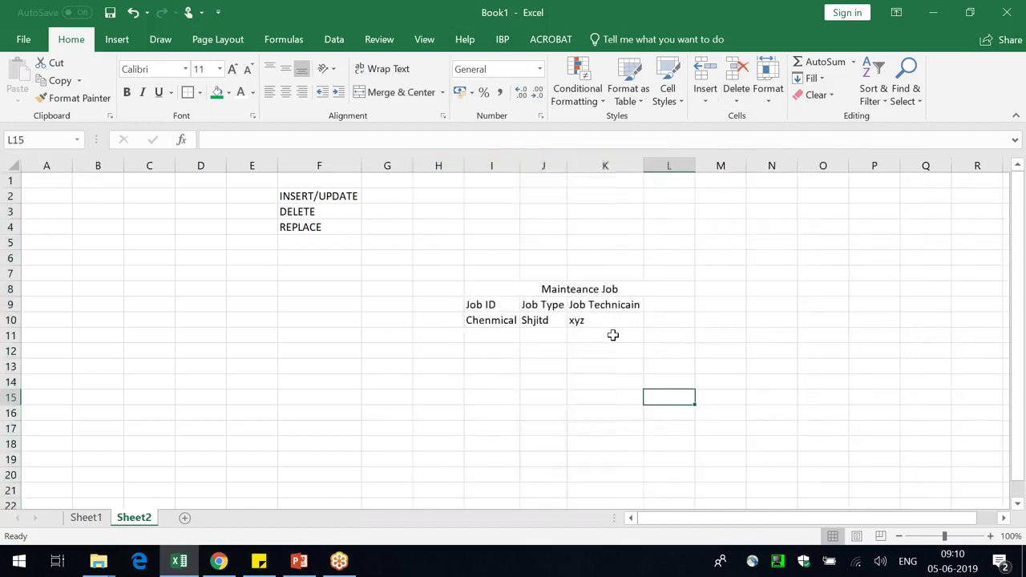
Step: Correct the first job's type to Shutdown and widen the Job ID and Job Type columns
double_click(550, 319)
double_click(550, 319)
text(Shu)
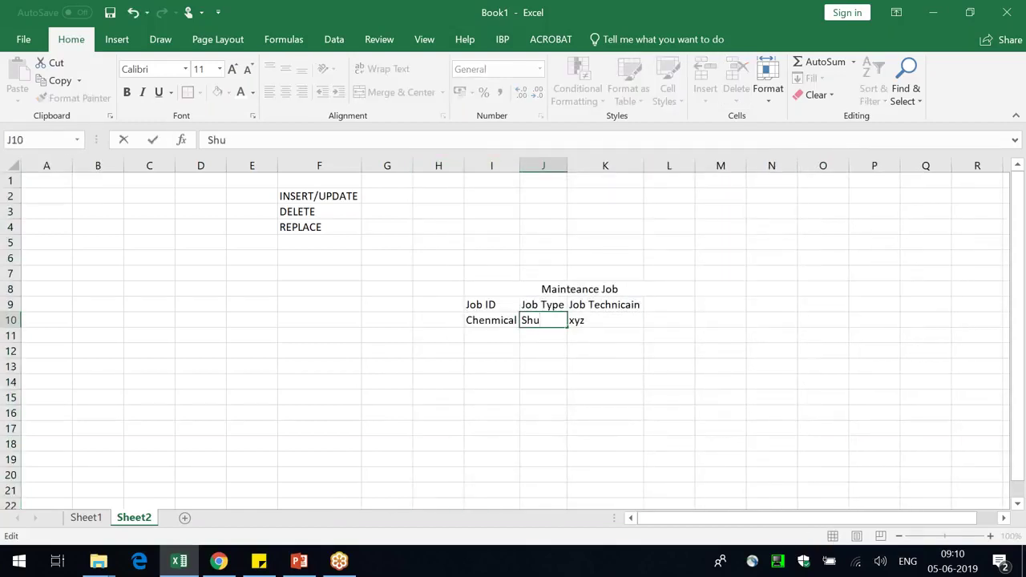
text(tdown)
key(Return)
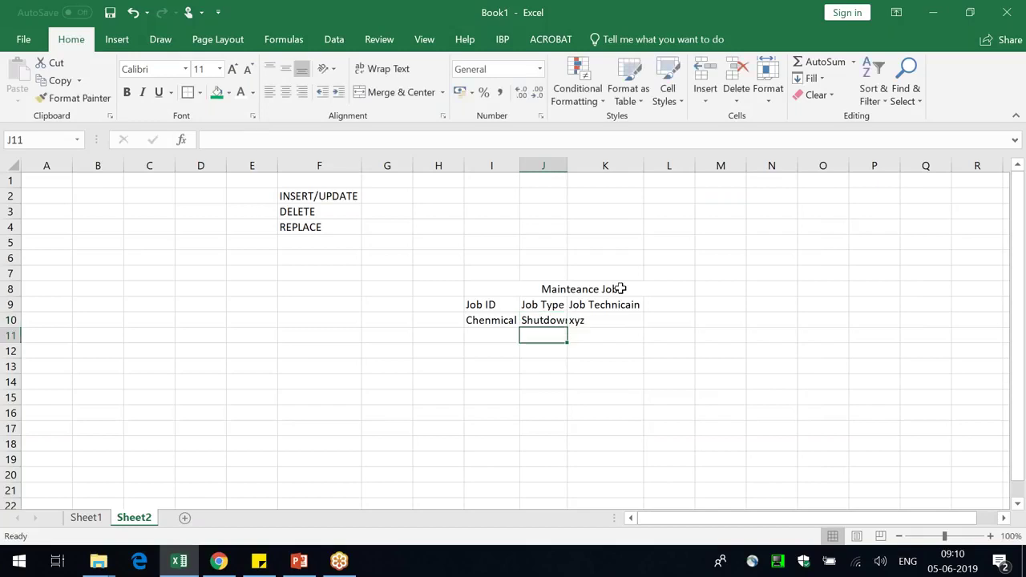
drag(570, 164, 602, 164)
drag(520, 164, 552, 165)
Step: Replace the technician placeholder xyz in K10 with a technician's first name
double_click(668, 320)
double_click(643, 320)
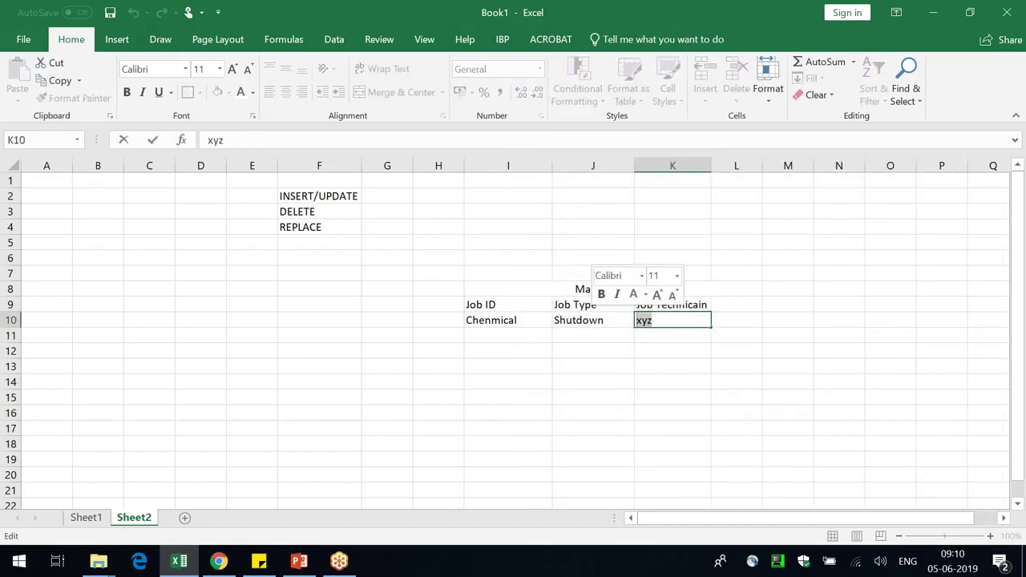
text(JOh)
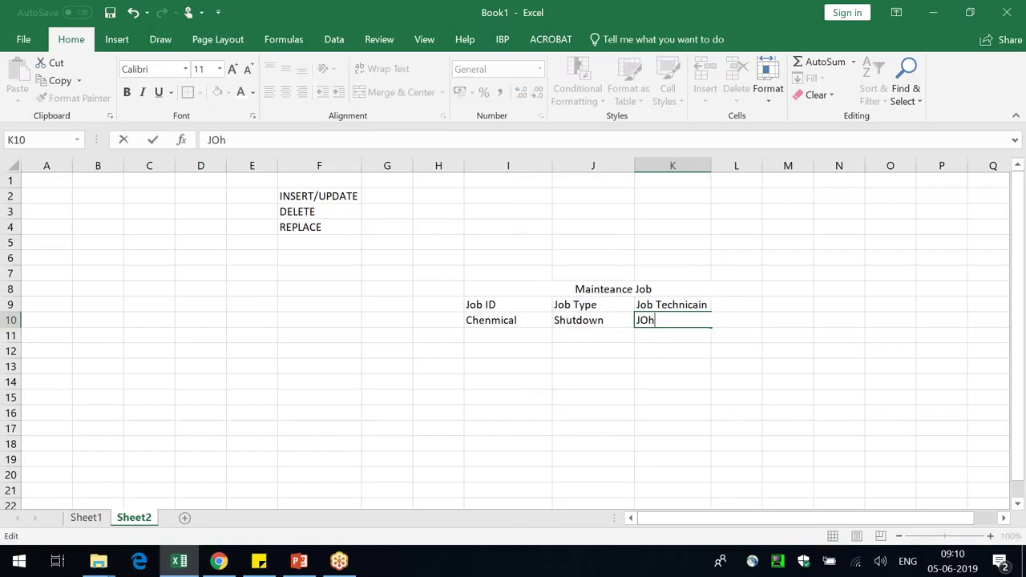
text(ohn)
key(Return)
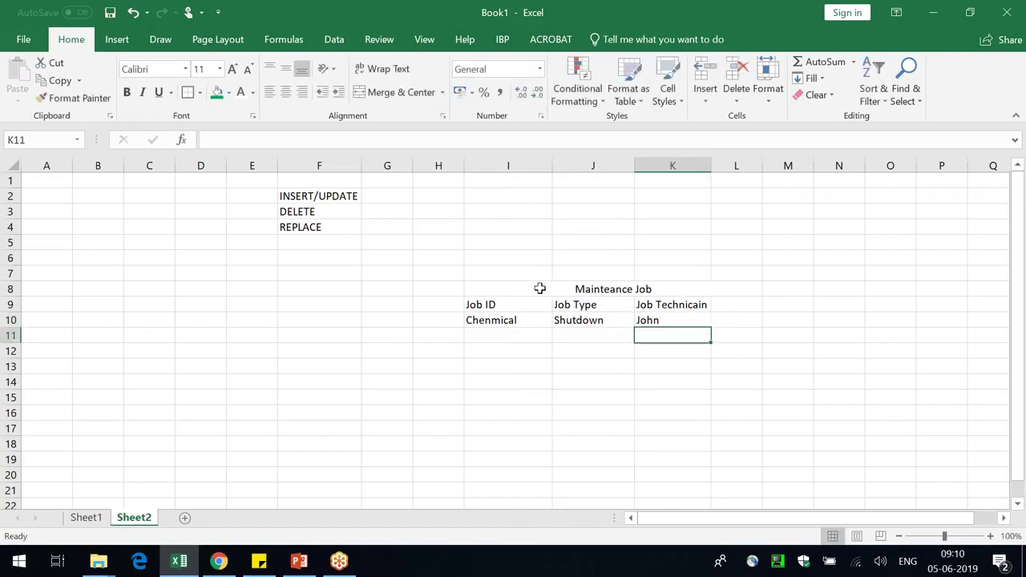
Step: Format the table's header cells I9 to K9 with green fill and bold white text, and widen column K
drag(529, 307, 674, 304)
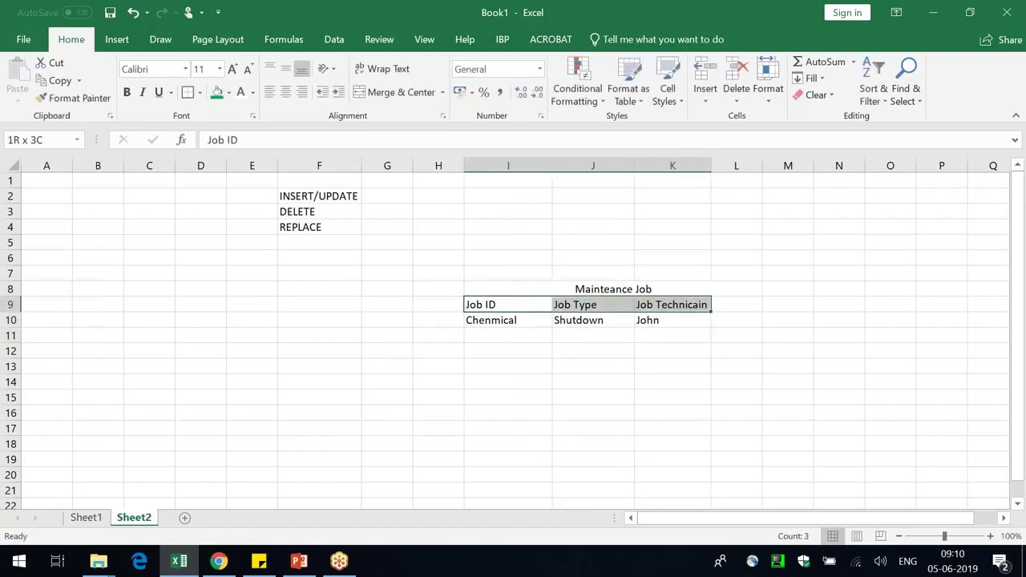
click(216, 92)
click(126, 91)
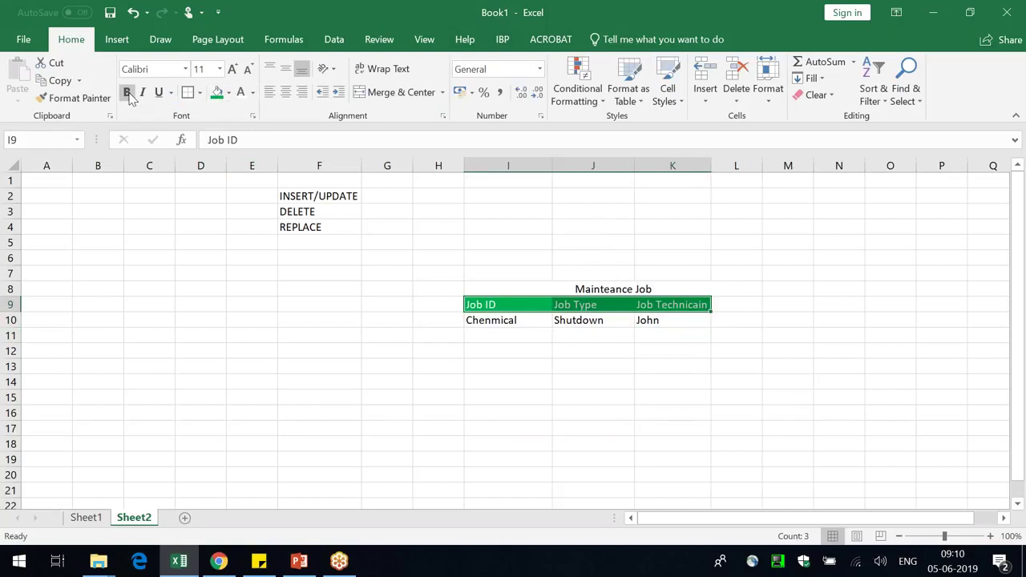
click(352, 364)
drag(711, 165, 729, 166)
click(857, 320)
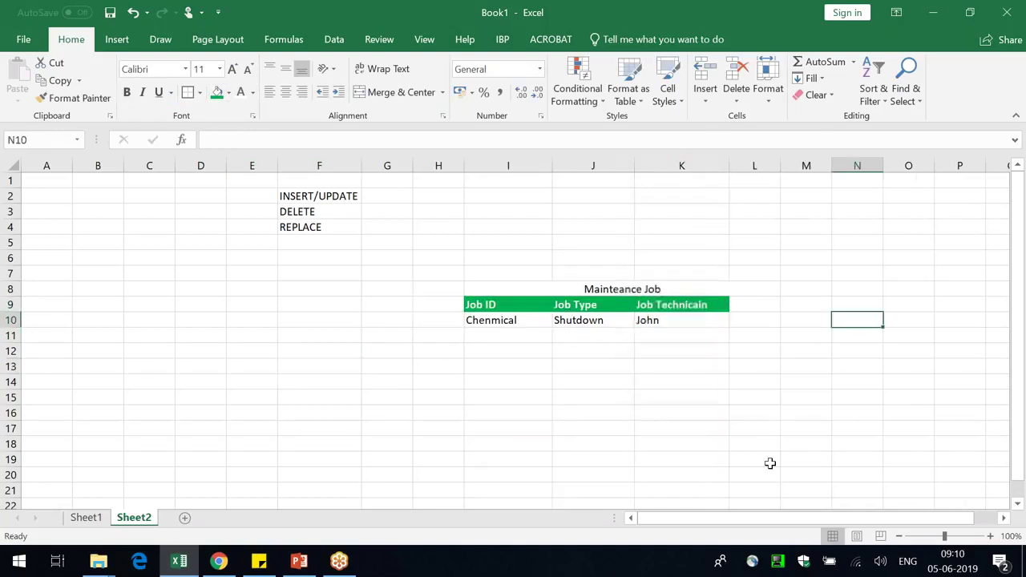
Step: Append "- HANA" to the Mainteance Job title and make the word HANA bold green
click(633, 288)
double_click(634, 288)
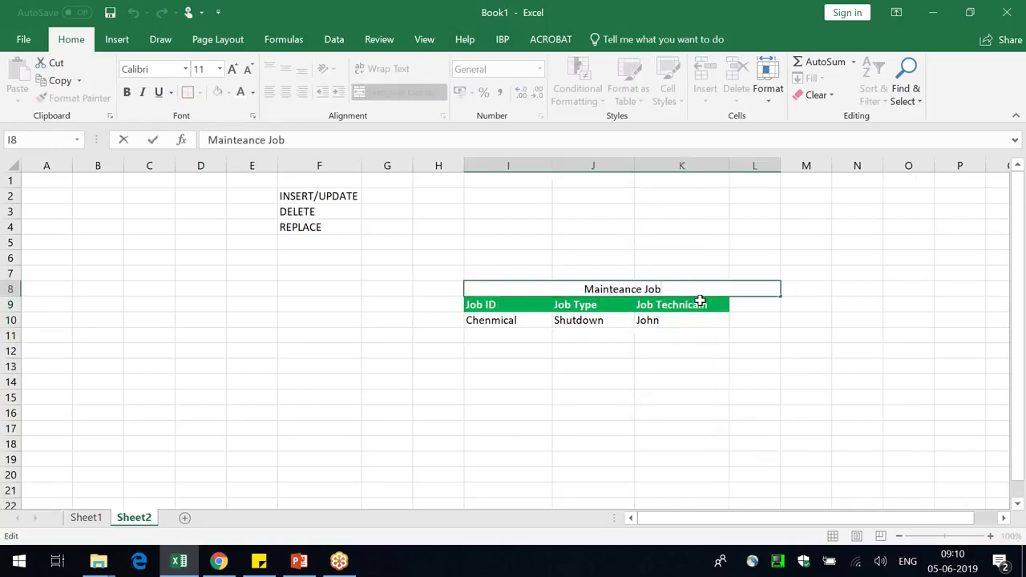
text(- HANA)
key(ctrl+shift+Left)
key(ctrl+b)
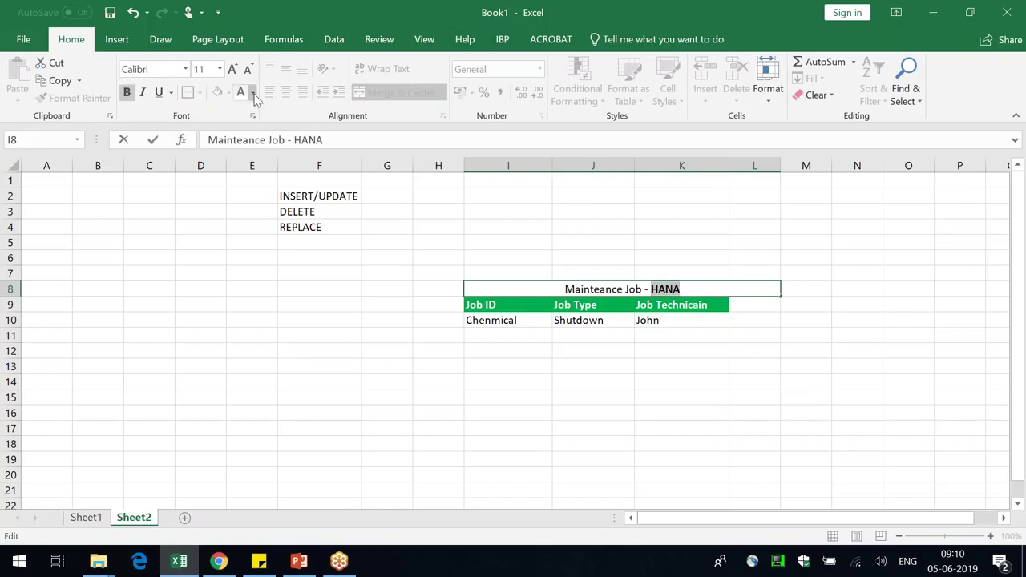
click(253, 94)
click(309, 230)
click(389, 335)
Step: Copy the whole HANA table to A8 and widen columns A to C to fit its contents
drag(534, 290, 662, 321)
key(ctrl+c)
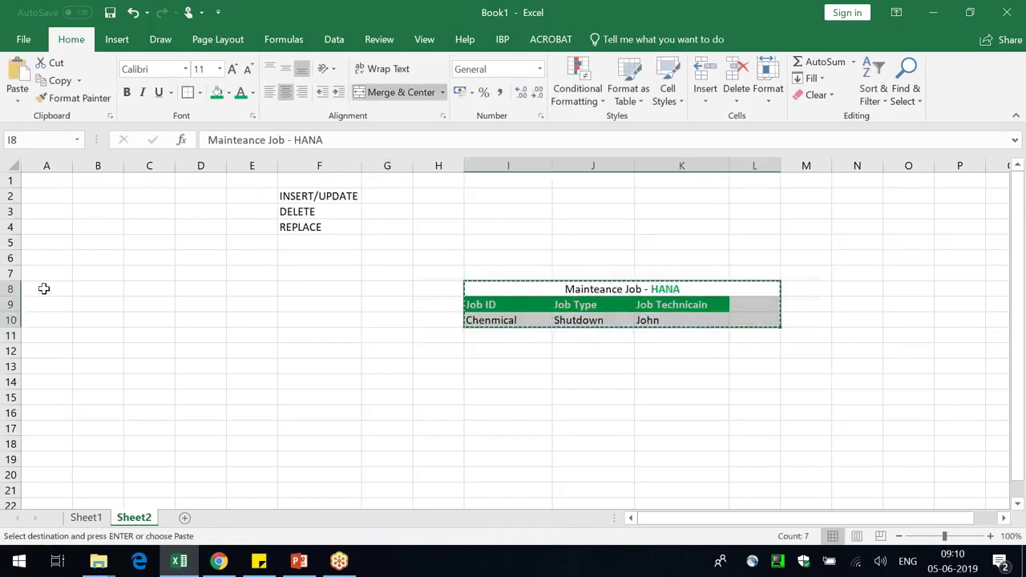
click(45, 288)
key(ctrl+v)
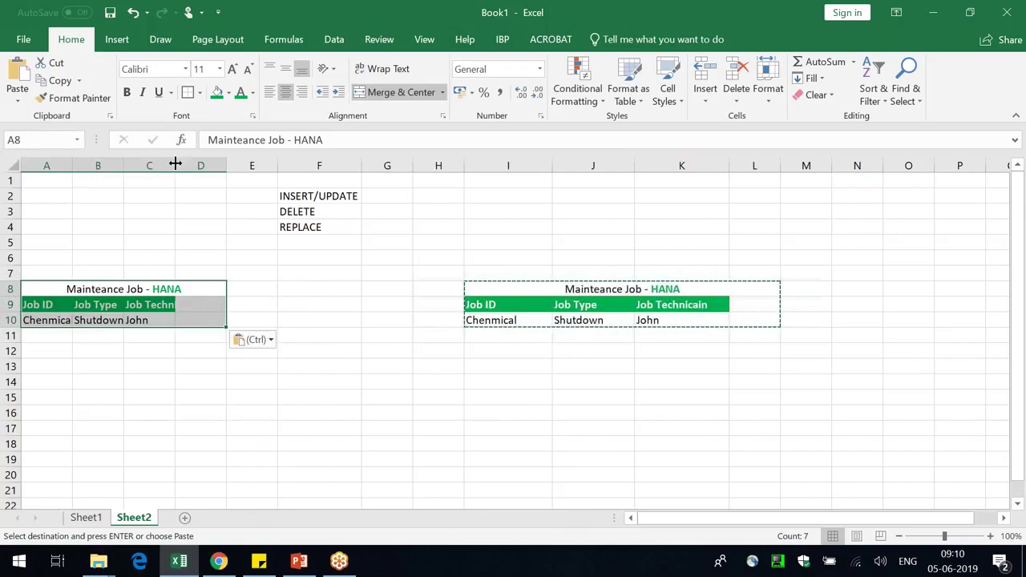
drag(174, 163, 200, 164)
drag(122, 167, 148, 170)
drag(72, 165, 113, 165)
click(311, 486)
Step: Change HANA to Template in the copied table's title and colour that word gold
double_click(220, 288)
double_click(221, 288)
text(Template)
key(Return)
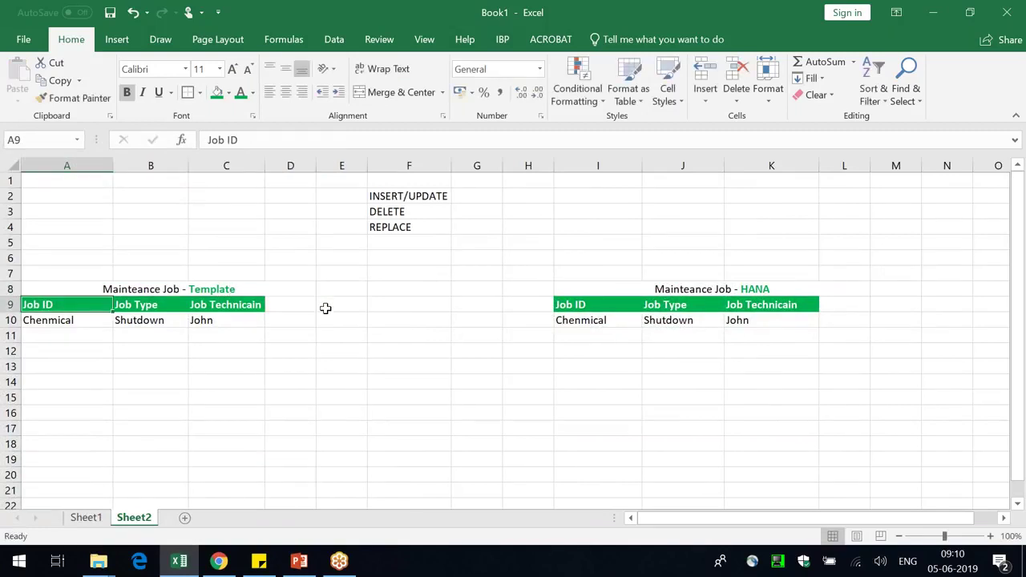
double_click(225, 282)
double_click(222, 287)
double_click(222, 289)
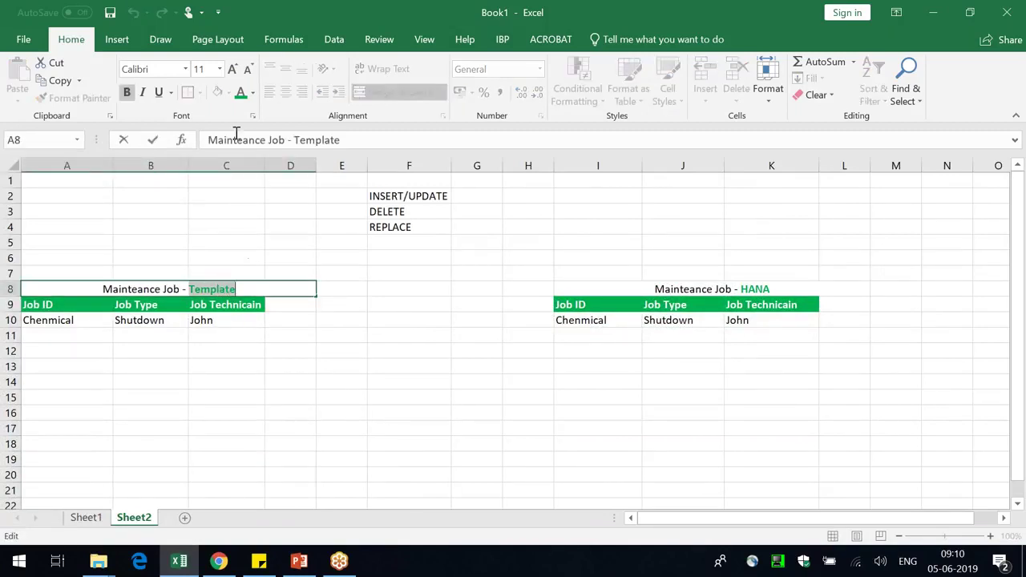
click(253, 93)
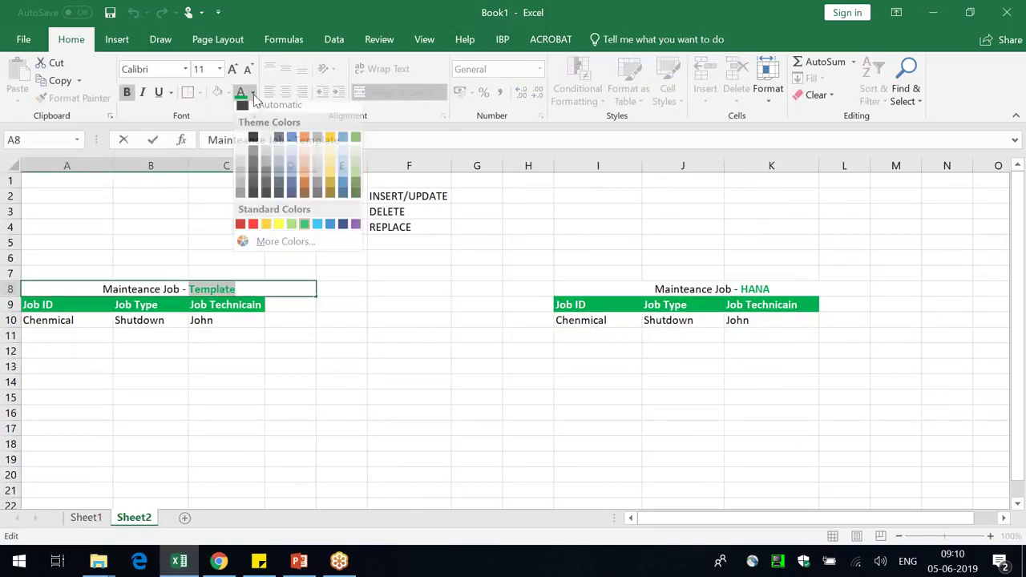
click(330, 143)
click(290, 335)
Step: Fill the Template table's header cells A9 to C9 with gold
drag(46, 305, 226, 305)
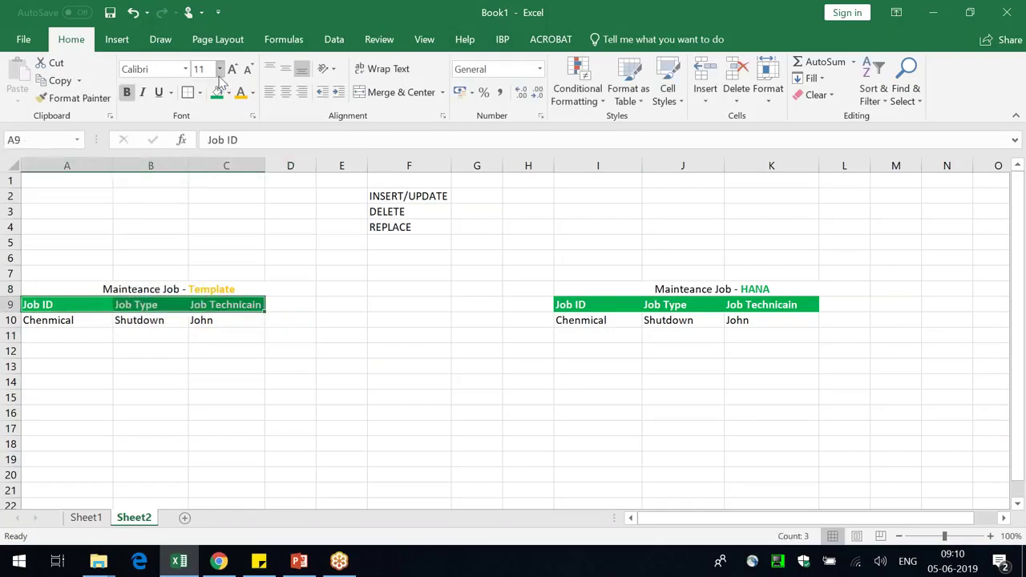
click(229, 92)
click(305, 132)
click(348, 425)
Step: In the Template table's first row, correct the job ID to Chemical and enter a different technician's first name
click(76, 366)
double_click(81, 320)
drag(92, 320, 23, 319)
text(Chmi)
key(BackSpace)
text(emical)
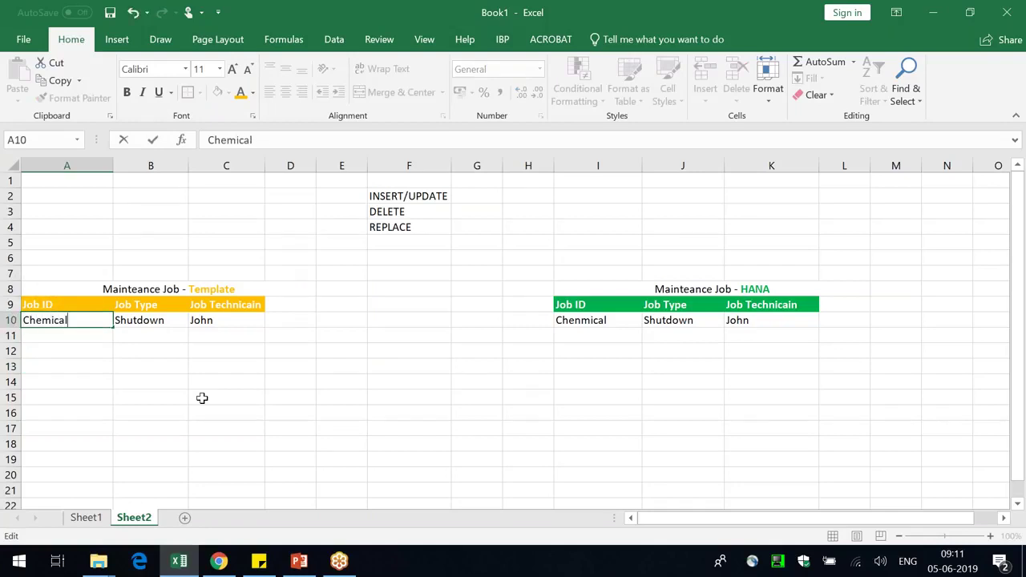
key(Return)
key(Right)
key(Up)
key(Right)
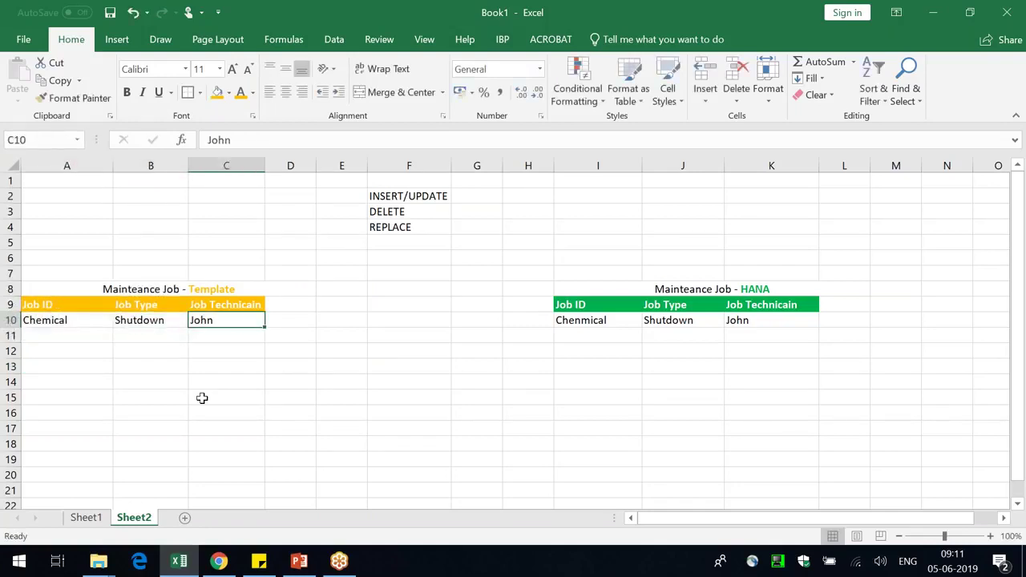
text(Sete)
text(teve)
key(Return)
Step: Add a second Template row with job ID Oil Cleaning, type Shutdown and the same technician as the first row
key(Left)
key(Left)
text(Oil Cleaning)
key(Return)
key(Right)
key(Up)
text(Shutdown)
key(Tab)
text(Steve)
click(454, 350)
Step: Compare the Template and HANA tables' job IDs and job types in light of the INSERT/UPDATE operation
drag(173, 302, 228, 335)
click(411, 199)
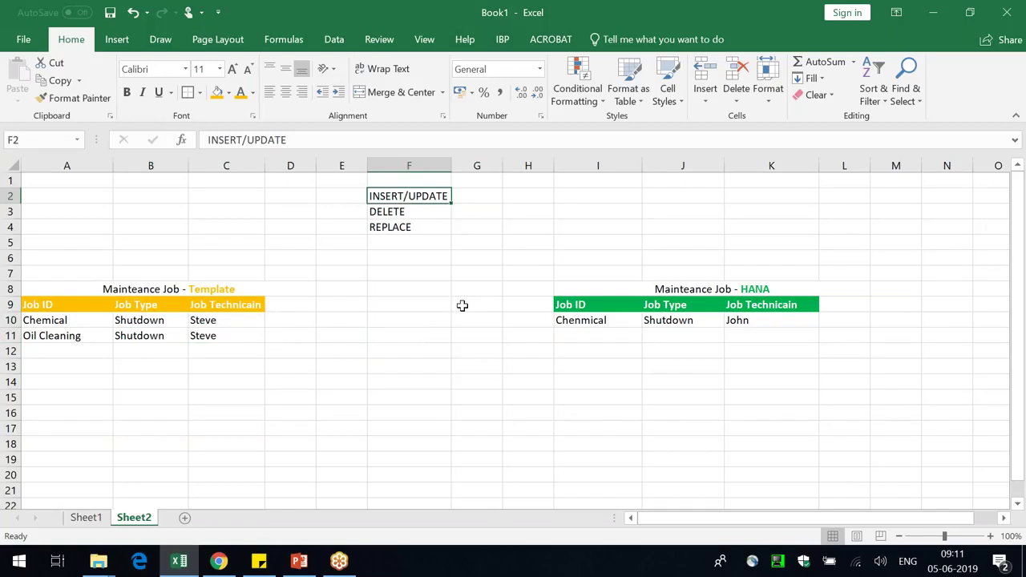
click(60, 304)
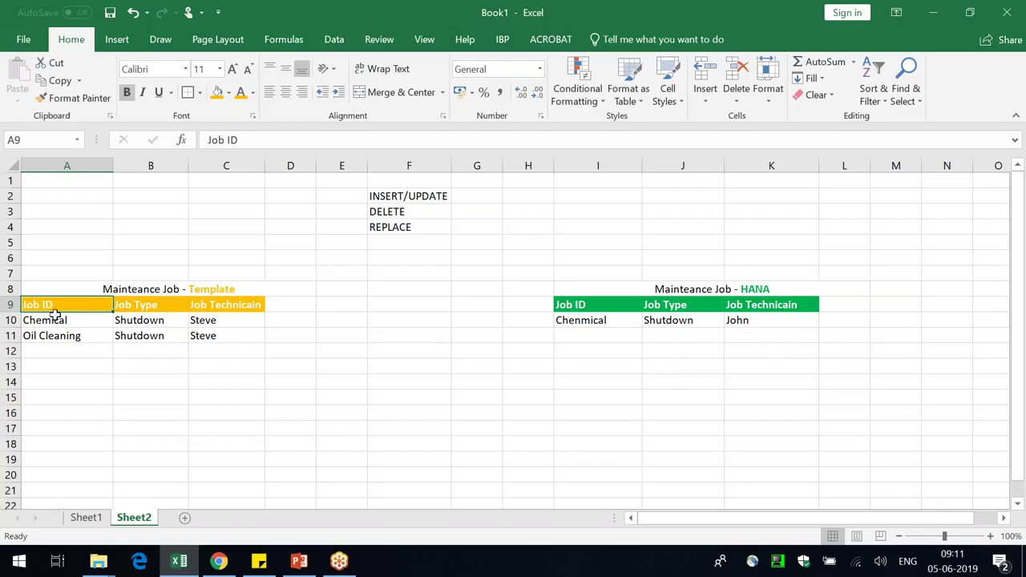
drag(604, 319, 599, 336)
click(602, 319)
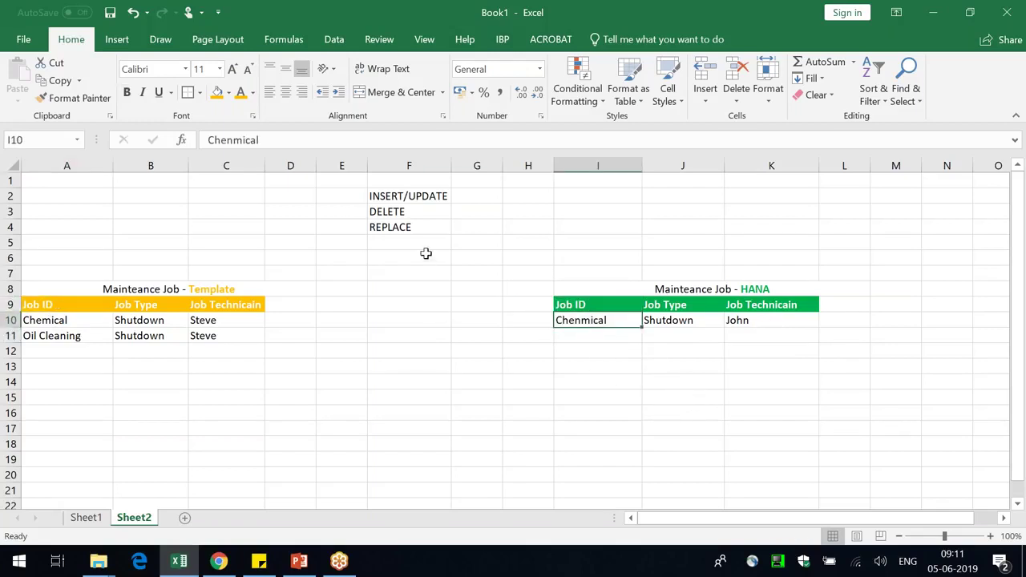
click(157, 307)
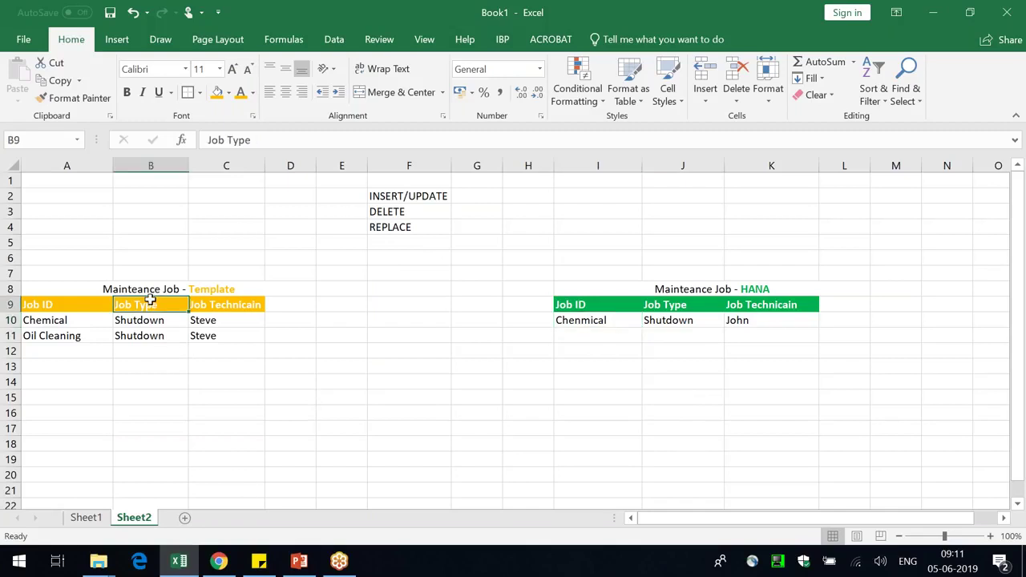
click(138, 324)
click(690, 322)
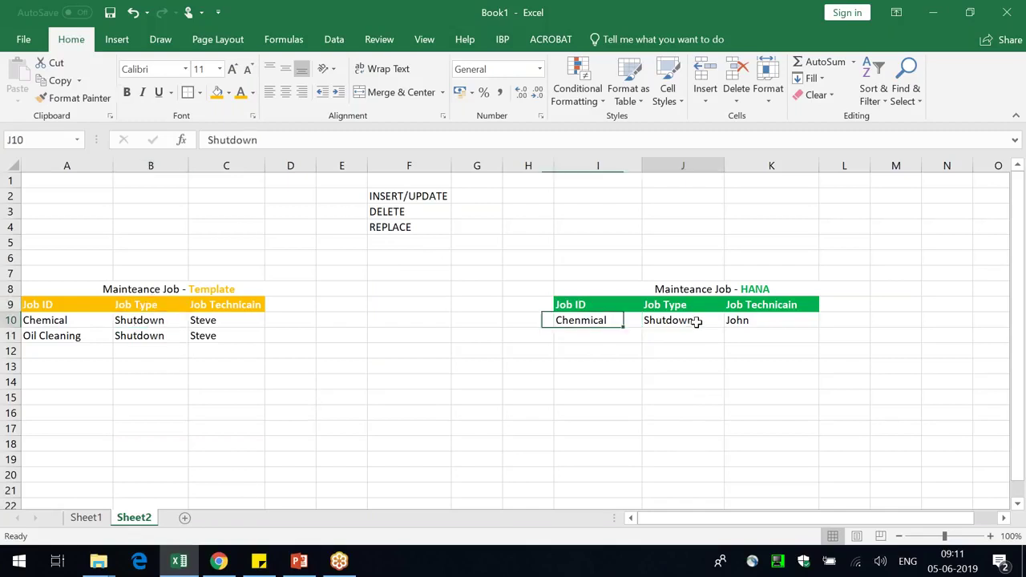
Step: Copy the technician's name from the Template table's first row into the HANA table's first row
click(213, 323)
key(ctrl+c)
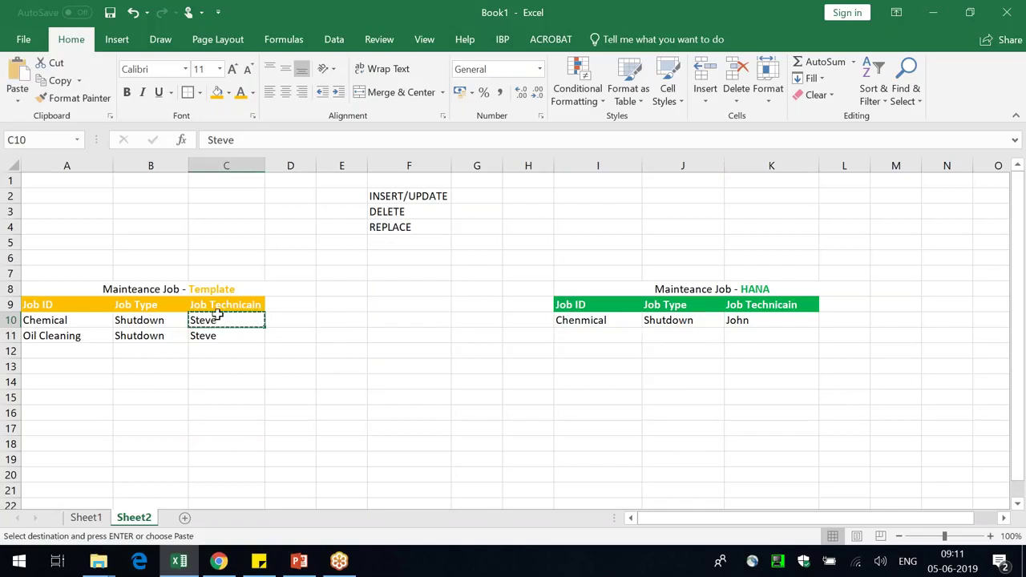
click(790, 319)
key(ctrl+v)
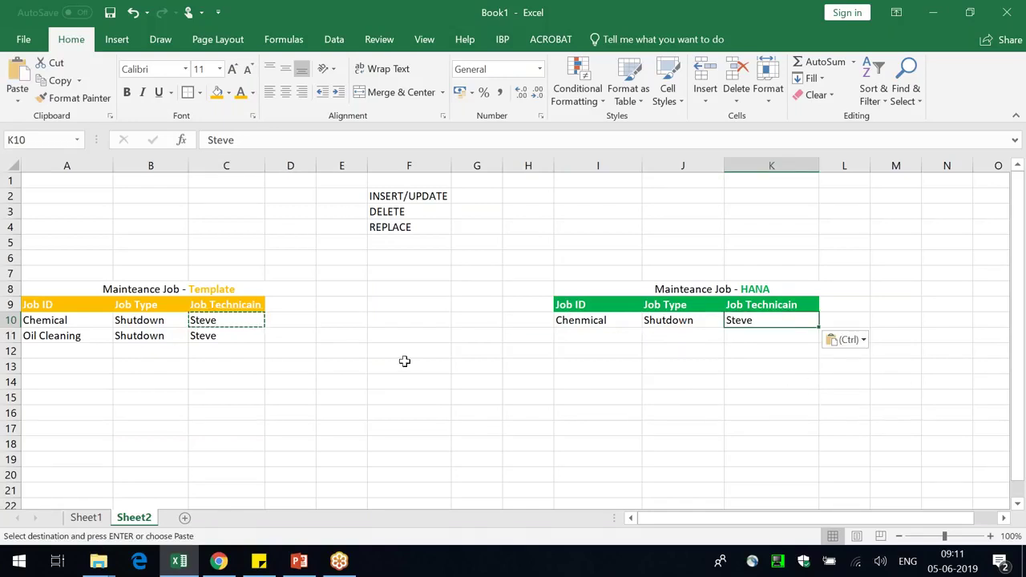
Step: Copy the Template table's Oil Cleaning row into the HANA table as its second row, starting at I11
click(63, 337)
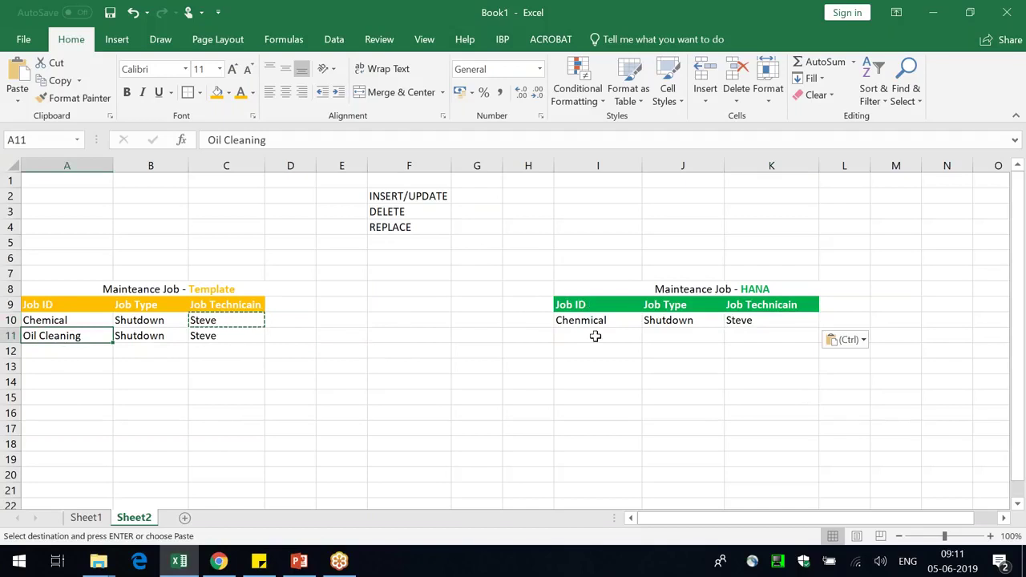
click(360, 394)
drag(85, 335, 210, 335)
key(ctrl+c)
click(575, 335)
key(ctrl+v)
click(633, 411)
key(Escape)
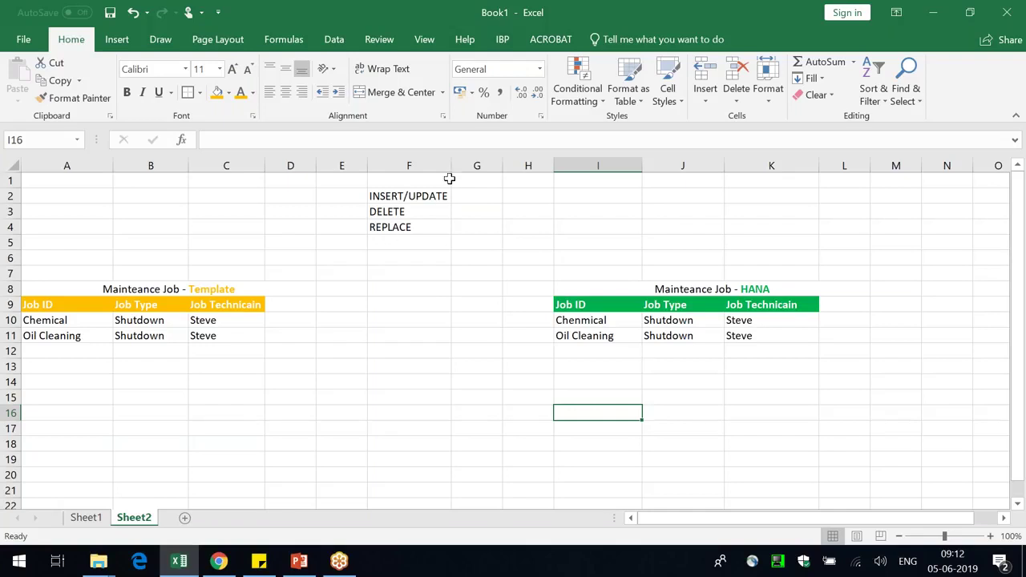
Step: Widen column F slightly and clear the Oil Cleaning row from the Template table
drag(453, 165, 464, 165)
click(415, 180)
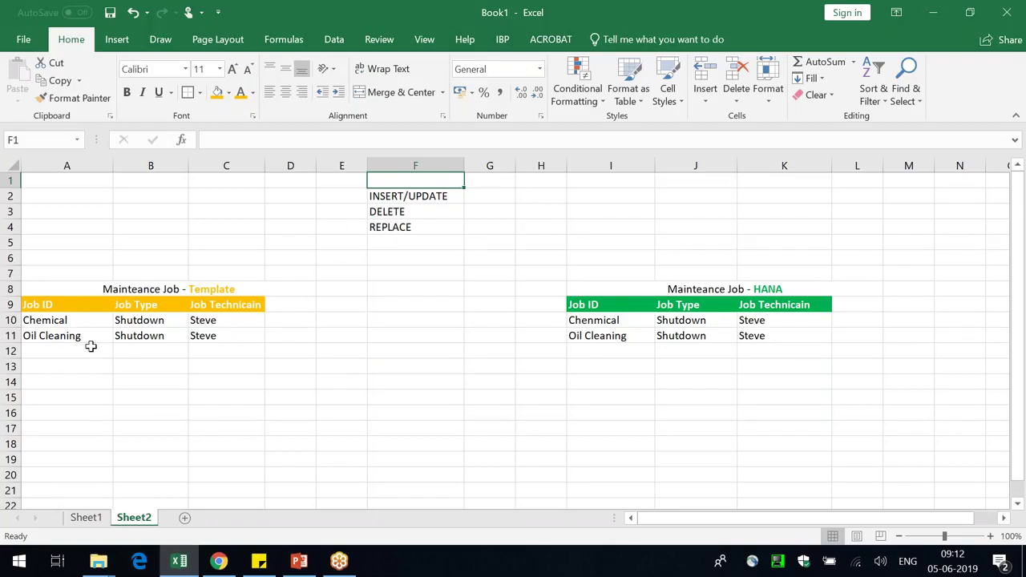
drag(71, 336, 197, 336)
key(Delete)
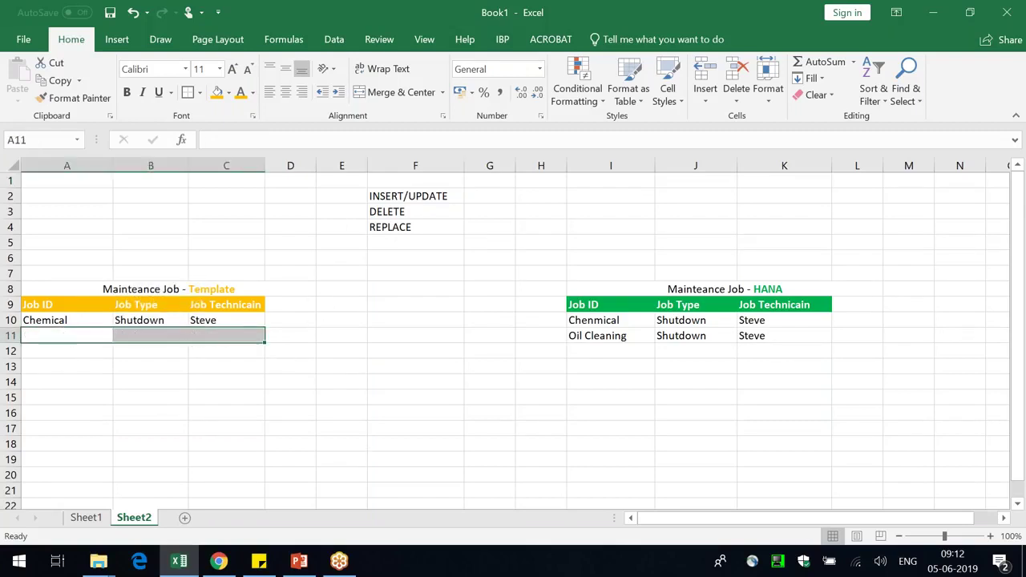
click(293, 365)
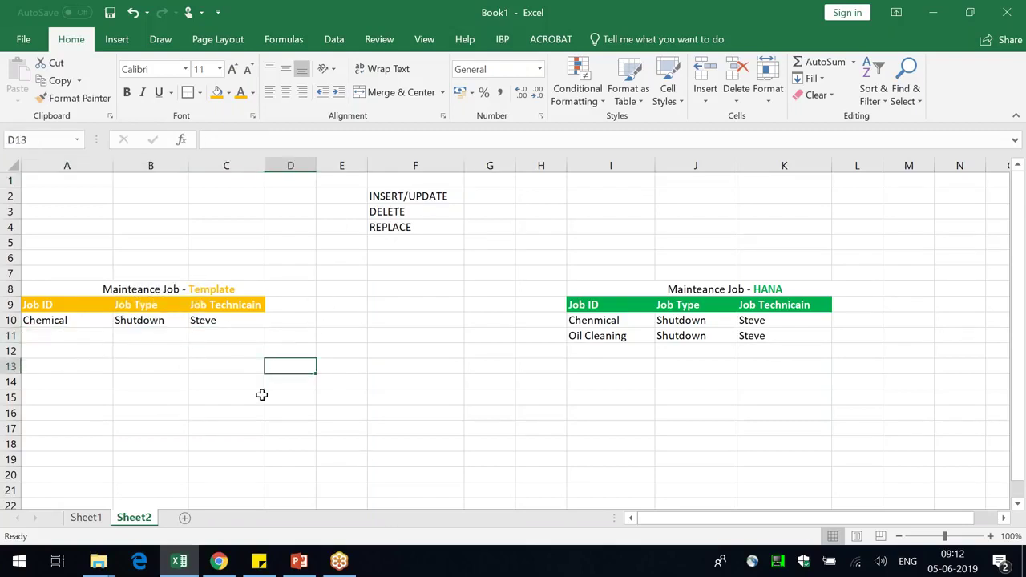
Step: Fill the DELETE cell F3 with gold to highlight the operation being explained
click(416, 208)
click(216, 93)
click(374, 433)
Step: Clear the HANA table's first job row to demonstrate DELETE, and undo the clearing
click(67, 323)
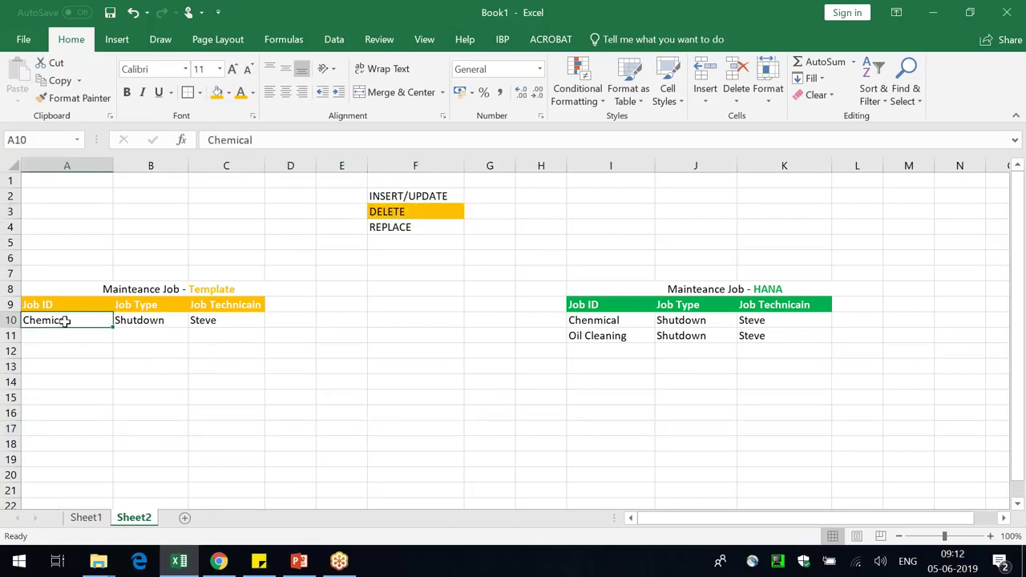
click(605, 324)
drag(776, 325, 613, 331)
key(Delete)
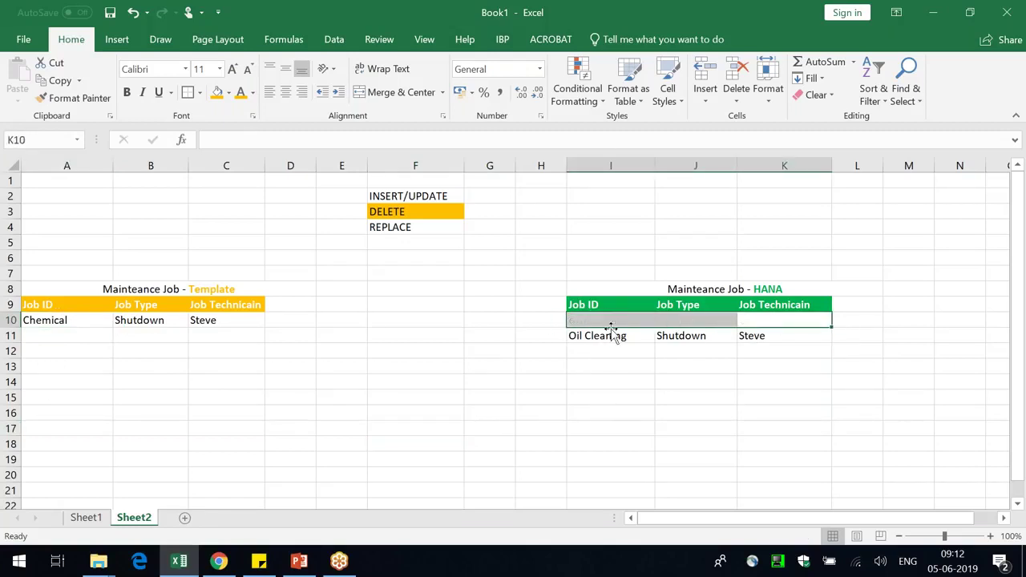
click(353, 472)
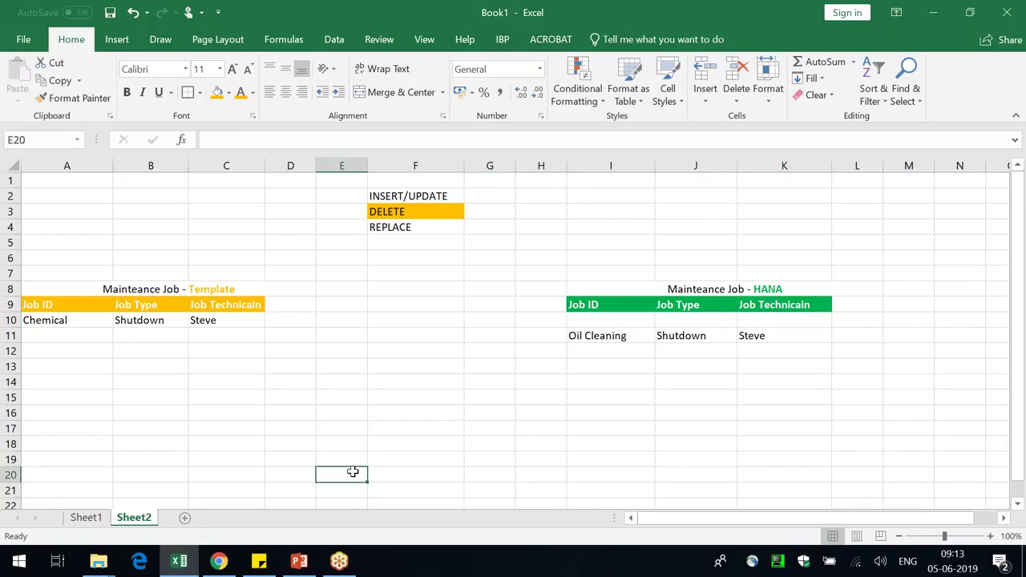
key(ctrl+z)
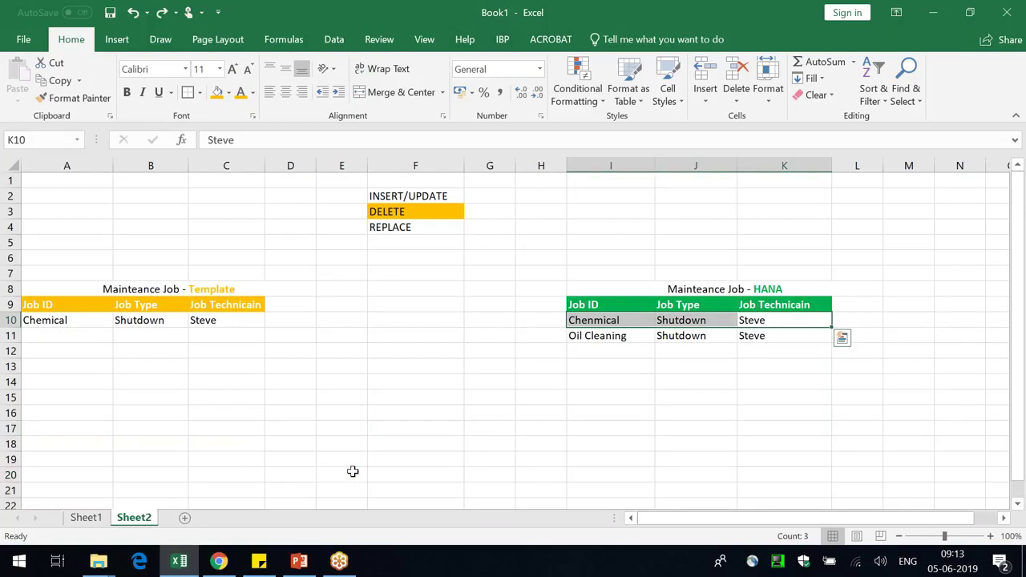
click(386, 461)
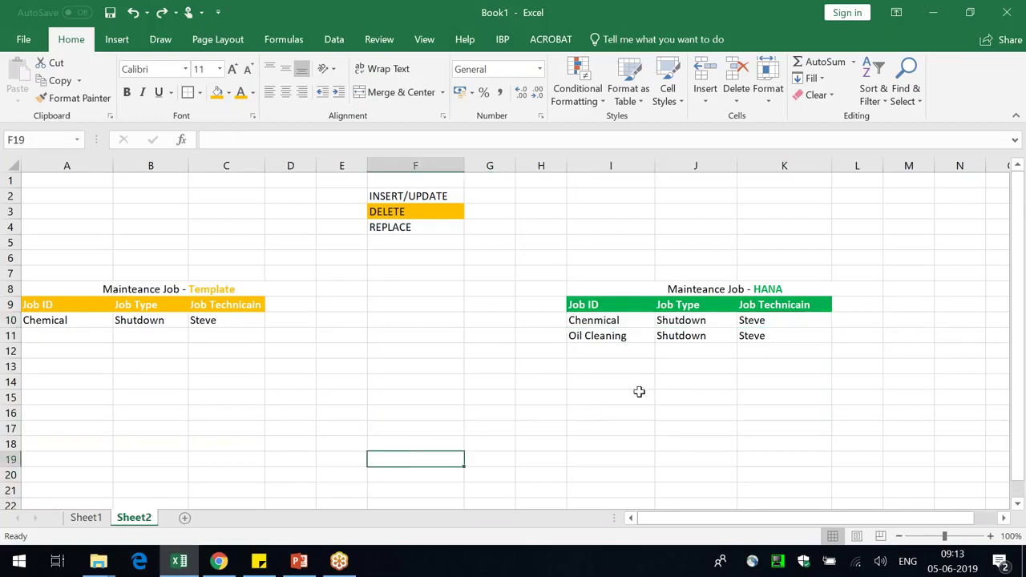
drag(611, 324, 614, 401)
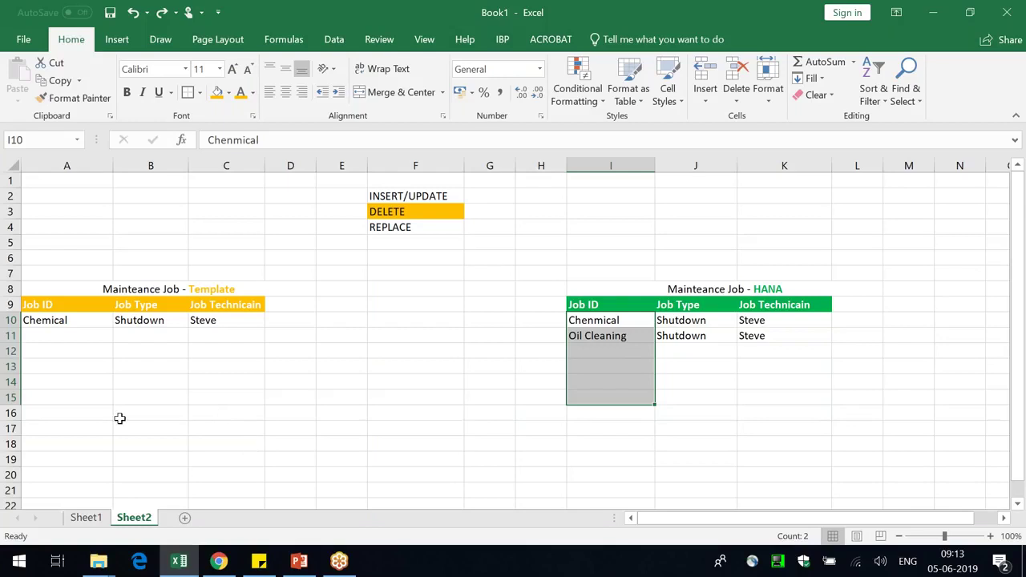
click(619, 354)
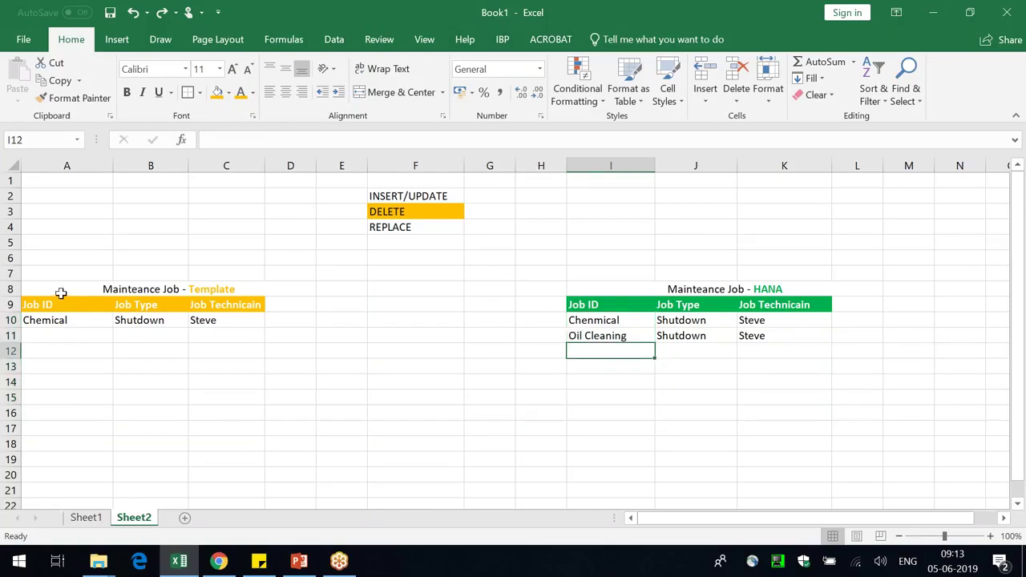
drag(59, 295, 171, 305)
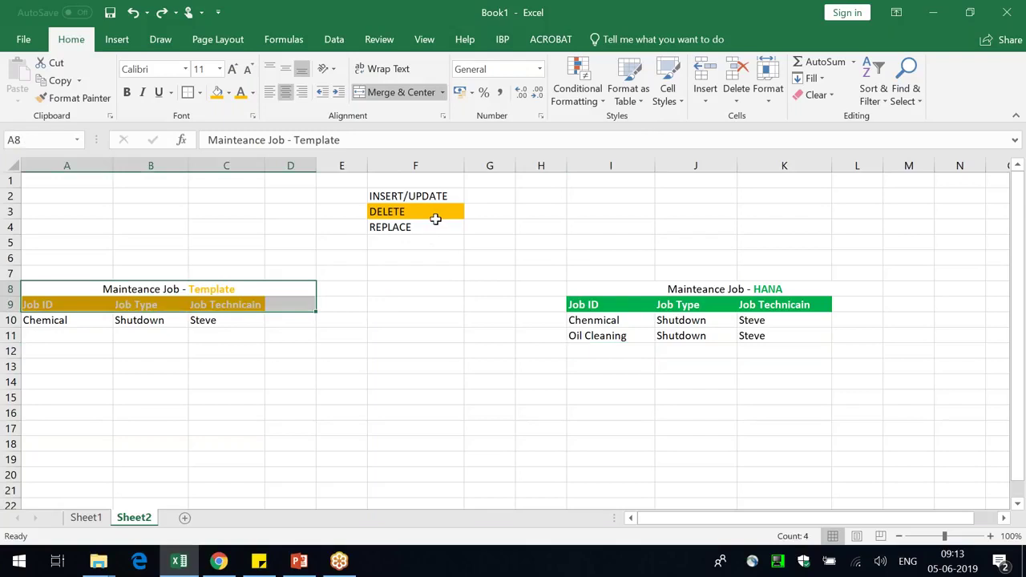
click(608, 357)
Step: Change the job ID in the Template table's first row to Dry Vaccum
click(64, 320)
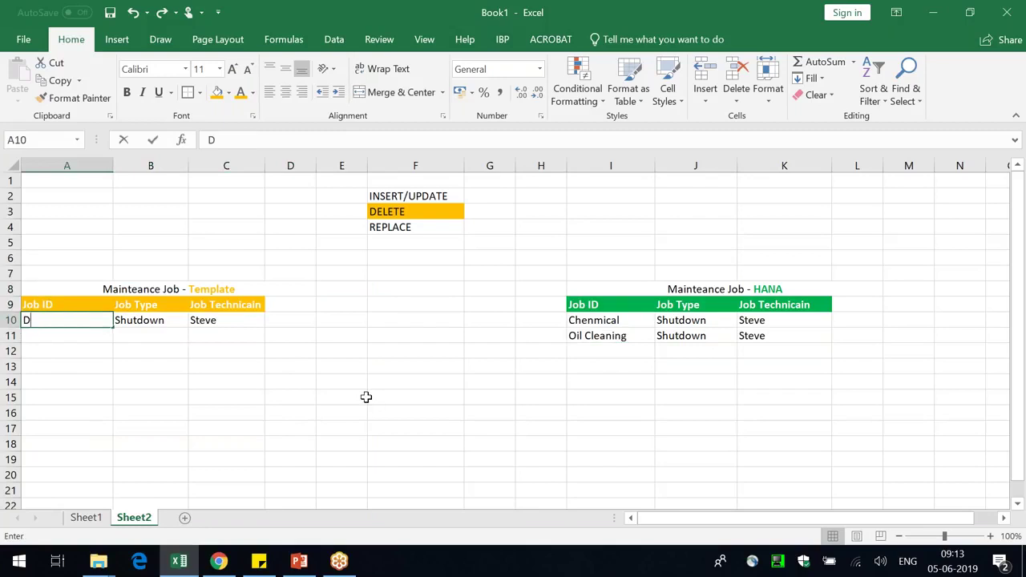
text(Dryu)
key(BackSpace)
text(Vaccum)
key(Return)
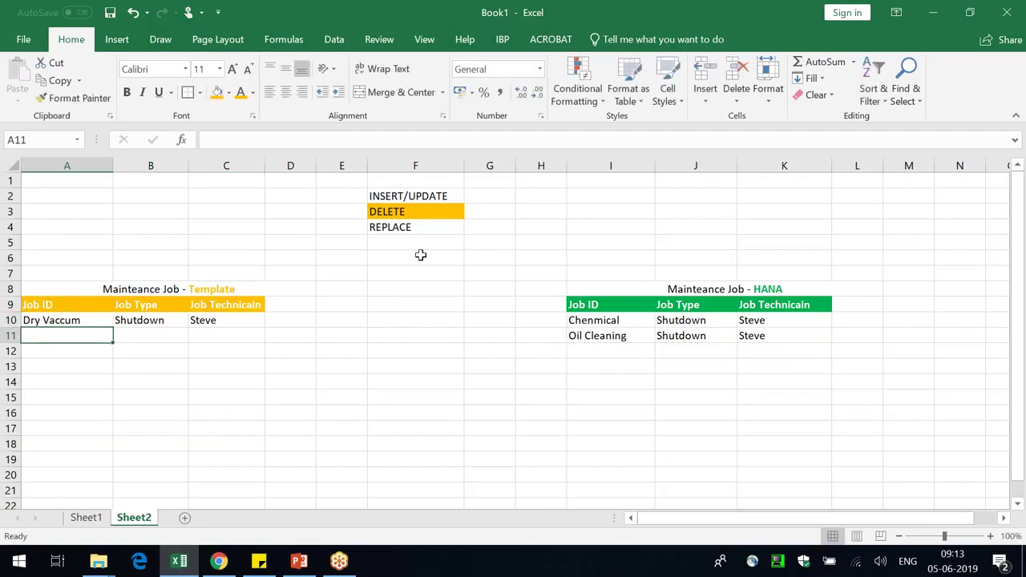
Step: Compare the HANA table's rows with the Template row in light of the REPLACE operation
click(397, 227)
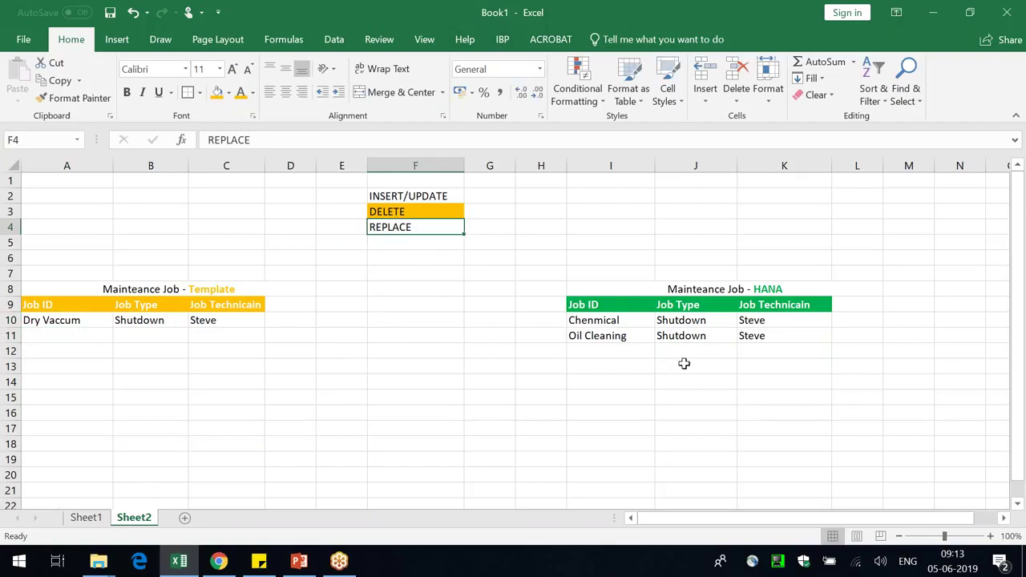
drag(605, 320, 769, 435)
drag(55, 314, 229, 335)
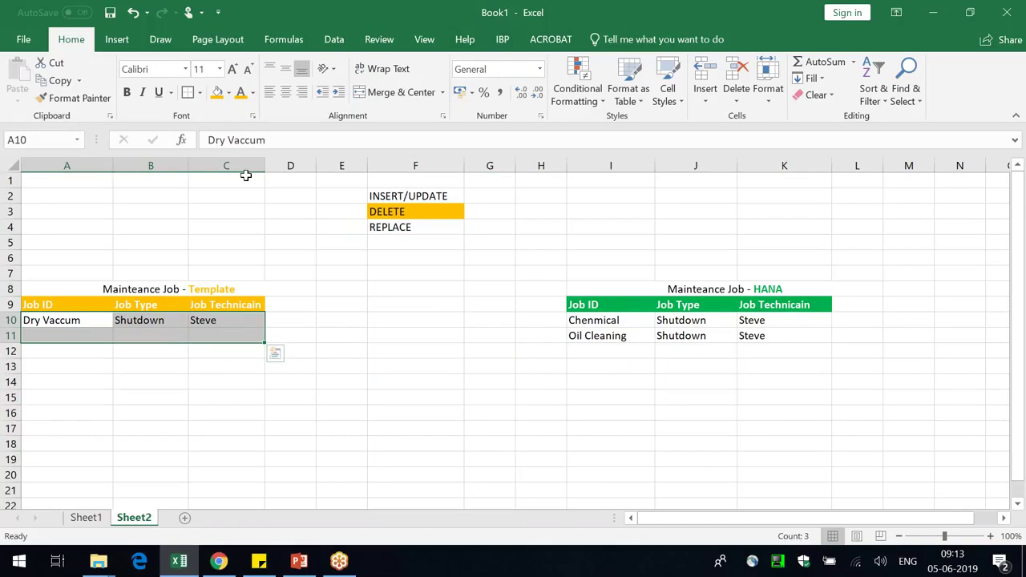
Step: Switch to SAP IBP in Chrome, refresh the data integration jobs, and examine the Time Periods job's operation type and record counts
click(218, 562)
click(32, 170)
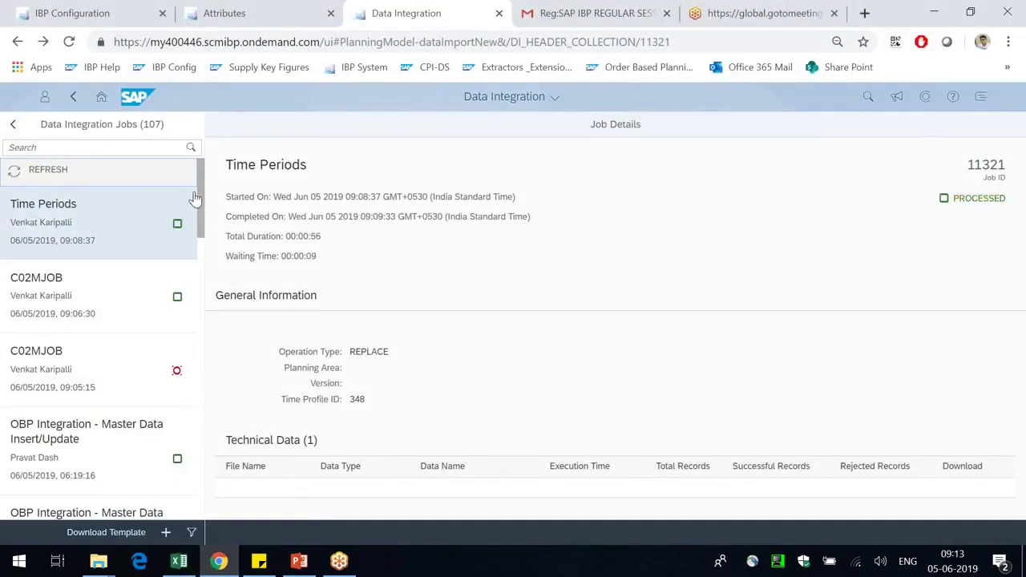
drag(390, 352, 361, 353)
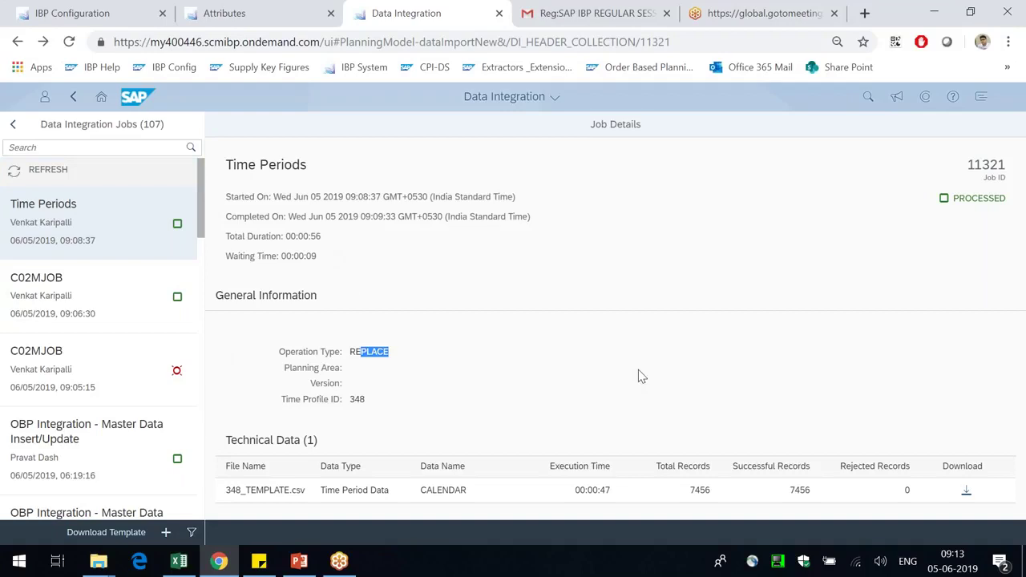
drag(694, 489, 711, 490)
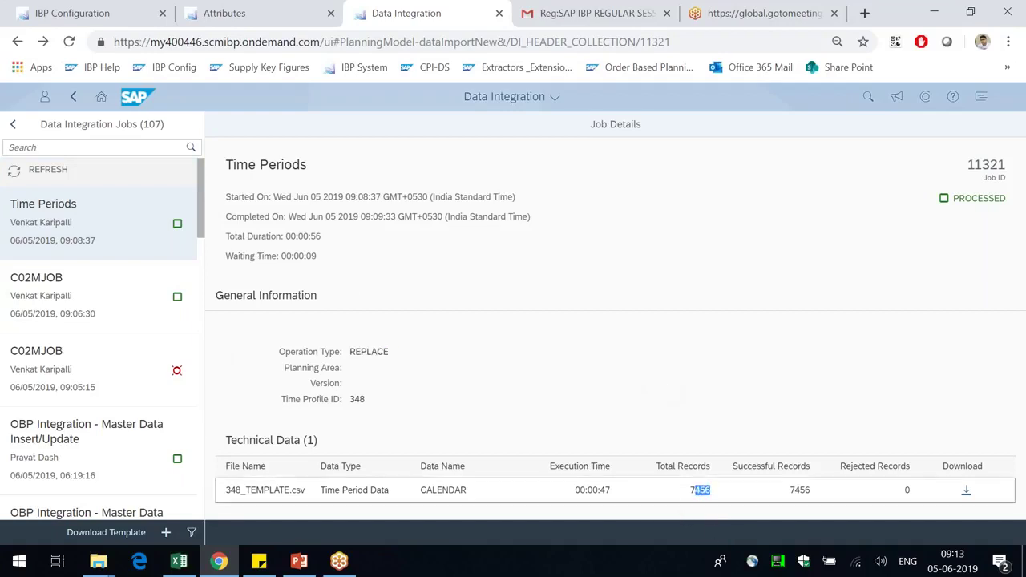
drag(786, 493, 811, 494)
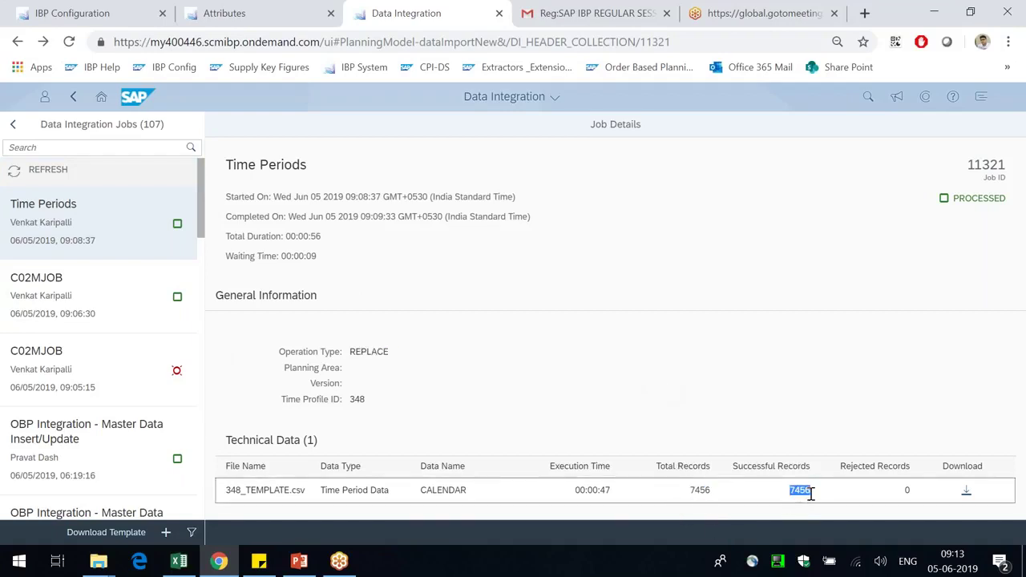
click(901, 493)
Step: Return to the Excel workbook and review how REPLACE applies the Template data to the HANA table
key(alt+Tab)
click(494, 335)
click(407, 228)
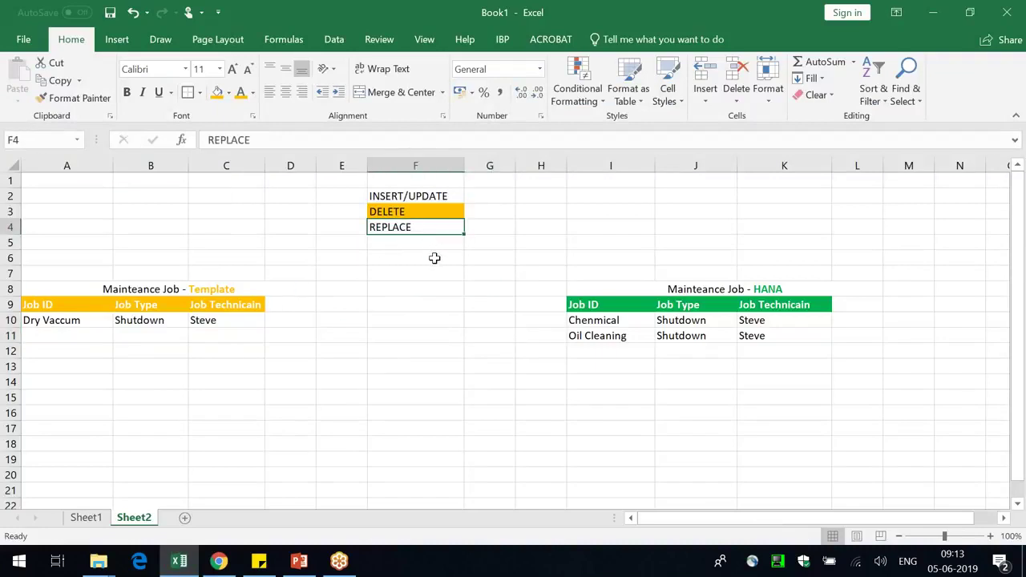
click(430, 320)
drag(95, 295, 207, 317)
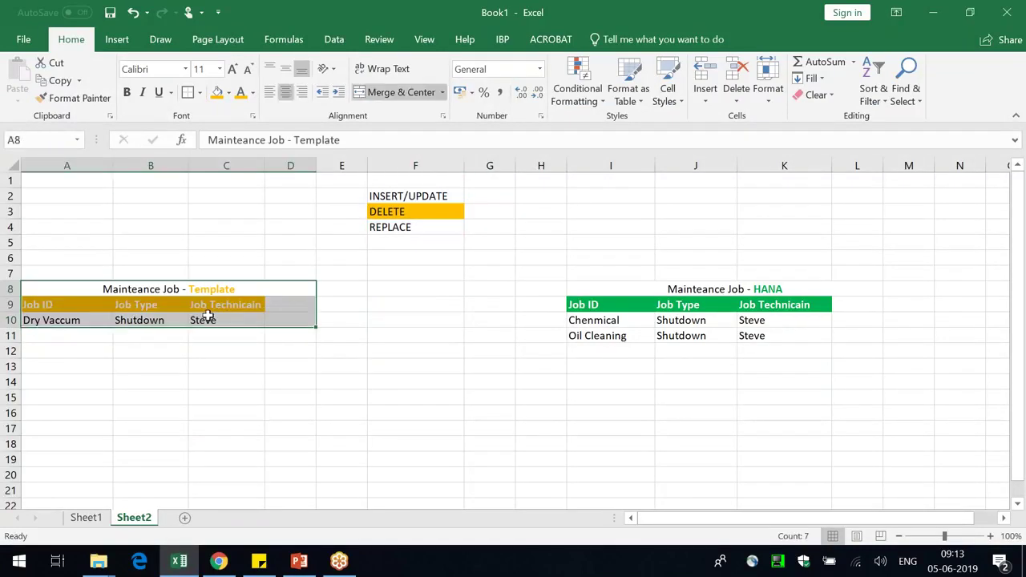
click(440, 231)
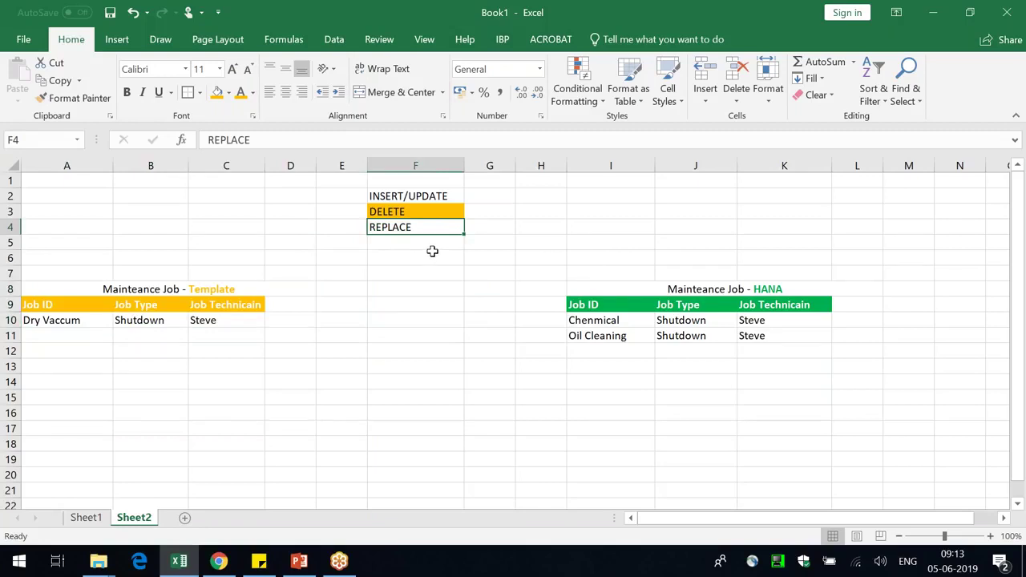
drag(645, 446, 641, 364)
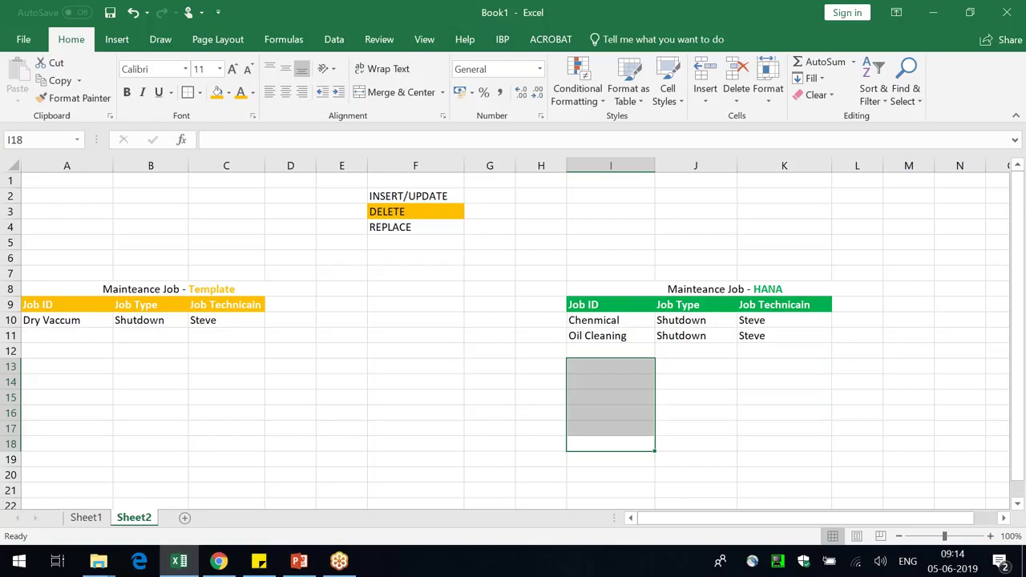
click(375, 425)
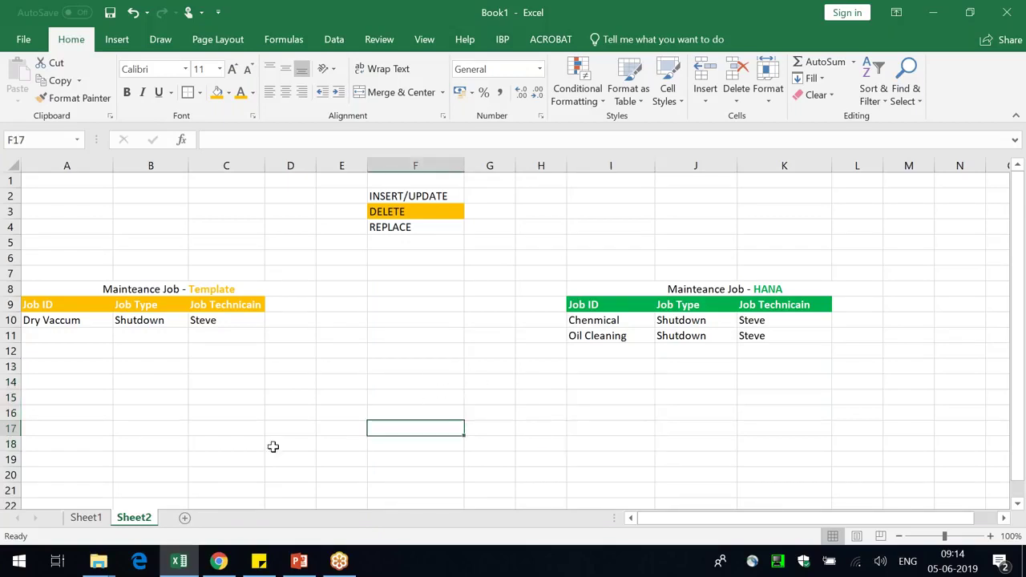
Step: Log on to SAP IBP from the Excel add-in using the Configuration 2 connection
click(218, 561)
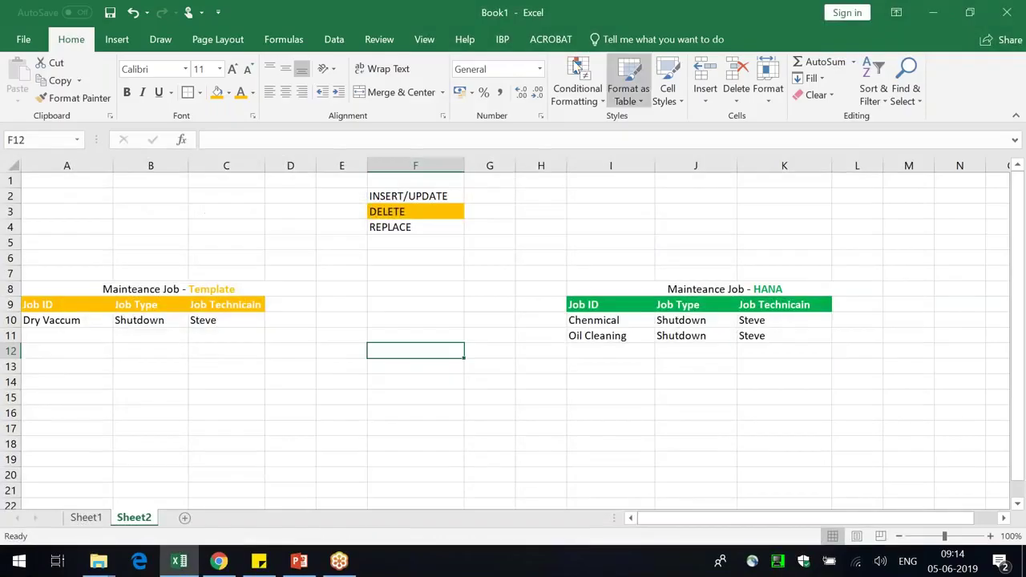
click(505, 40)
click(22, 80)
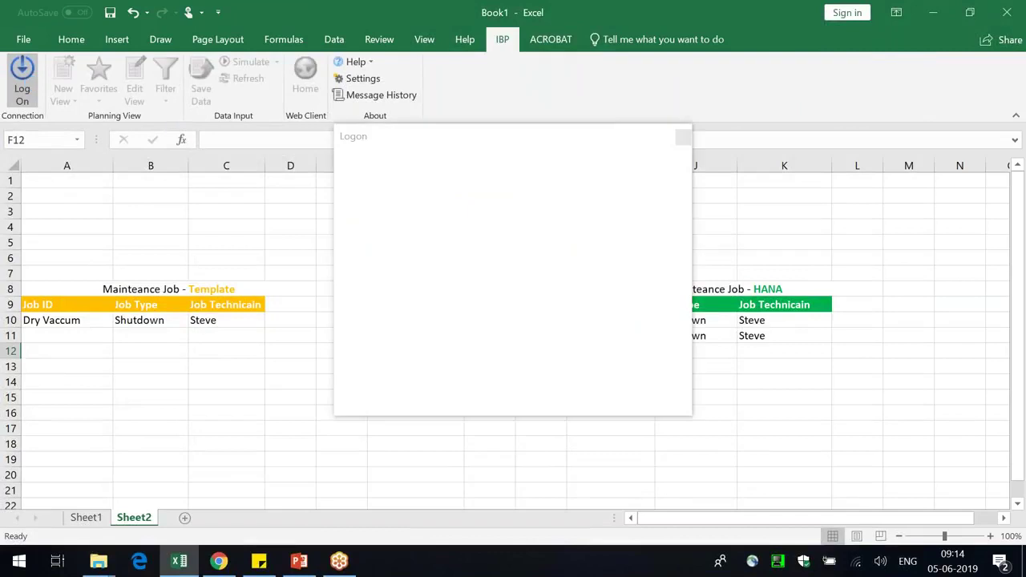
click(568, 269)
click(461, 302)
click(473, 386)
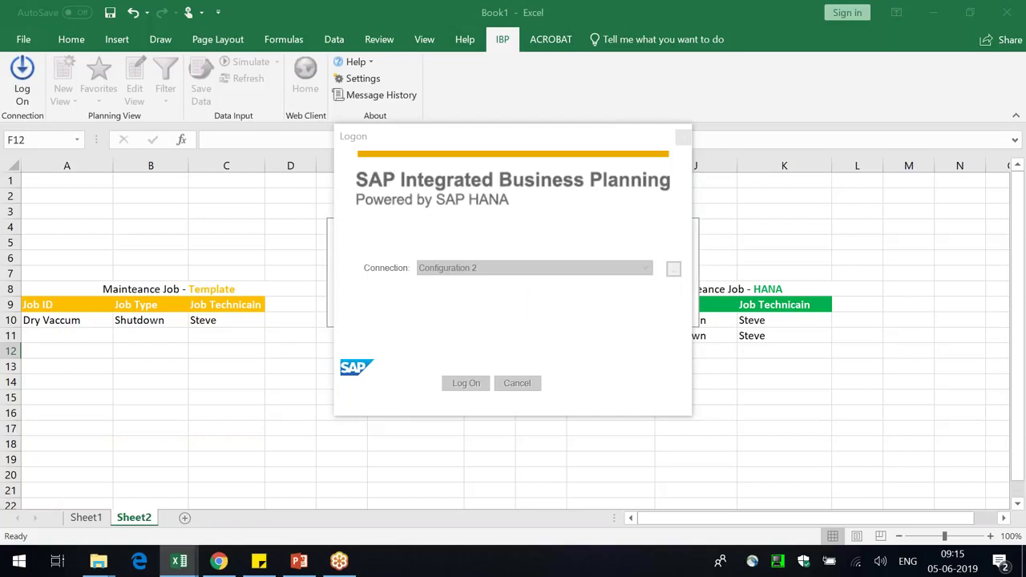
click(430, 302)
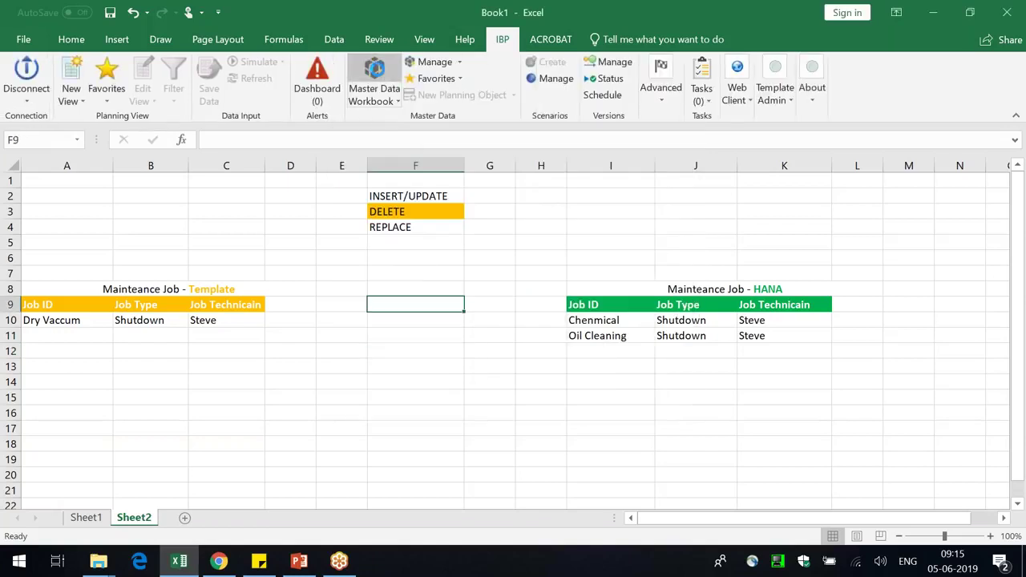
Step: Create a master data workbook for the Maintenance Activity master data type
click(374, 80)
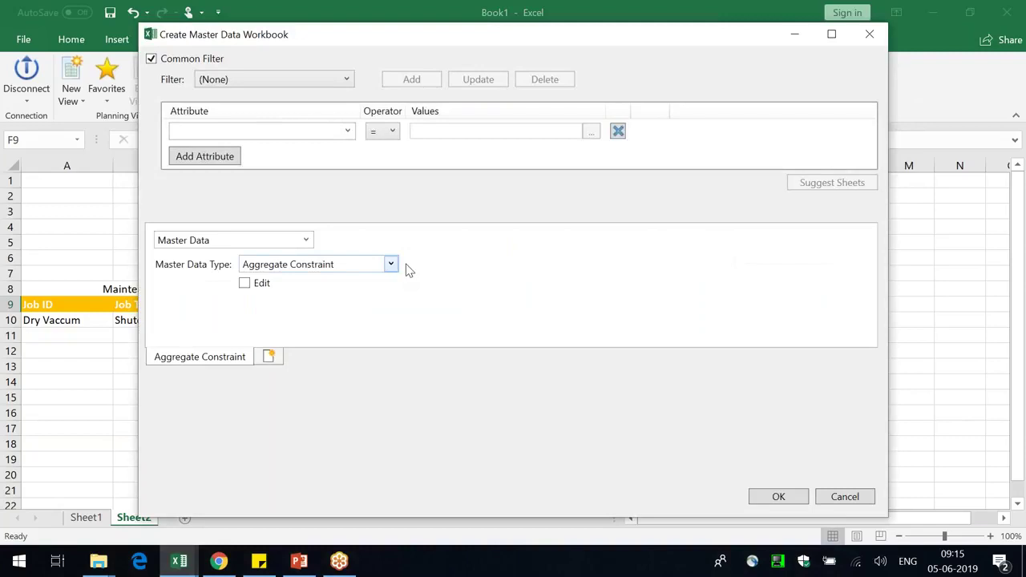
click(391, 264)
text(Maintenance Activity)
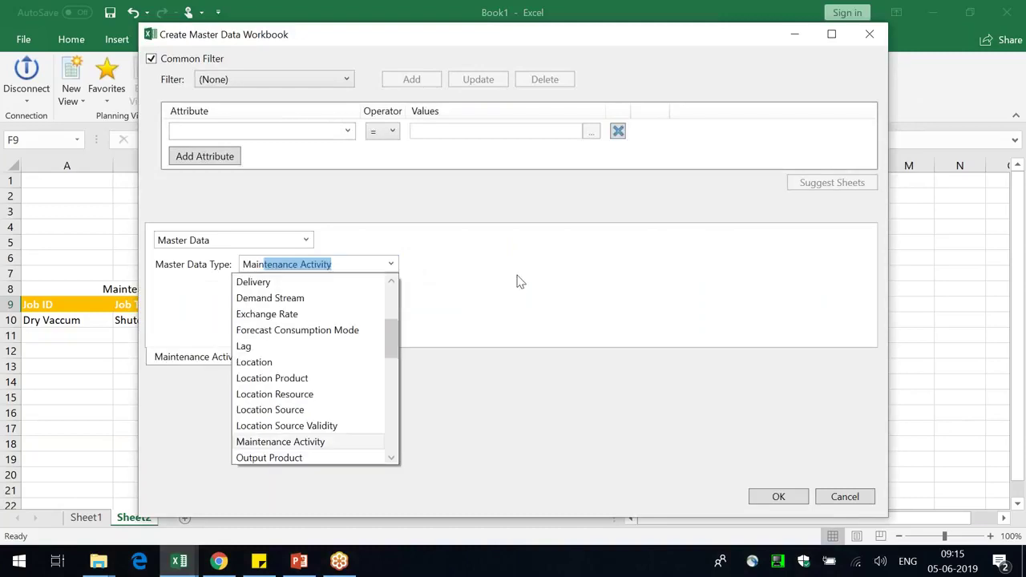
click(525, 278)
click(778, 496)
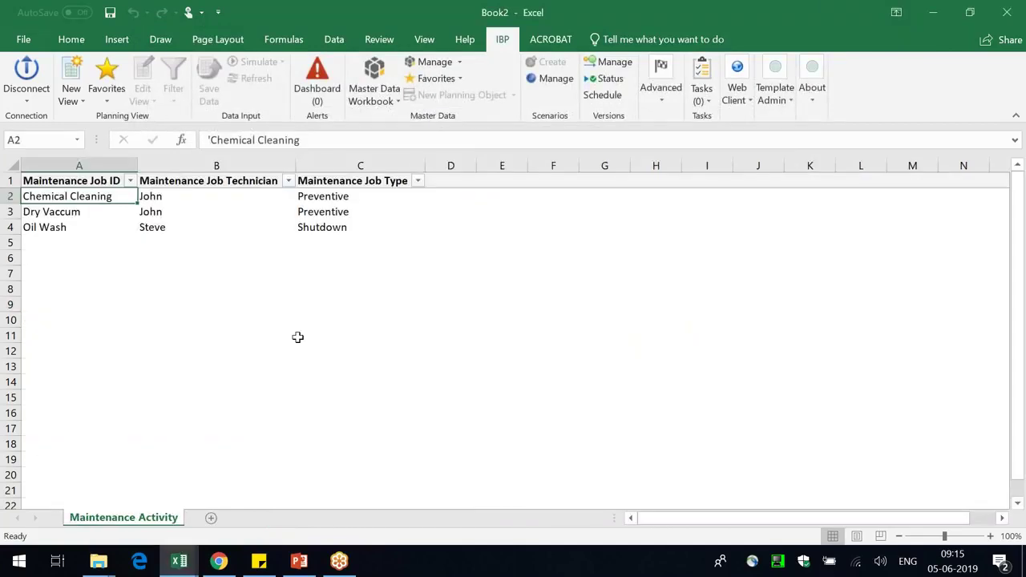
Step: Review the imported Maintenance Activity records by job ID, technician and job type
click(249, 337)
click(394, 287)
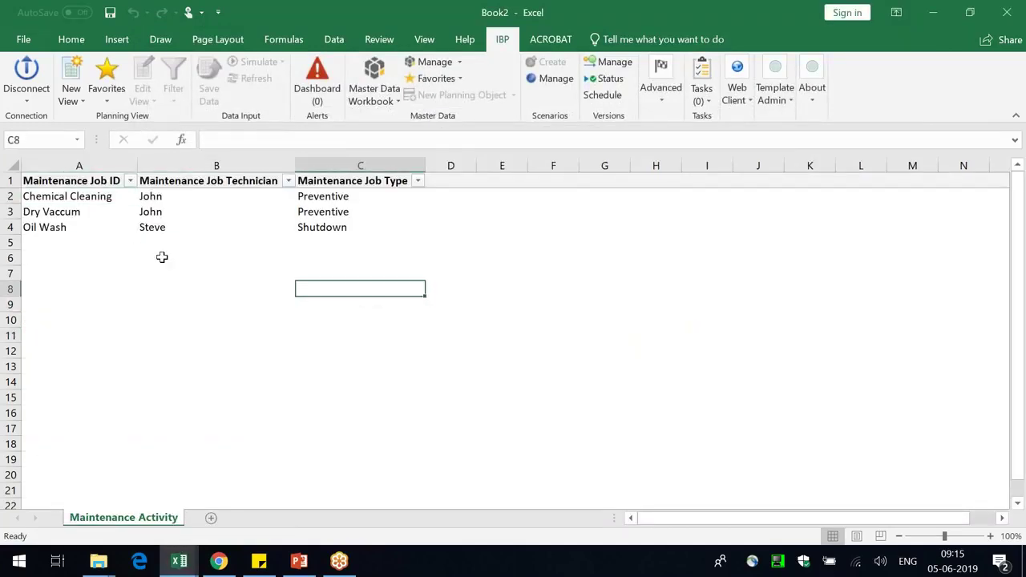
click(92, 182)
click(83, 213)
click(83, 227)
drag(160, 196, 401, 228)
click(291, 313)
click(96, 181)
click(236, 182)
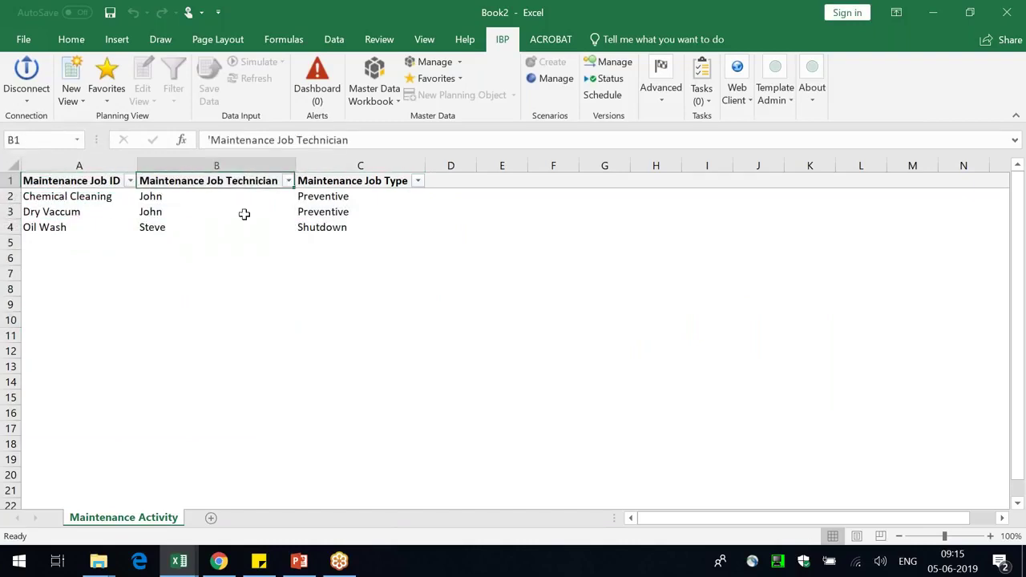
drag(348, 227, 9, 195)
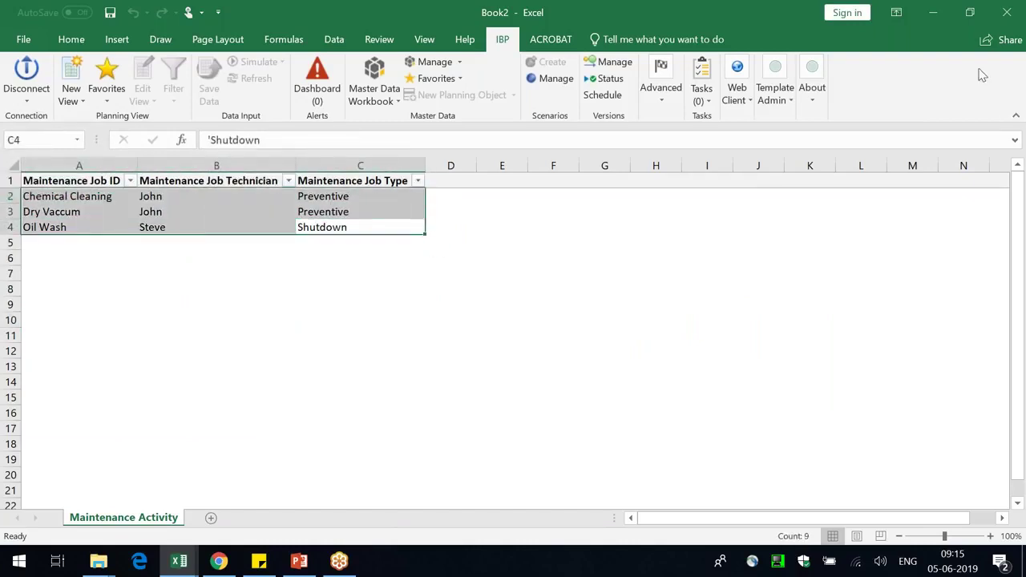
Step: Open the master data workbook settings, look through the available master data types, and leave the settings without changes
click(374, 77)
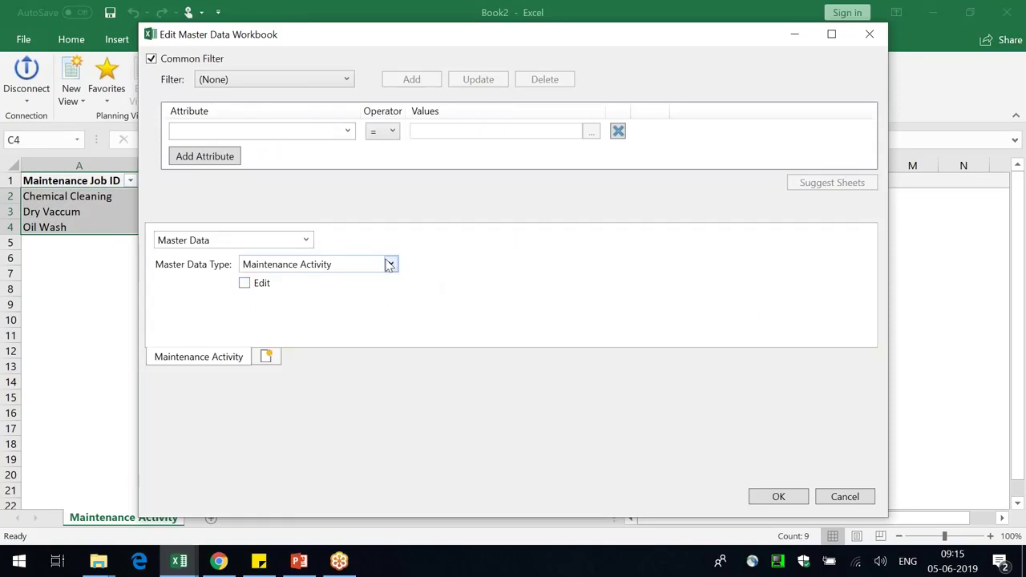
click(390, 265)
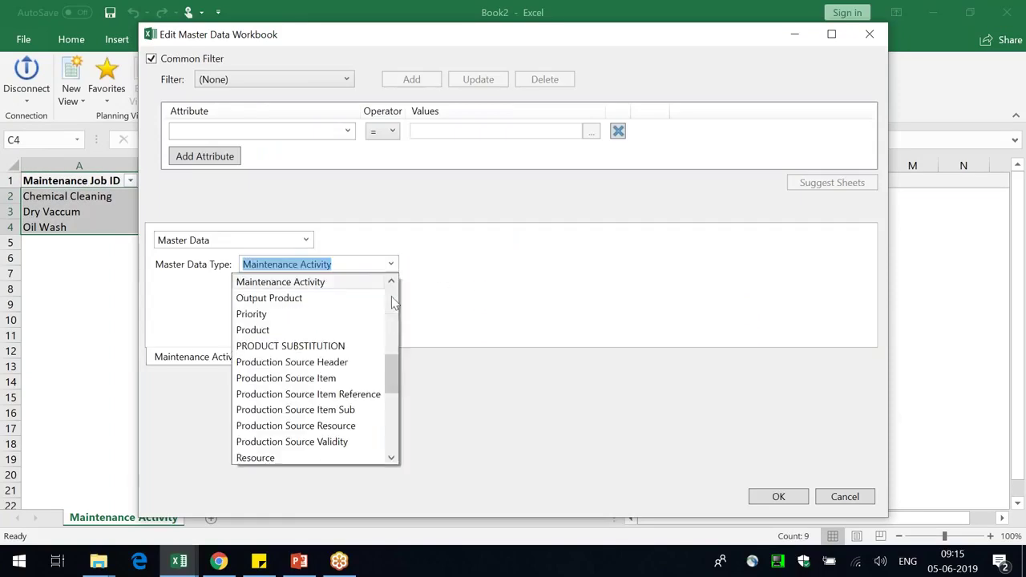
drag(392, 366, 399, 337)
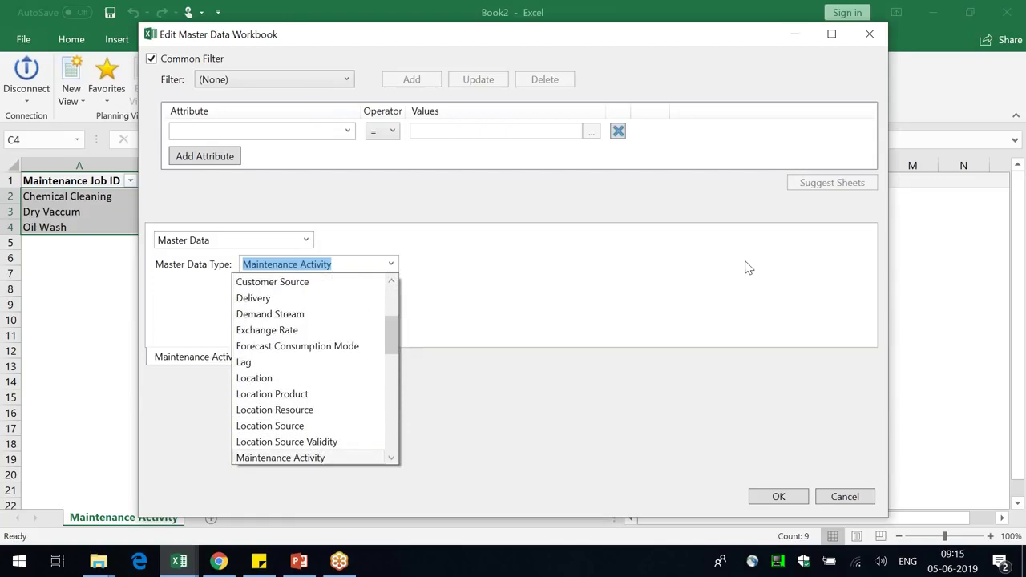
click(867, 49)
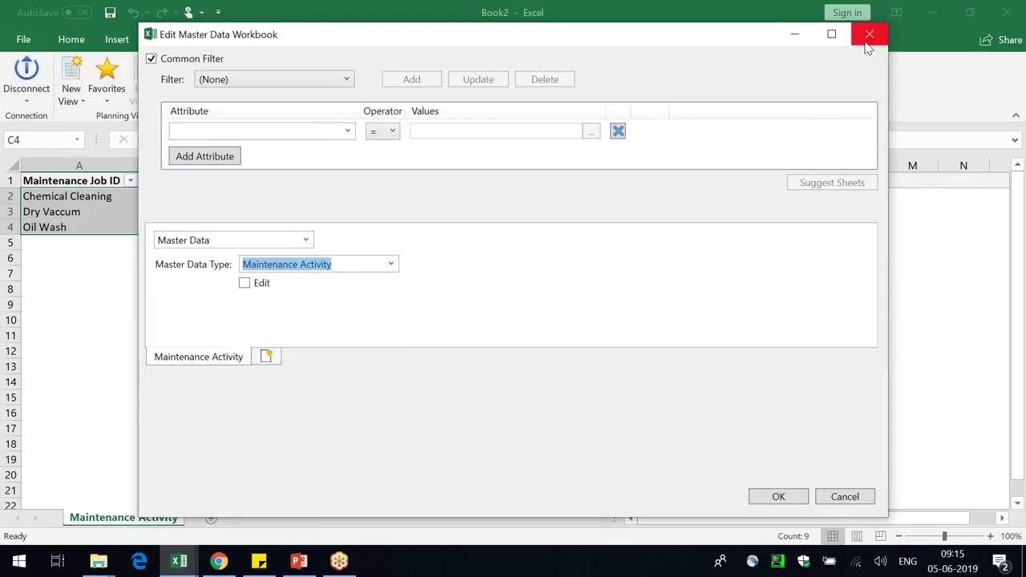
click(840, 498)
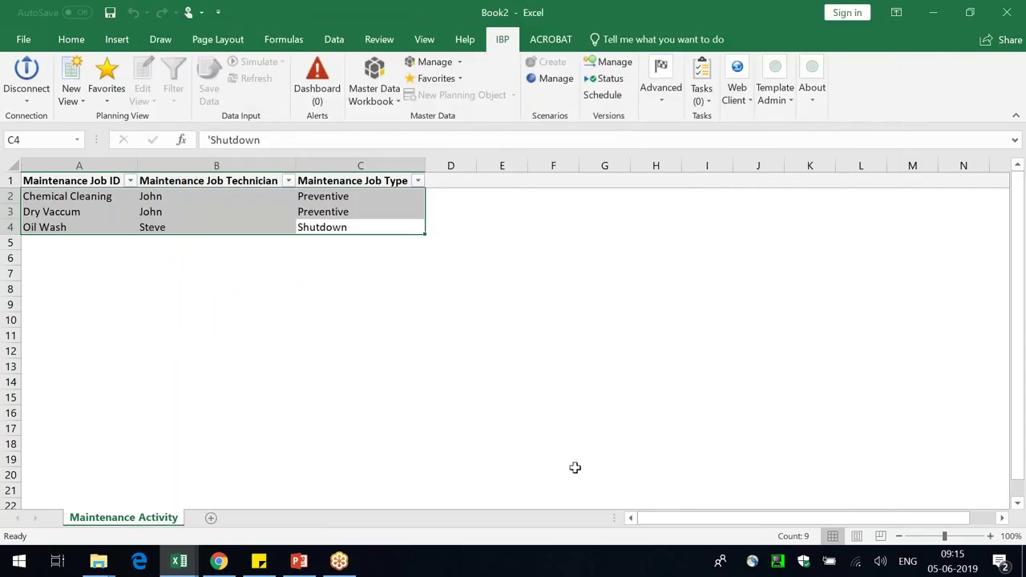
Step: Close the Book2 master data workbook without saving and switch to PowerPoint
click(1007, 12)
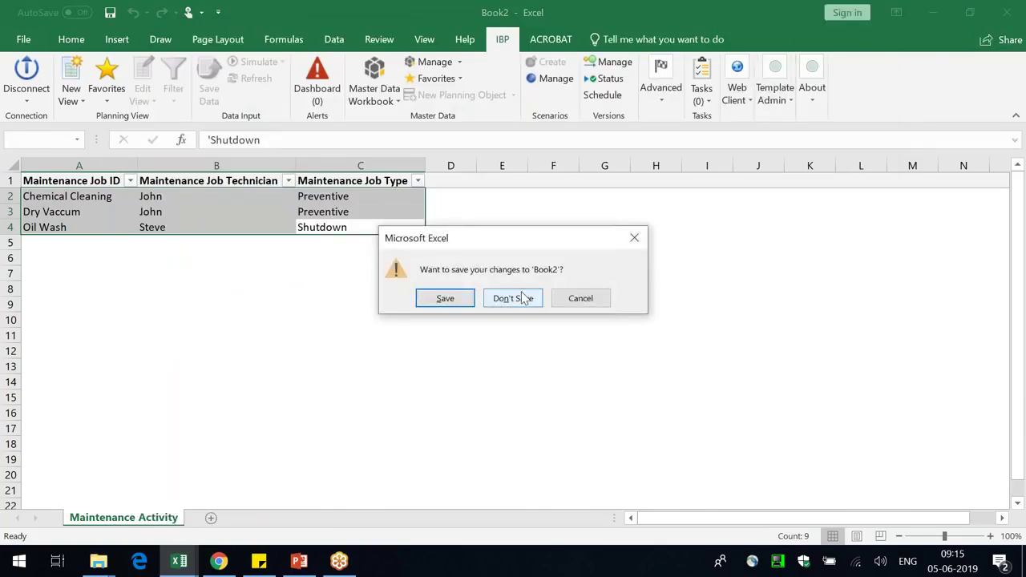
click(513, 298)
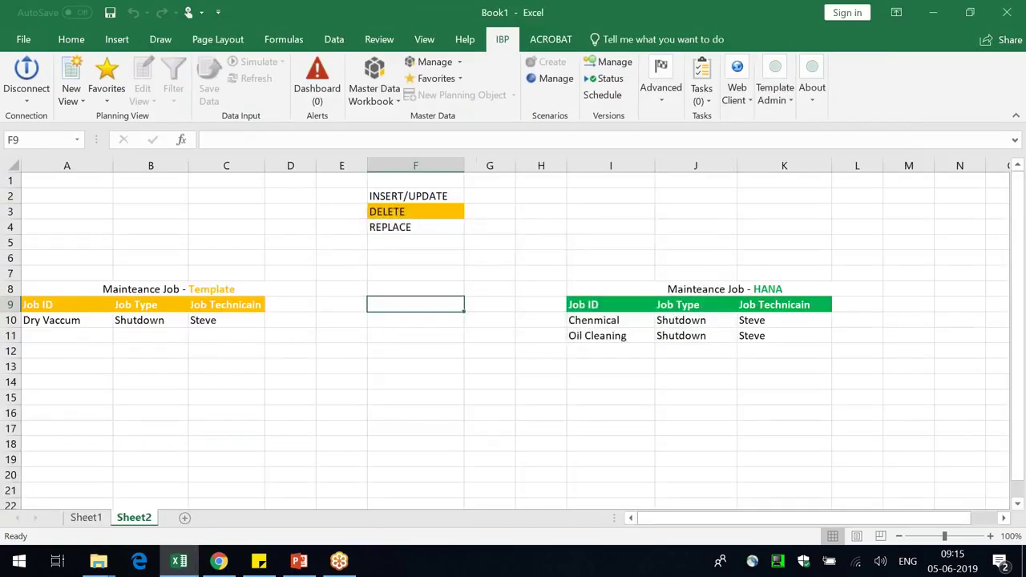
click(299, 561)
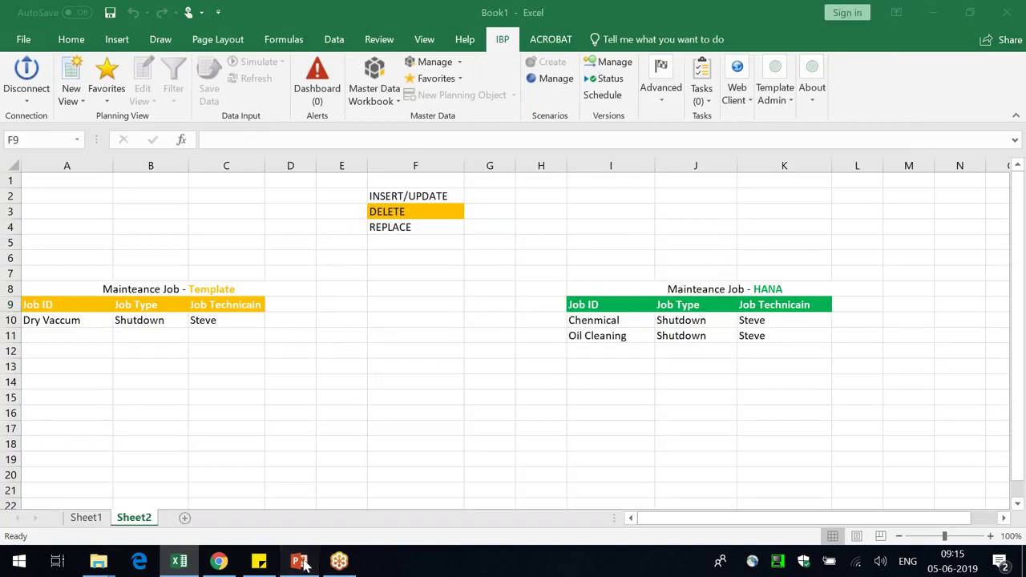